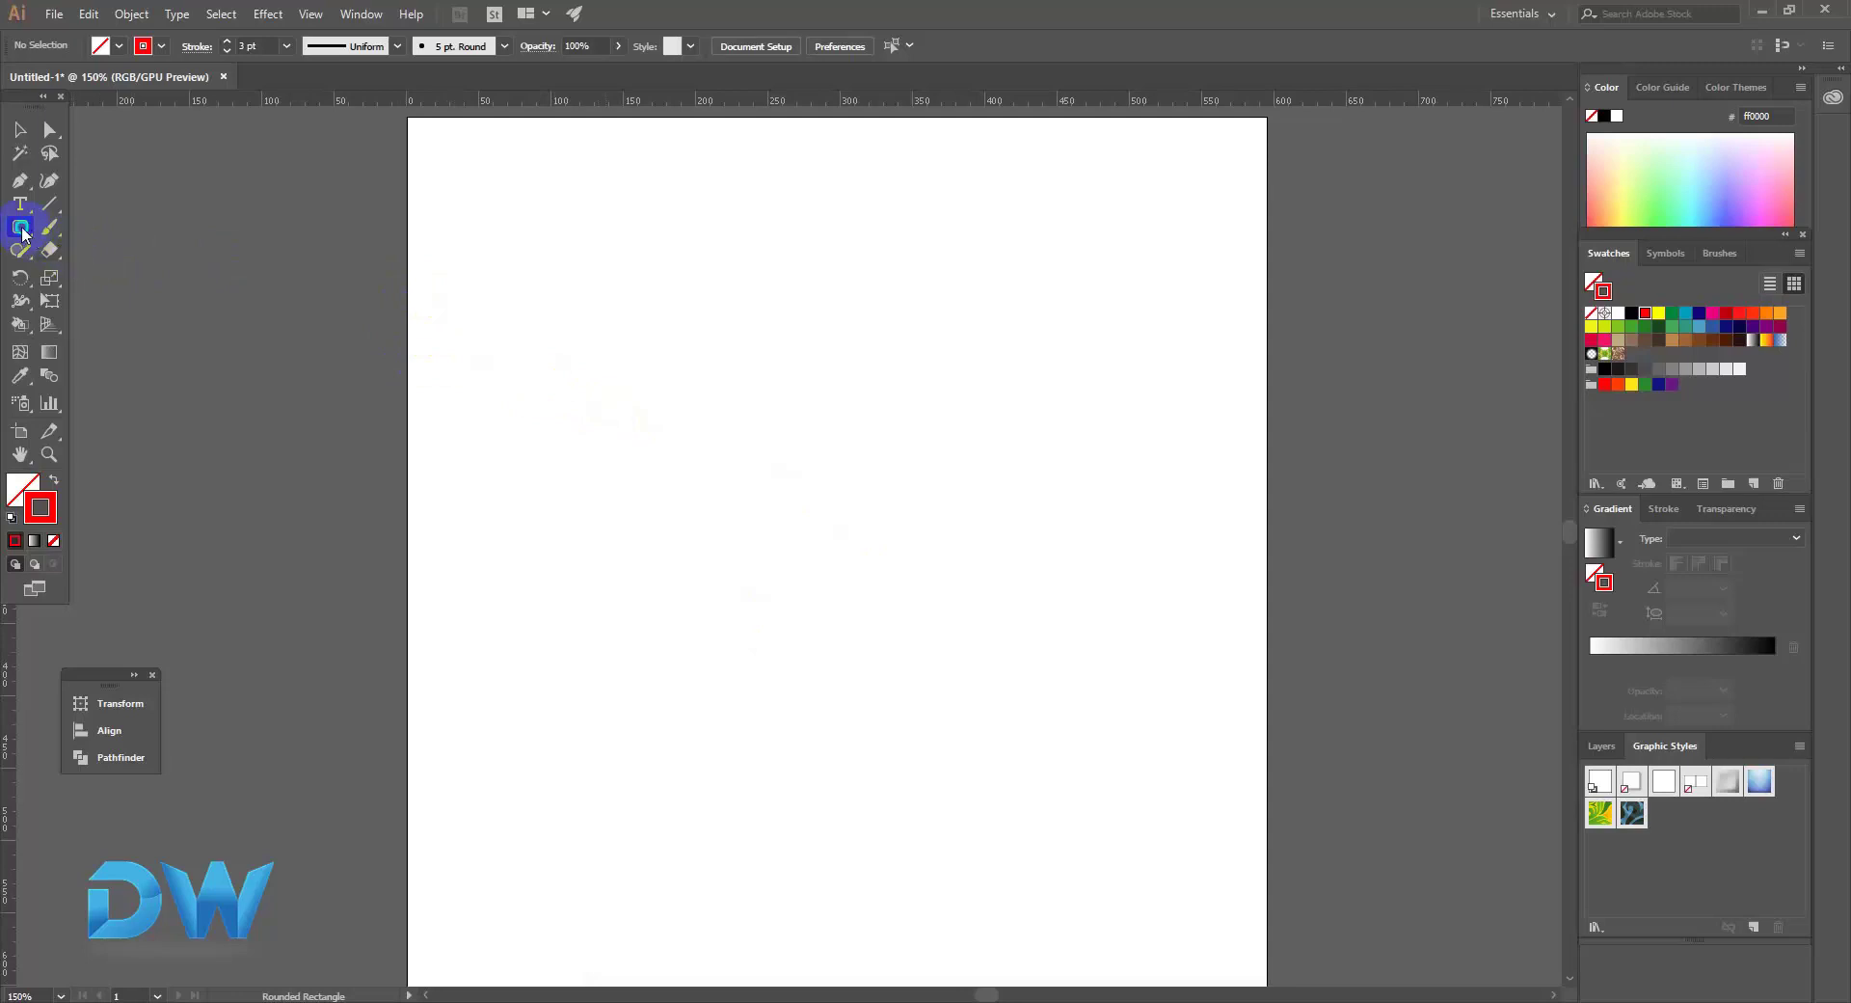
Draw a rectangle near the artboard's top-left and make it solid red with no outline.
left_click_drag(20, 226, 89, 224)
left_click_drag(464, 181, 671, 333)
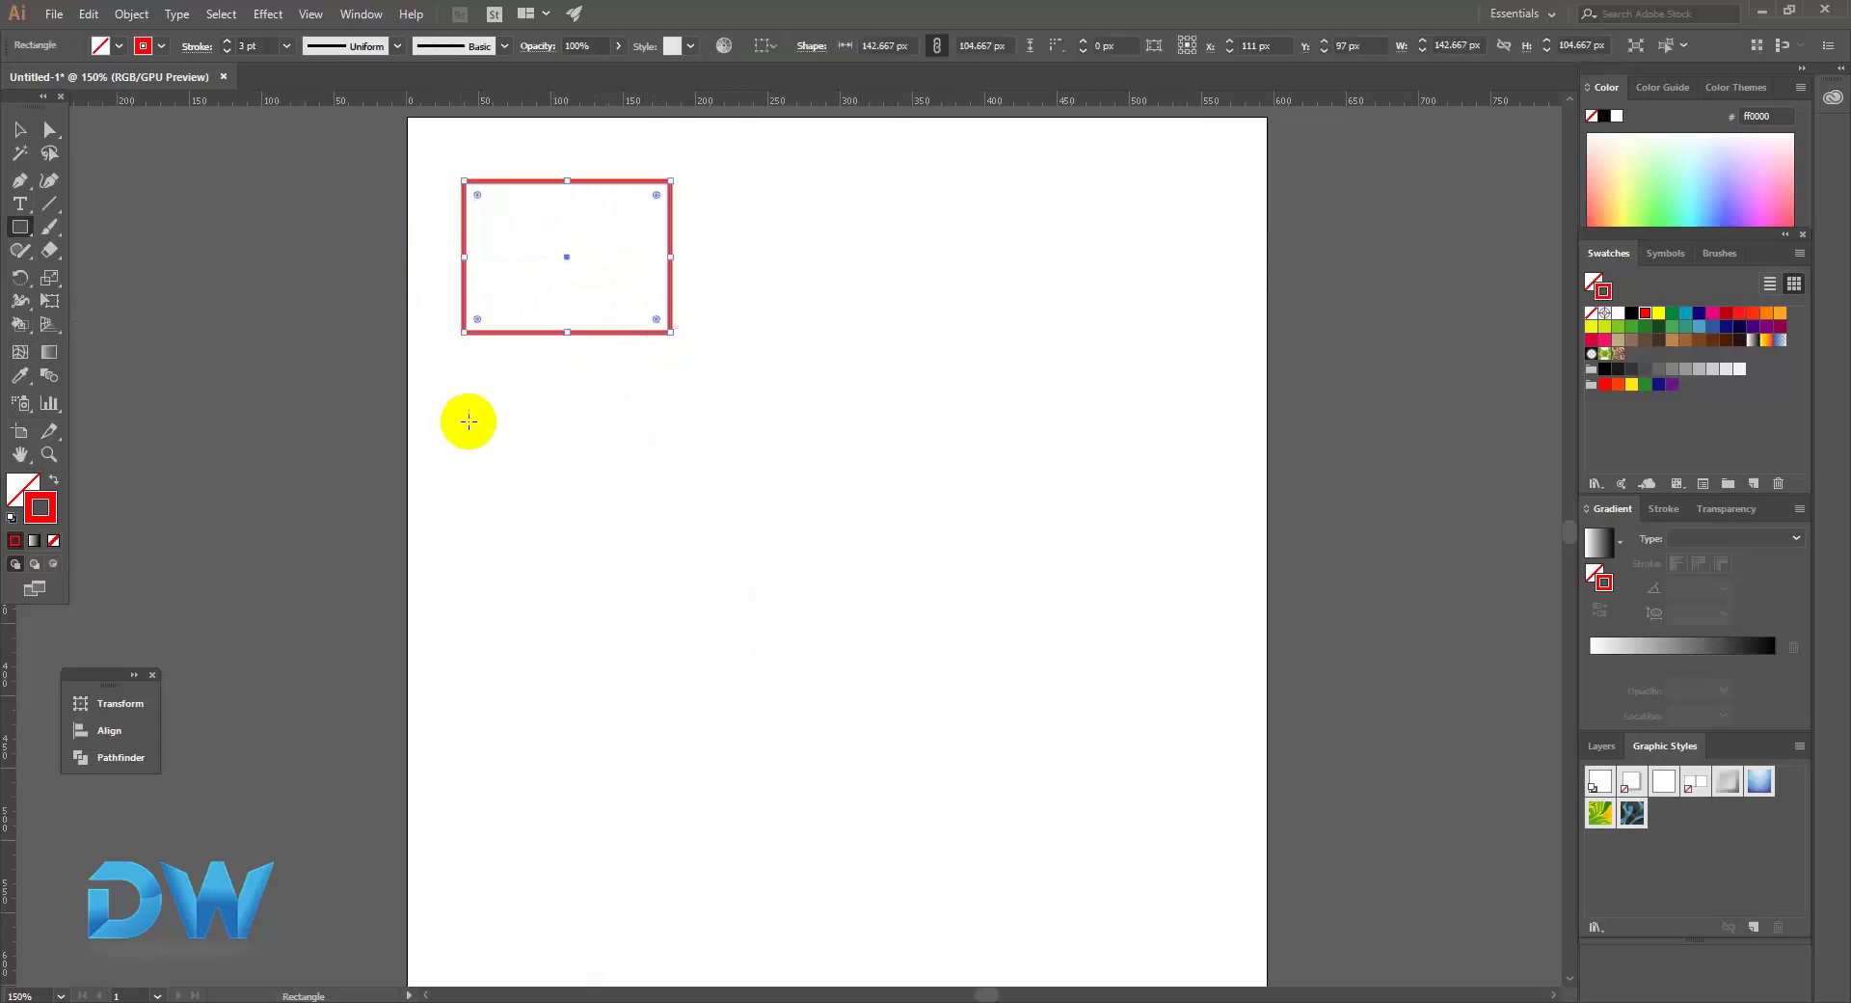
left_click(58, 479)
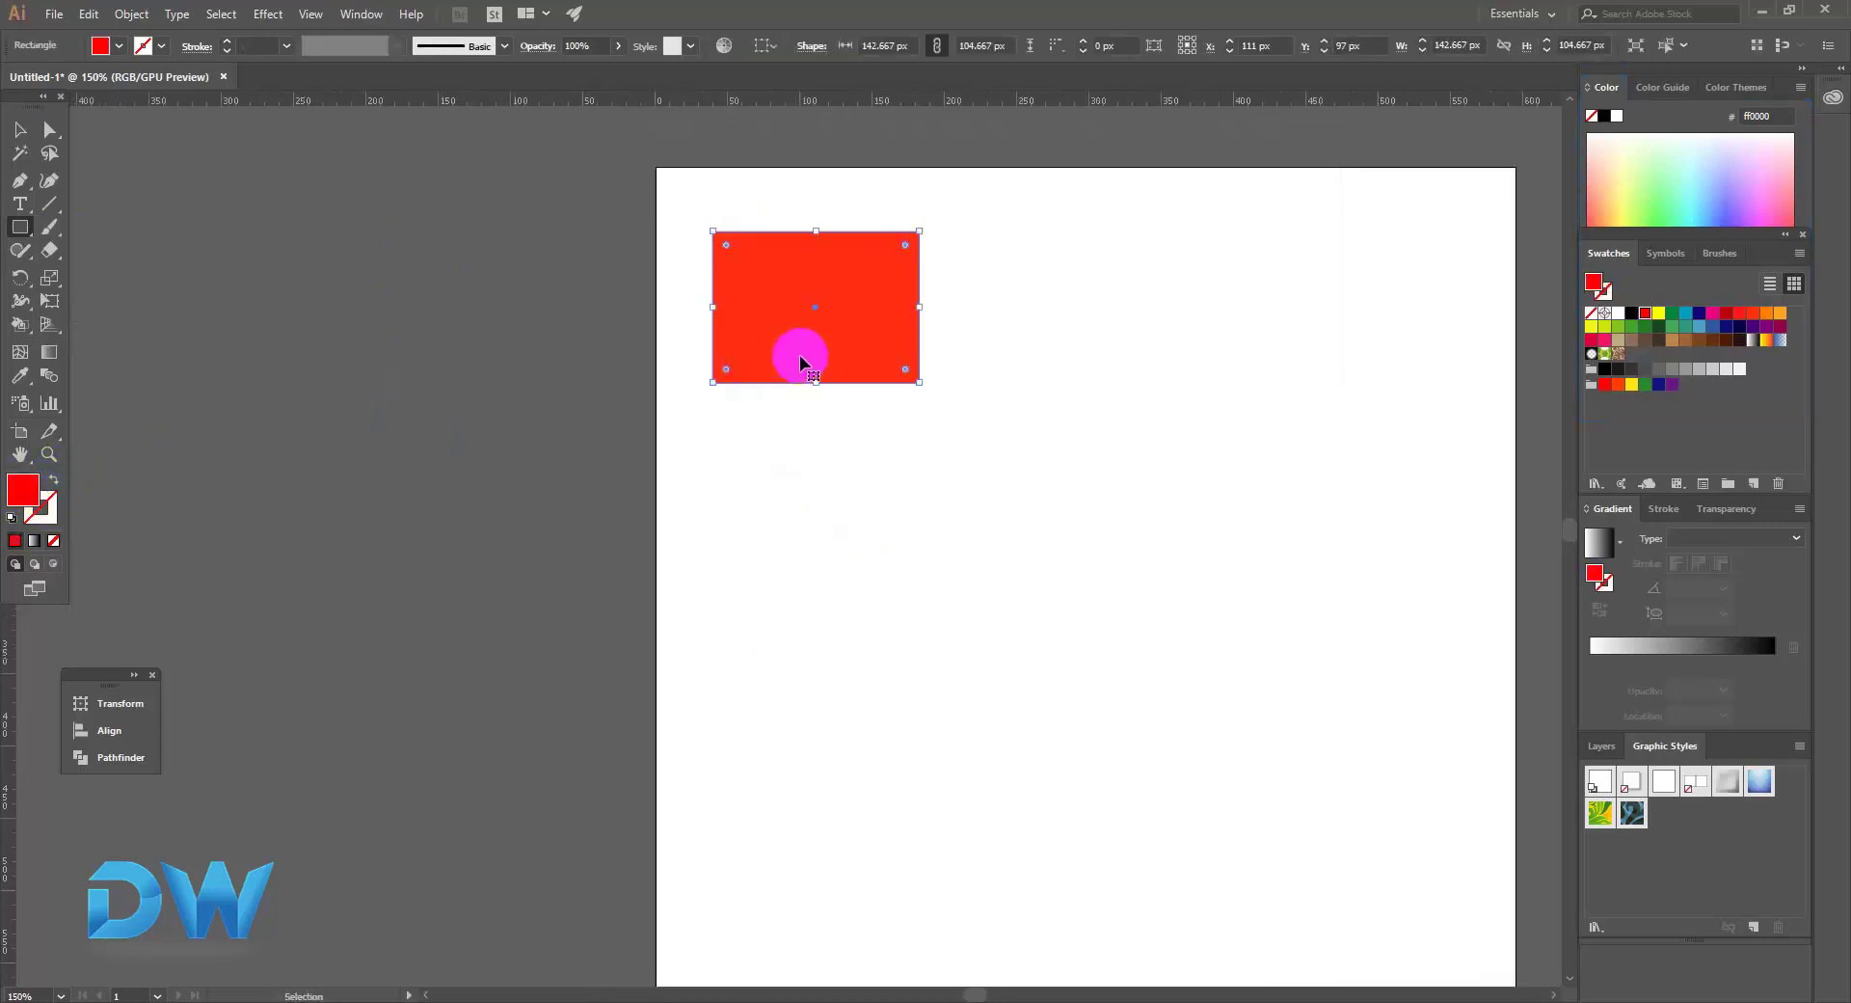
Draw a tall yellow rectangle overlapping the red one's right side, then zoom in.
left_click_drag(794, 359, 337, 378)
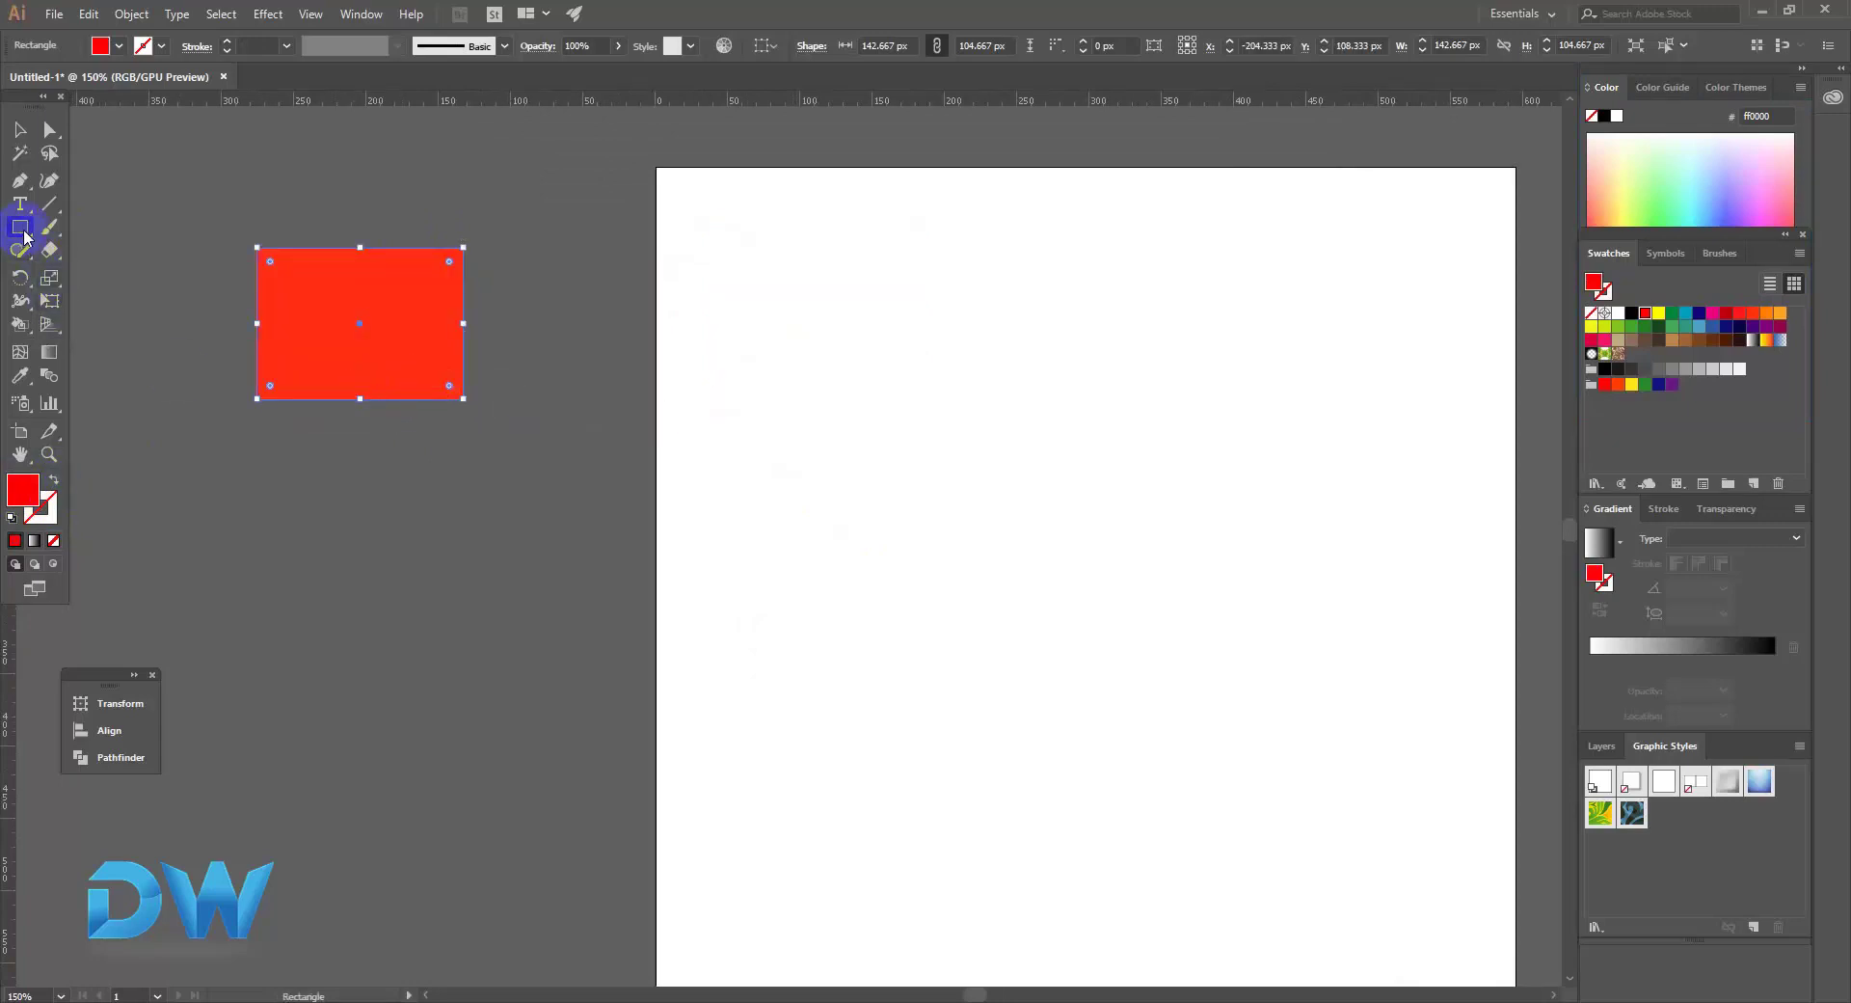
left_click_drag(523, 446, 412, 192)
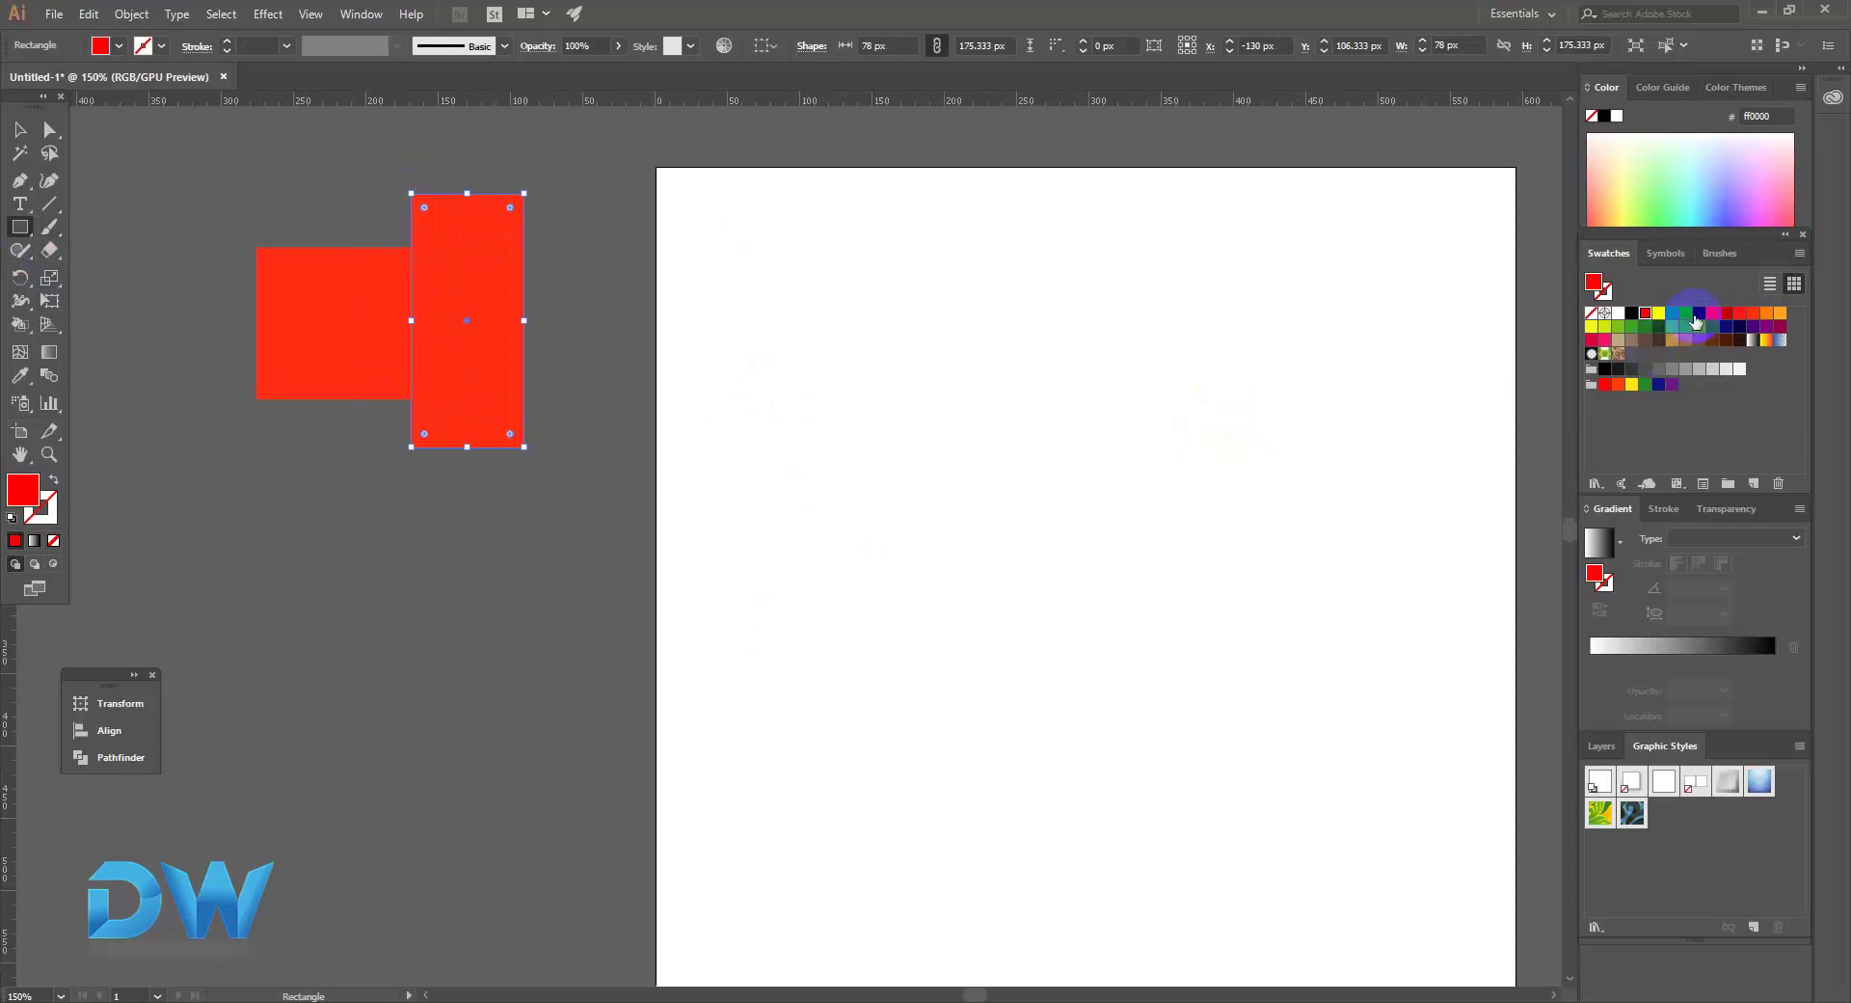
left_click(1659, 317)
key("ctrl+equal")
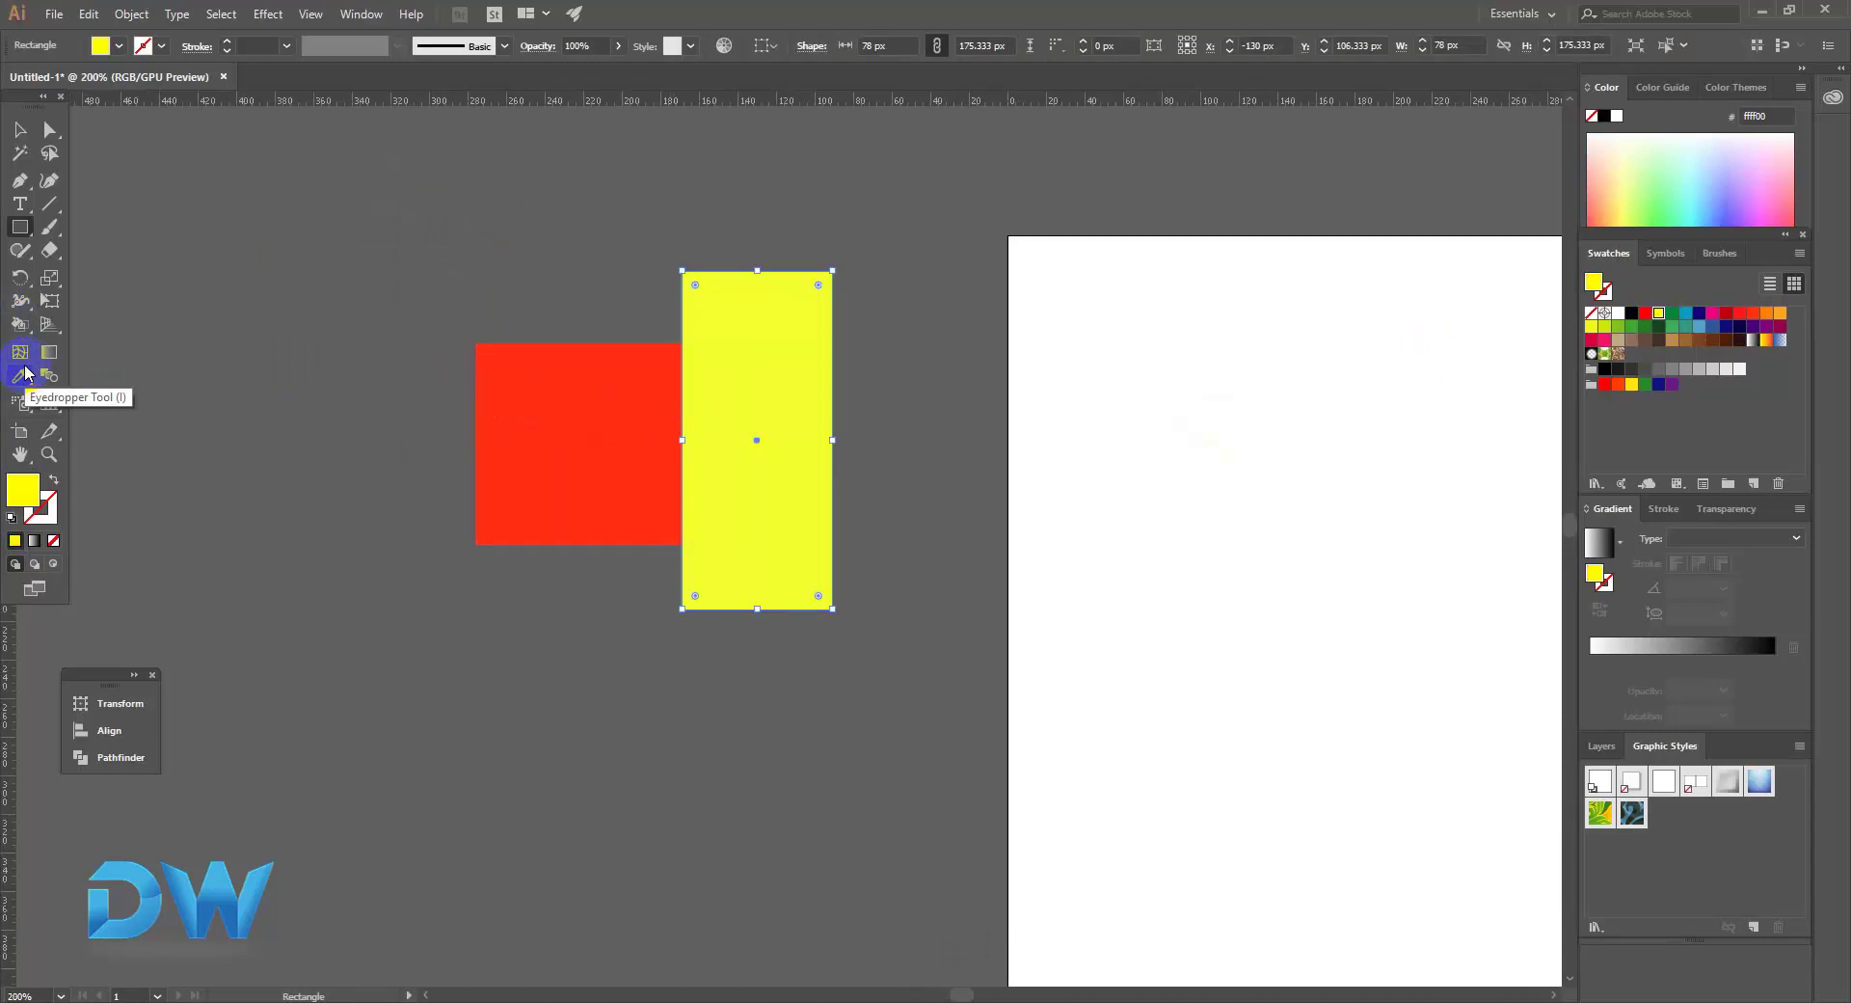
Switch to the Shape Builder tool, select both rectangles, and zoom in on their overlap.
left_click(19, 325)
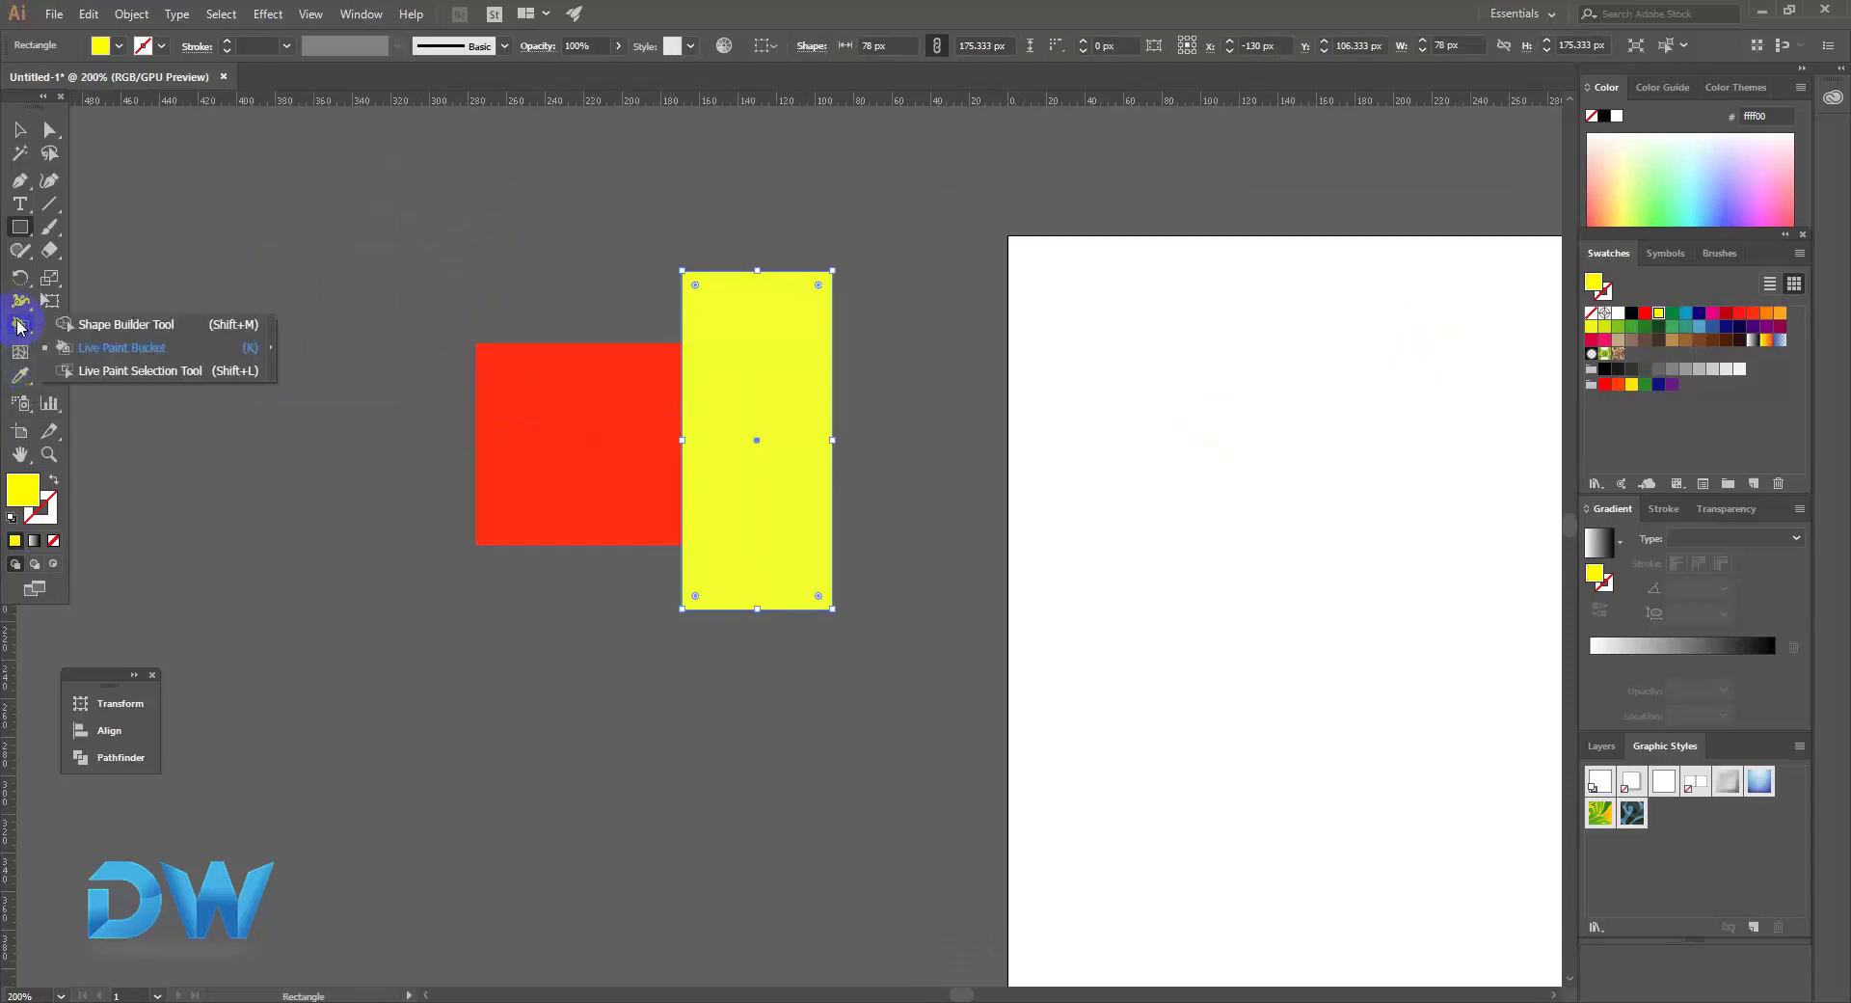
mouse_move(31, 326)
left_mouse_down()
mouse_move(107, 329)
mouse_move(58, 327)
left_mouse_up()
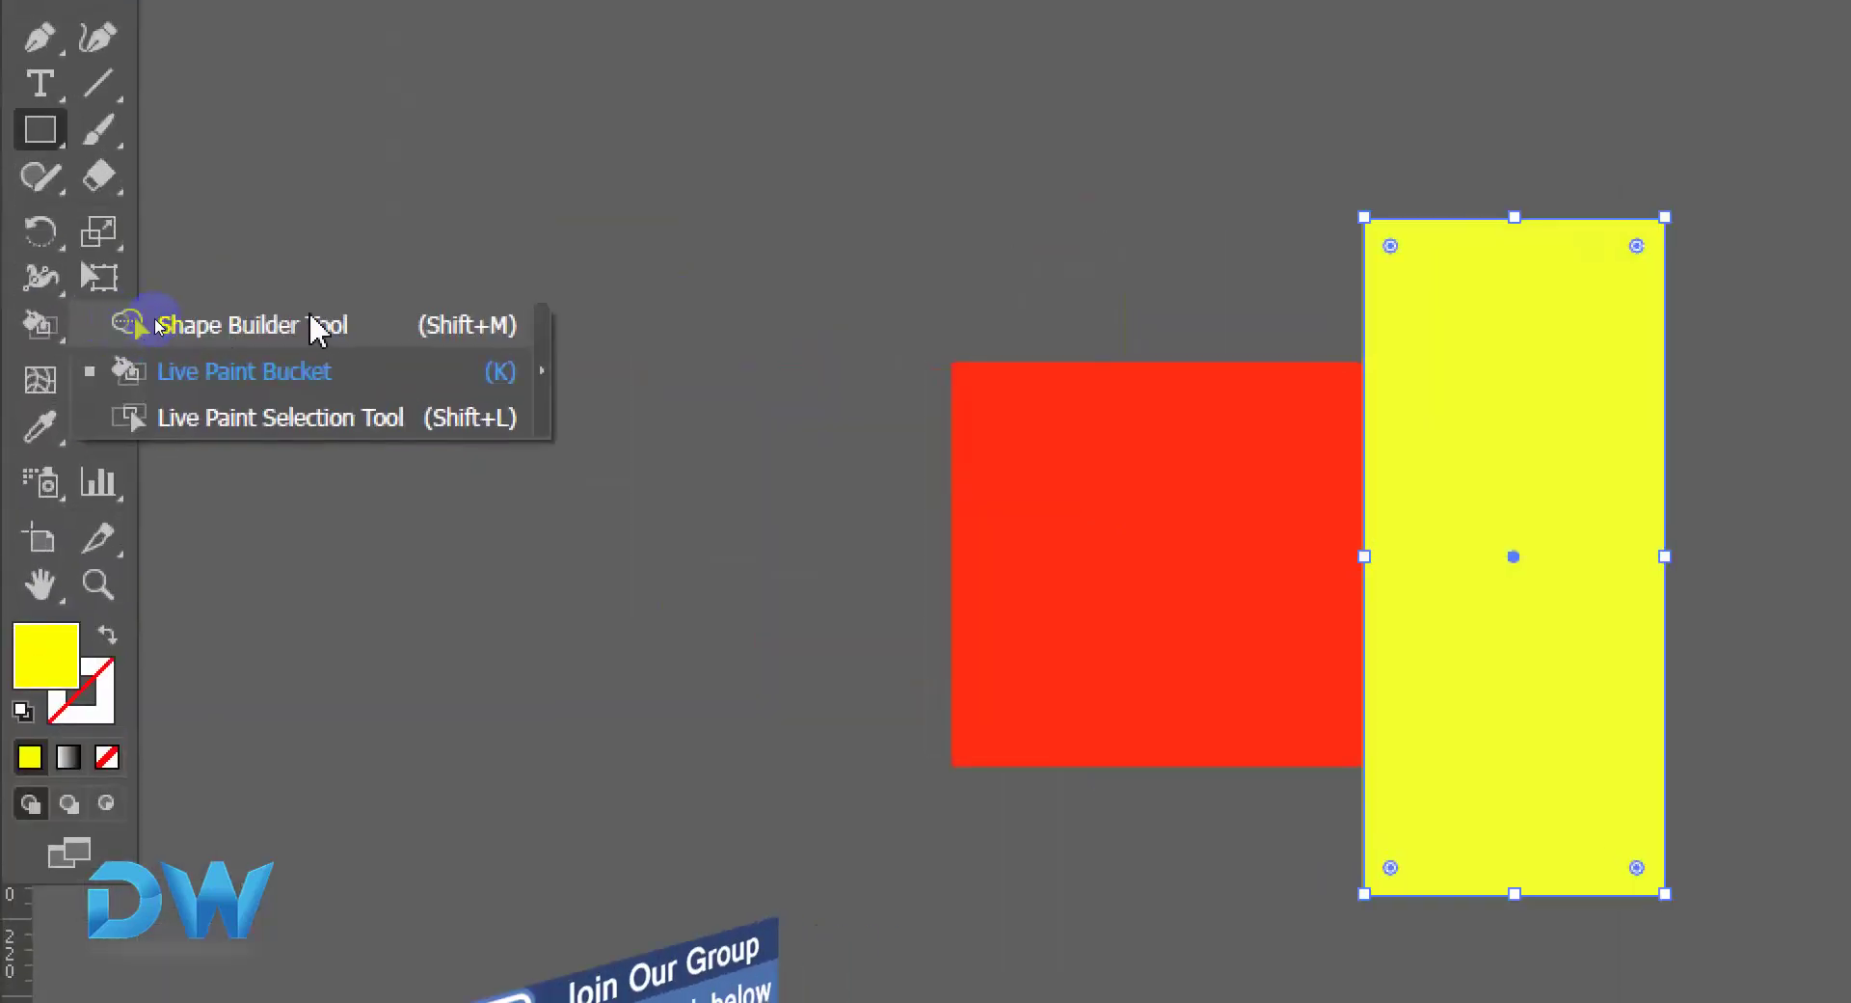
left_click(240, 333)
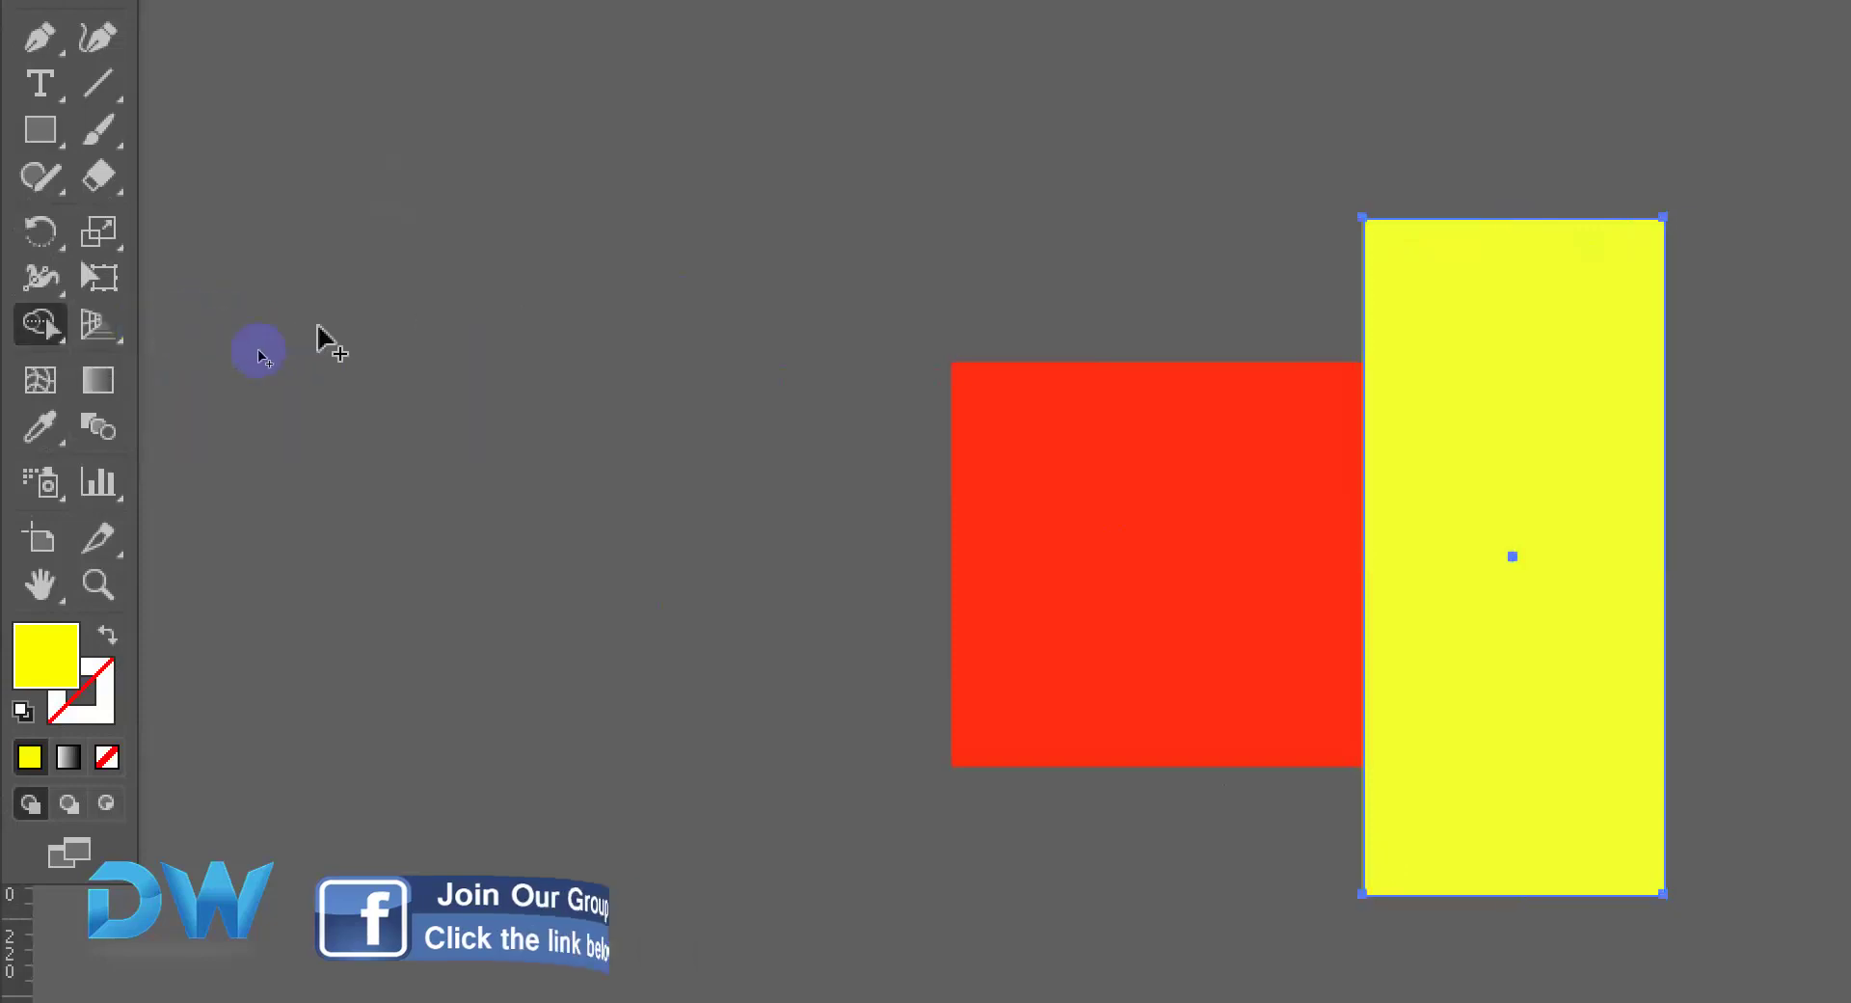
key("ctrl")
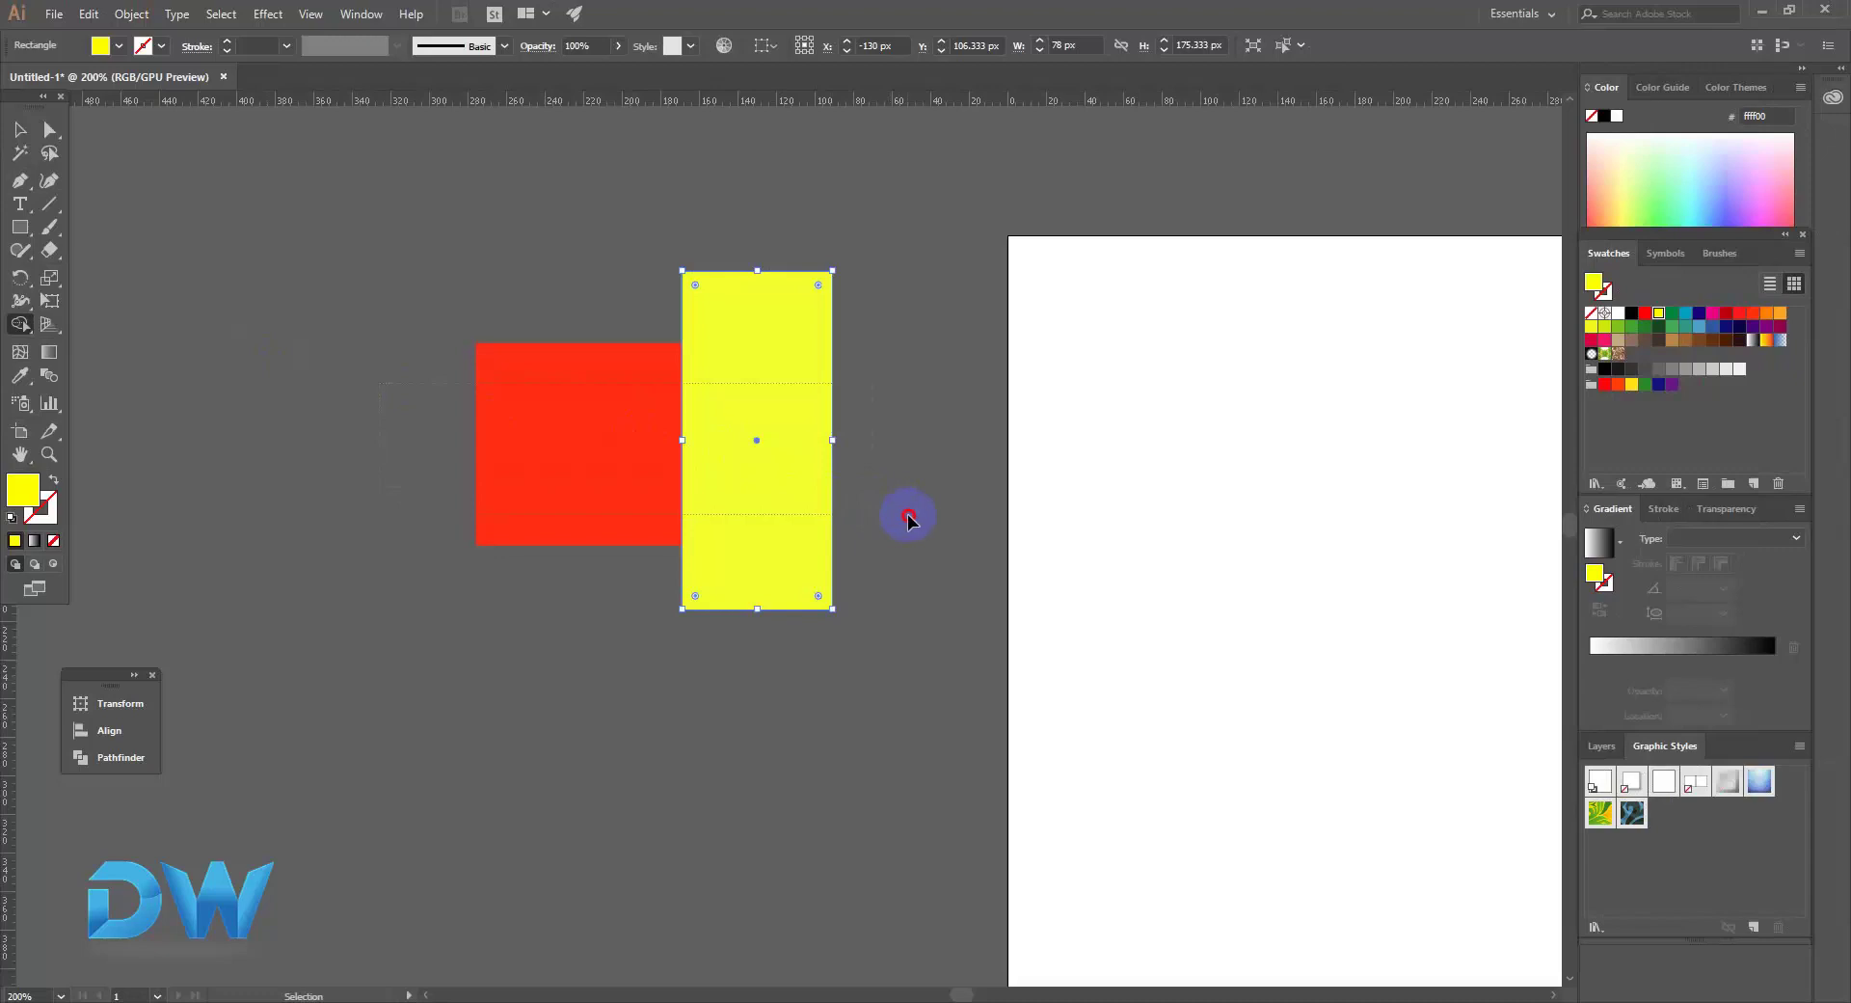
key("ctrl+a")
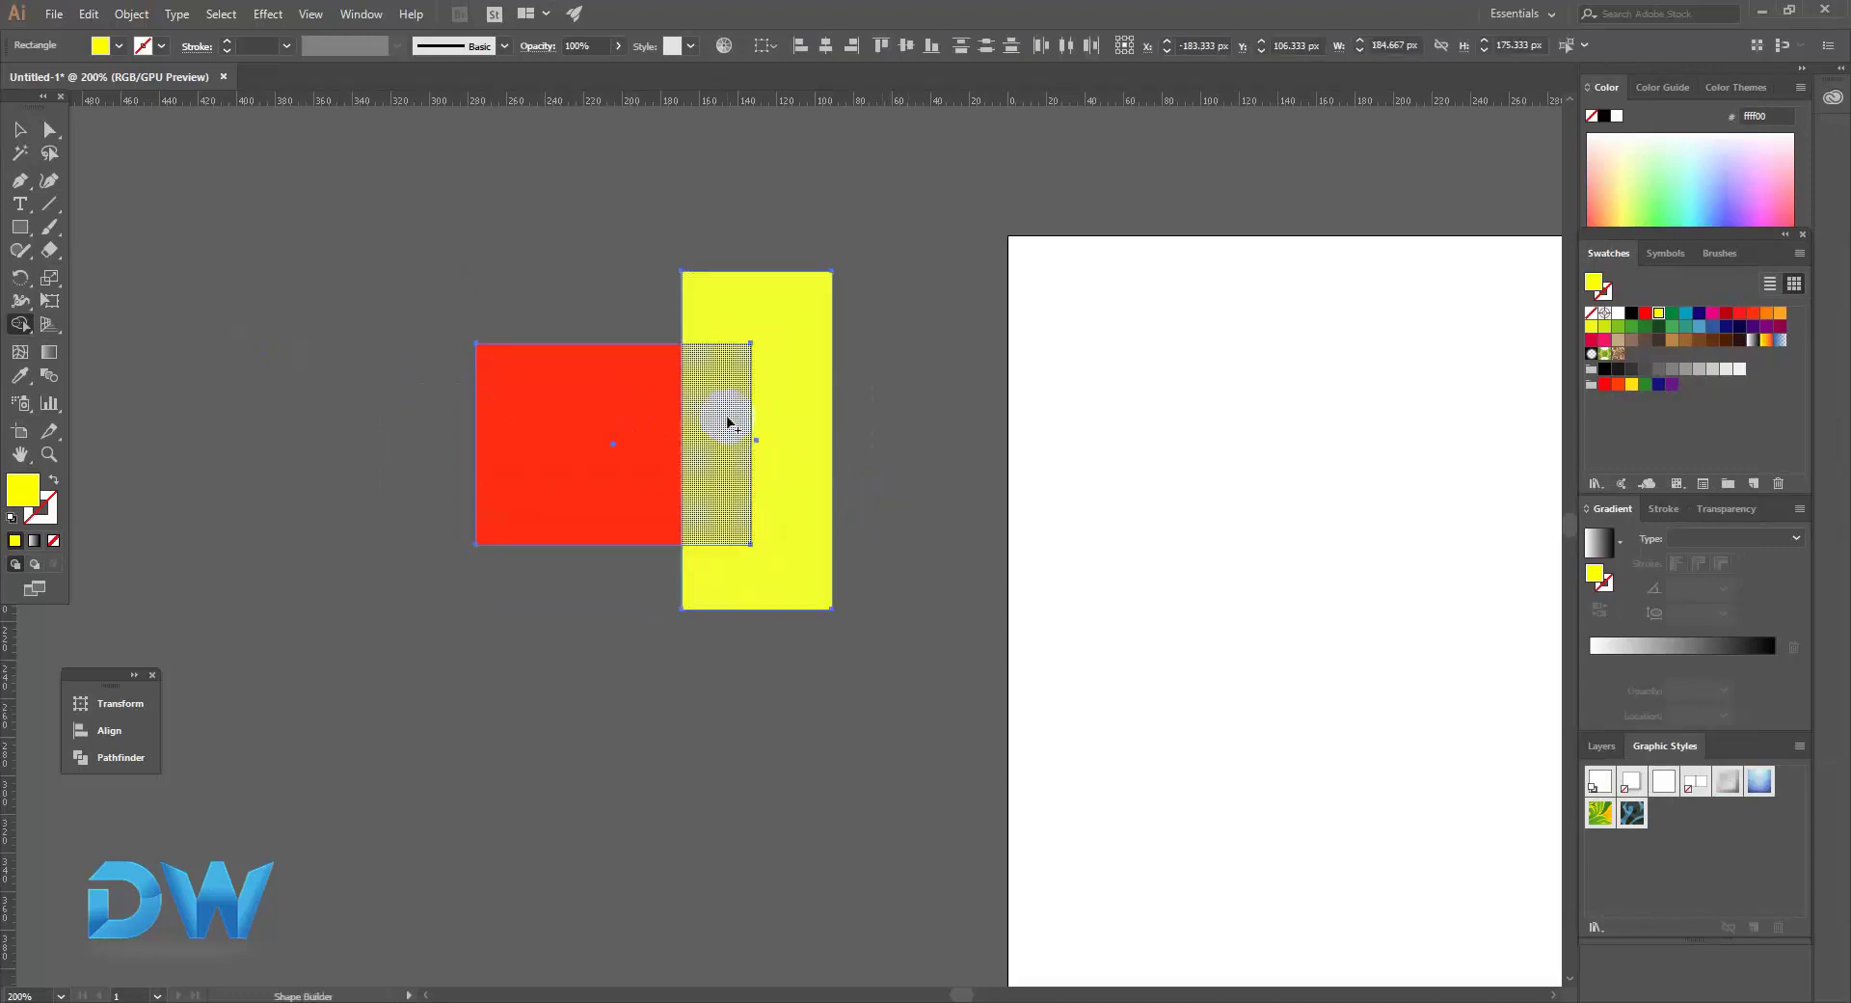
left_click(723, 415, "ctrl")
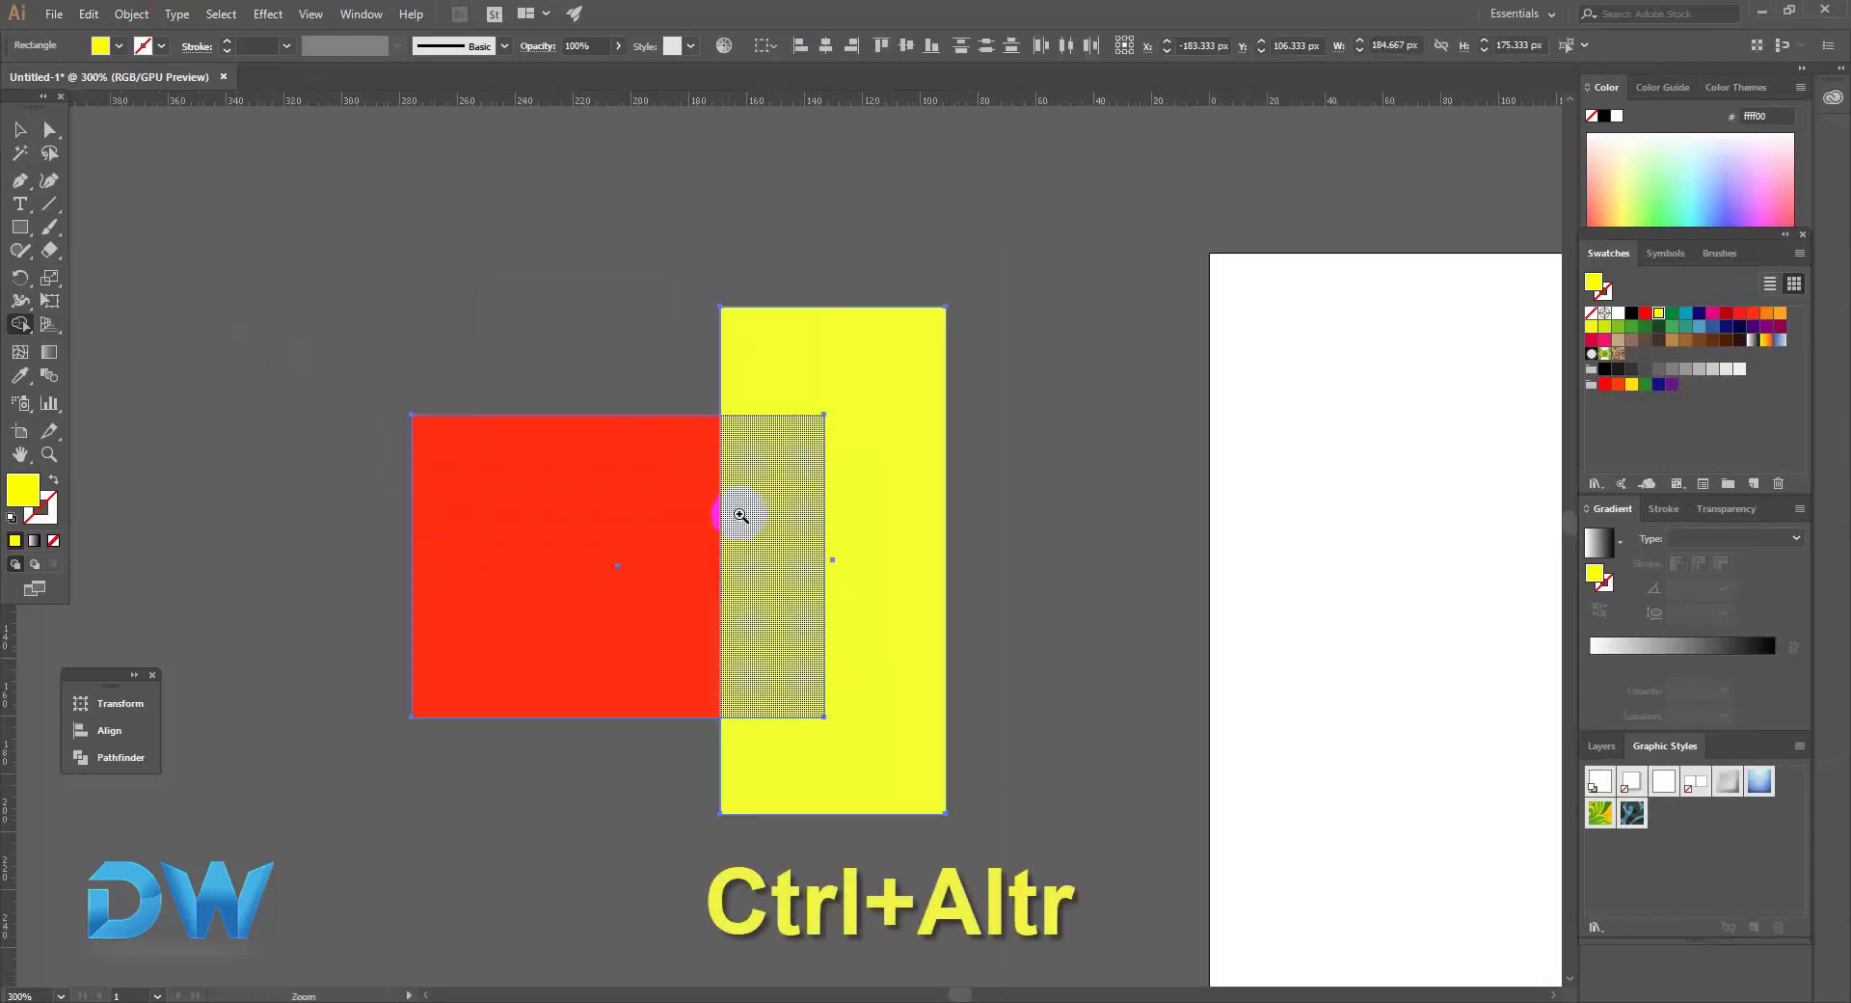
left_click(755, 545, "ctrl")
scroll(767, 531, "down", 2)
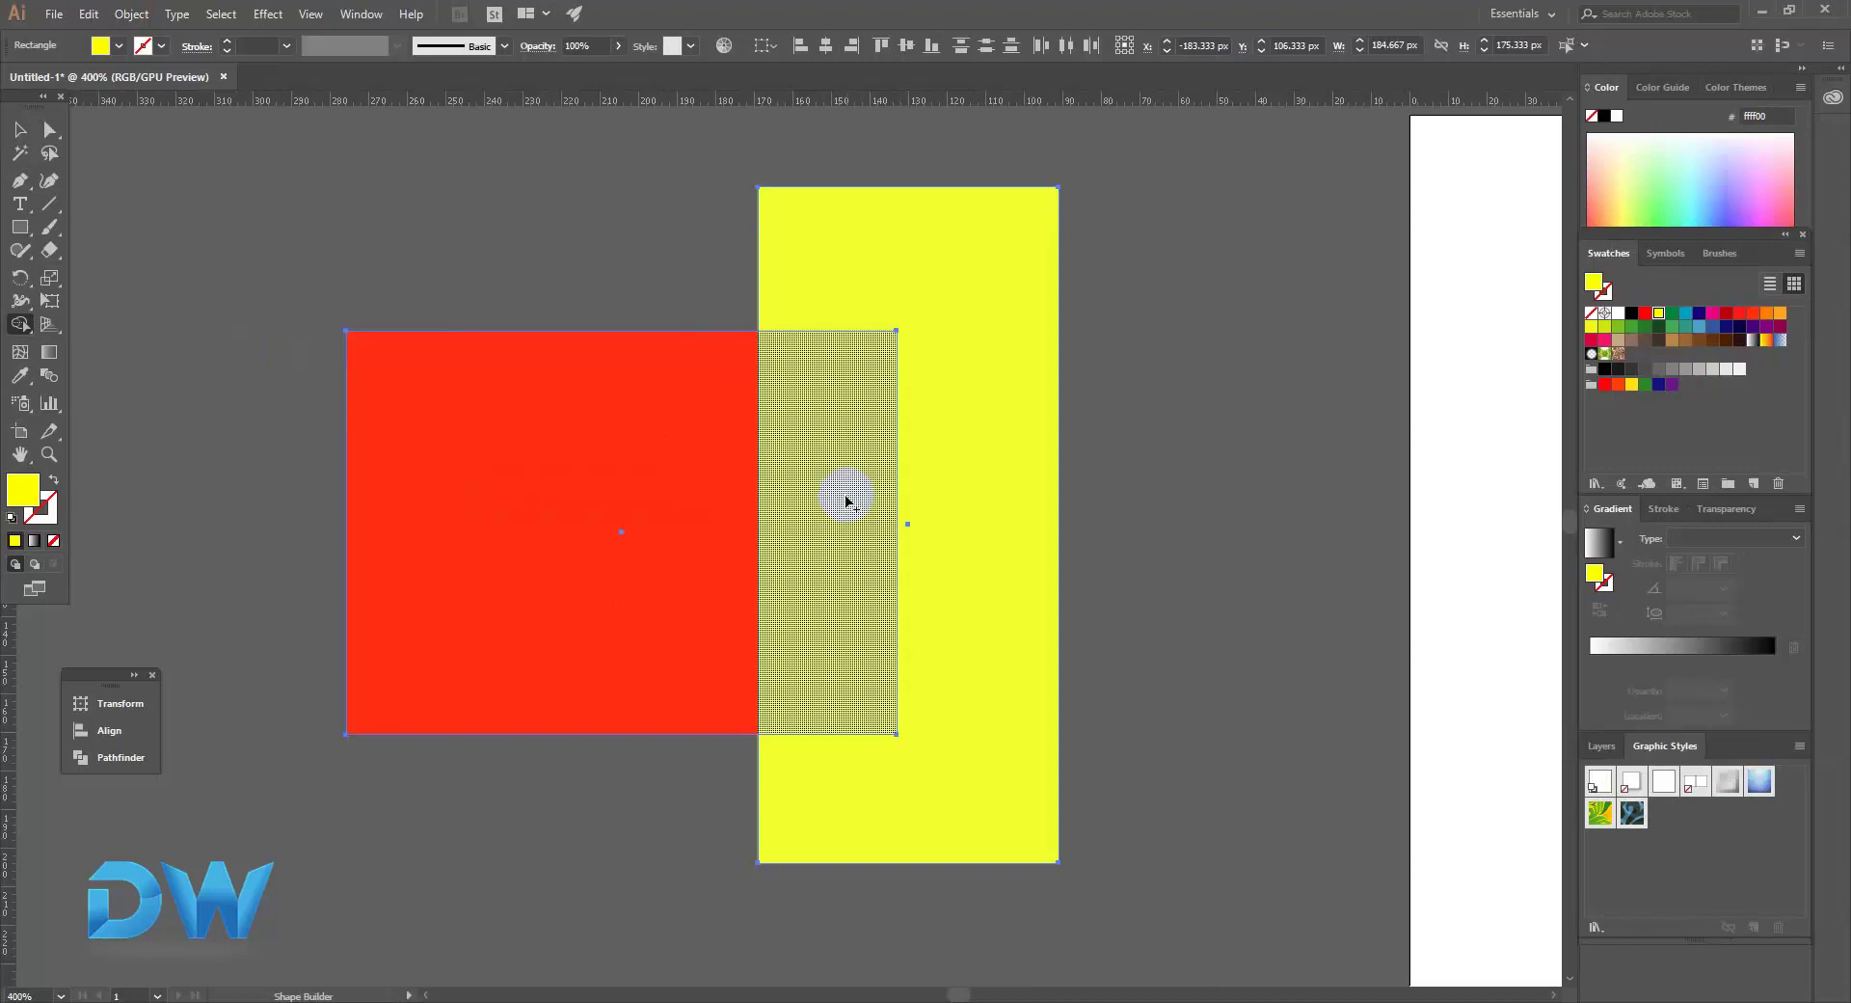
Merge the overlap region into the yellow rectangle, then nudge both shapes right.
left_click_drag(845, 500, 945, 534)
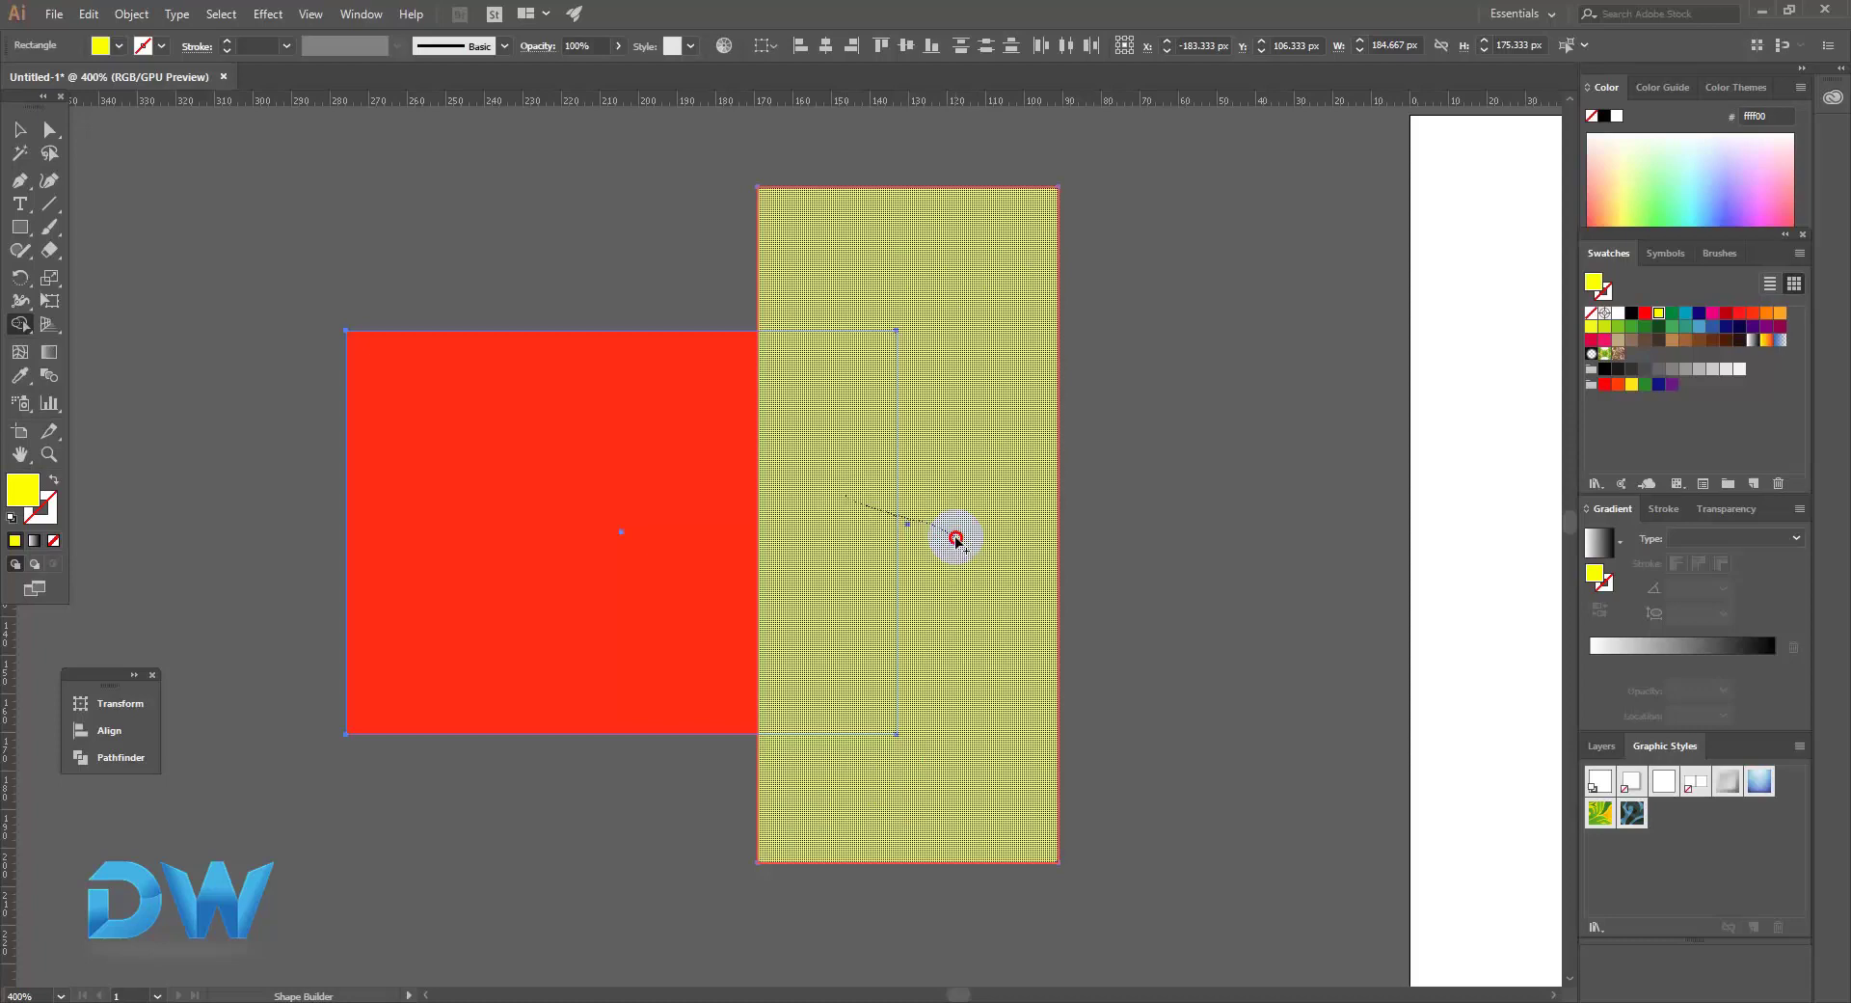
left_click_drag(958, 544, 957, 543)
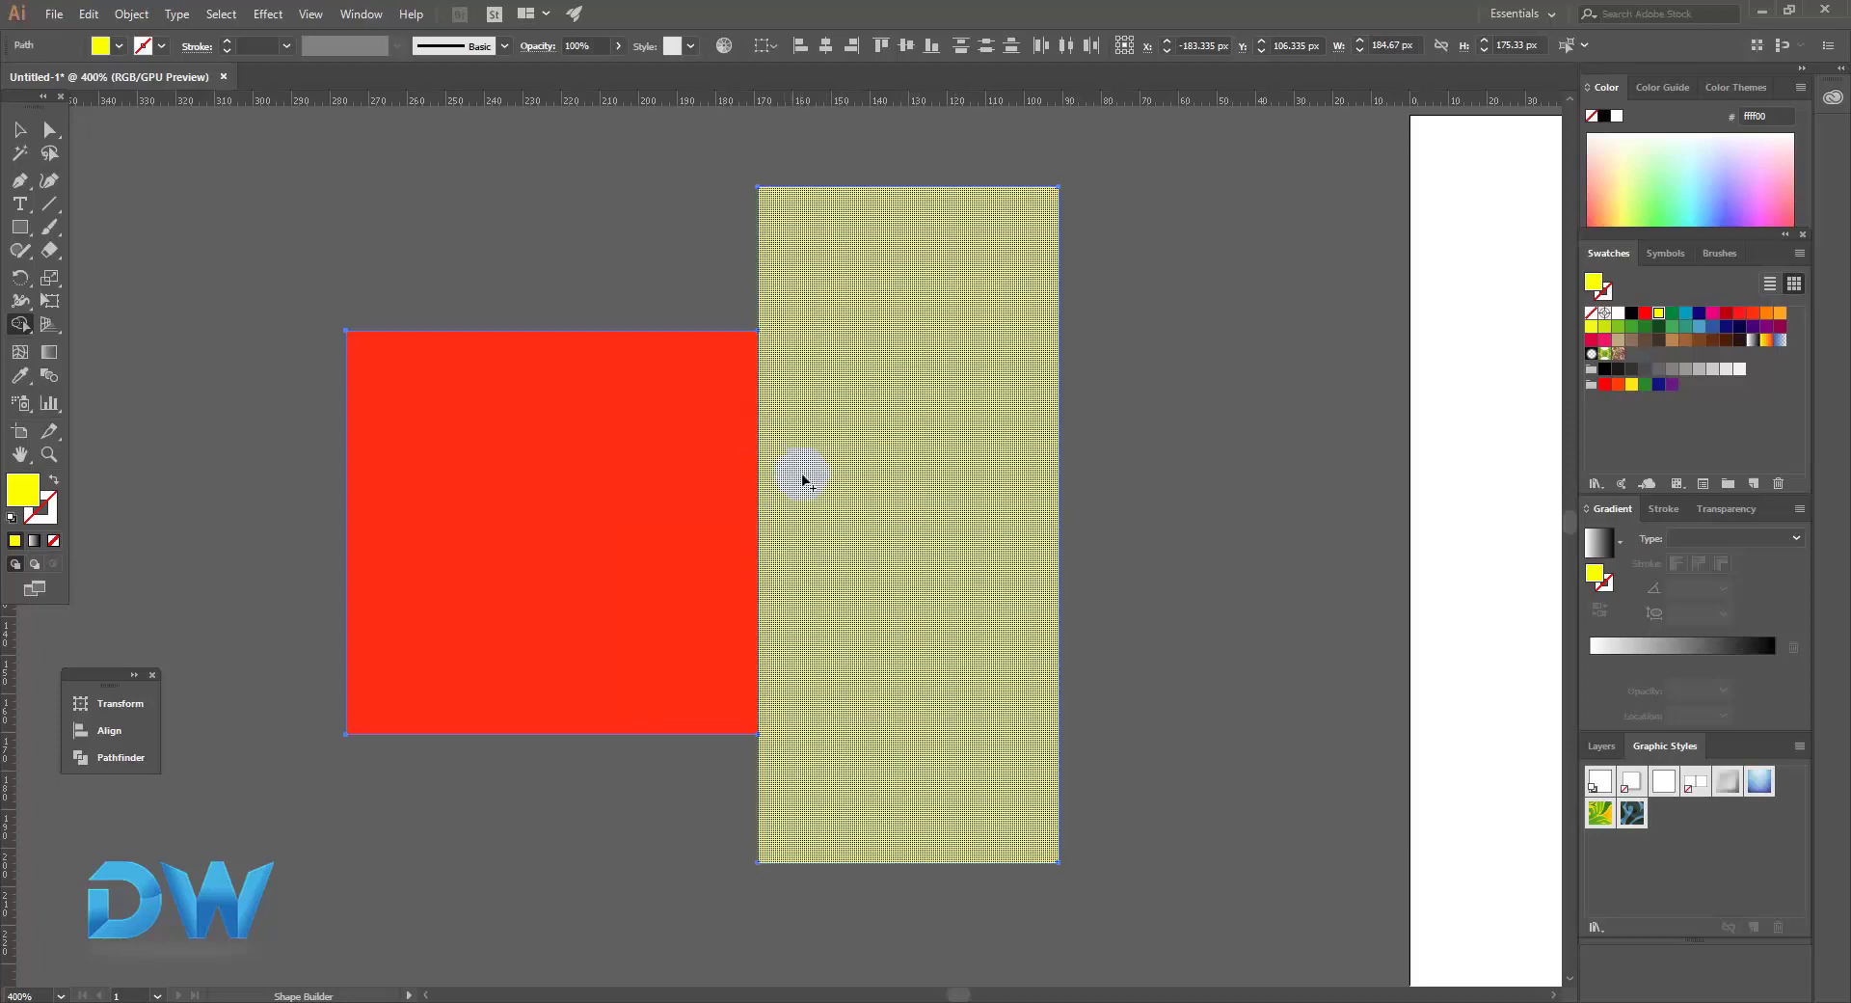
left_click_drag(620, 458, 612, 462)
left_click_drag(901, 551, 1098, 571)
Move the red square back against the yellow shape and merge it in with Shape Builder.
key("ctrl+z")
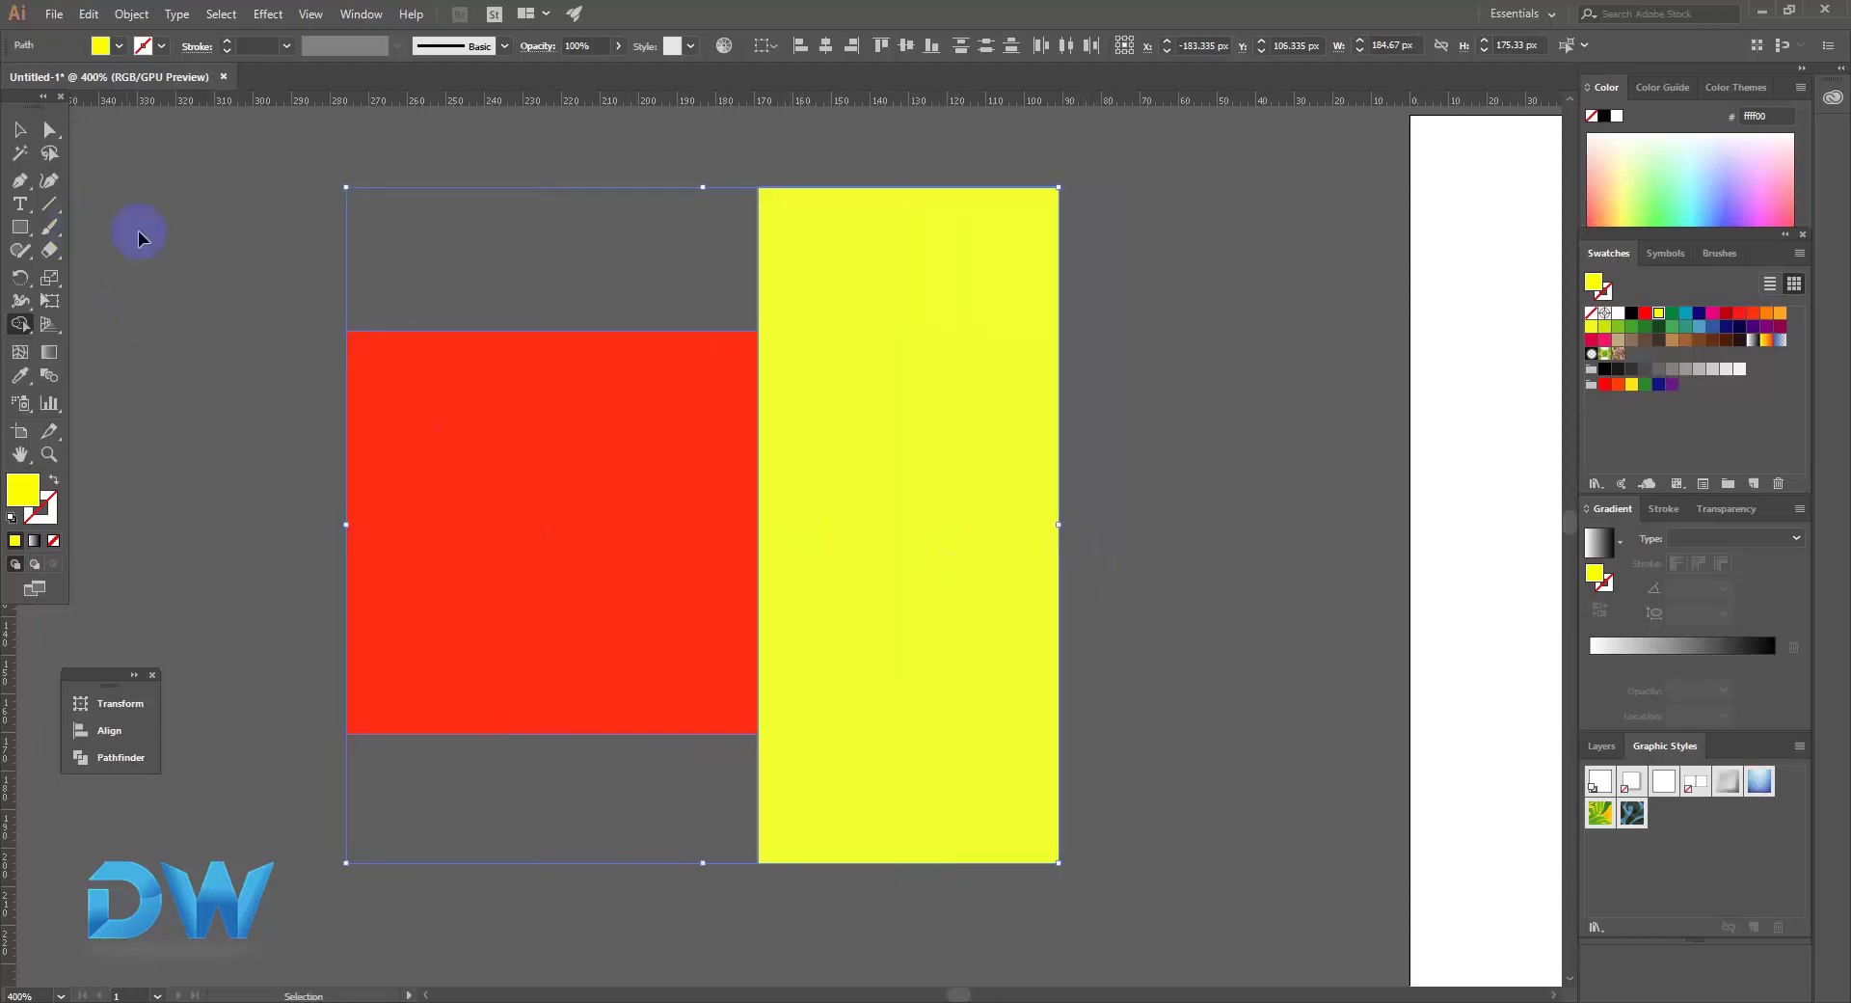
left_click(147, 231)
left_click(617, 530)
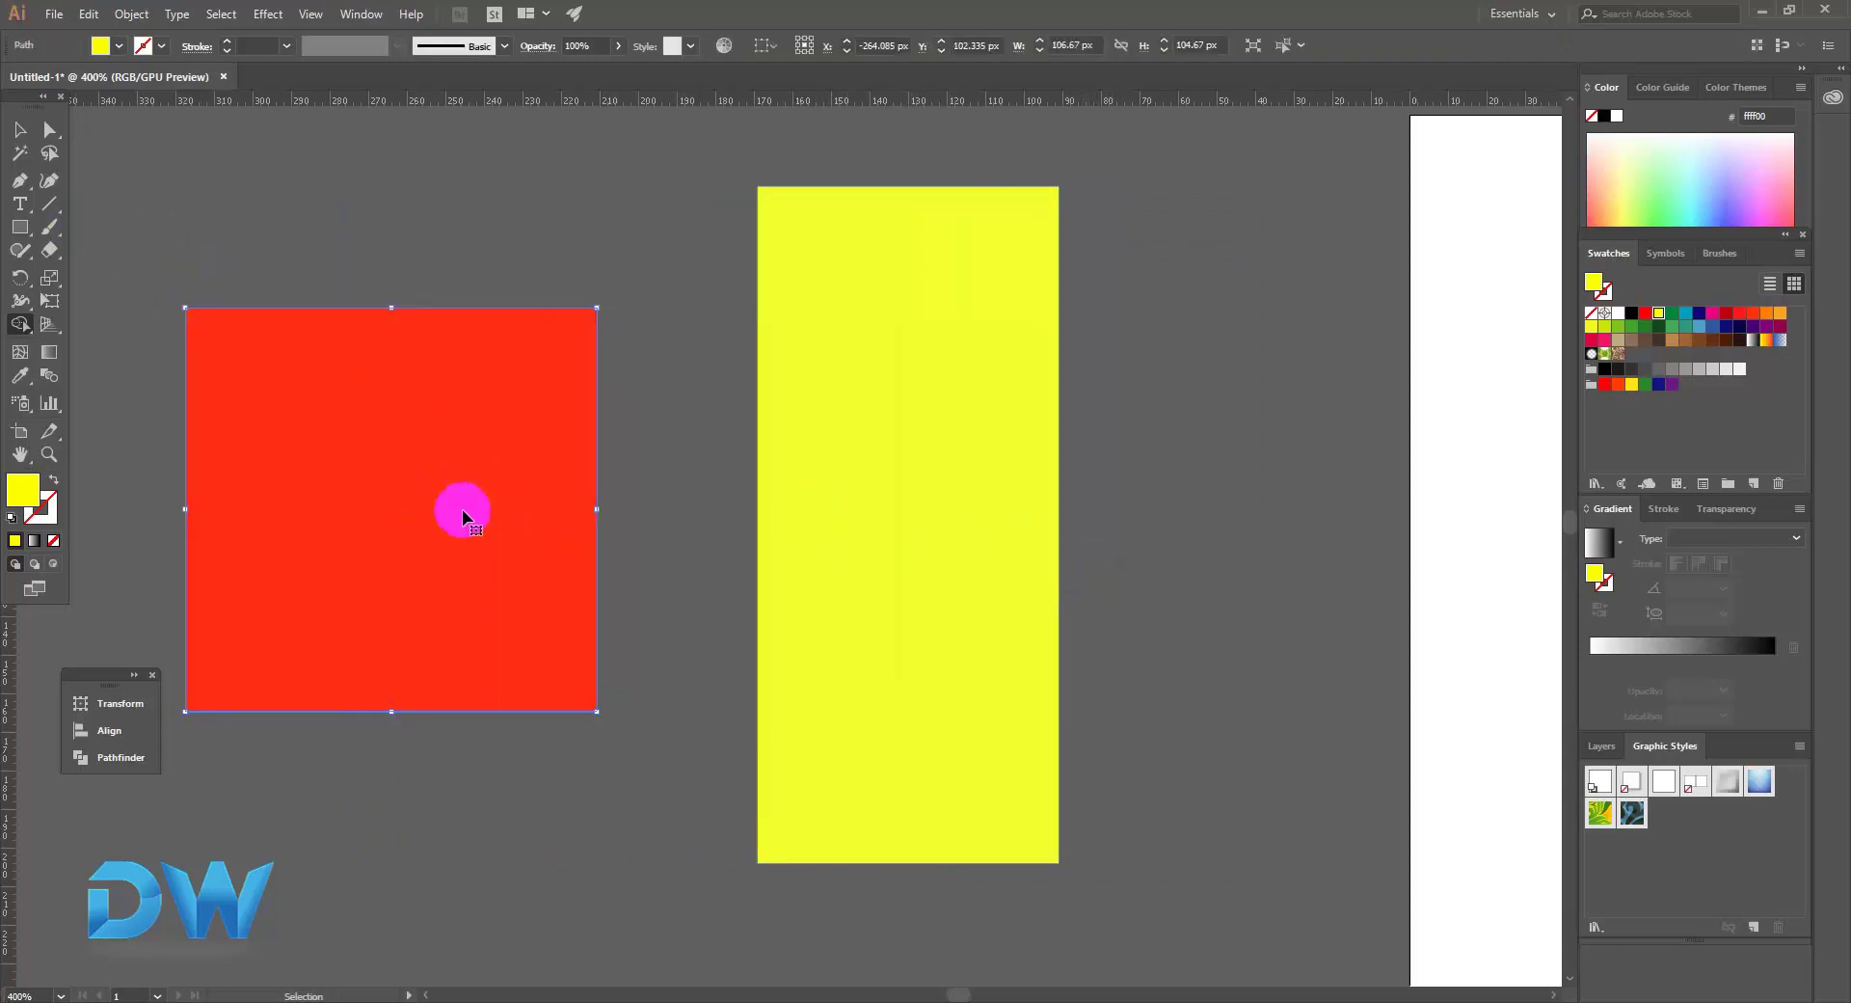
mouse_move(752, 501)
left_mouse_down()
mouse_move(601, 461)
mouse_move(661, 492)
mouse_move(799, 497)
left_mouse_up()
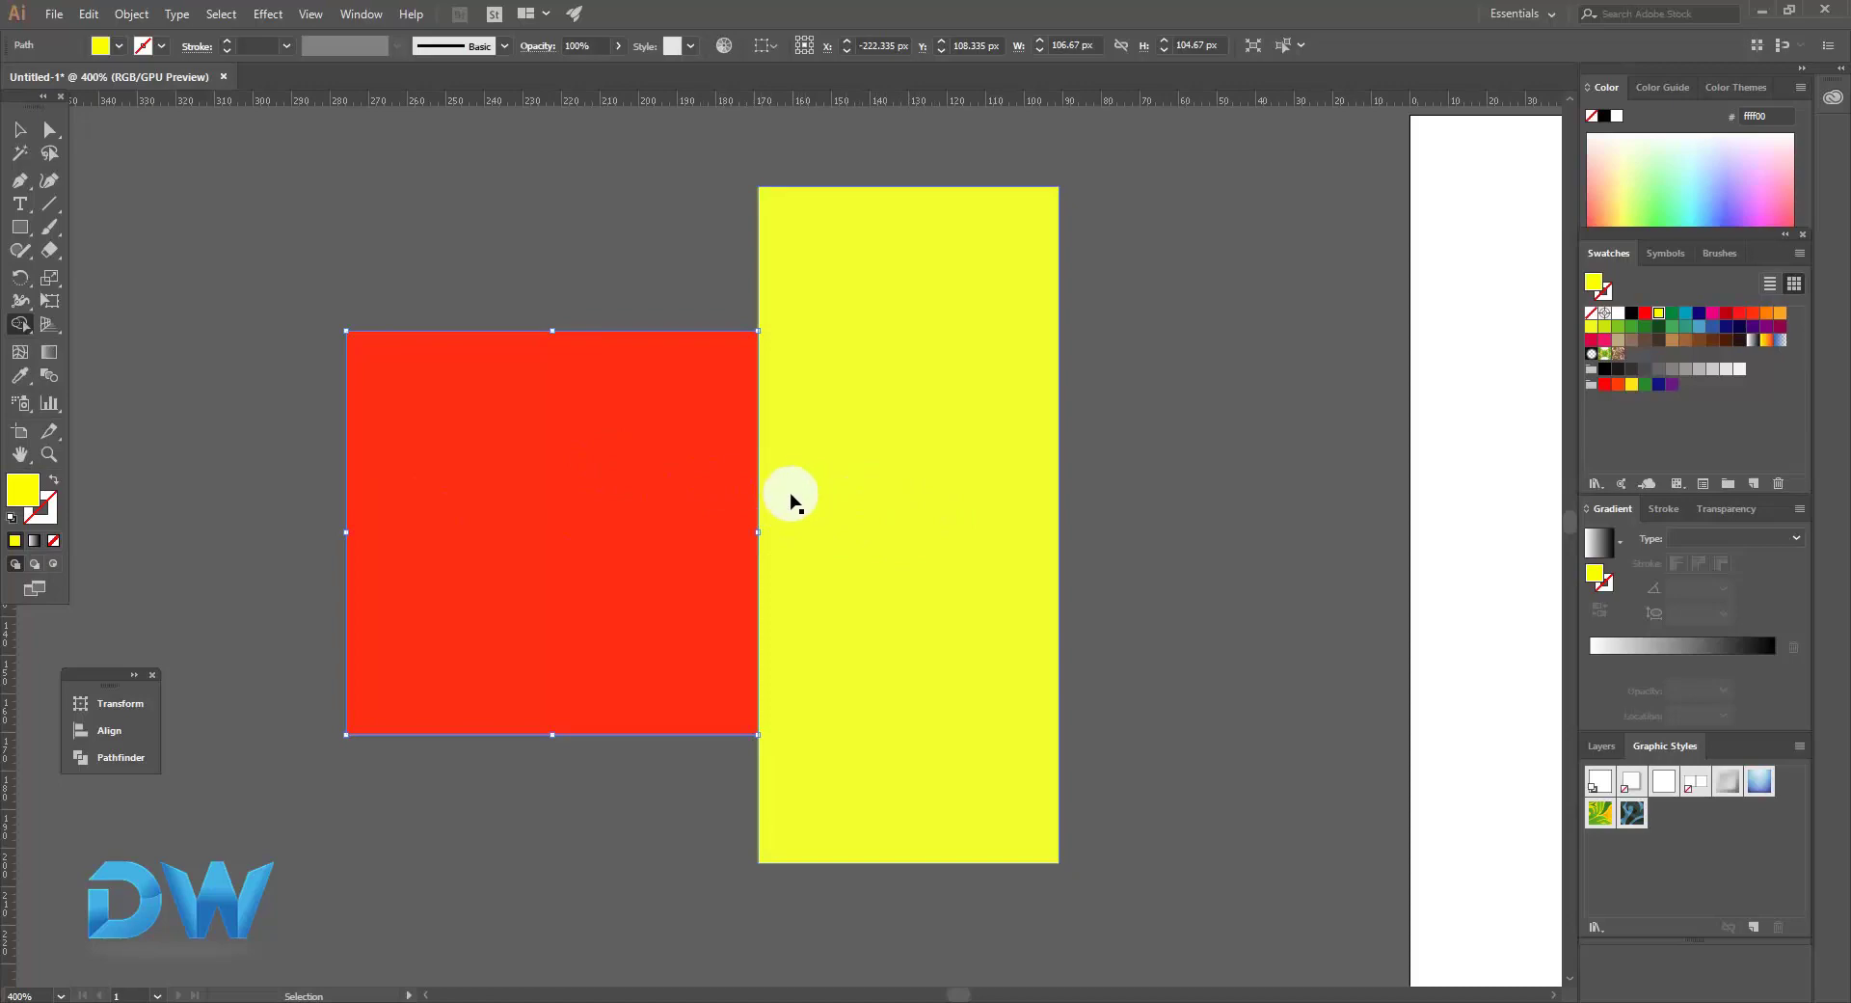
left_click(637, 495)
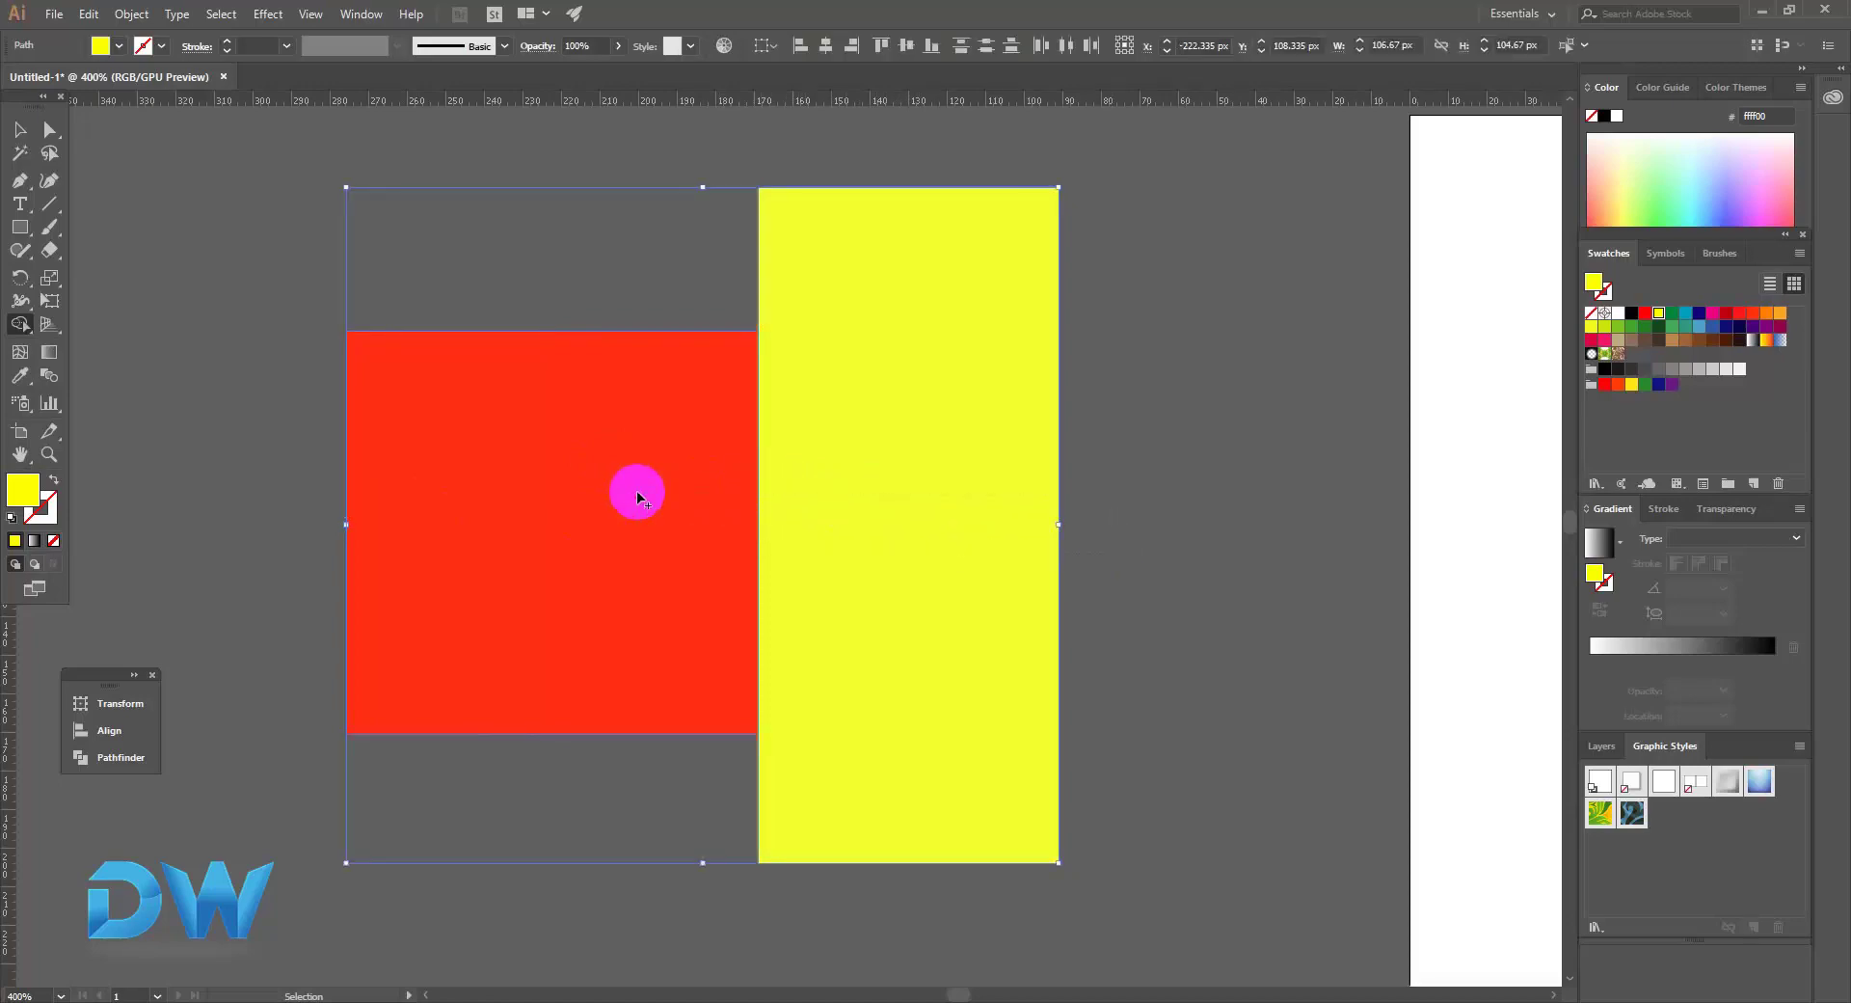
key("shift+m")
mouse_move(662, 503)
left_mouse_down()
mouse_move(623, 496)
mouse_move(868, 559)
mouse_move(660, 526)
mouse_move(827, 564)
left_mouse_up()
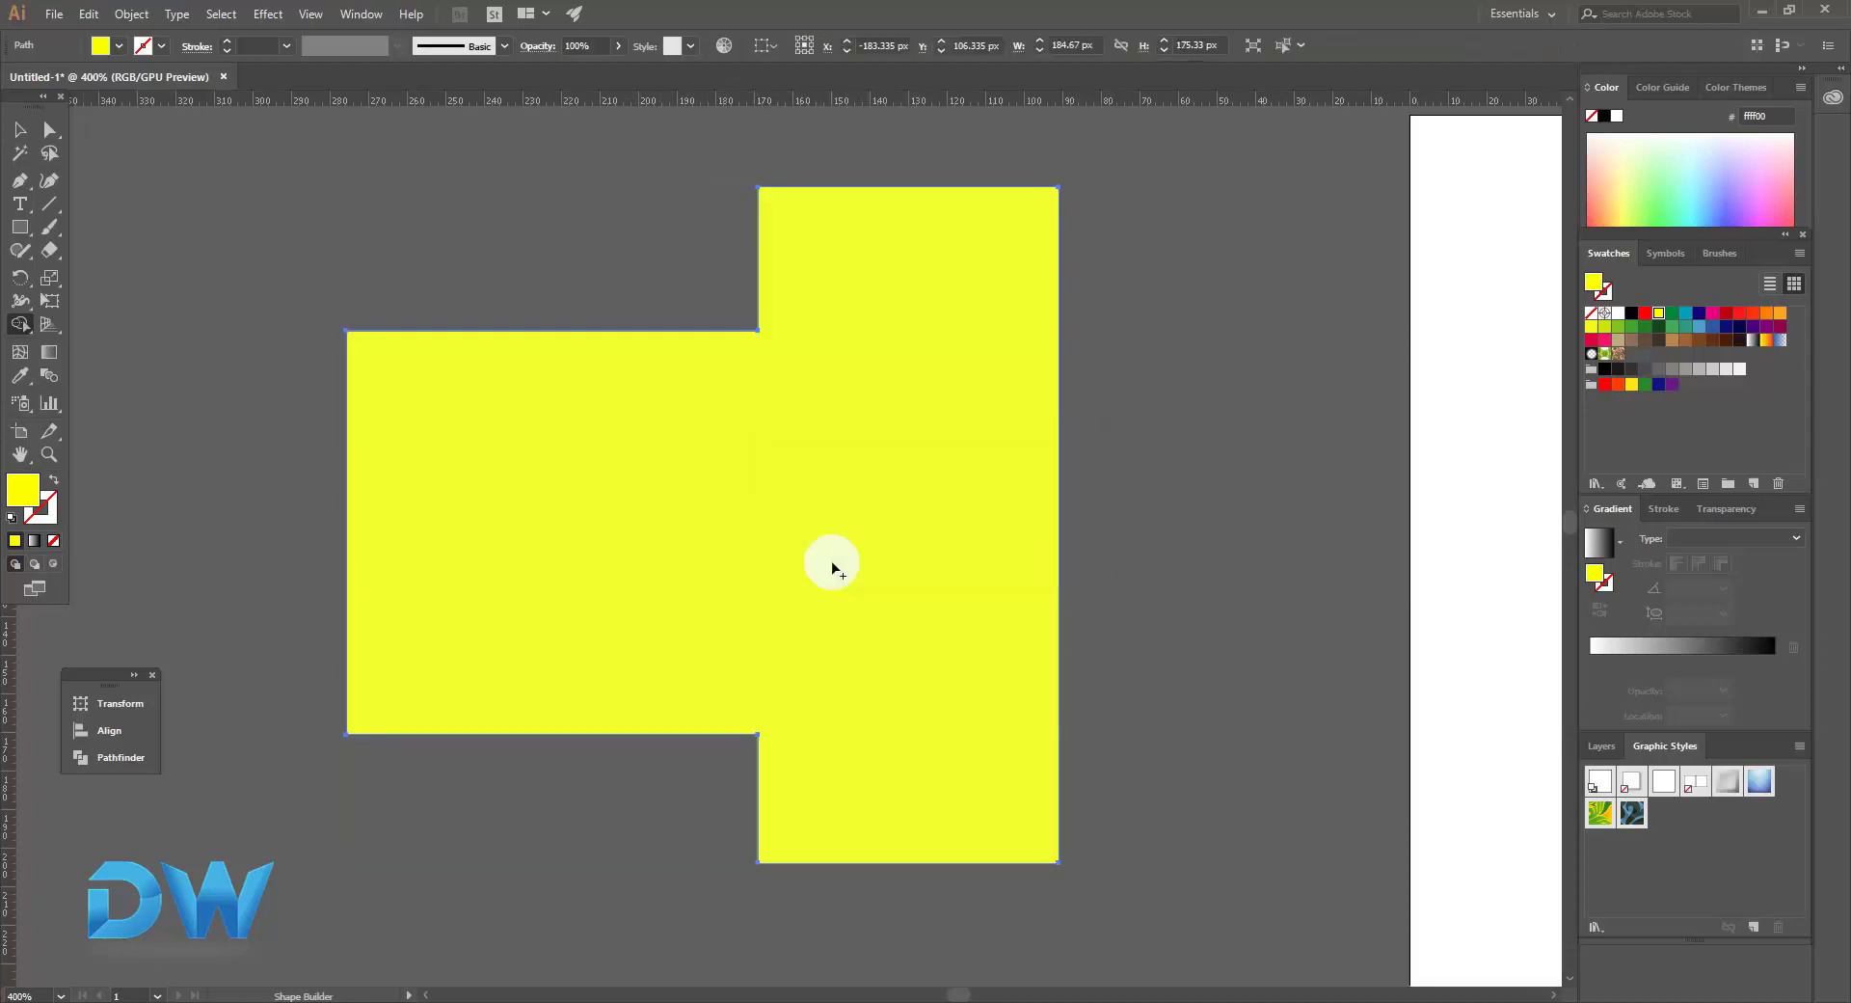
Undo both merges from the Edit menu and clear the selection.
key("v")
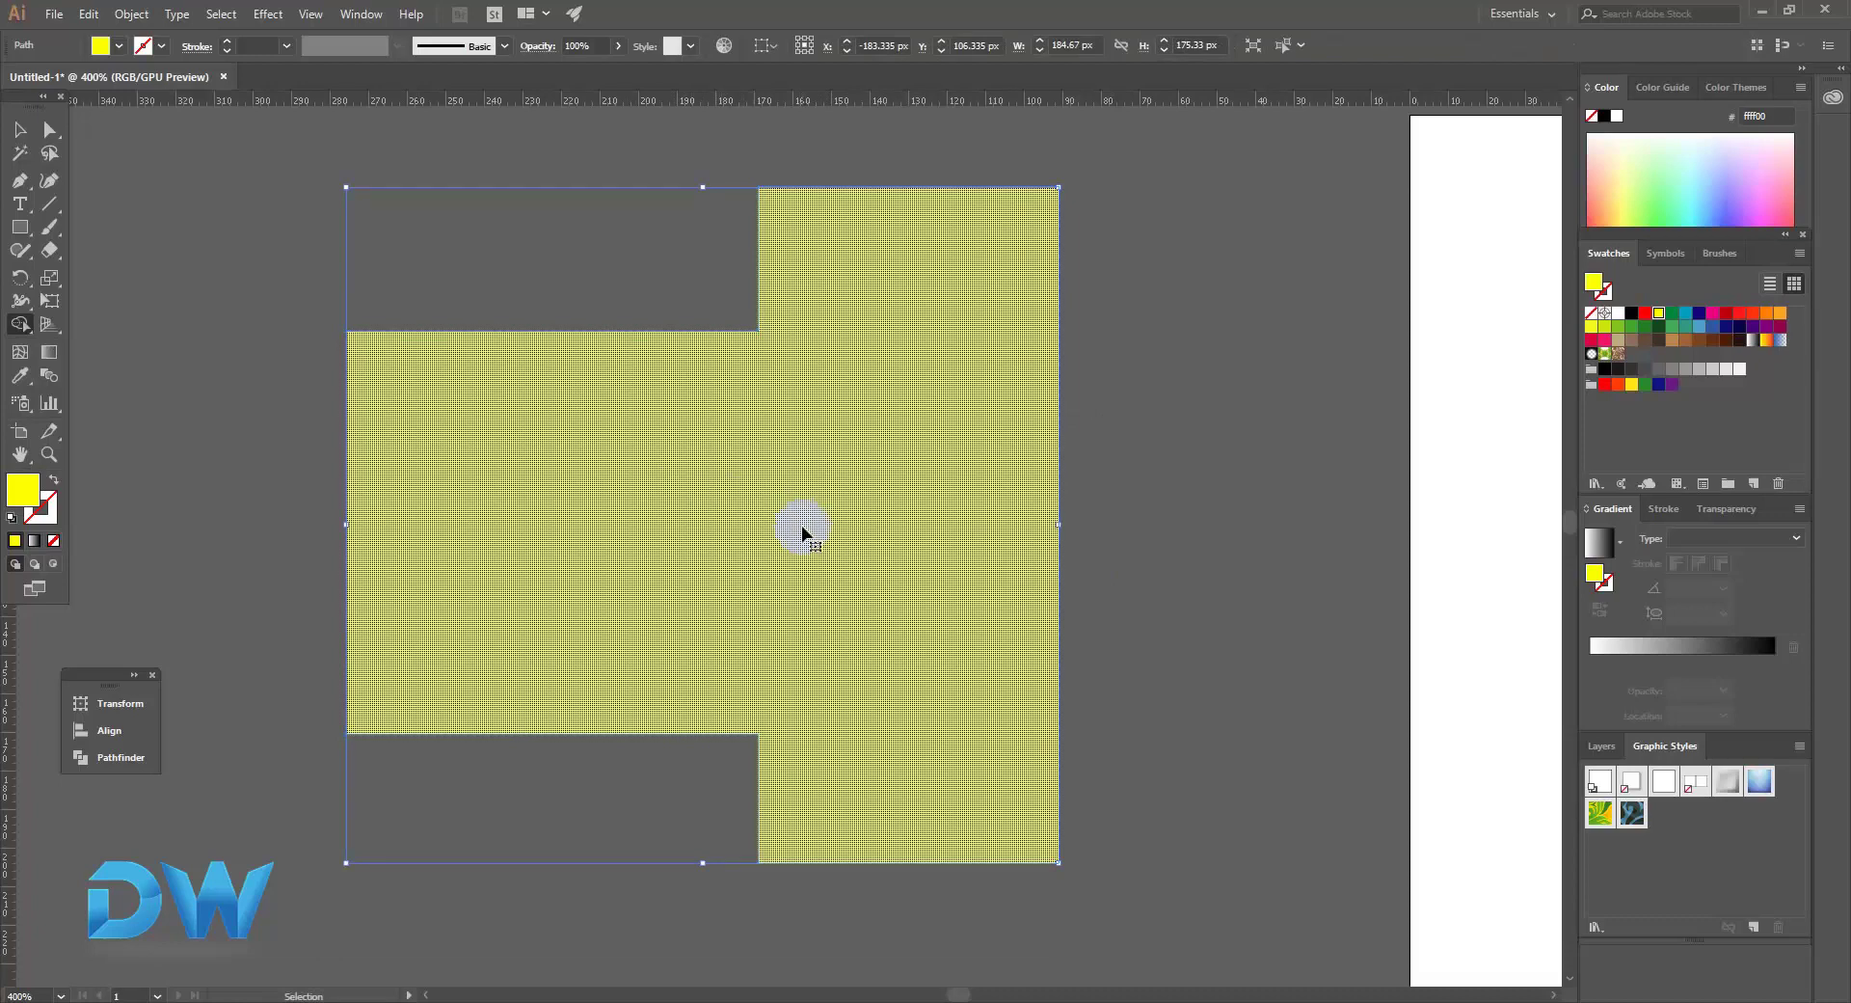
left_click(88, 14)
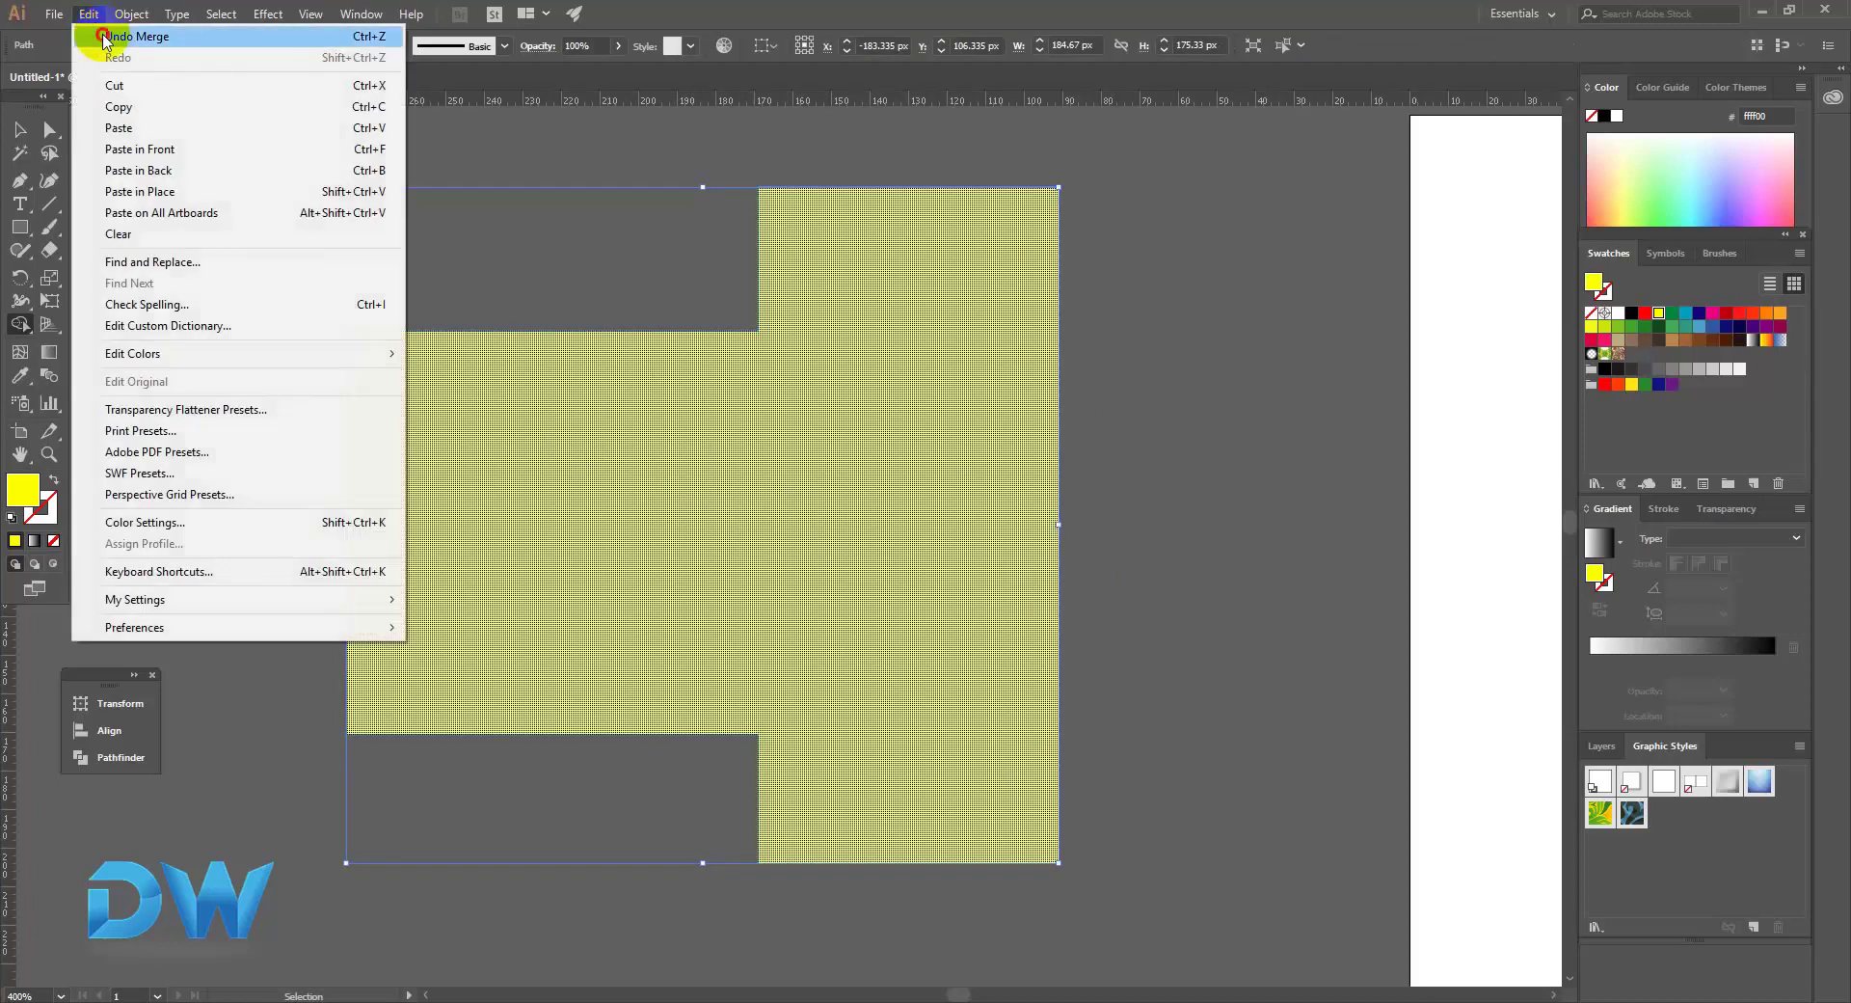
left_click(135, 35)
left_click(87, 14)
left_click(104, 37)
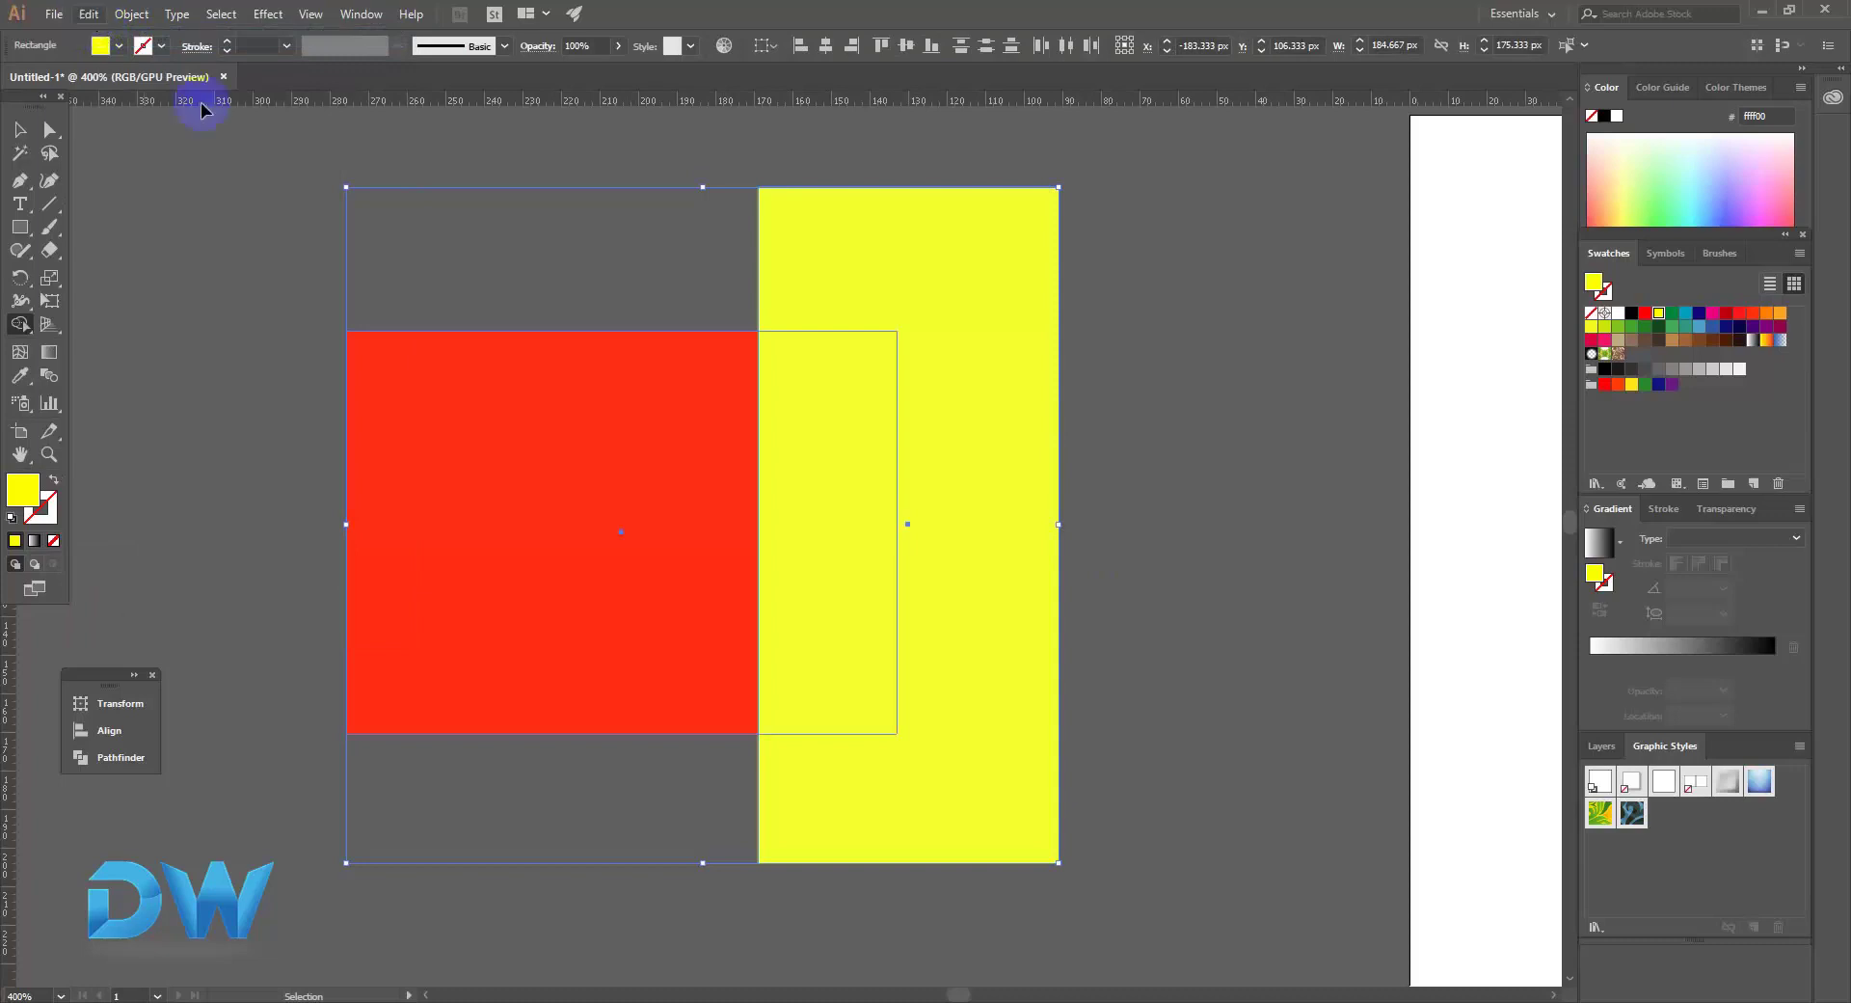
left_click(258, 228)
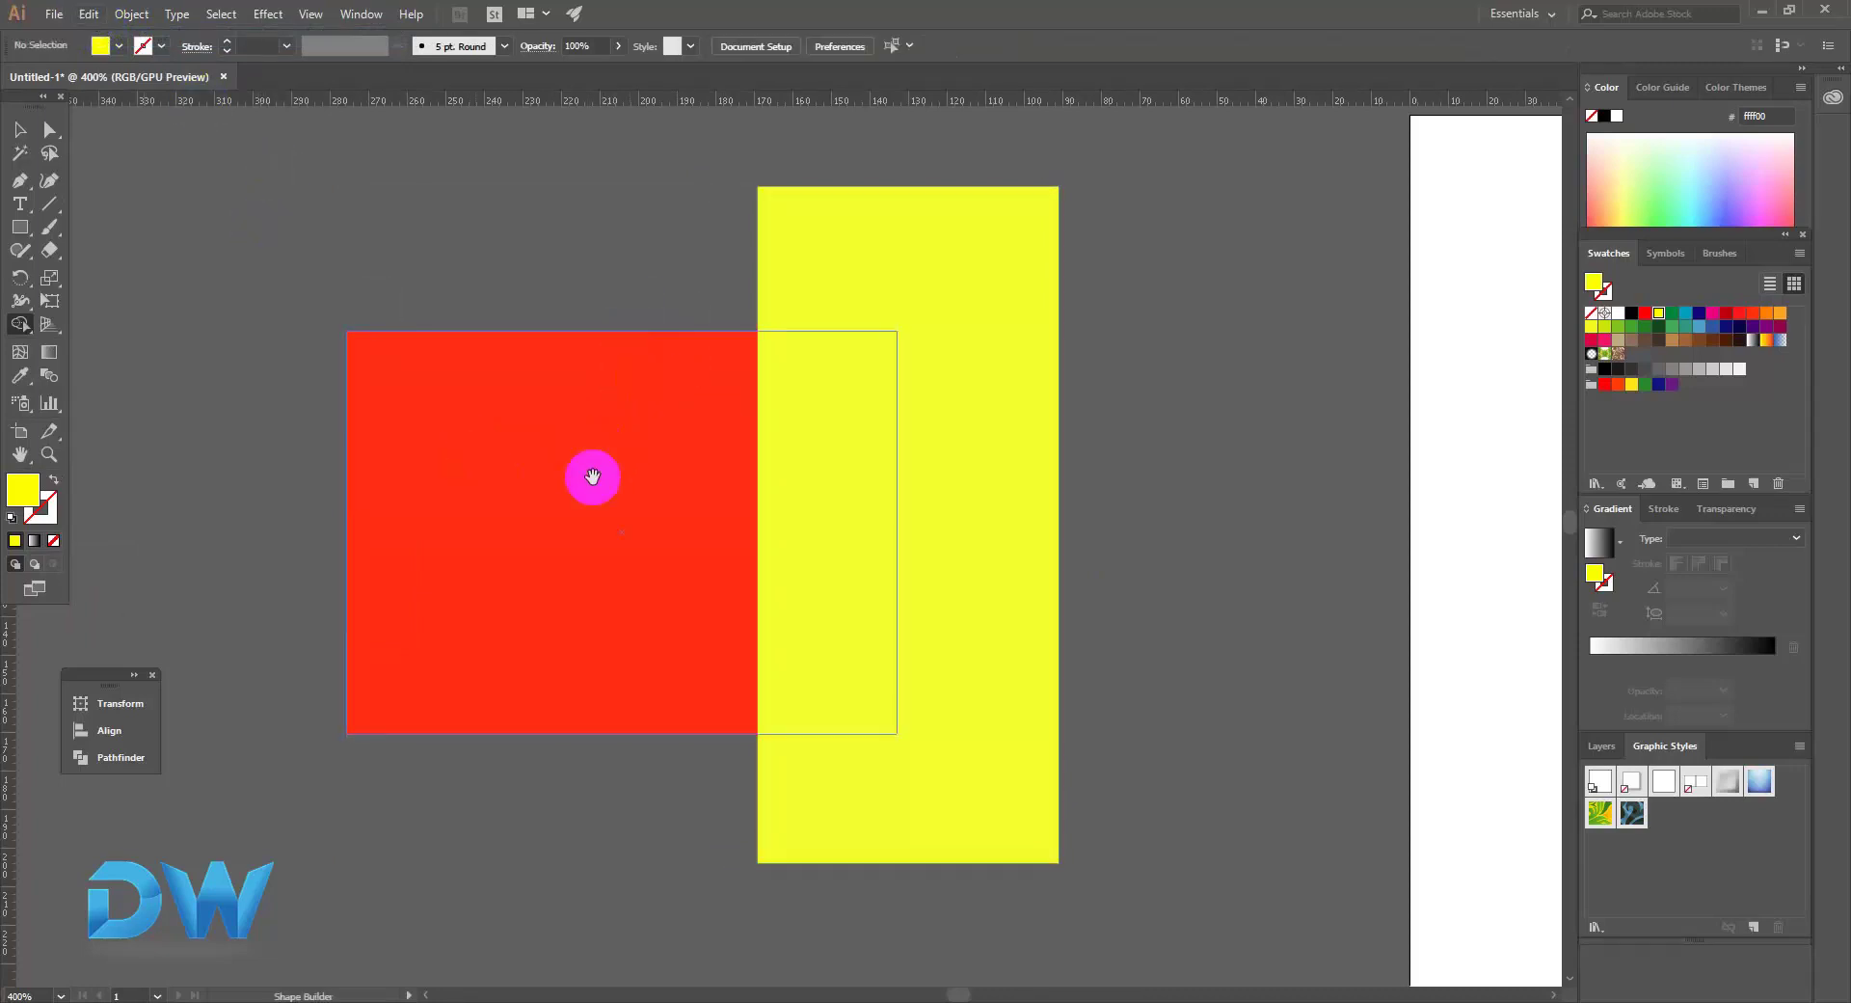
Draw a 65.75 × 55.5 px yellow rectangle and copy it to the corners around it.
left_click(717, 468, "alt")
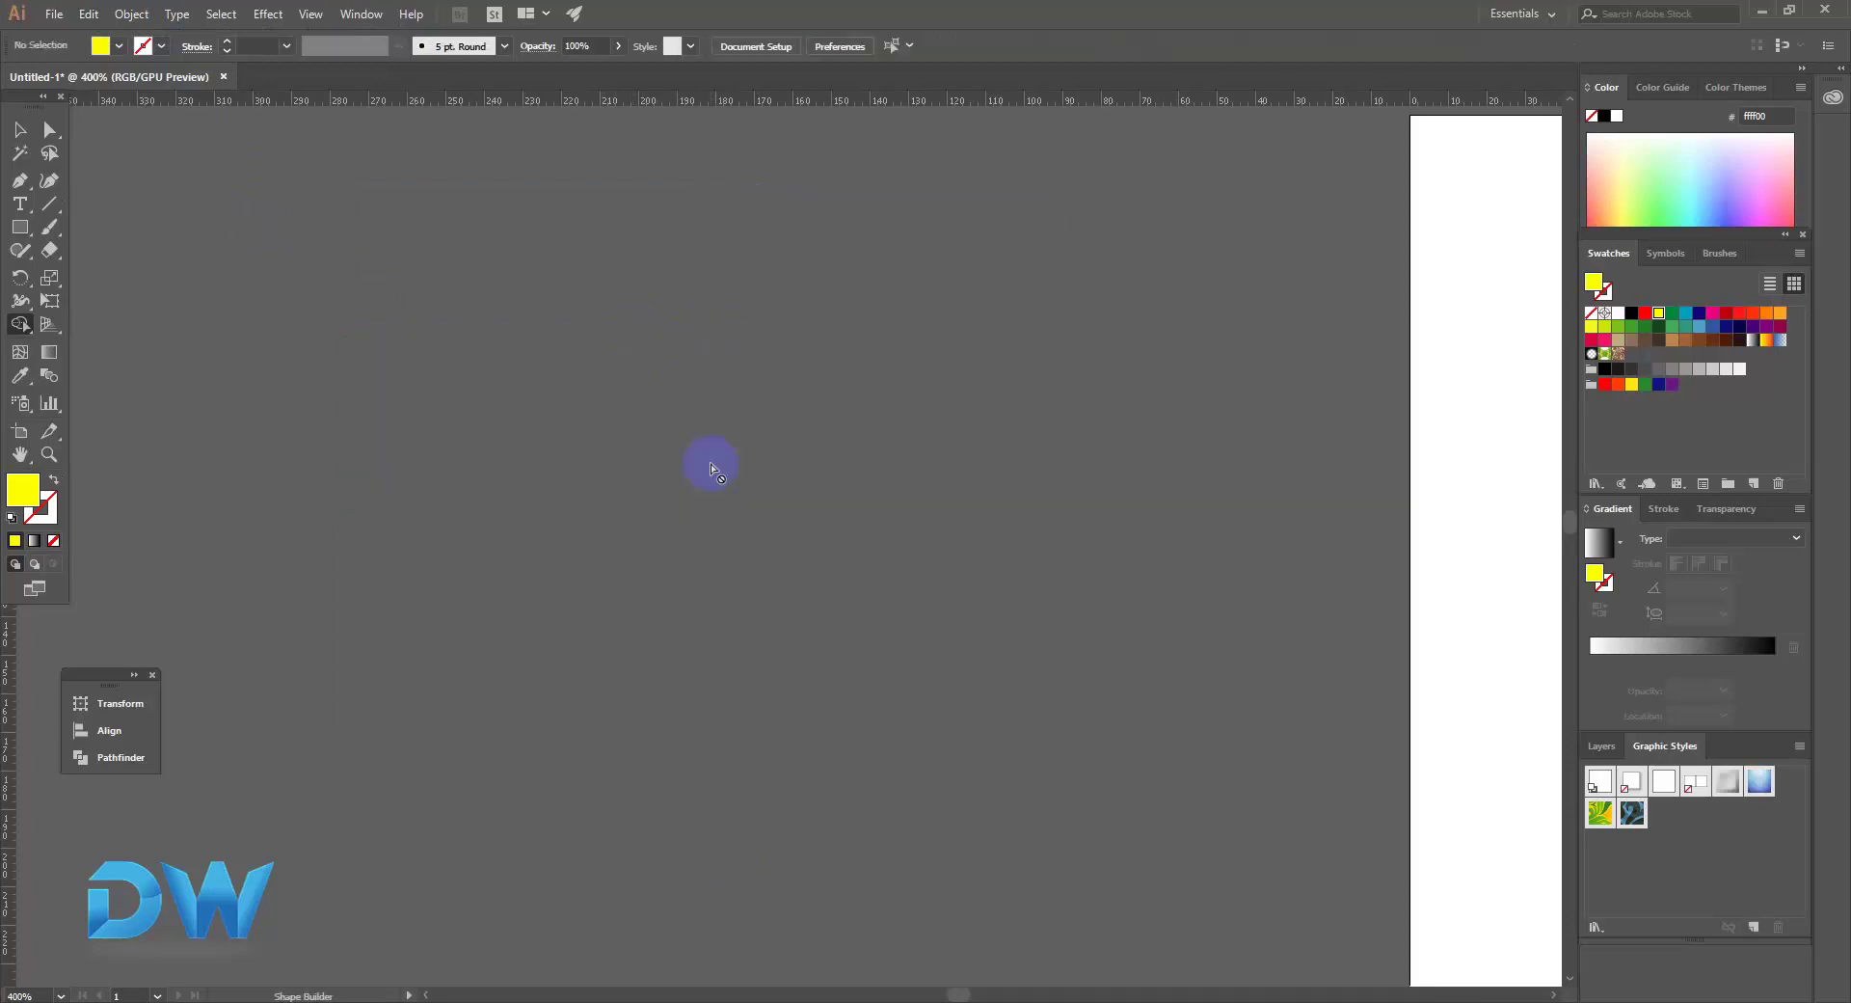
left_click(20, 228)
mouse_move(304, 185)
left_mouse_down()
mouse_move(549, 396)
mouse_move(661, 396)
mouse_move(661, 418)
mouse_move(664, 382)
mouse_move(608, 309)
mouse_move(632, 454)
mouse_move(588, 488)
mouse_move(570, 480)
mouse_move(806, 616)
mouse_move(475, 372)
mouse_move(446, 389)
mouse_move(488, 363)
left_mouse_up()
left_click_drag(494, 378, 848, 363)
left_click_drag(825, 642, 541, 644)
Fill the top-right rectangle and the bottom-right rectangle with red.
left_click(352, 542)
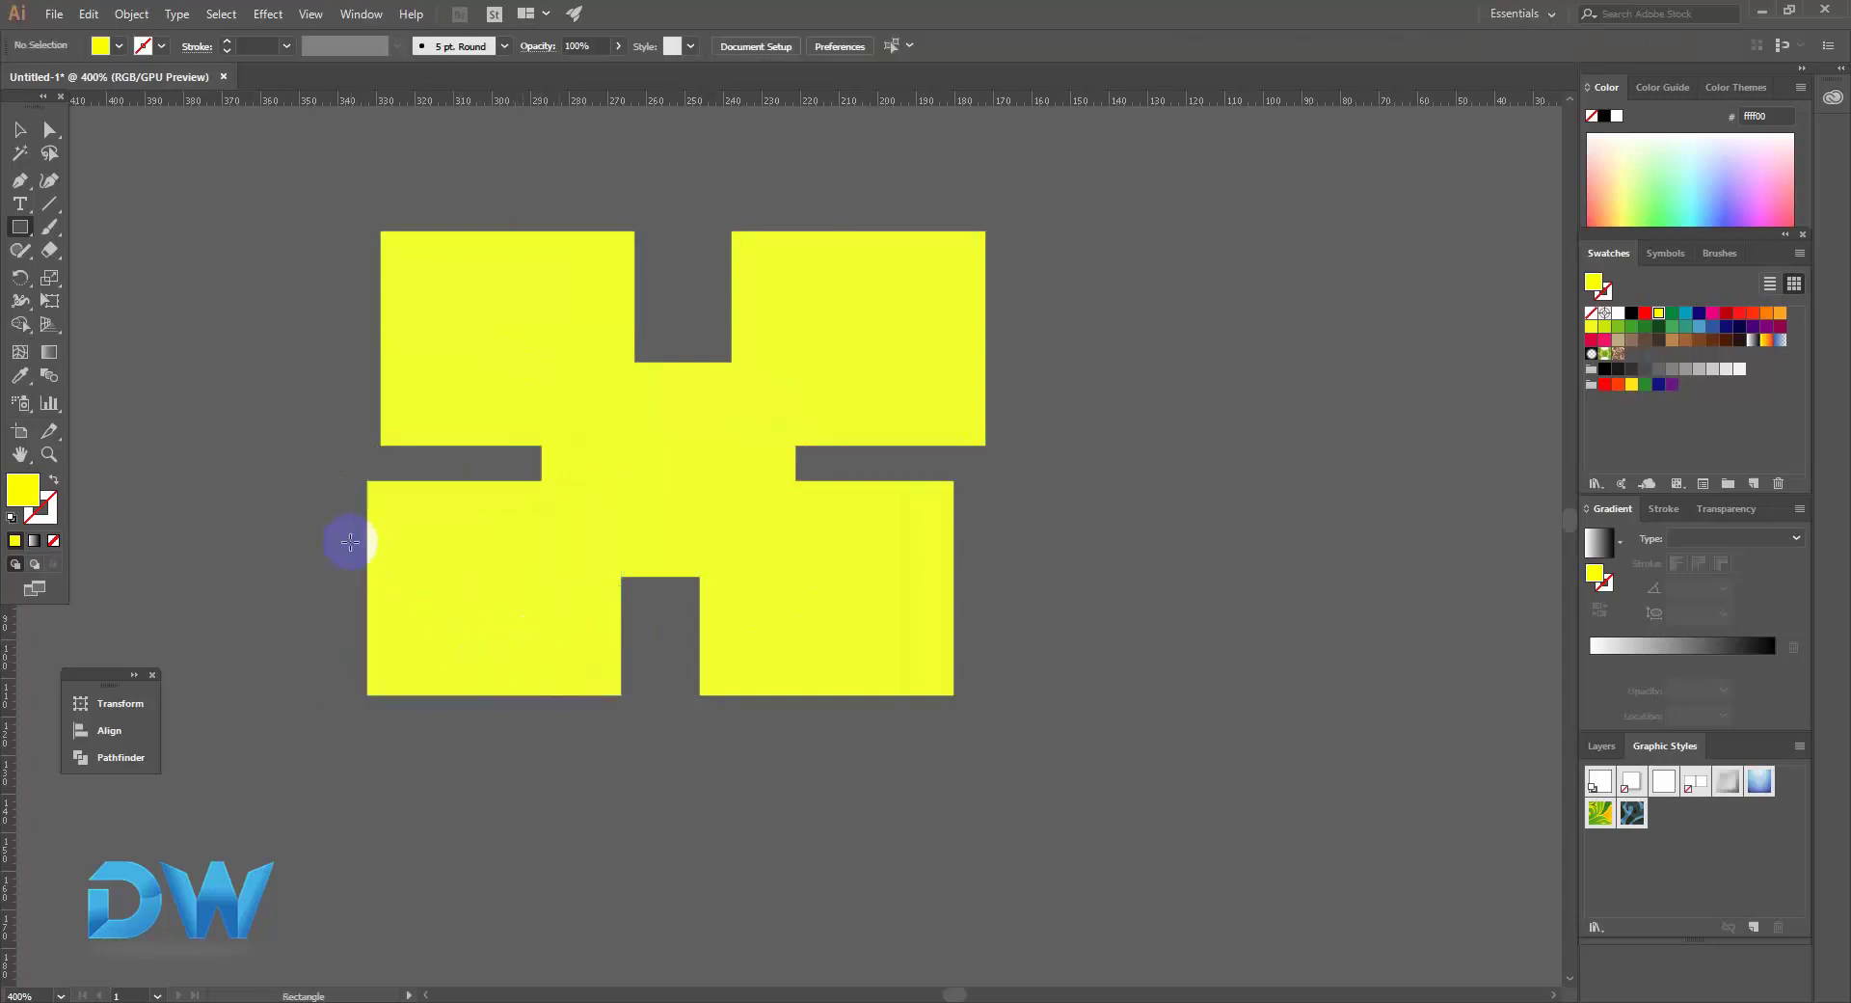
left_click(969, 335)
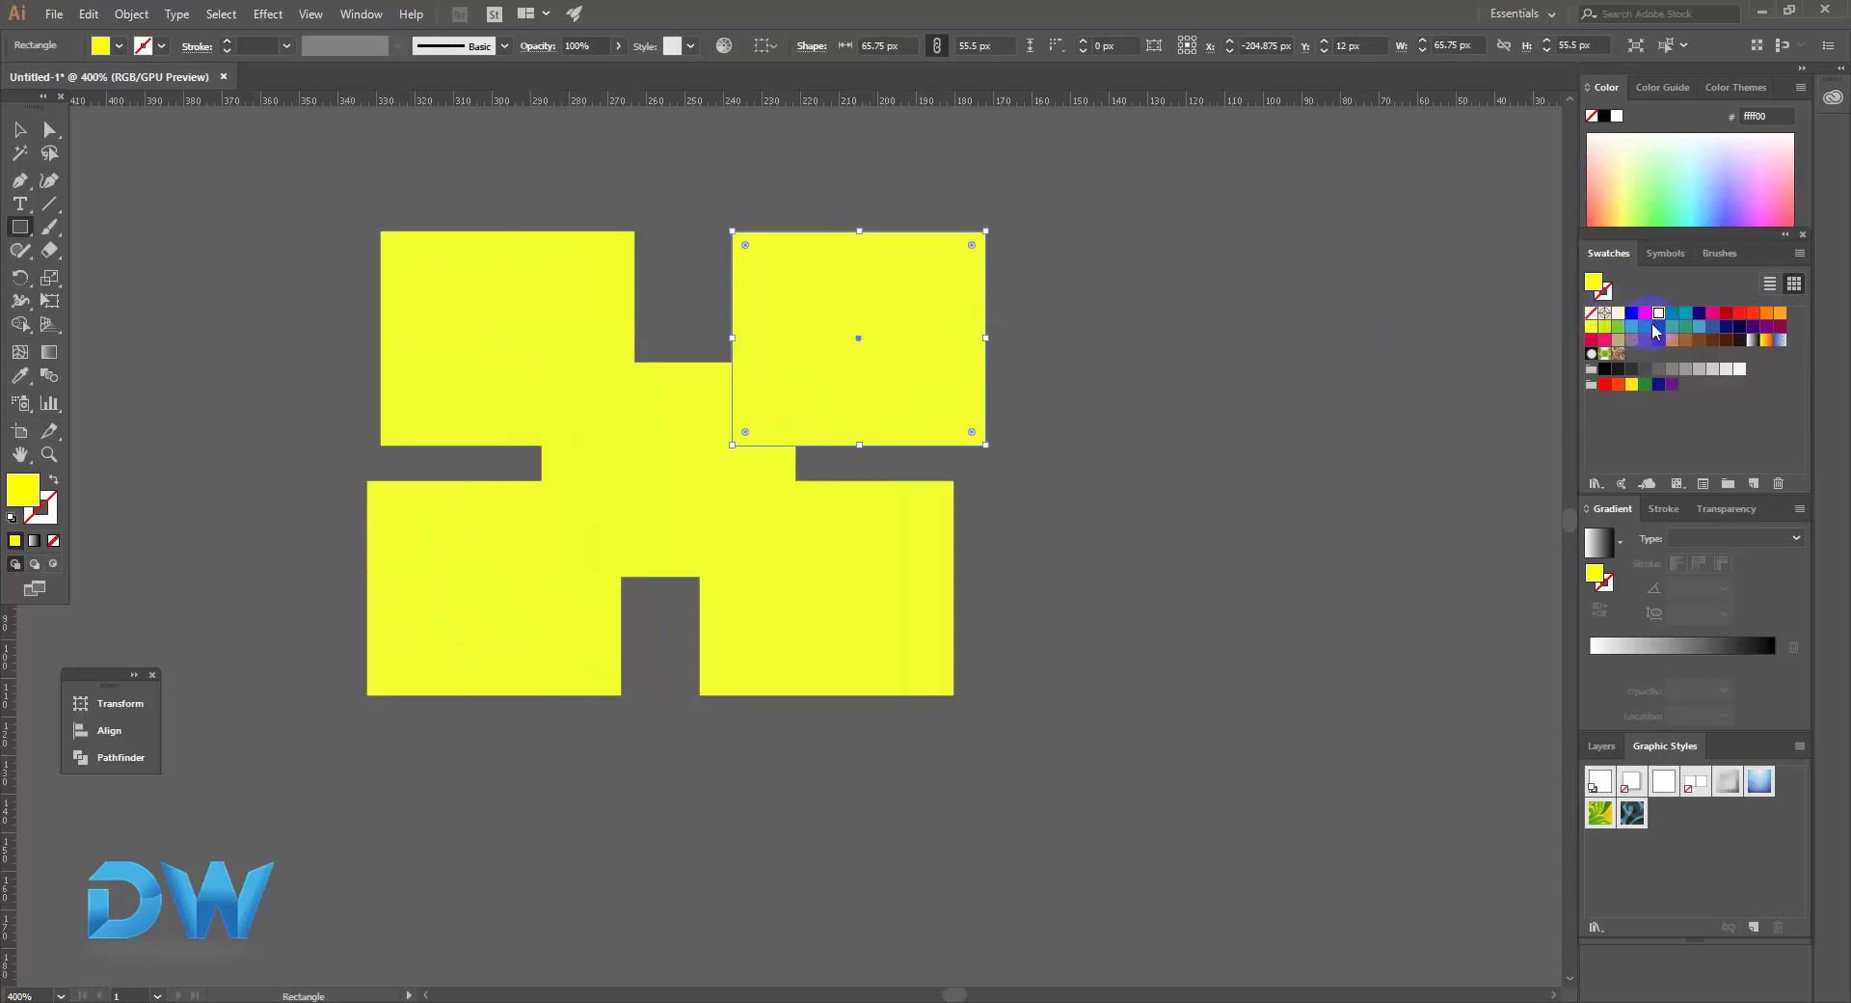
left_click(1645, 313)
left_click(530, 315, "ctrl")
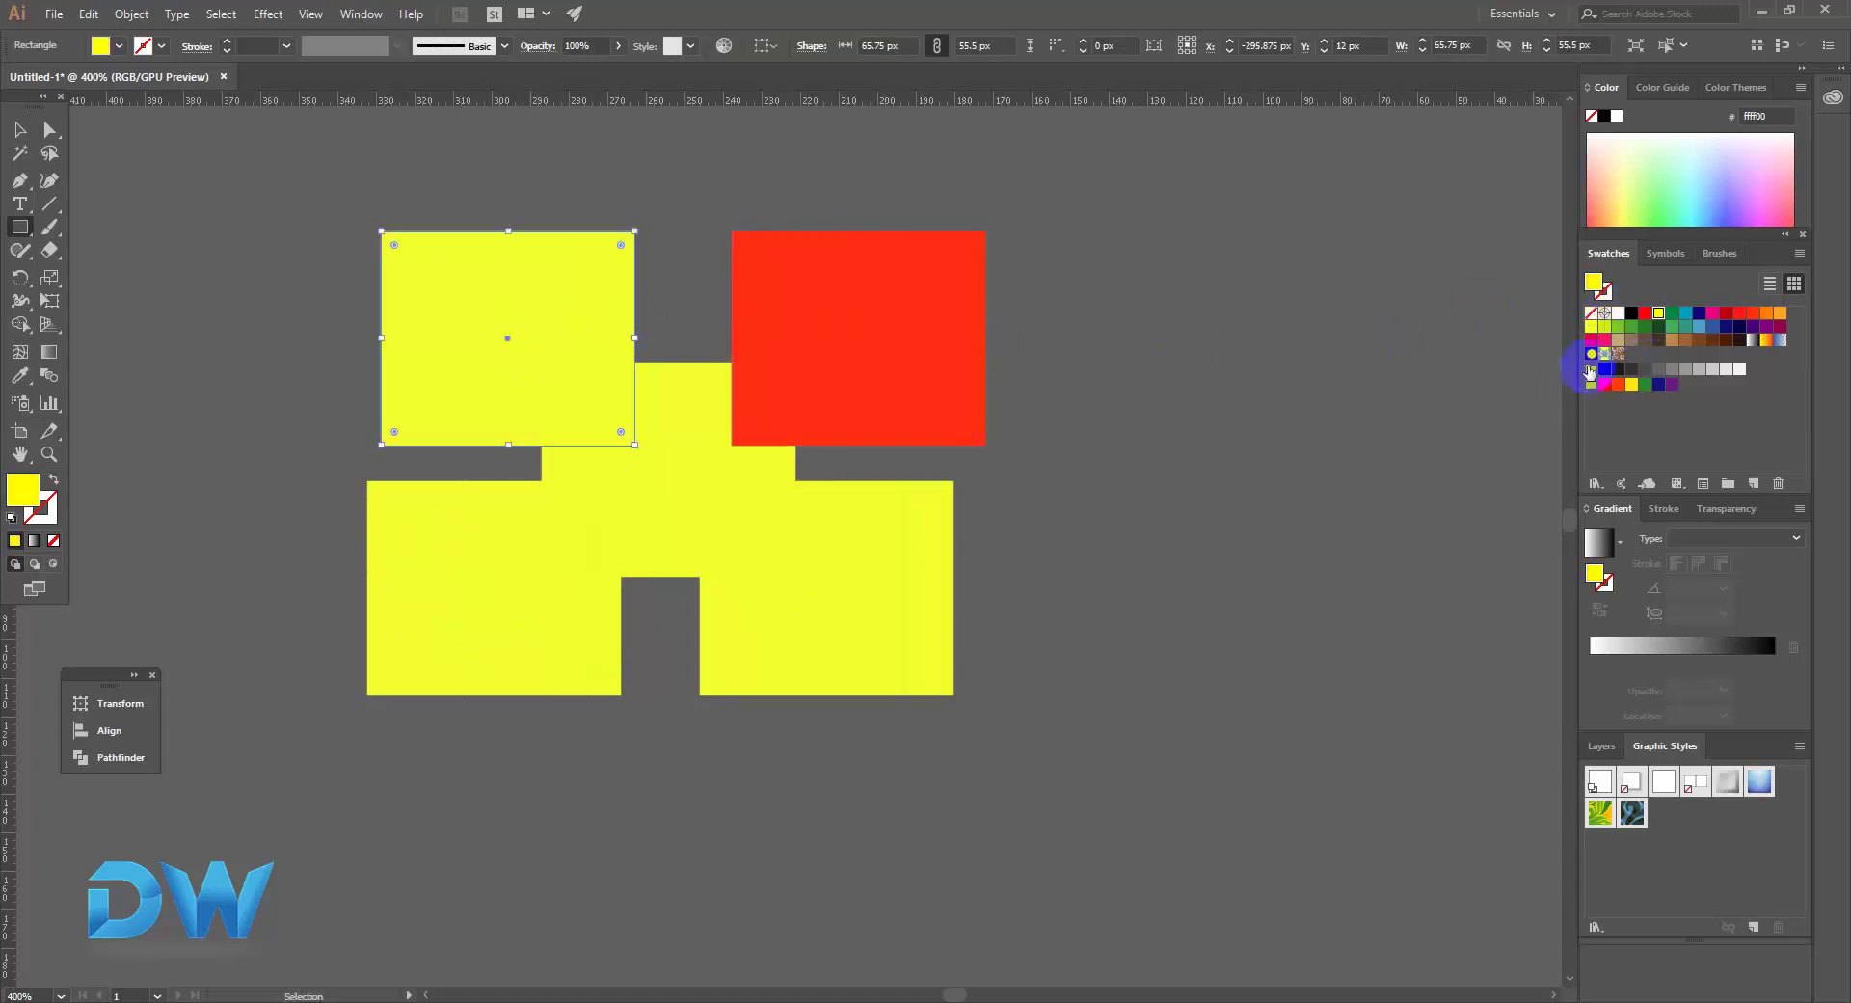
left_click(855, 537, "ctrl")
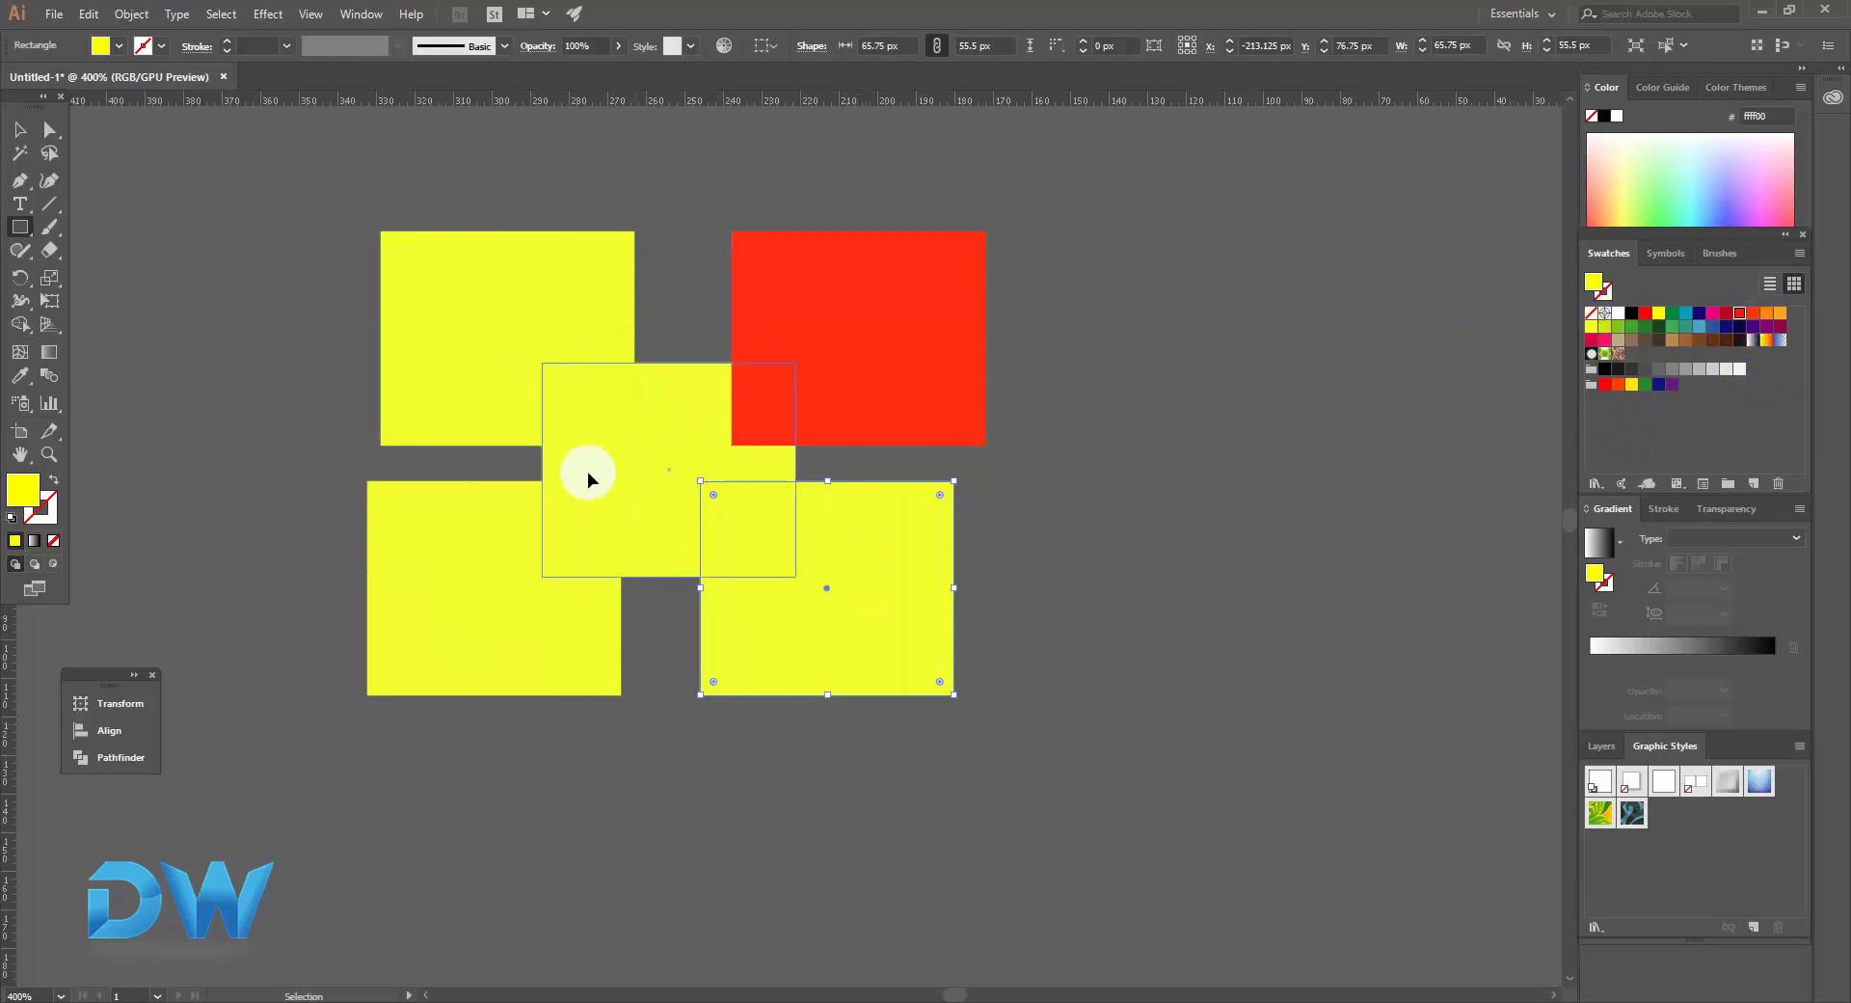
left_click(20, 130)
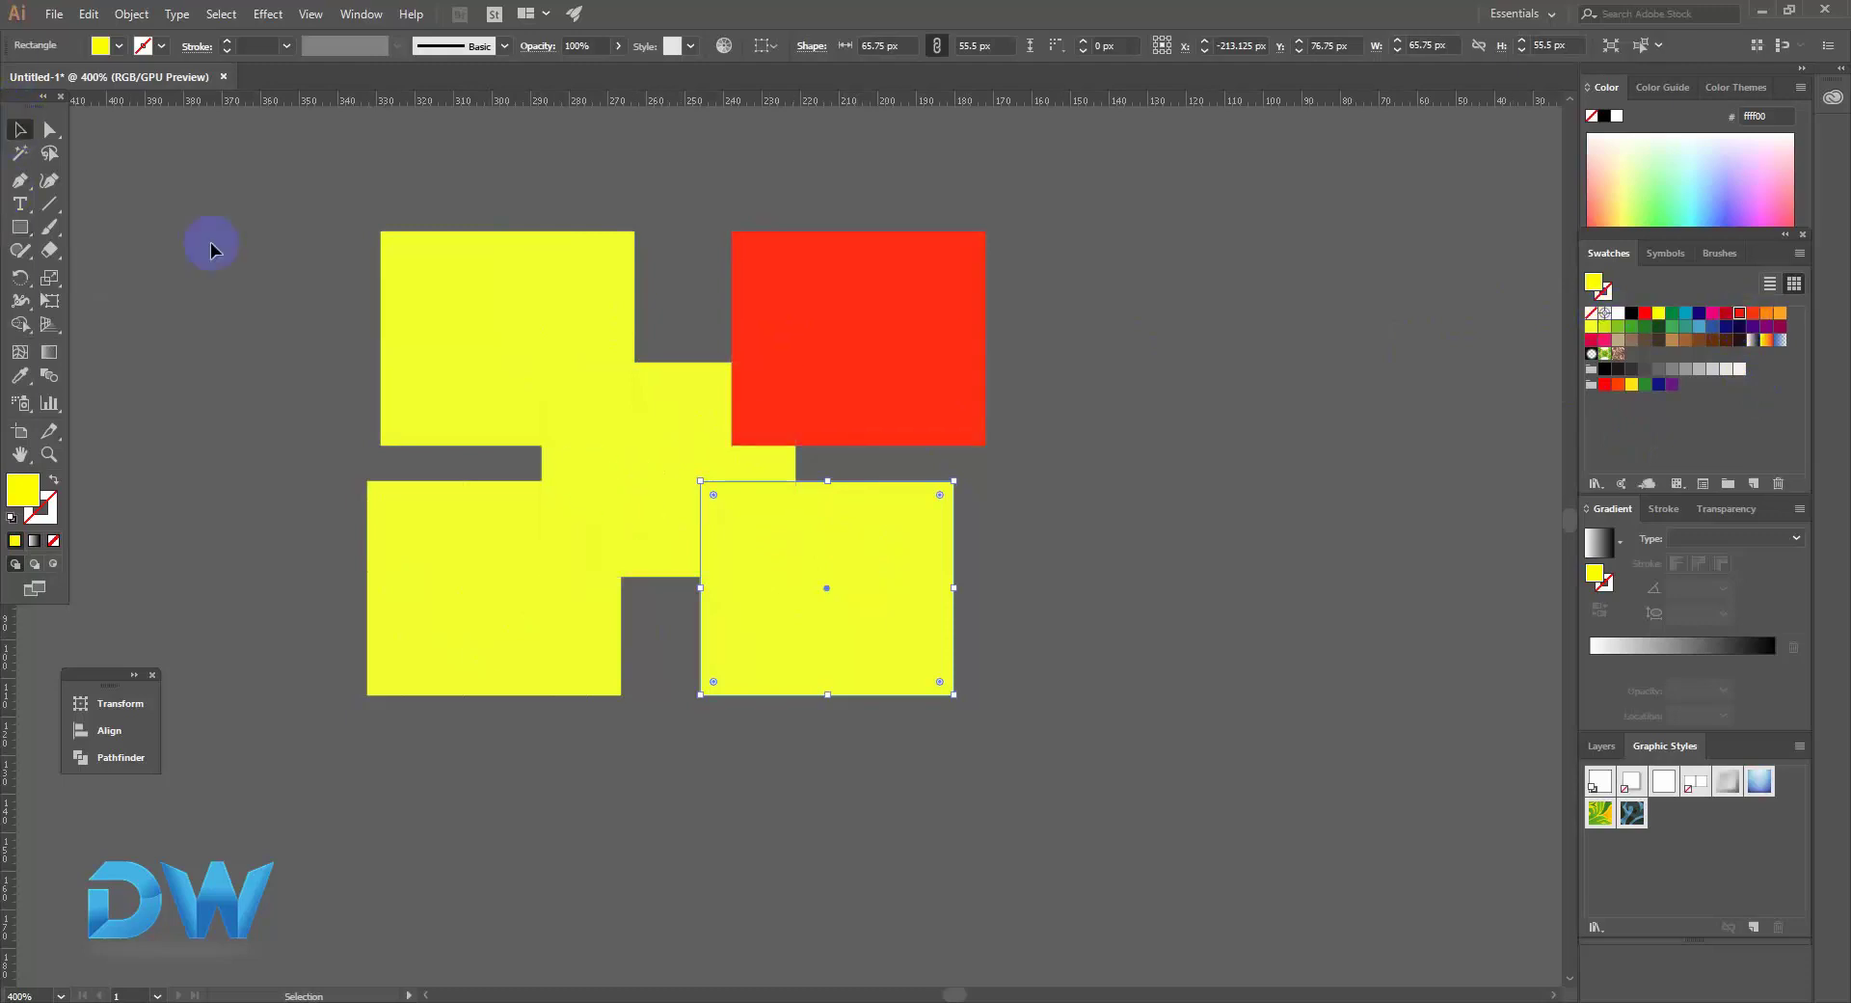
left_click(1760, 316)
Make bottom-left orange, top-left light orange, bottom-right green, then zoom in and select all five.
left_click(502, 571)
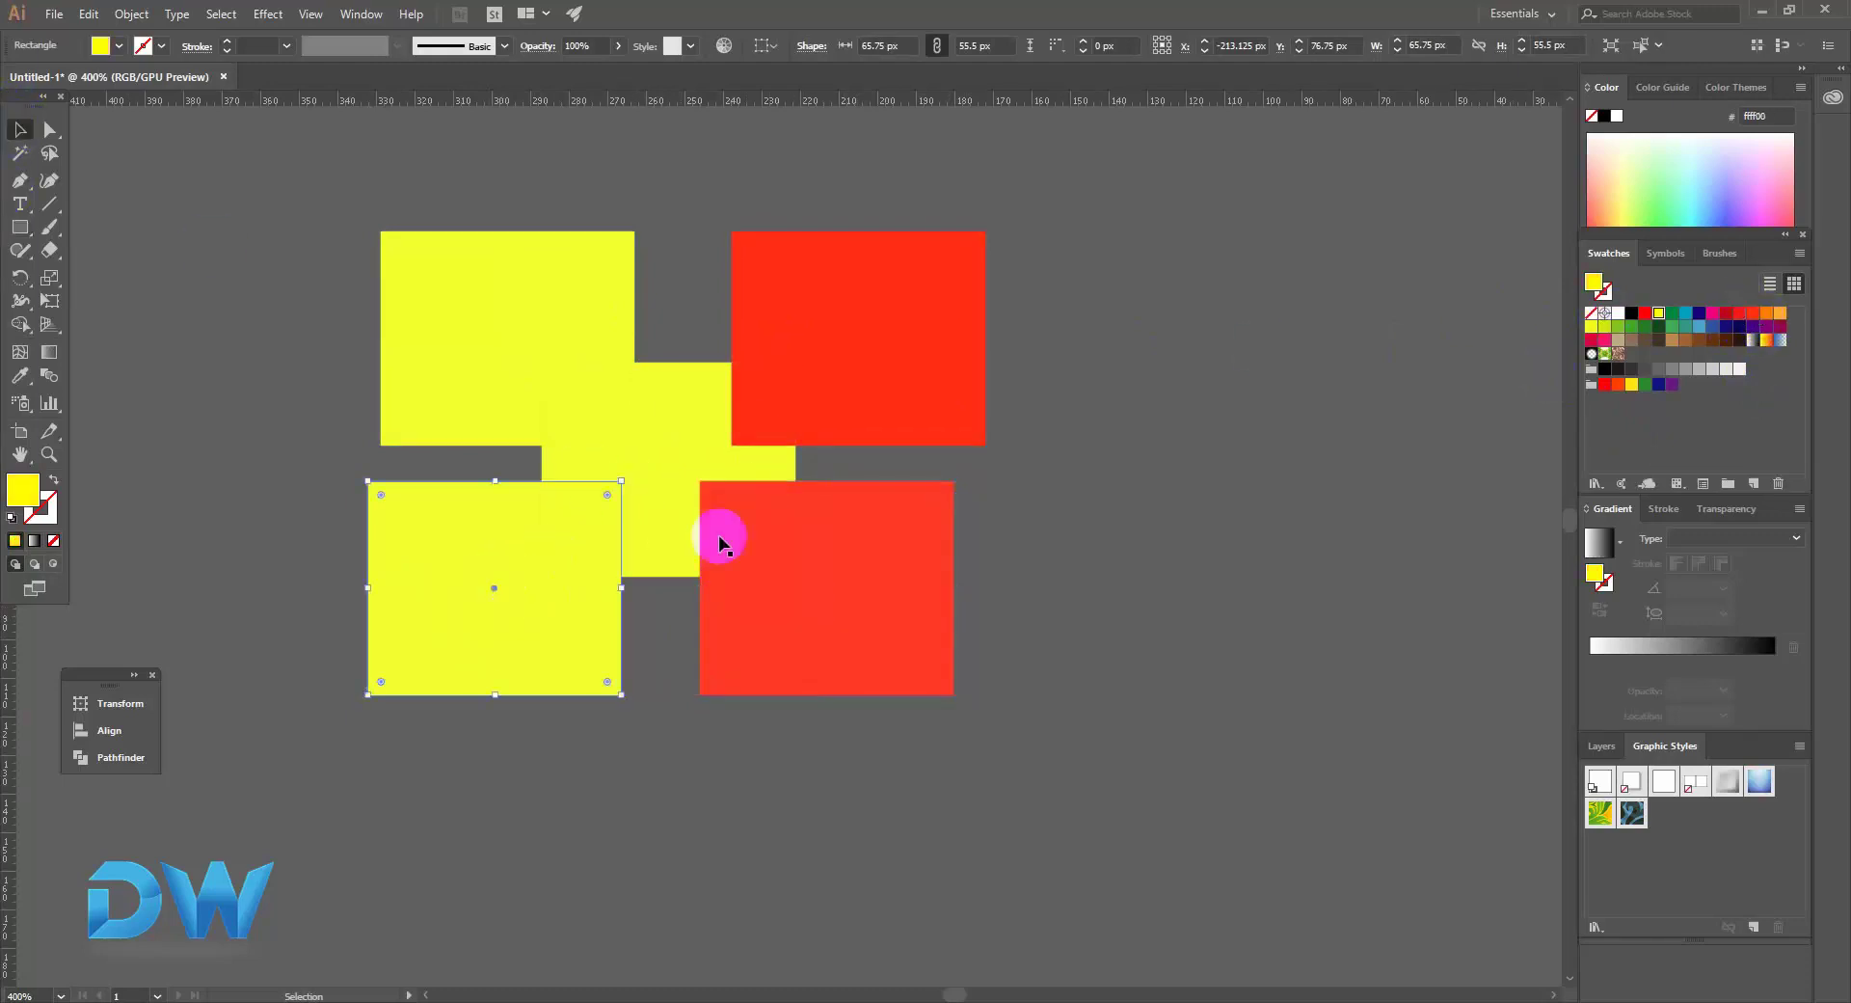
left_click(1757, 314)
left_click(527, 343)
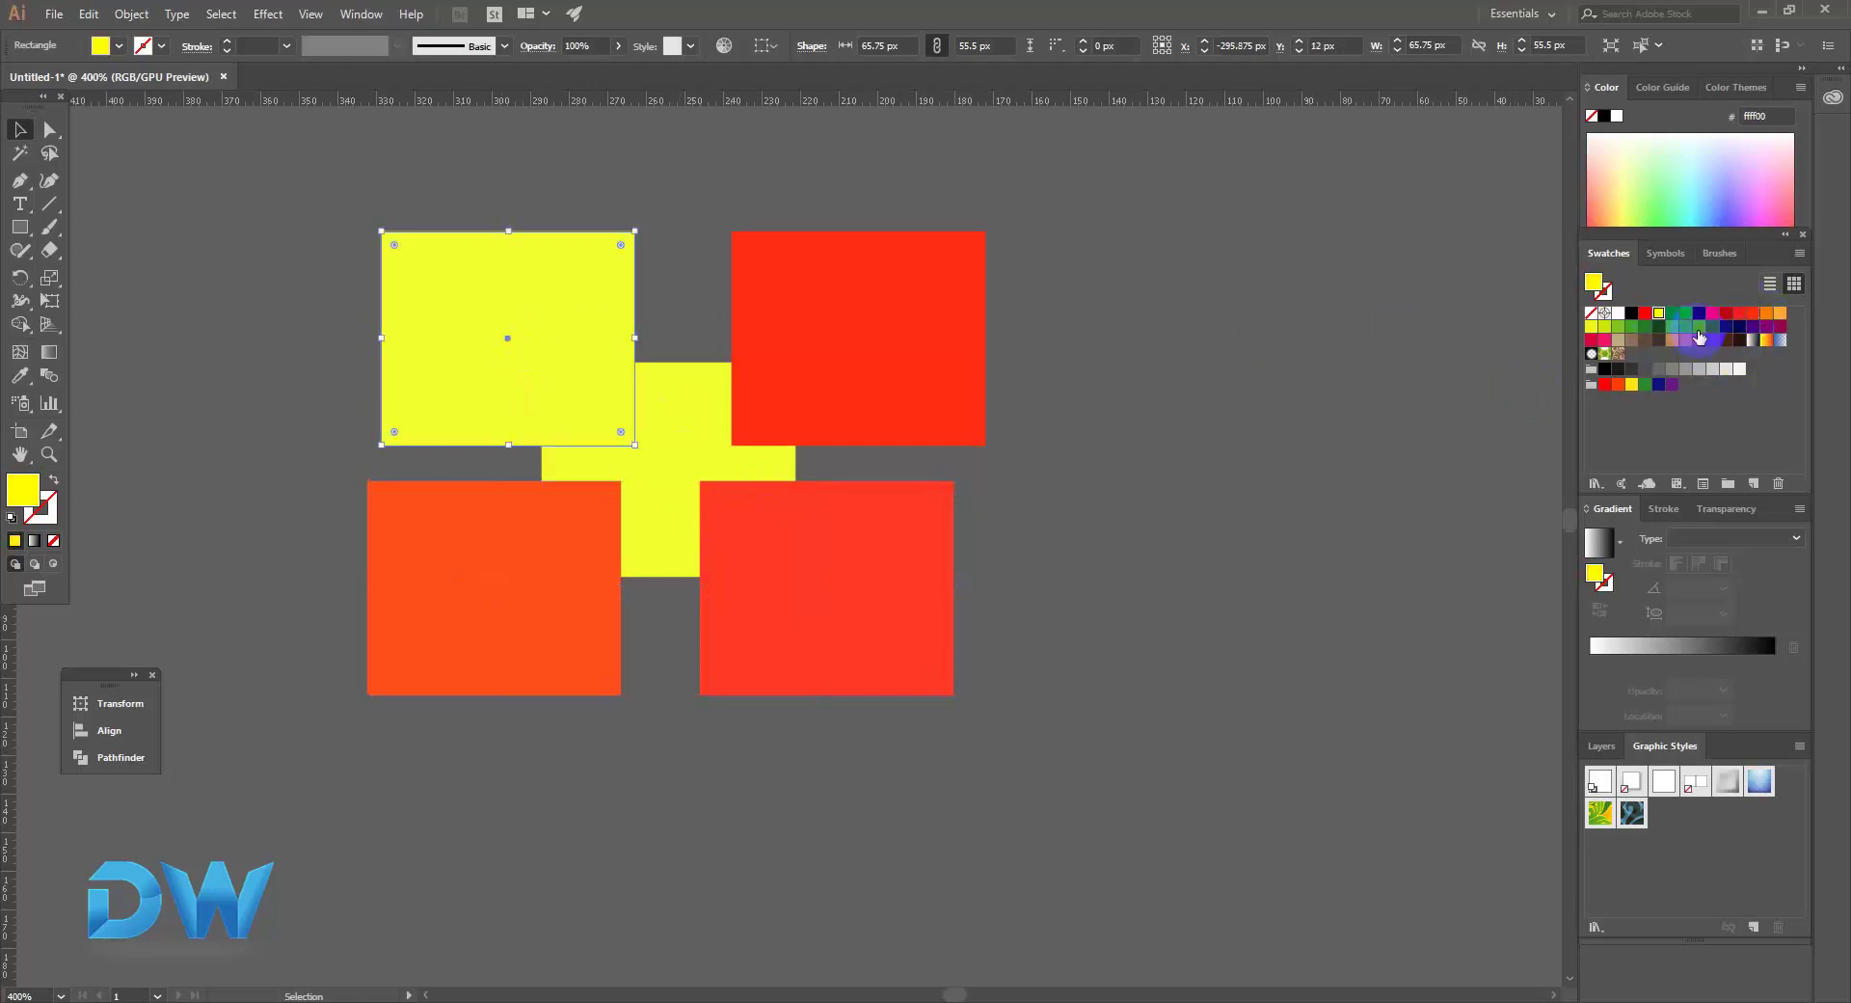
left_click(1779, 315)
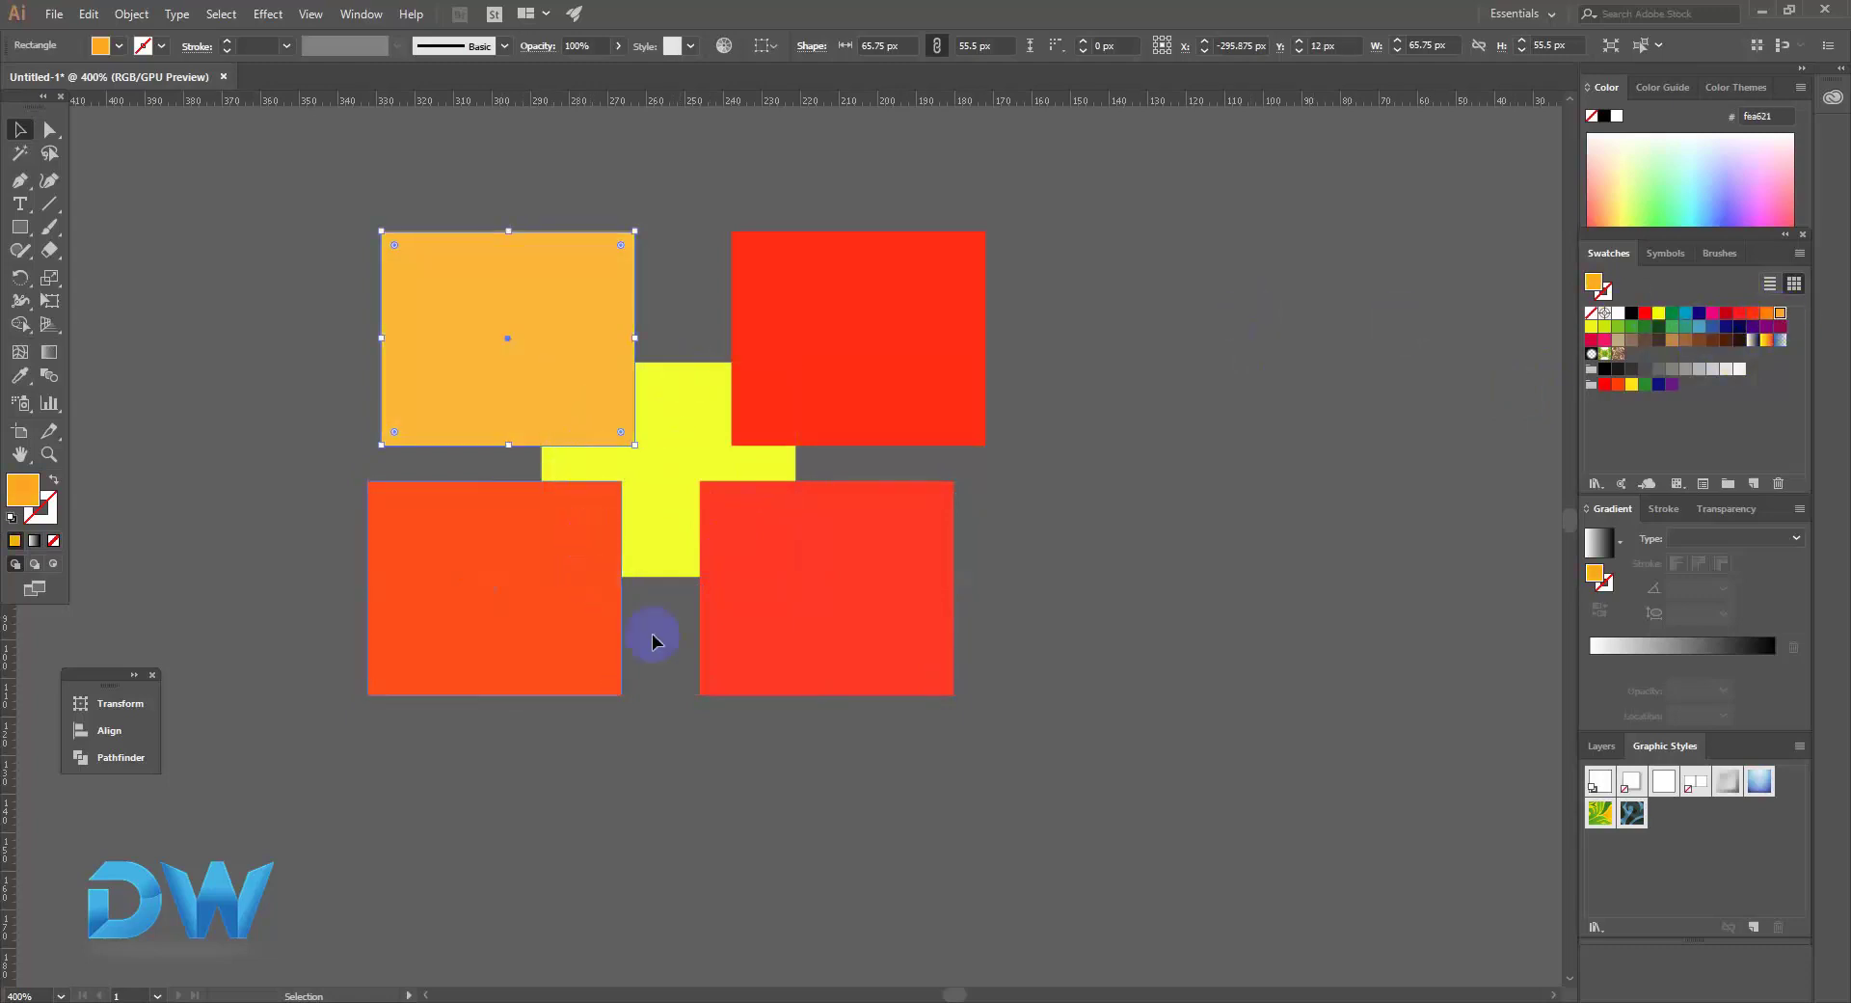
left_click(777, 632)
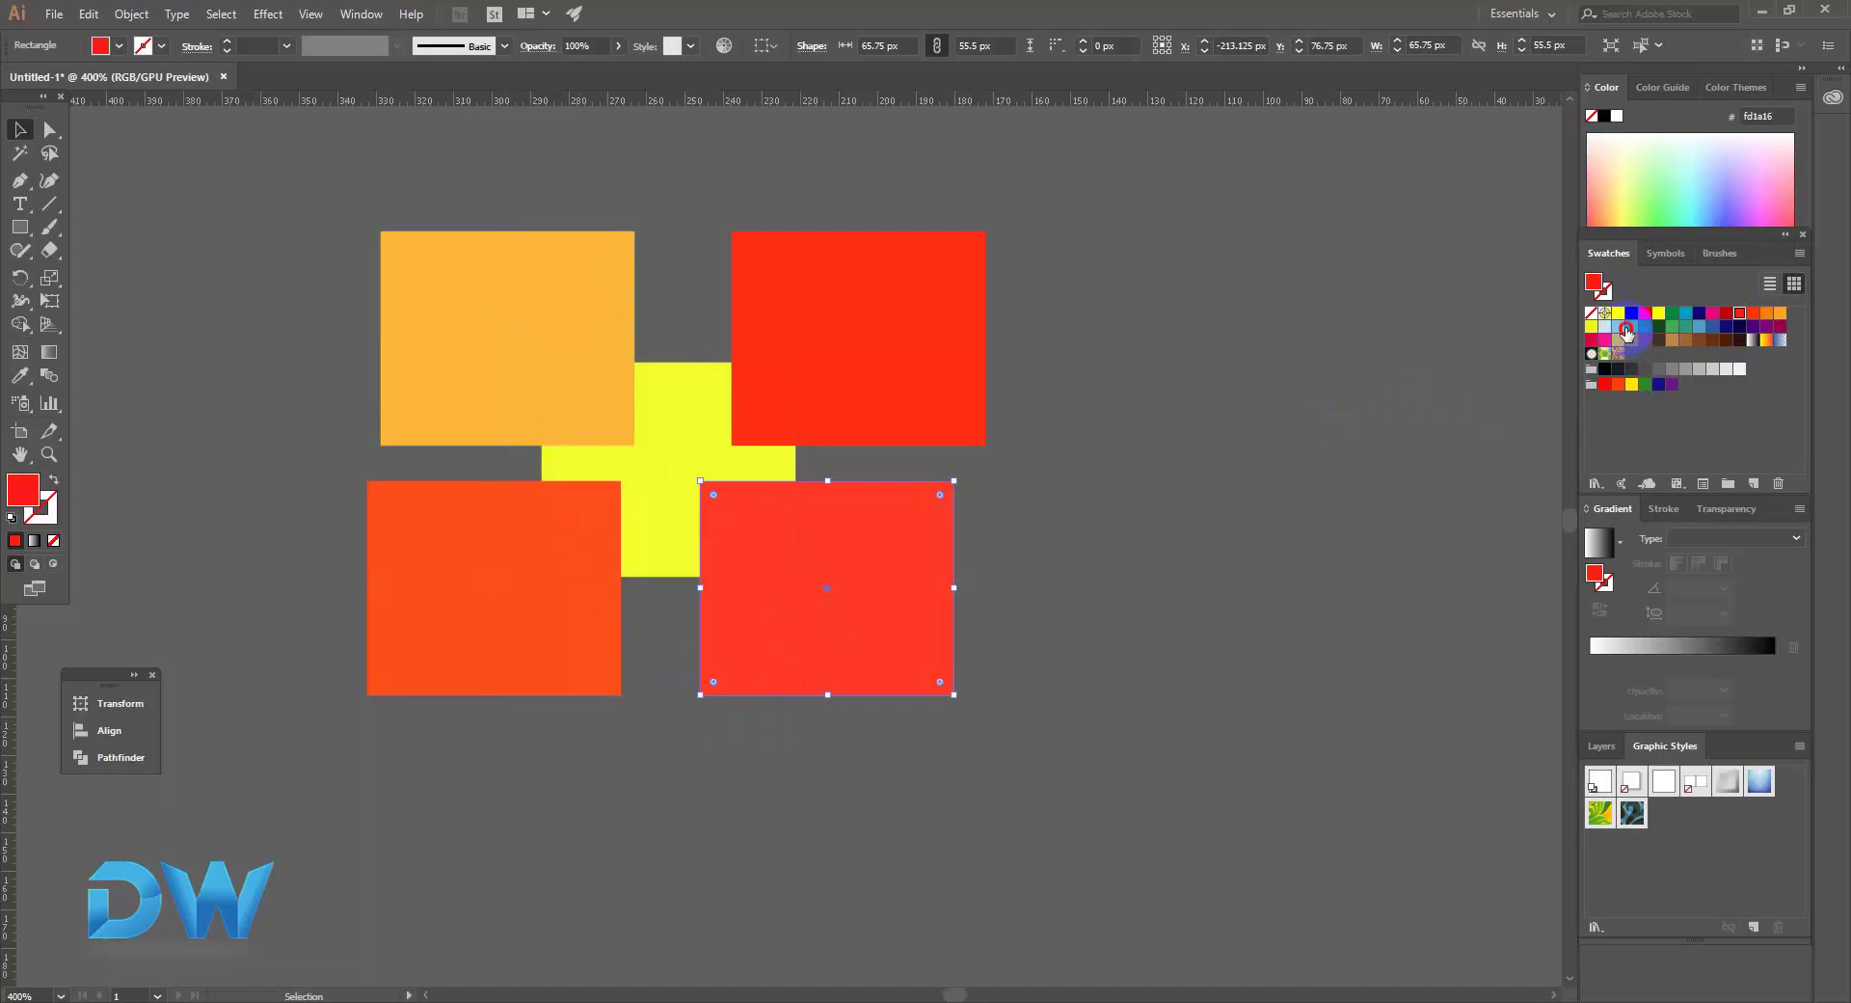
left_click(1626, 332)
left_click(653, 516, "ctrl")
left_click_drag(653, 517, 479, 470)
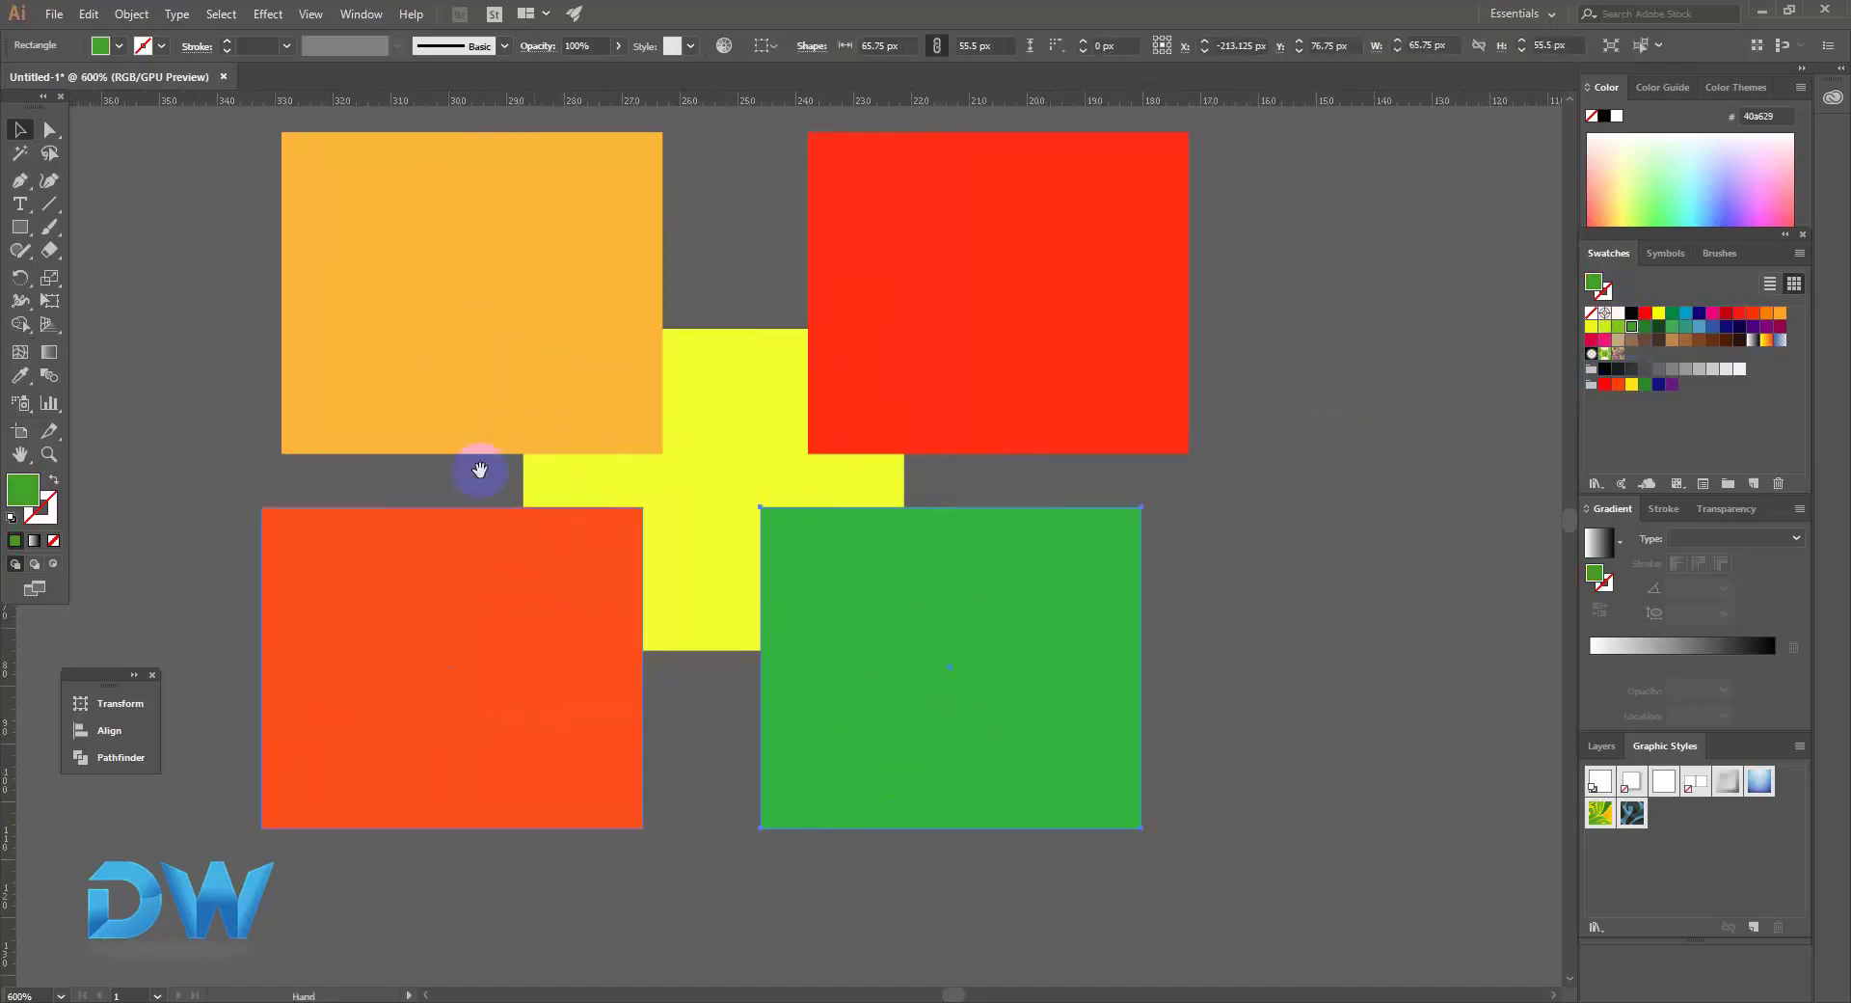
left_click_drag(177, 152, 1186, 815)
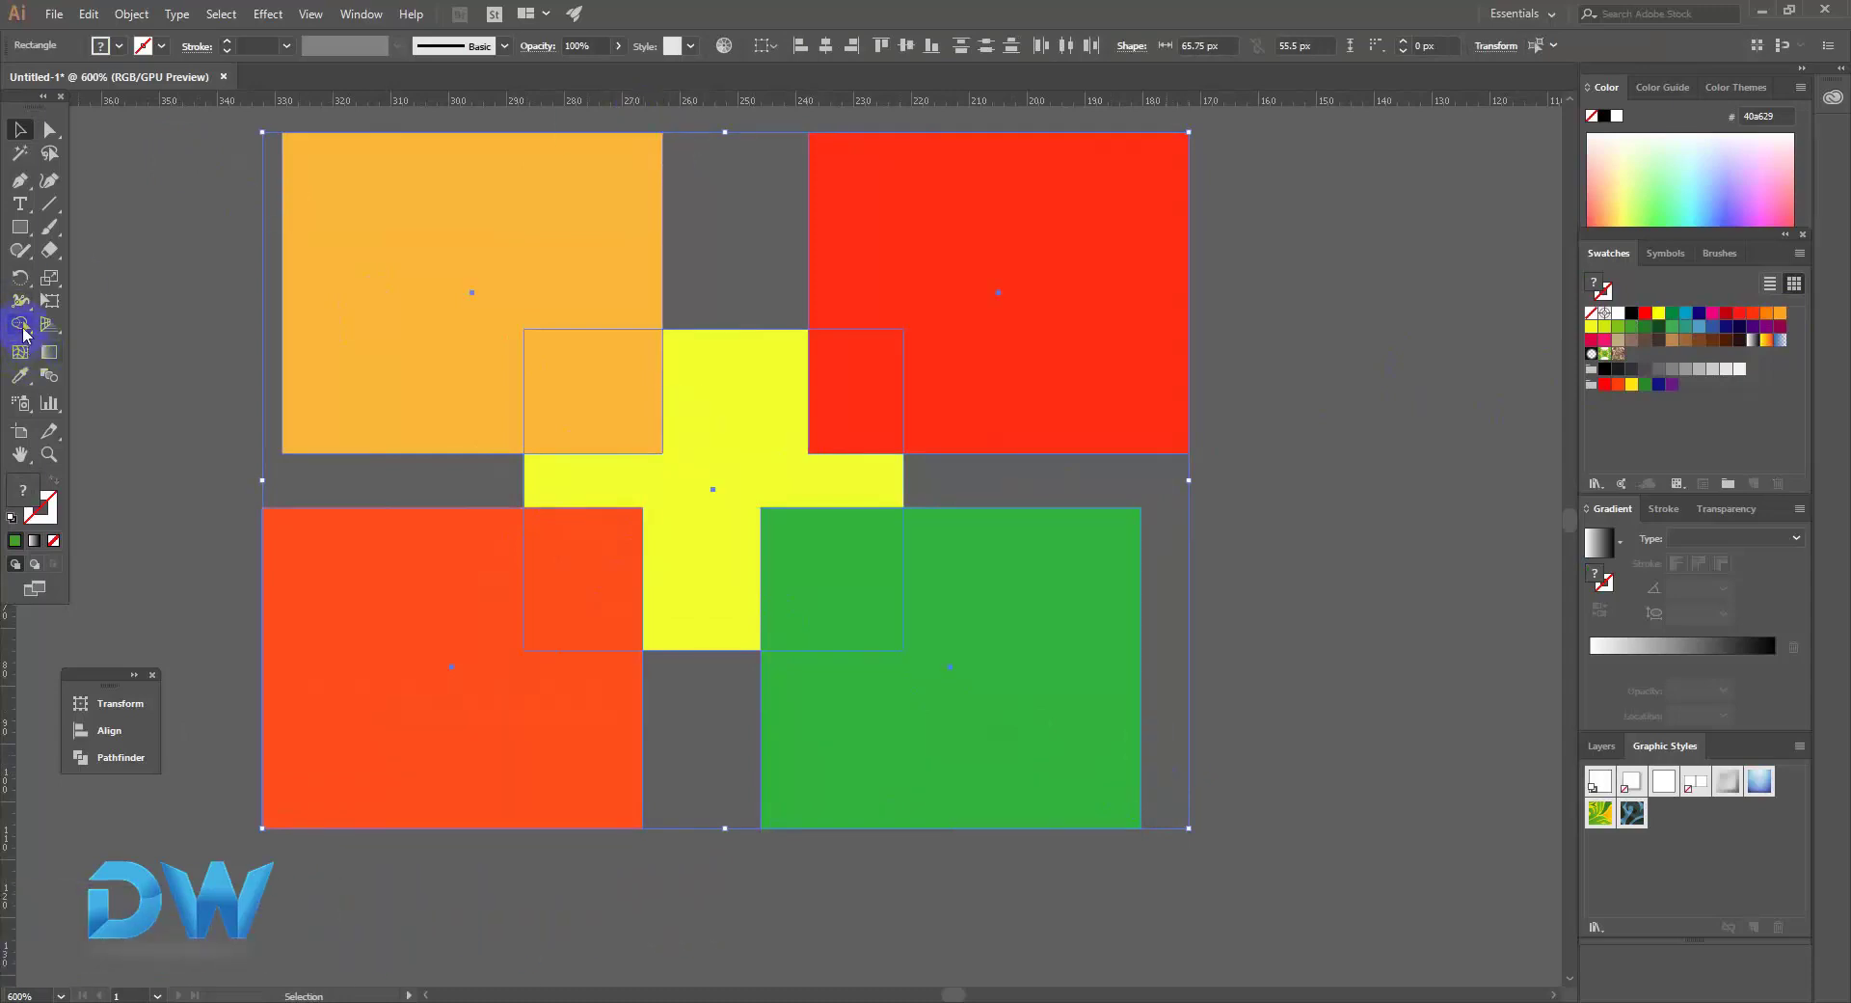
With Shape Builder, delete the bottom-left overlap square and merge the top-left rectangle into the yellow cross.
left_click_drag(19, 324, 96, 331)
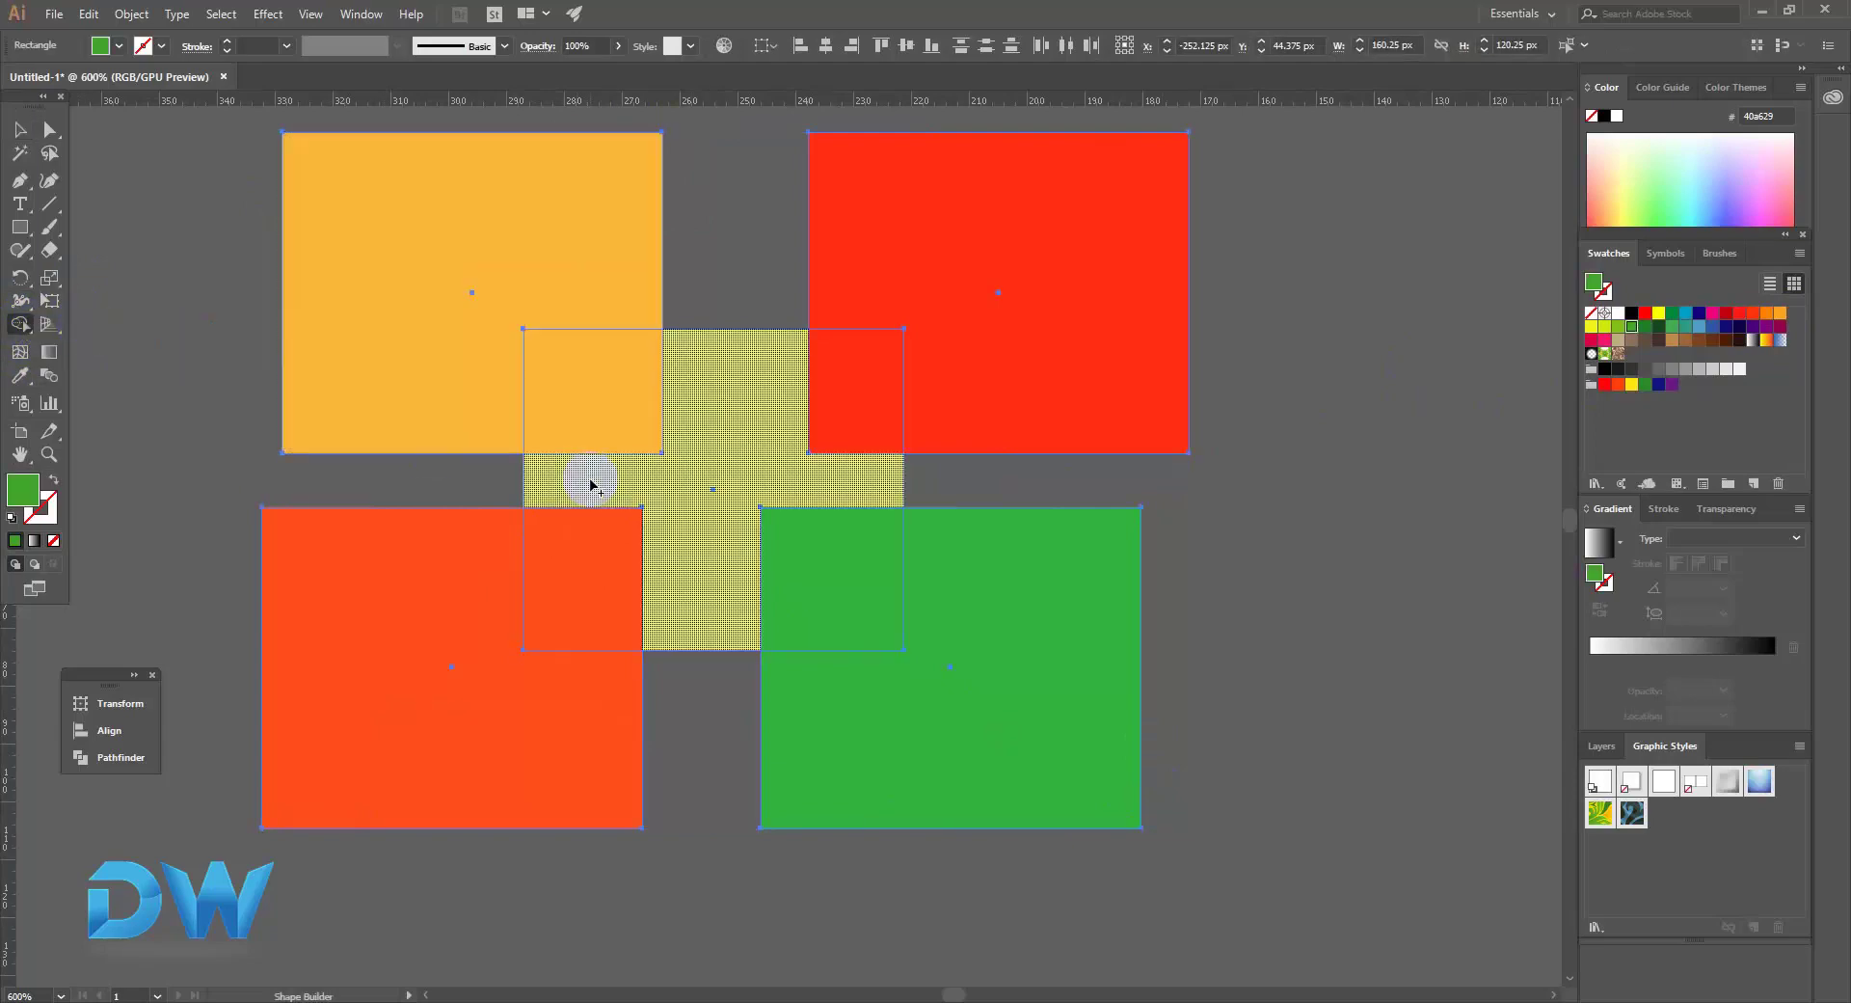
left_click(714, 516)
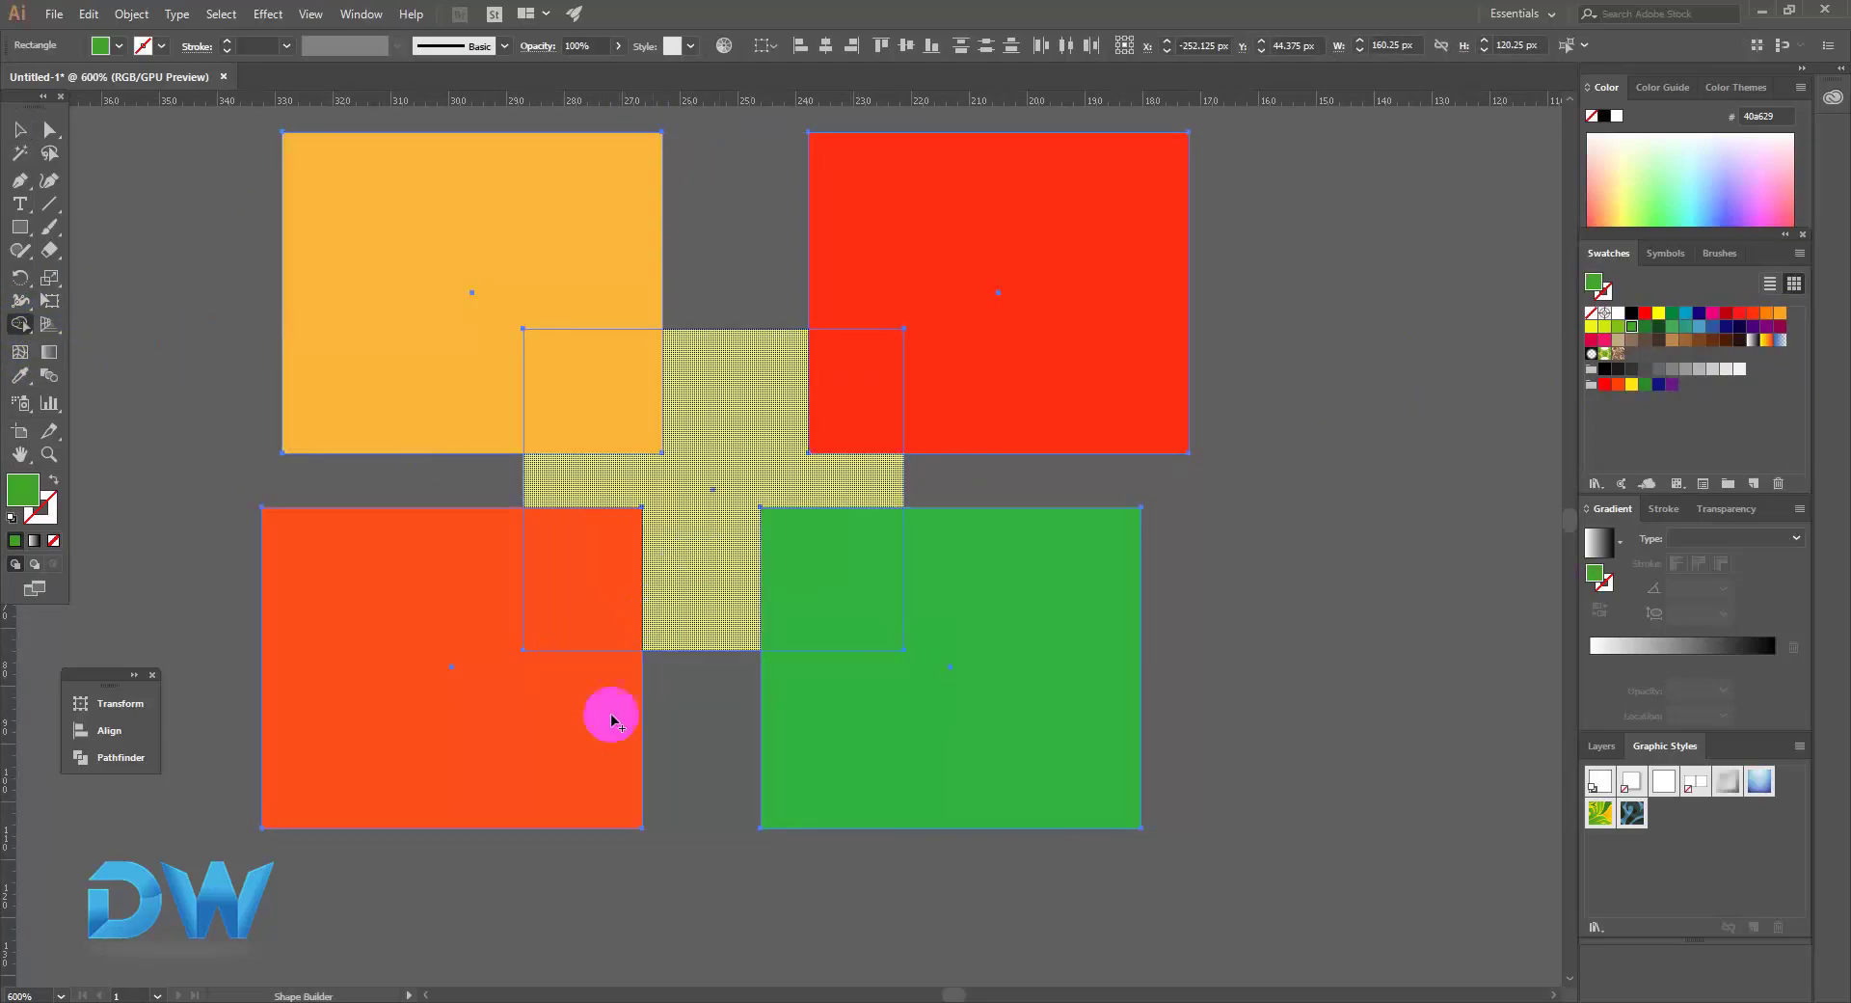
left_click(572, 565, "alt")
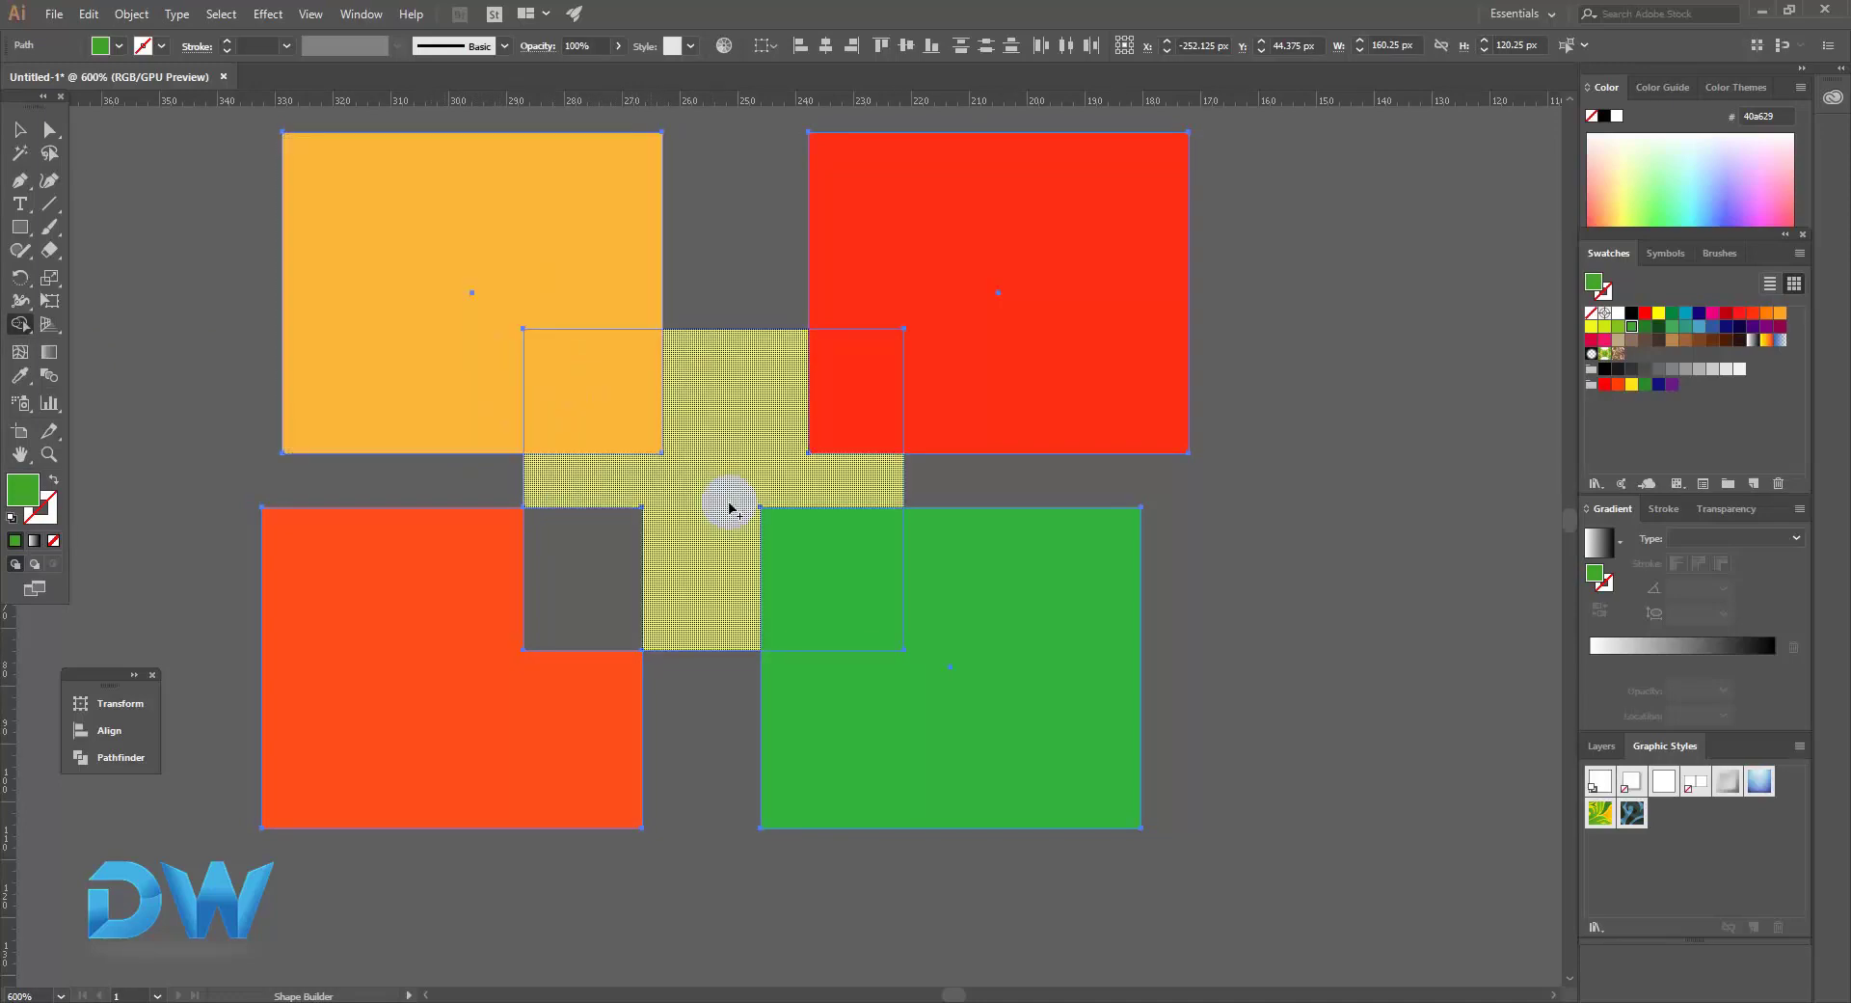
left_click(442, 276)
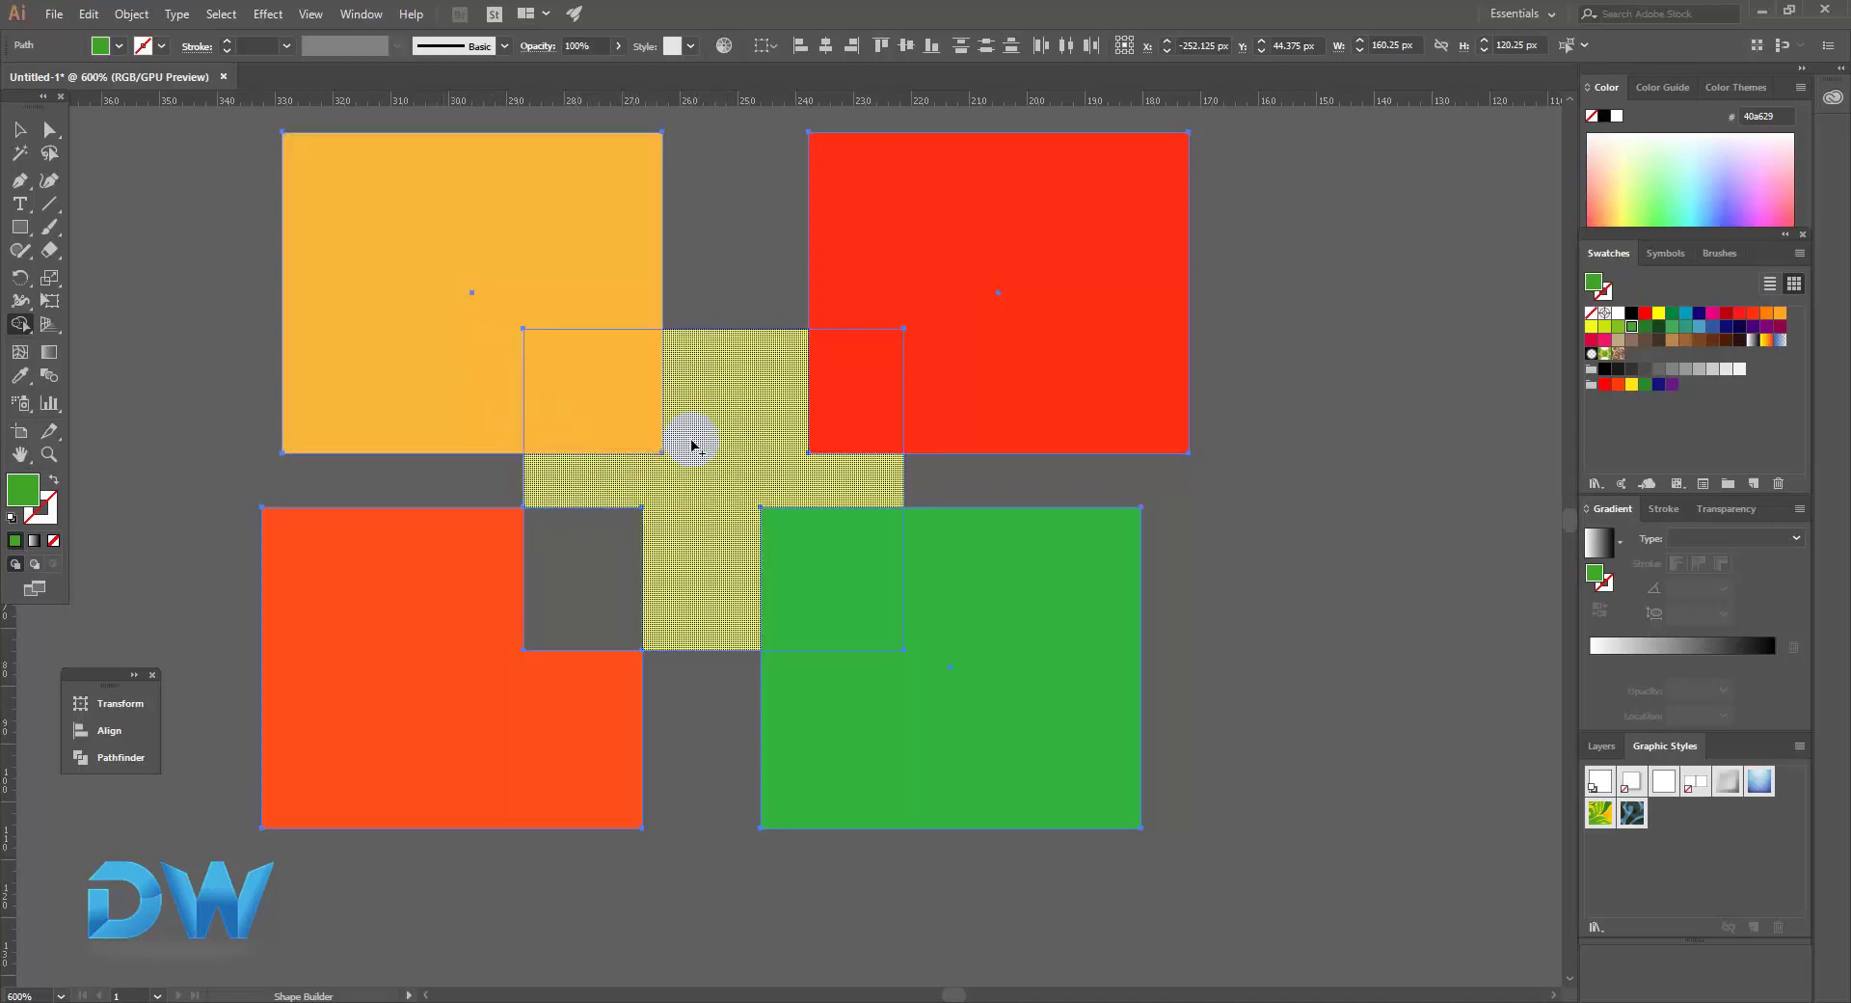
left_click_drag(469, 271, 698, 499)
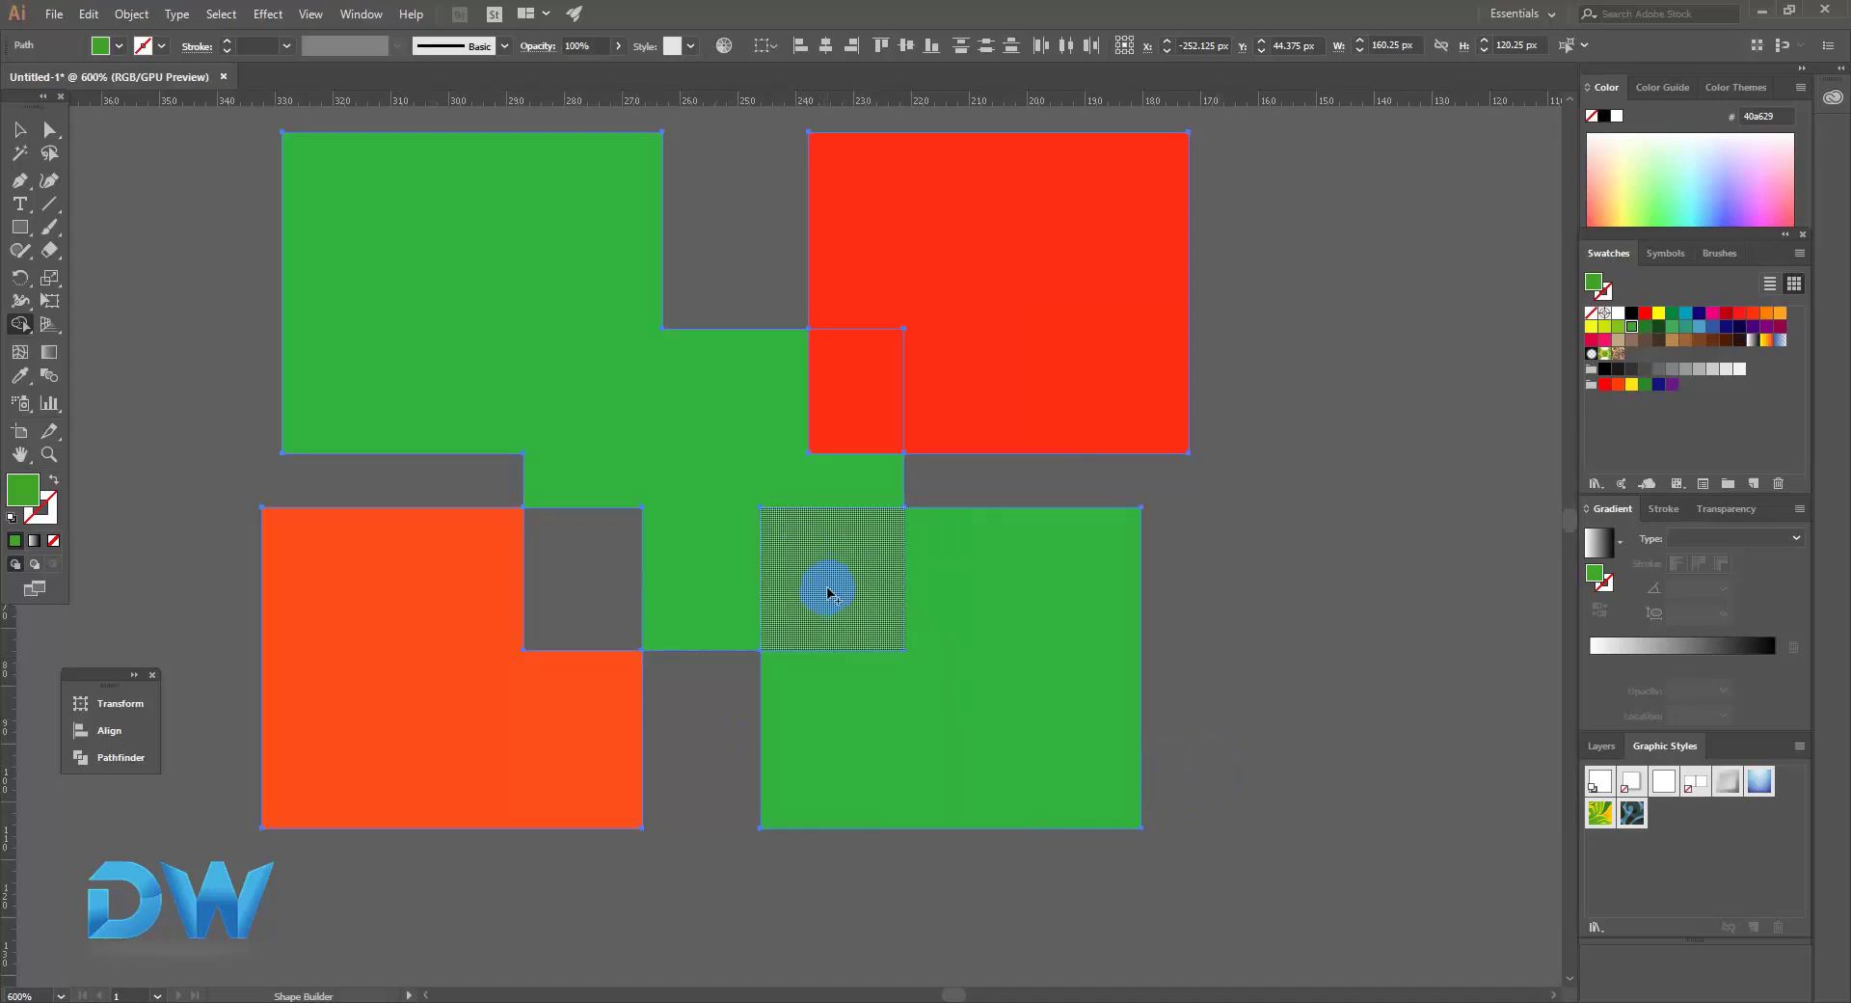
Remove the red and orange regions with Shape Builder and merge the green pieces into one shape.
left_click_drag(829, 583, 1073, 781)
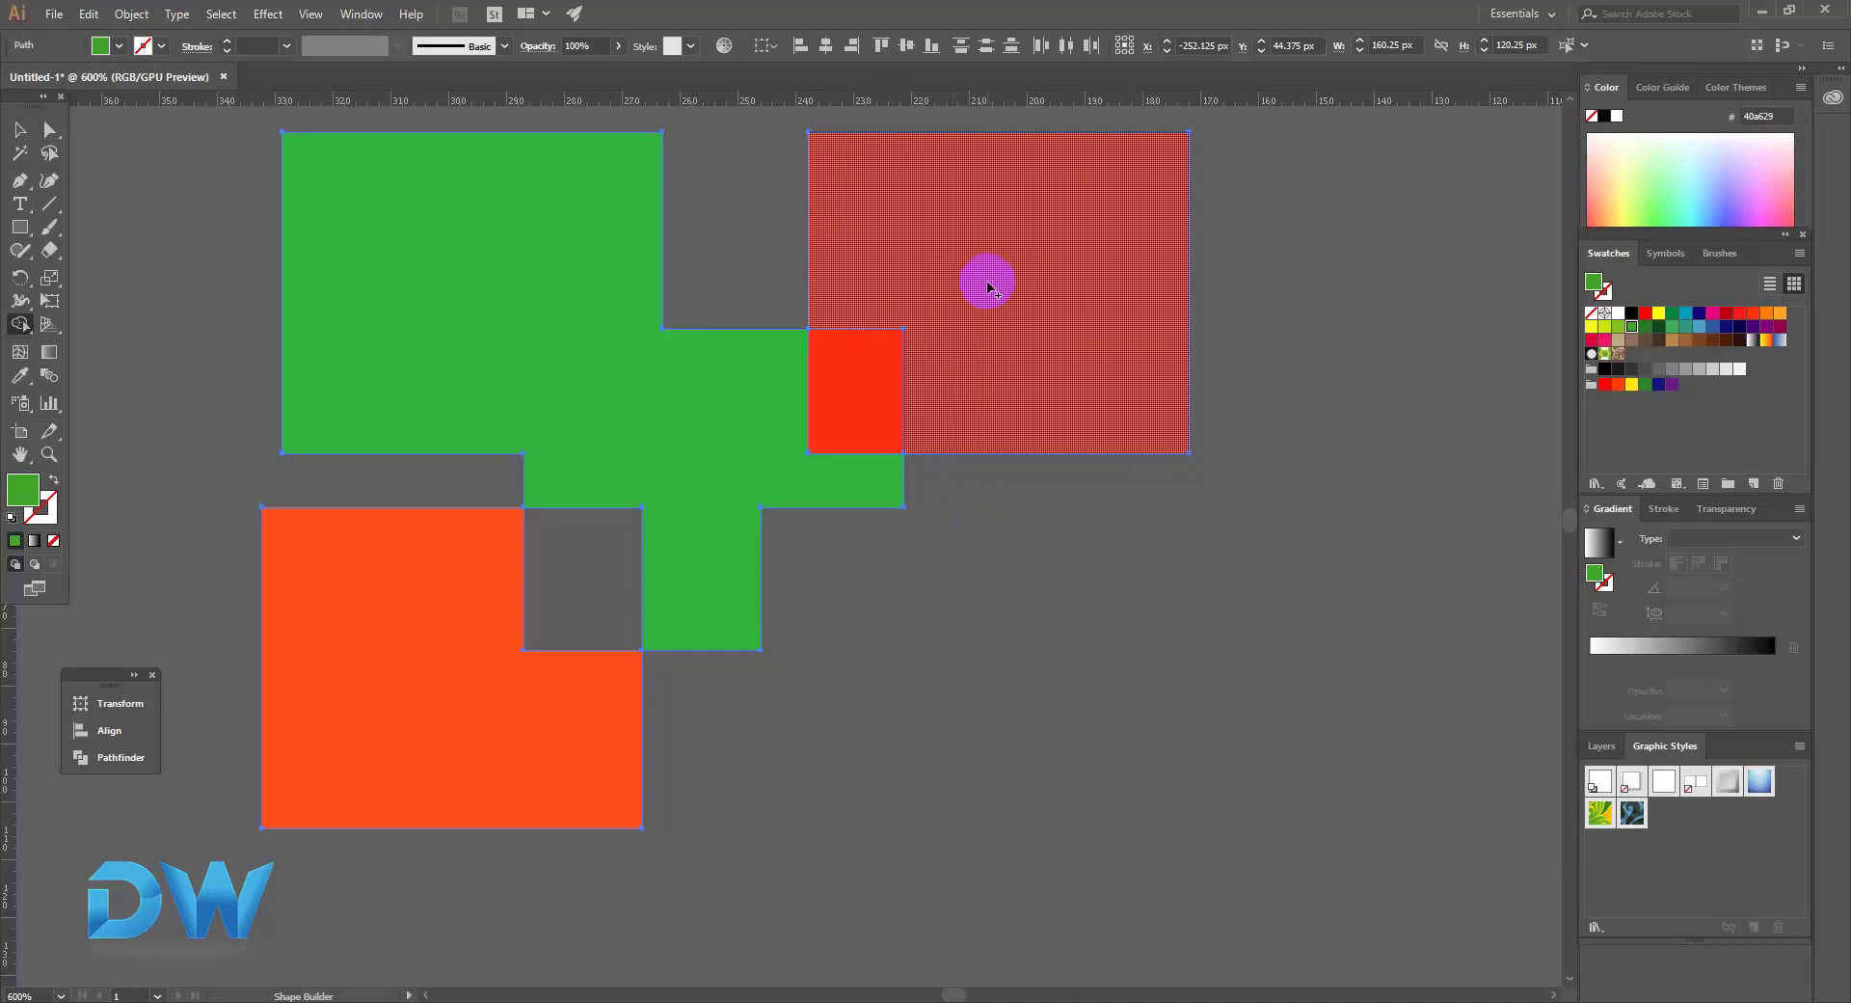
left_click(1055, 274, "alt")
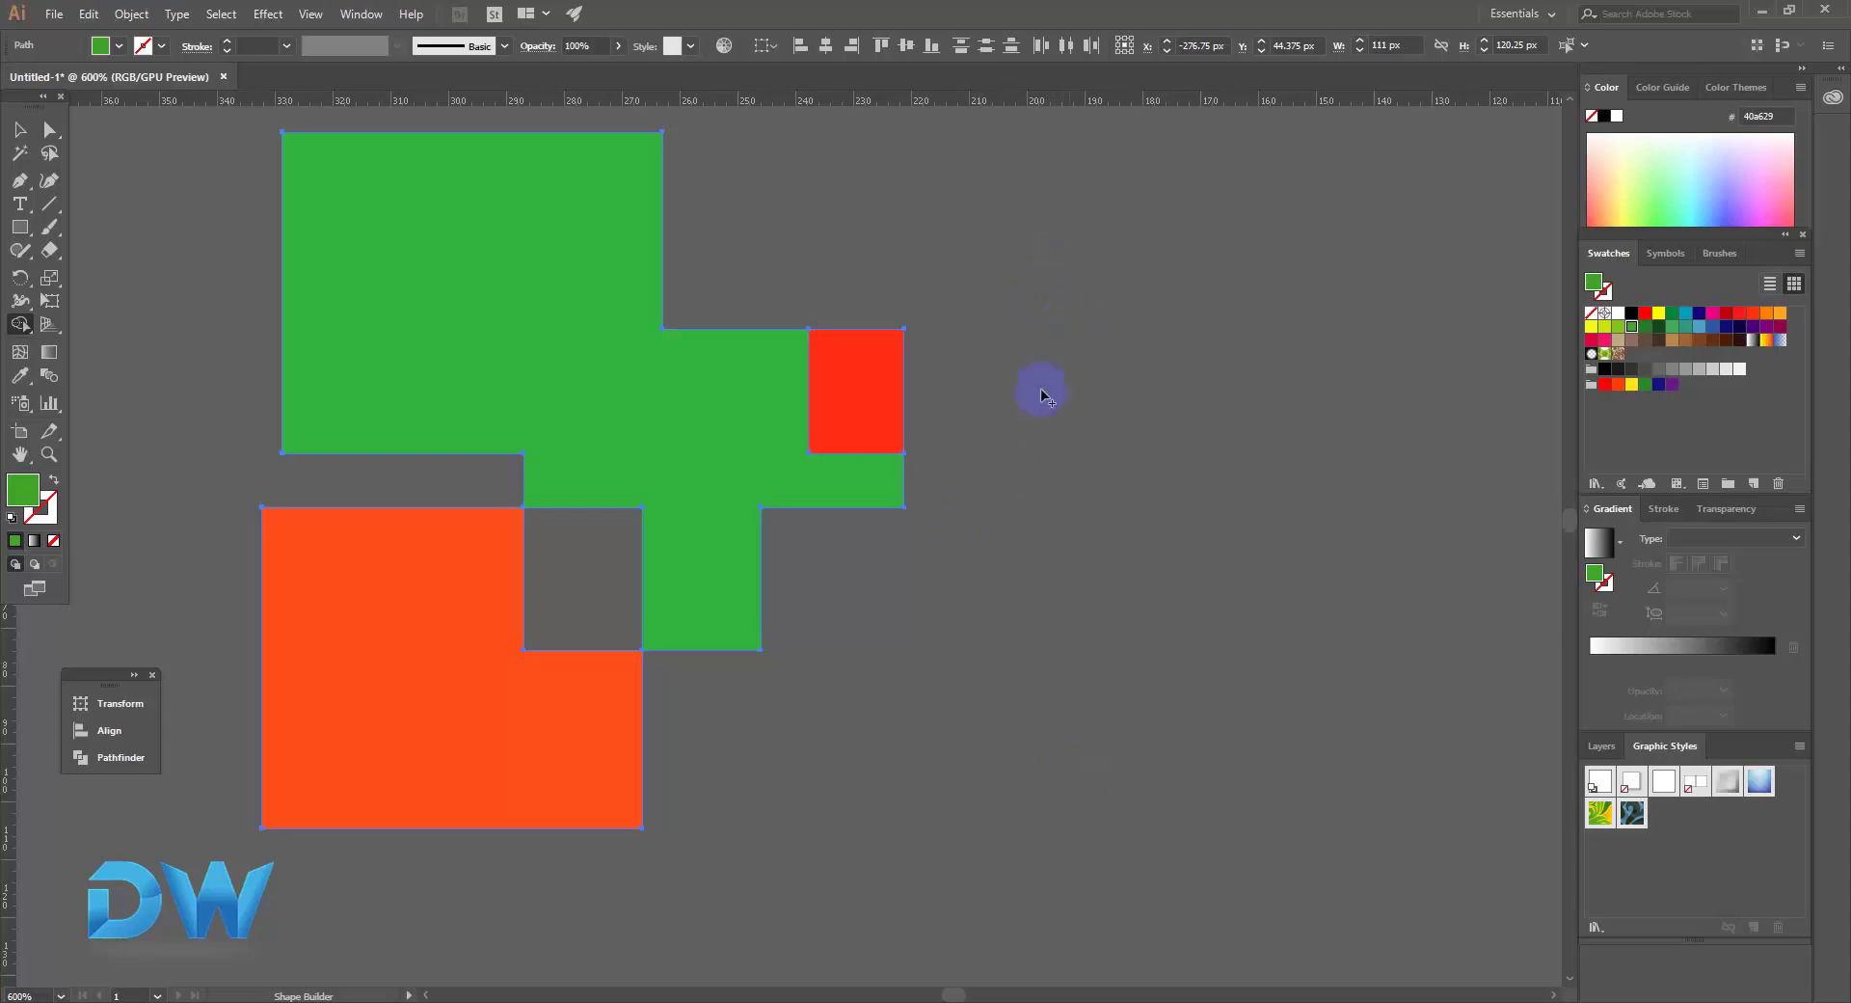
mouse_move(948, 537)
left_mouse_down()
mouse_move(913, 483)
mouse_move(719, 523)
mouse_move(656, 511)
left_mouse_up()
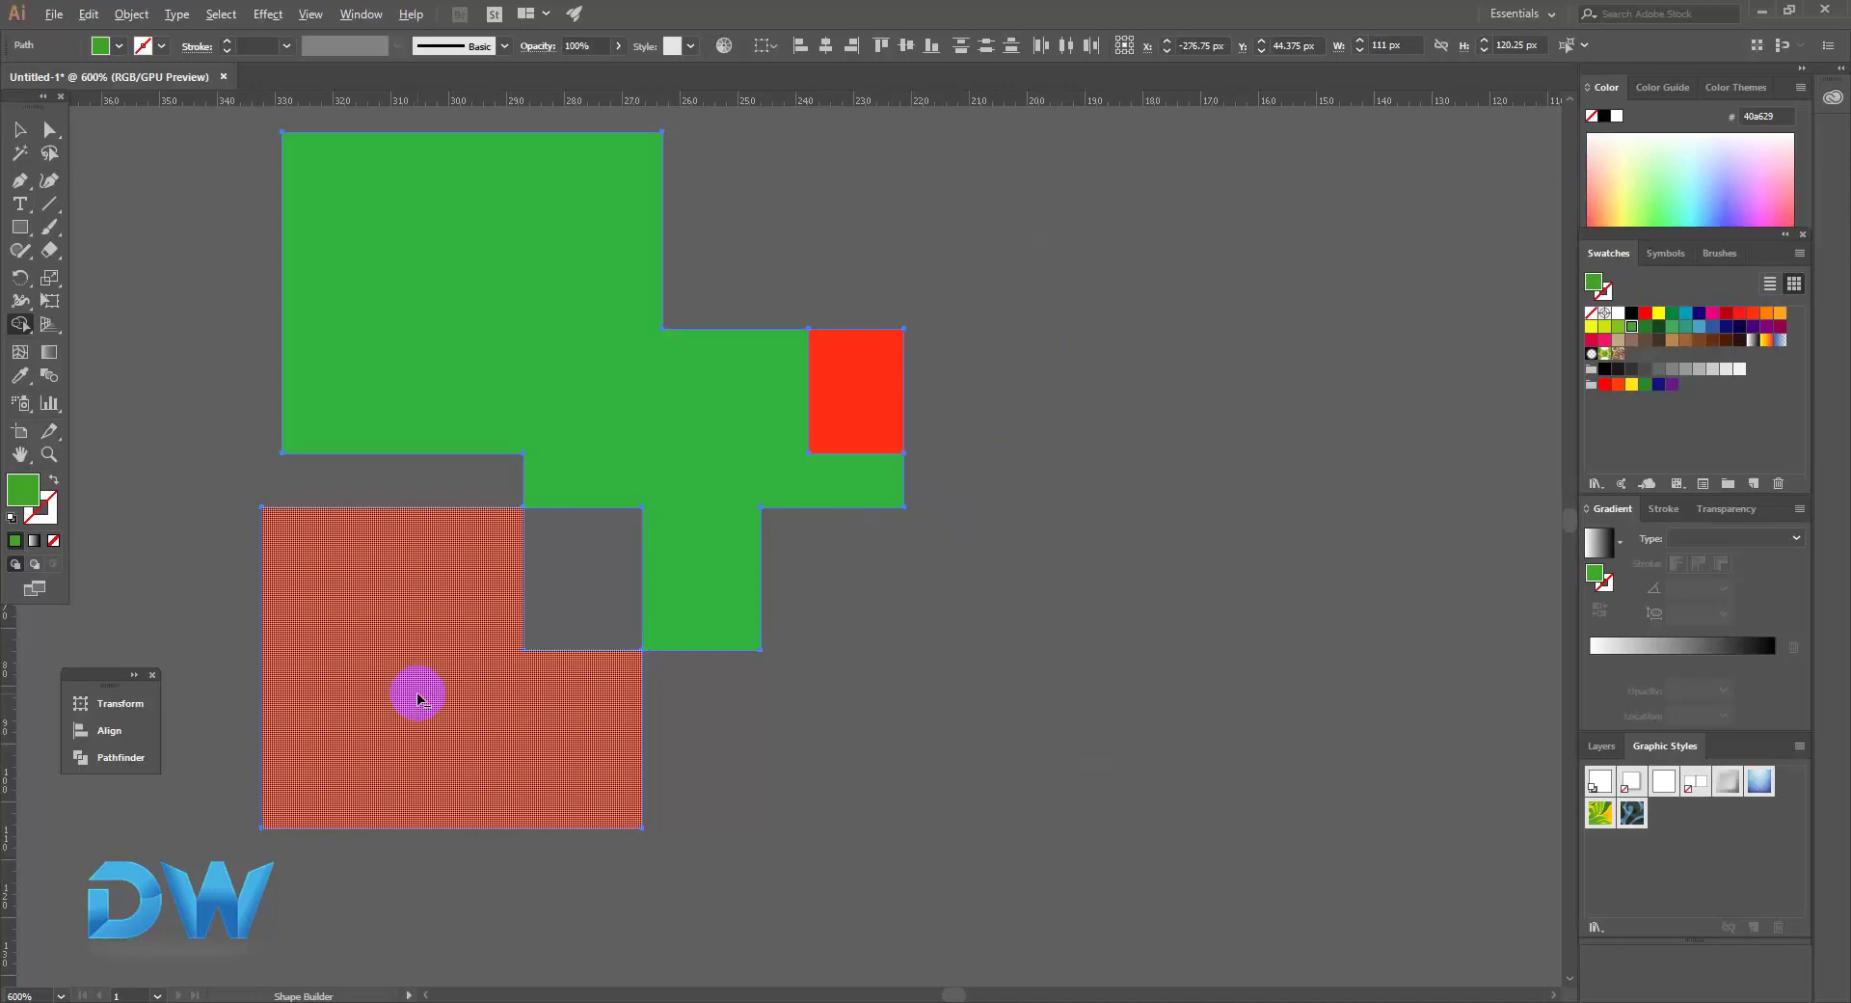
left_click(417, 696, "alt")
left_click_drag(838, 412, 851, 405)
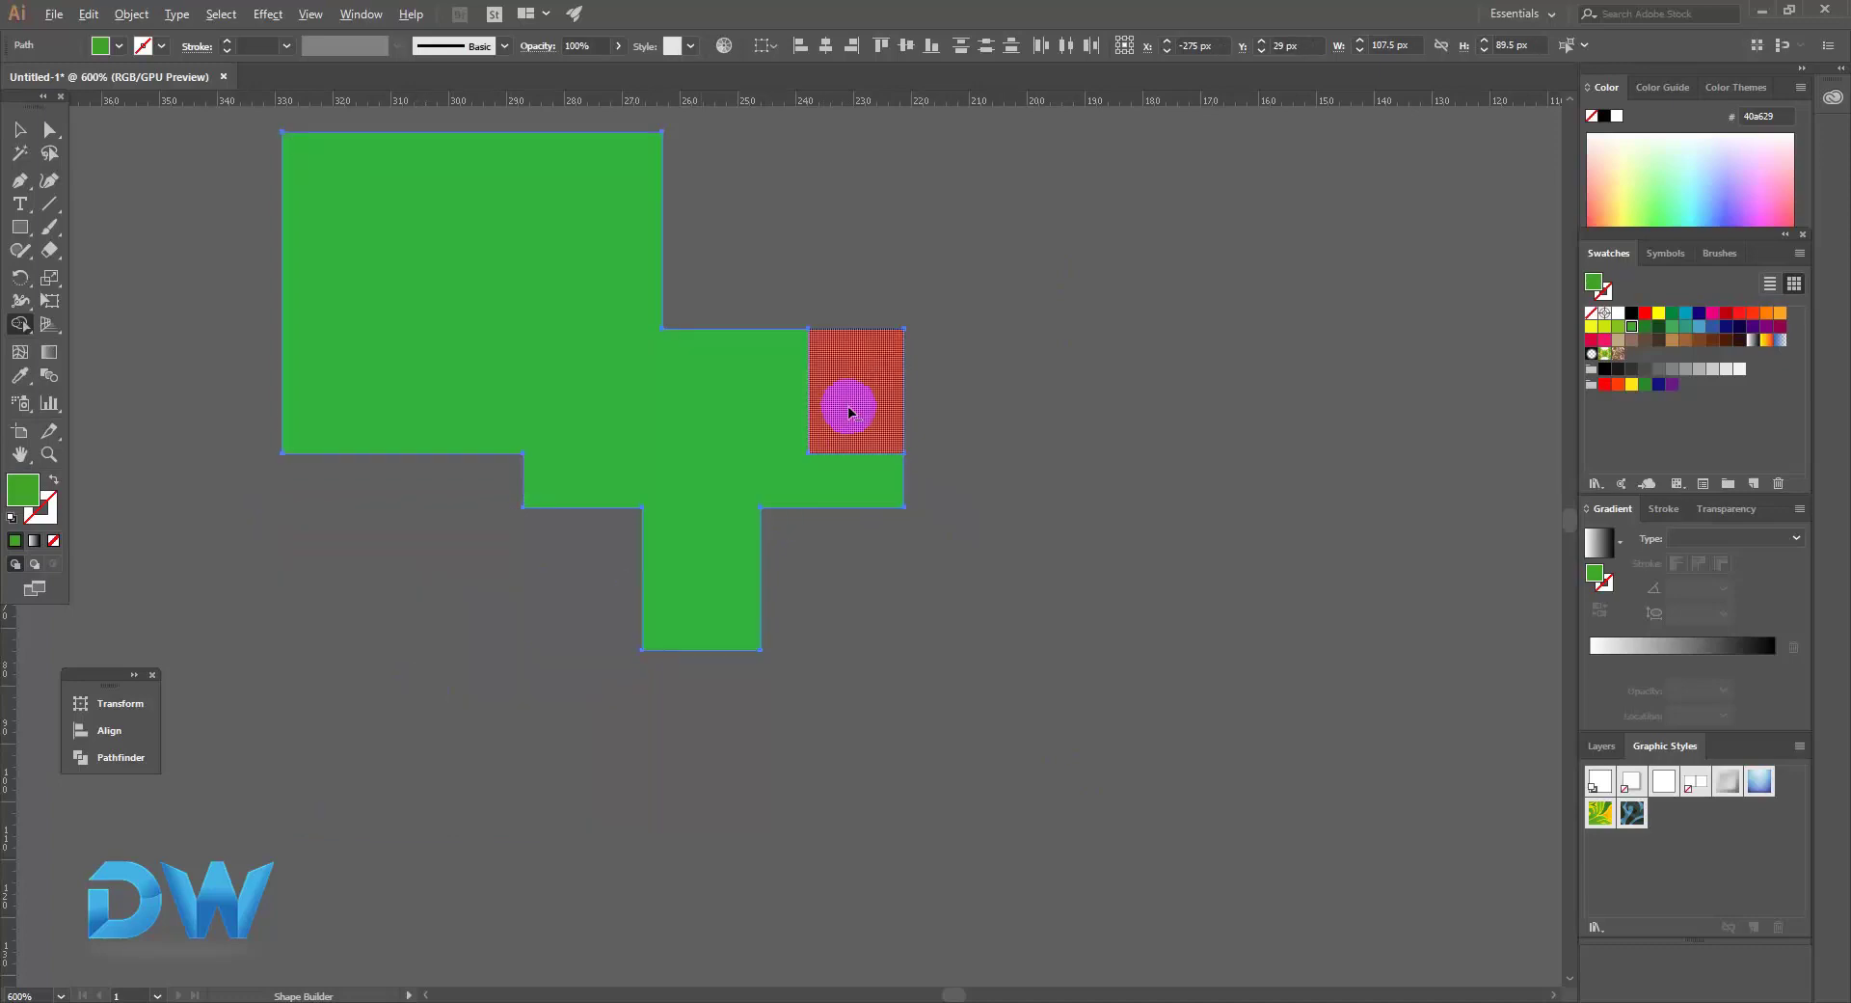
left_click_drag(850, 411, 845, 414)
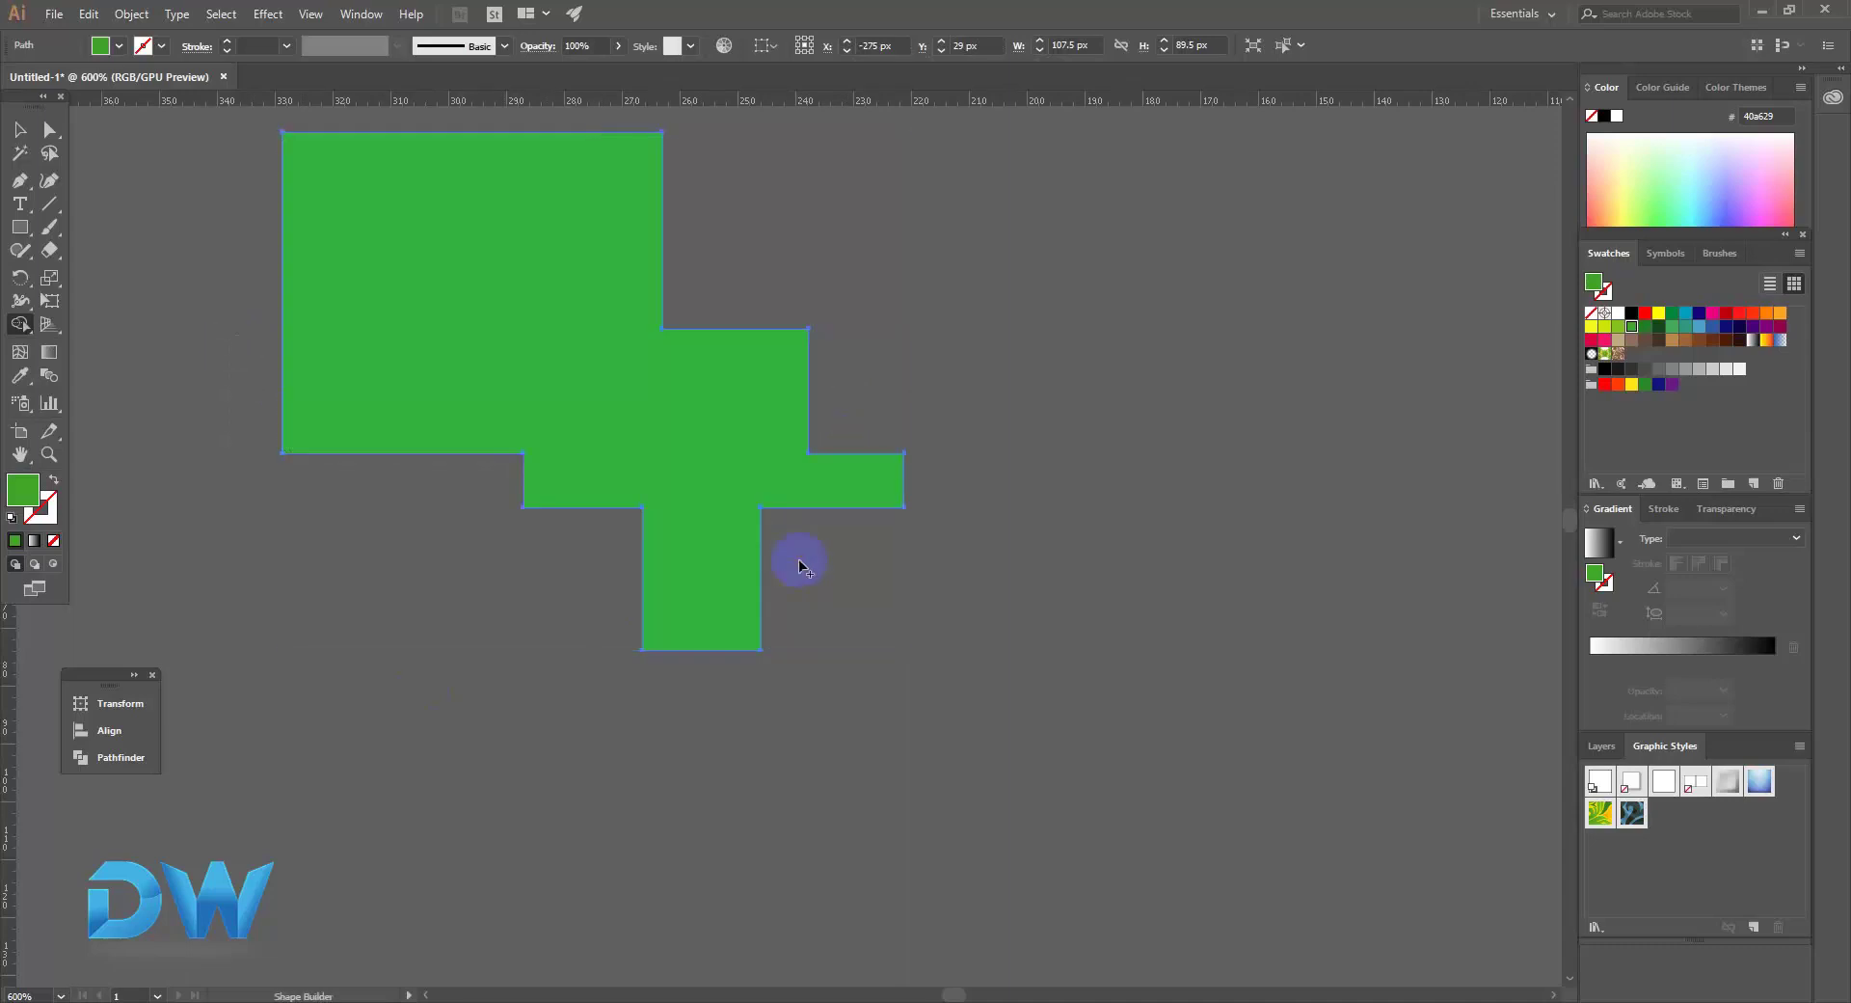
Delete the merged green shape and switch to the Ellipse tool.
key("Delete")
left_click_drag(21, 227, 136, 276)
left_click_drag(22, 232, 126, 273)
left_click_drag(265, 270, 521, 603)
left_click_drag(716, 639, 436, 286)
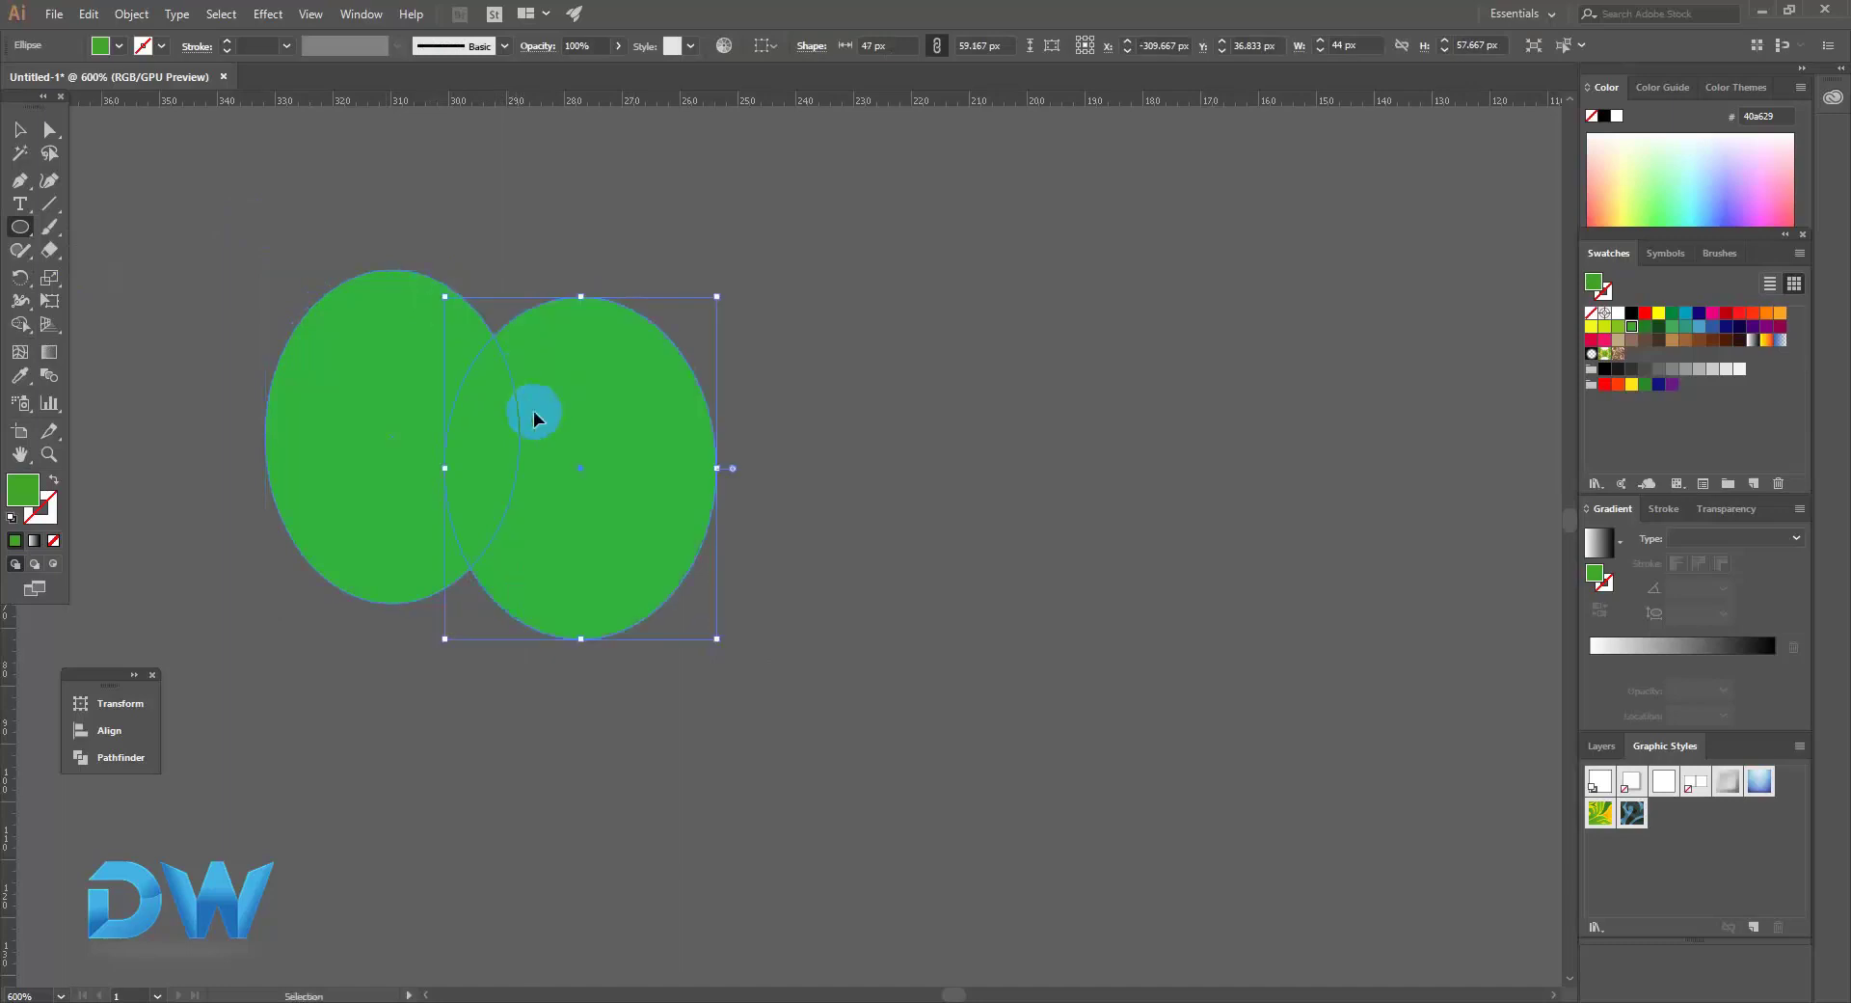
key("ctrl+z")
left_click_drag(401, 438, 579, 456)
key("ctrl+a")
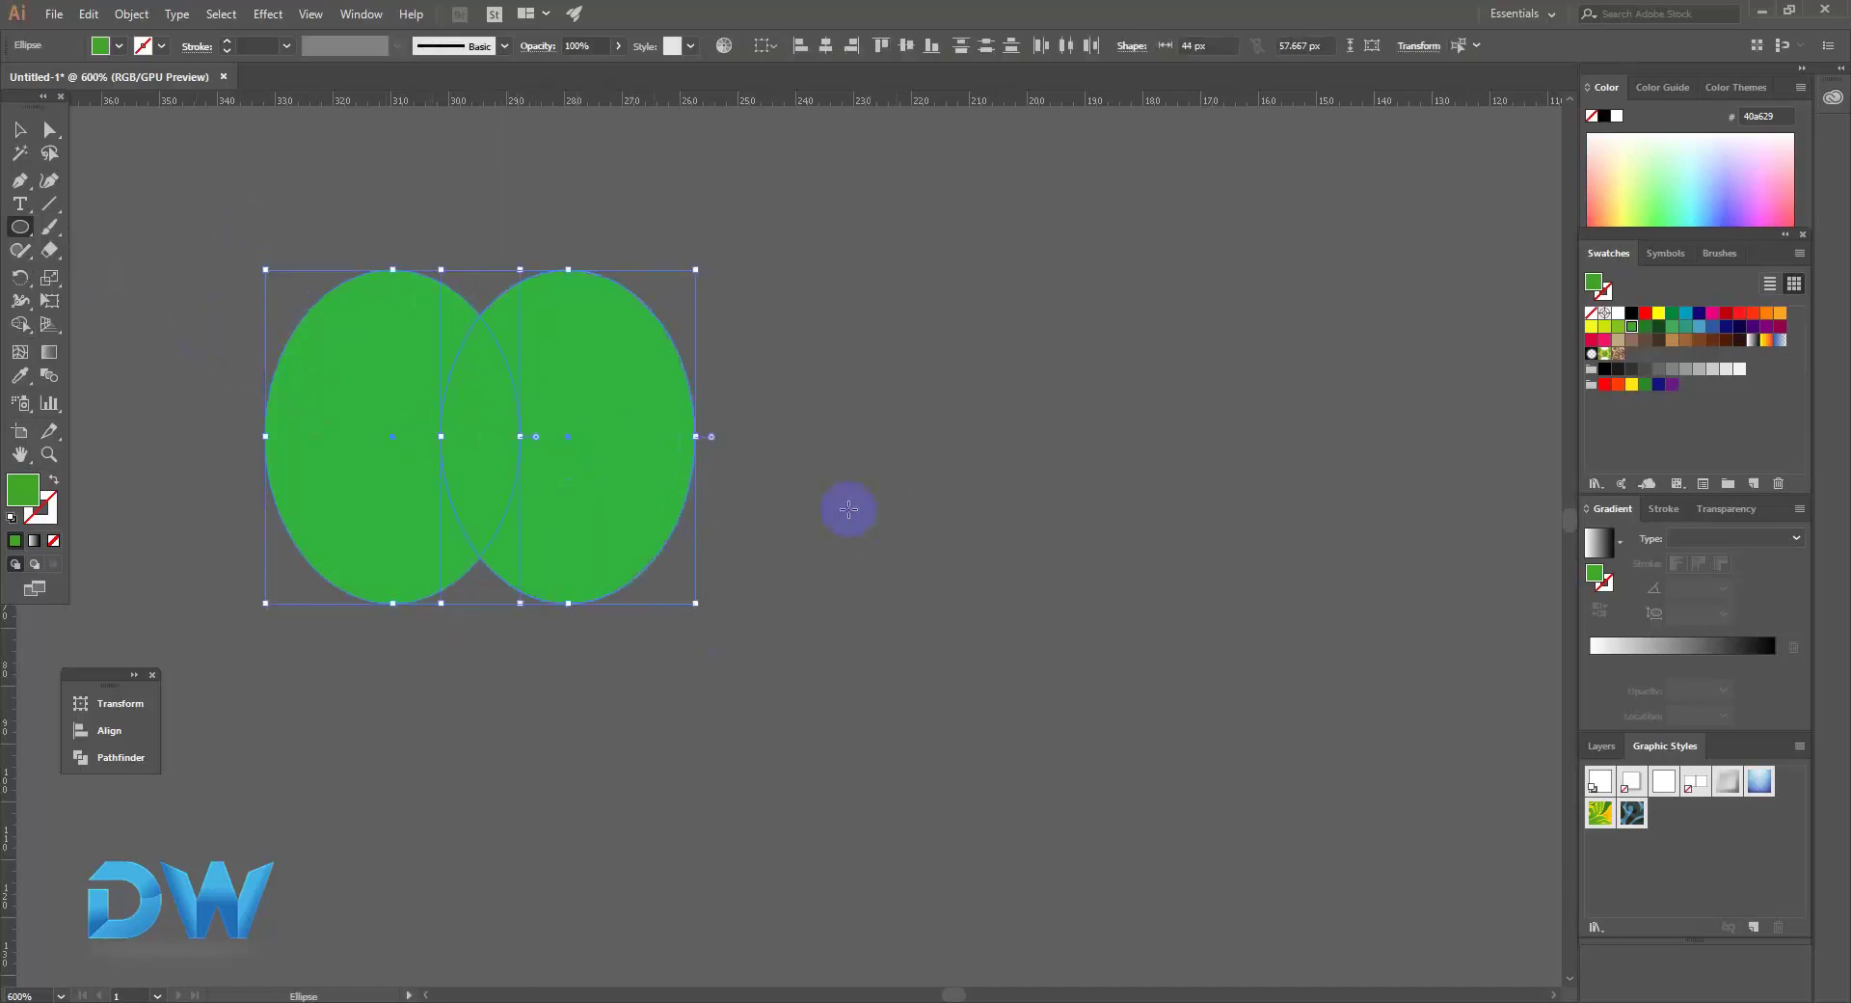
left_click(841, 564, "ctrl")
left_click(841, 564, "ctrl")
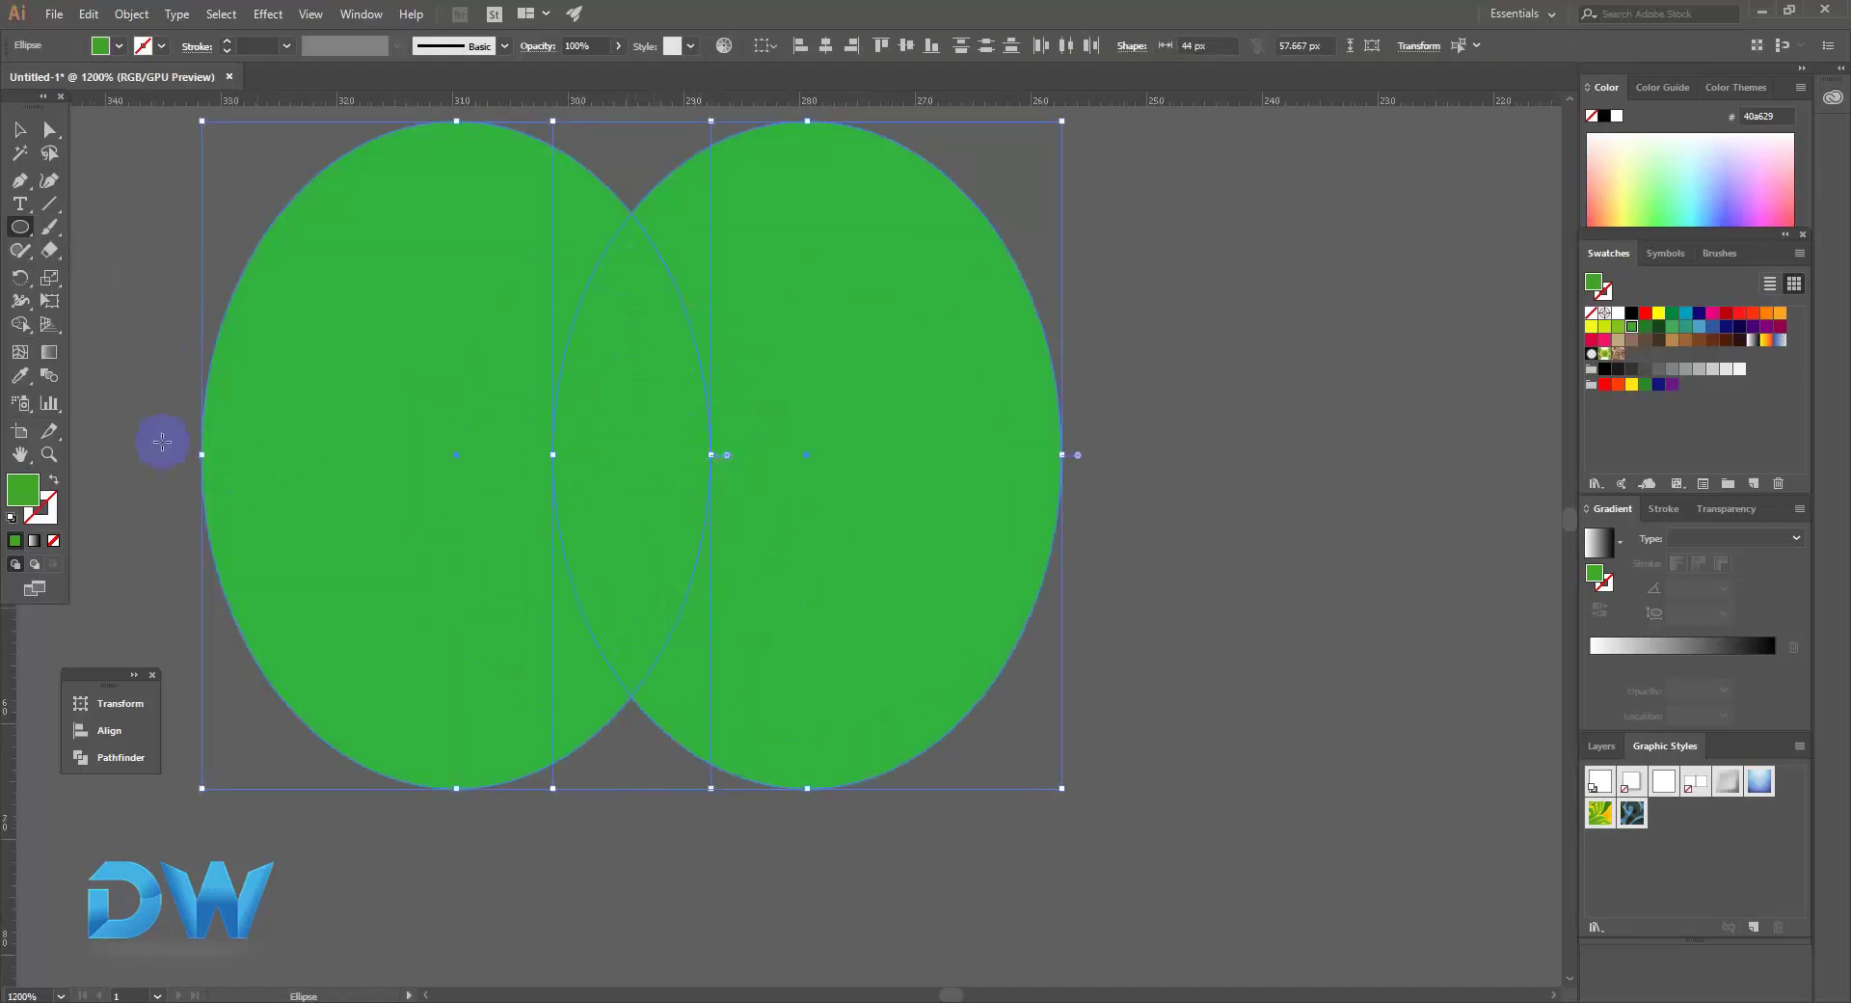
left_click(20, 324)
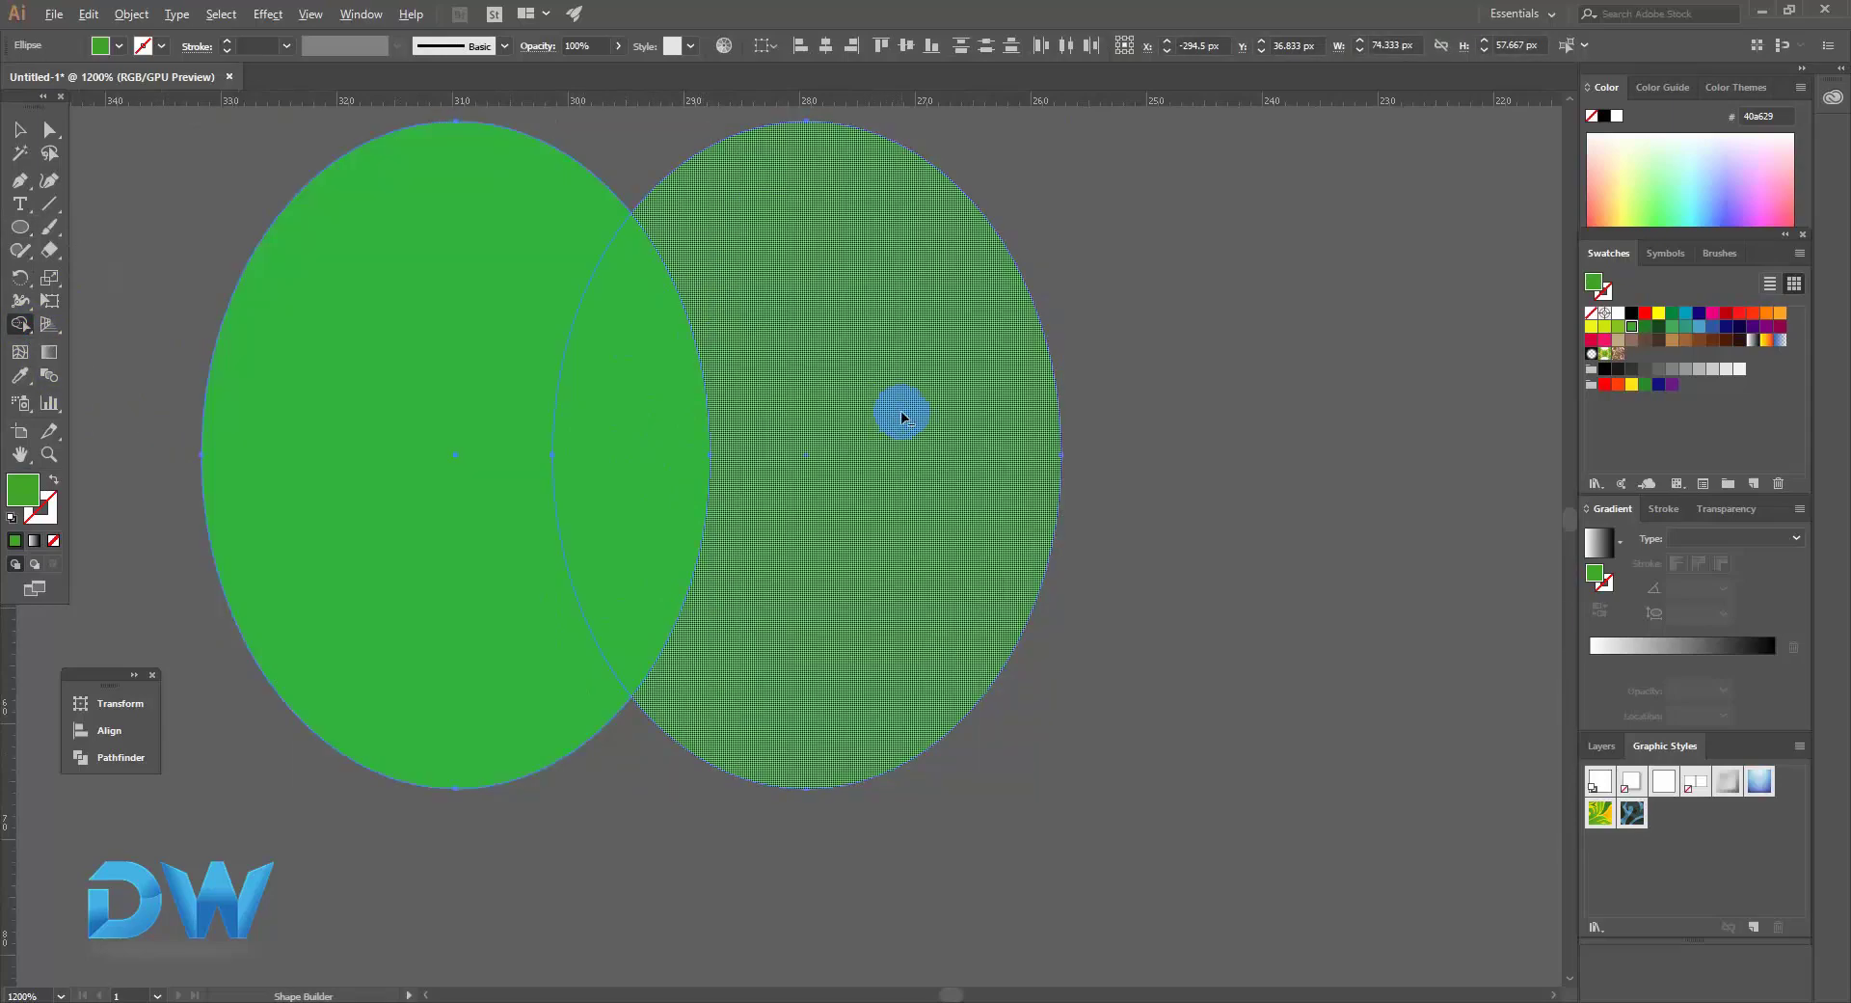
left_click(901, 417, "alt")
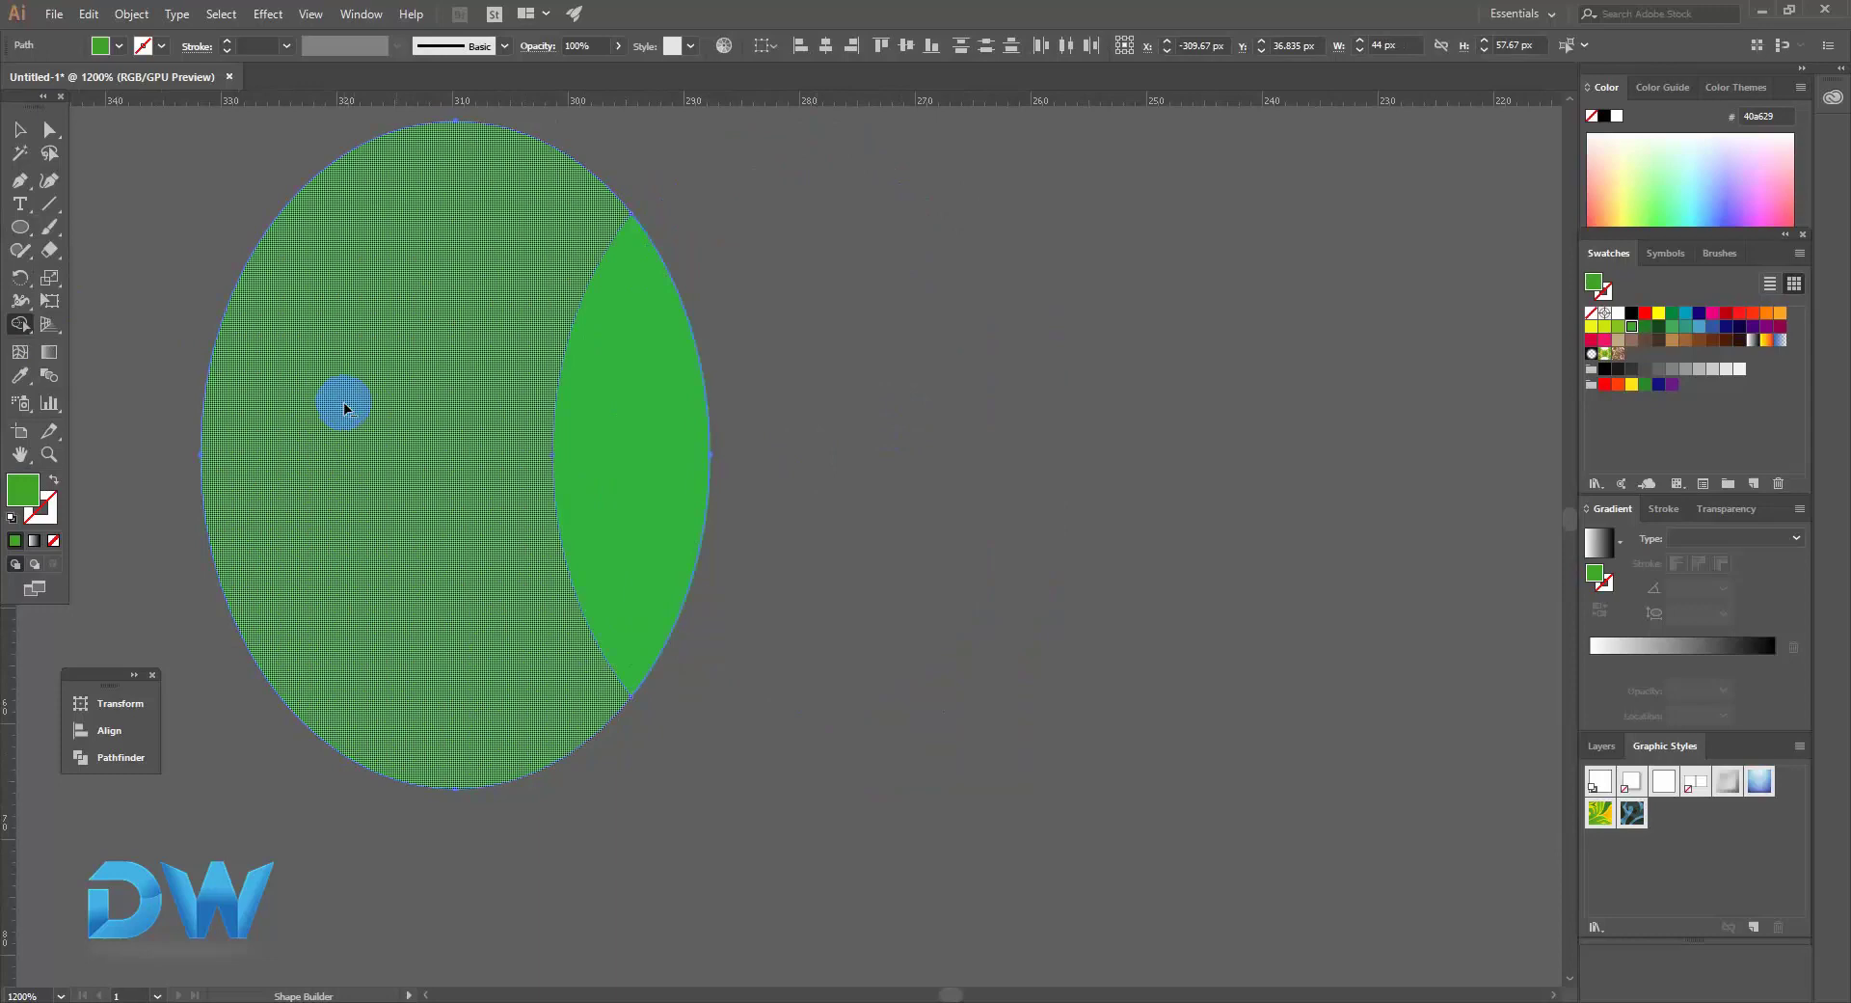
left_click(344, 408, "alt")
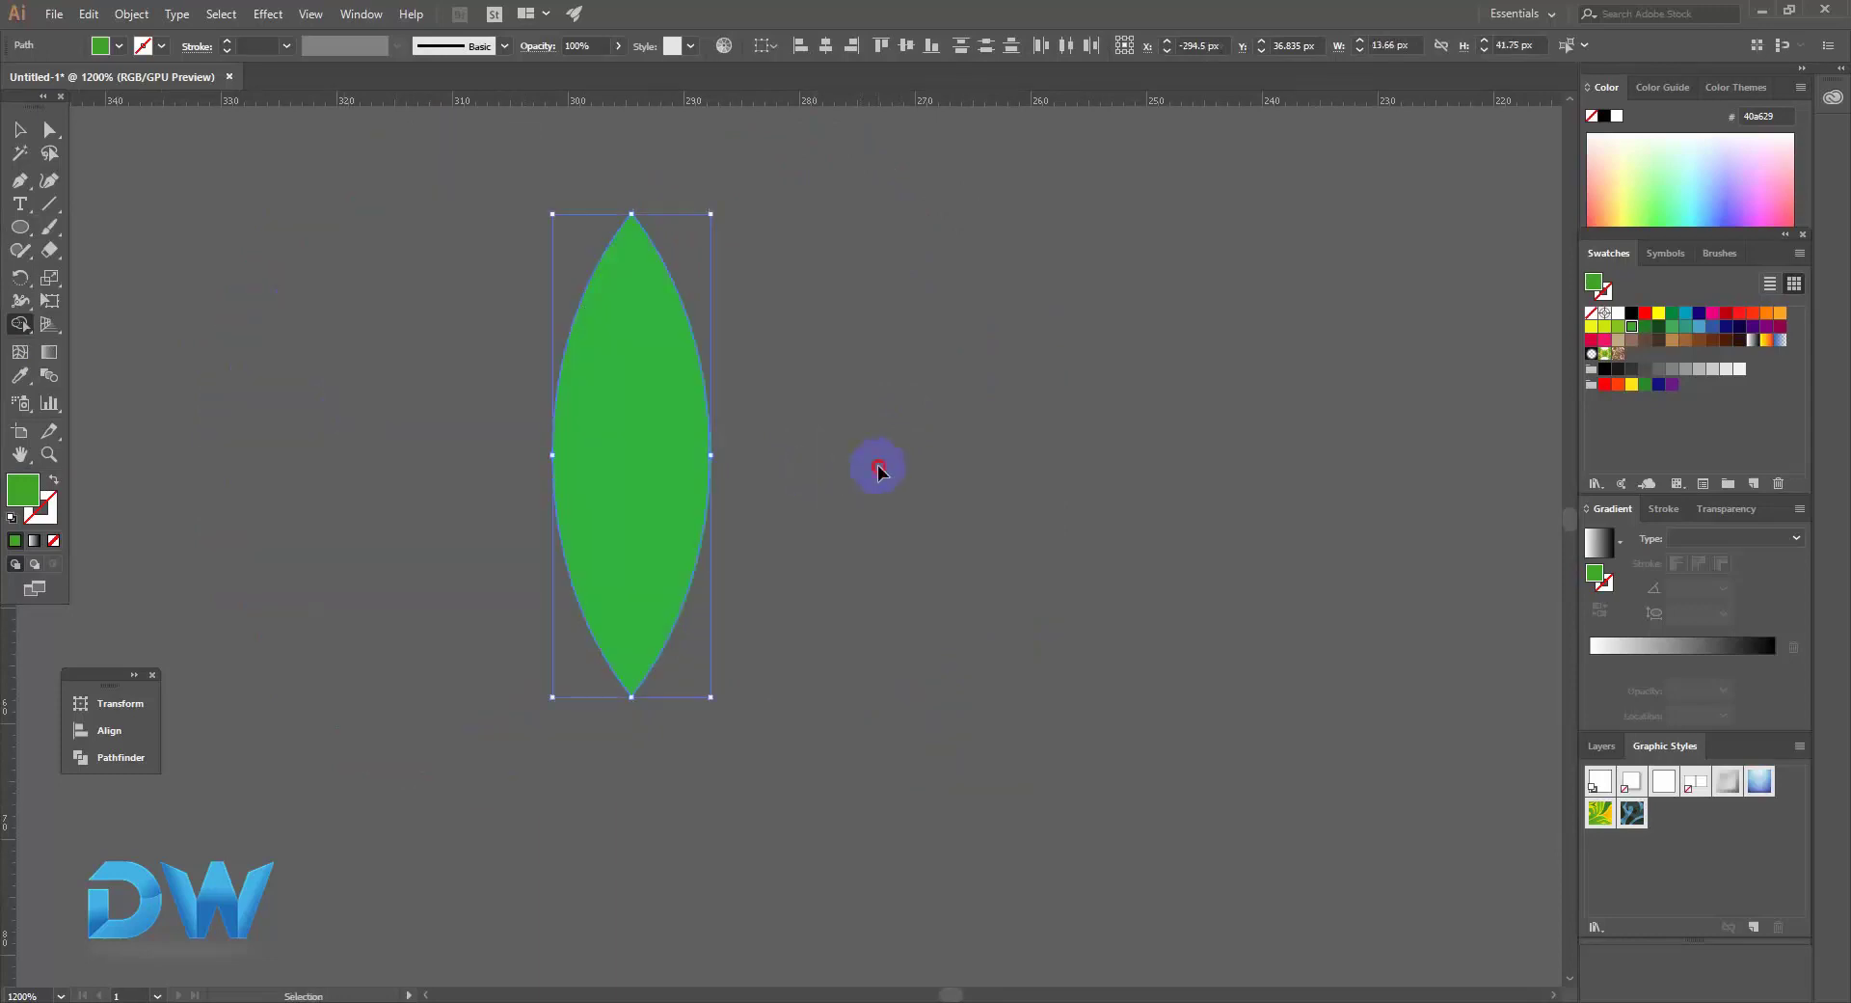
left_click_drag(659, 511, 1027, 525)
left_click_drag(571, 516, 434, 490)
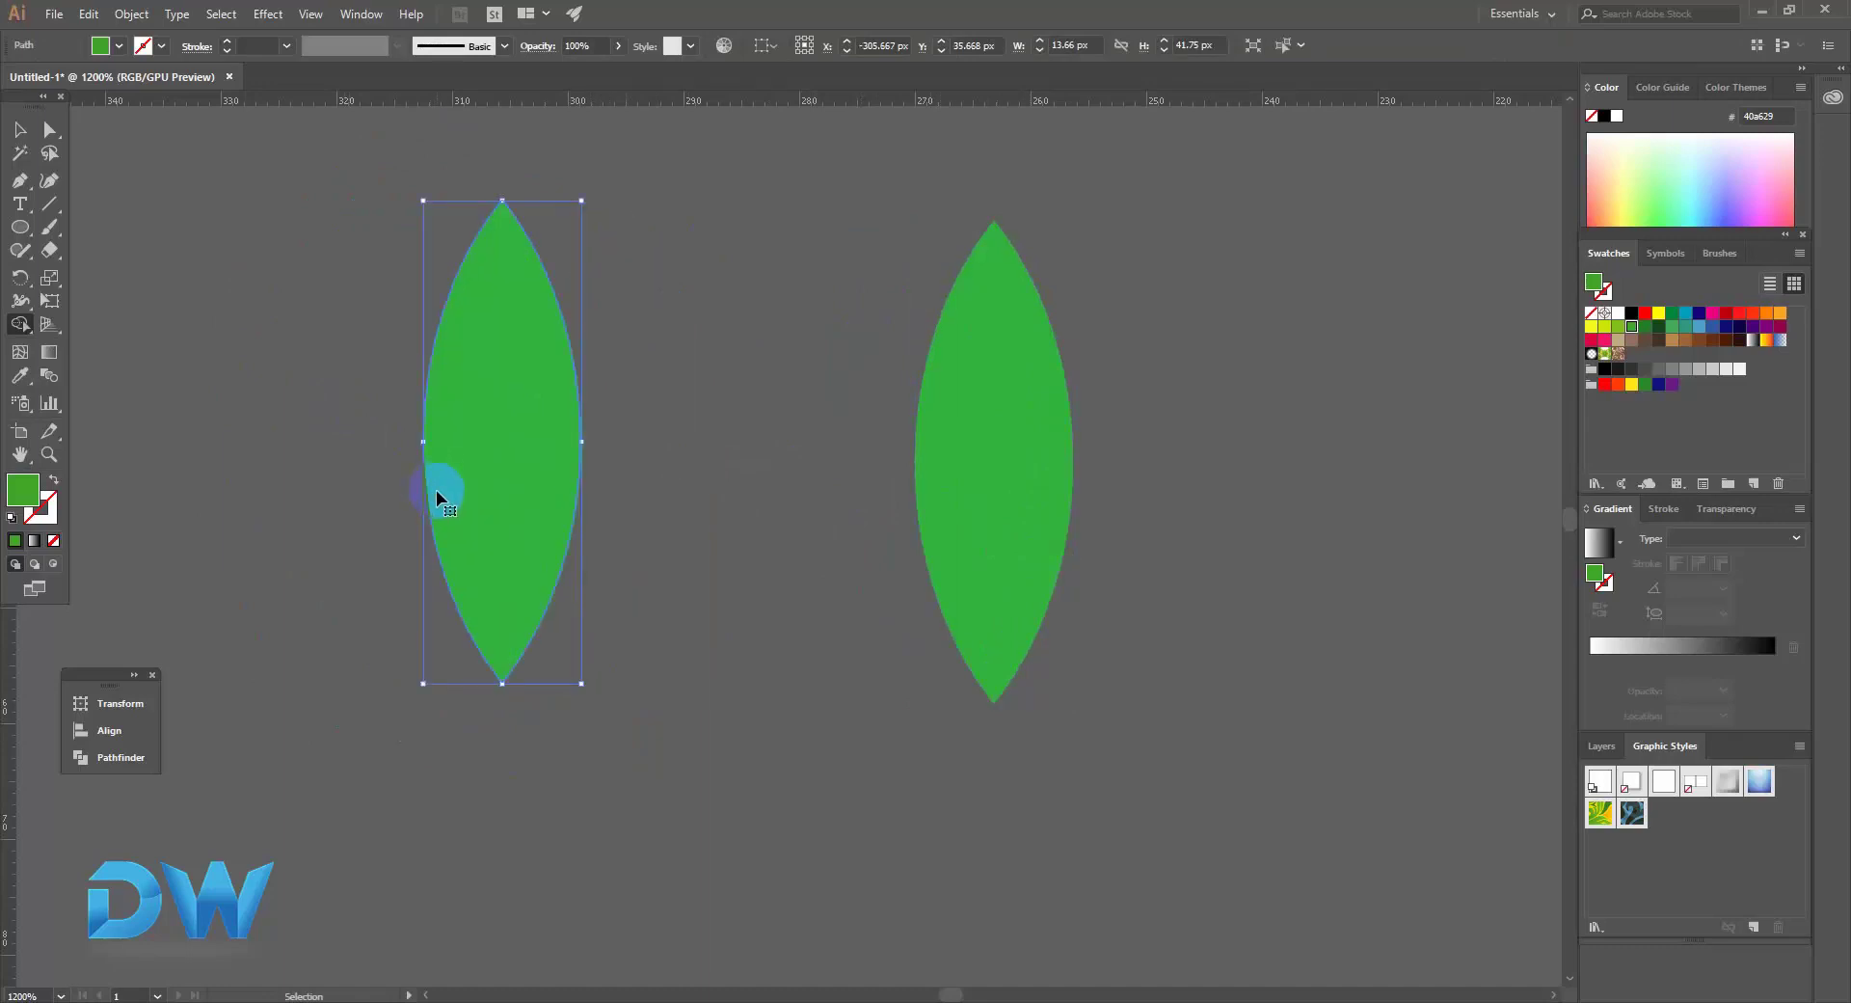
left_click(496, 459, "alt")
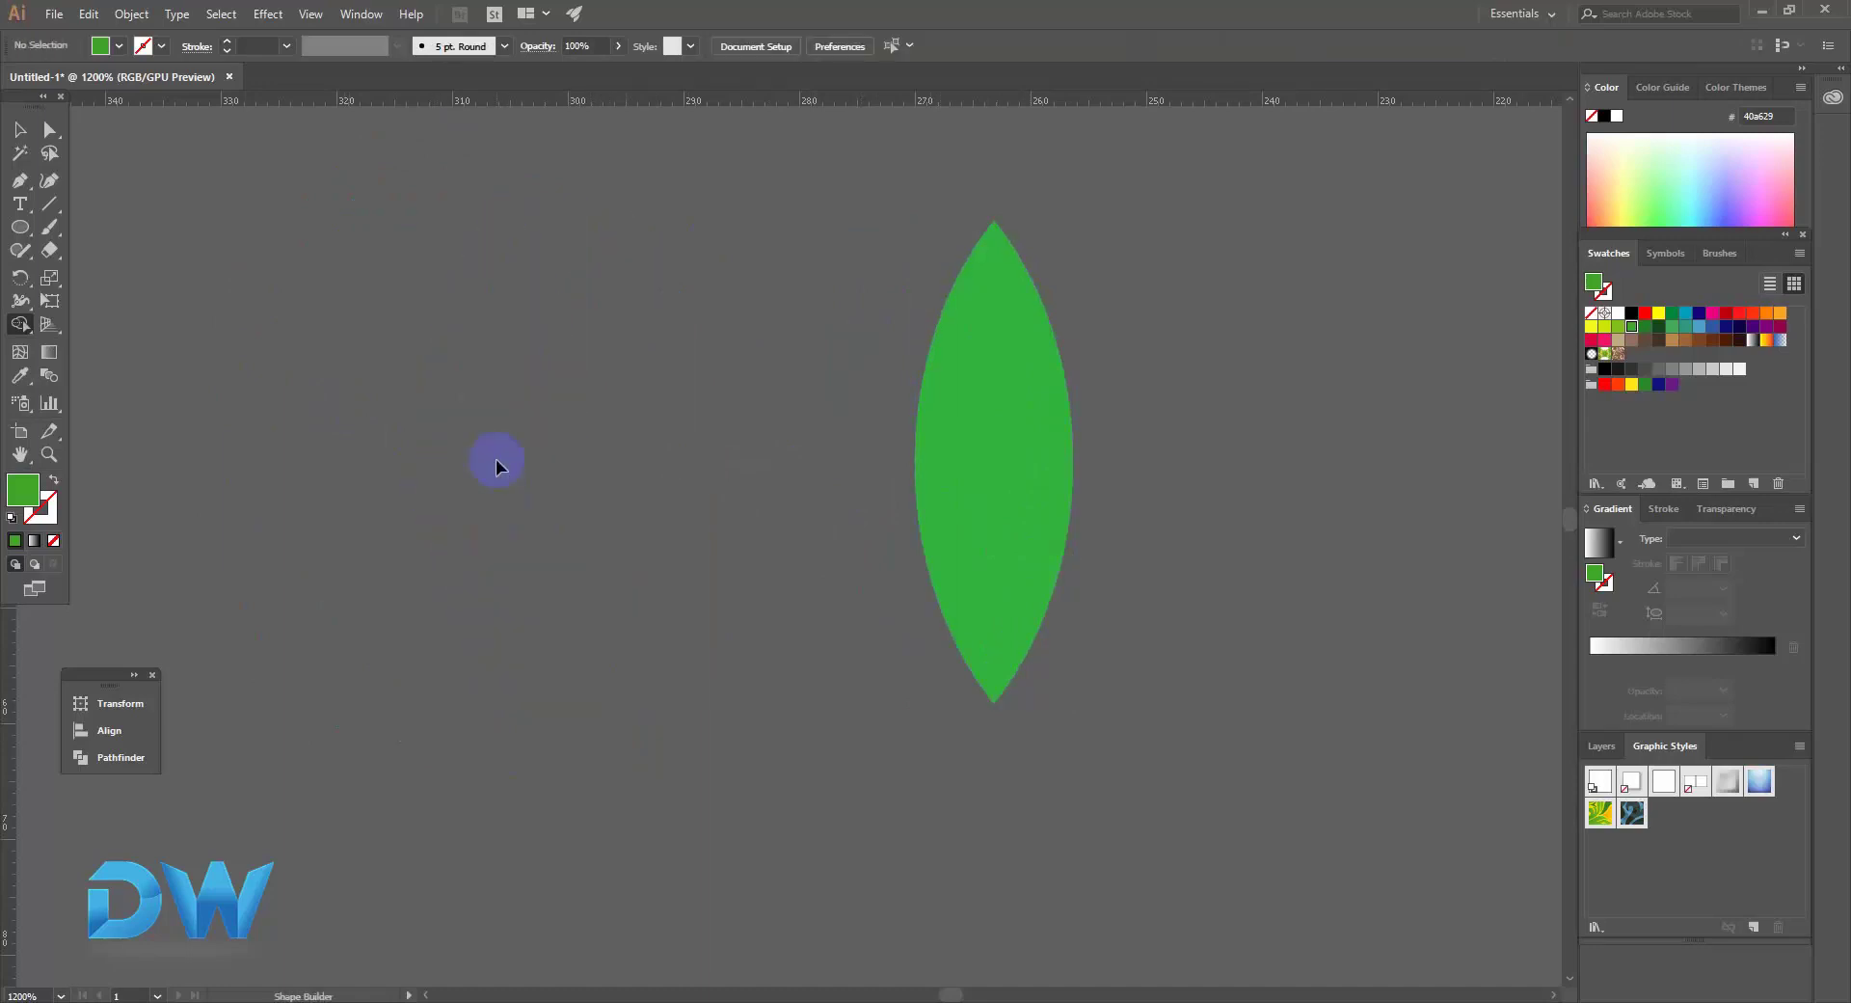
left_click_drag(983, 455, 599, 446)
Delete the remaining leaf and draw a rotated green hexagon lower on the canvas.
left_click(596, 449, "alt")
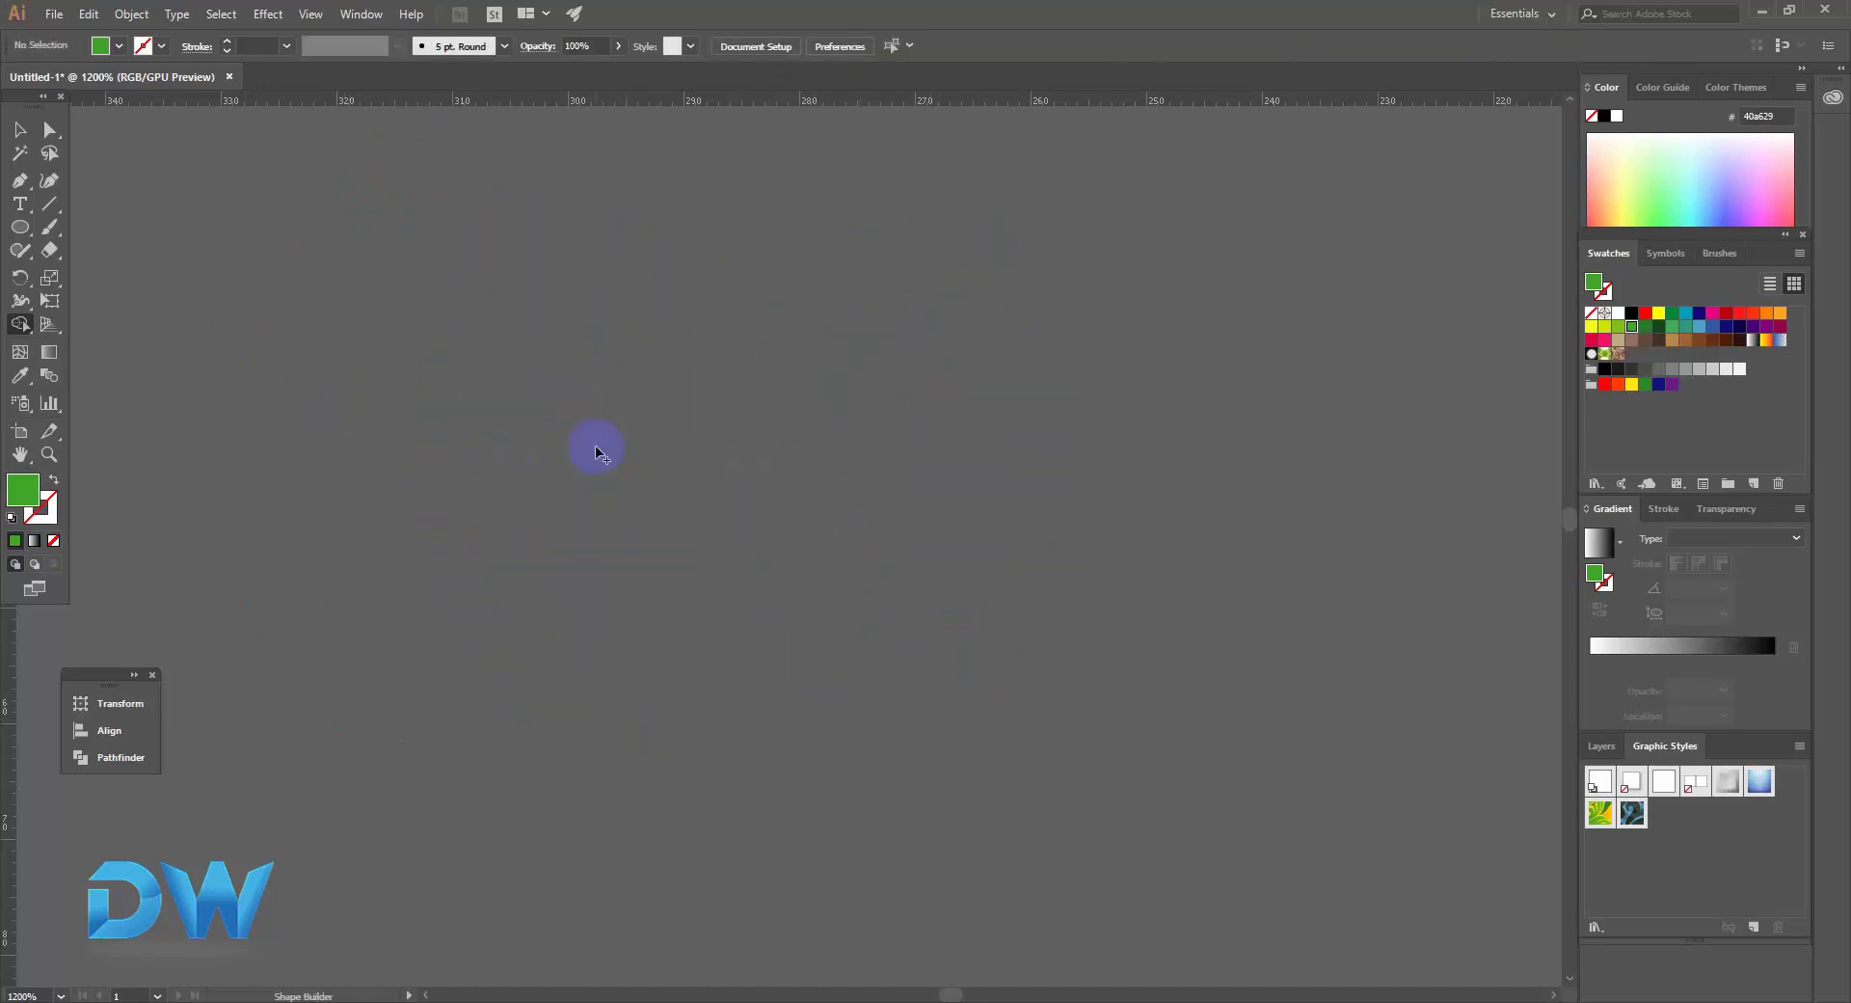
left_click_drag(27, 235, 104, 281)
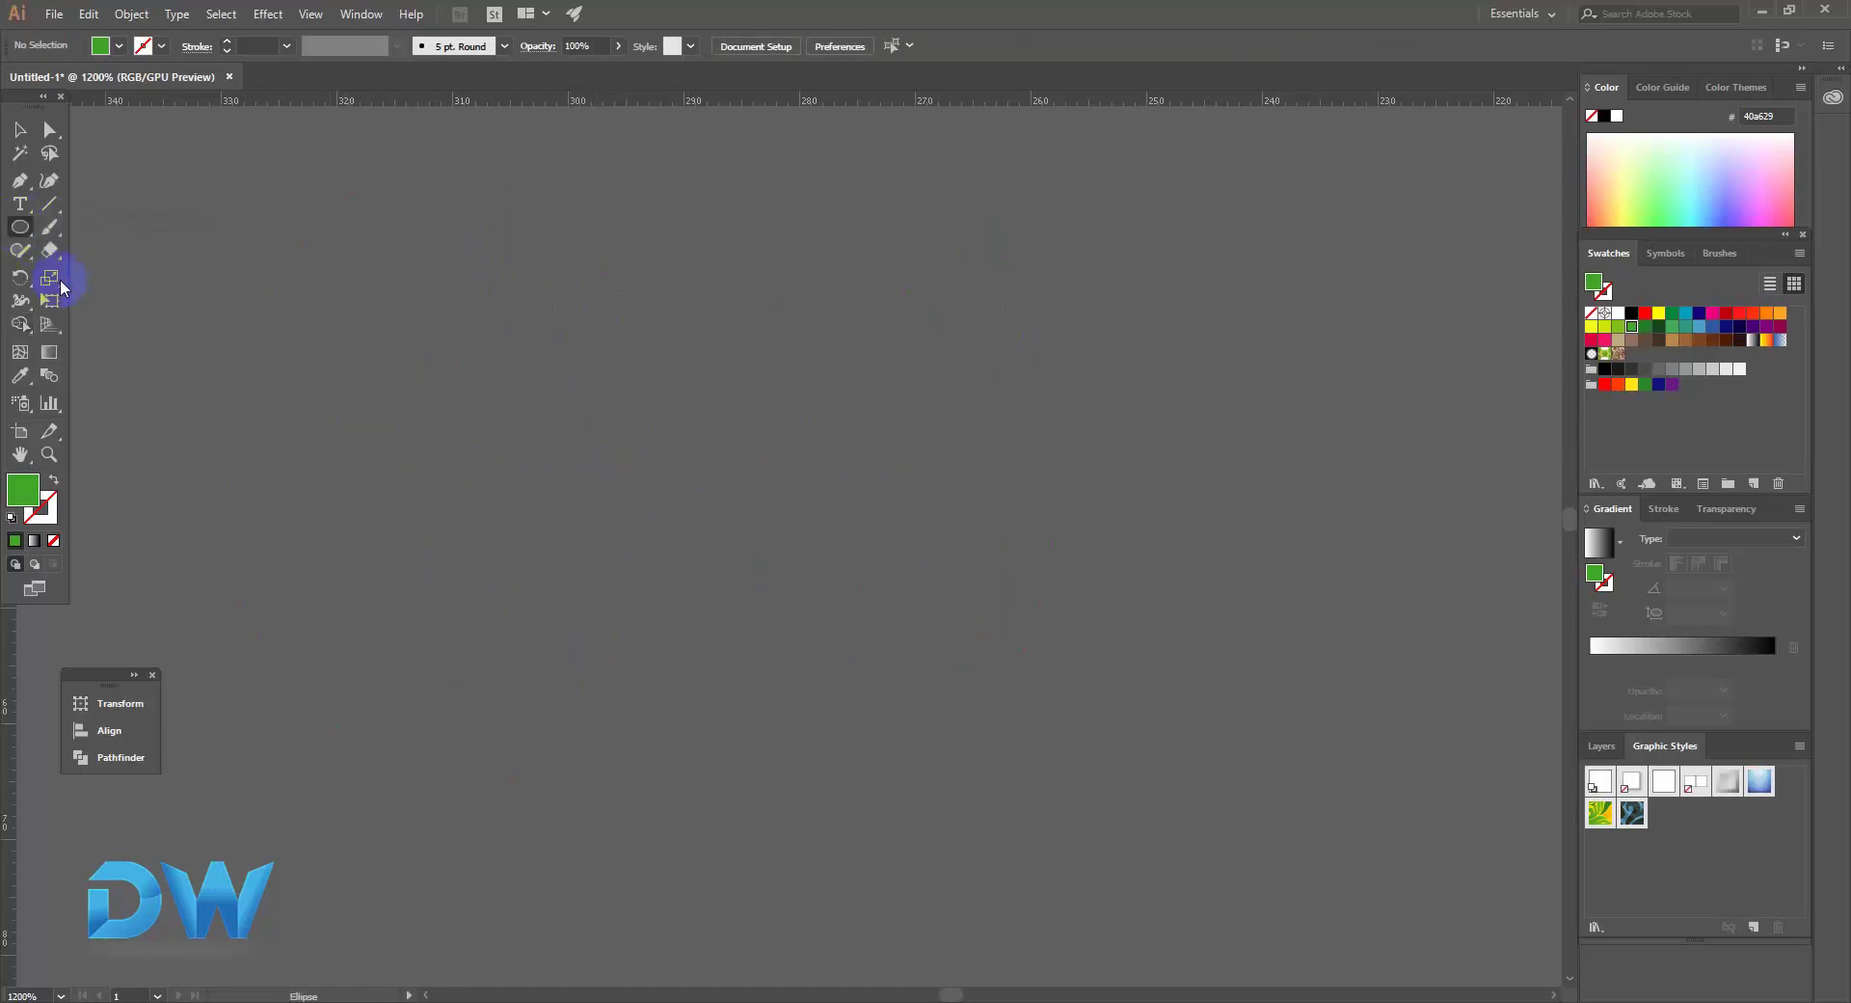
left_click_drag(33, 231, 101, 301)
mouse_move(550, 330)
left_mouse_down()
mouse_move(690, 462)
mouse_move(749, 362)
left_mouse_up()
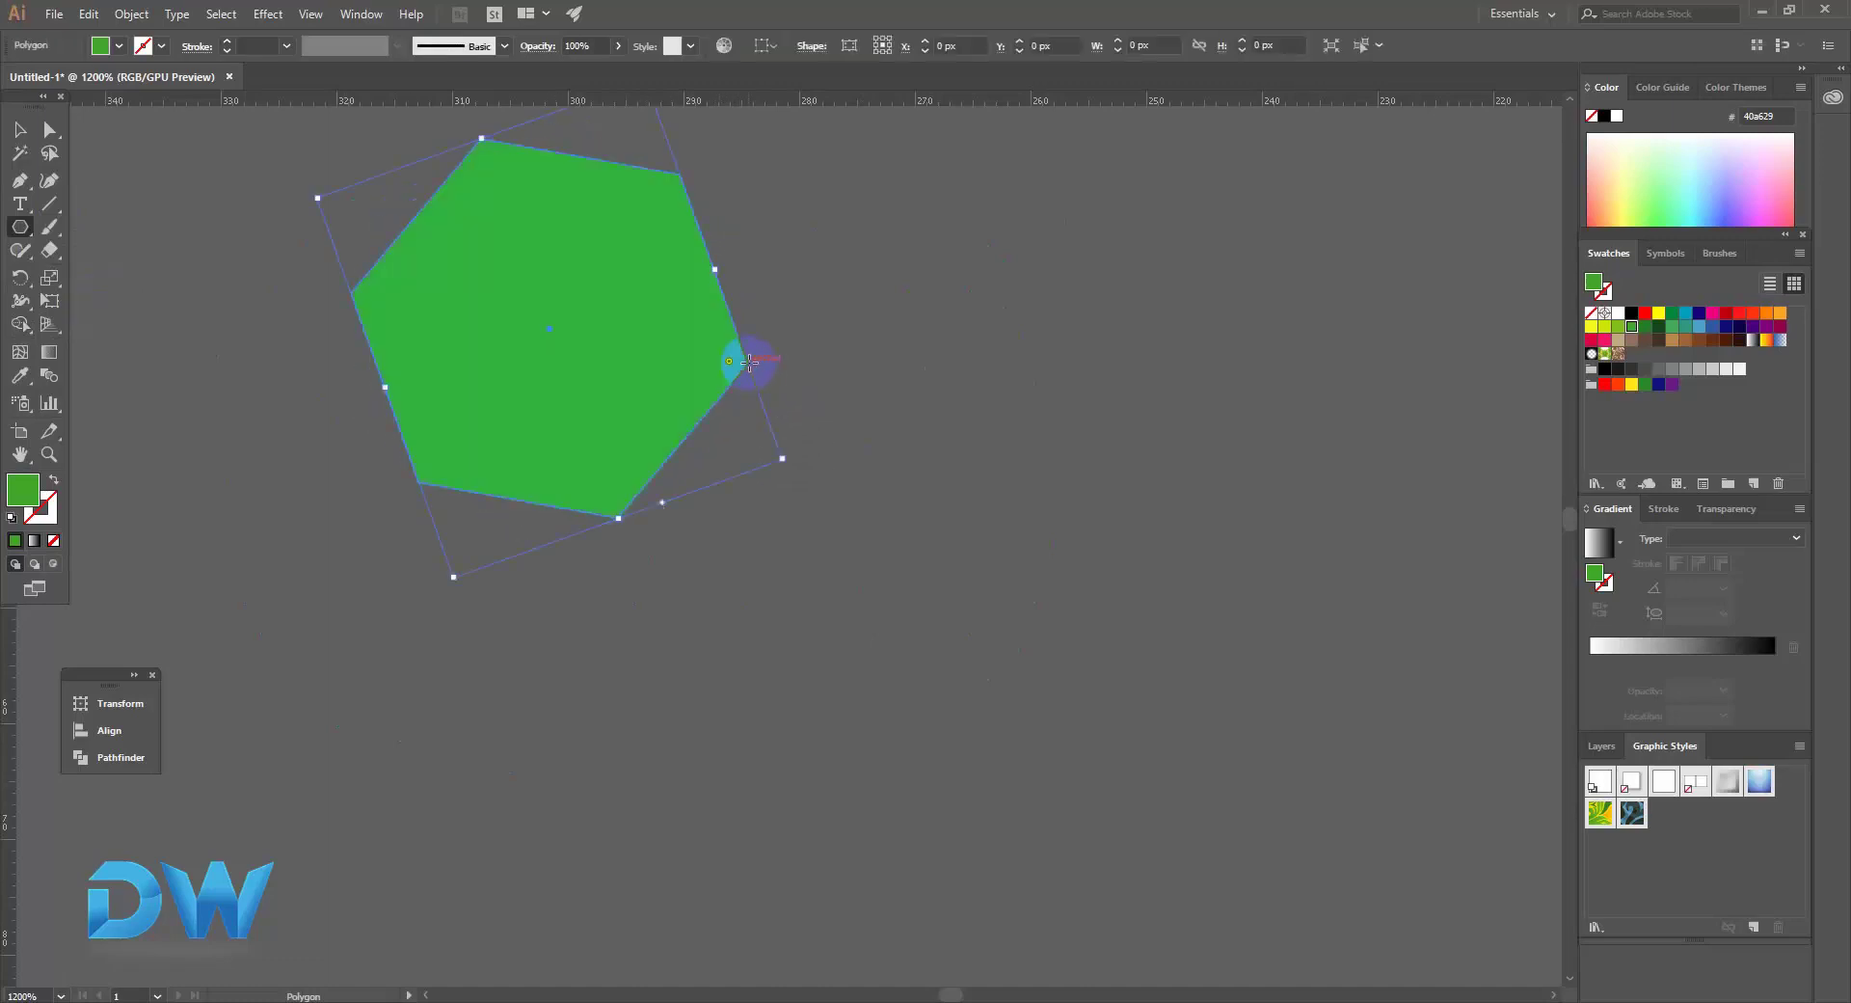
left_click_drag(563, 293, 582, 425)
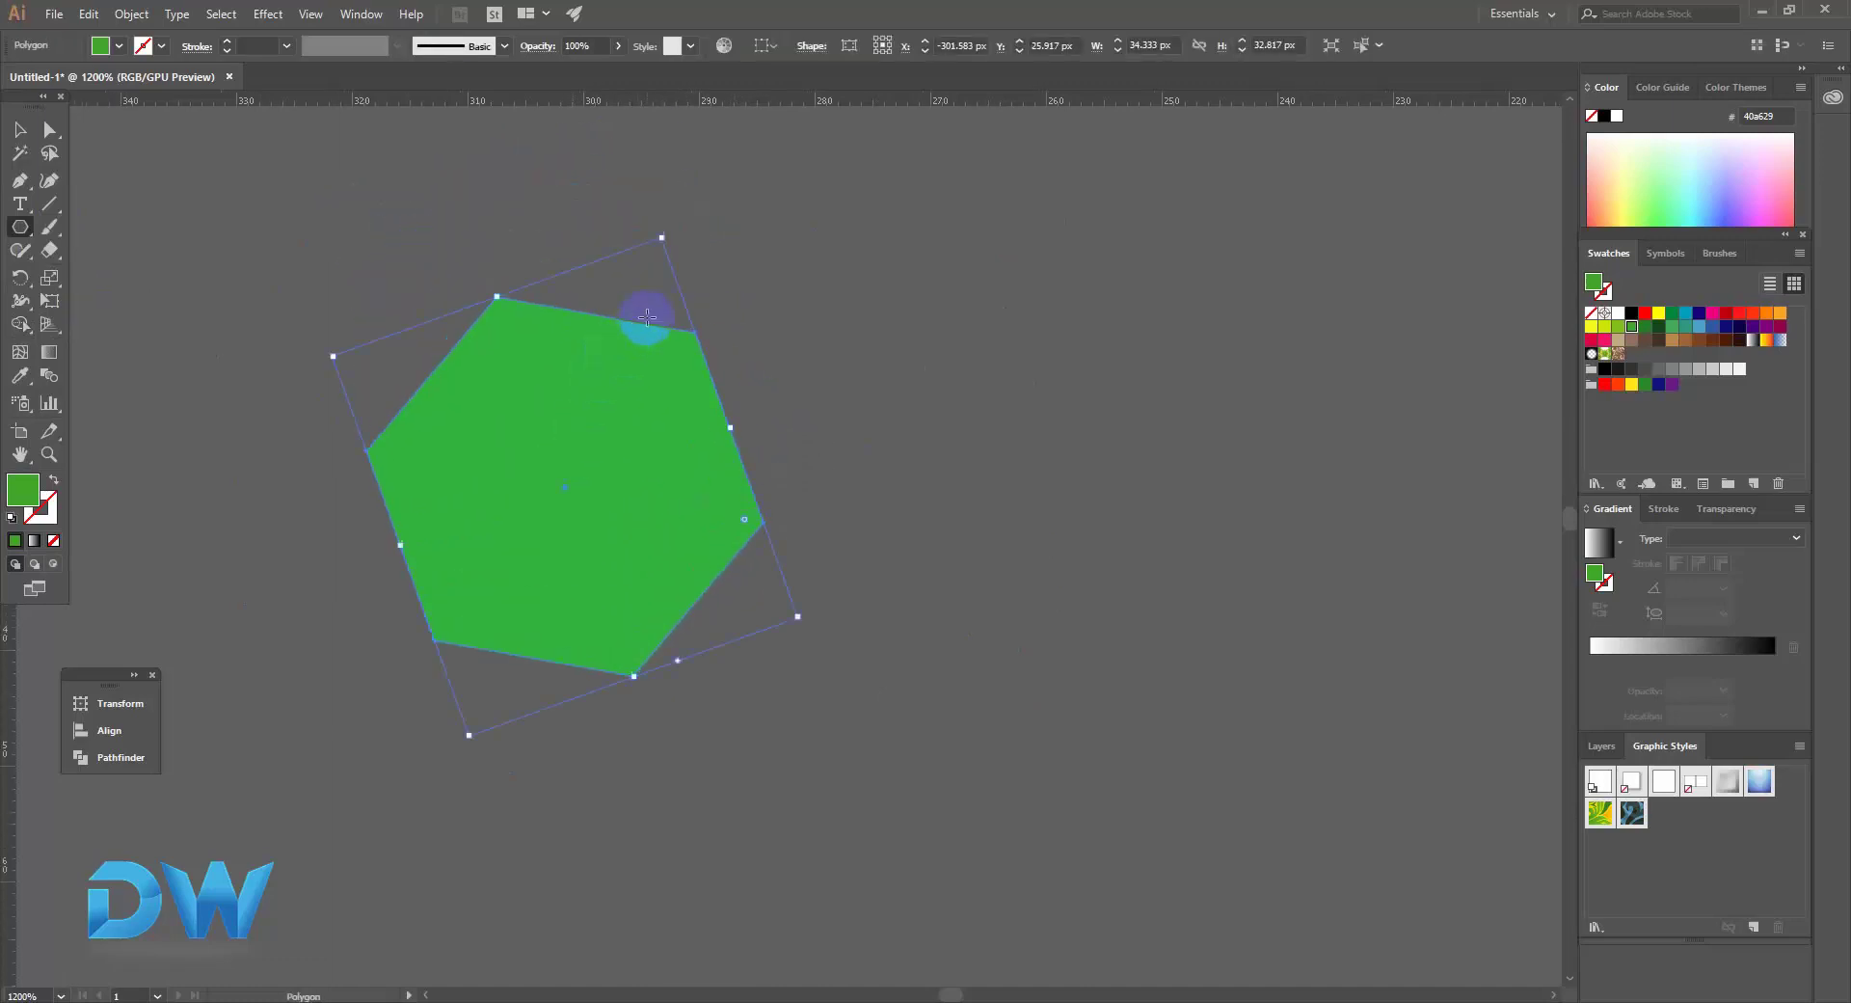
Copy the hexagon, paste it in front, fill it yellow, and shrink it about its centre.
left_click(88, 14)
left_click(133, 117)
left_click(85, 14)
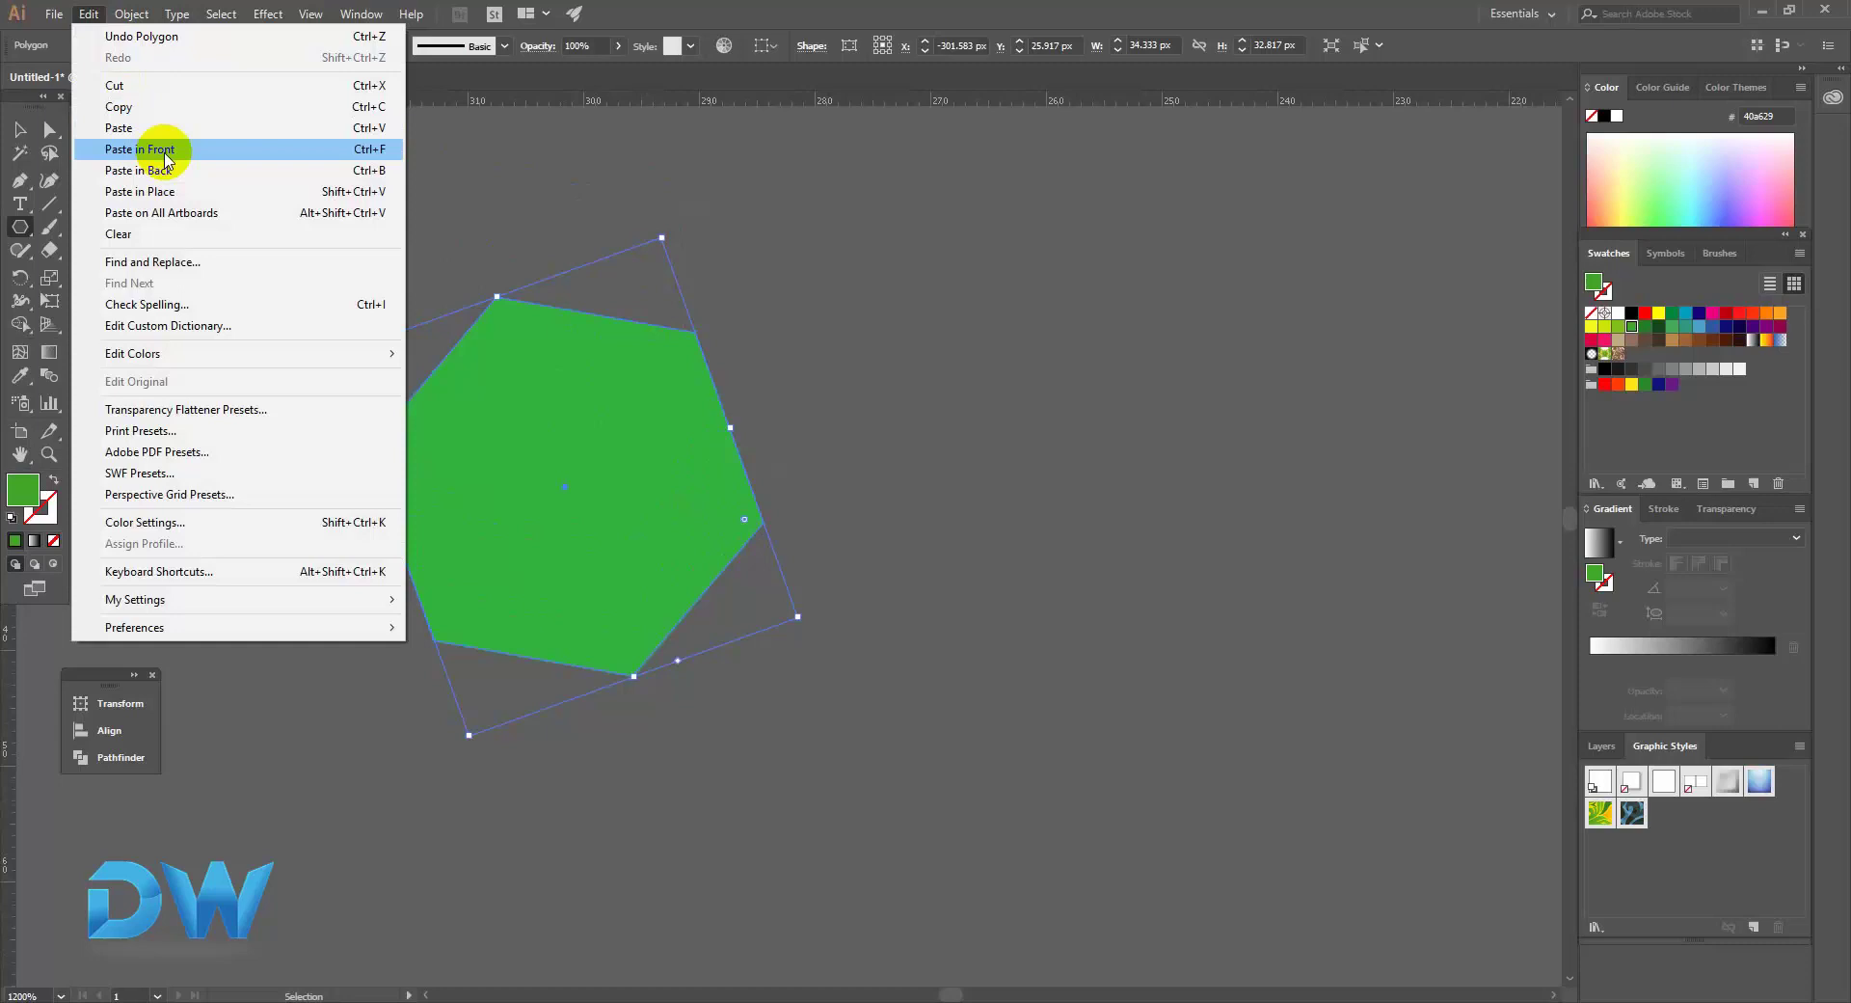
left_click(164, 154)
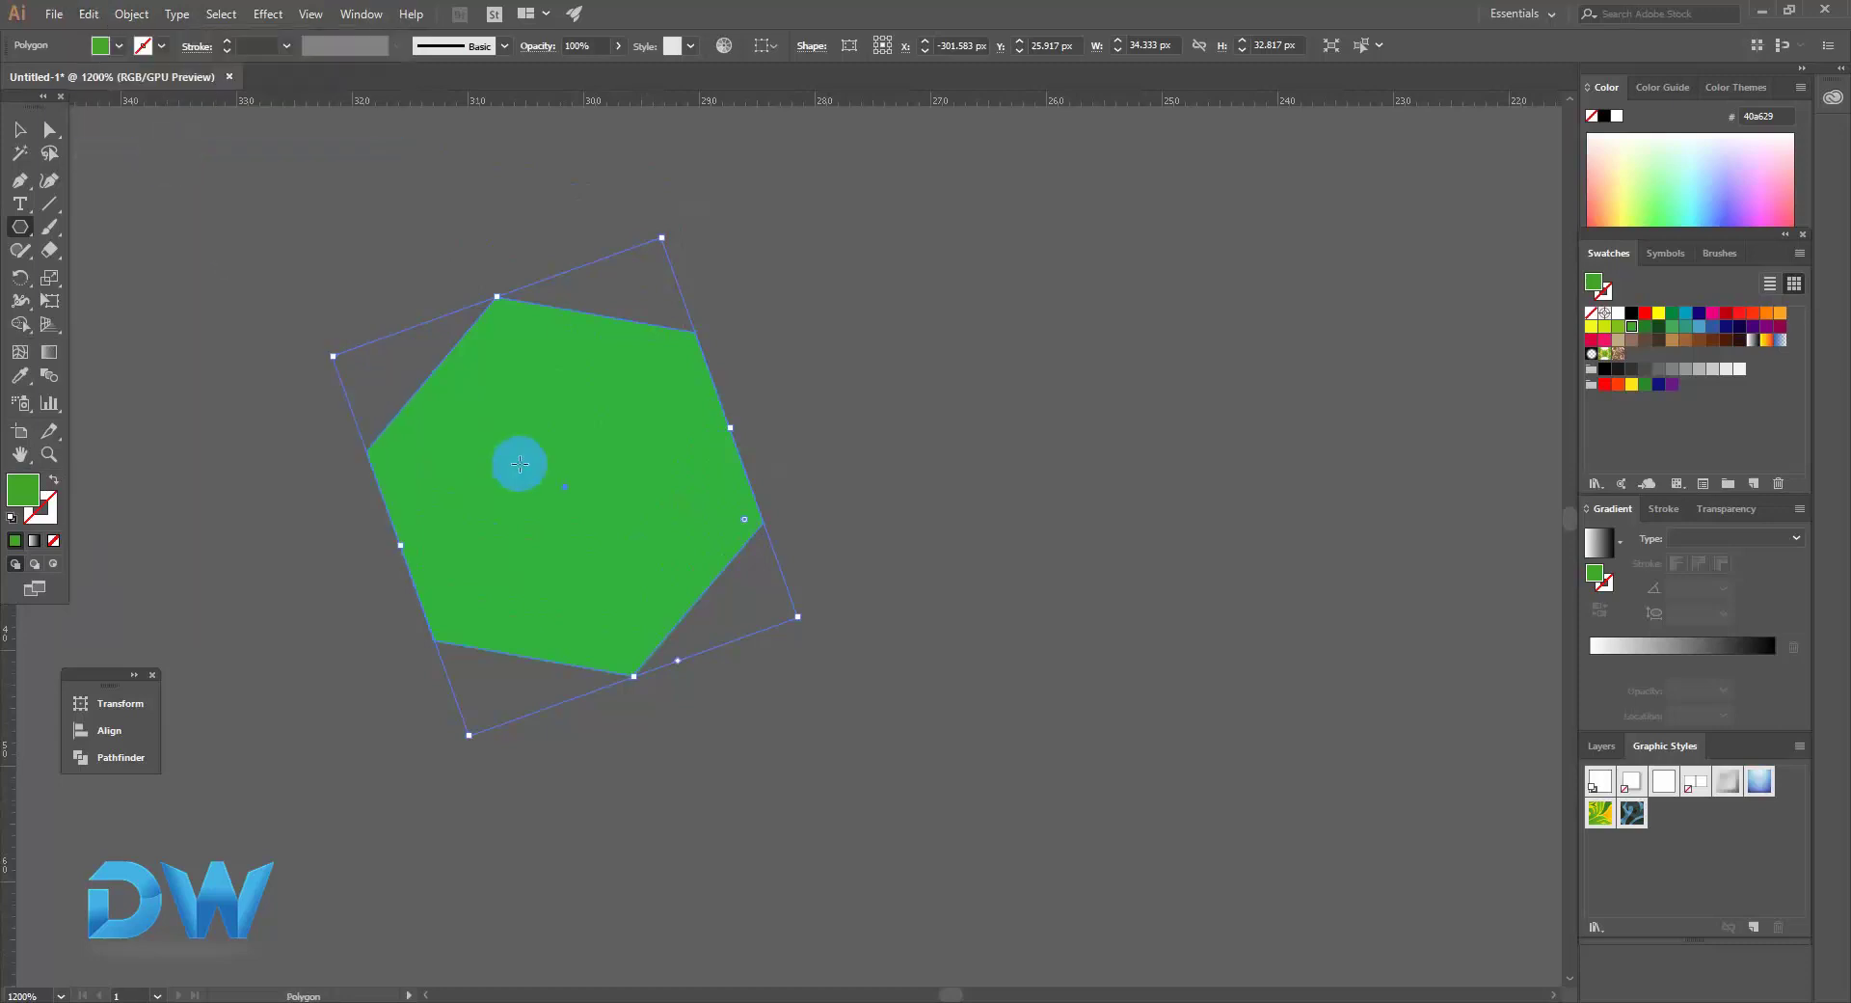
left_click(1659, 313)
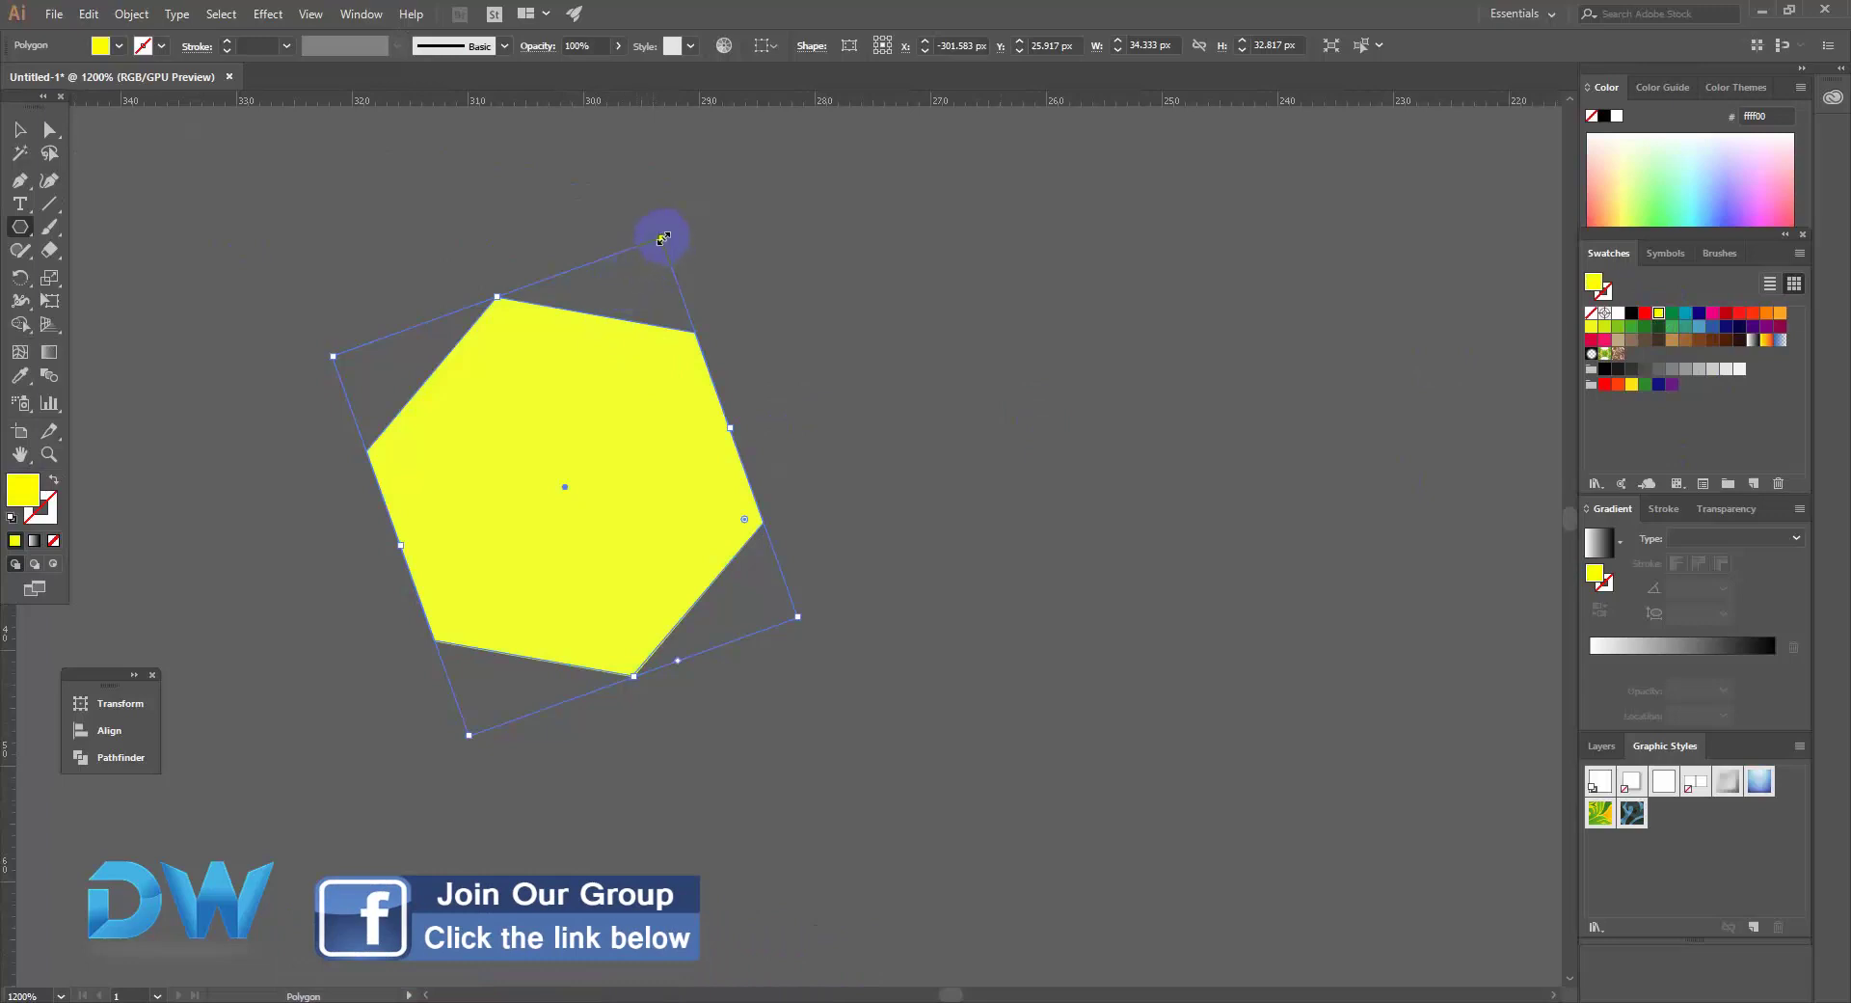
left_click_drag(663, 237, 631, 310)
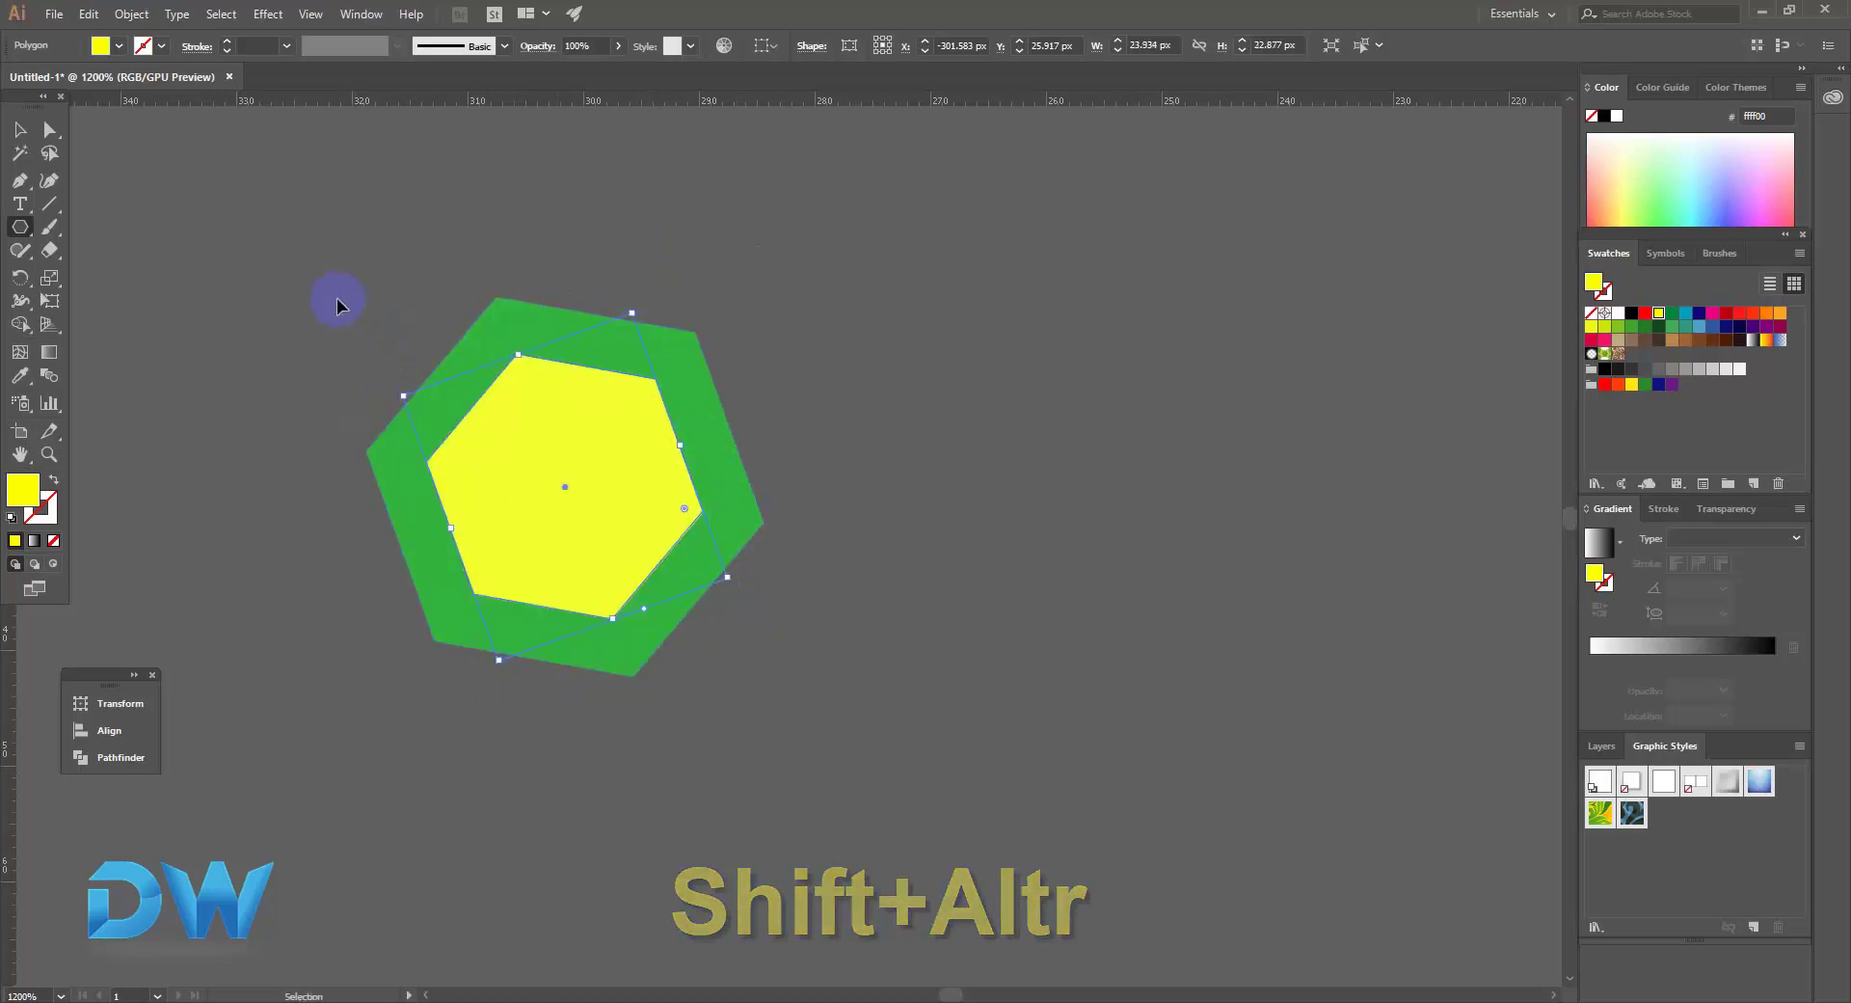
Select both hexagons and delete the inner yellow hexagon region with Shape Builder.
key("ctrl+a")
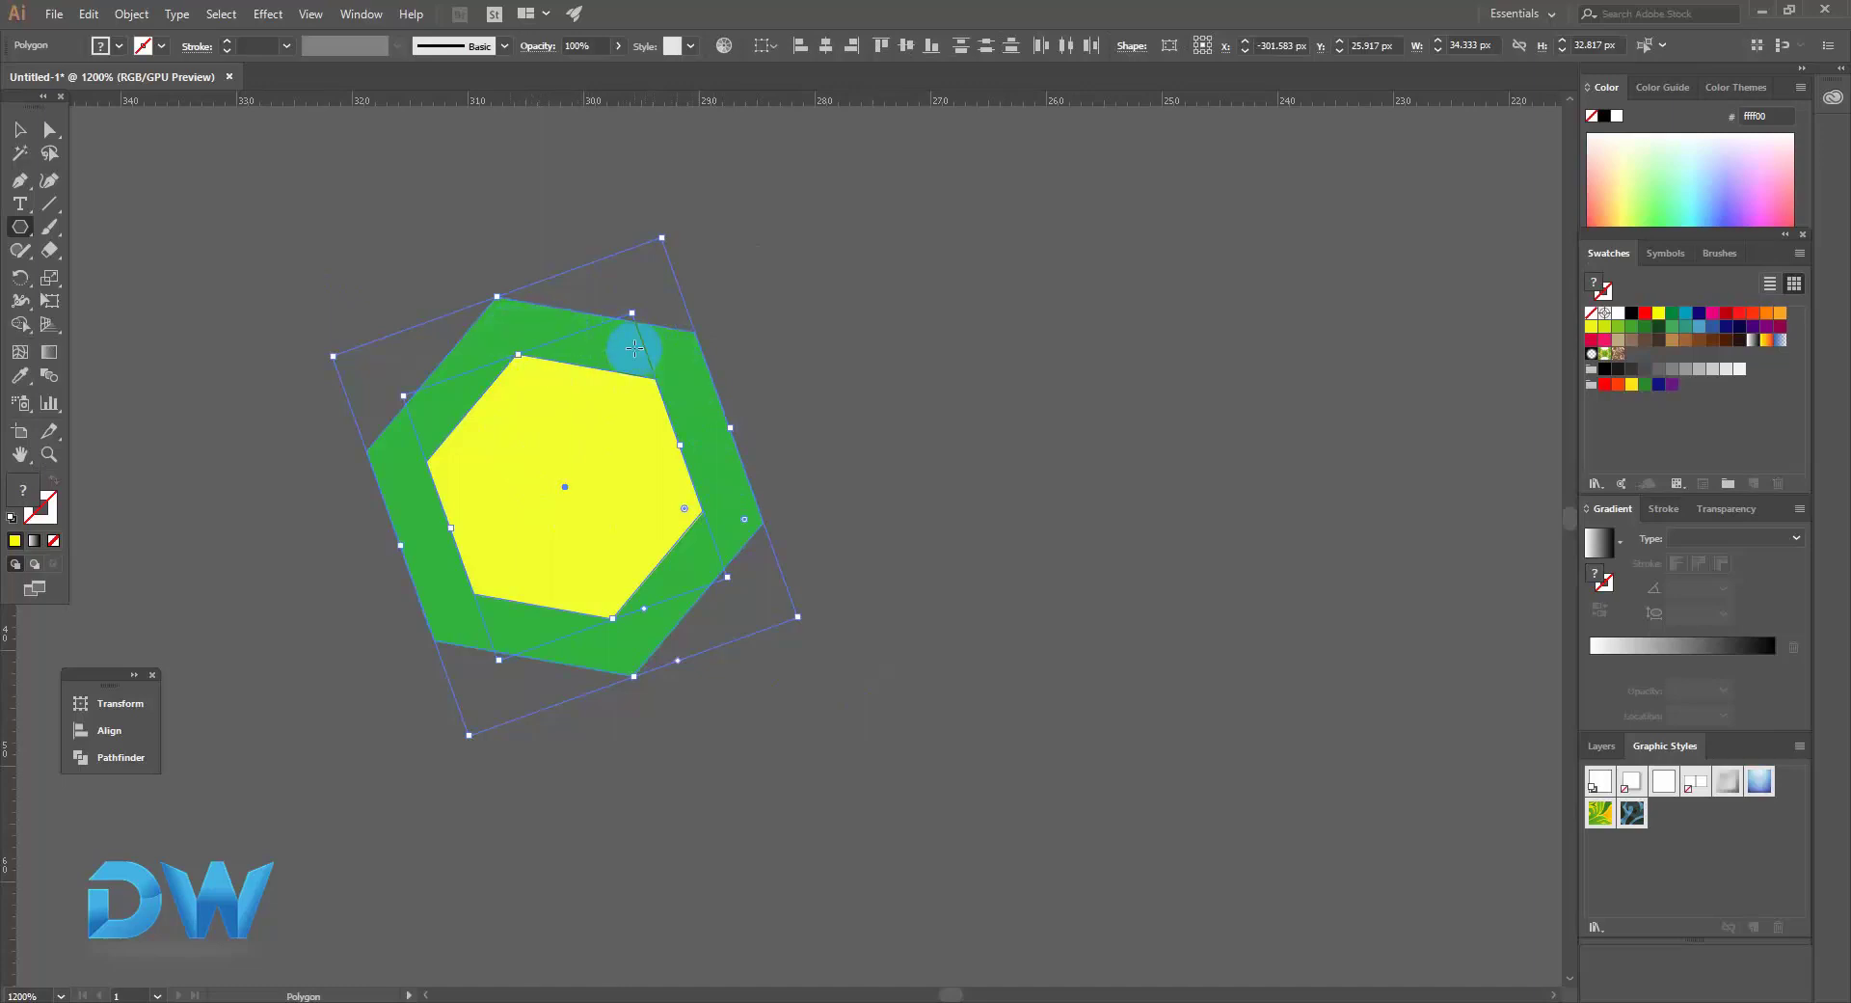
left_click(21, 300)
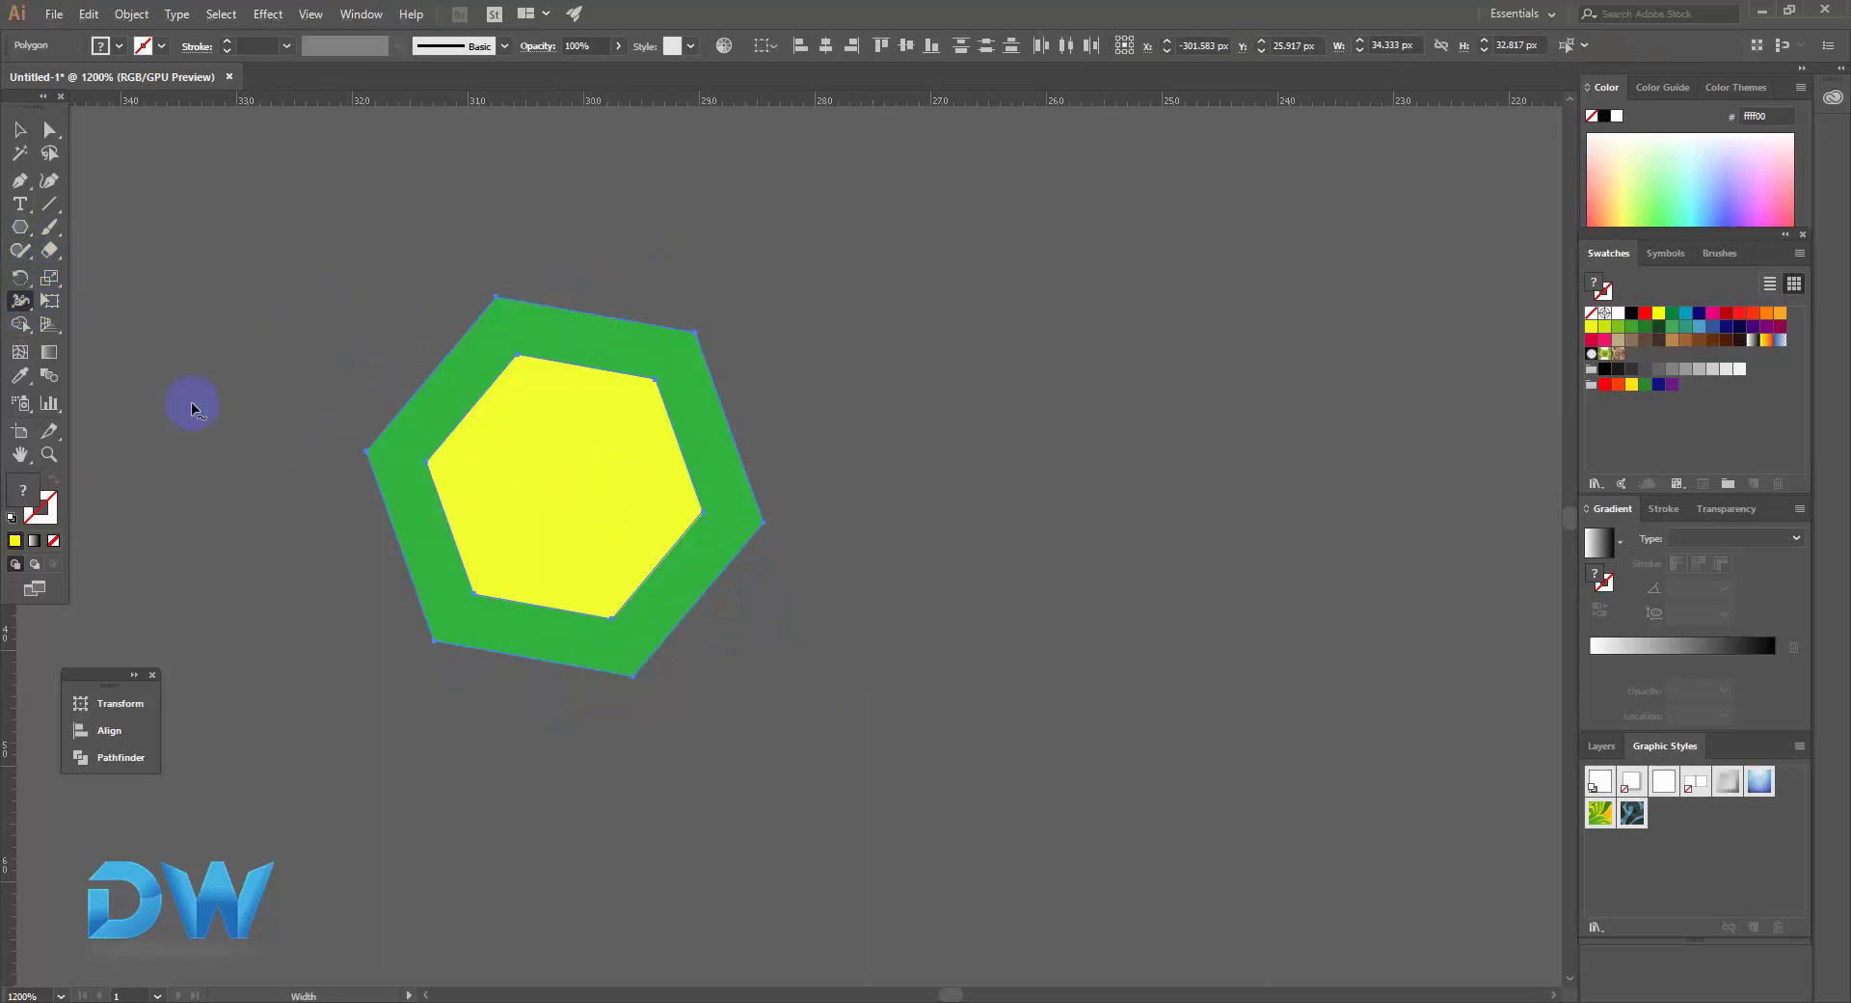
left_click(20, 325)
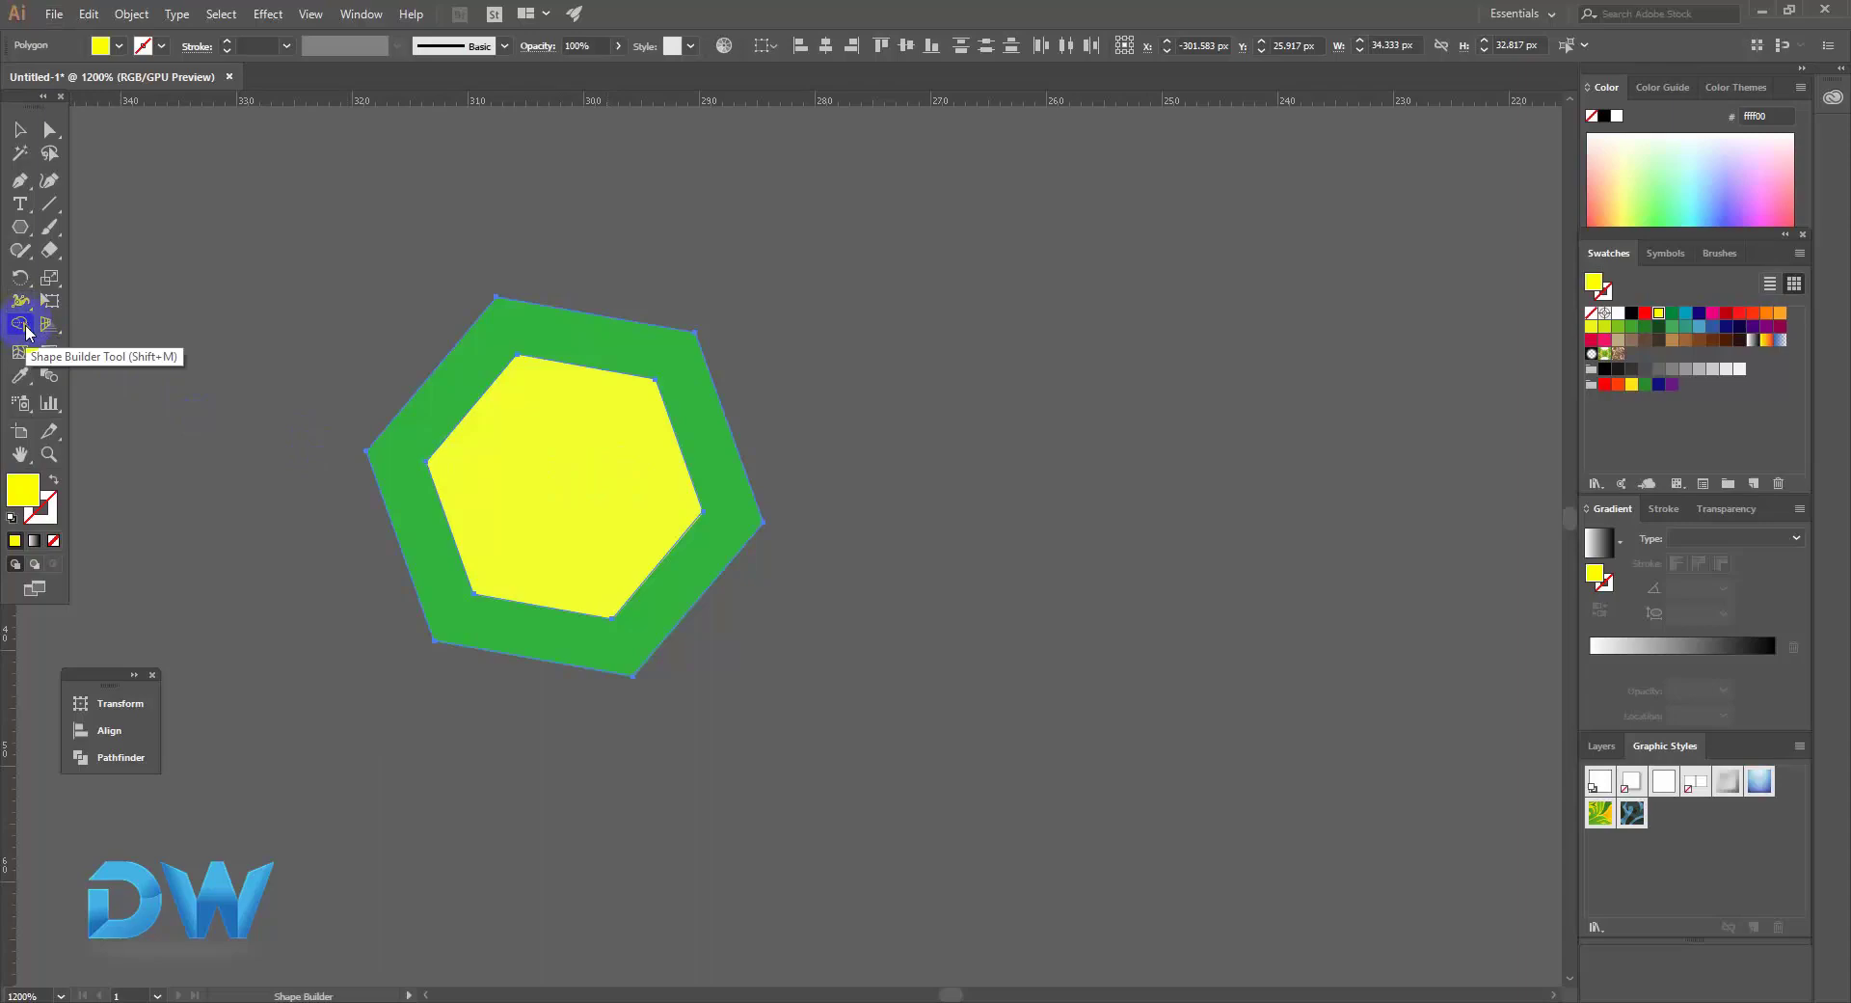
left_click(595, 479, "alt")
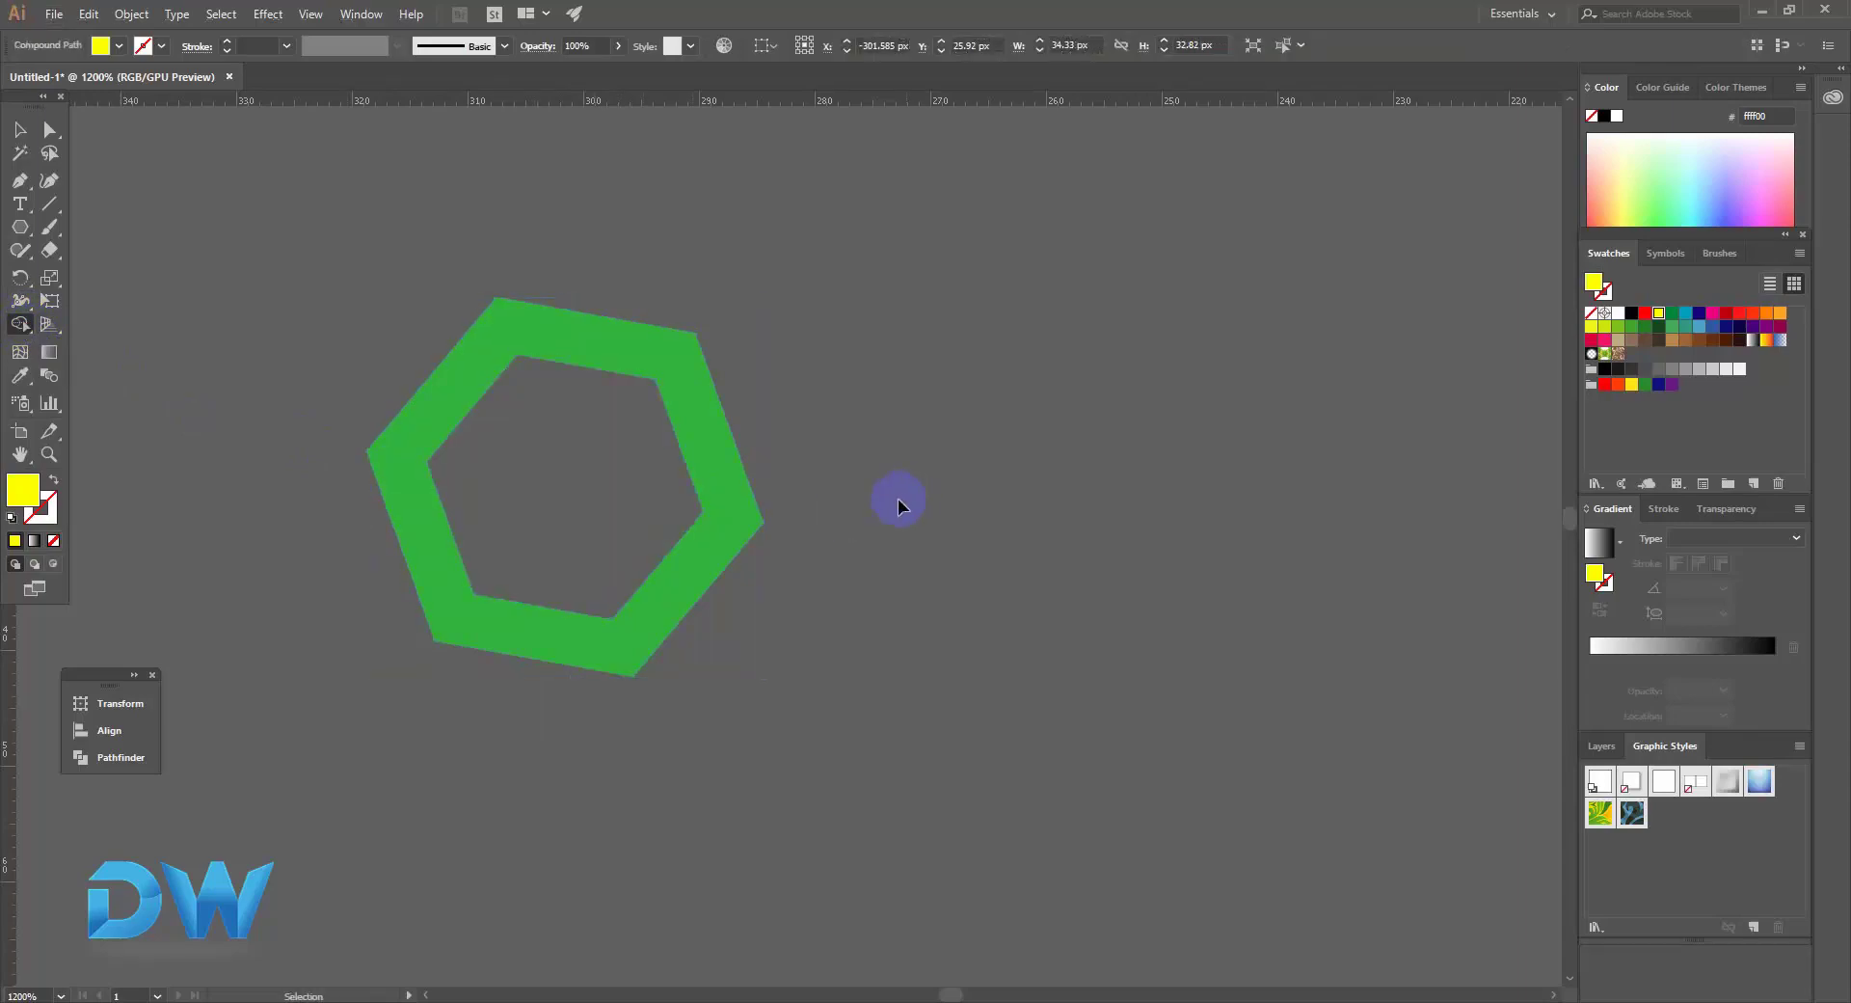
left_click(893, 500)
Move the green hexagon ring to the right and pan to recentre it.
left_click_drag(725, 482, 1137, 507)
left_click(1205, 686)
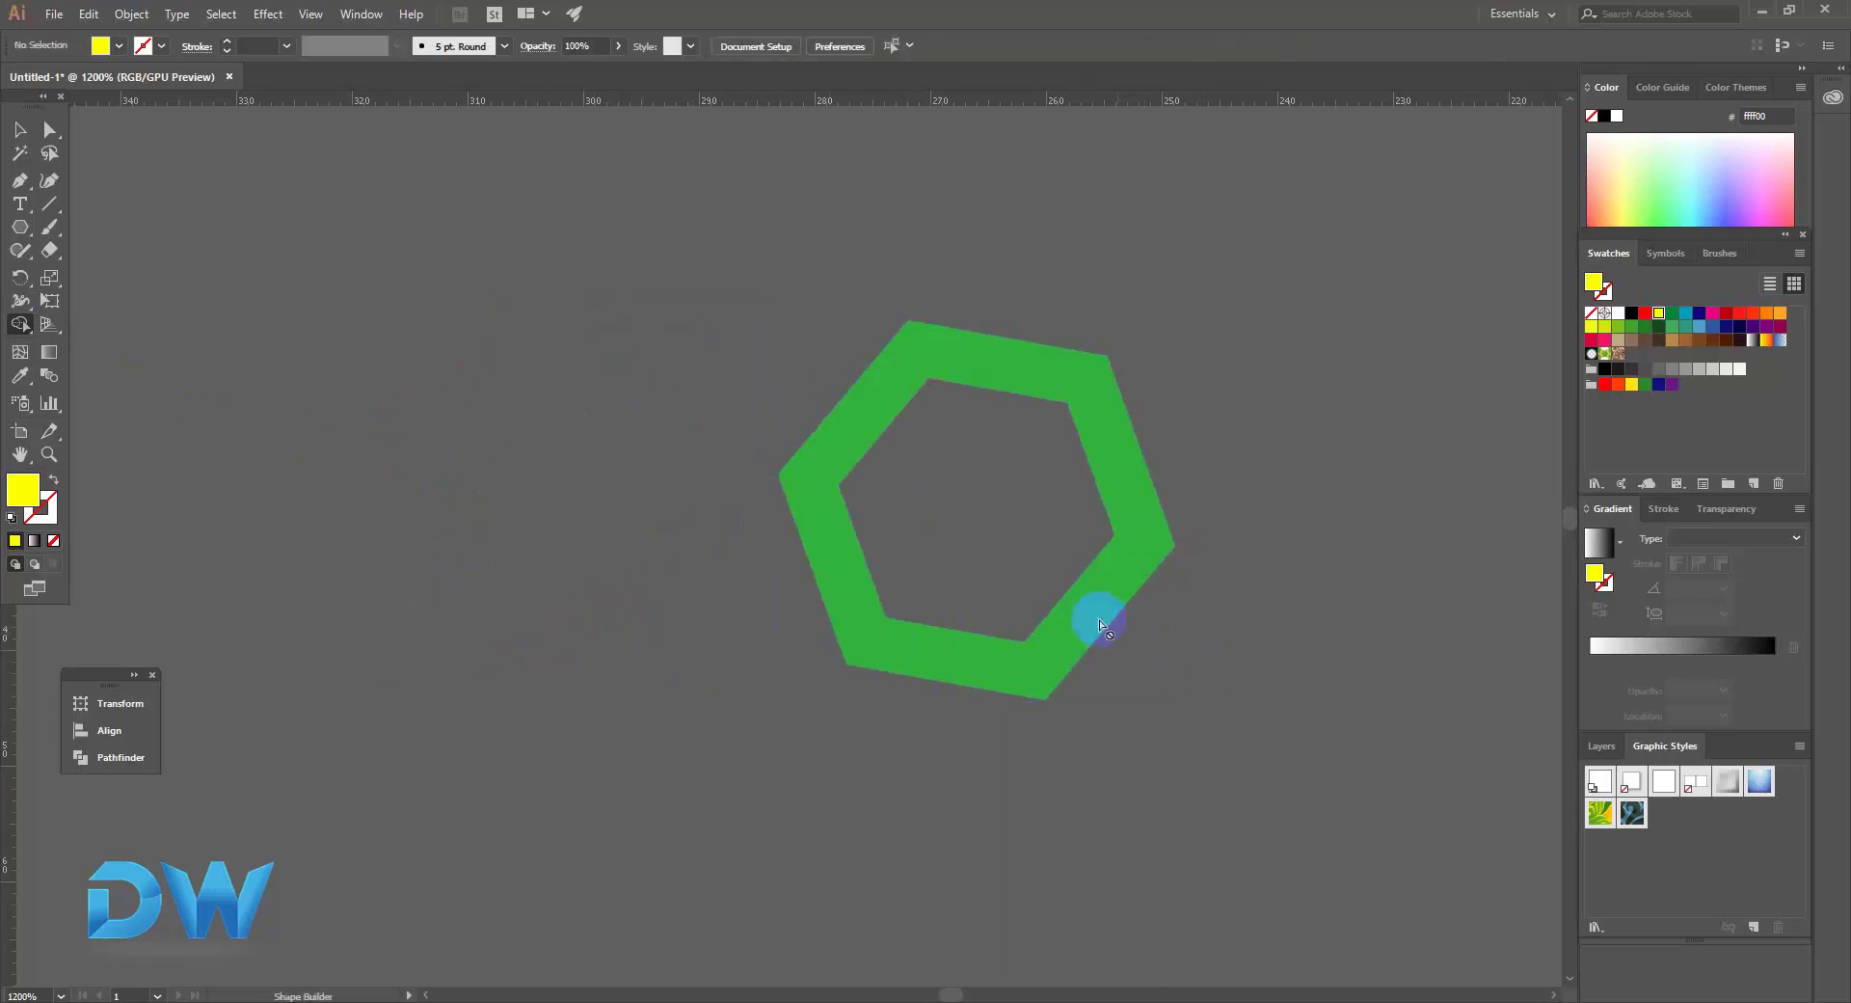
left_click_drag(1000, 612, 786, 562)
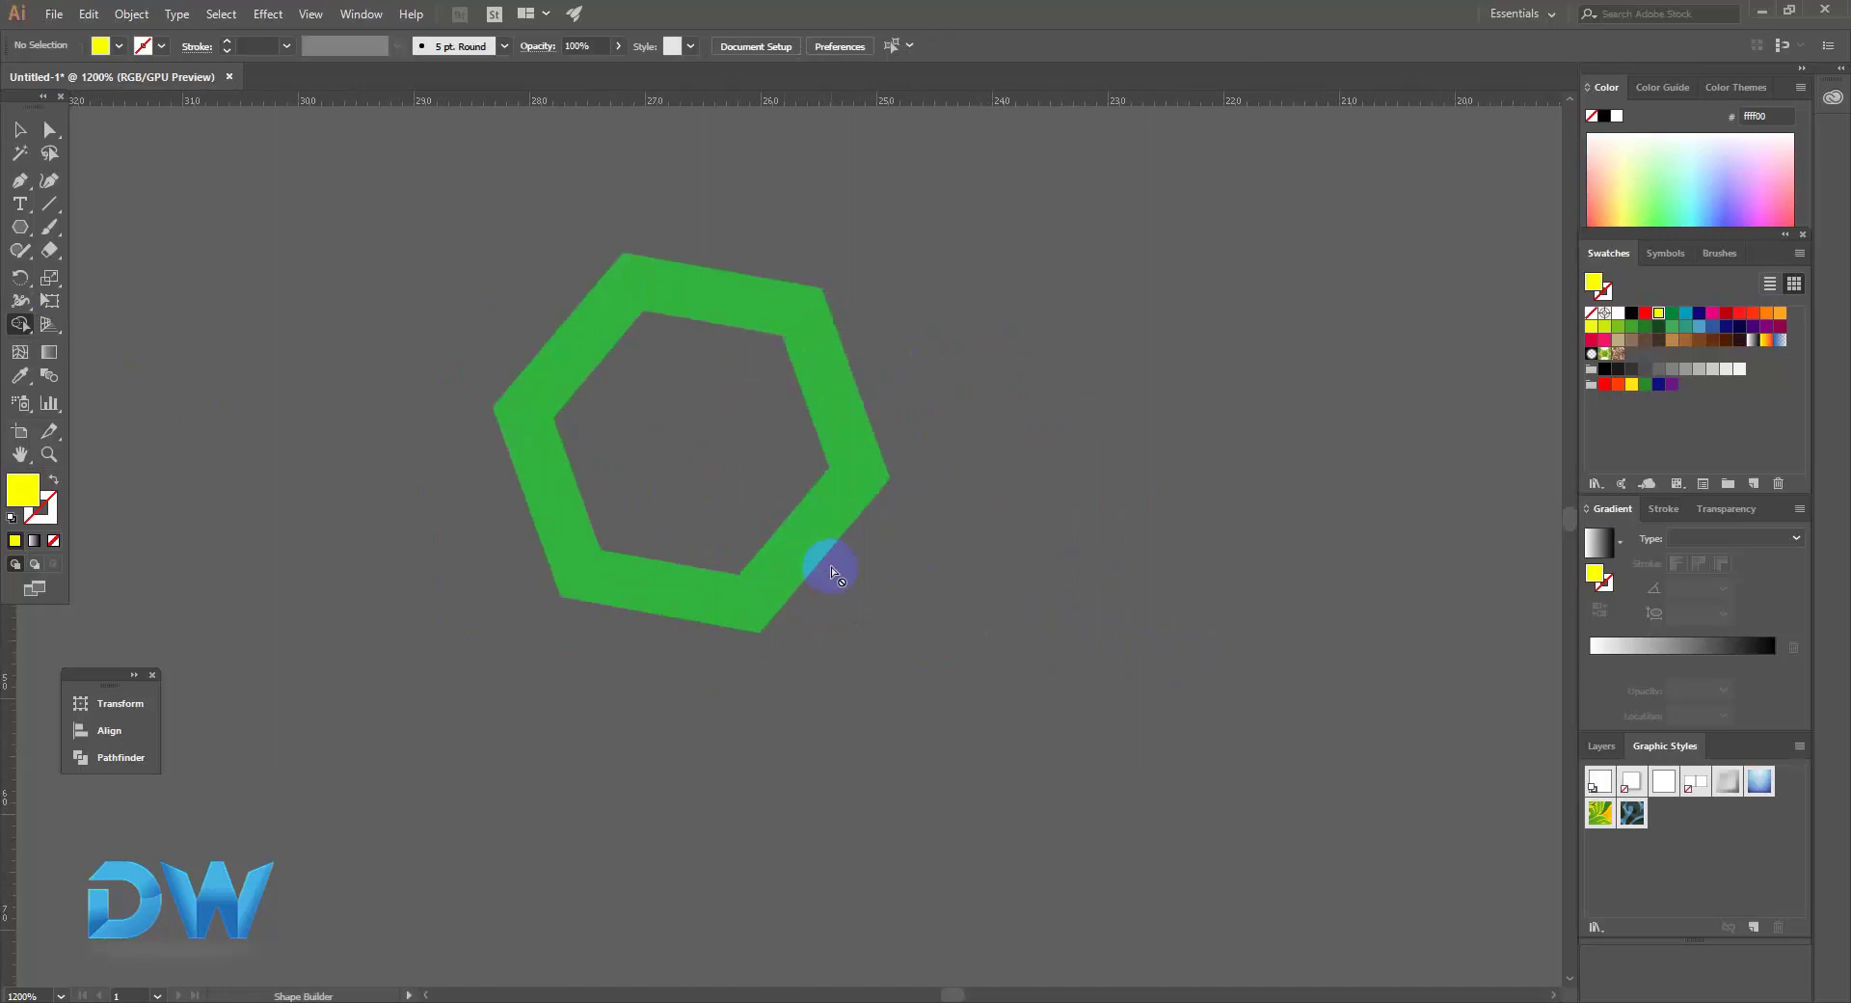
key("ctrl")
Draw a rectangle off the ring's right side and nudge it against the hexagon.
left_click_drag(19, 227, 58, 227)
left_click_drag(1113, 580, 858, 448)
left_click_drag(909, 533, 888, 493)
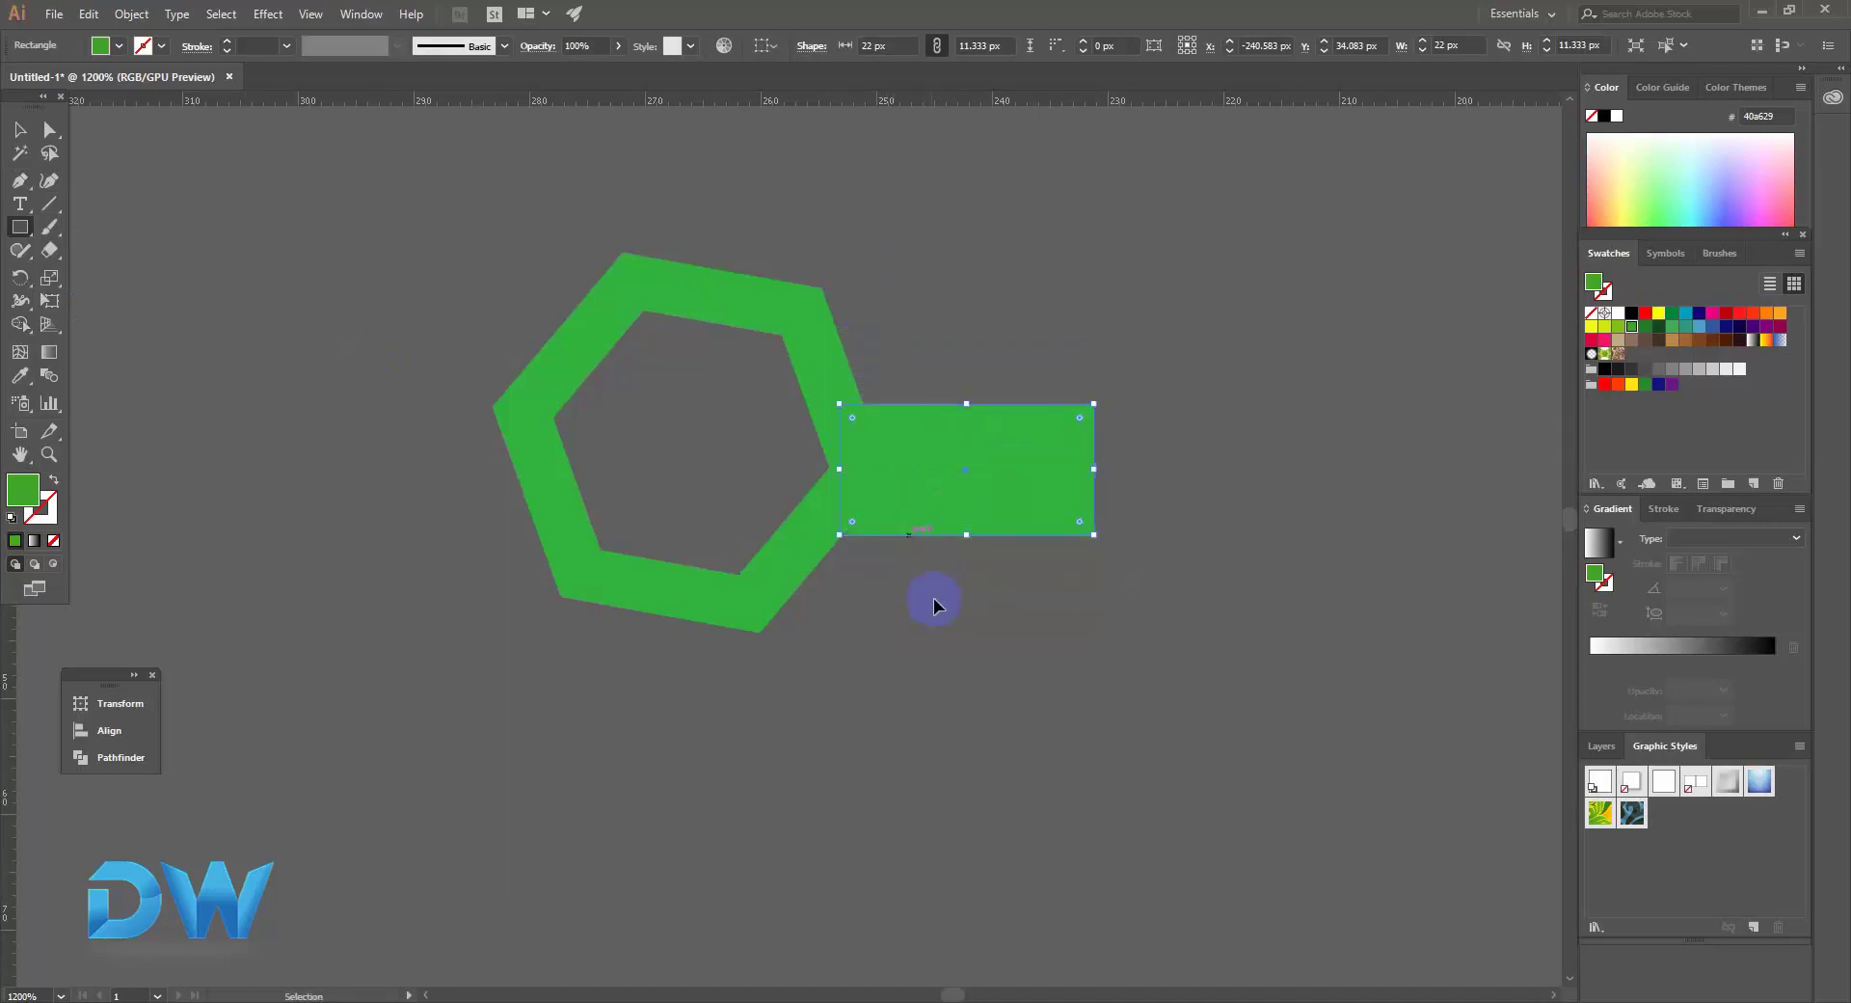
left_click(935, 599)
Delete the hexagon ring and rectangle, leaving the canvas empty.
left_click(761, 469)
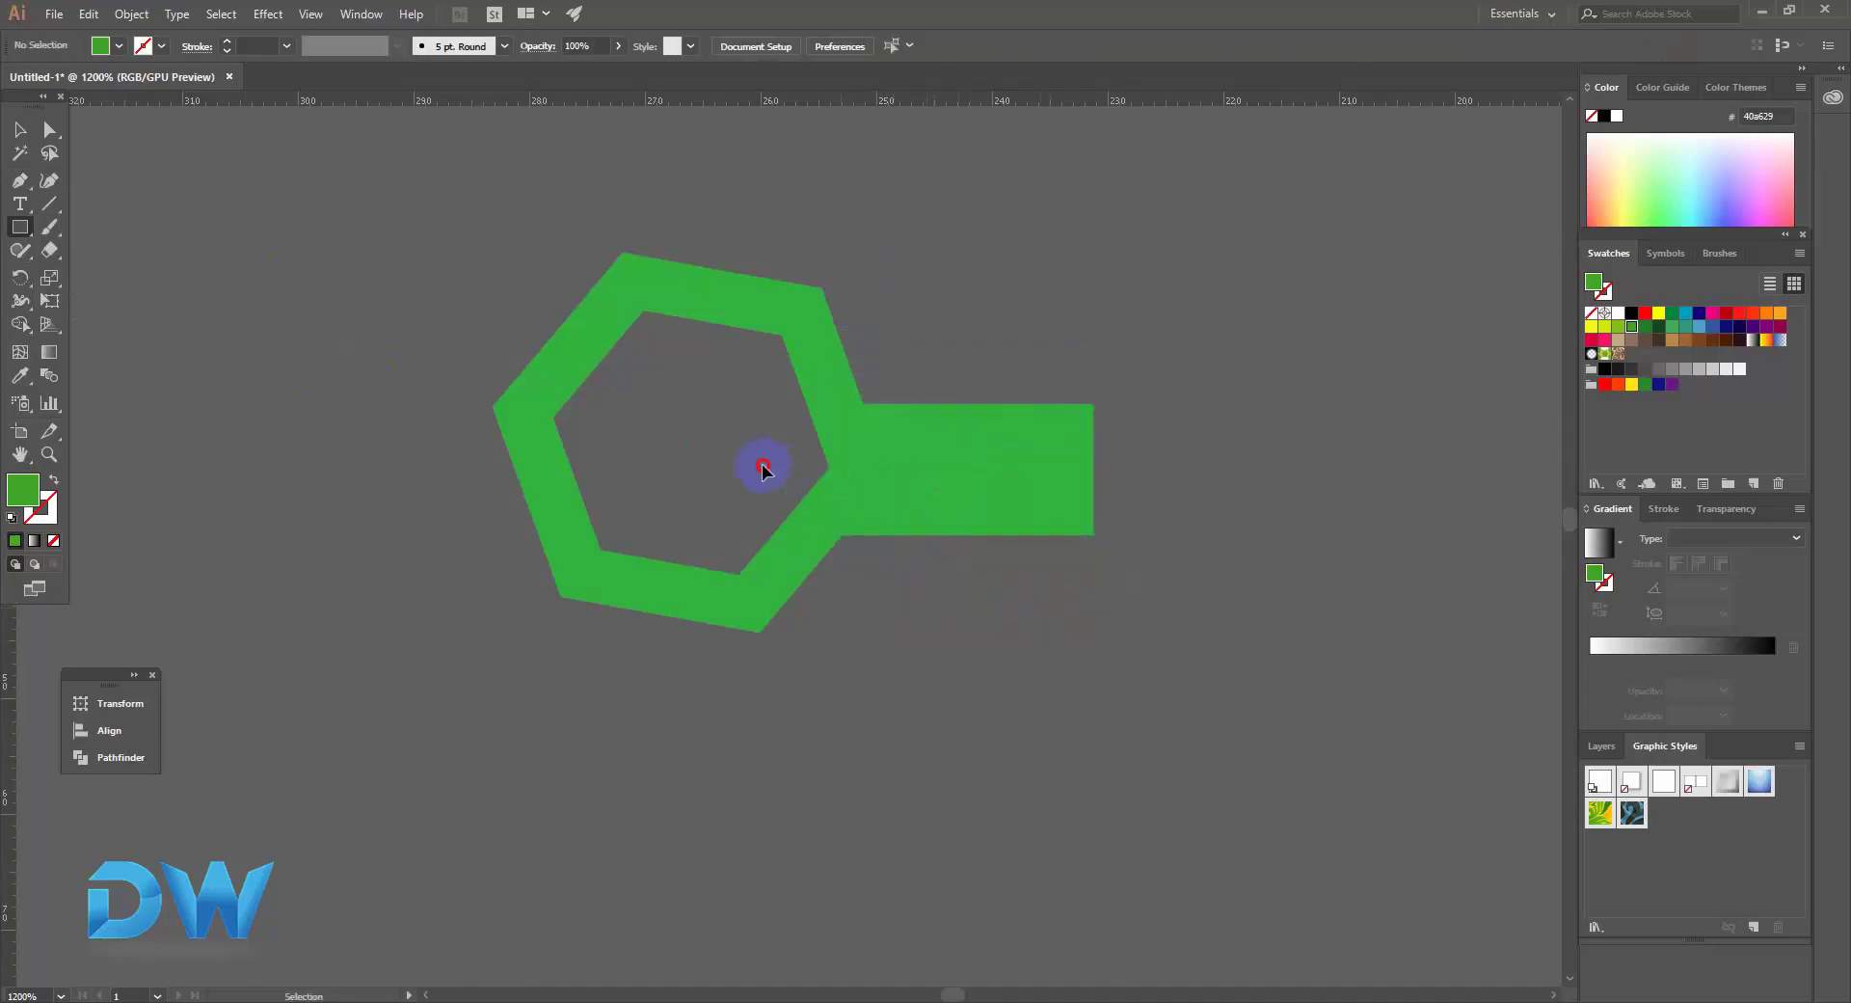
left_click(421, 297)
key("ctrl+z")
key("ctrl+z")
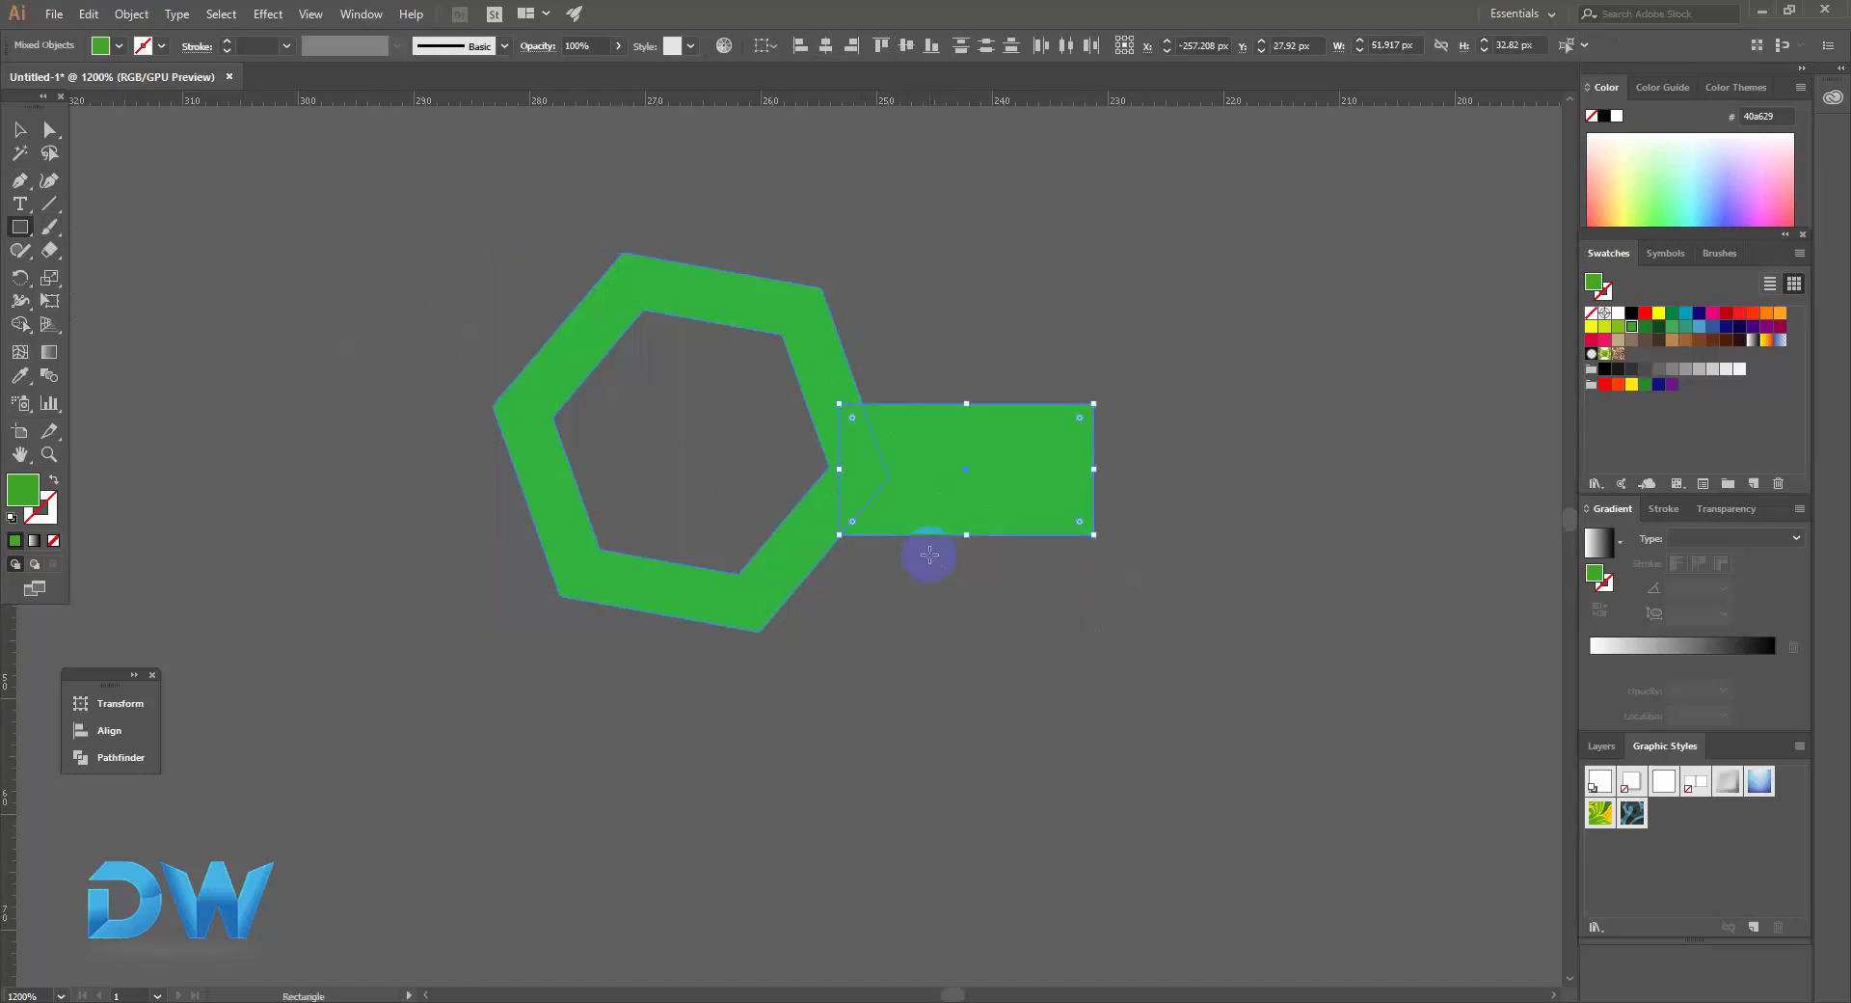
left_click(19, 228)
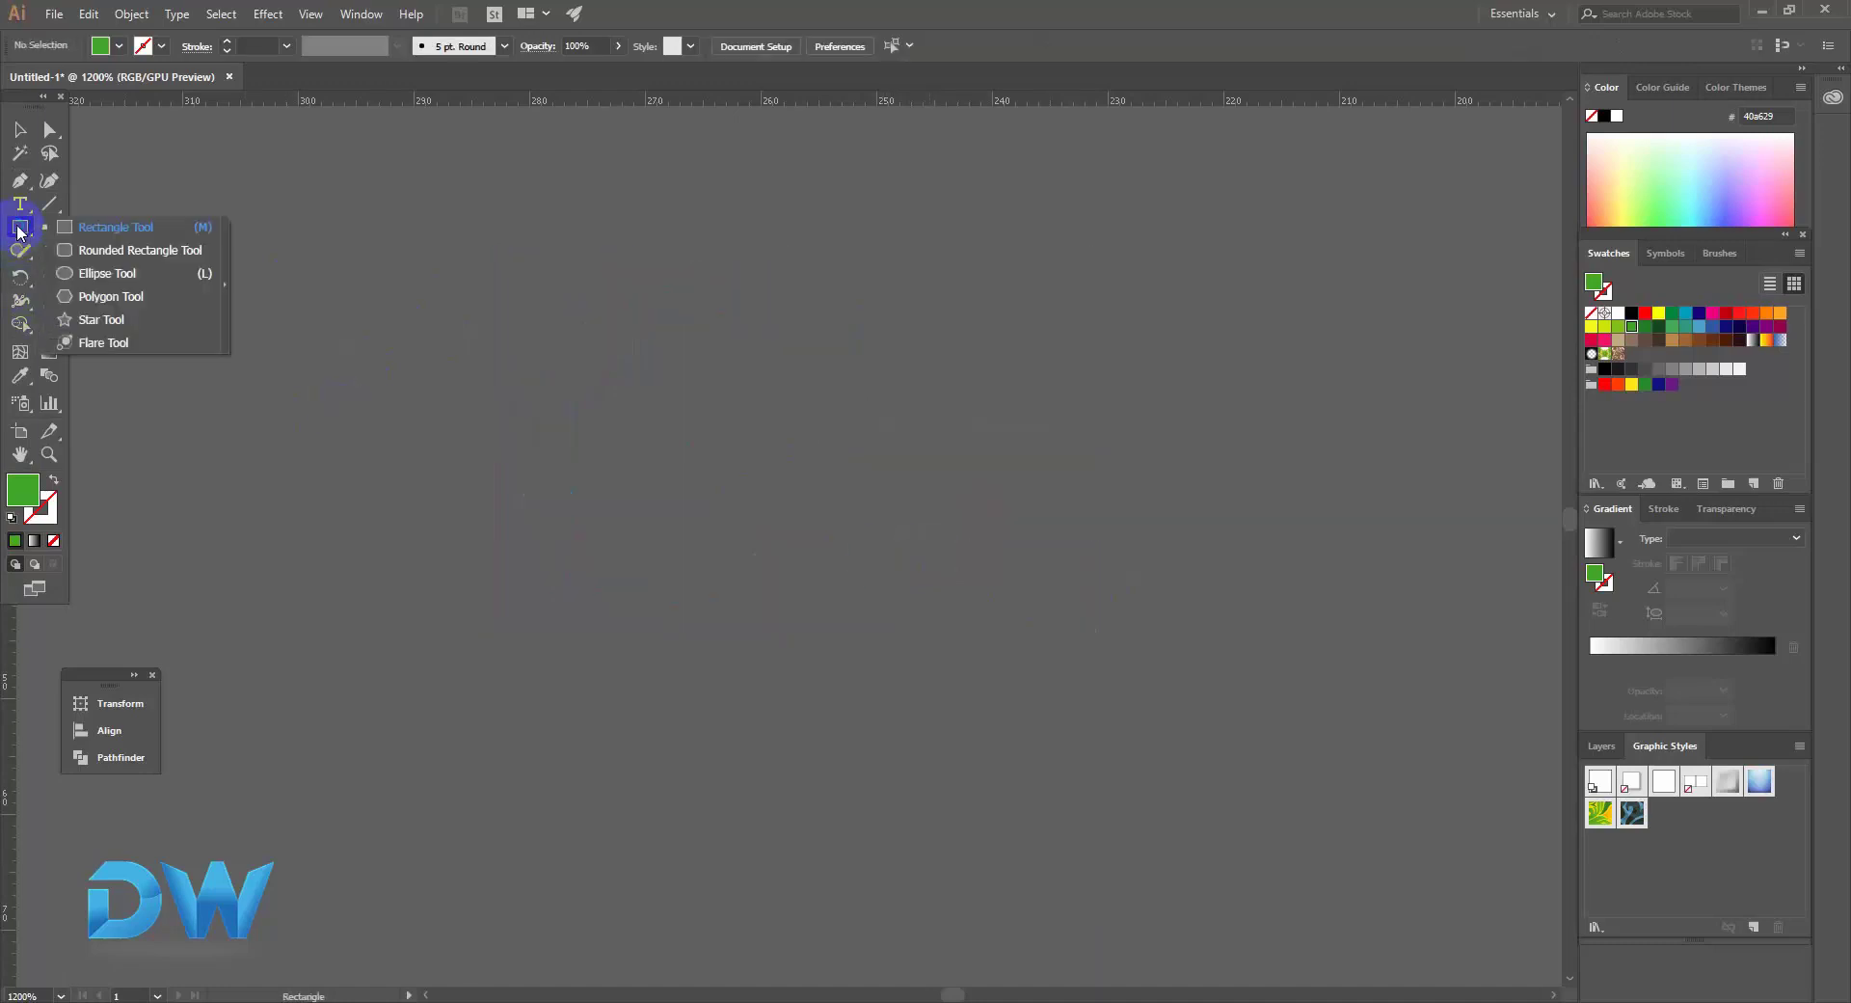
left_click(102, 273)
left_click_drag(290, 265, 514, 488)
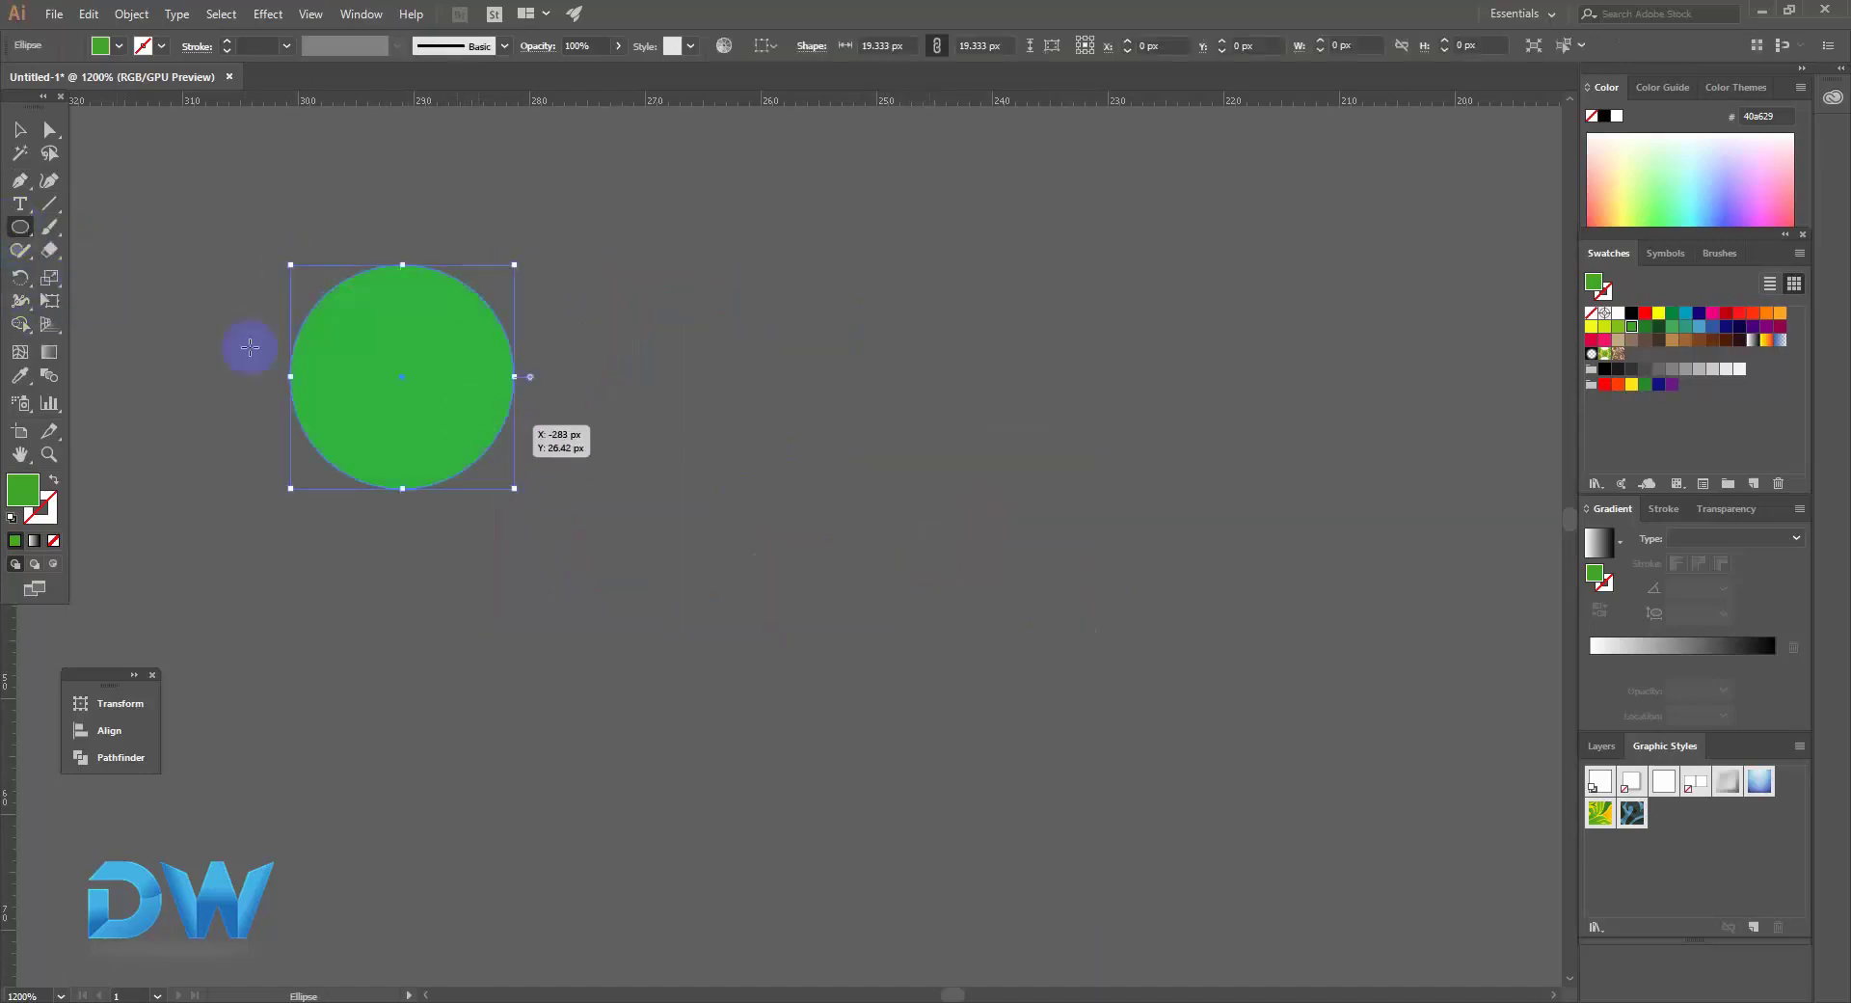
left_click(19, 228)
left_click(96, 215)
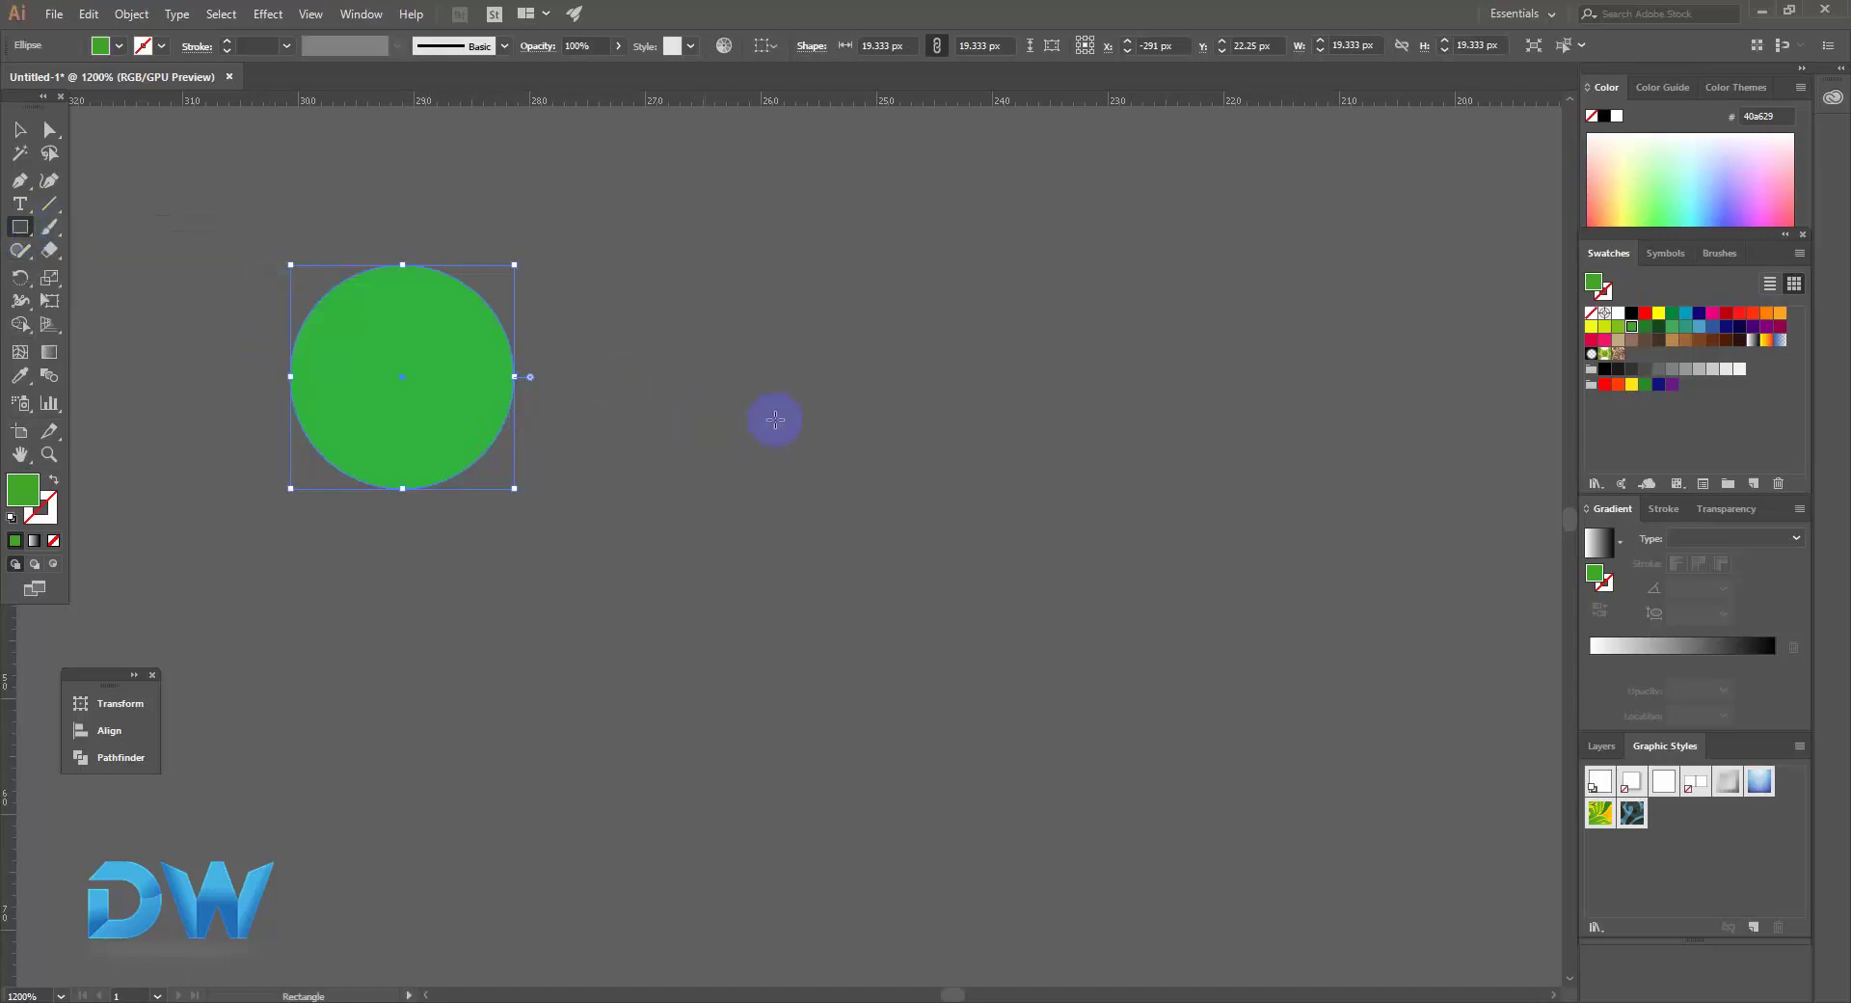
left_click_drag(878, 426, 476, 329)
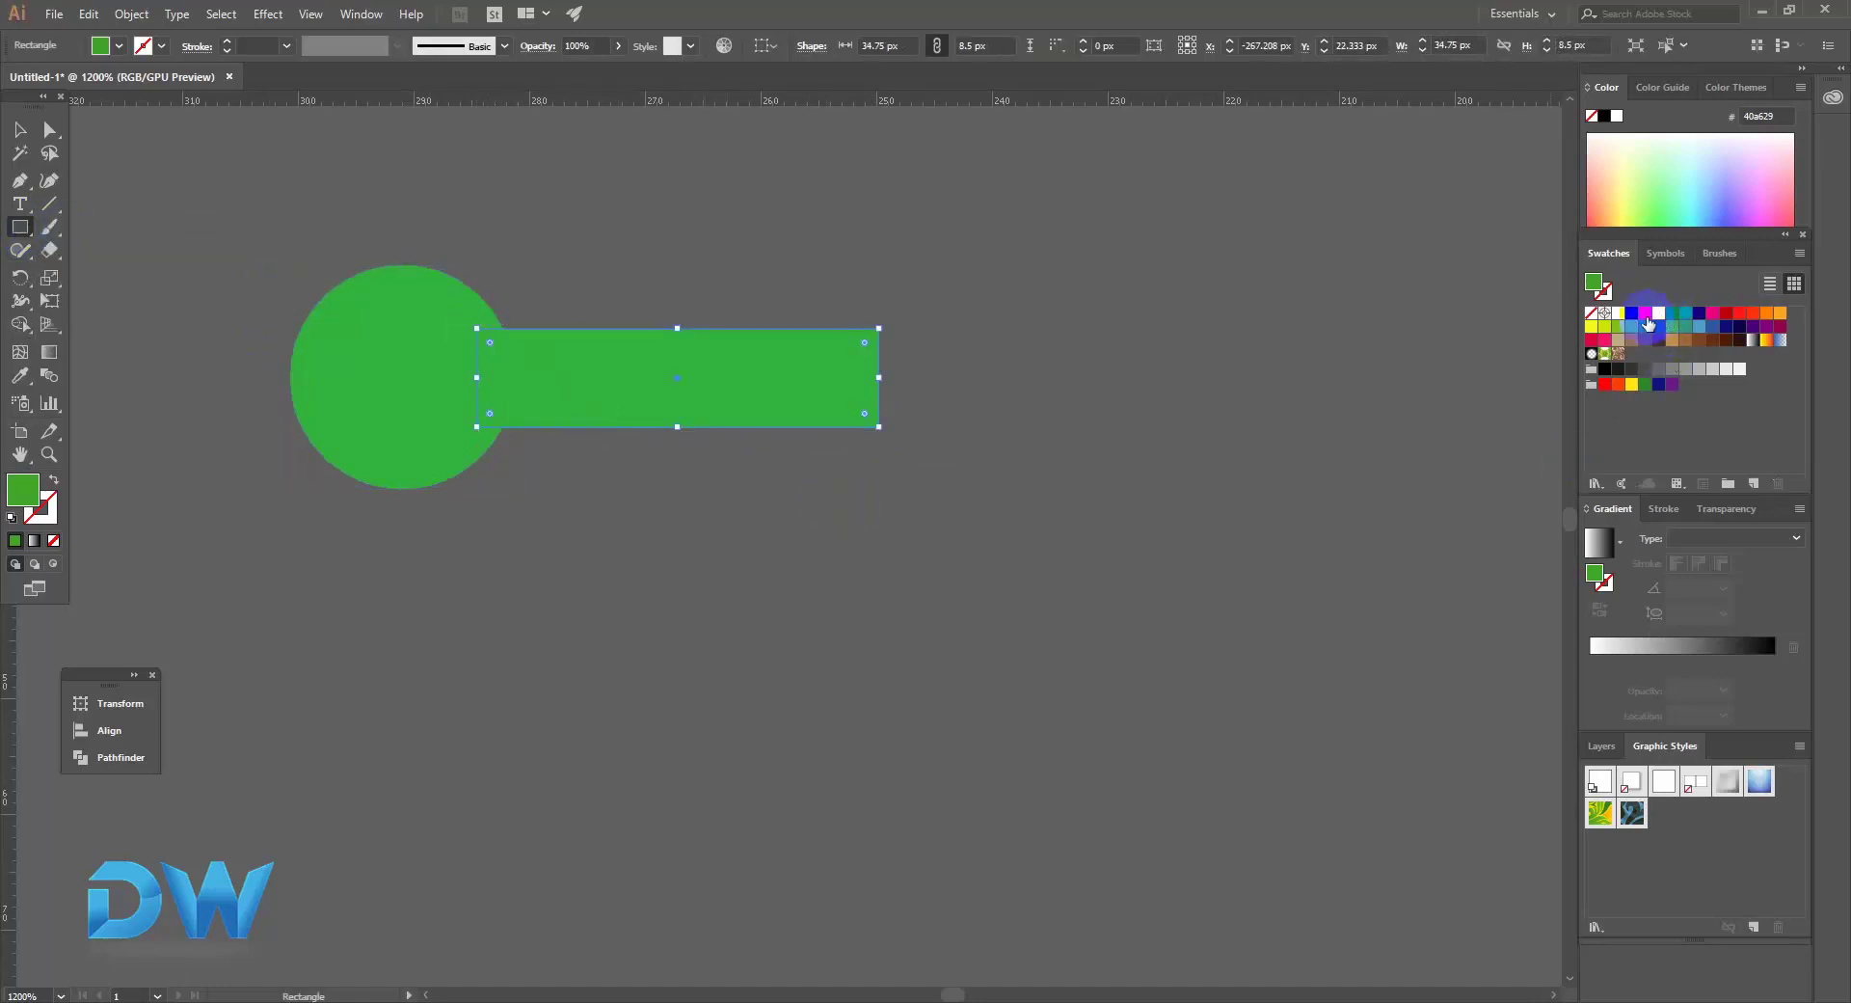
left_click(1658, 314)
left_click(1087, 439, "ctrl")
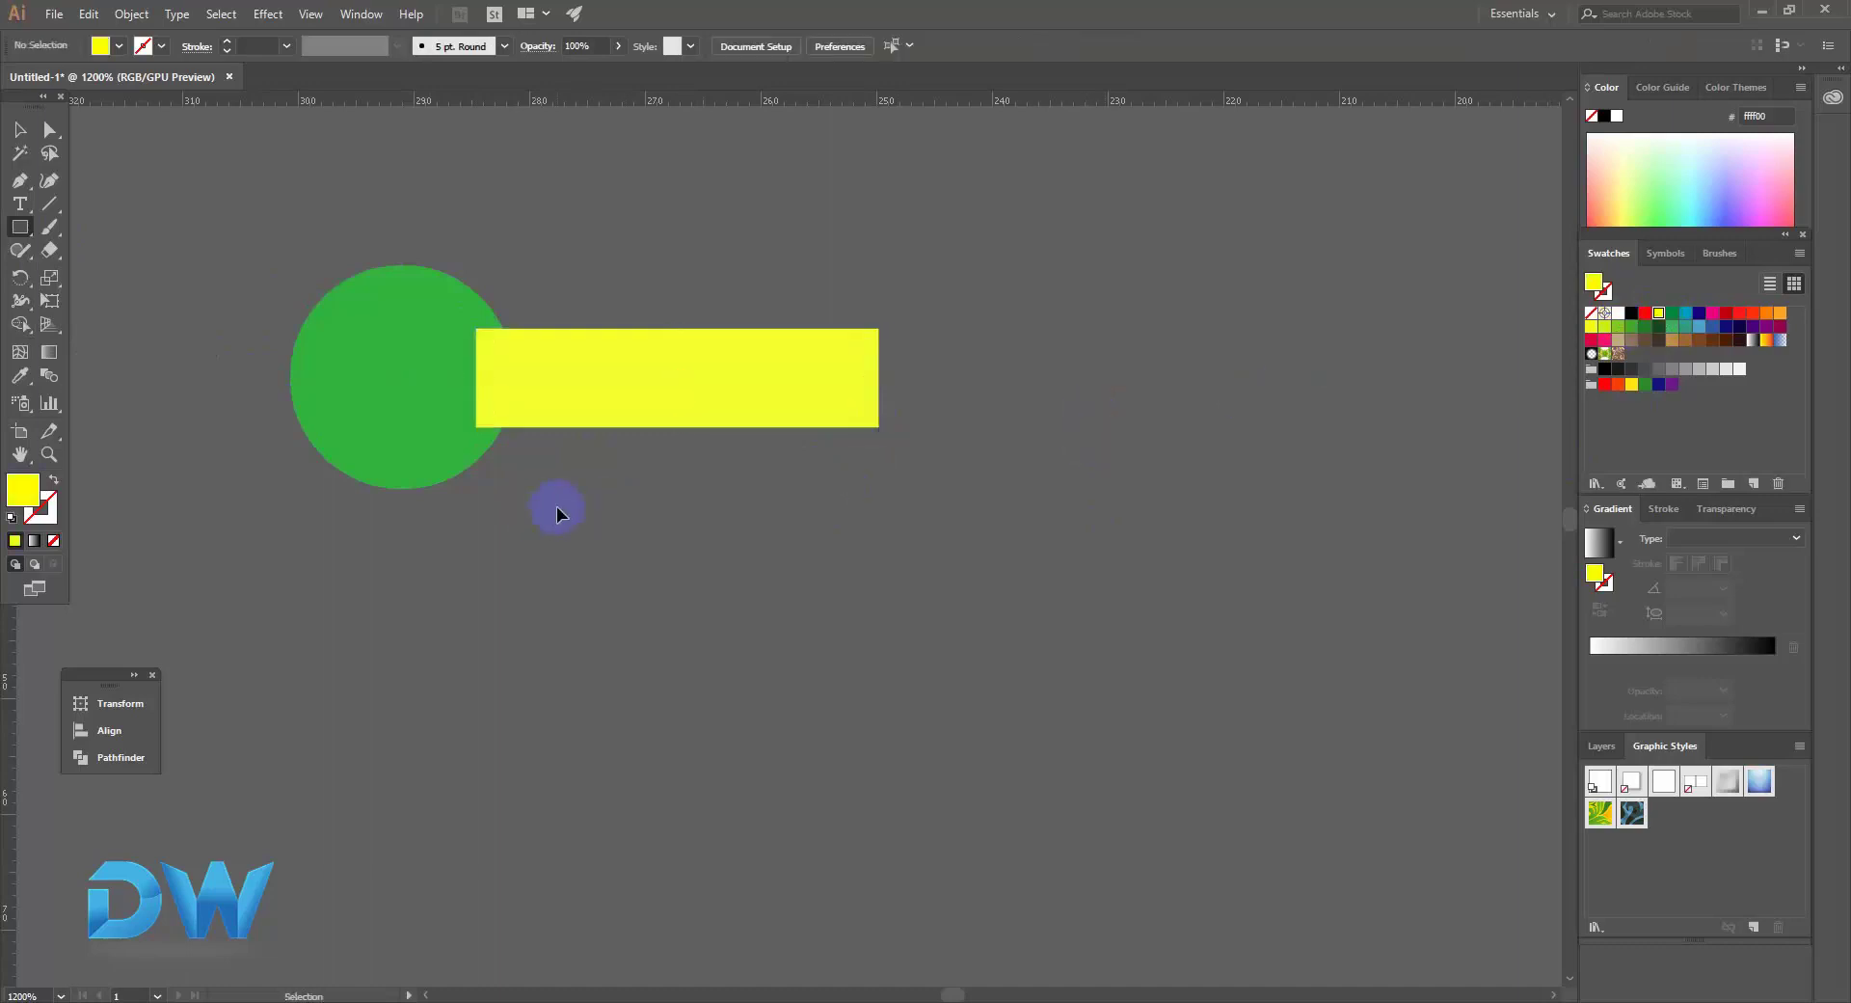
key("ctrl+a")
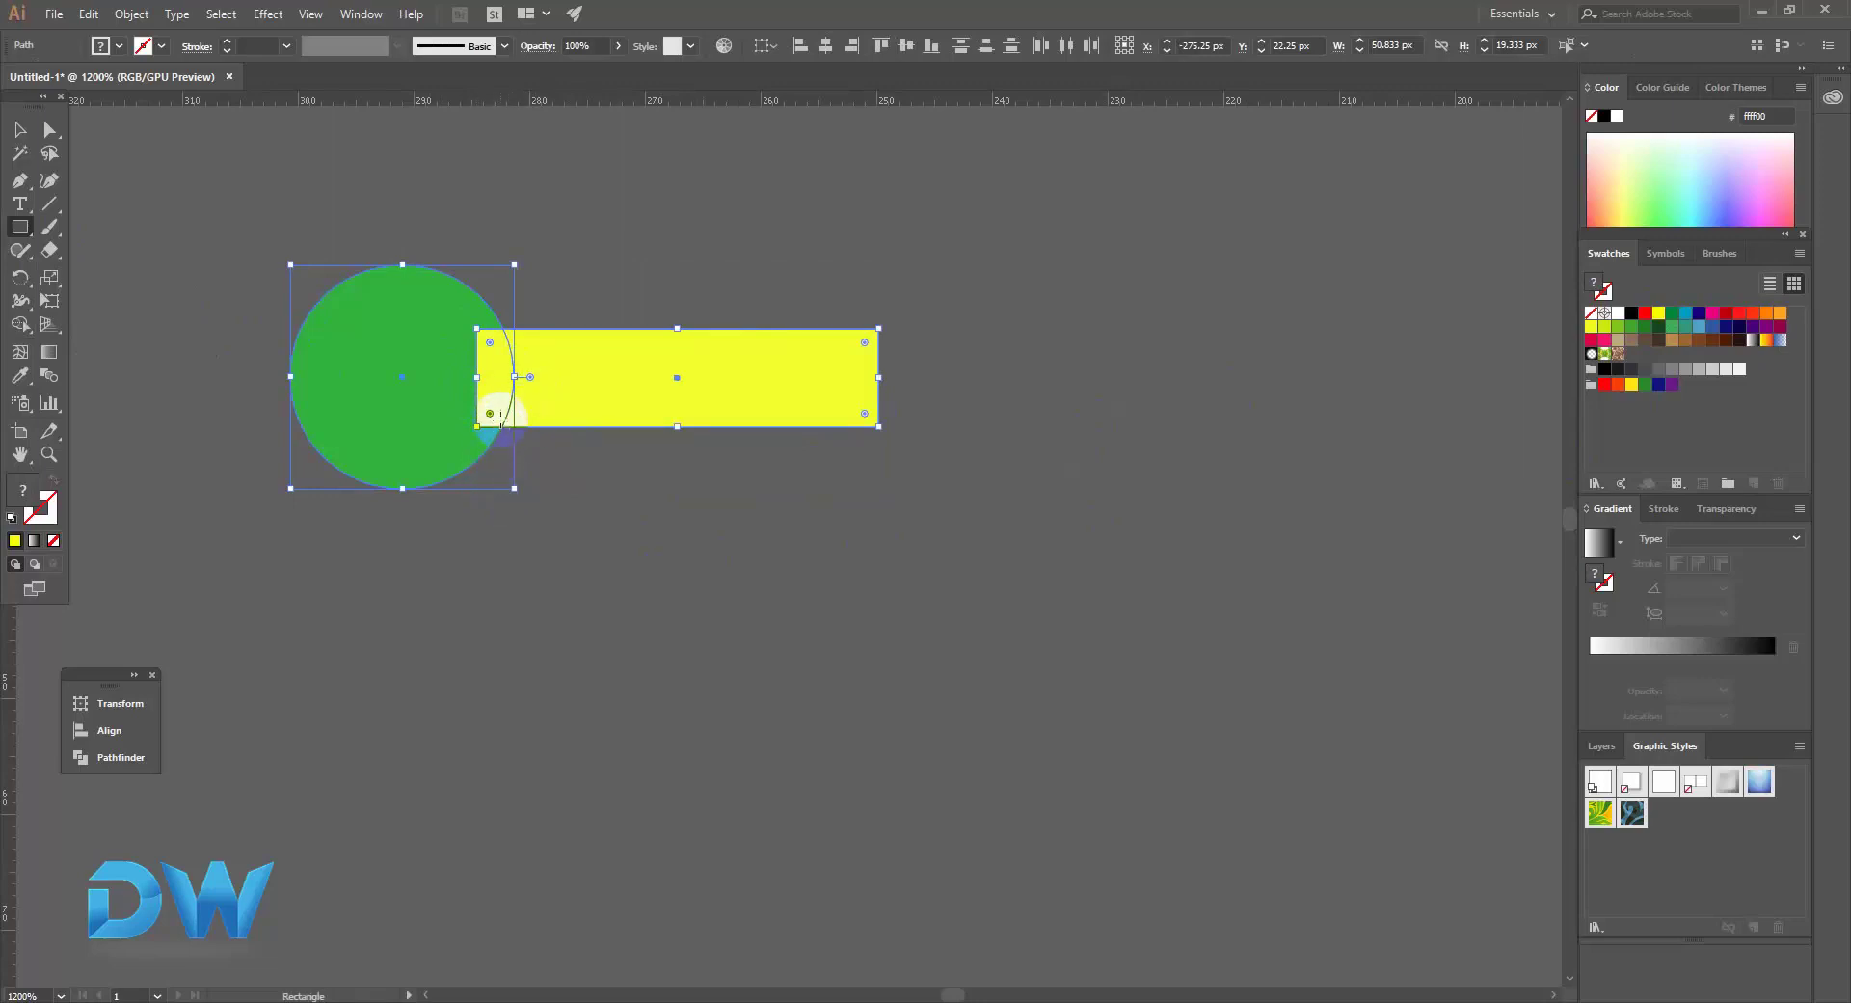
left_click(20, 328)
mouse_move(416, 376)
left_mouse_down()
mouse_move(633, 374)
mouse_move(878, 610)
mouse_move(714, 399)
mouse_move(704, 423)
left_mouse_up()
key("v")
left_click(704, 520)
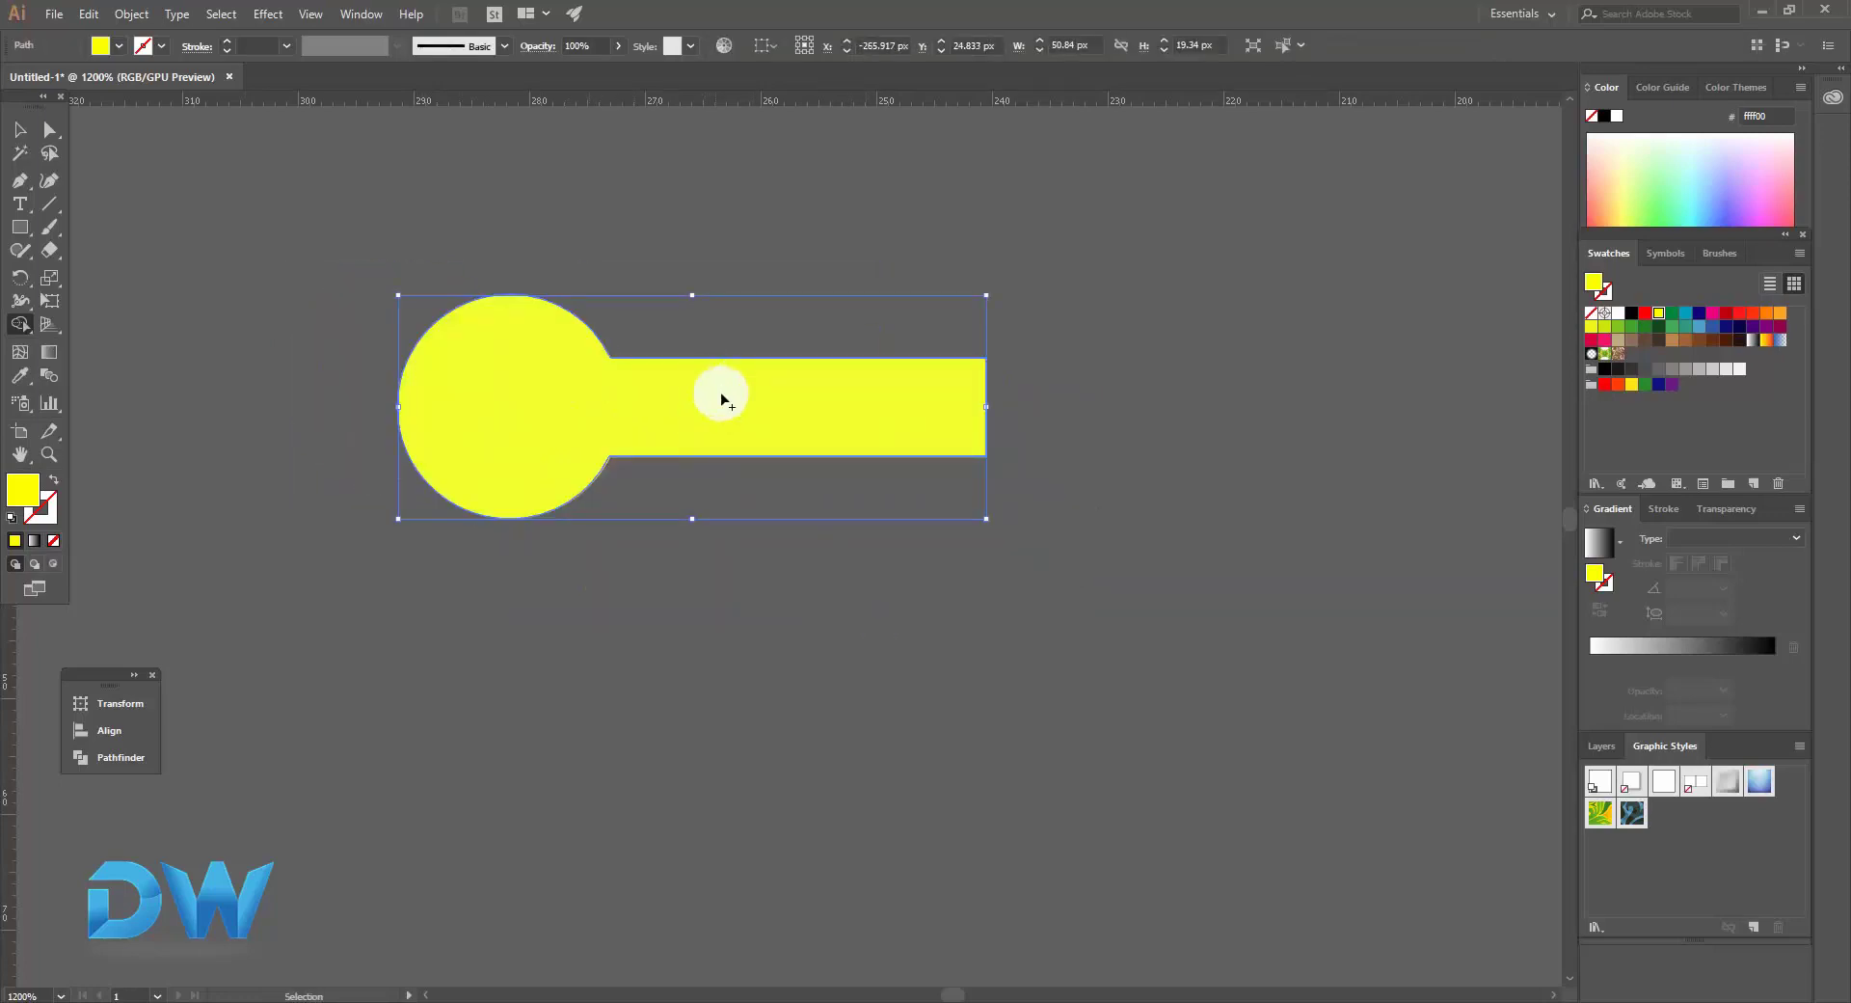
key("shift+m")
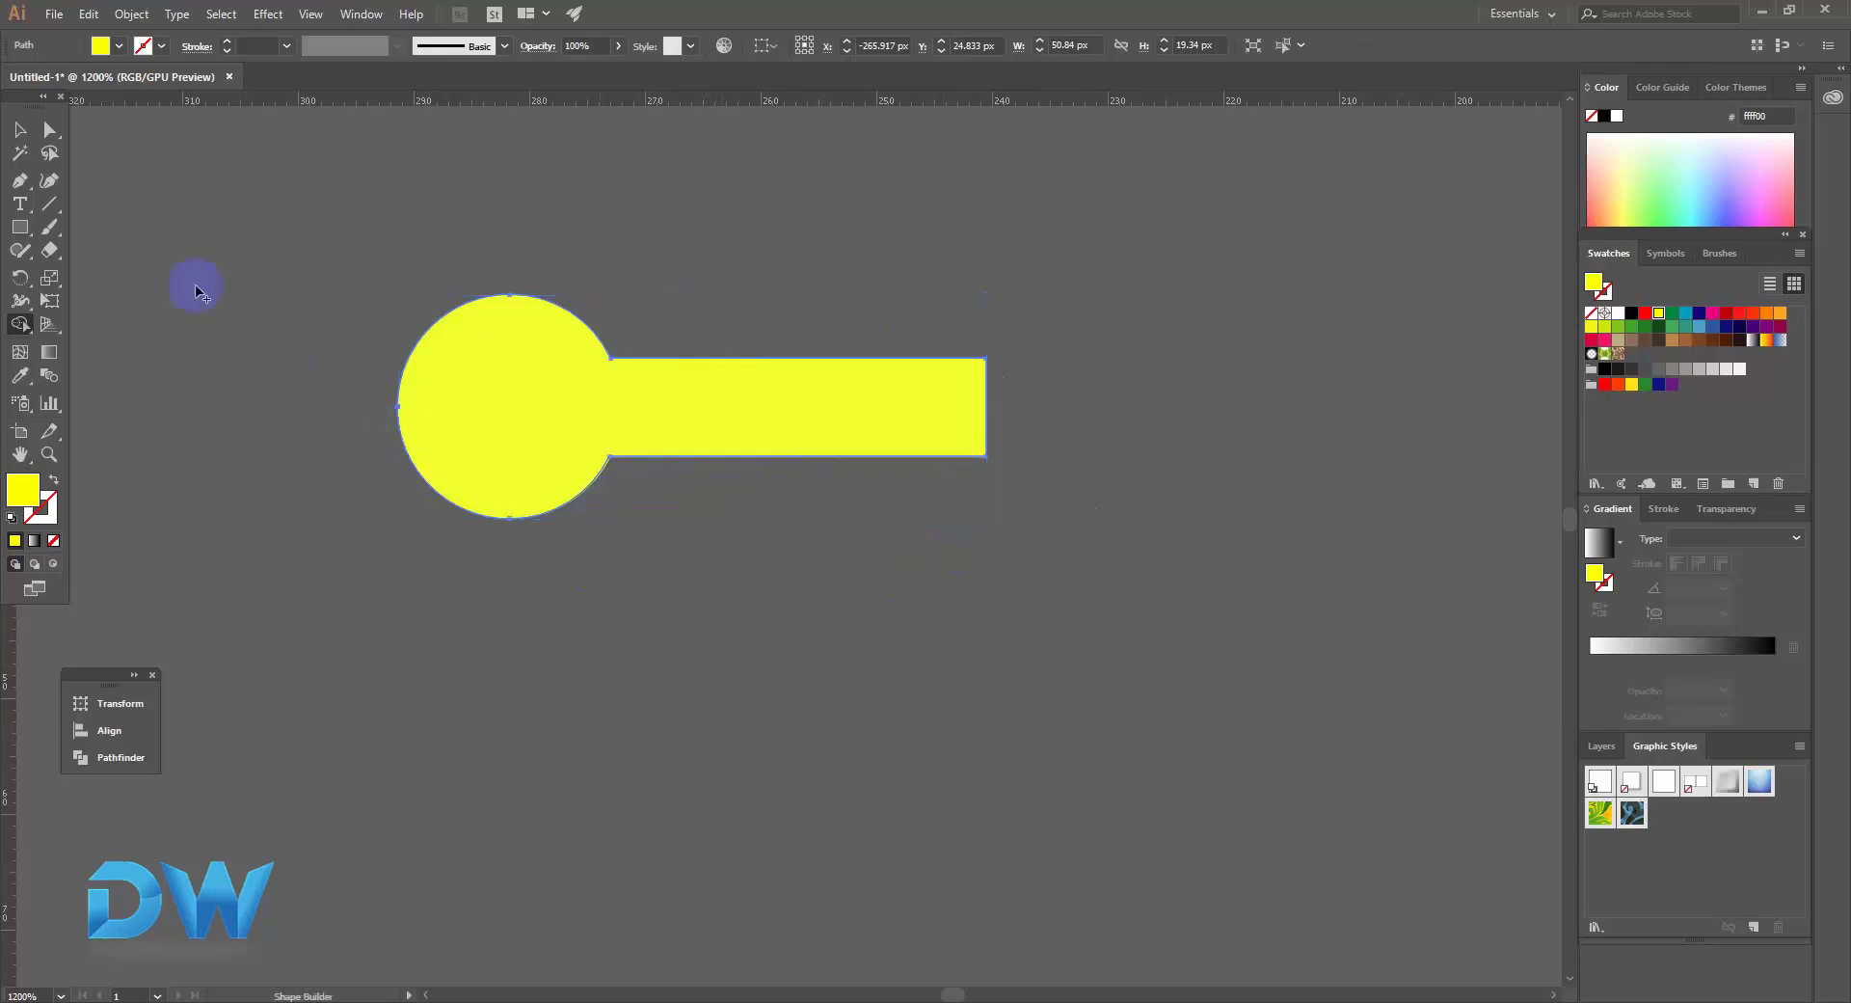
left_click_drag(141, 330, 838, 508)
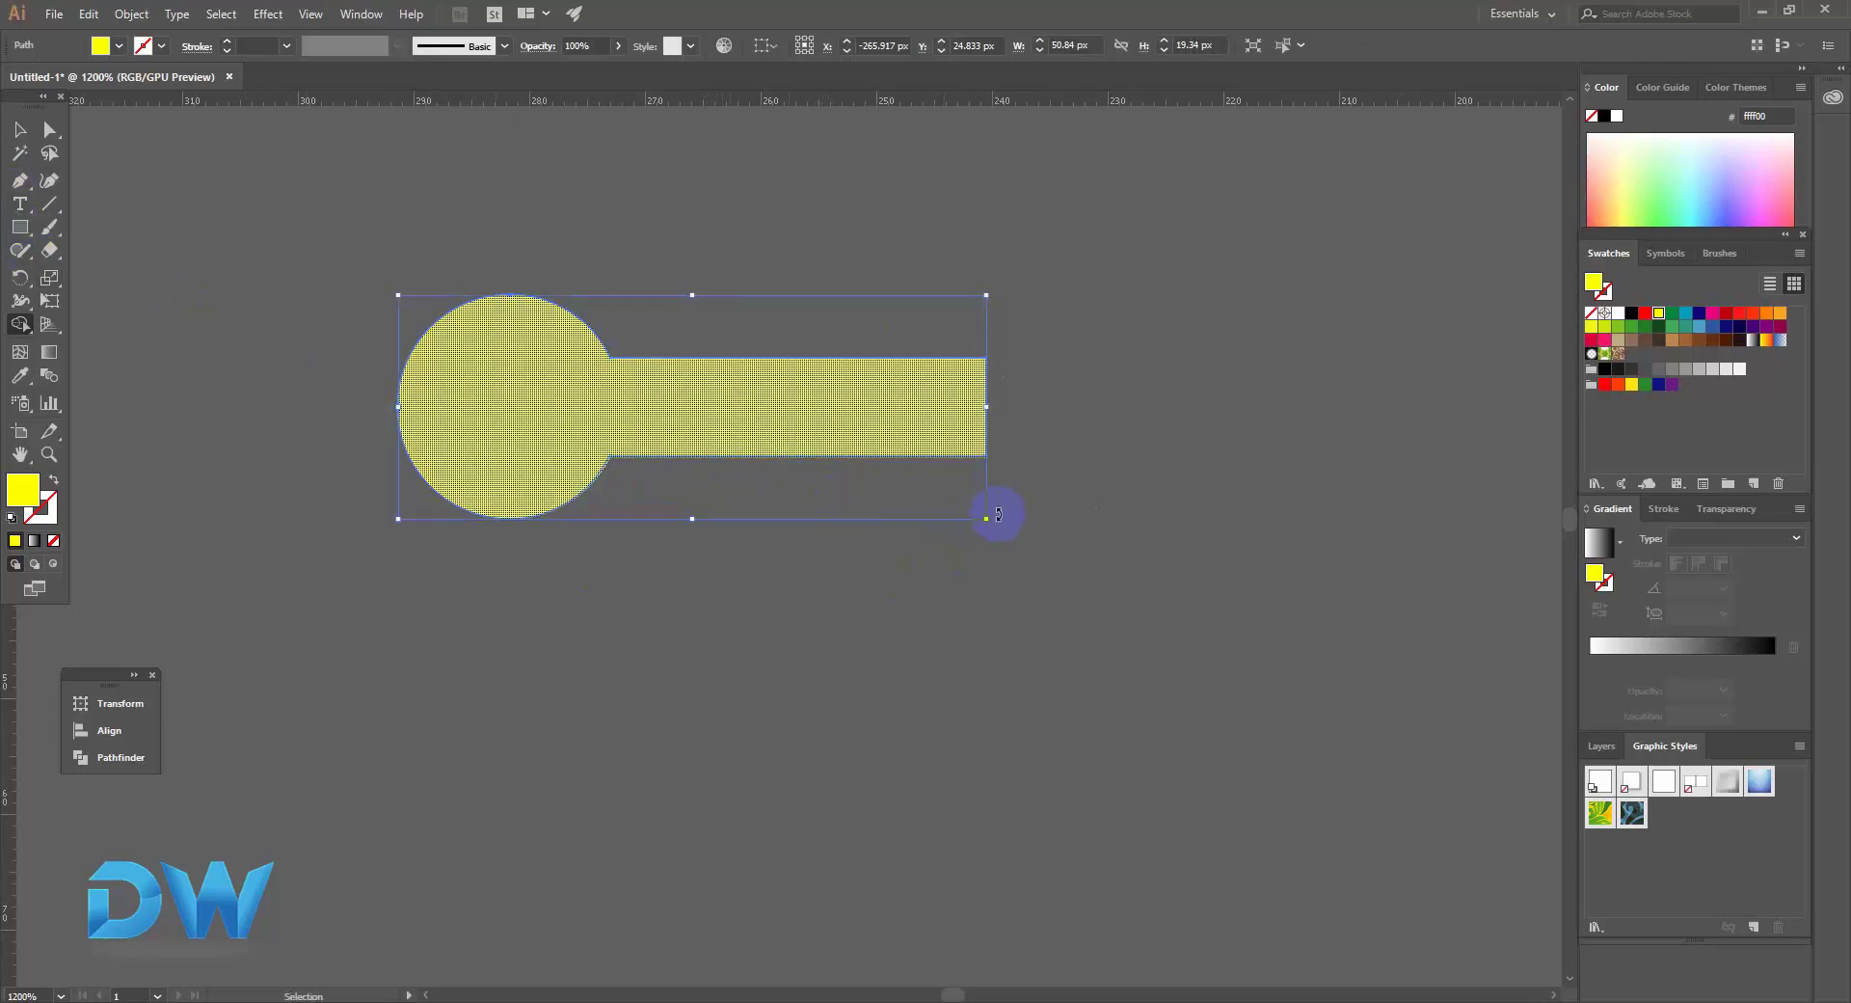
left_click_drag(993, 518, 751, 262)
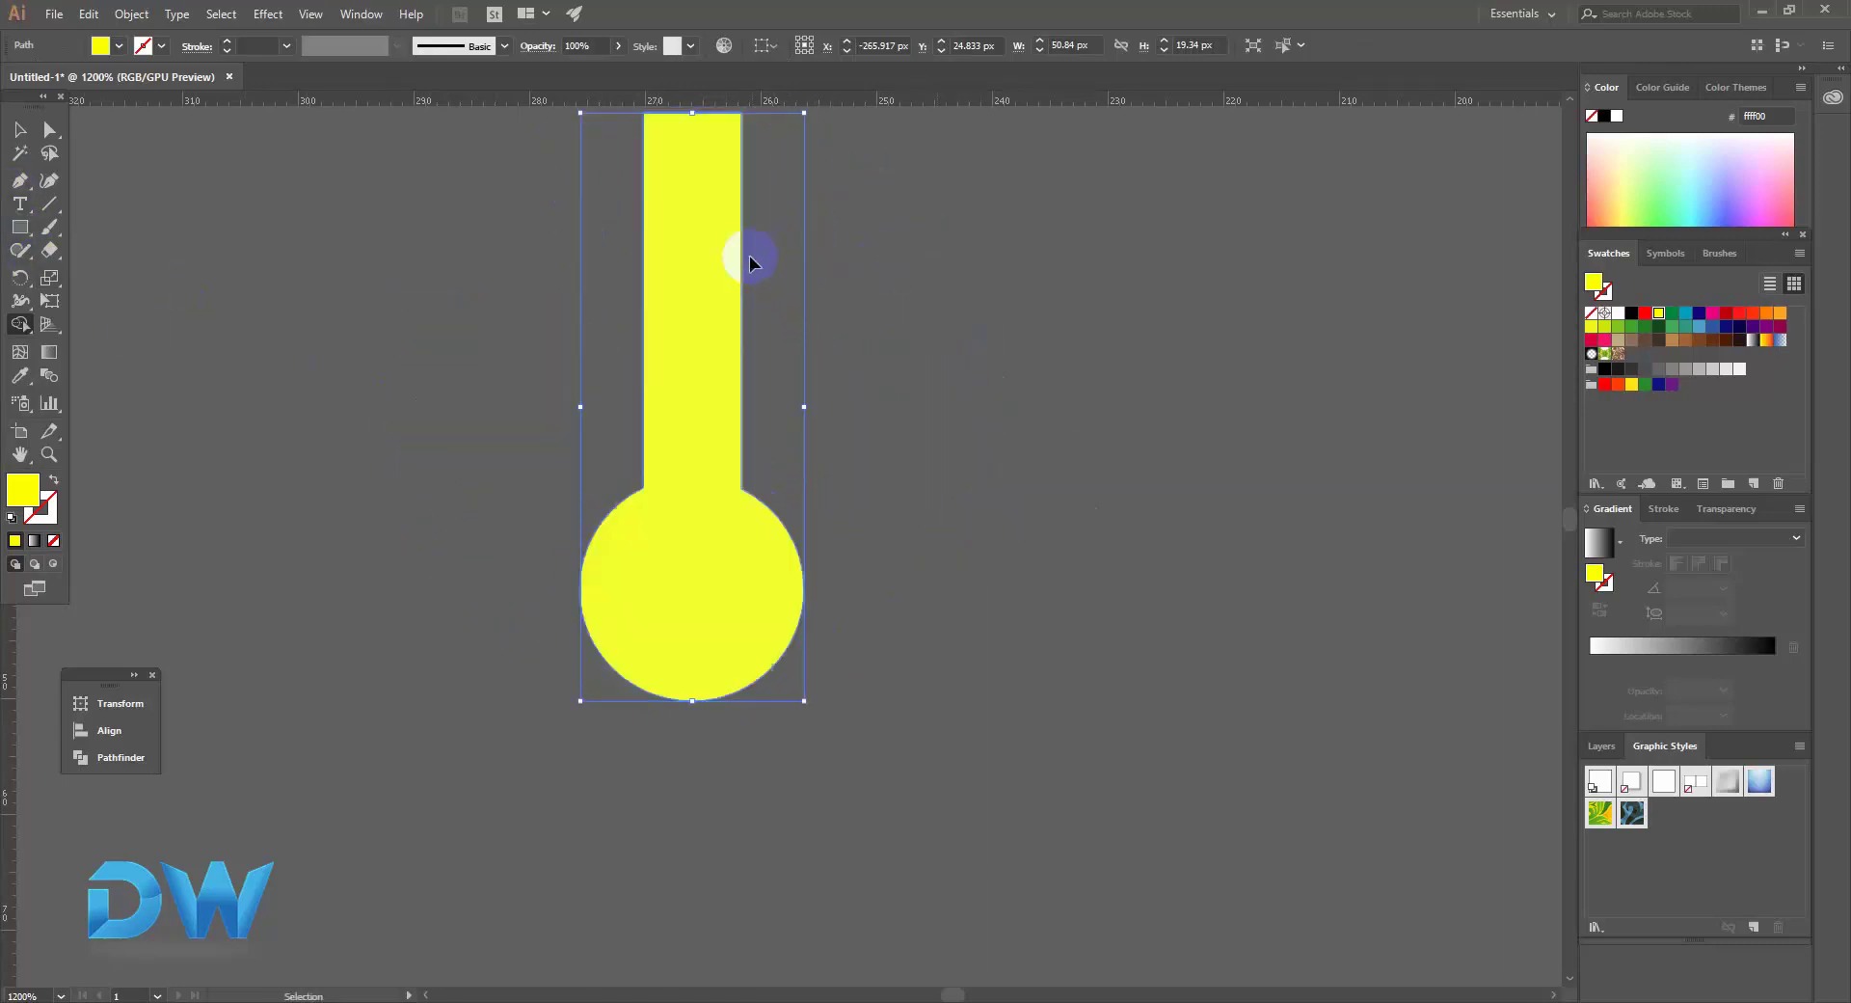
left_click(848, 440)
key("shift+m")
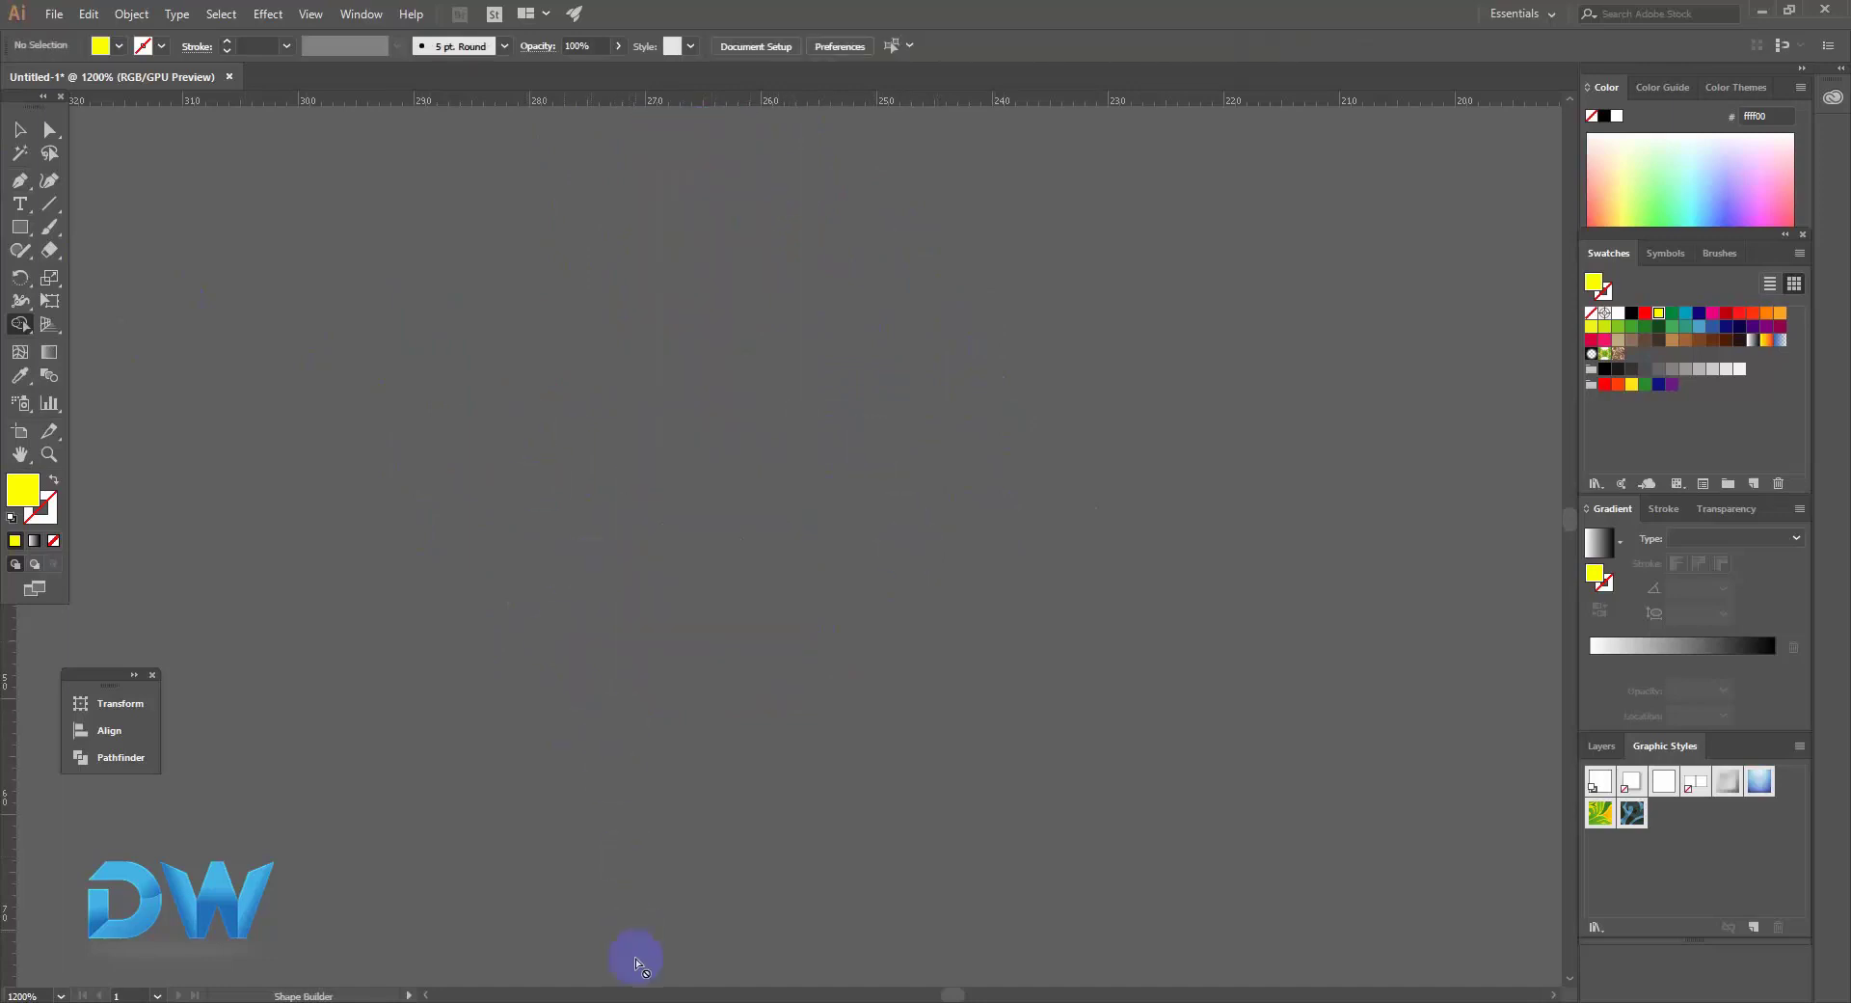
left_click(633, 999)
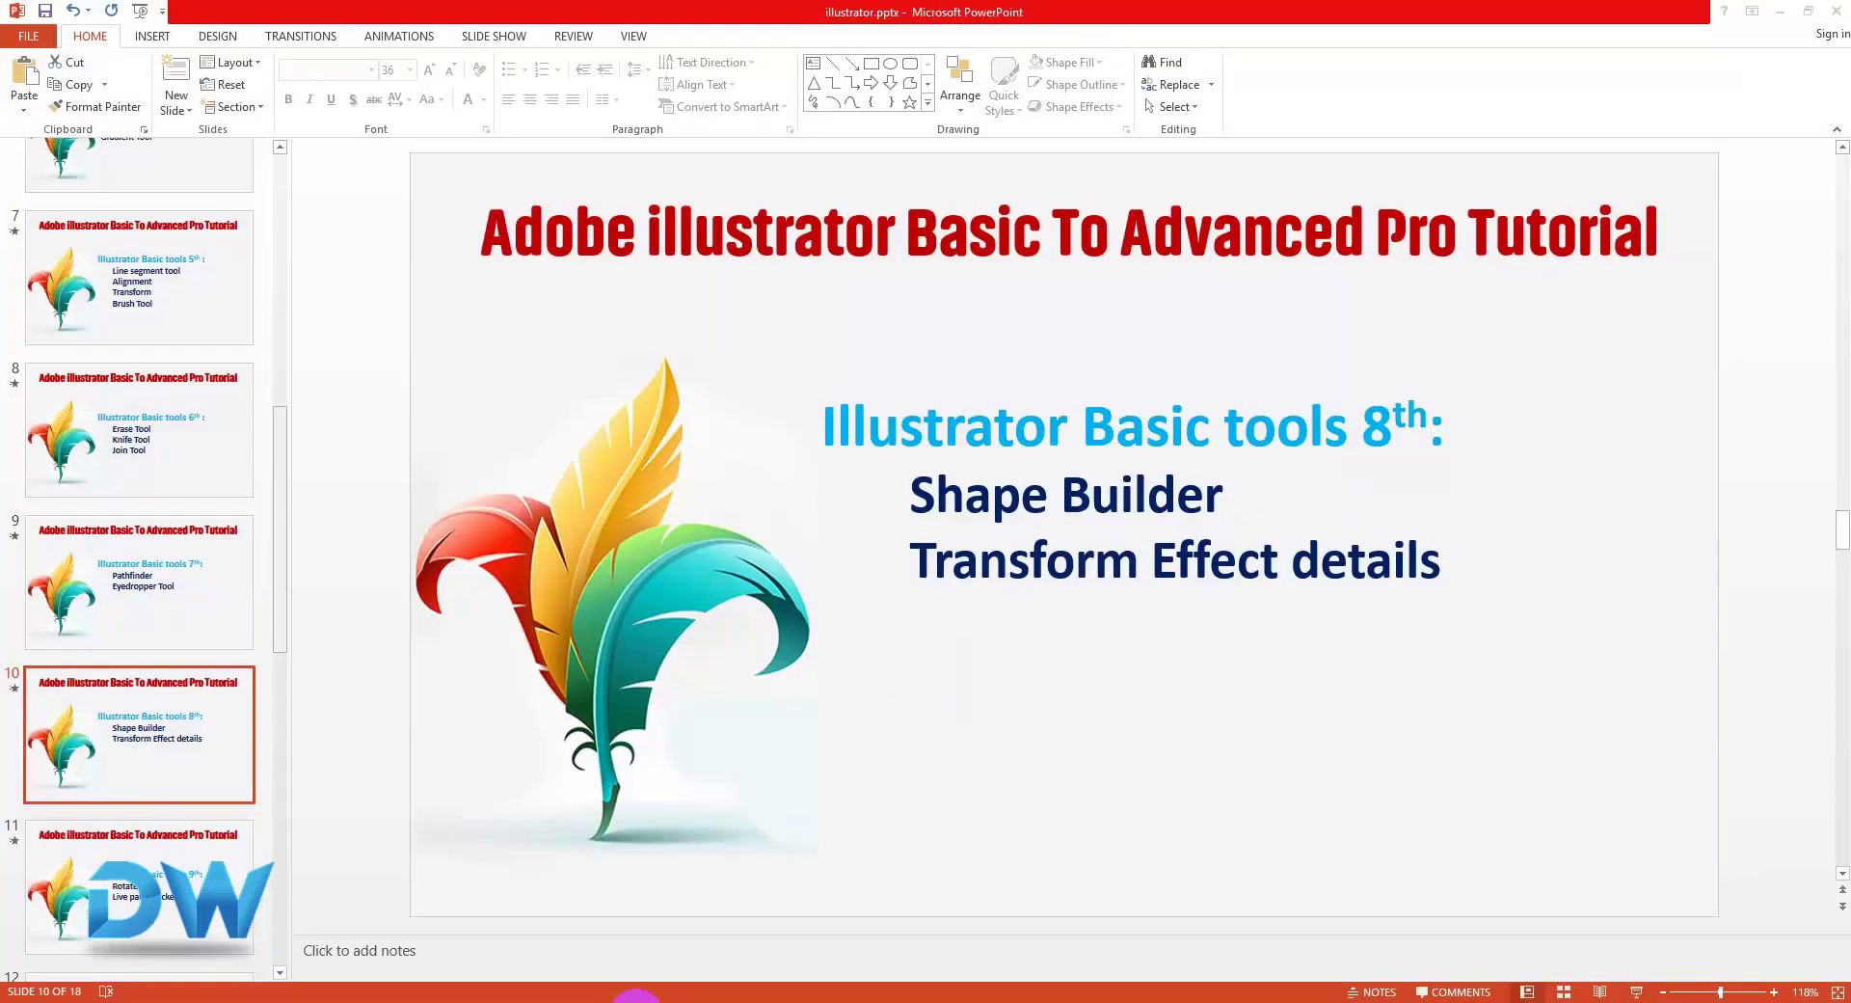
left_click(636, 998)
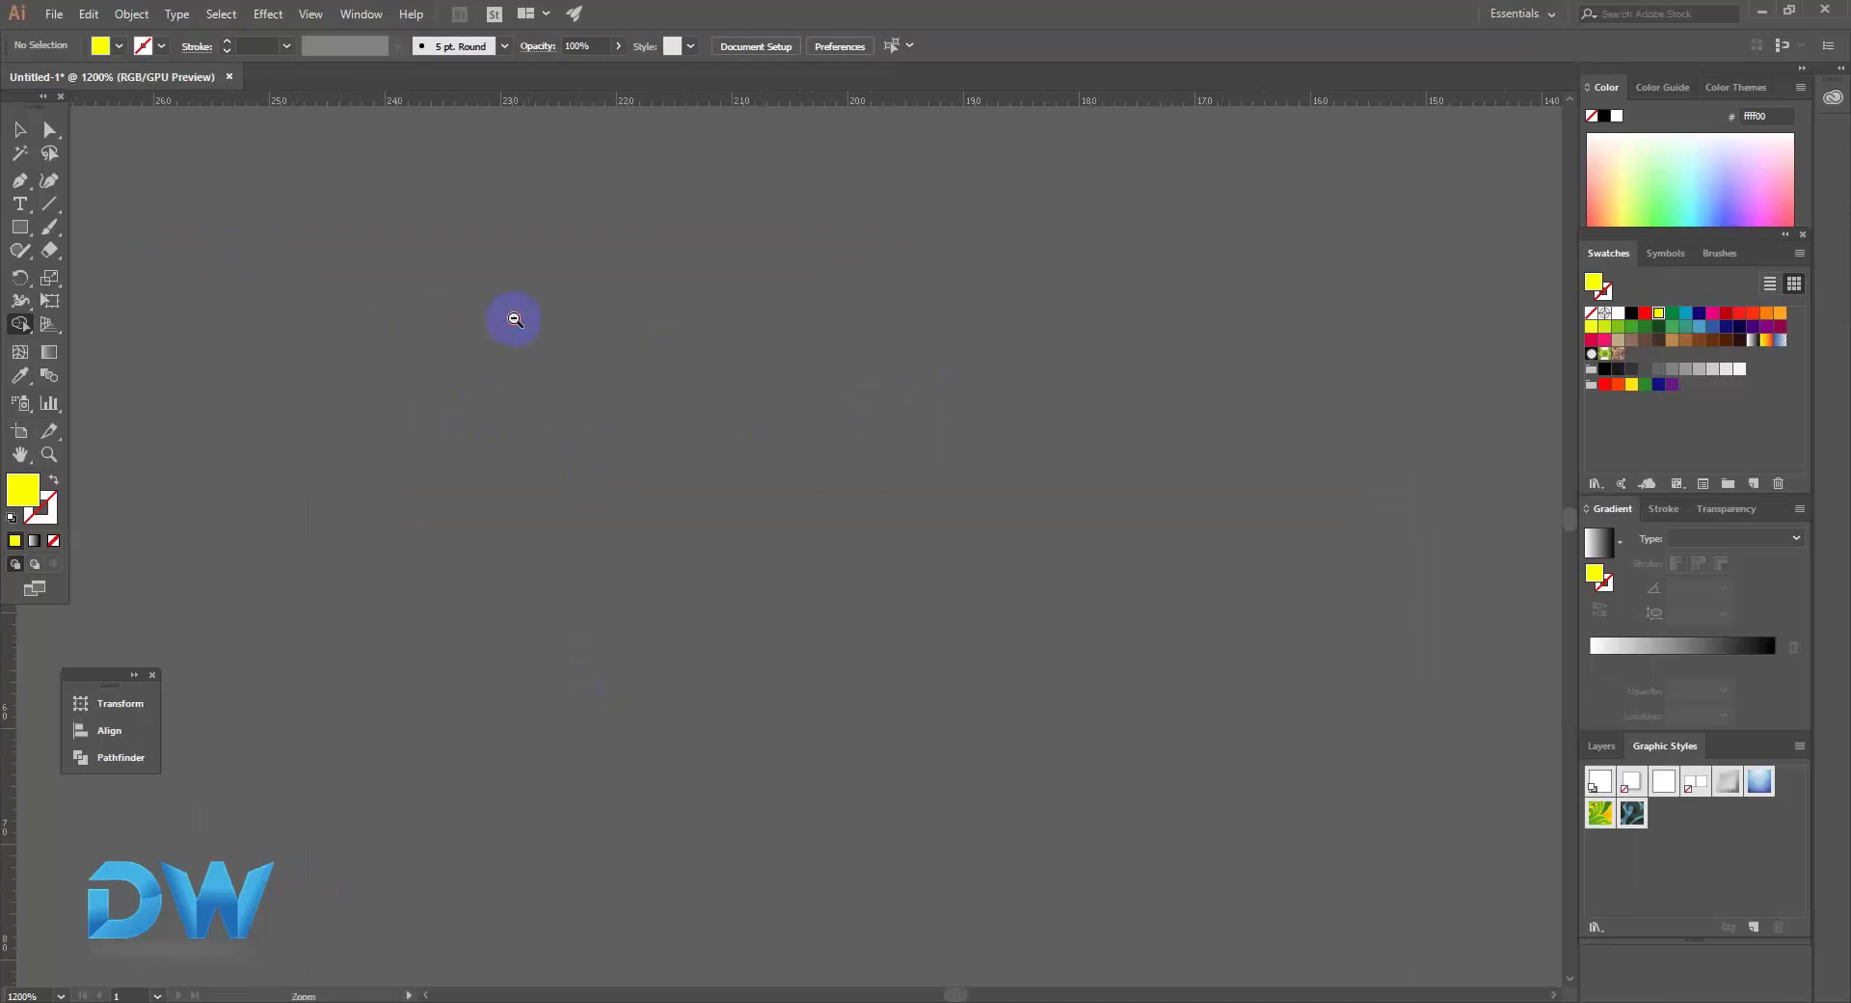
Draw a rectangle near the artboard's top-left corner.
left_click(578, 337, "ctrl+alt")
left_click(593, 393, "ctrl+alt")
left_click(593, 394, "ctrl+alt")
left_click(593, 390, "ctrl+alt")
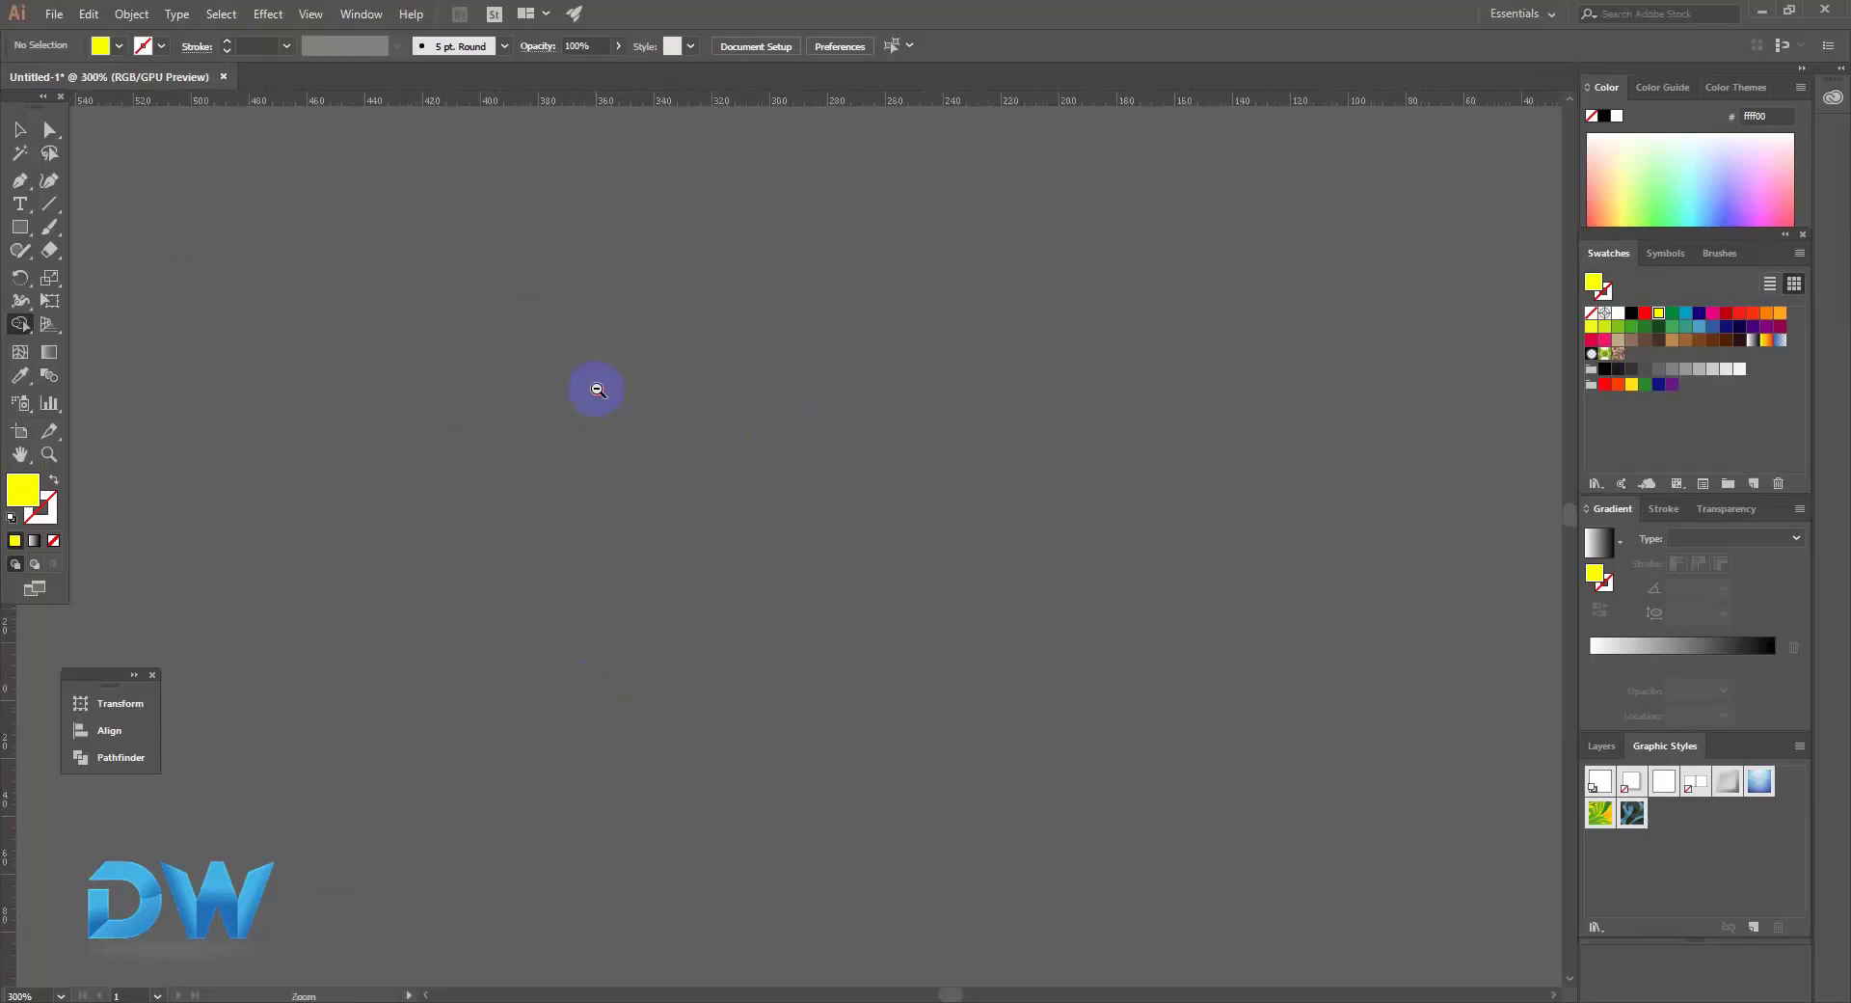
left_click(595, 389, "ctrl+alt")
left_click_drag(719, 454, 192, 200)
left_click_drag(858, 596, 512, 359)
left_click_drag(967, 628, 488, 380)
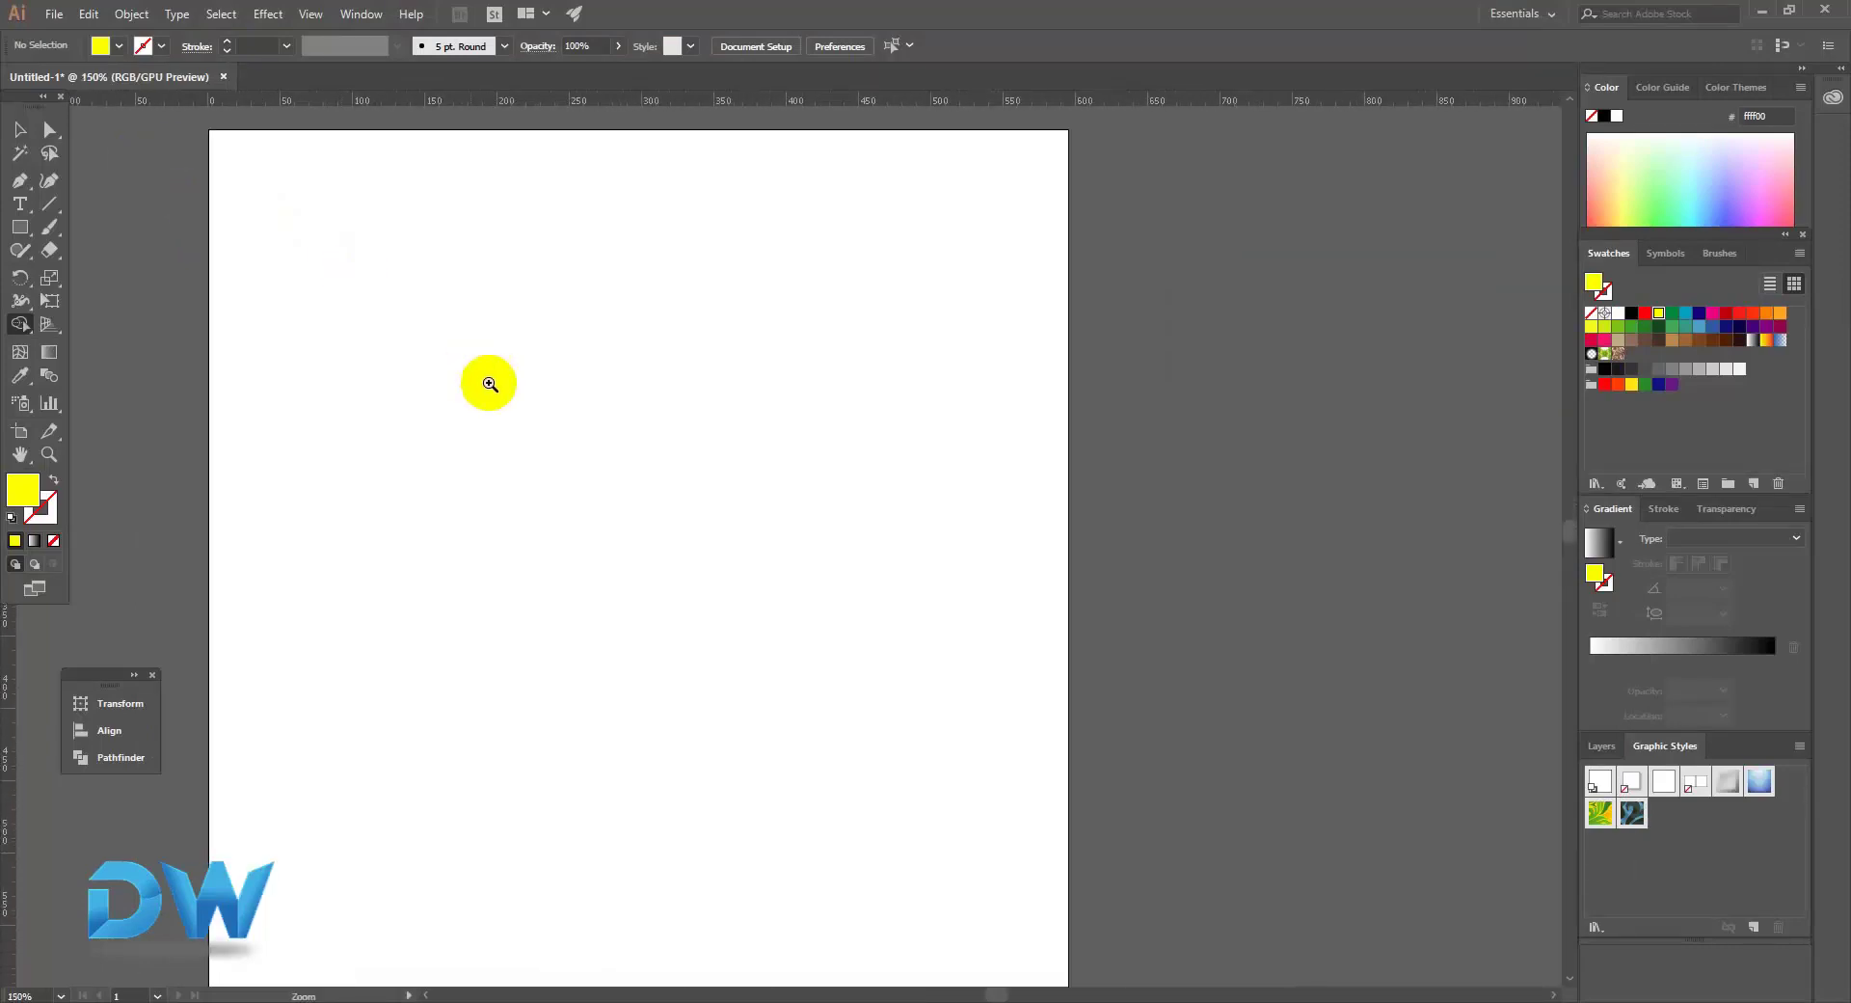
left_click_drag(222, 219, 483, 359)
key("ctrl+equal")
left_click_drag(451, 290, 485, 299)
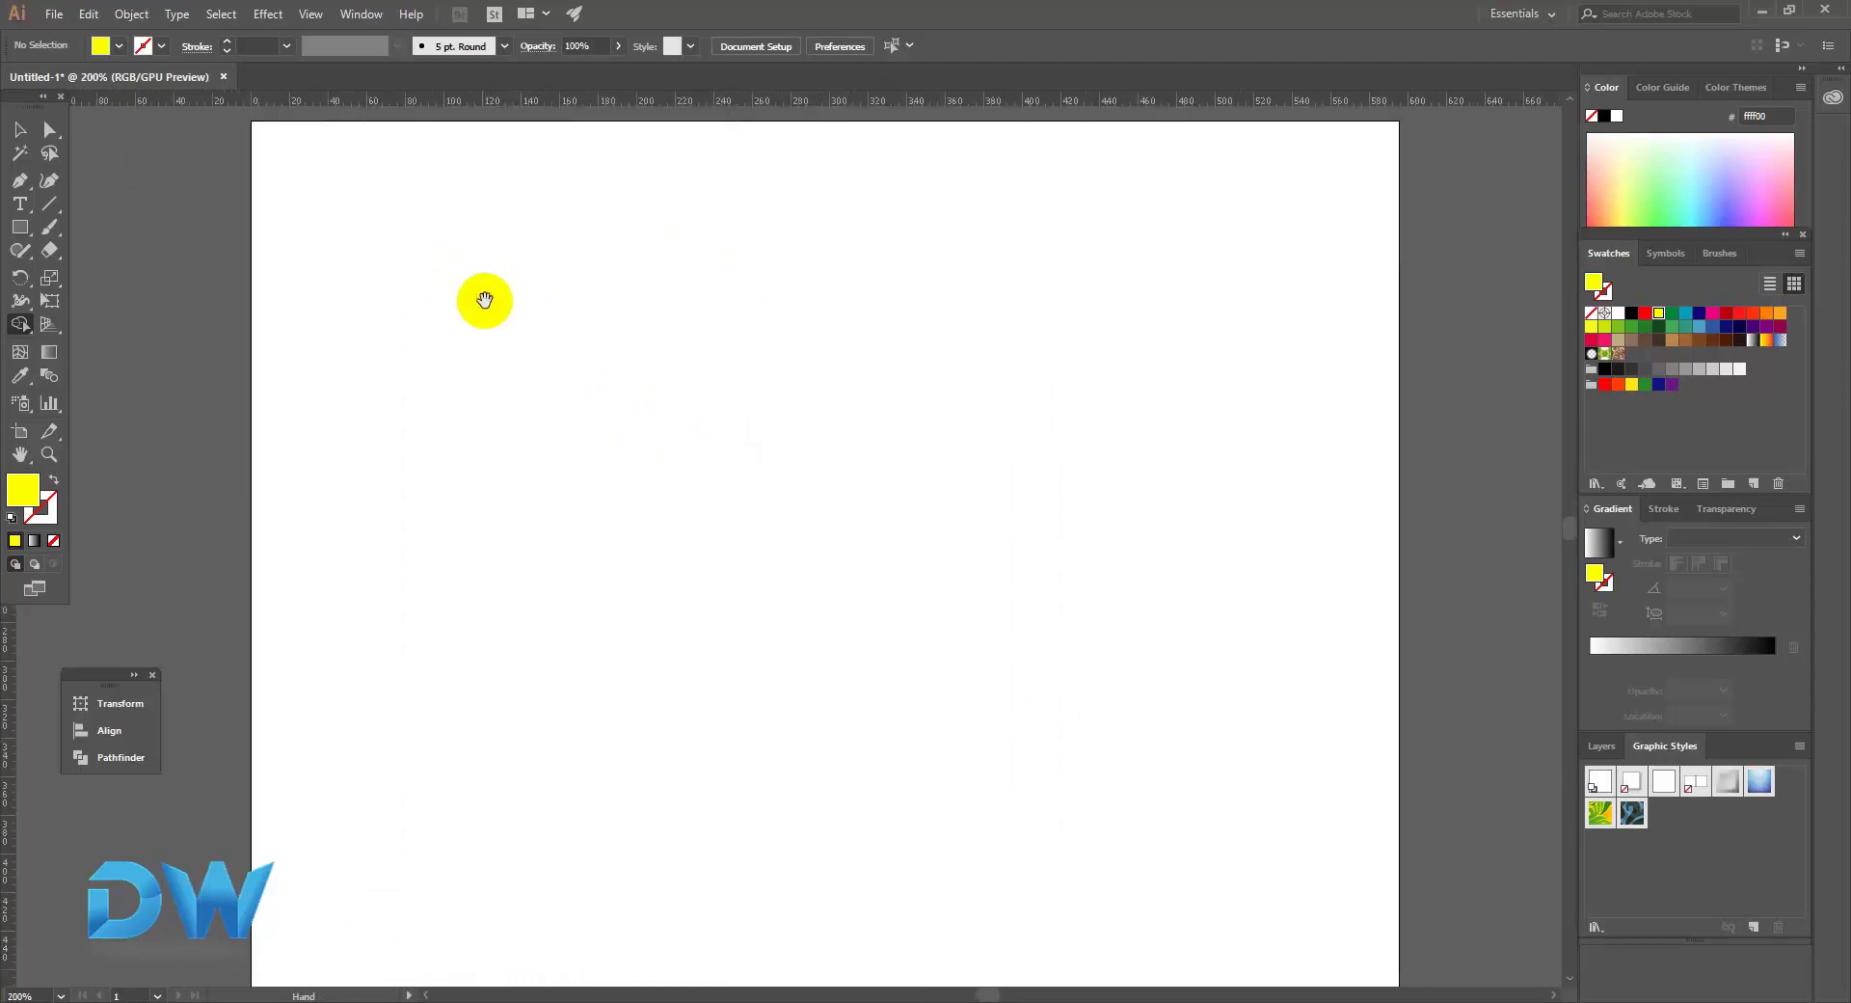
left_click(20, 231)
left_click_drag(297, 182, 482, 338)
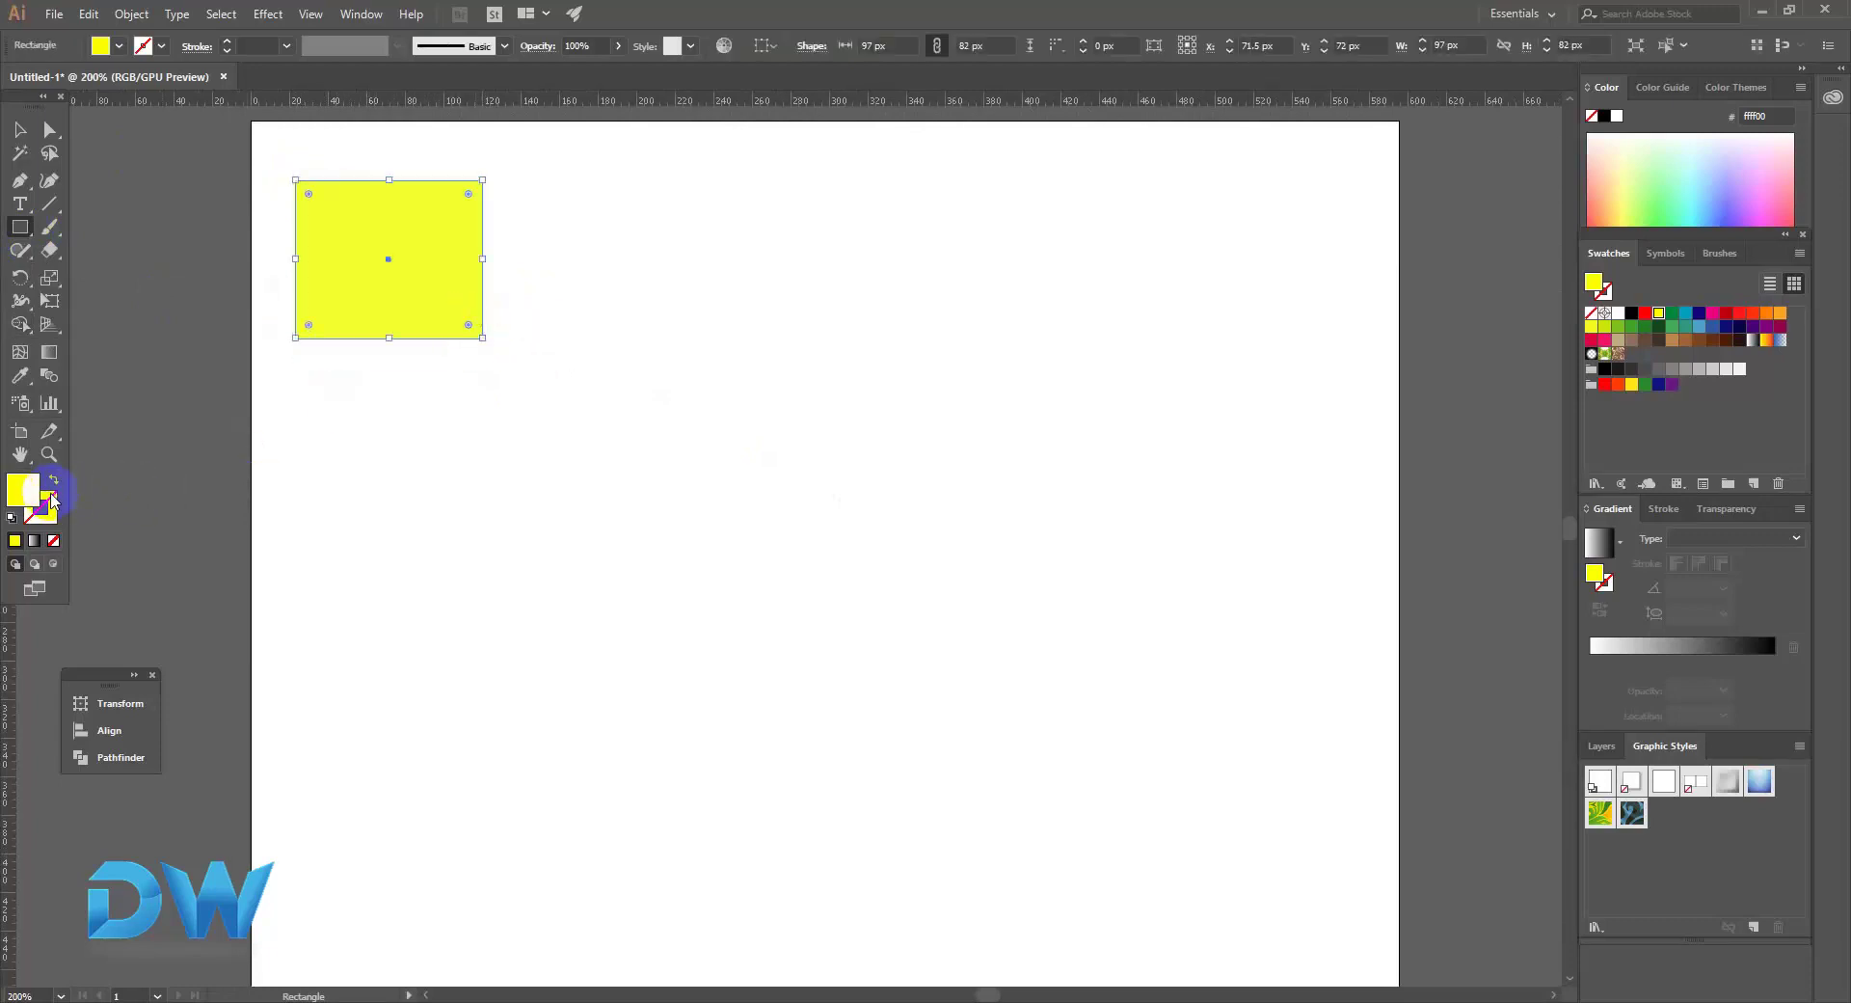
Swap fill and stroke so the rectangle has no fill and a red outline.
left_click(54, 482)
left_click(52, 520)
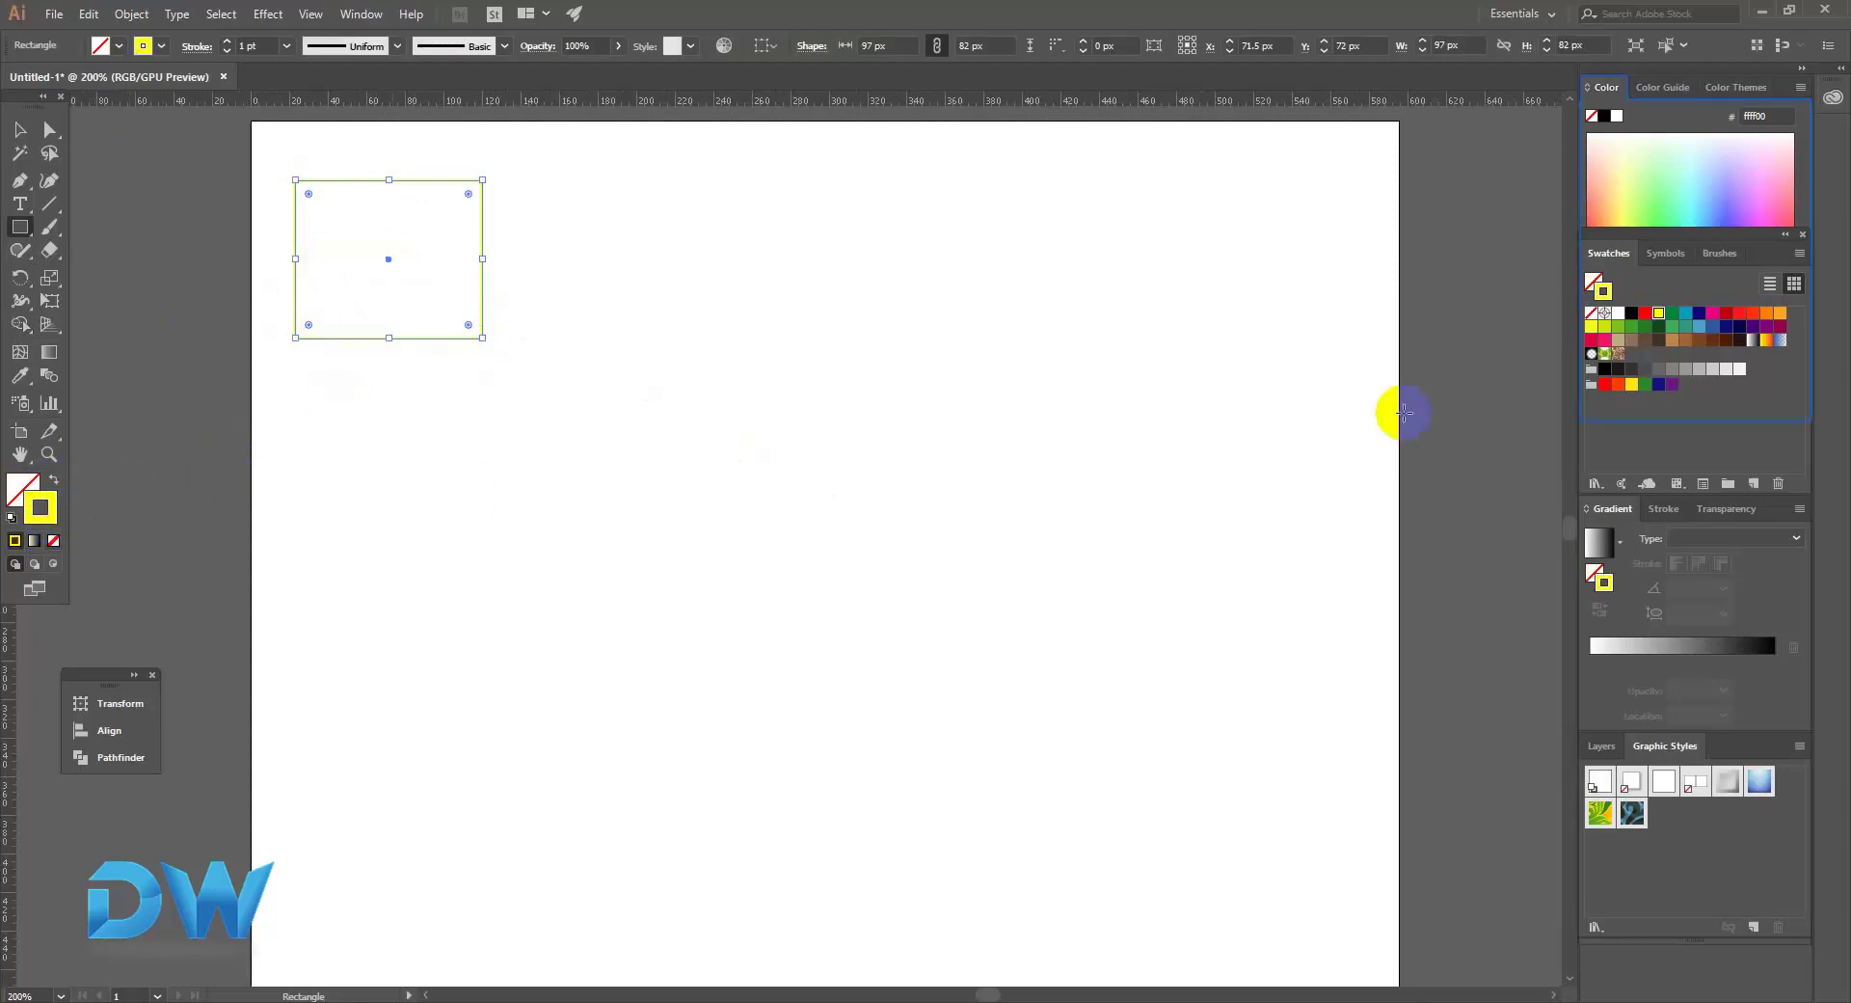
left_click(1647, 312)
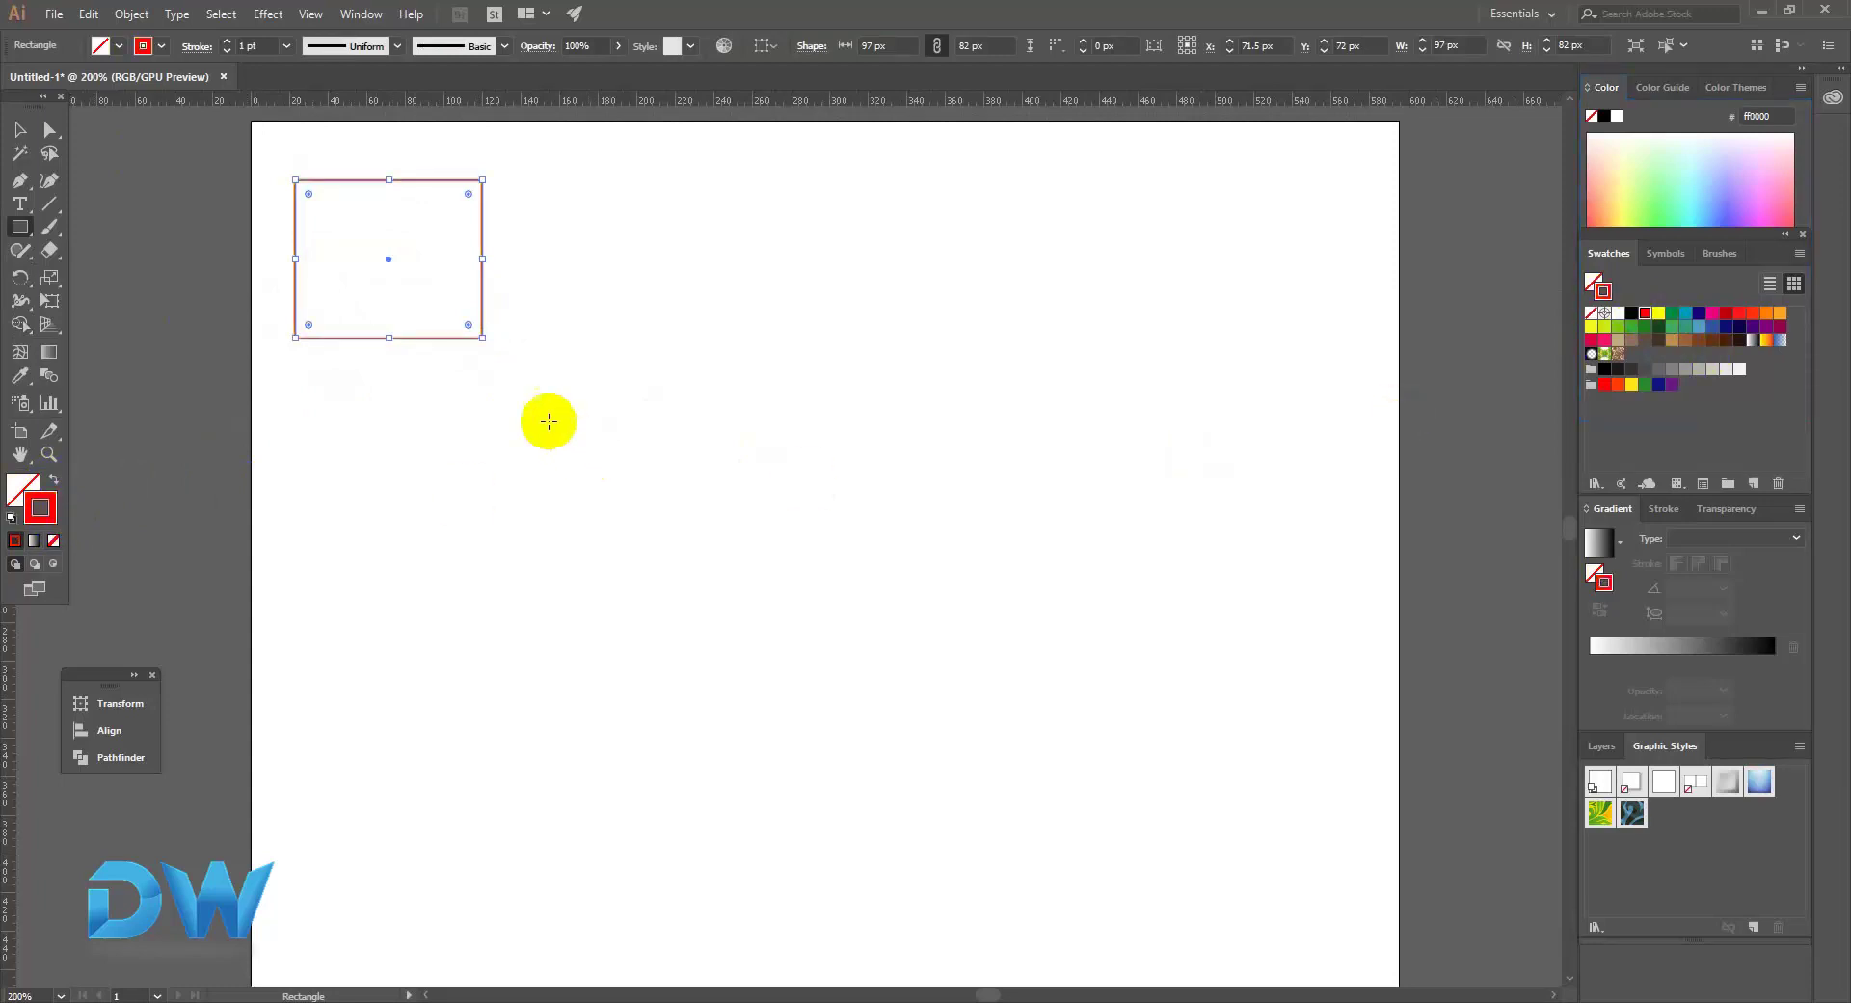
Set the outline's stroke weight to 2 pt after briefly trying 3 pt.
left_click(286, 46)
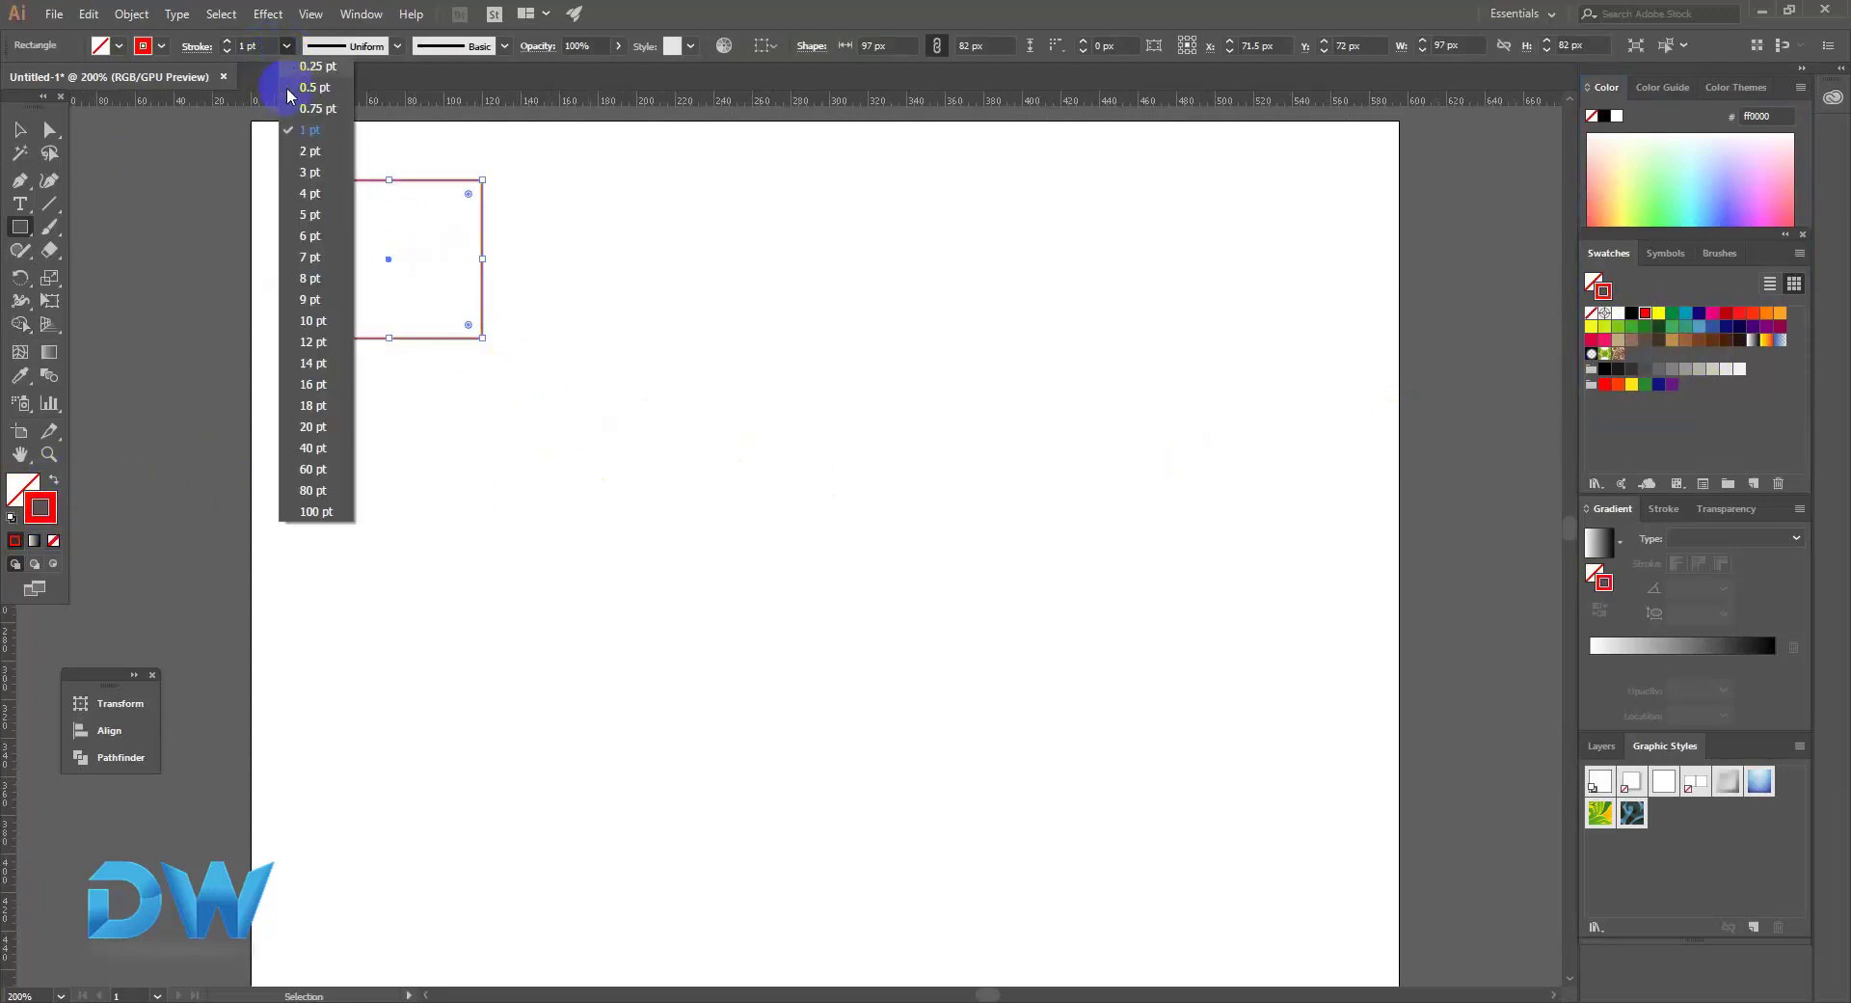
left_click(318, 180)
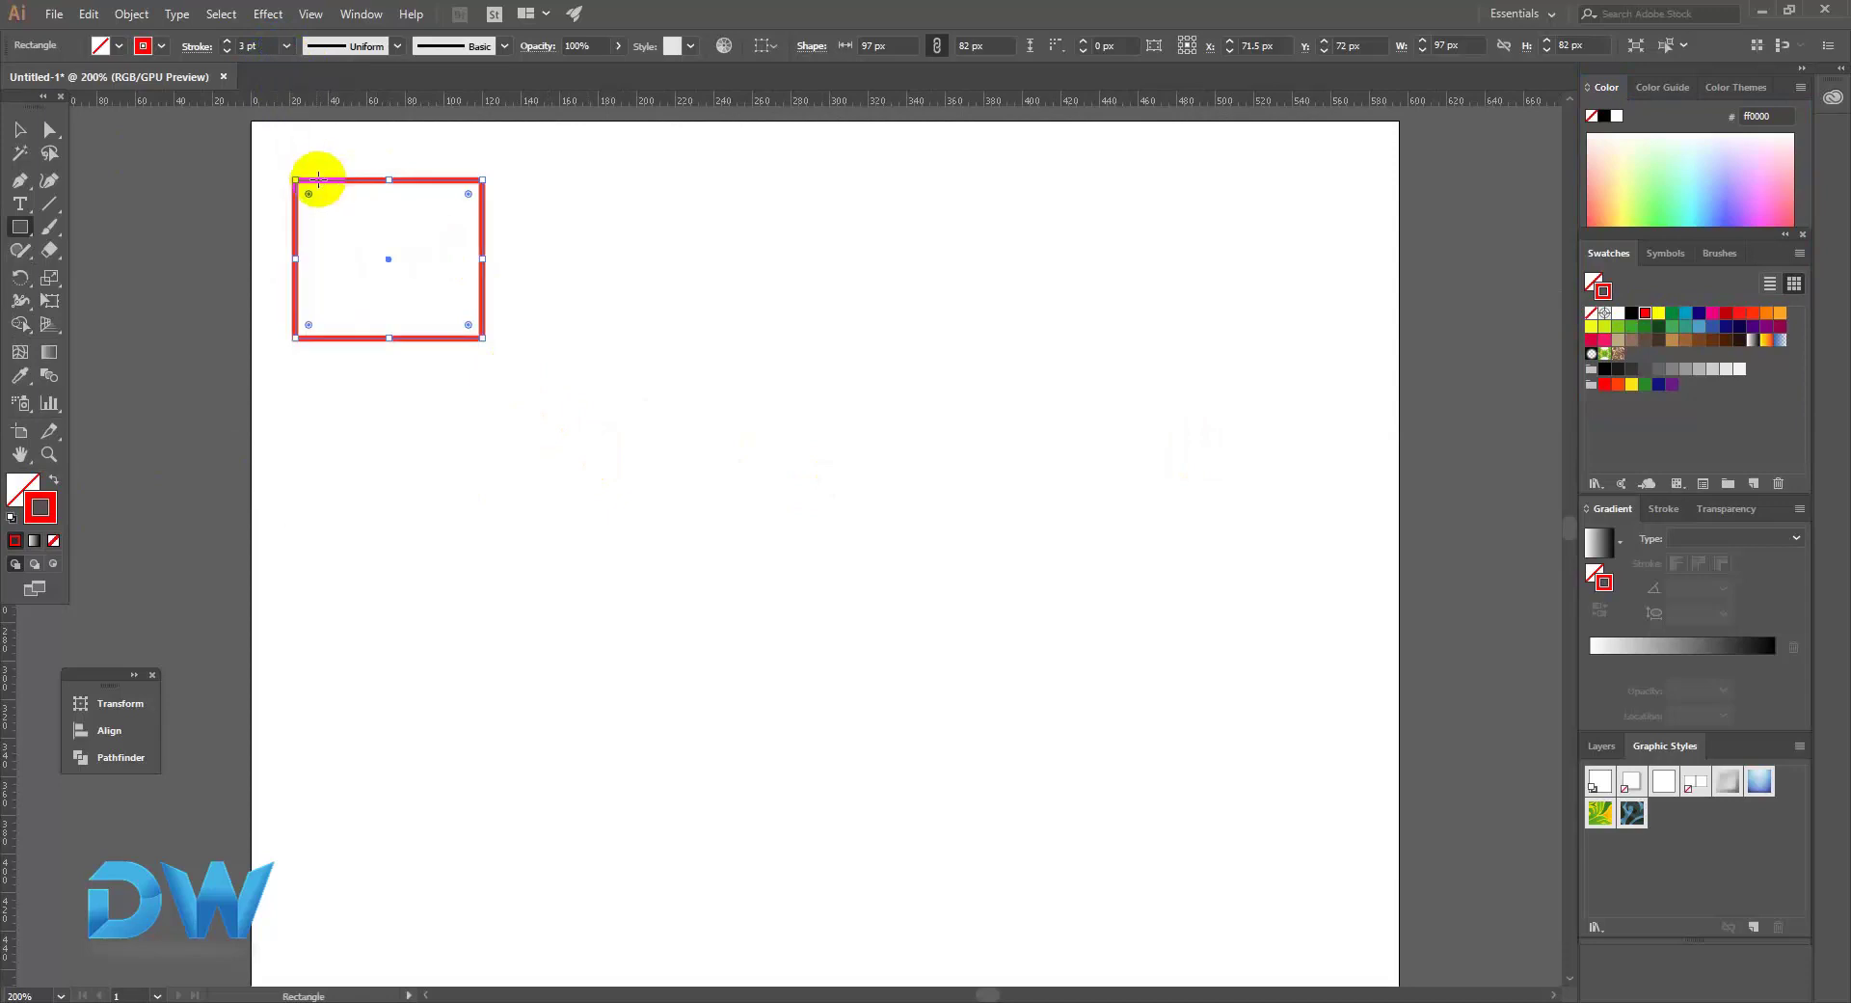
left_click(286, 46)
left_click(310, 150)
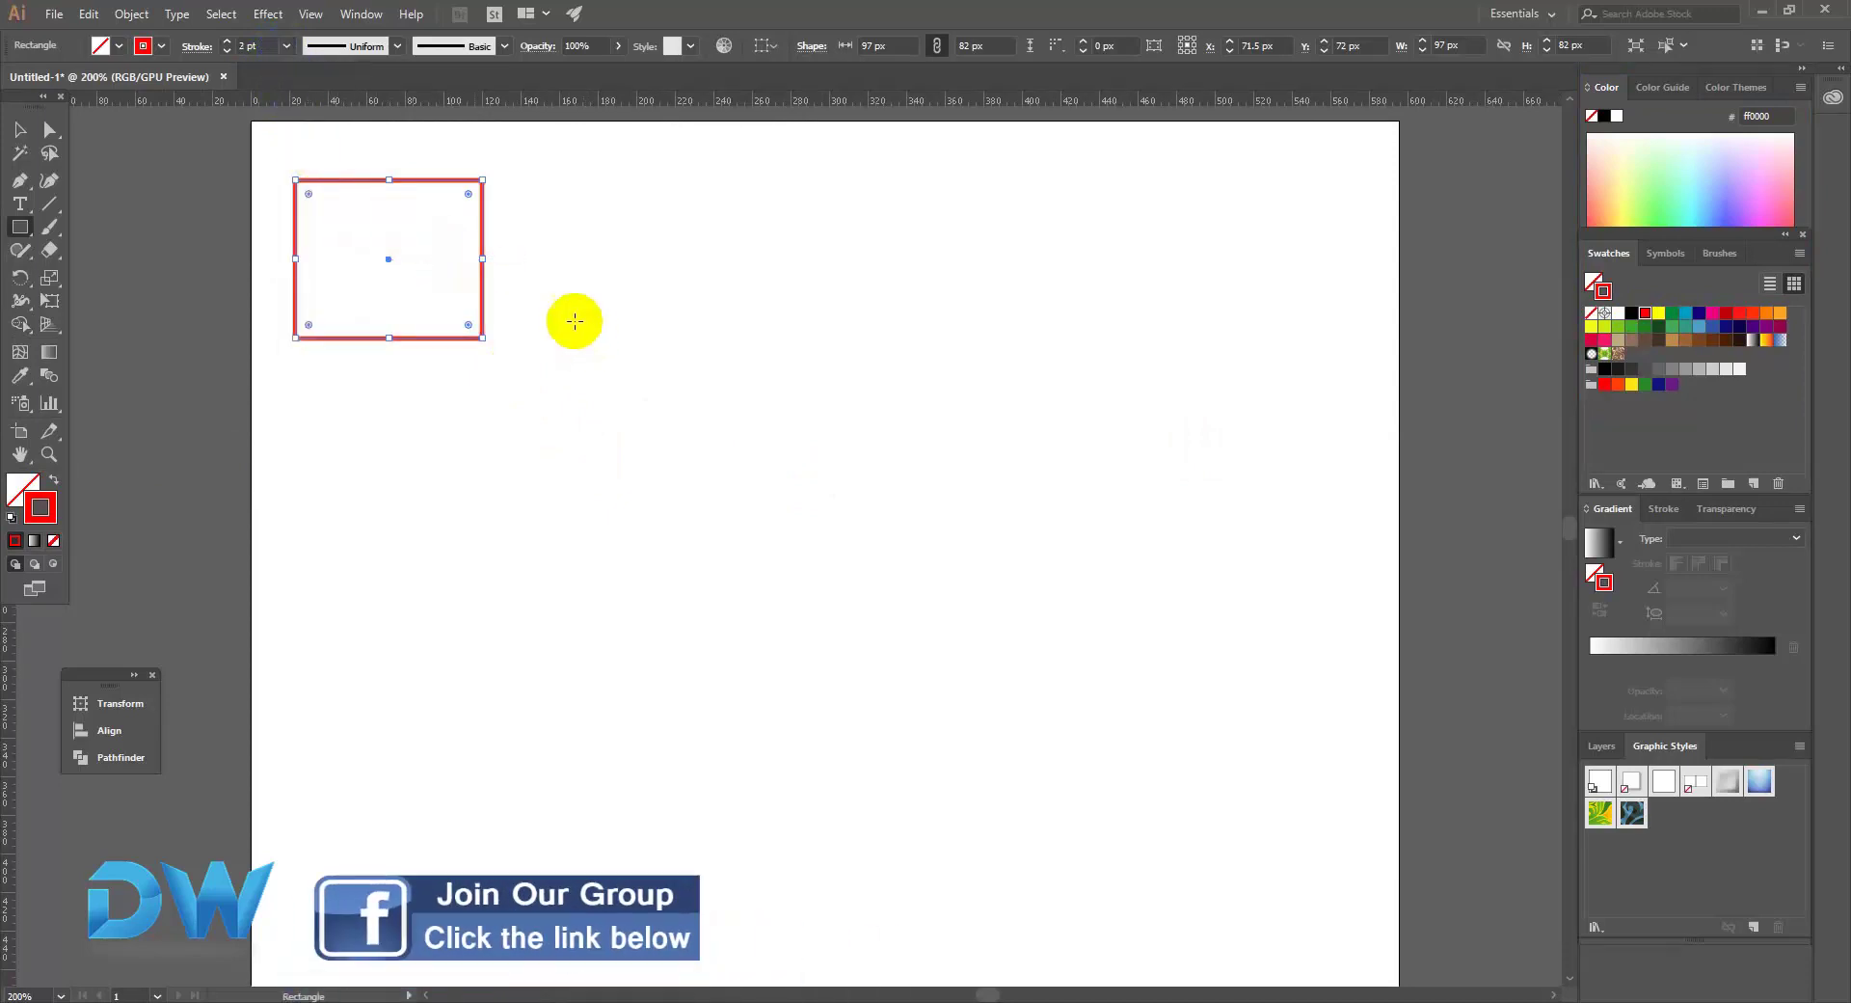
Open Effect > Distort & Transform > Transform and turn on Preview.
left_click(268, 13)
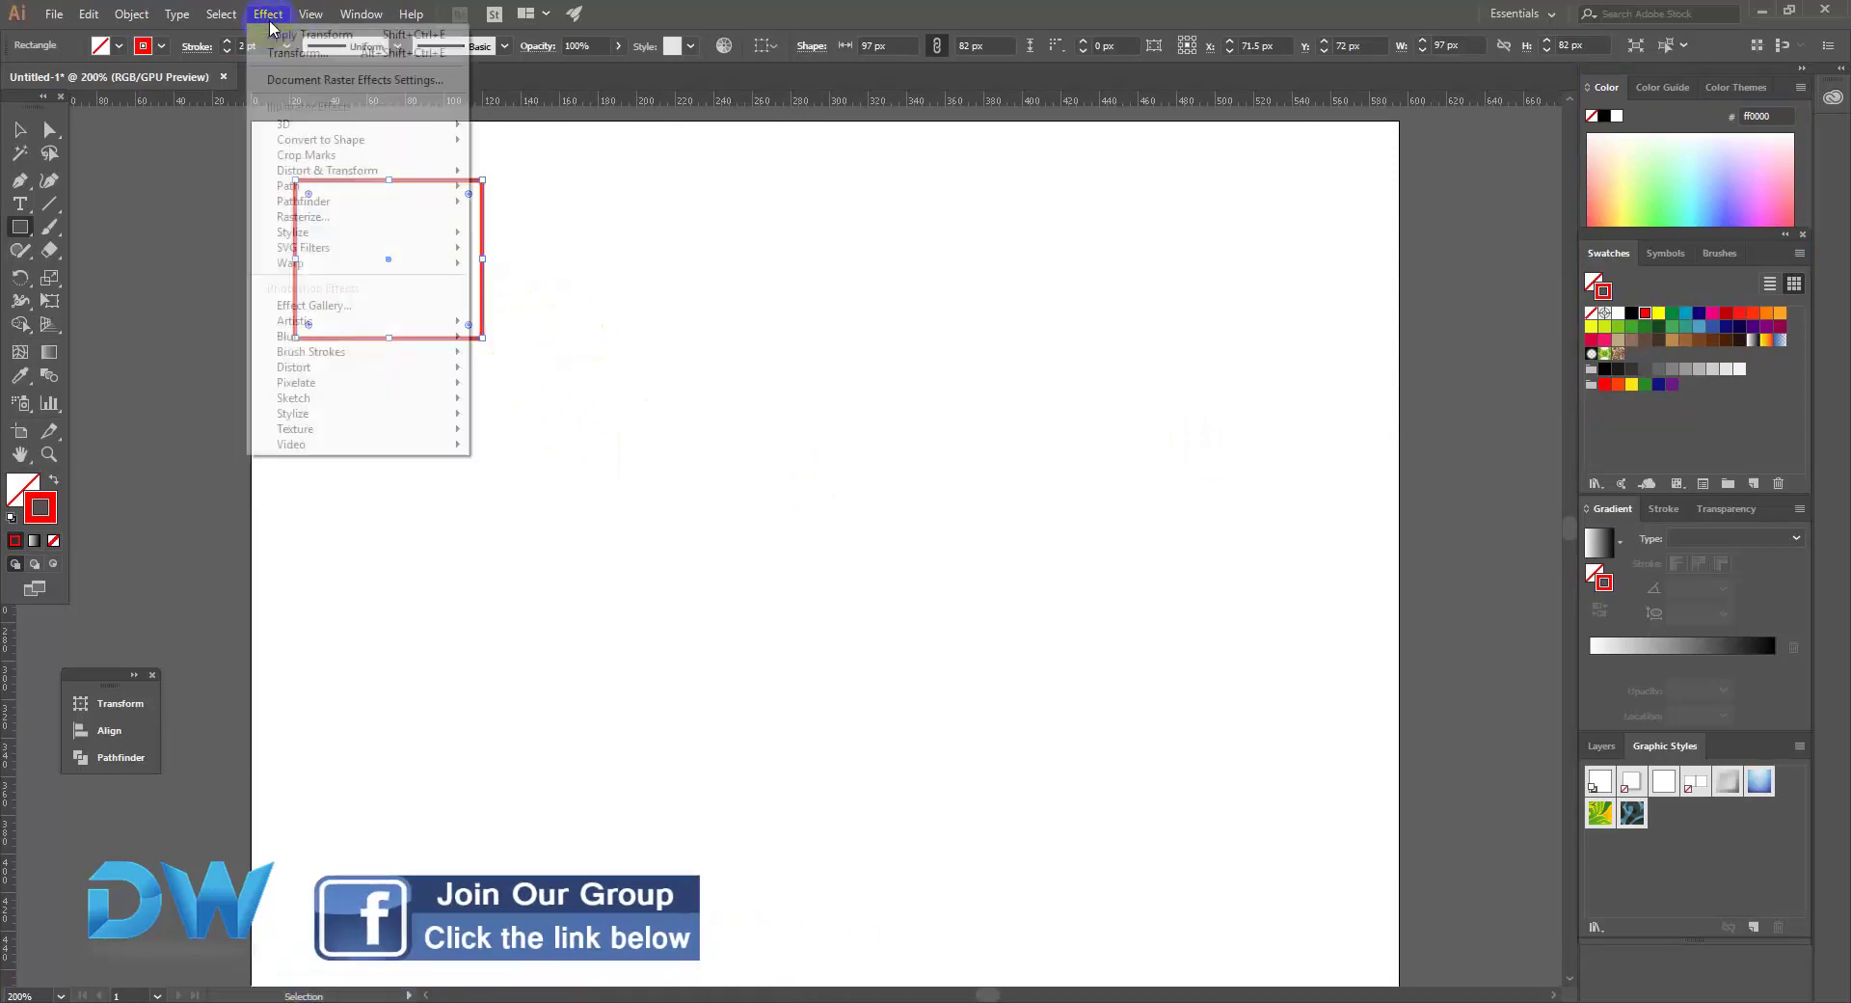
mouse_move(393, 171)
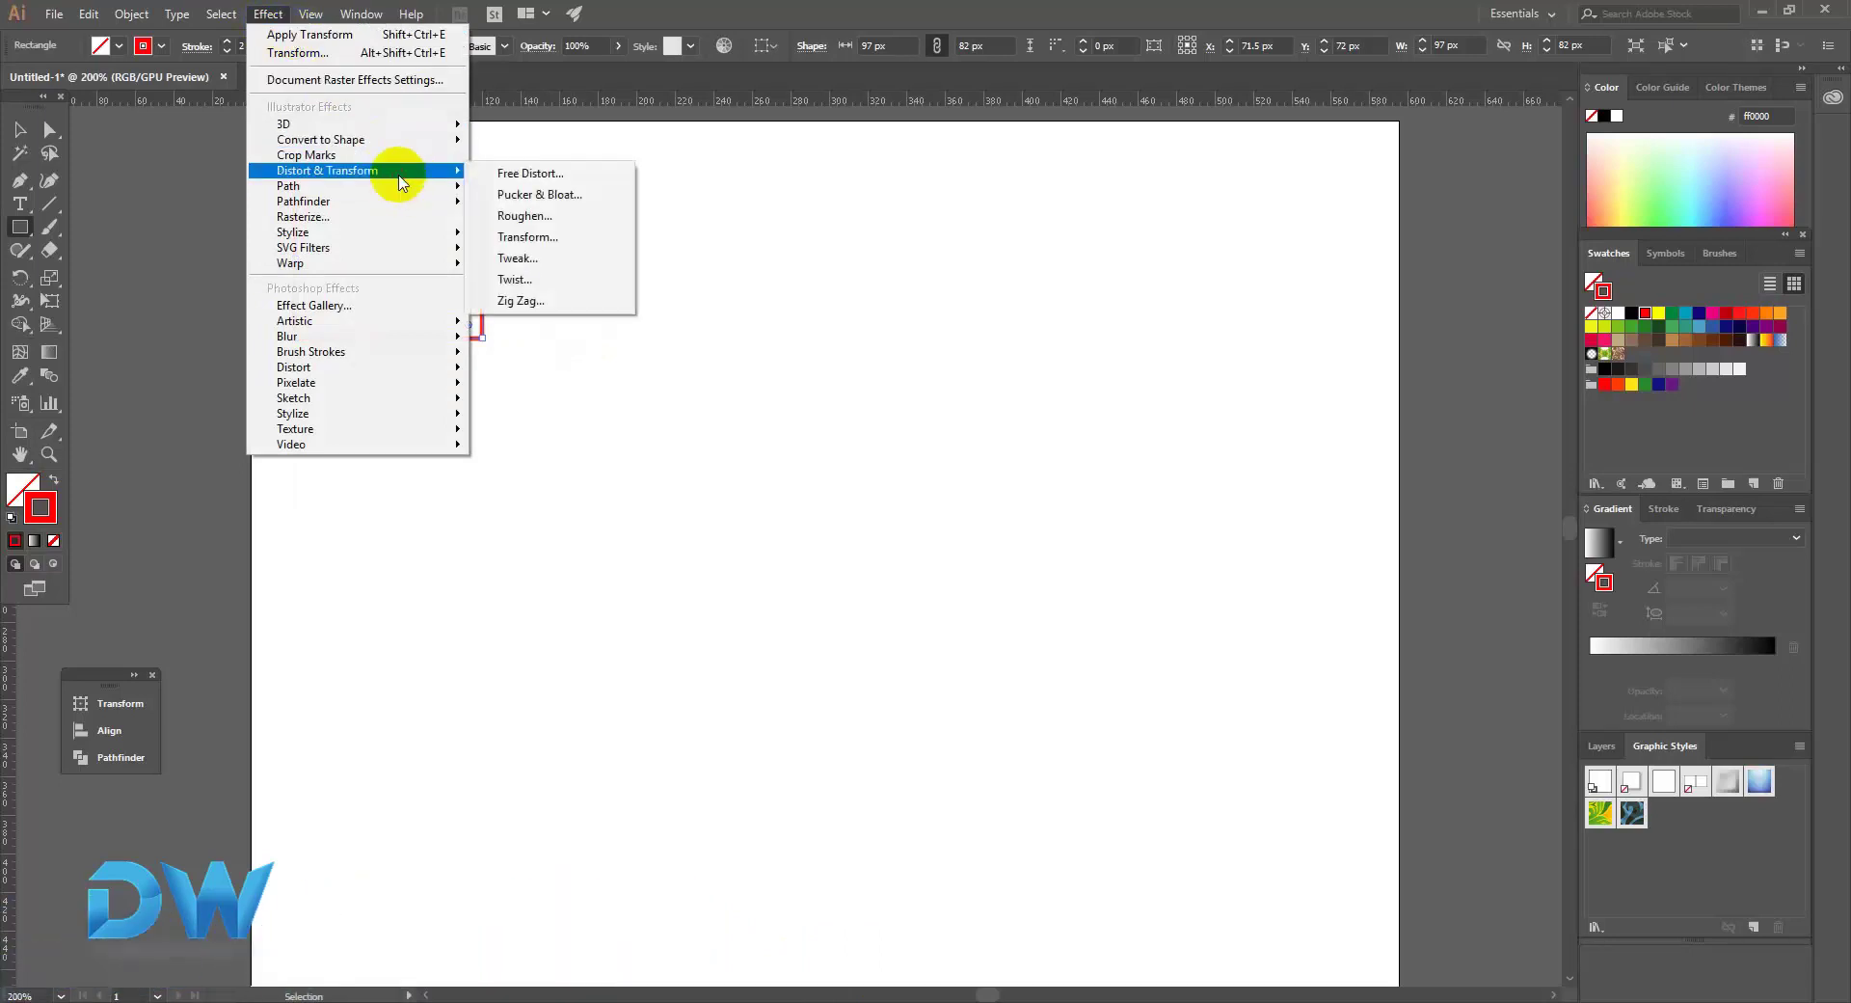
left_click(540, 237)
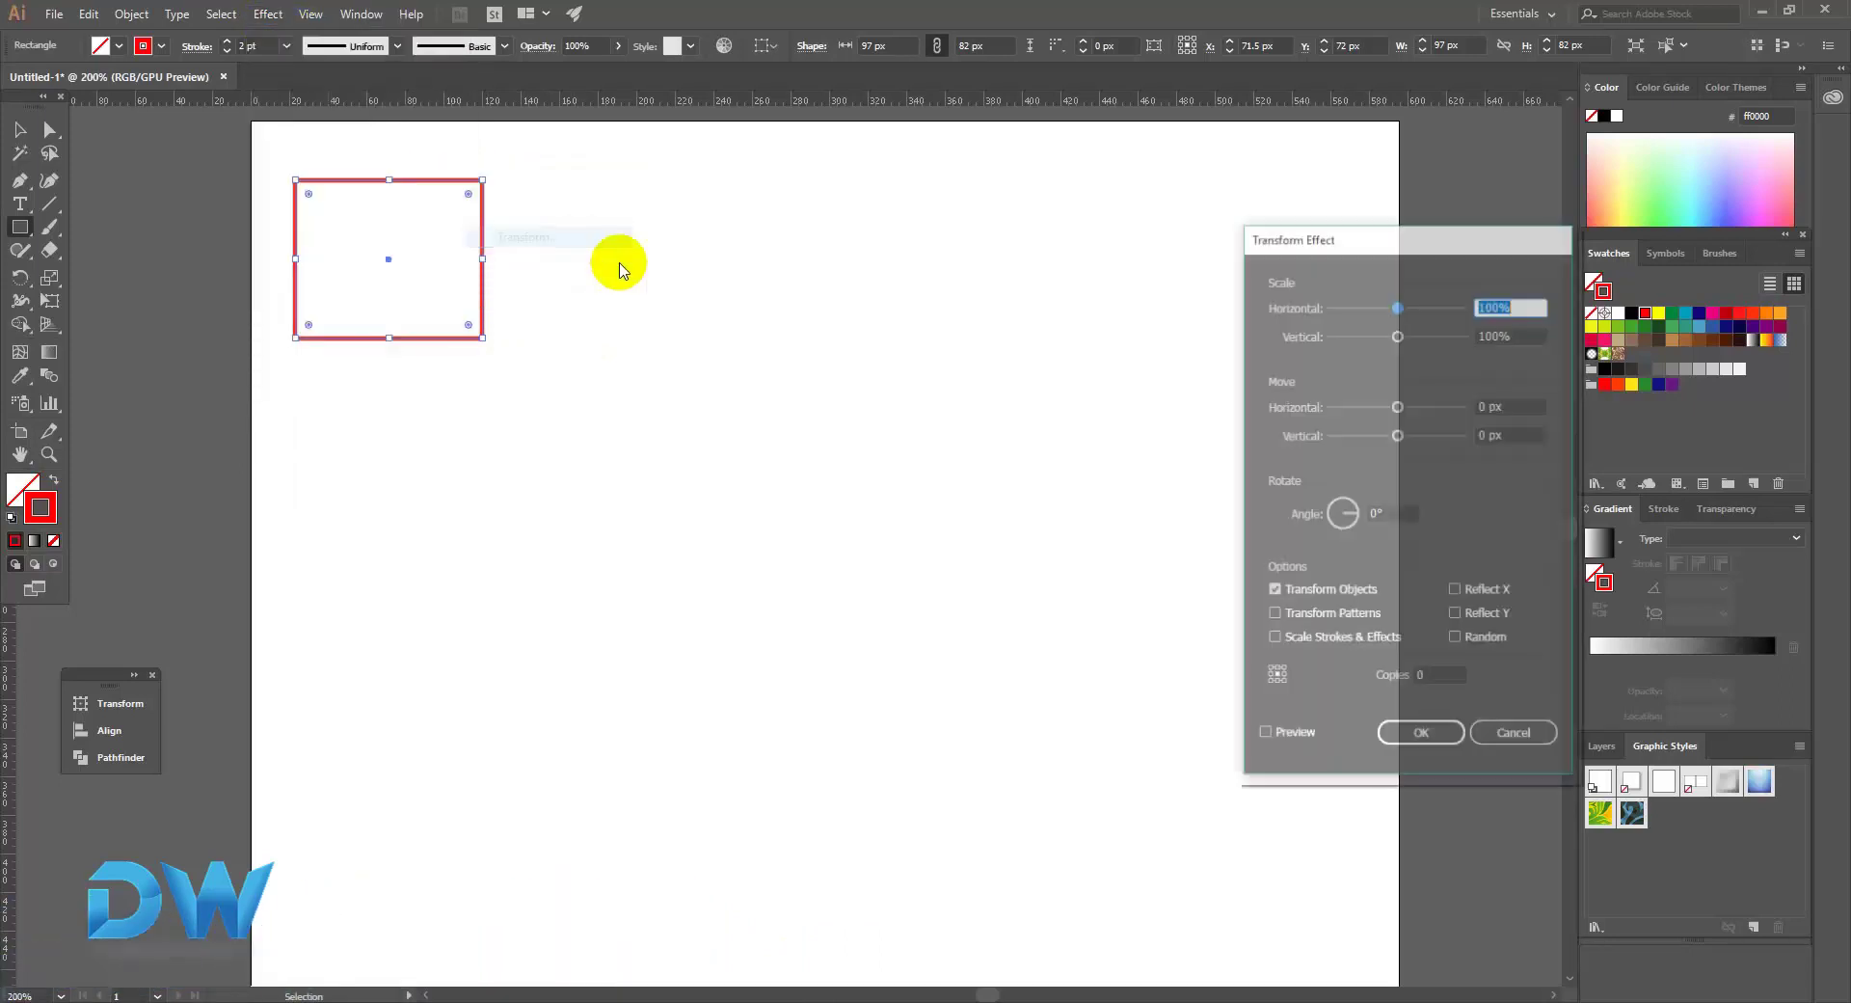
left_click_drag(1251, 243, 1012, 183)
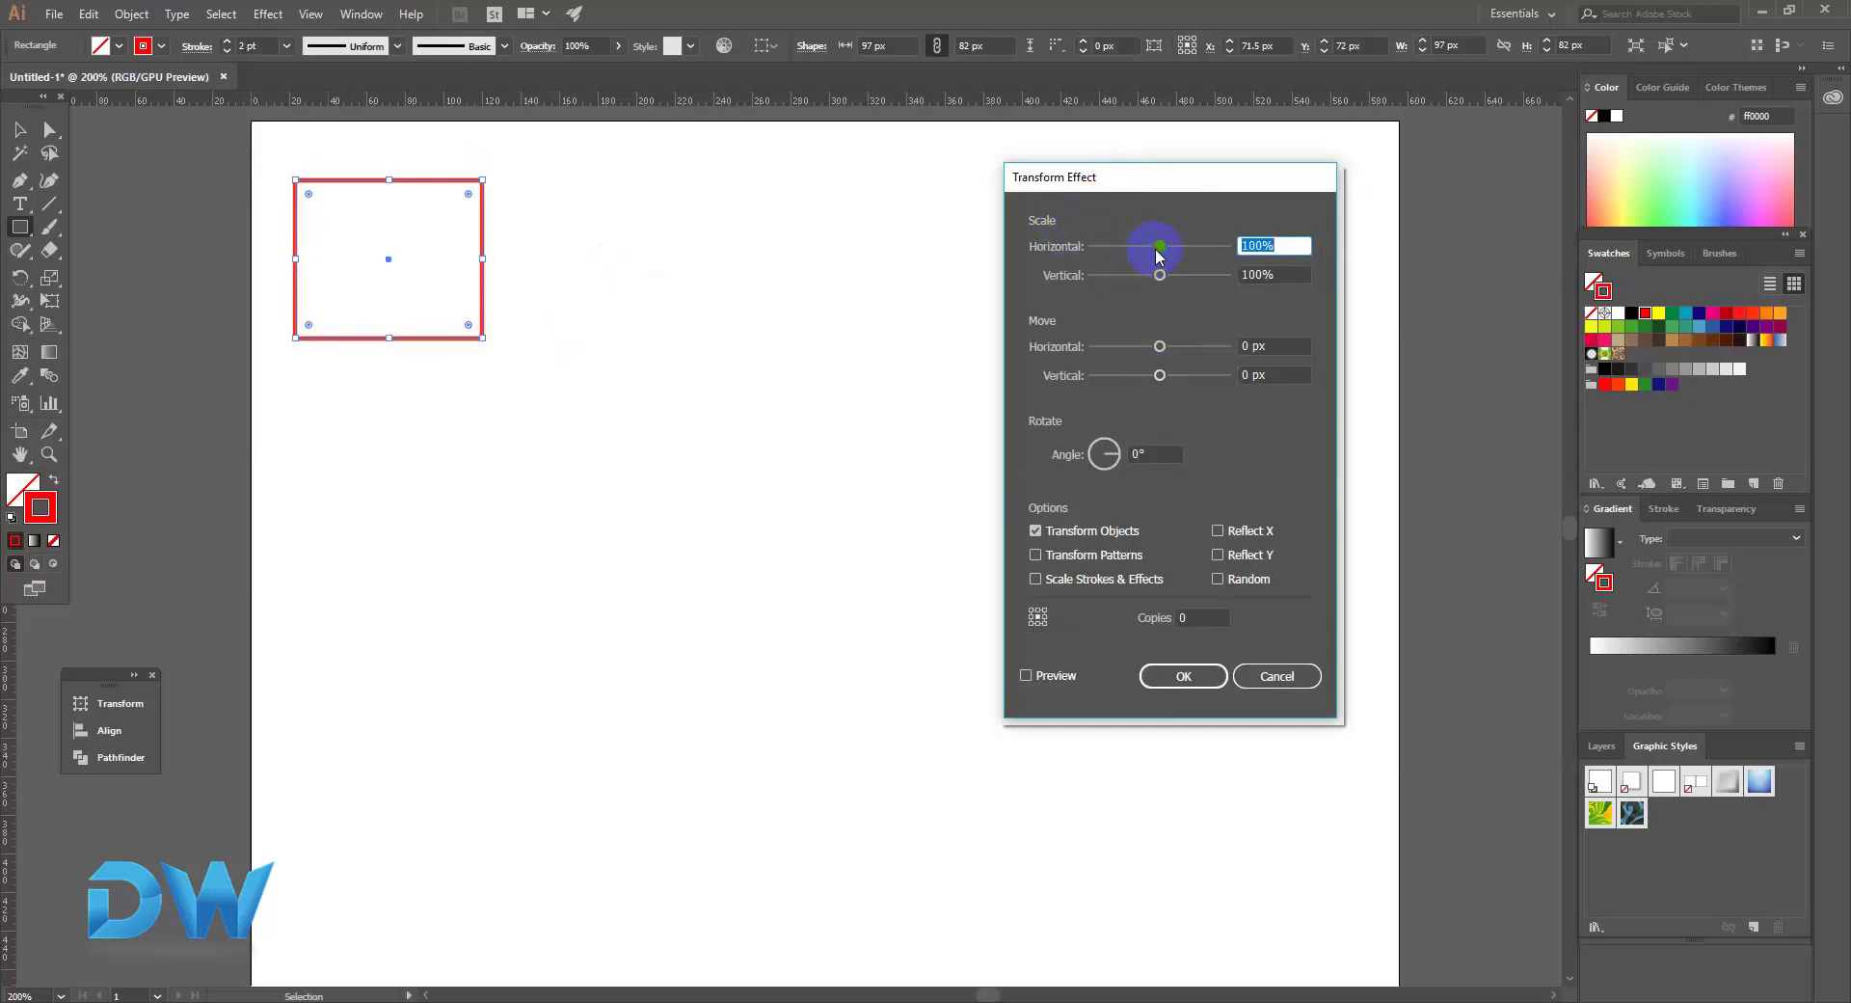
left_click_drag(1160, 247, 1200, 248)
left_click(1025, 677)
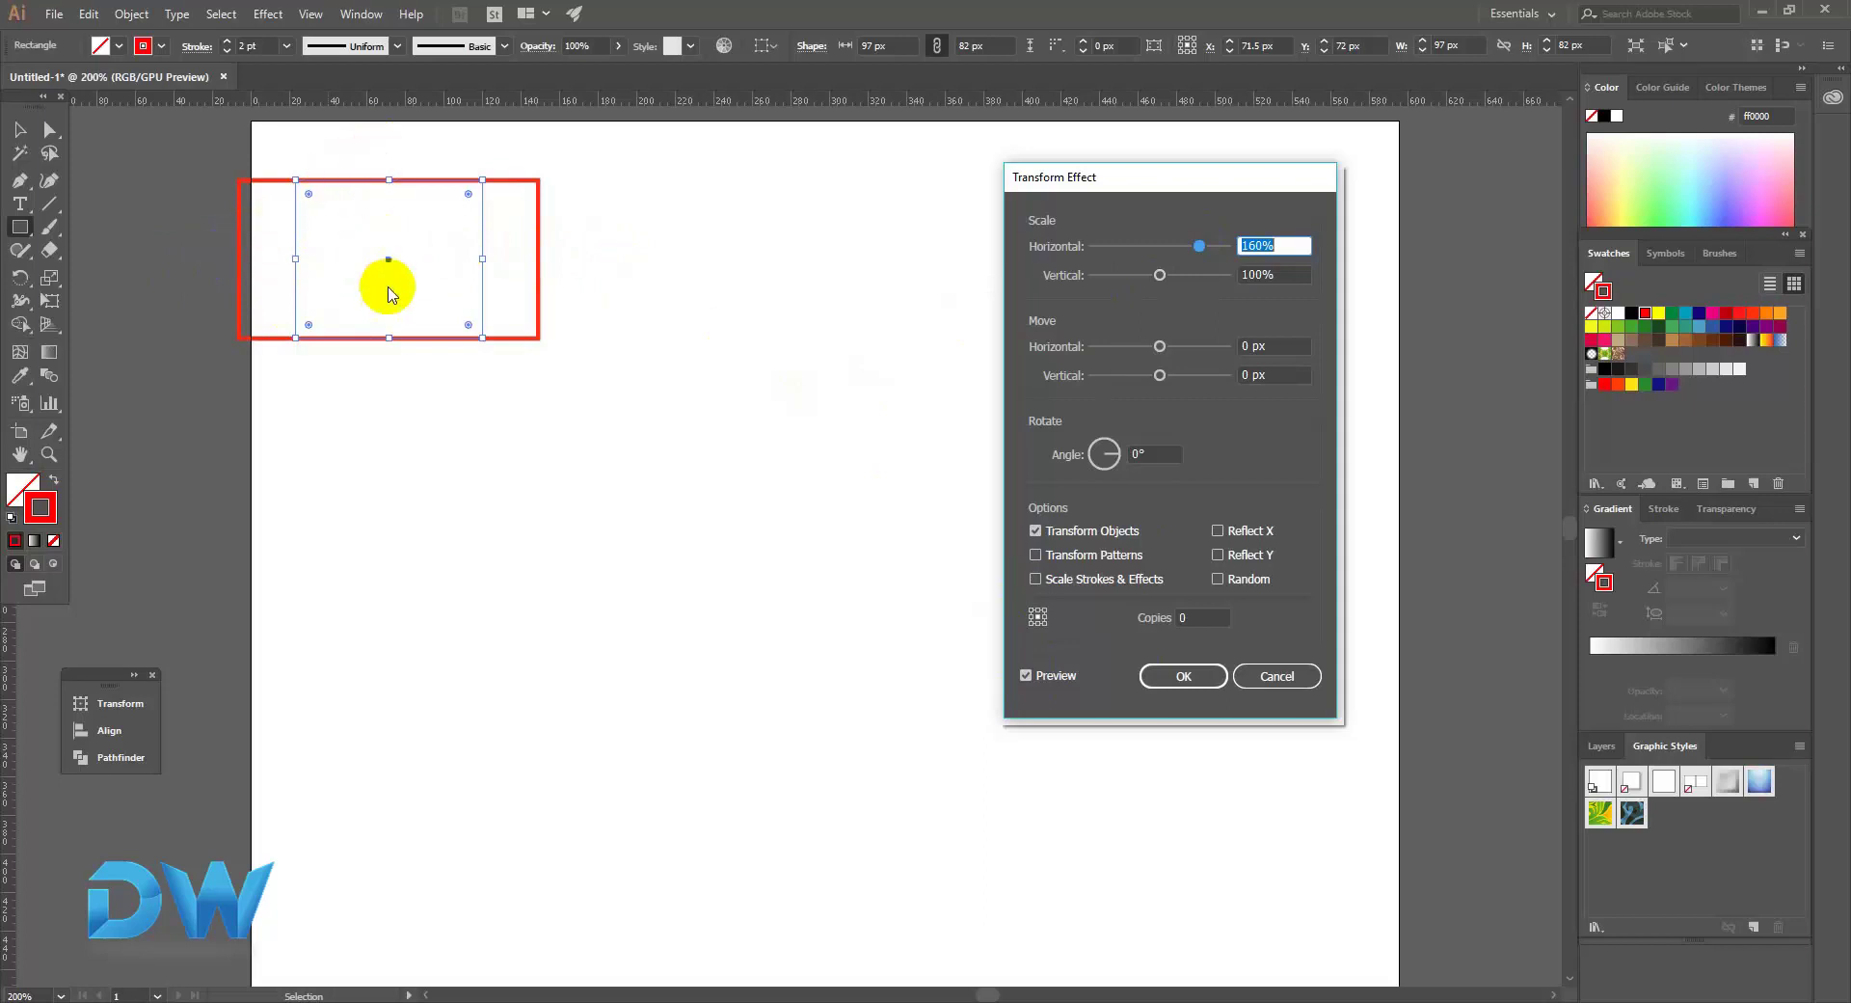
Reset horizontal and vertical scale to 100%, keep offset at 0 px, and begin editing the angle.
mouse_move(1160, 275)
left_mouse_down()
mouse_move(1219, 286)
mouse_move(1172, 288)
mouse_move(1172, 247)
mouse_move(1170, 276)
left_mouse_up()
left_click(1292, 245)
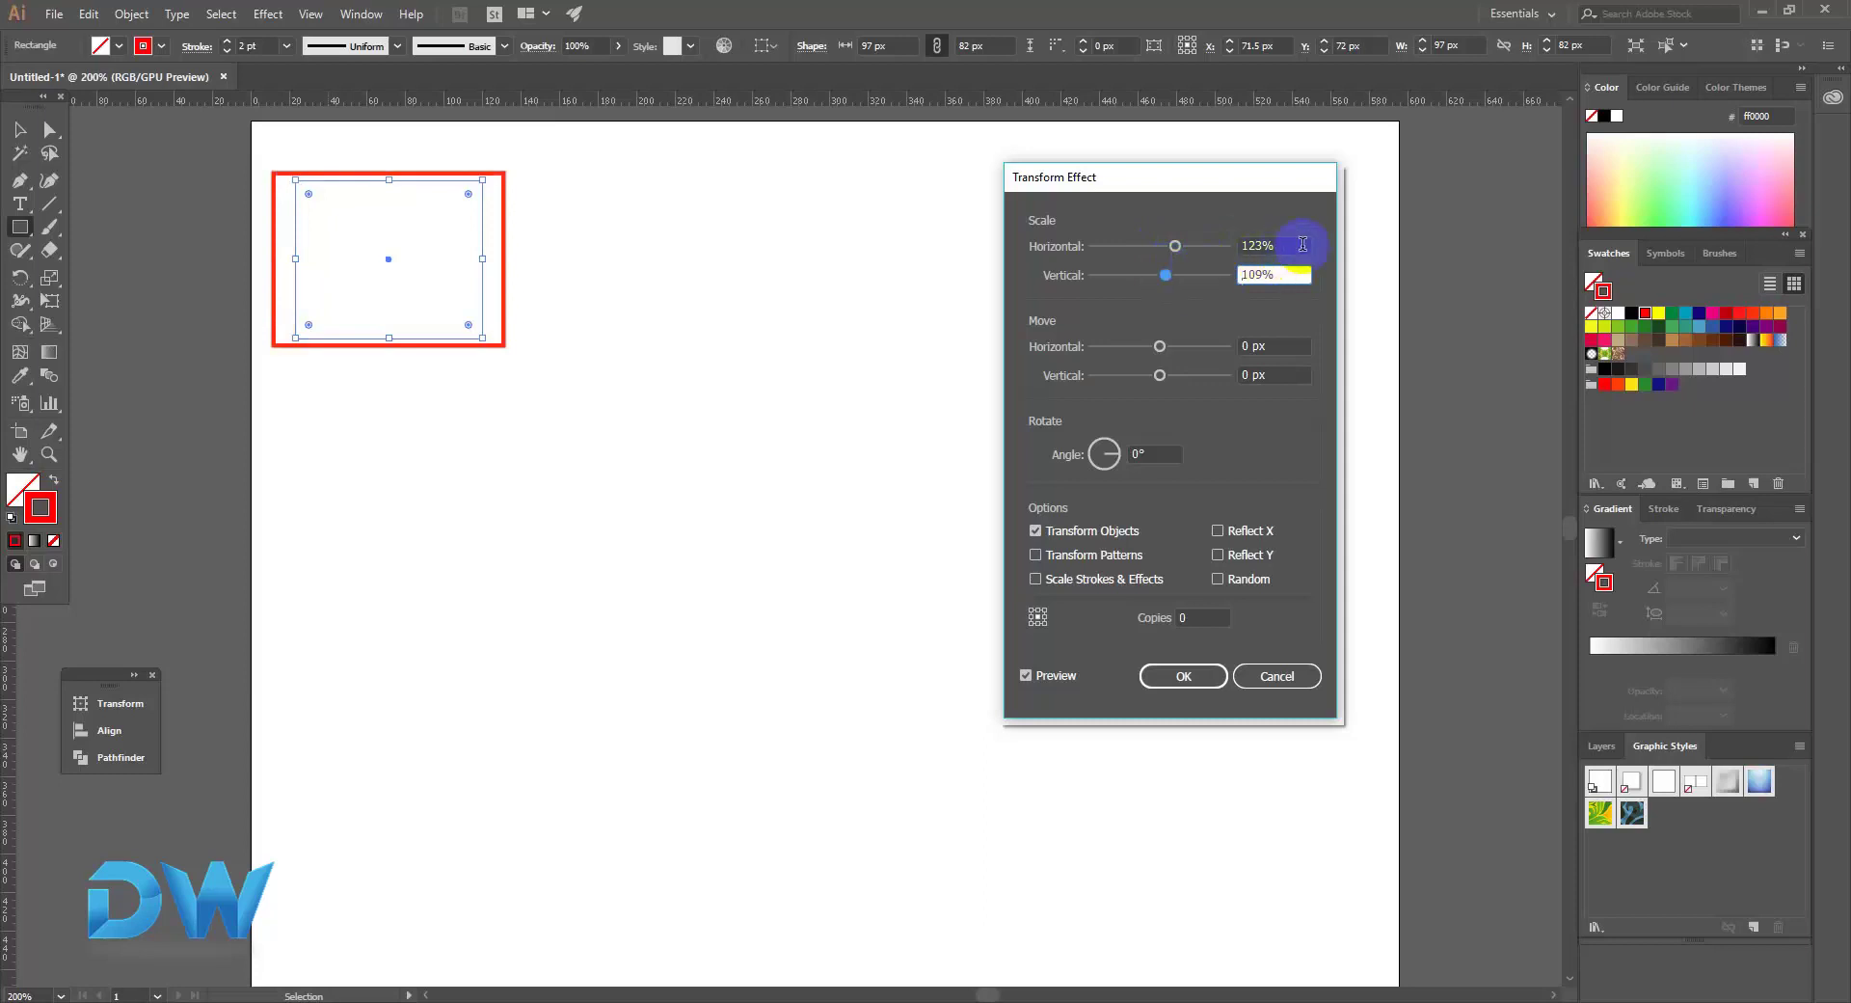
type("100")
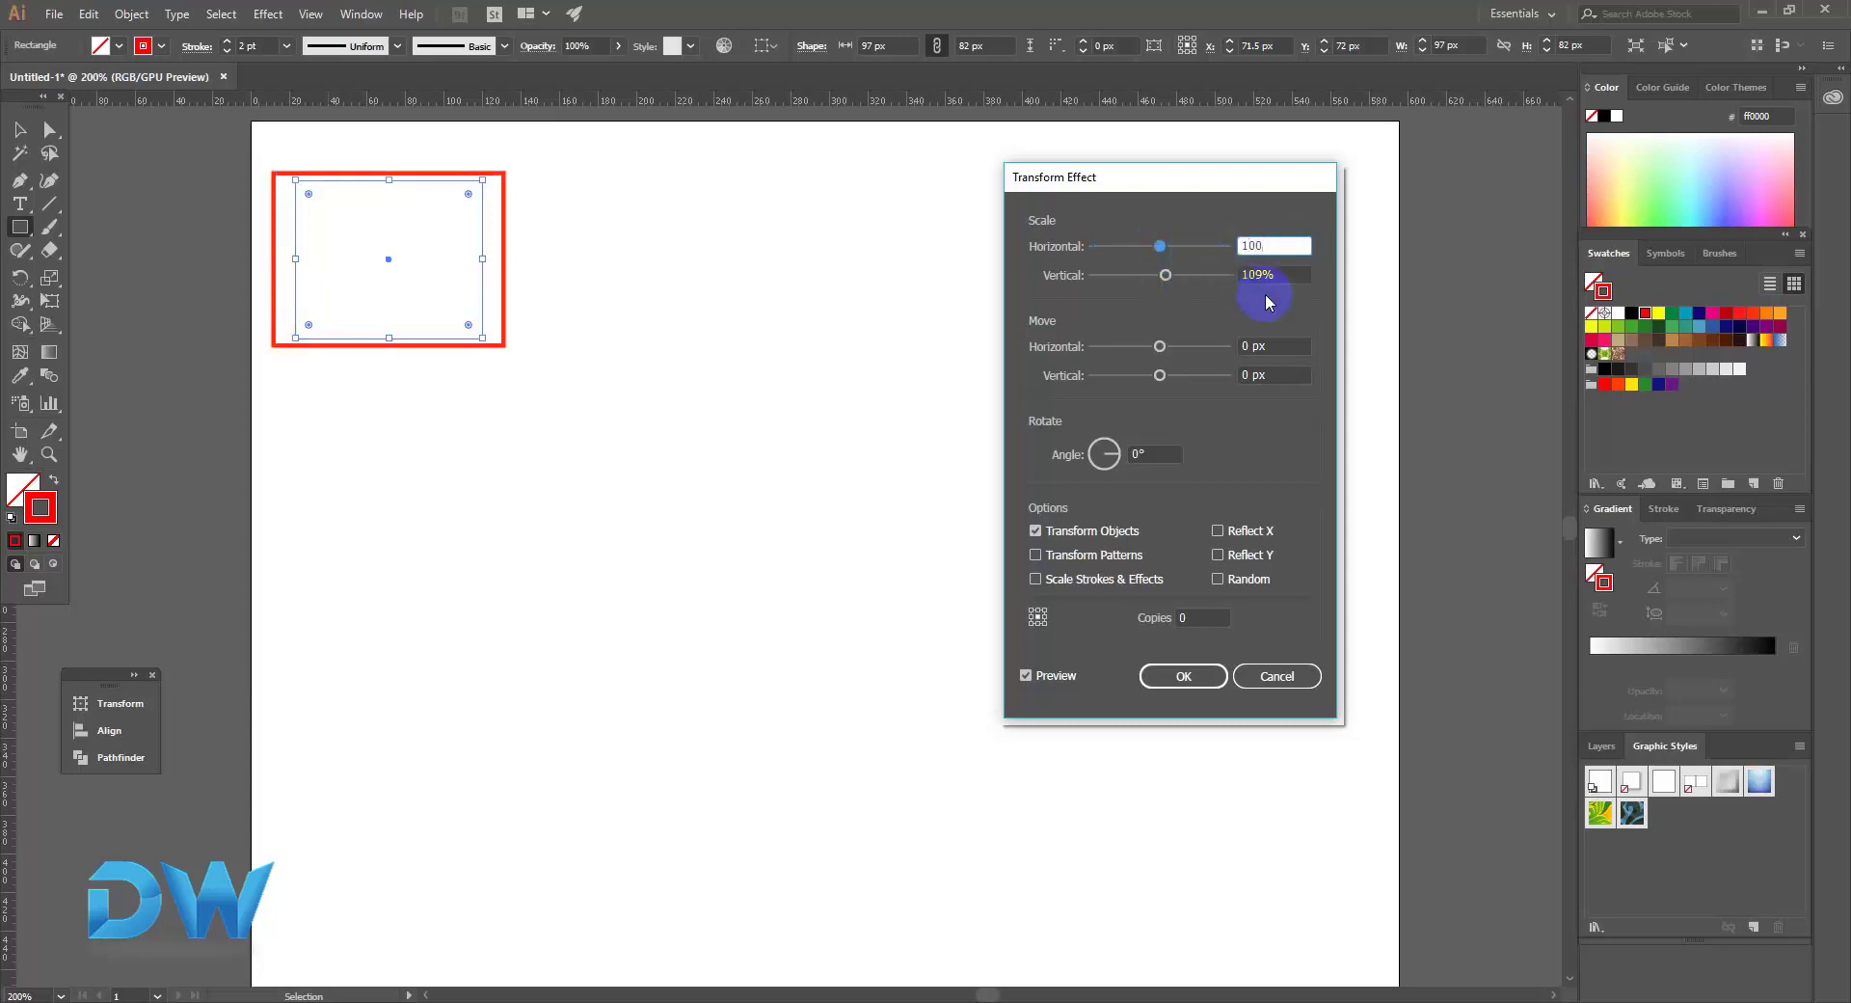
left_click(1166, 276)
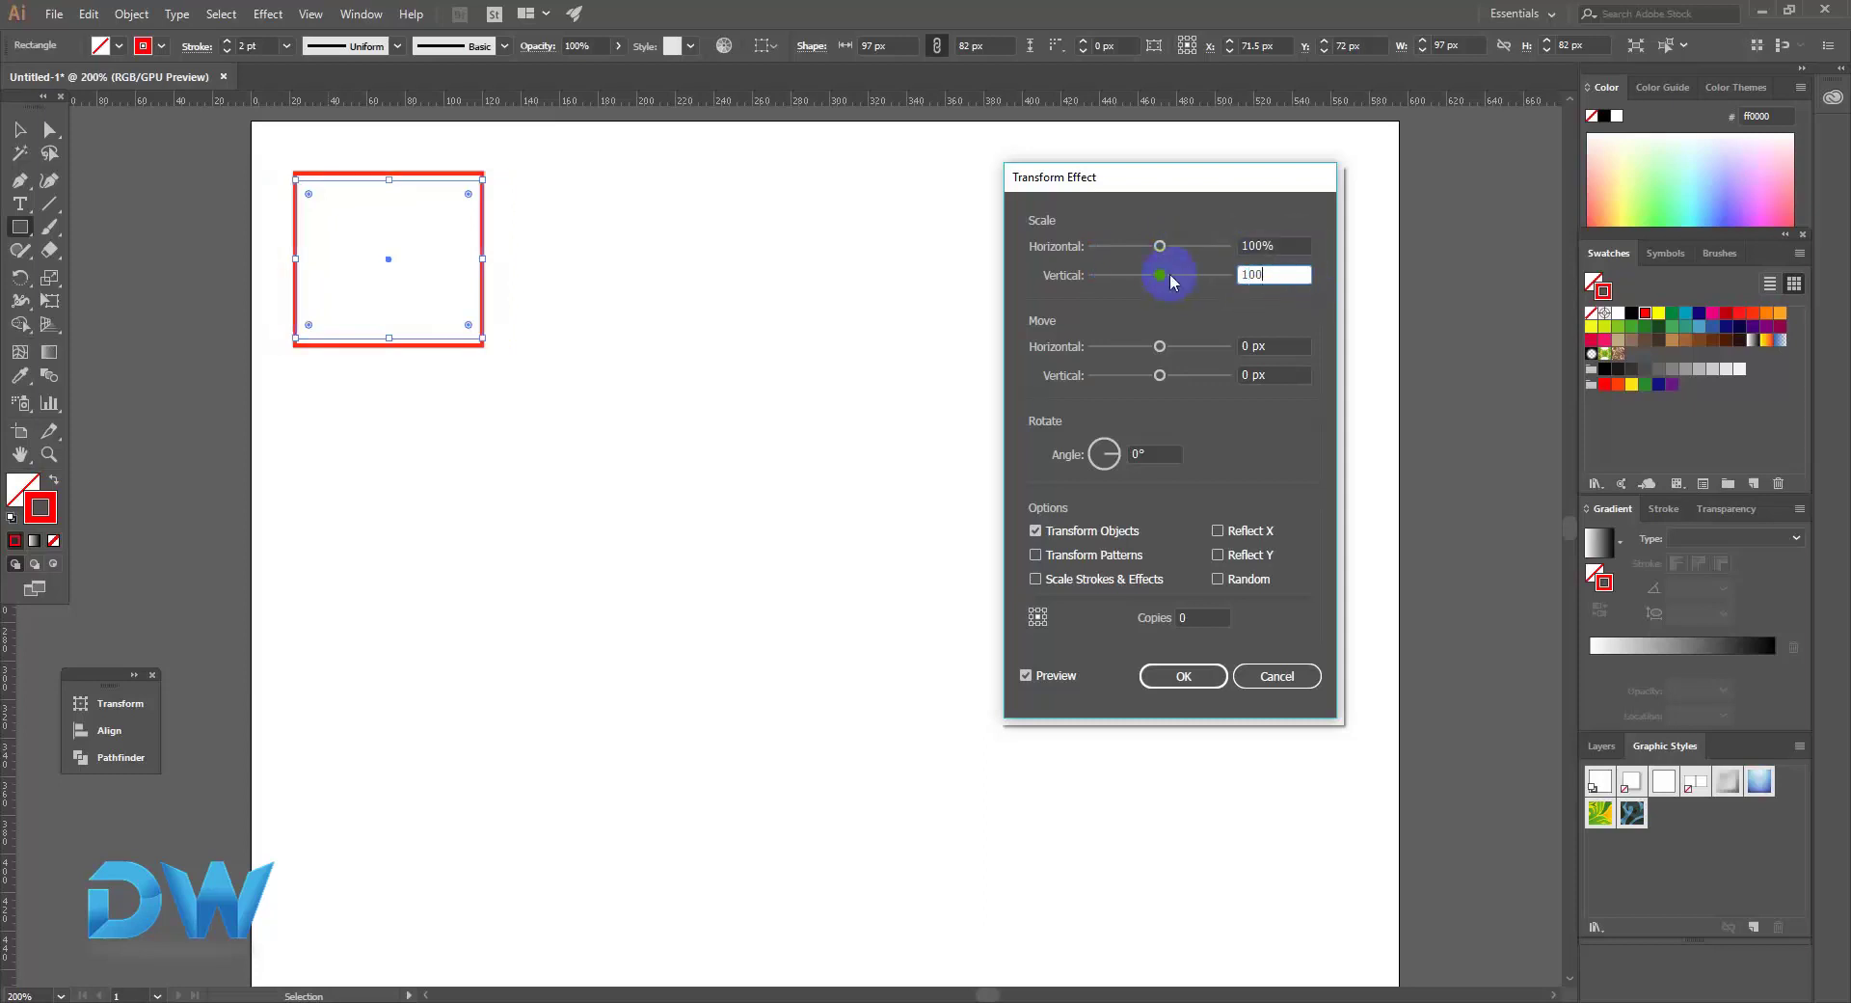
type("100")
left_click(1254, 352)
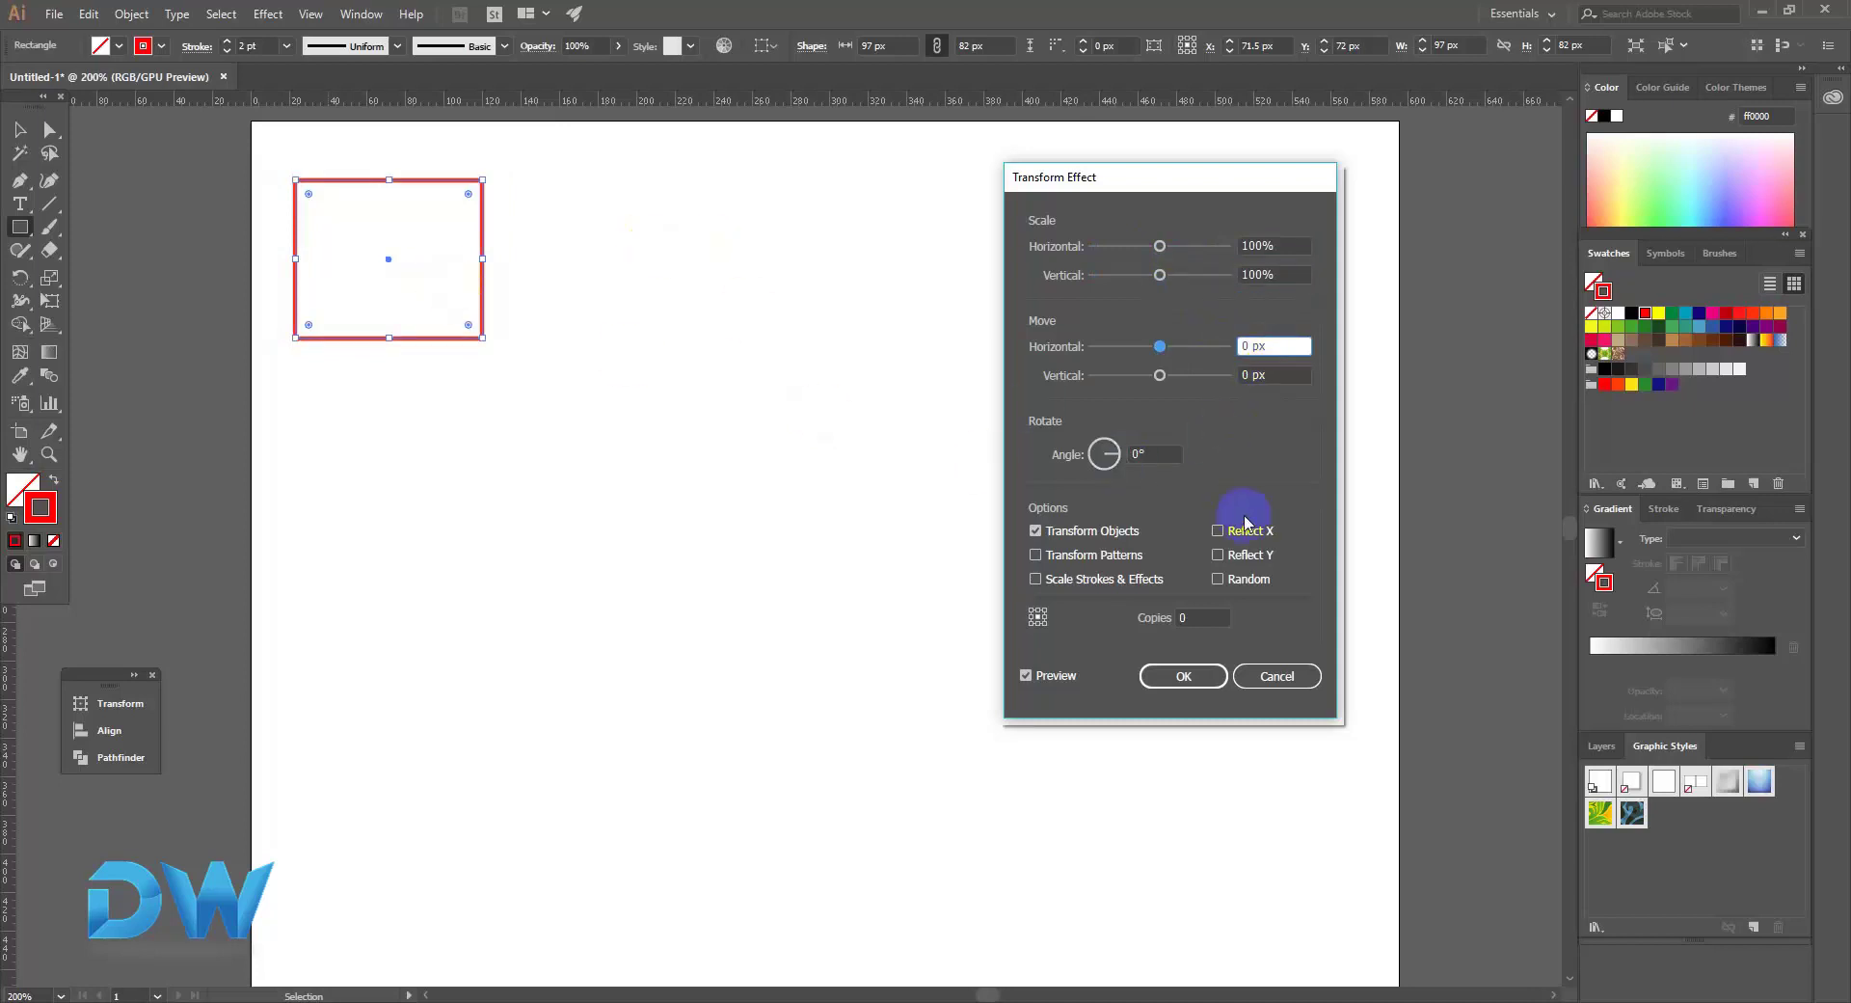
left_click(1282, 343)
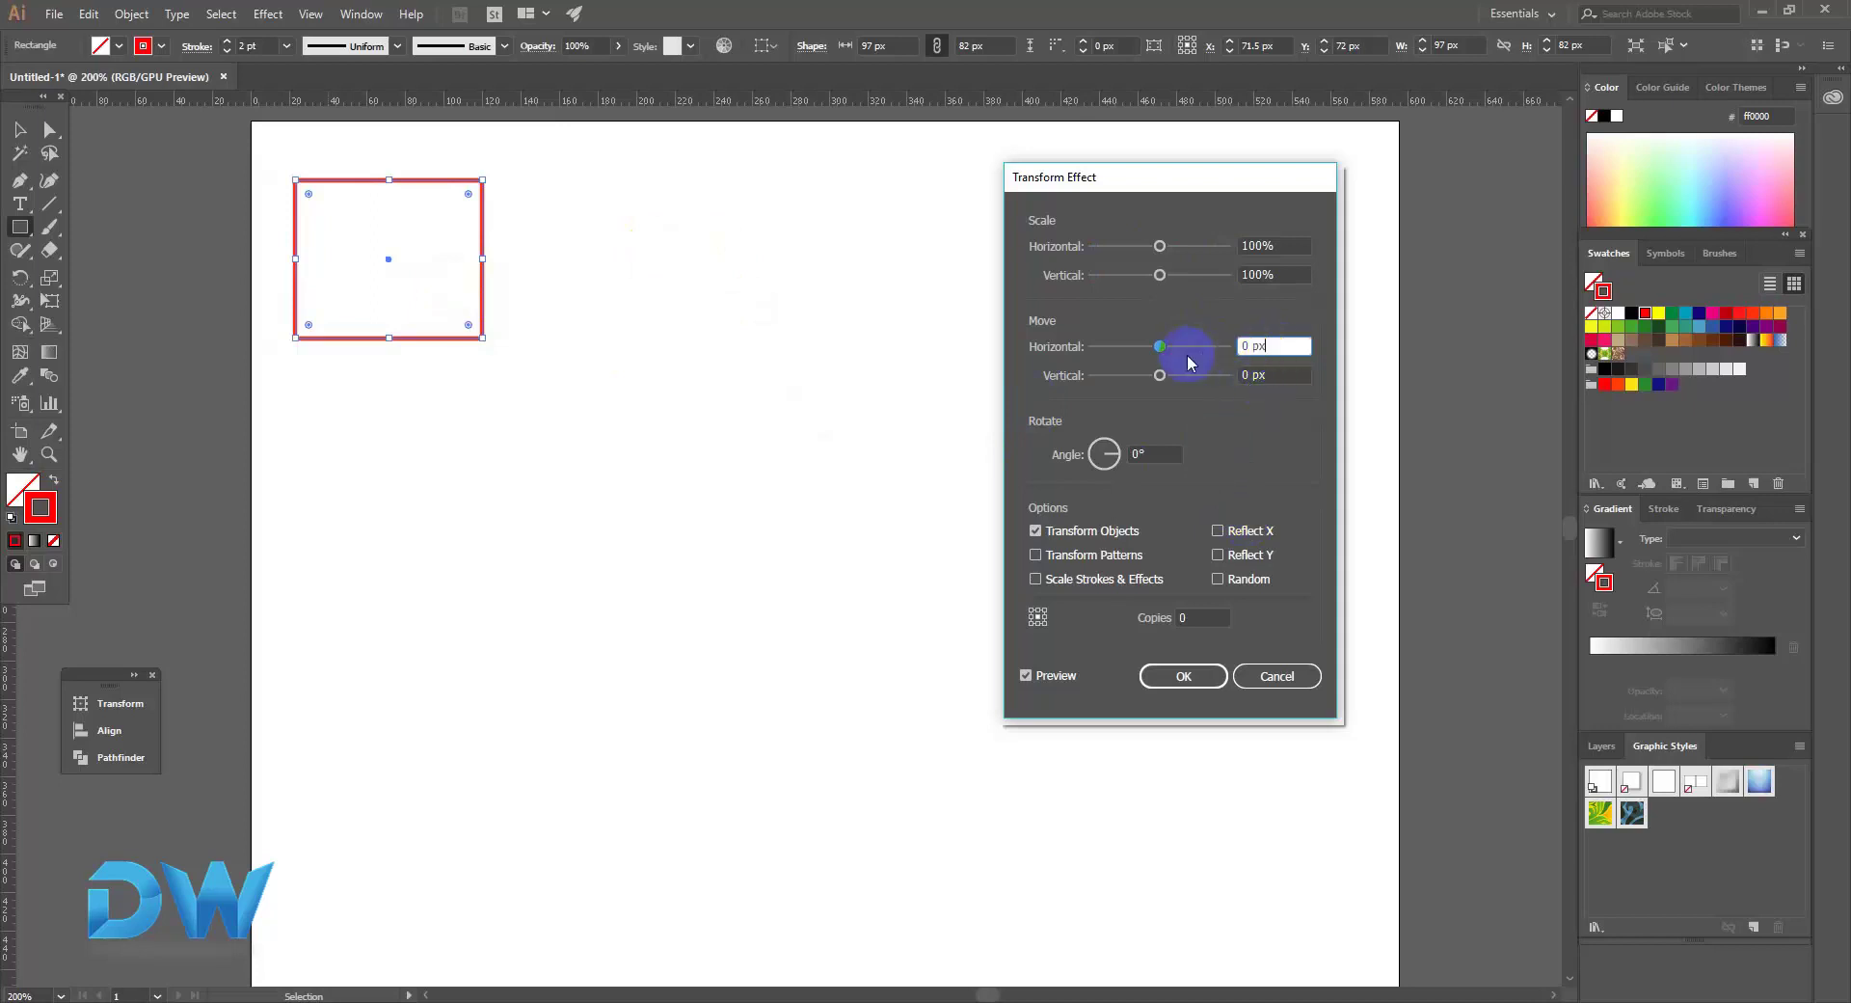
left_click(1141, 451)
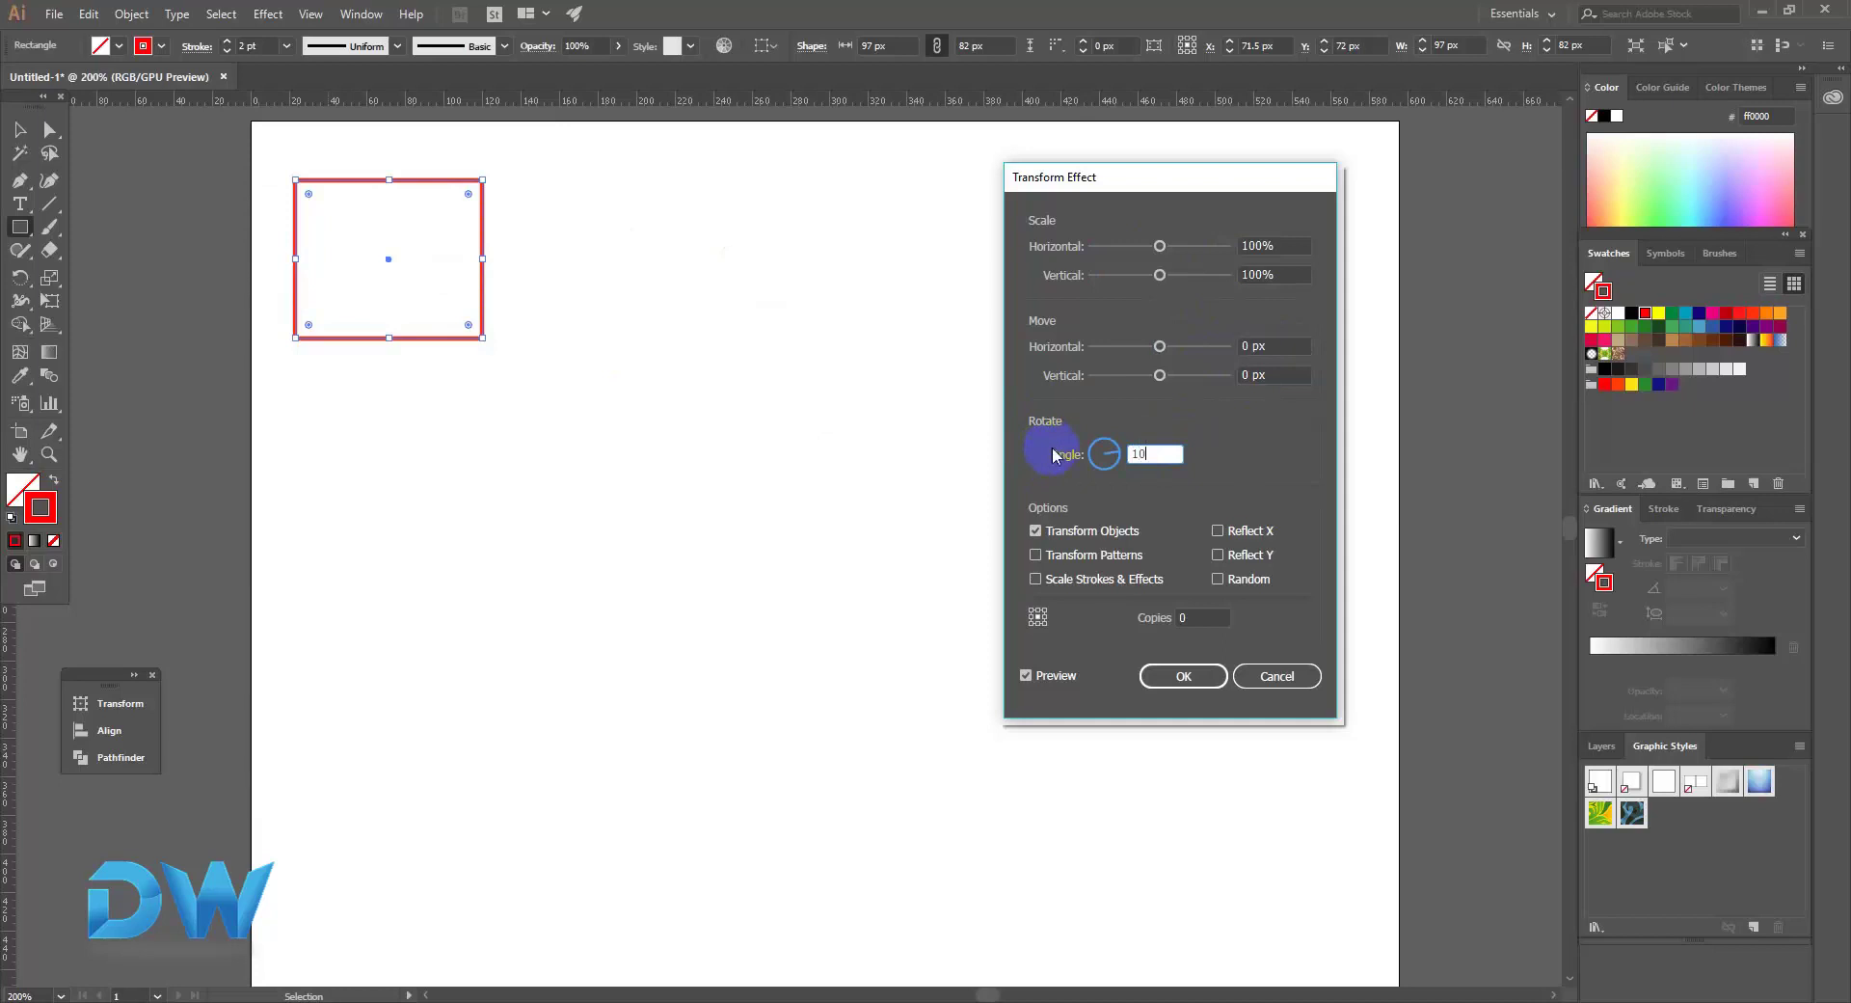
Set the rotation angle to 10° and the copies count to 9.
left_click(1053, 454)
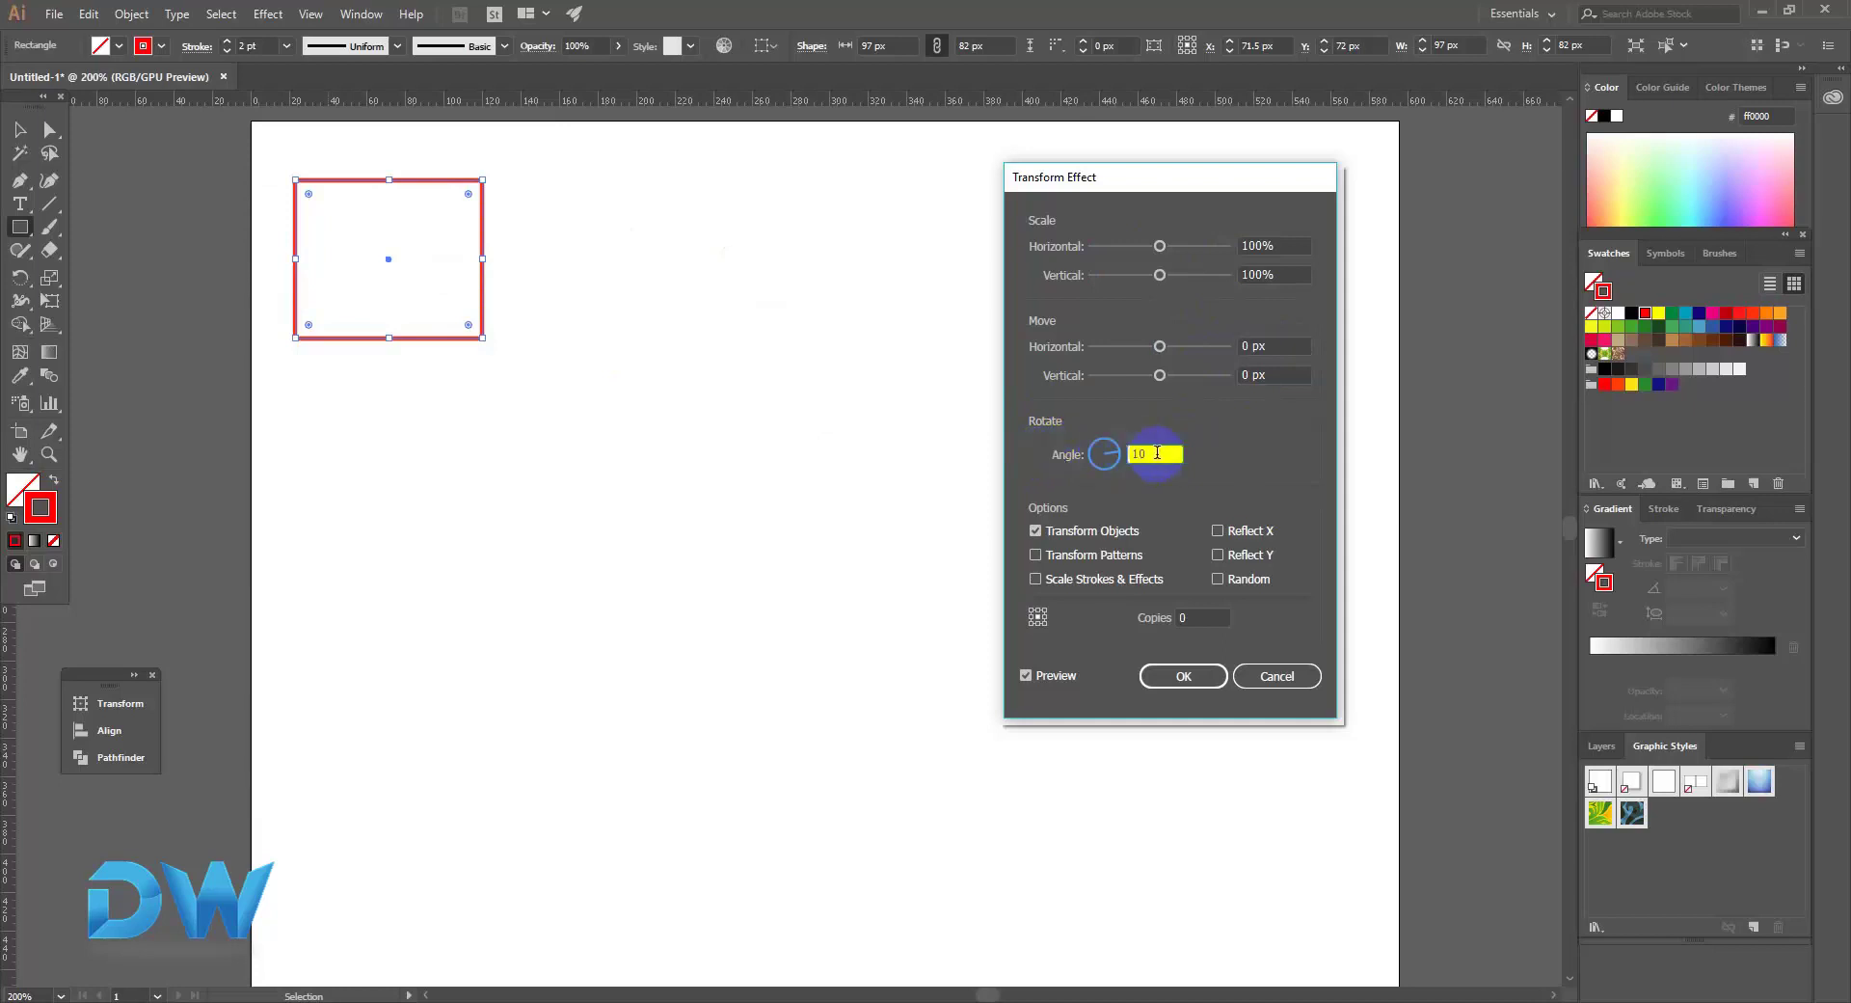
left_click(1286, 374)
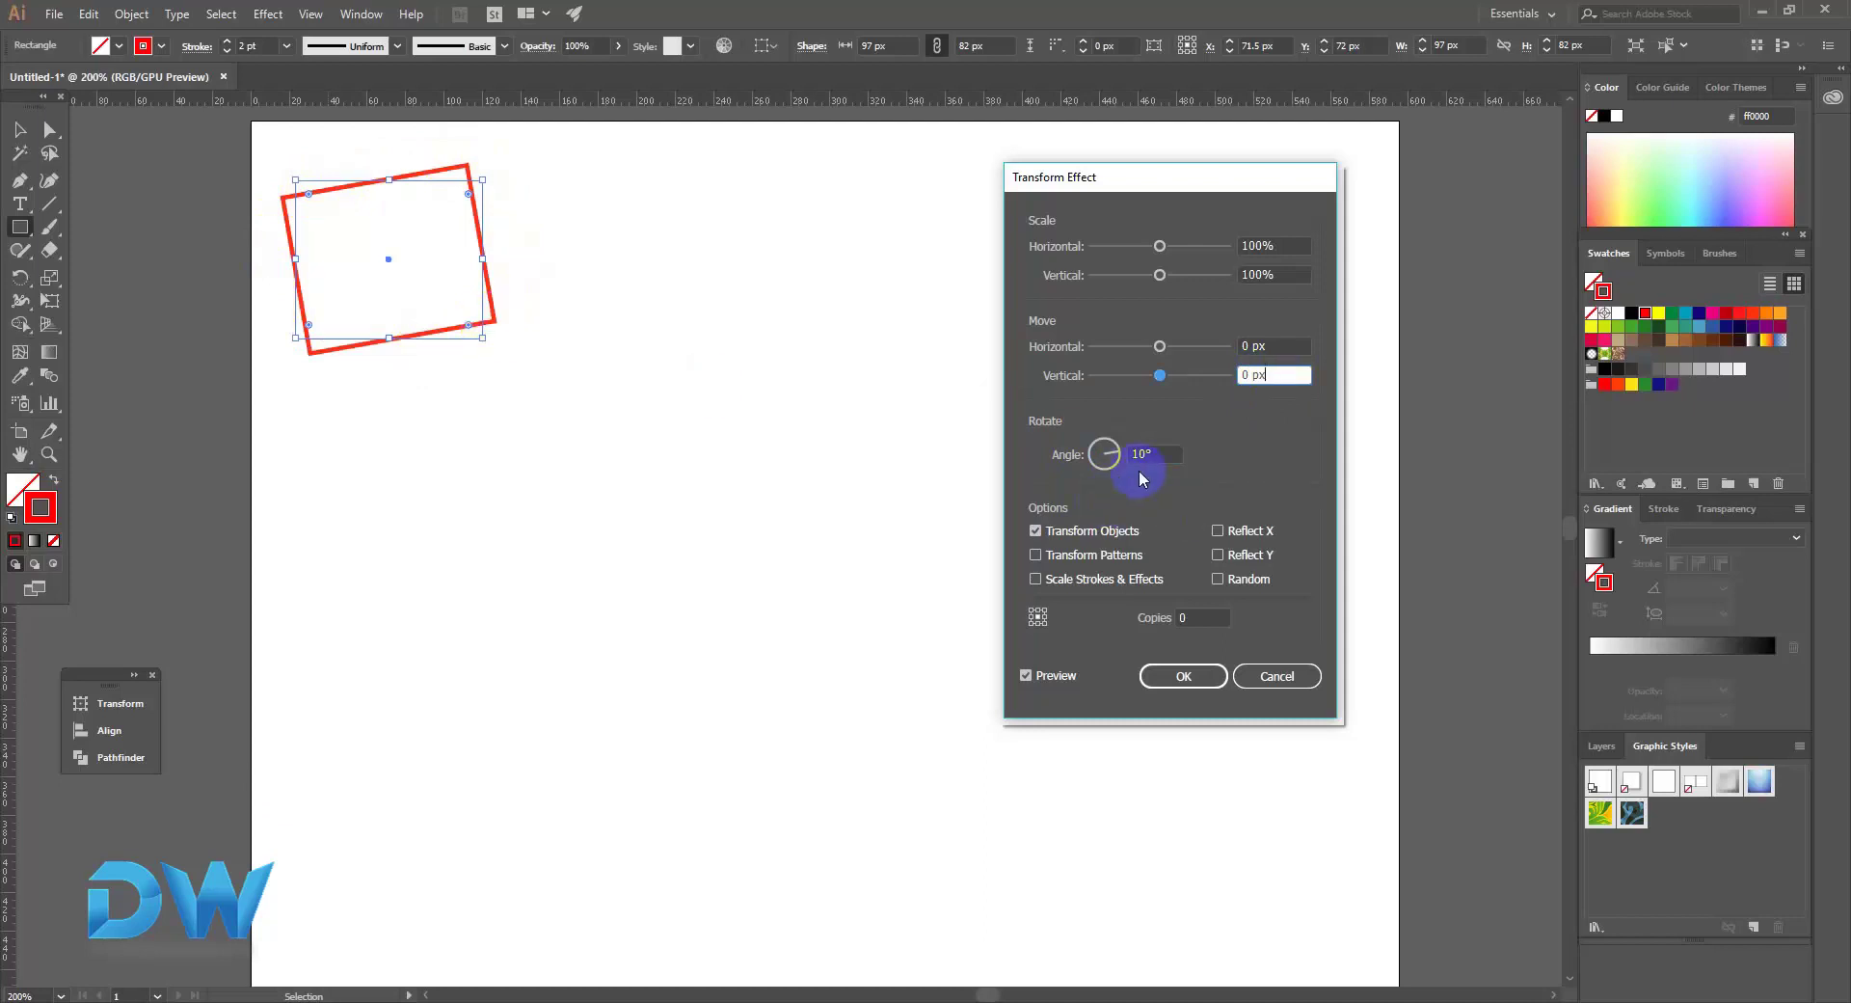
left_click(1184, 618)
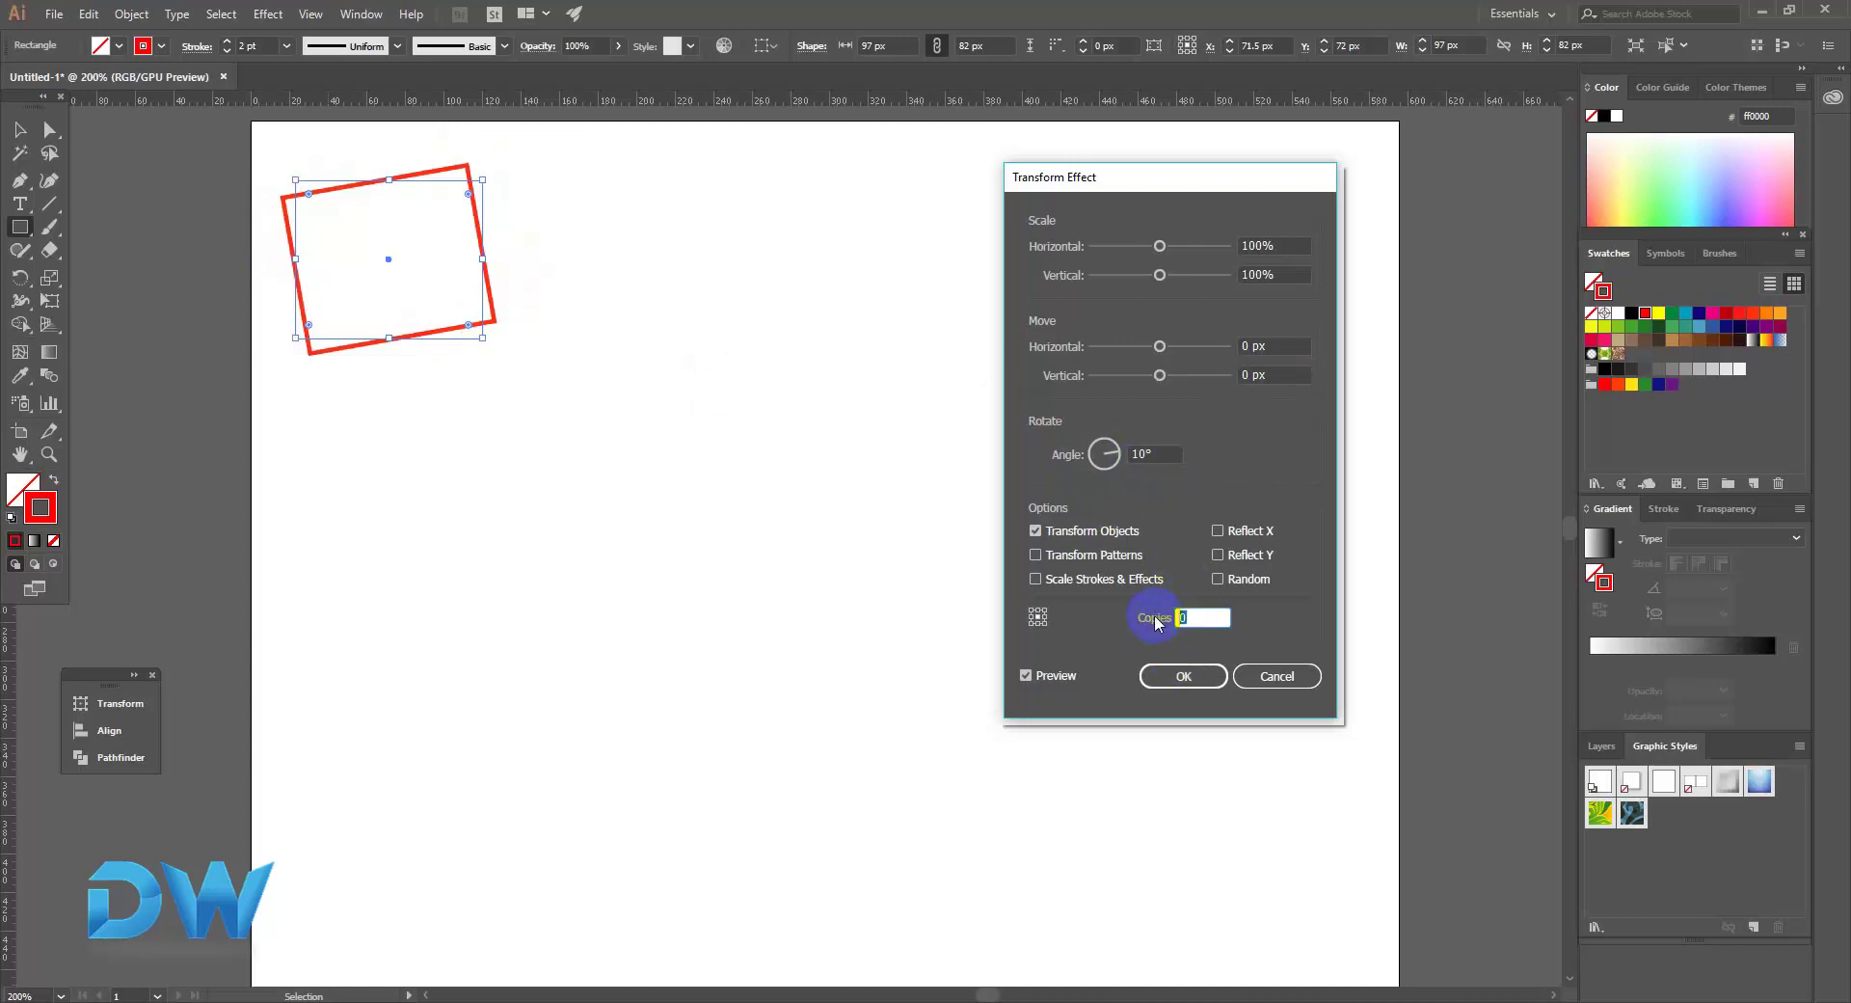
left_click(1281, 374)
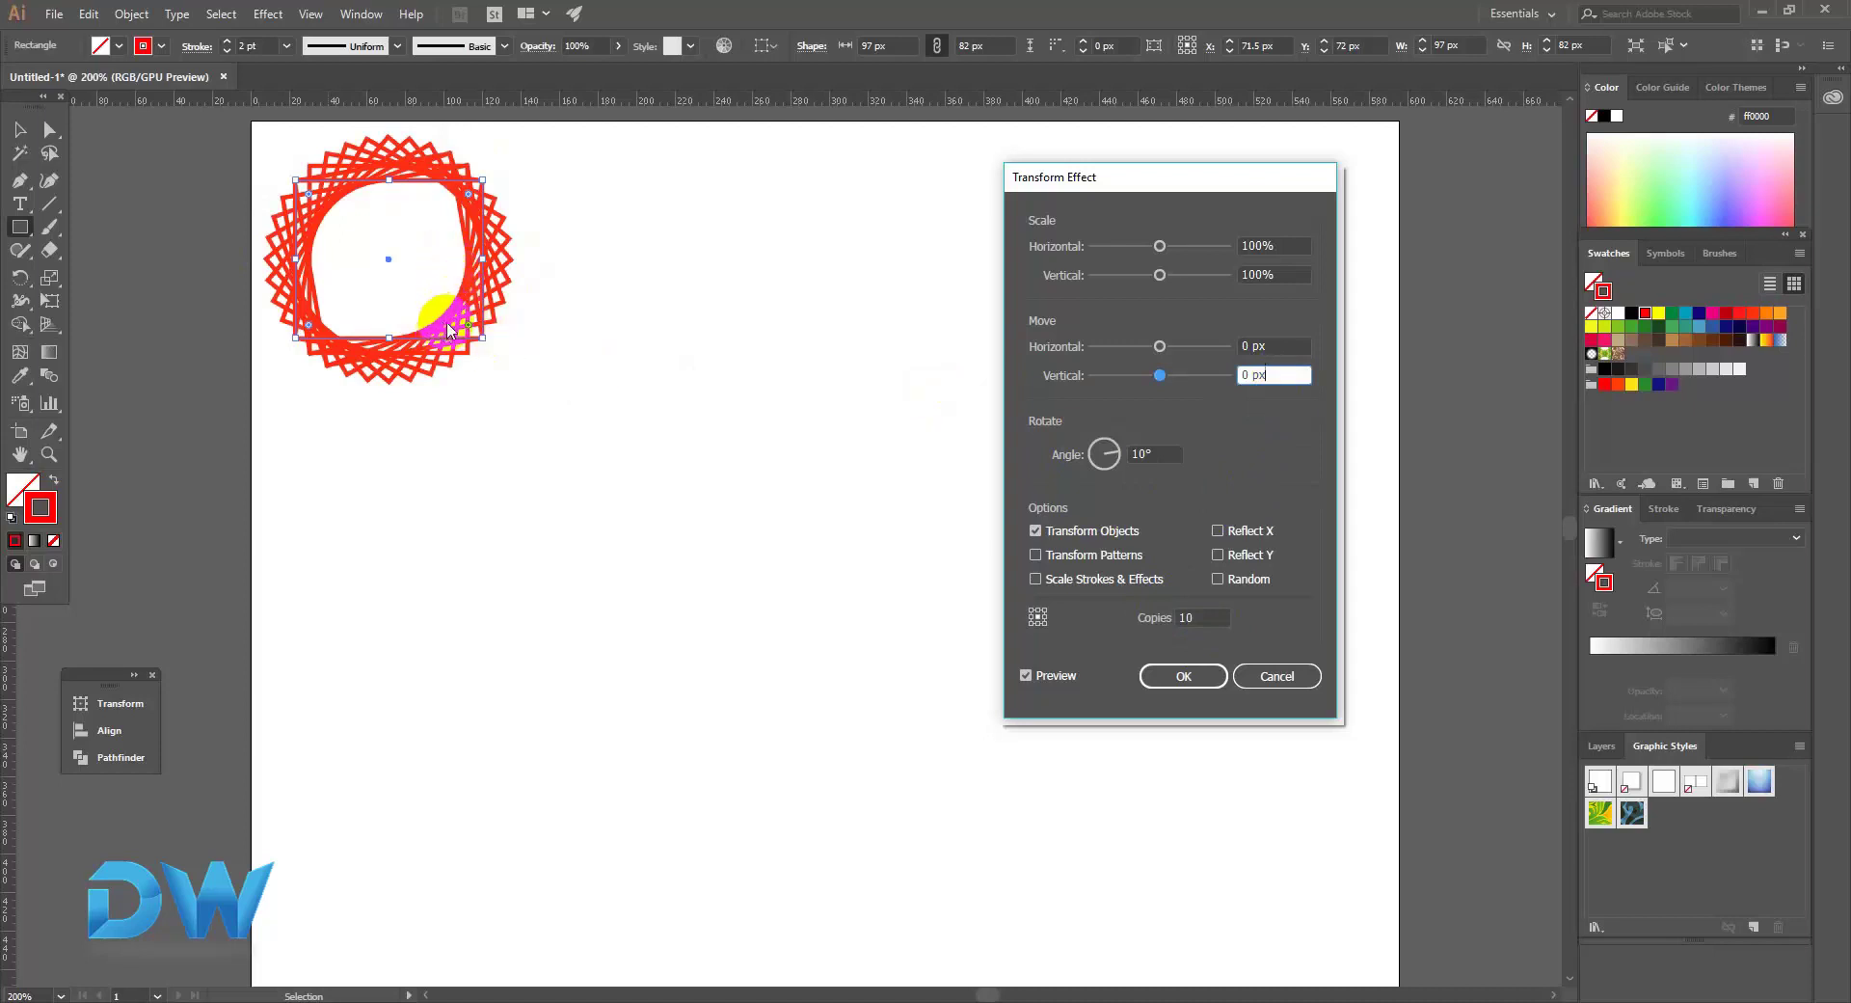
left_click(1207, 627)
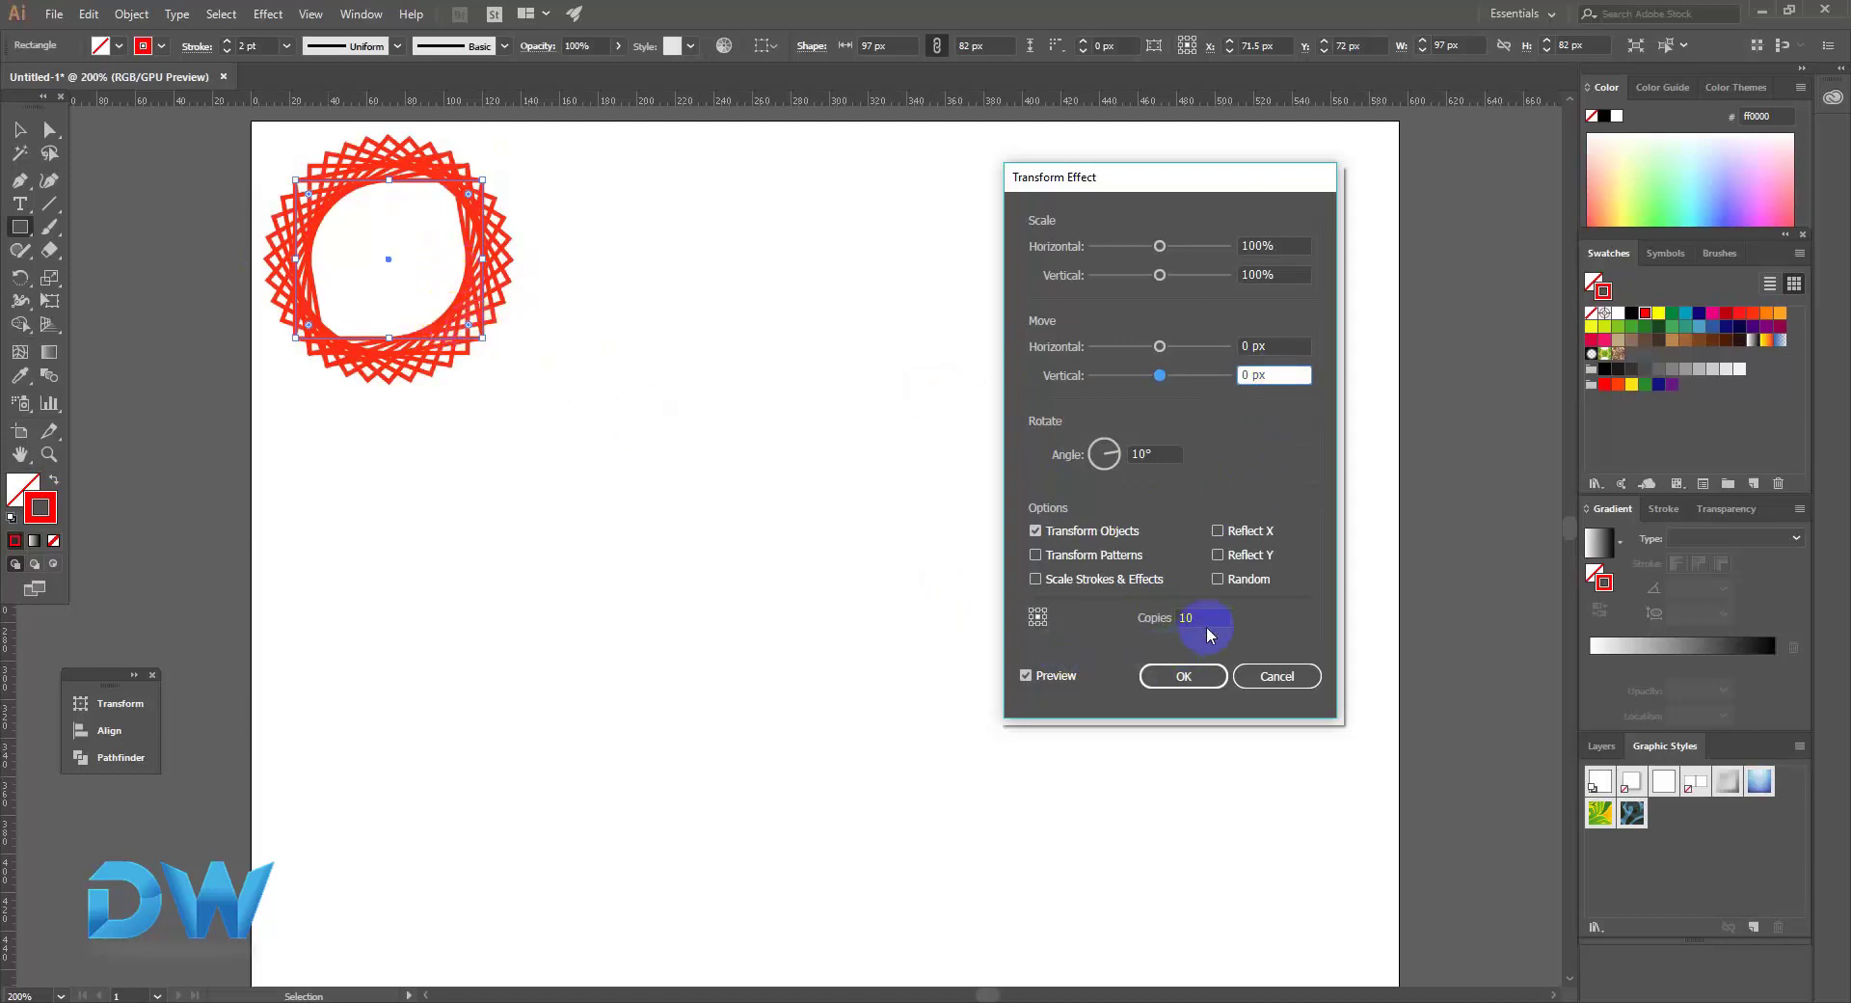
left_click(1155, 622)
key("Down")
key("Down")
key("Down")
key("Down")
key("Down")
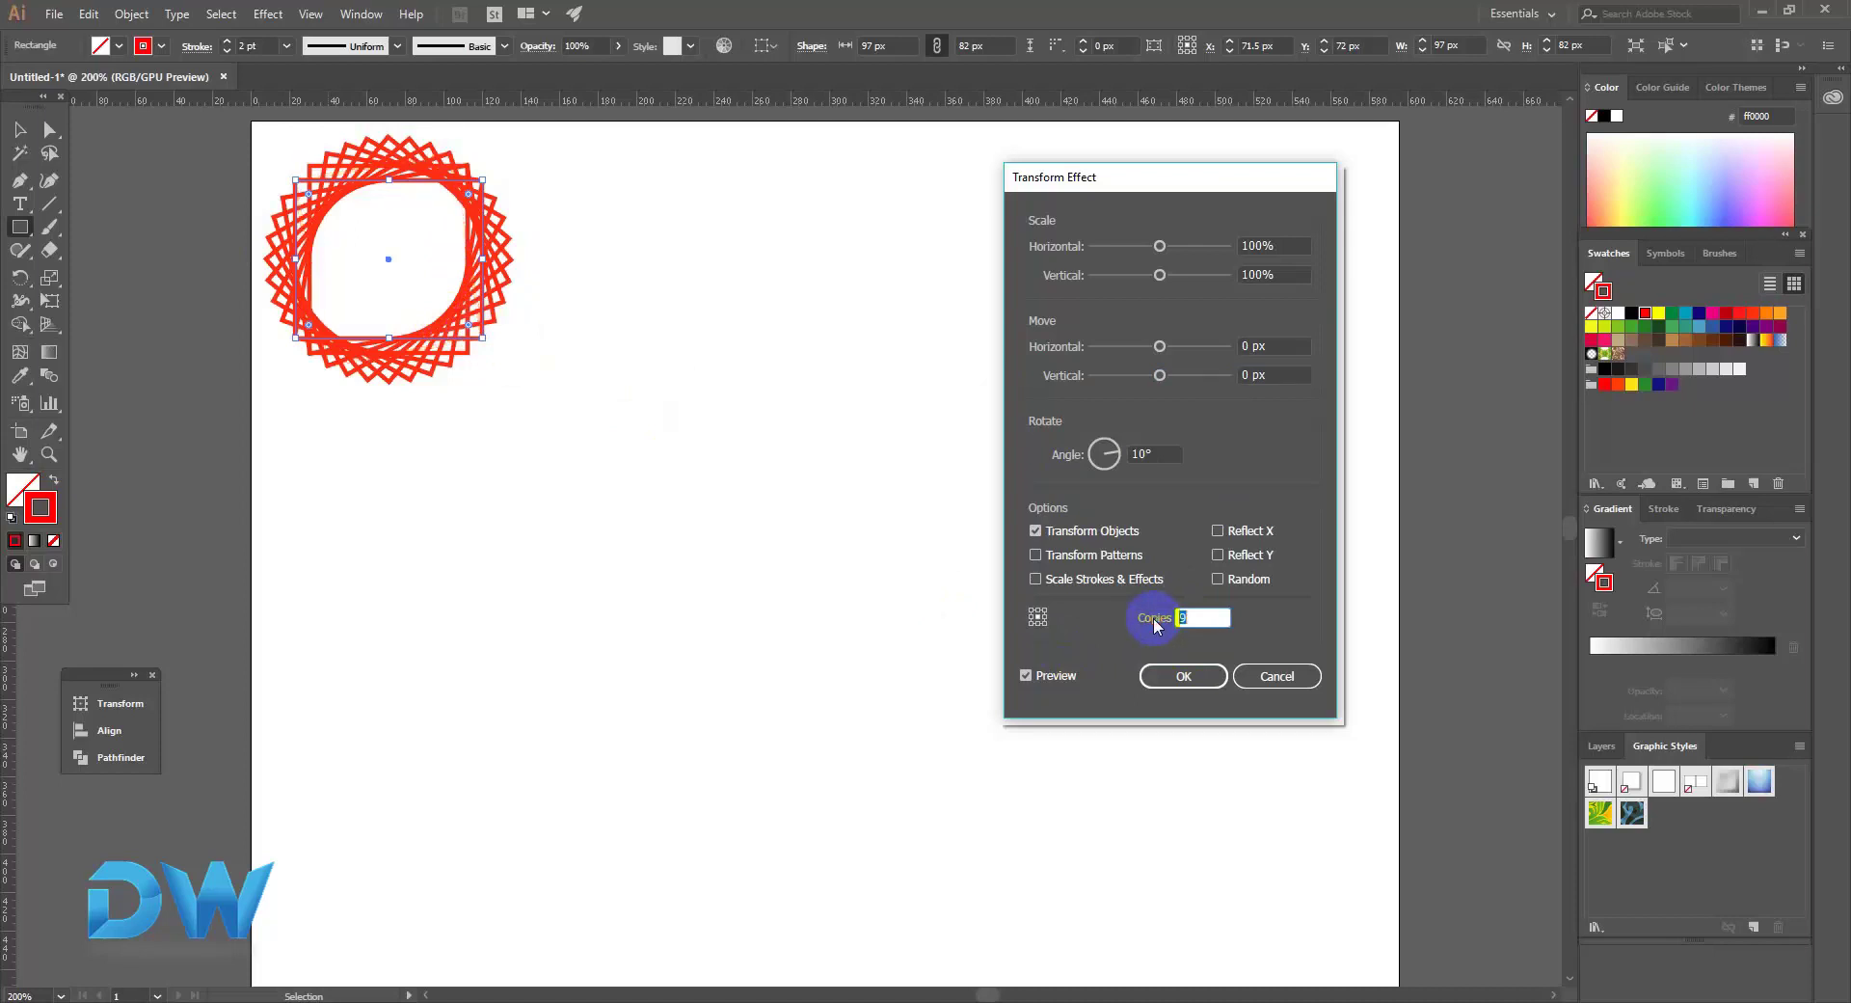
key("Up")
key("Up")
key("Up")
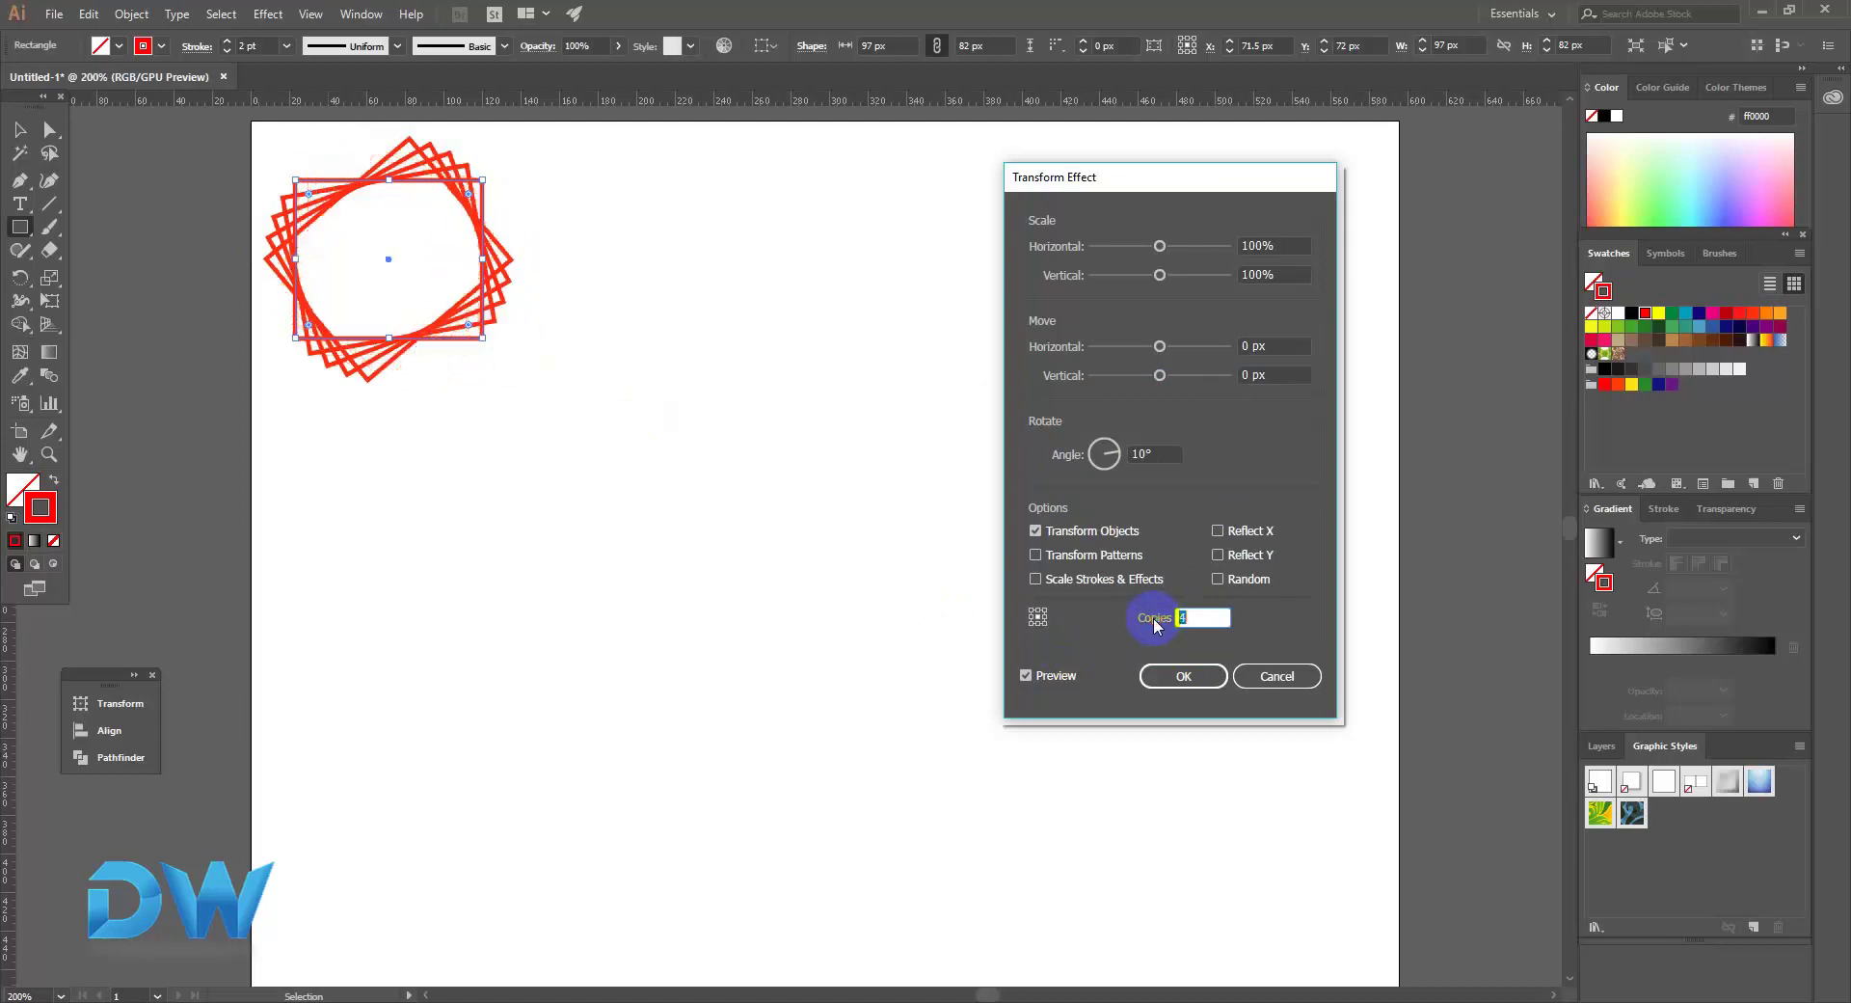
key("Up")
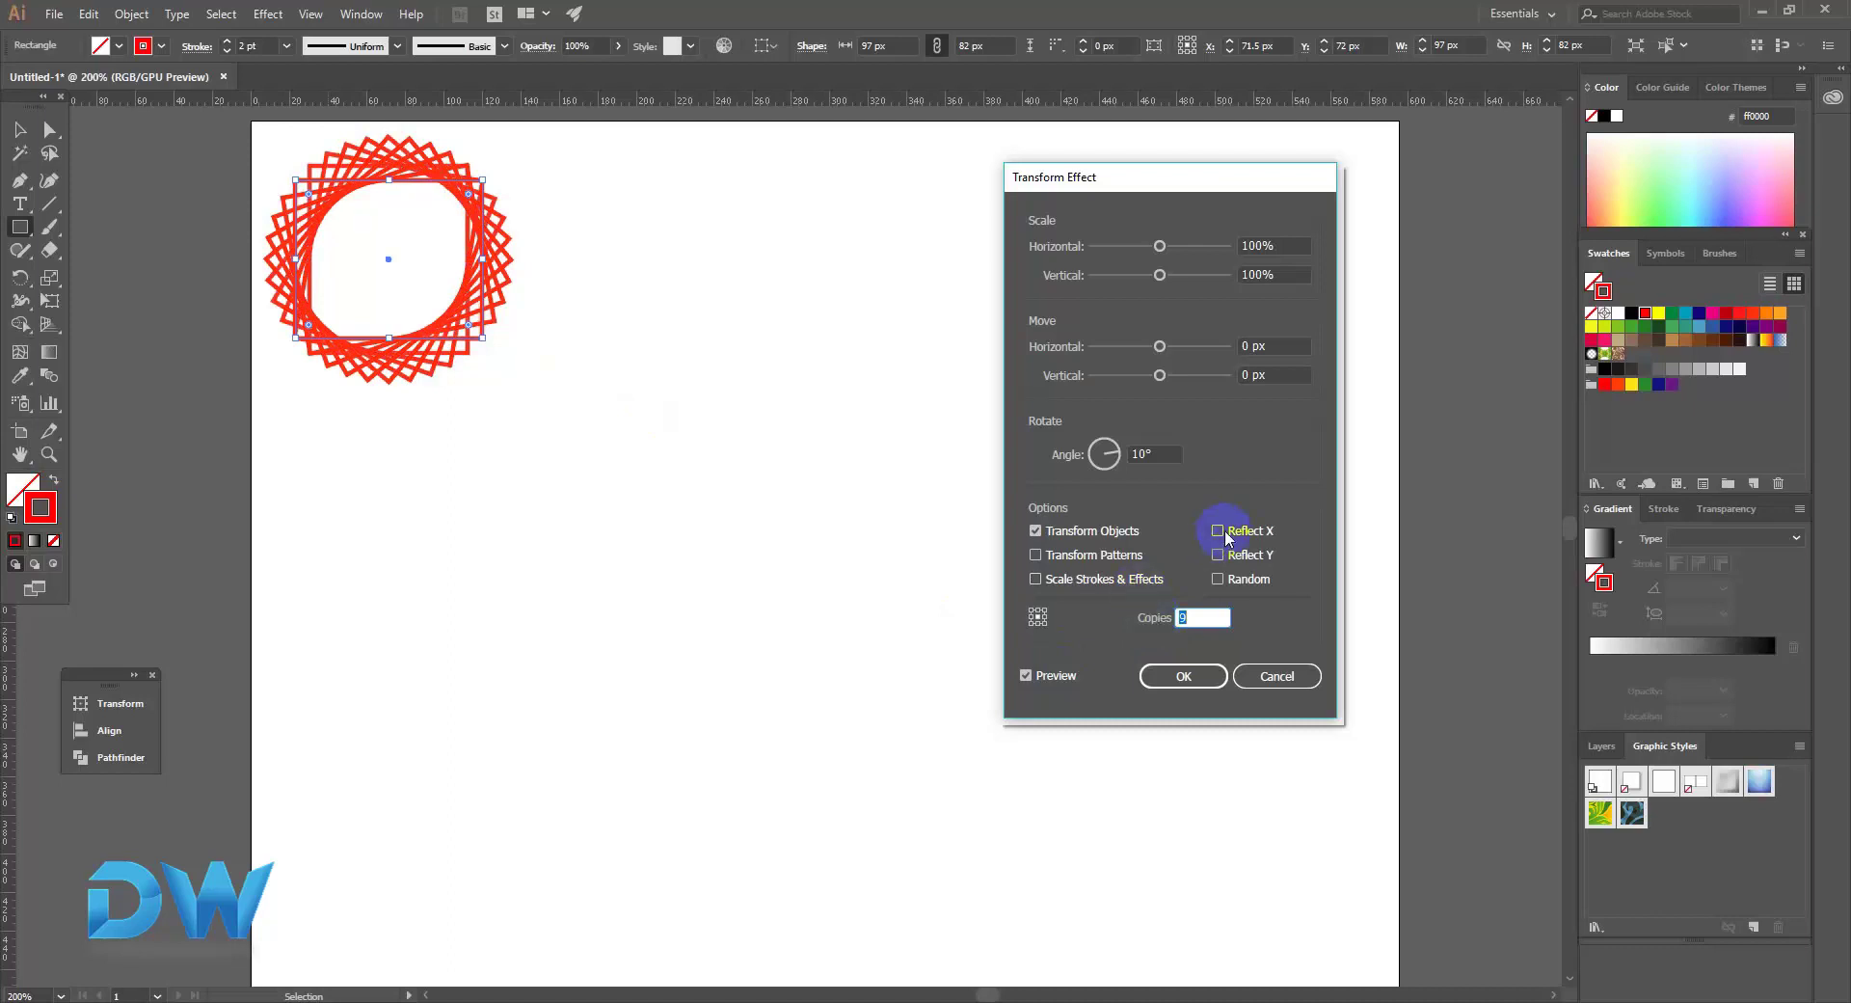
left_click_drag(1262, 236, 1226, 250)
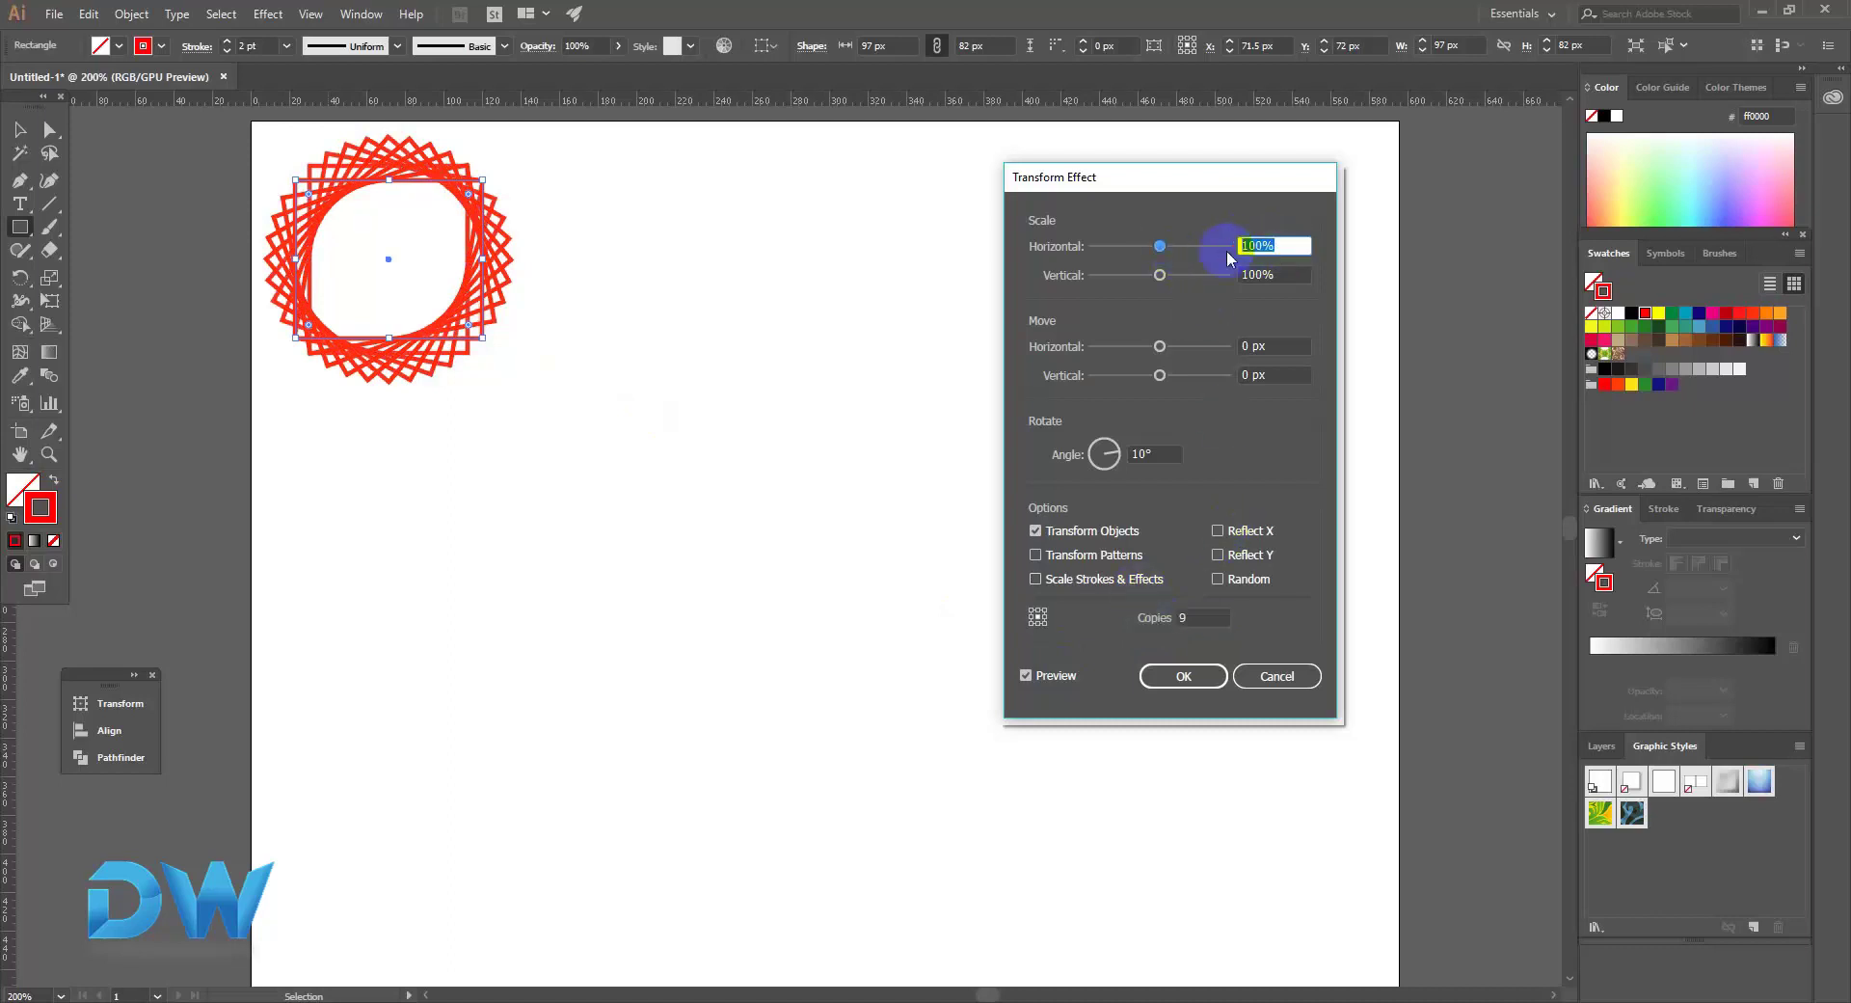
Set horizontal and vertical scale to 105% after trying 110%.
left_click(1238, 246)
left_click(1164, 249)
type("10")
key("BackSpace")
key("BackSpace")
type("110")
left_click(1288, 278)
type("110")
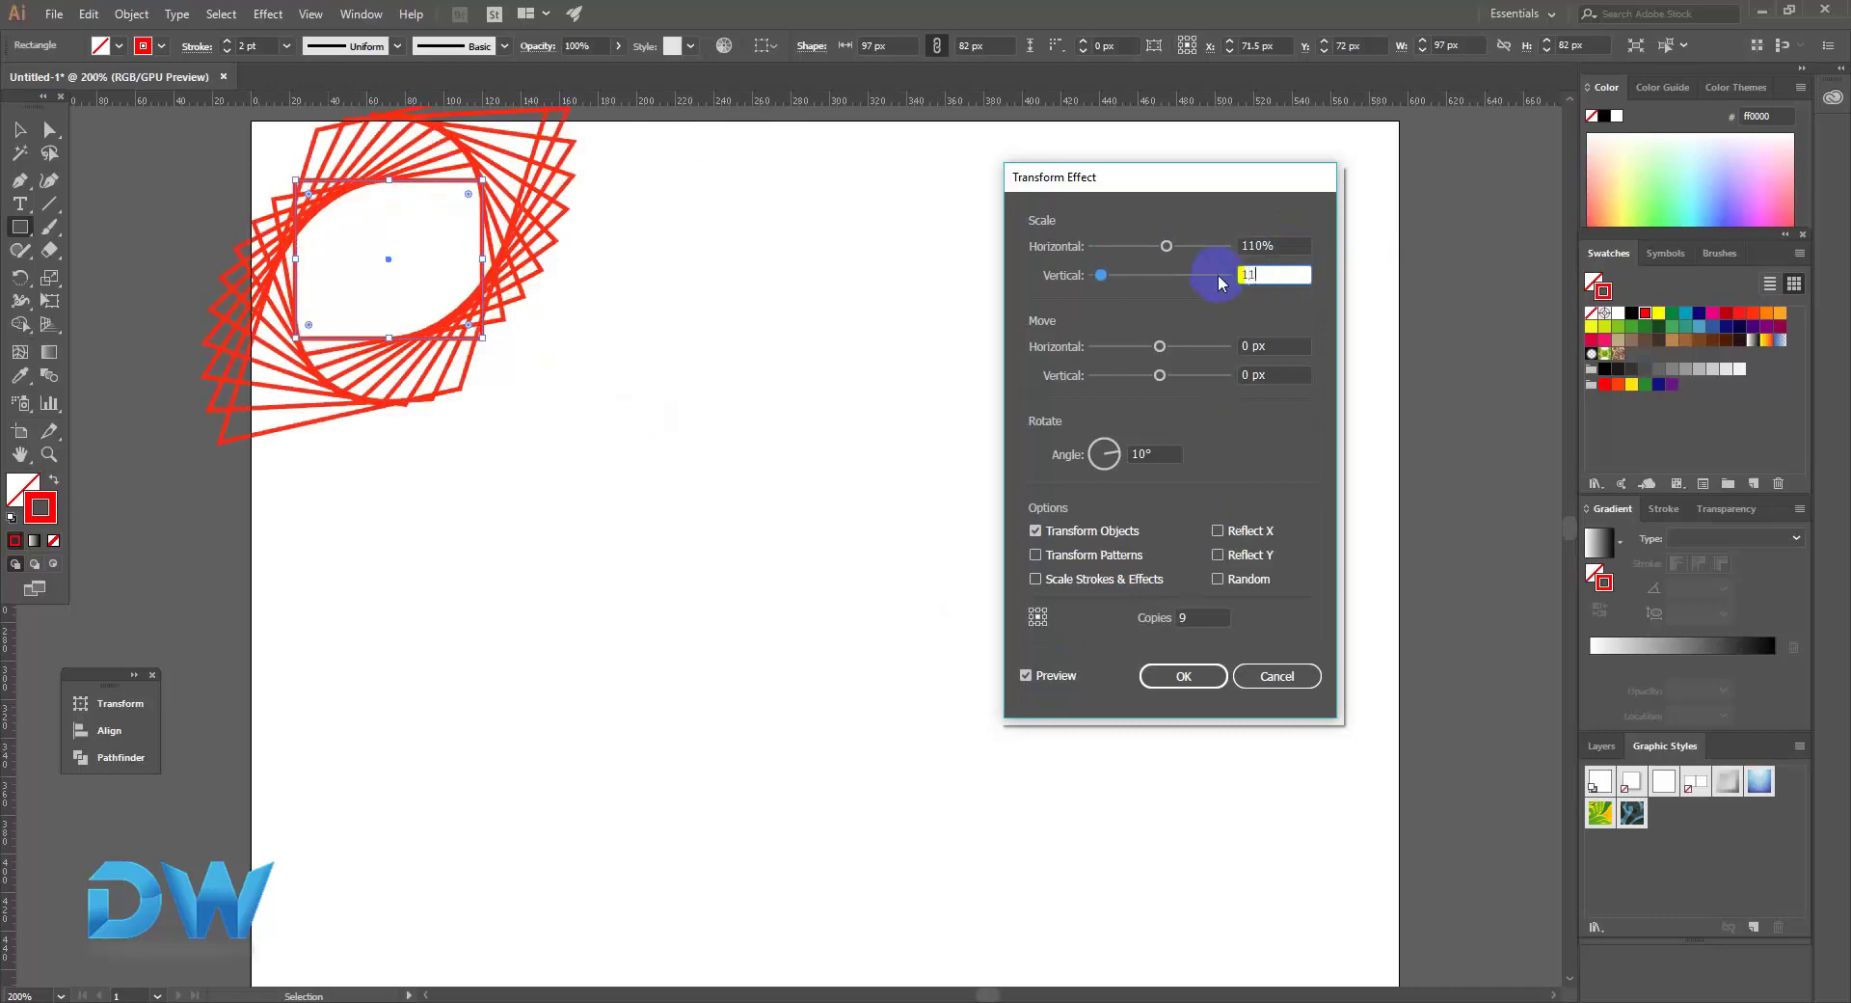
left_click(1277, 344)
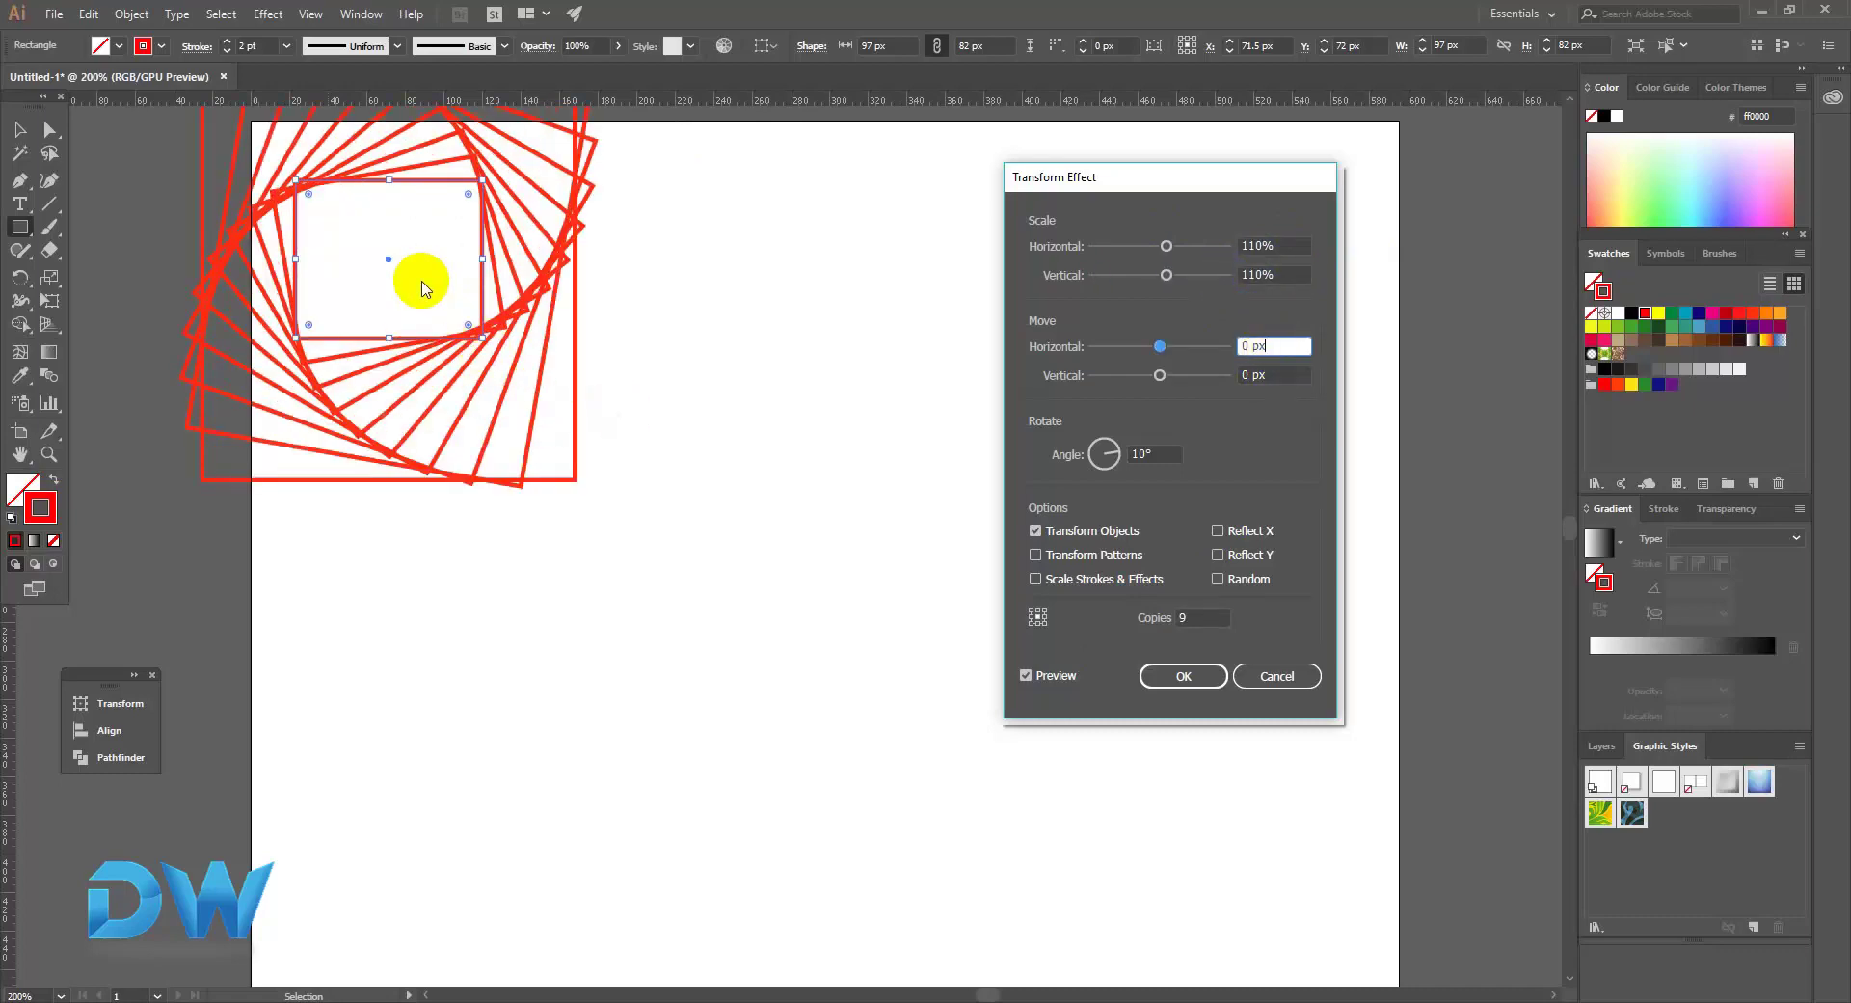
left_click(1281, 246)
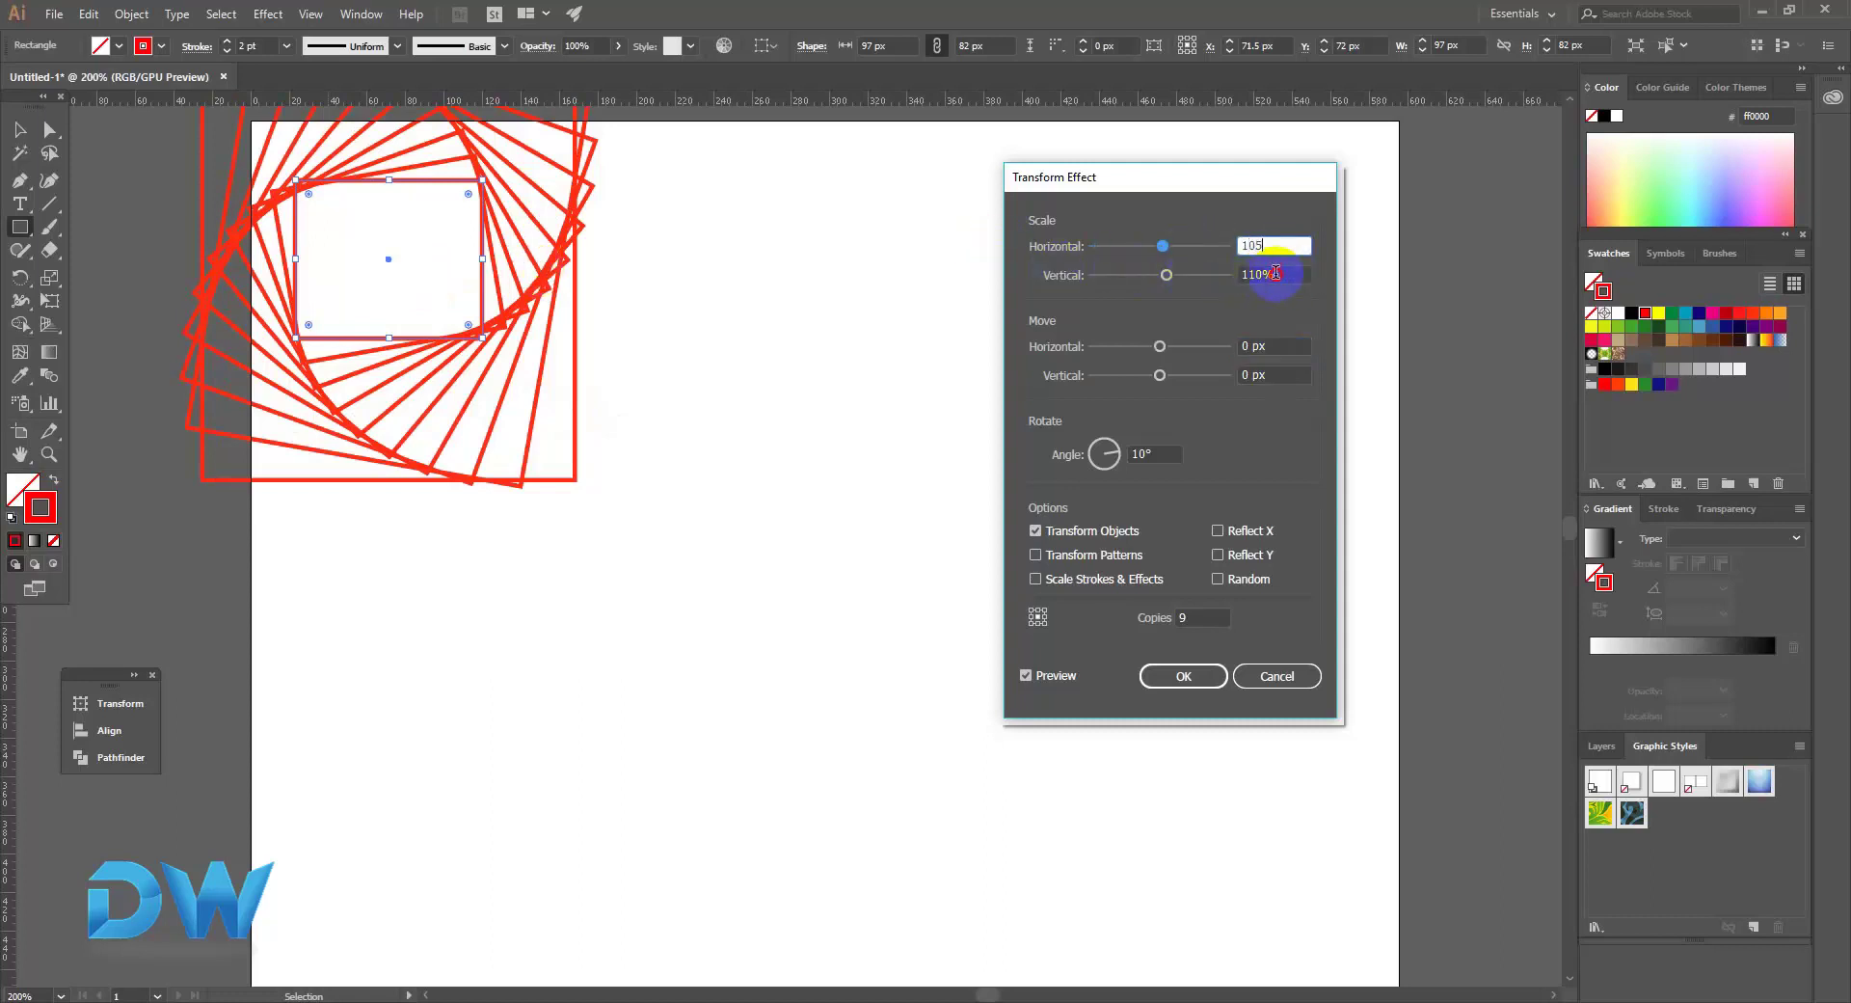
key("Tab")
type("105")
left_click(1273, 345)
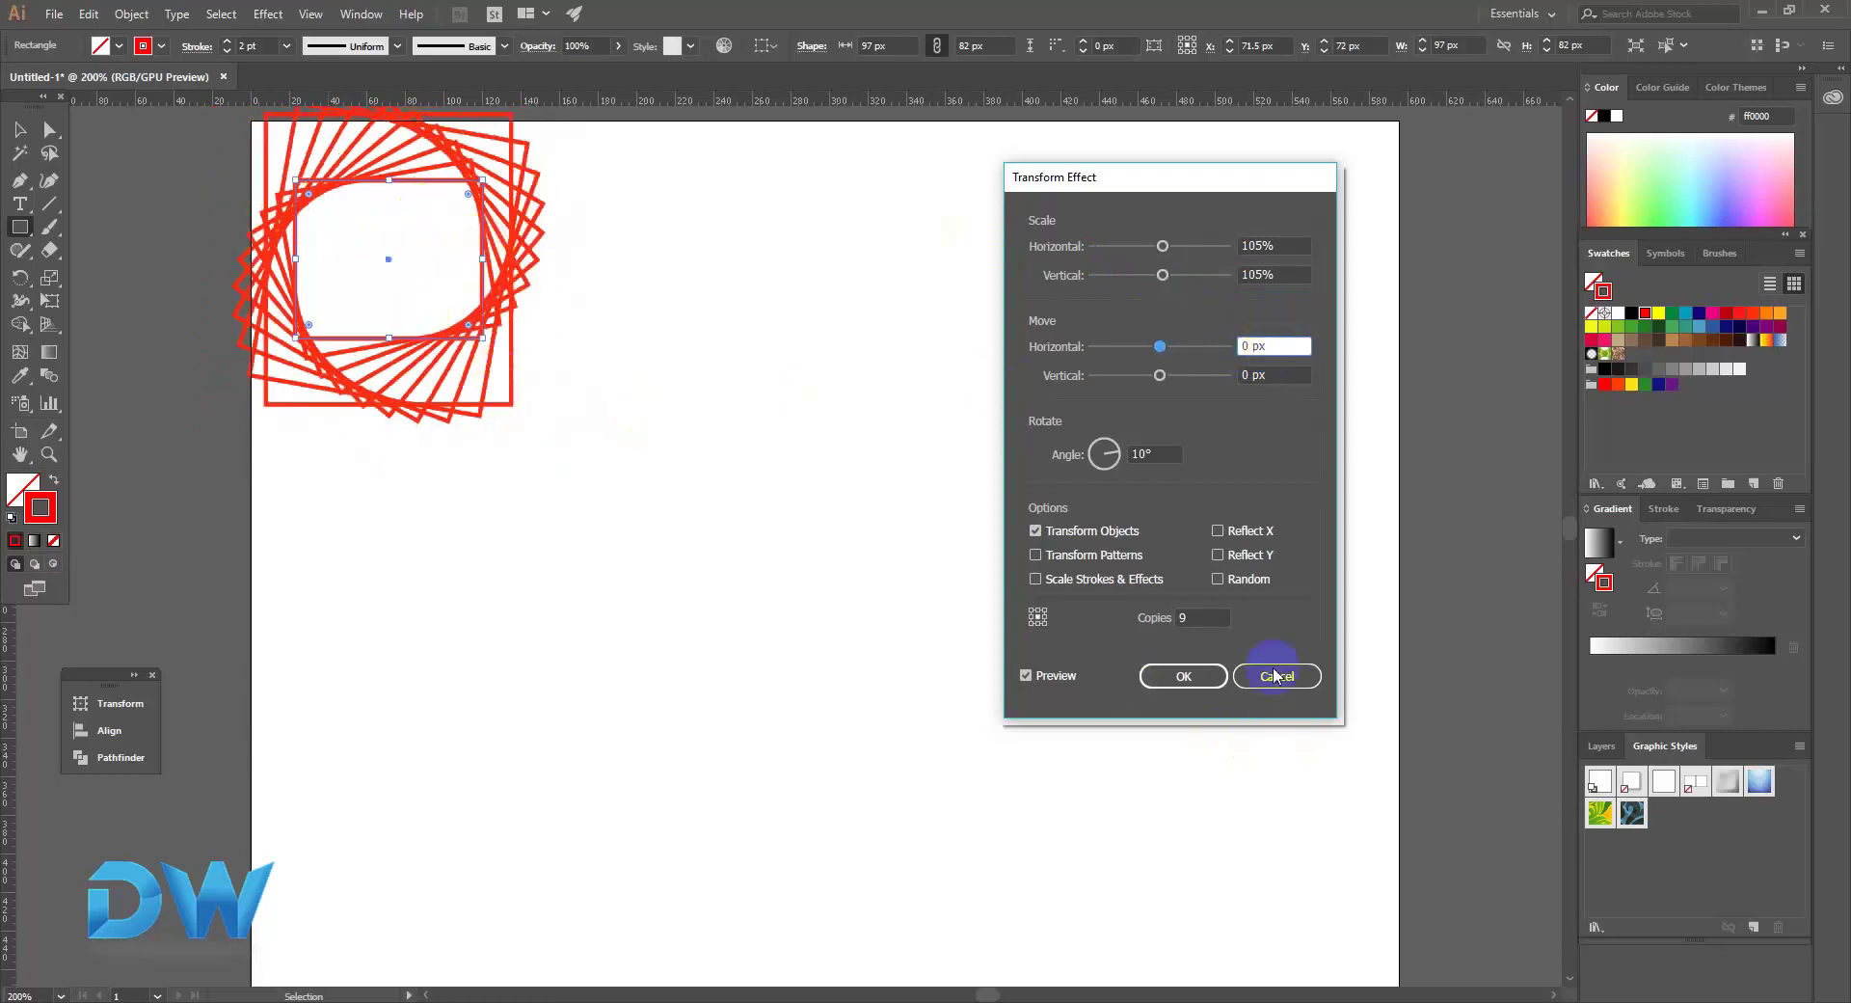
Set copies to 30, tick Random, and apply the effect with OK.
left_click(1154, 620)
key("Up")
key("Up")
key("Up")
key("Up")
key("Up")
key("Up")
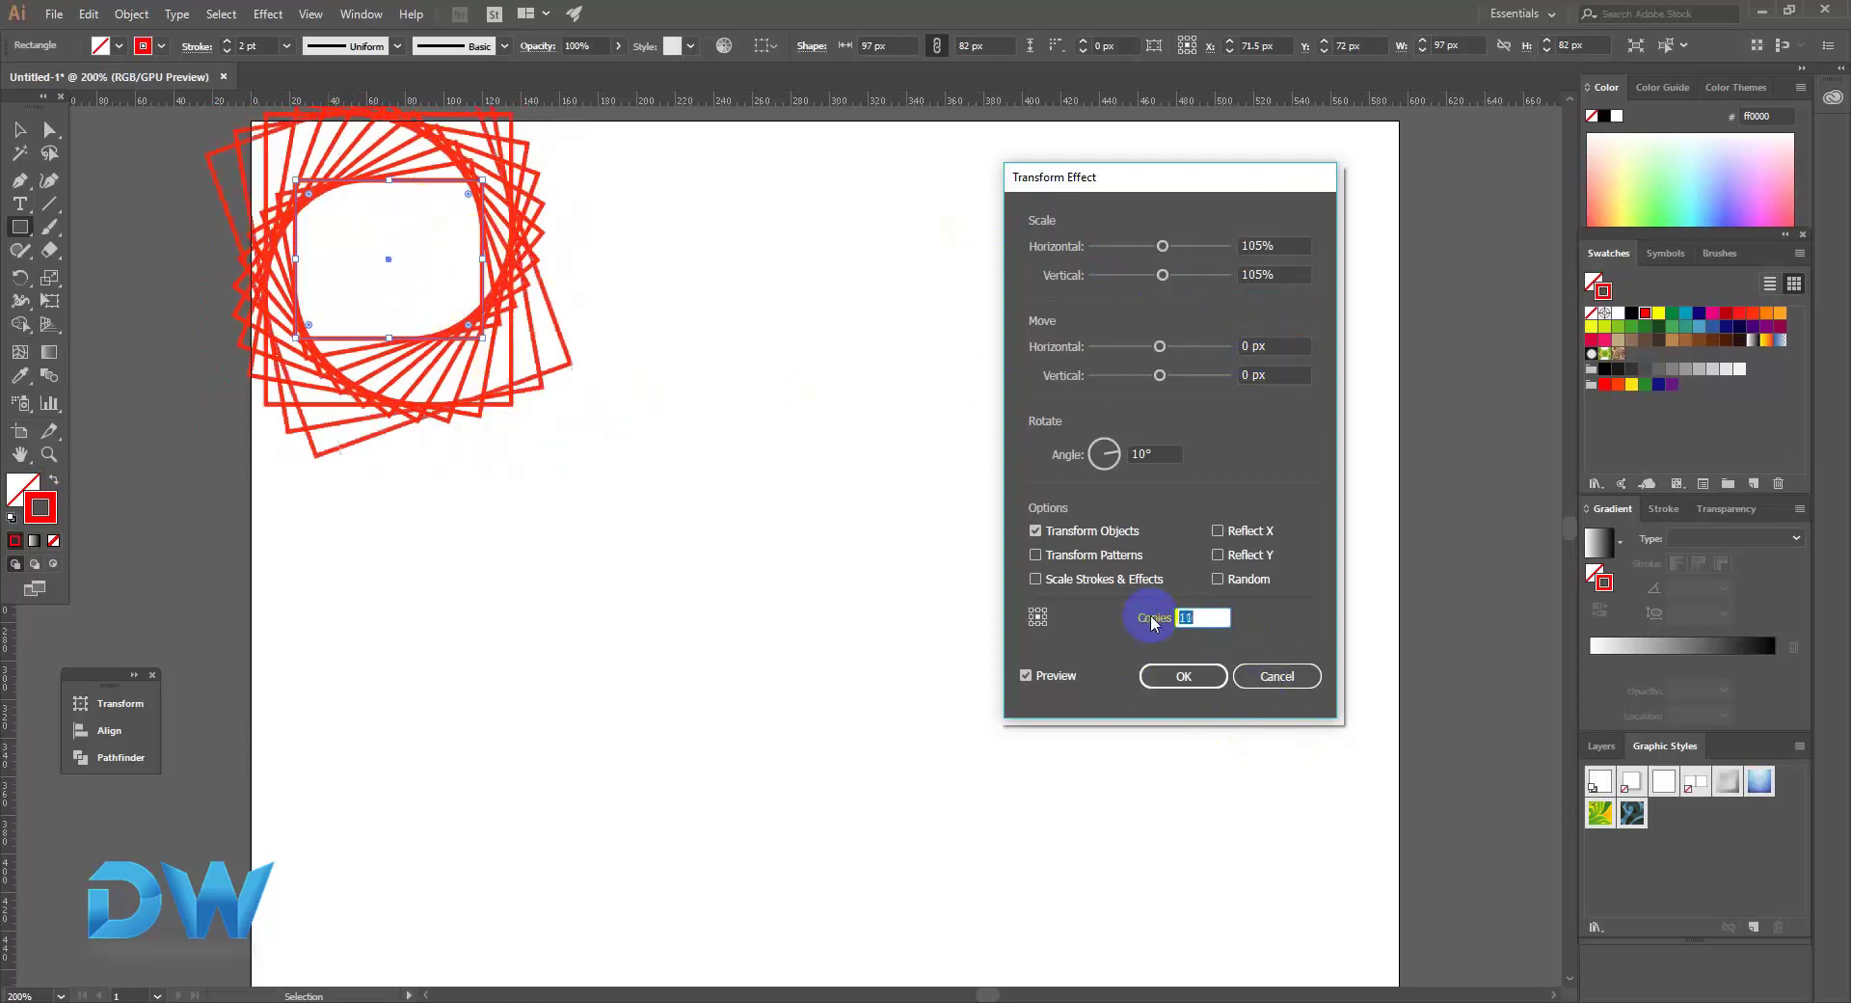
key("Up")
key("Up")
key("Up")
key("Up")
key("Up")
key("Up")
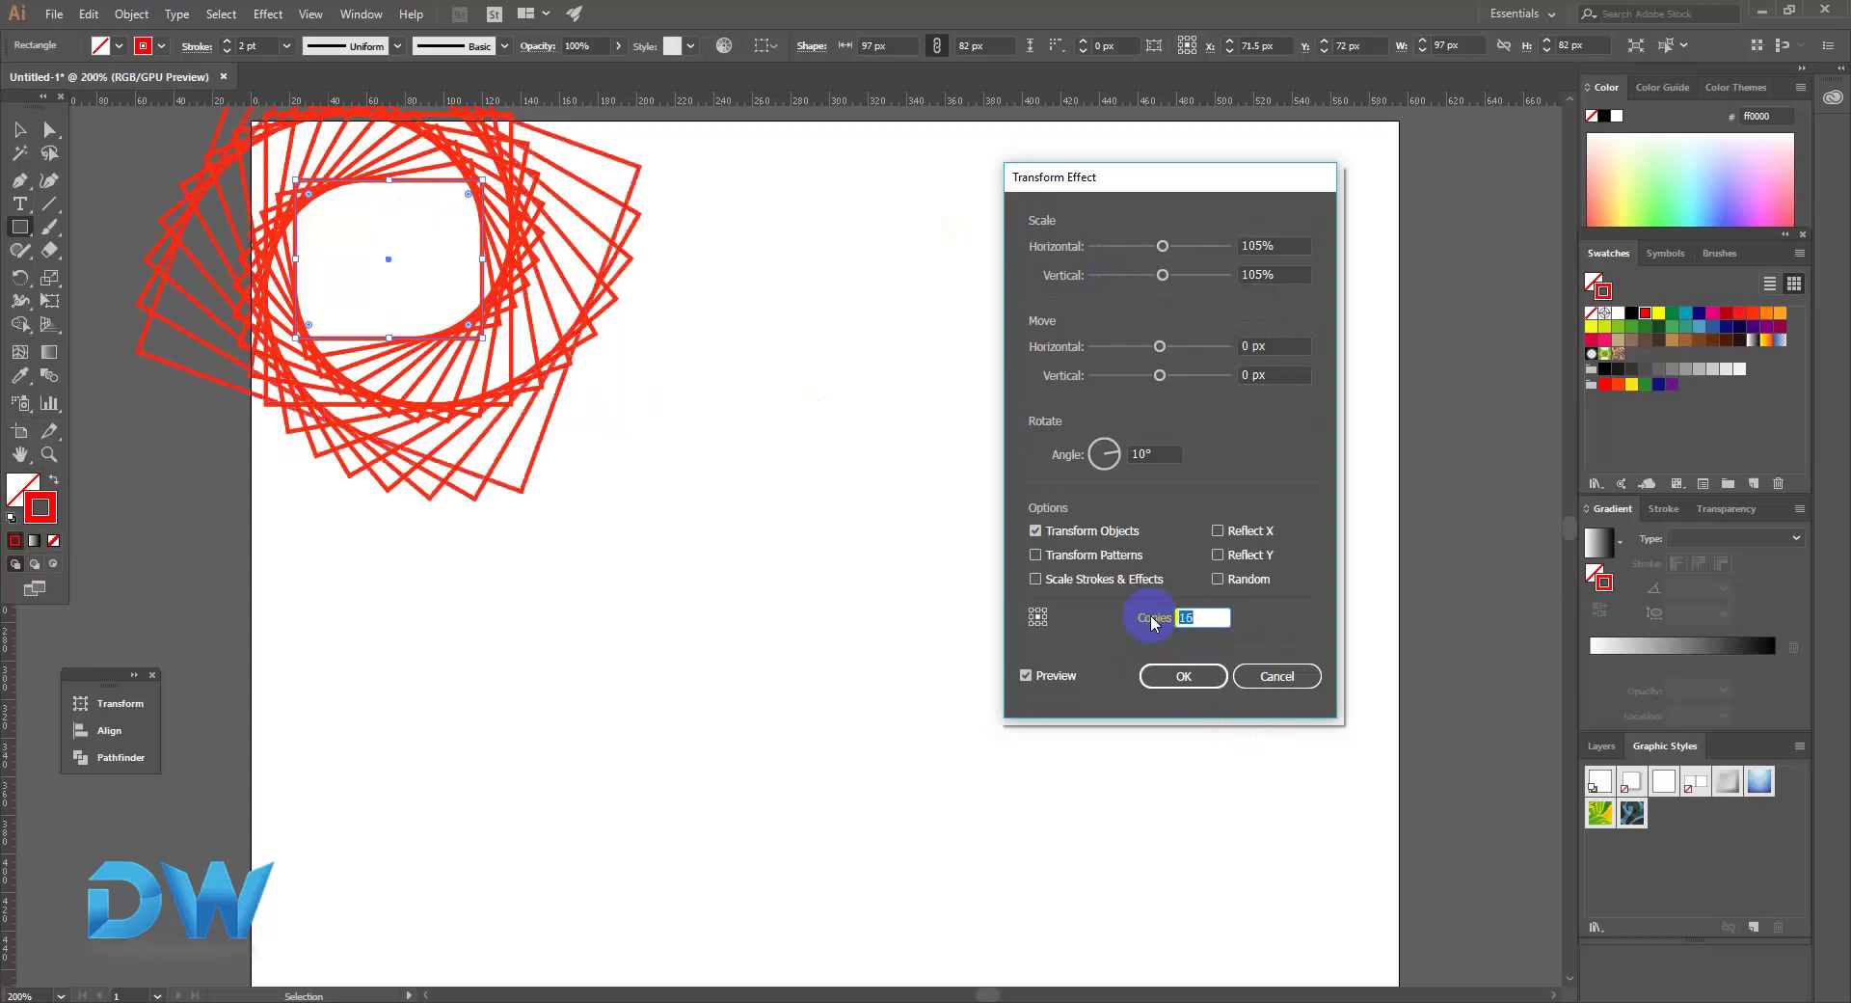
key("Up")
key("Up")
key("Up")
key("Up")
key("Up")
key("Up")
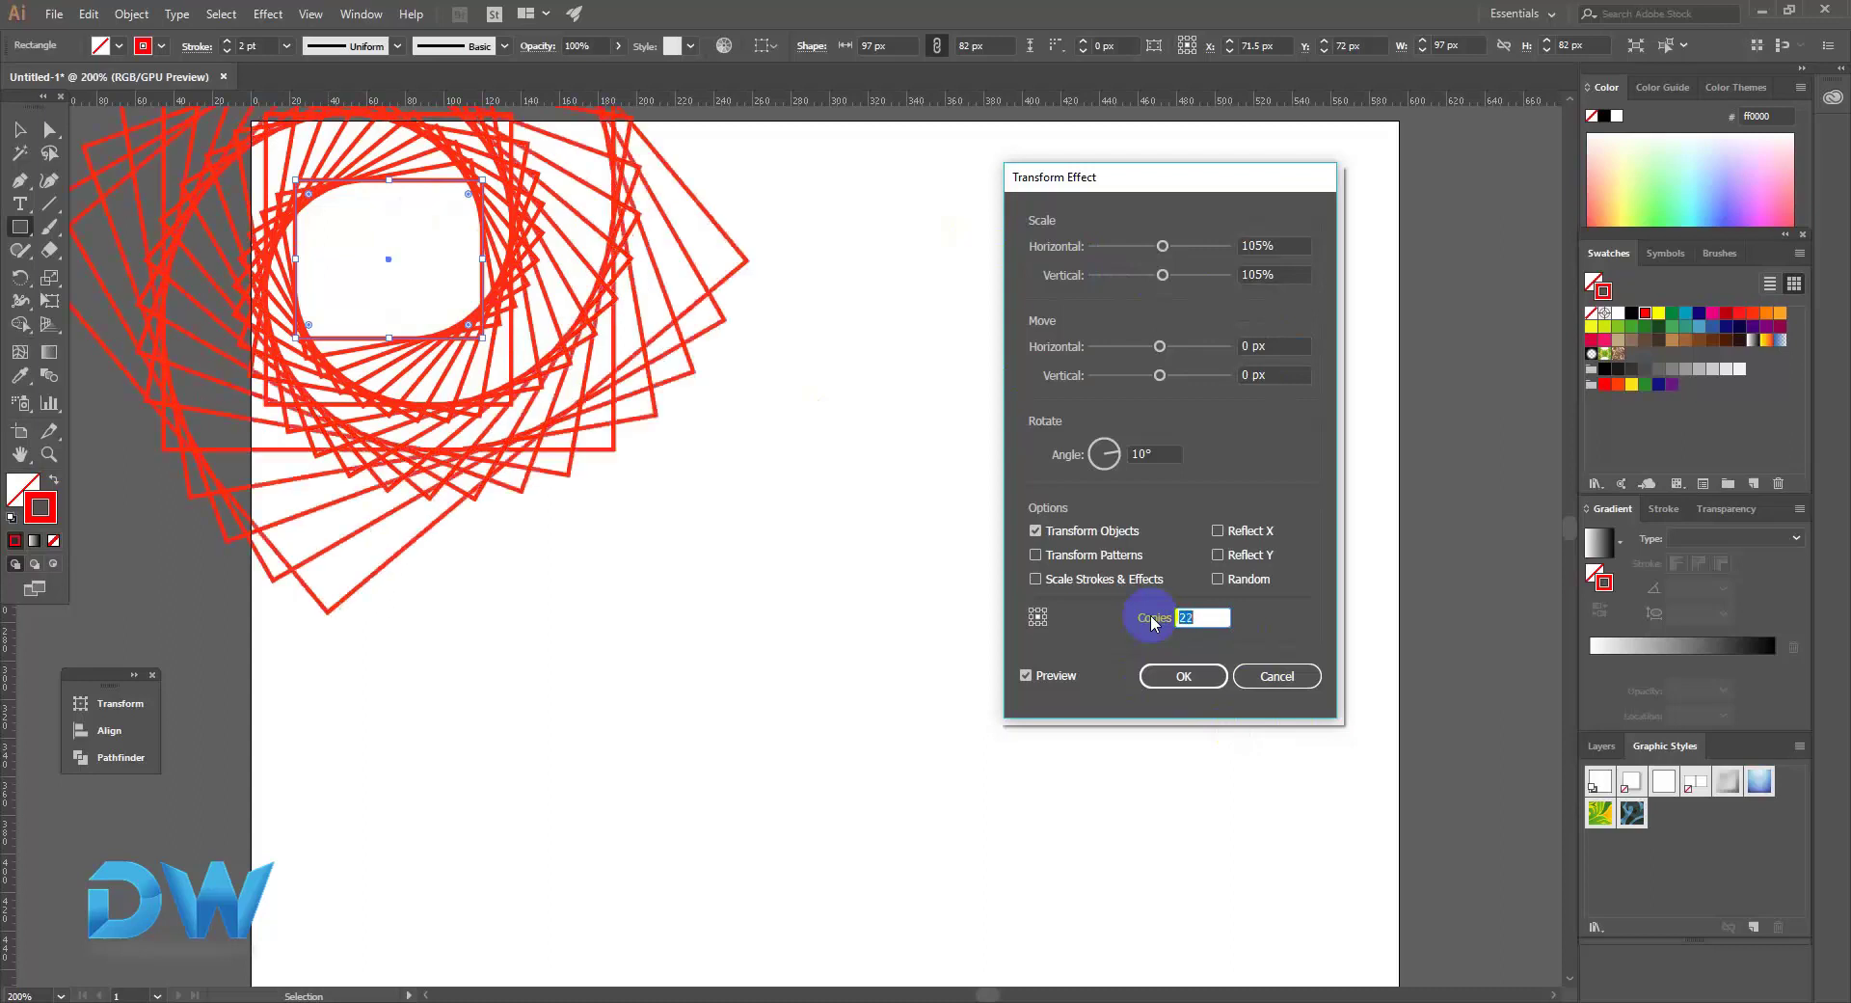
key("Up")
key("Up")
key("Up")
key("Up")
key("Up")
key("Up")
key("Up")
key("Up")
key("Up")
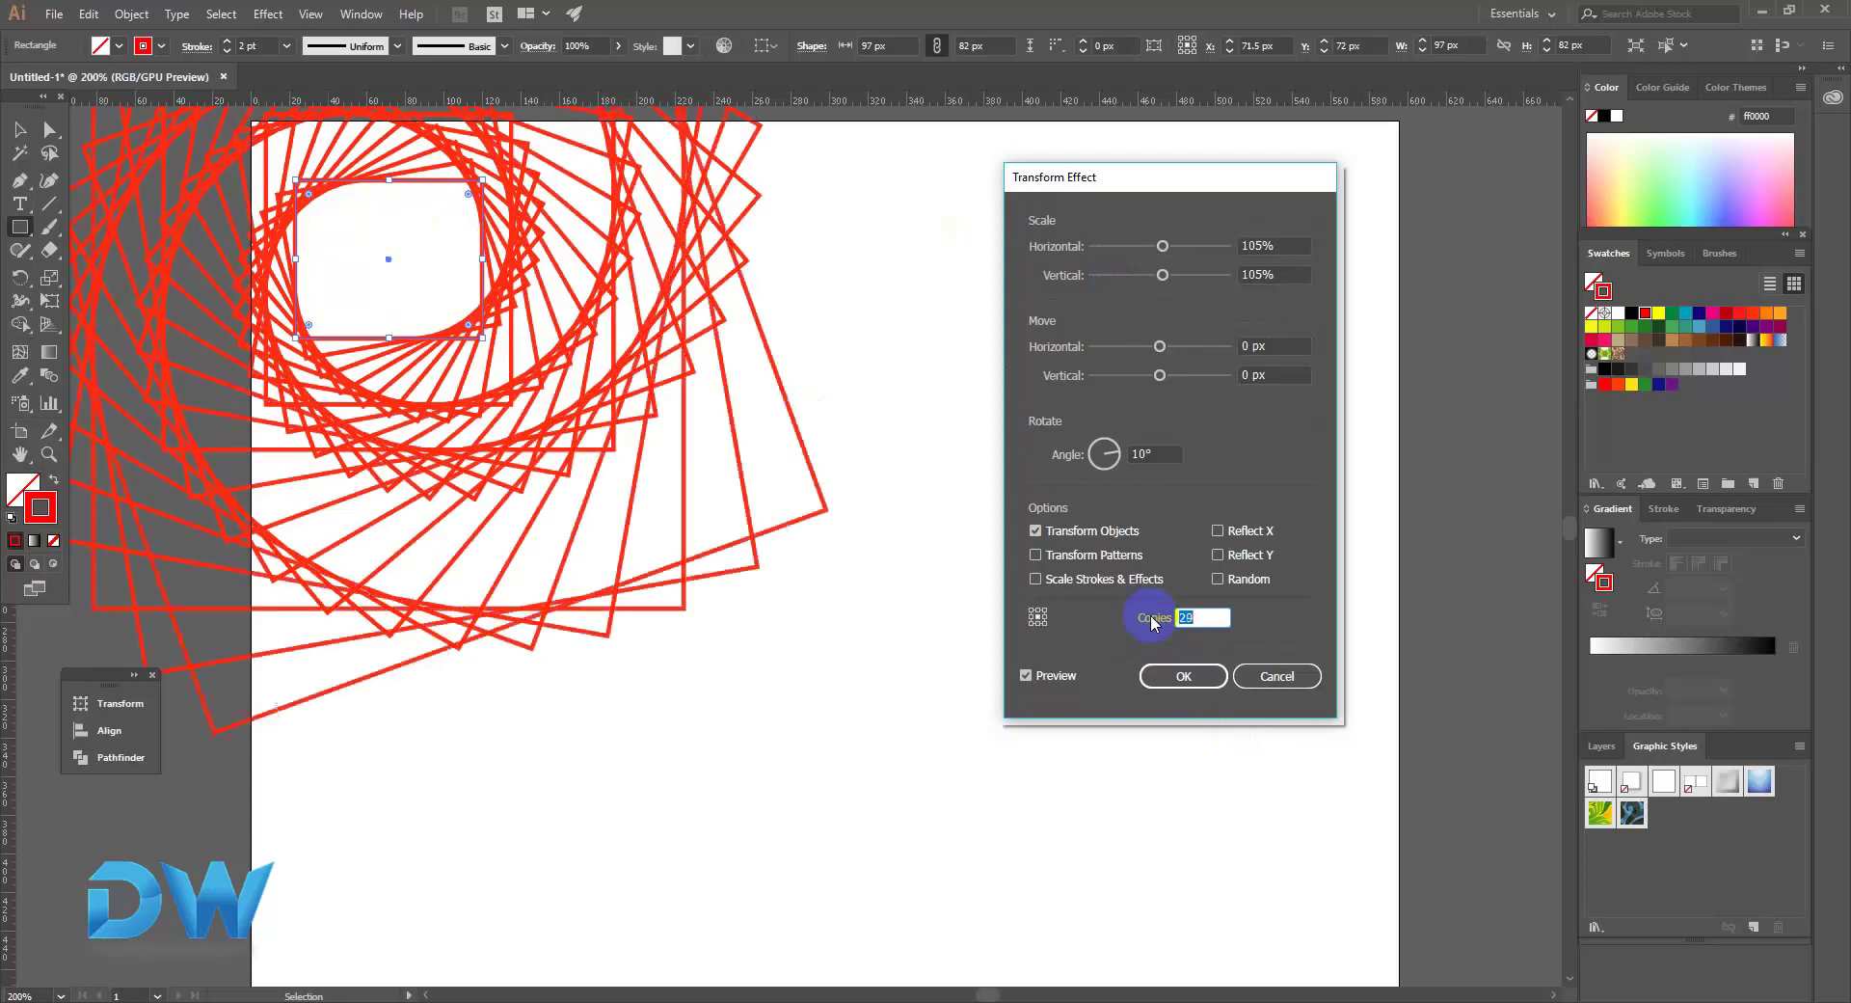
key("Up")
key("Up")
key("Up")
key("Up")
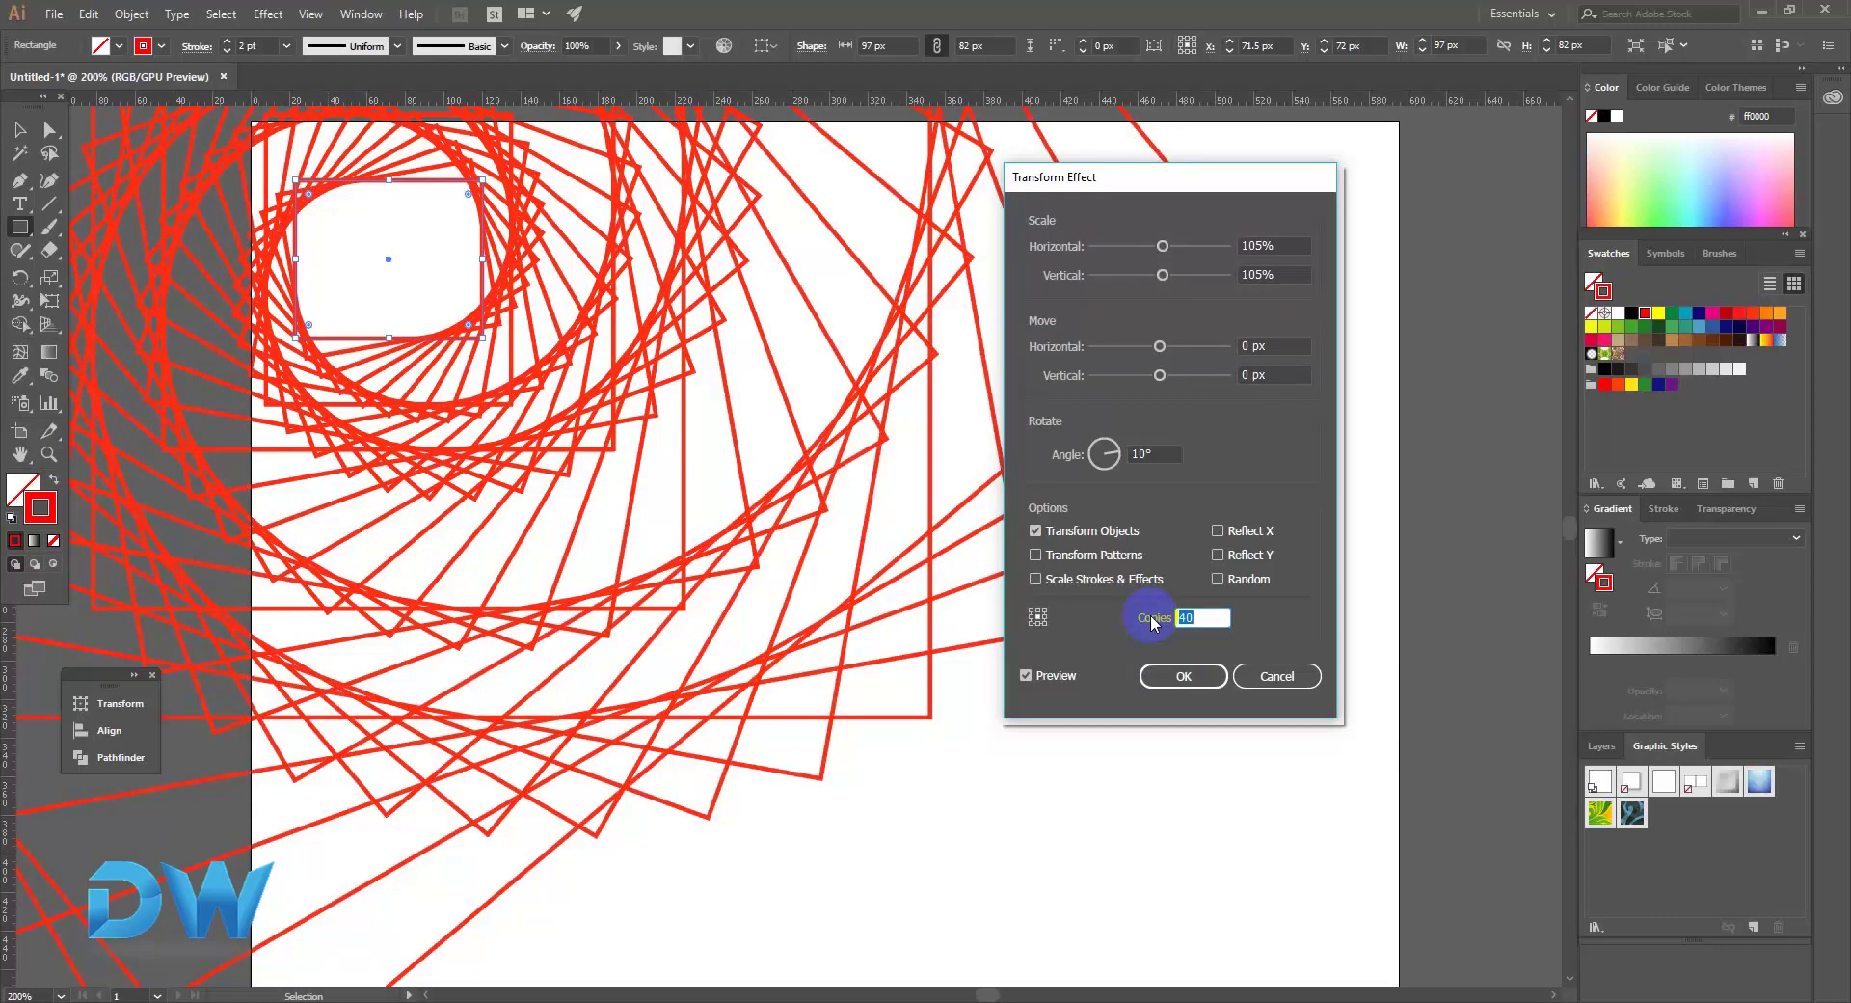
left_click_drag(1180, 674, 1194, 617)
left_click(1278, 375)
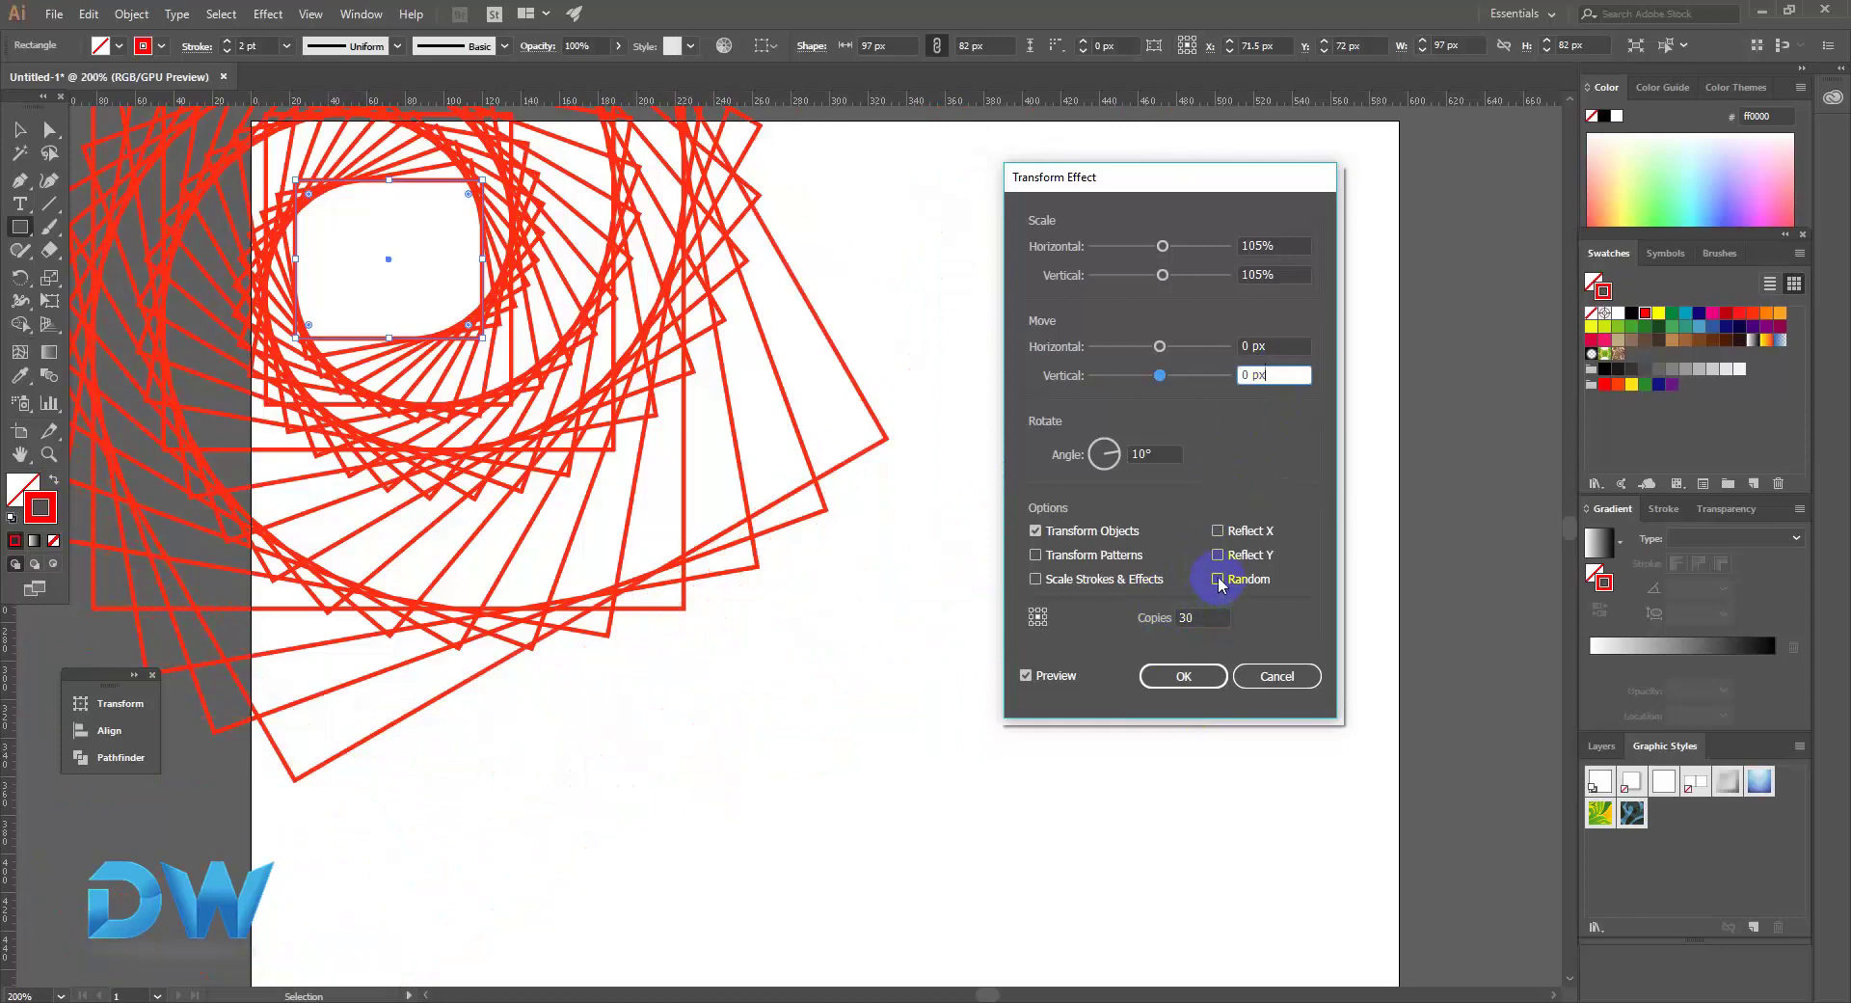
left_click(1218, 580)
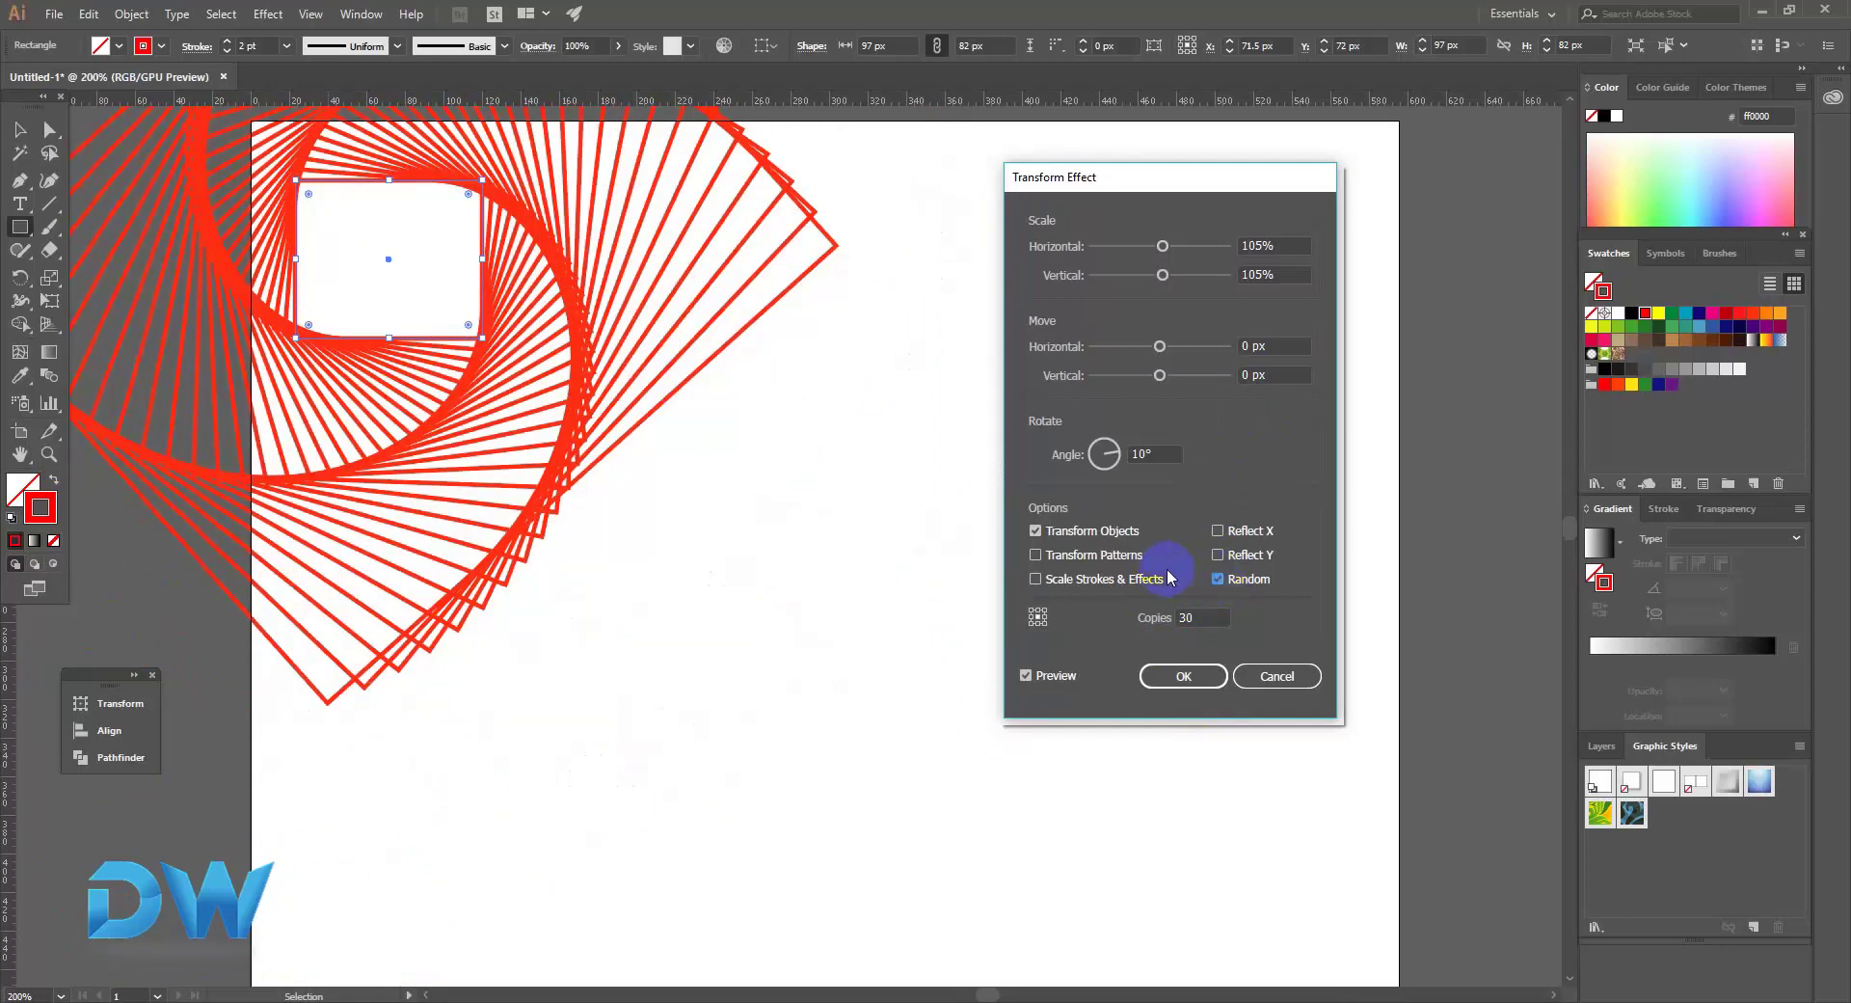
left_click(1201, 682)
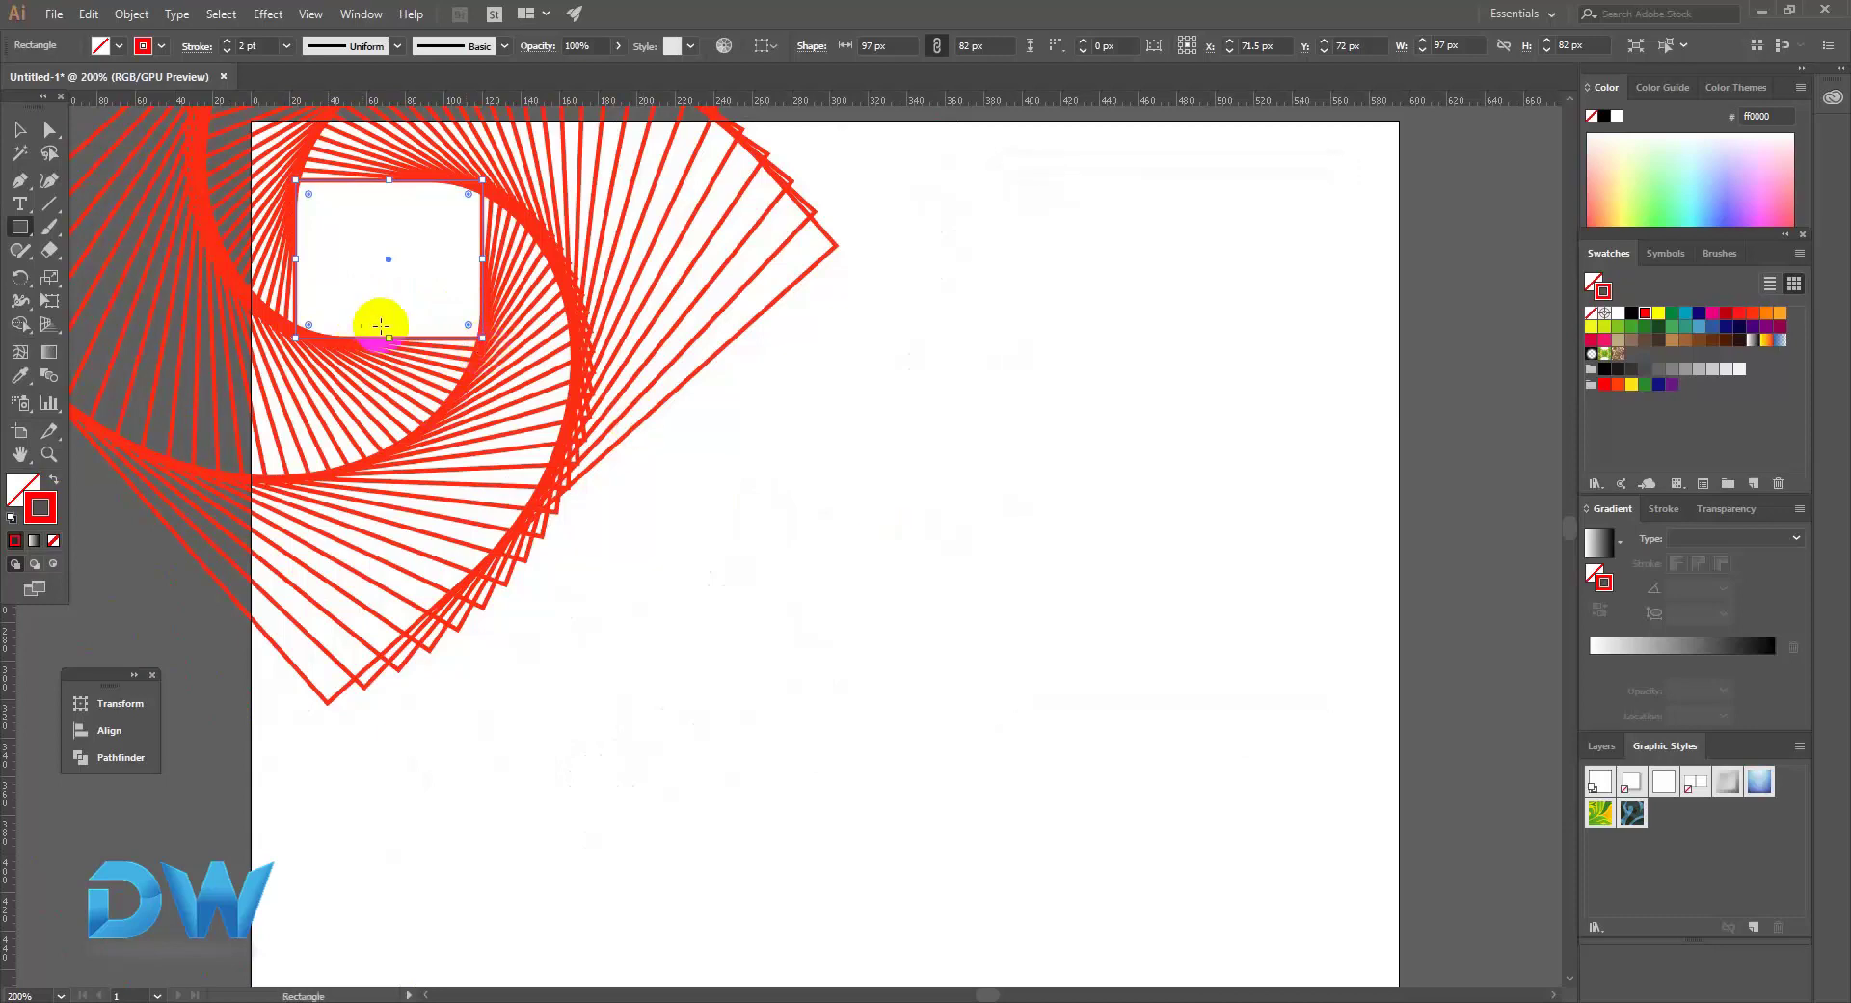
Drag the spiral to about X 301.5 px, Y 267 px at the artboard centre.
left_click_drag(469, 263, 950, 777)
left_click(583, 471)
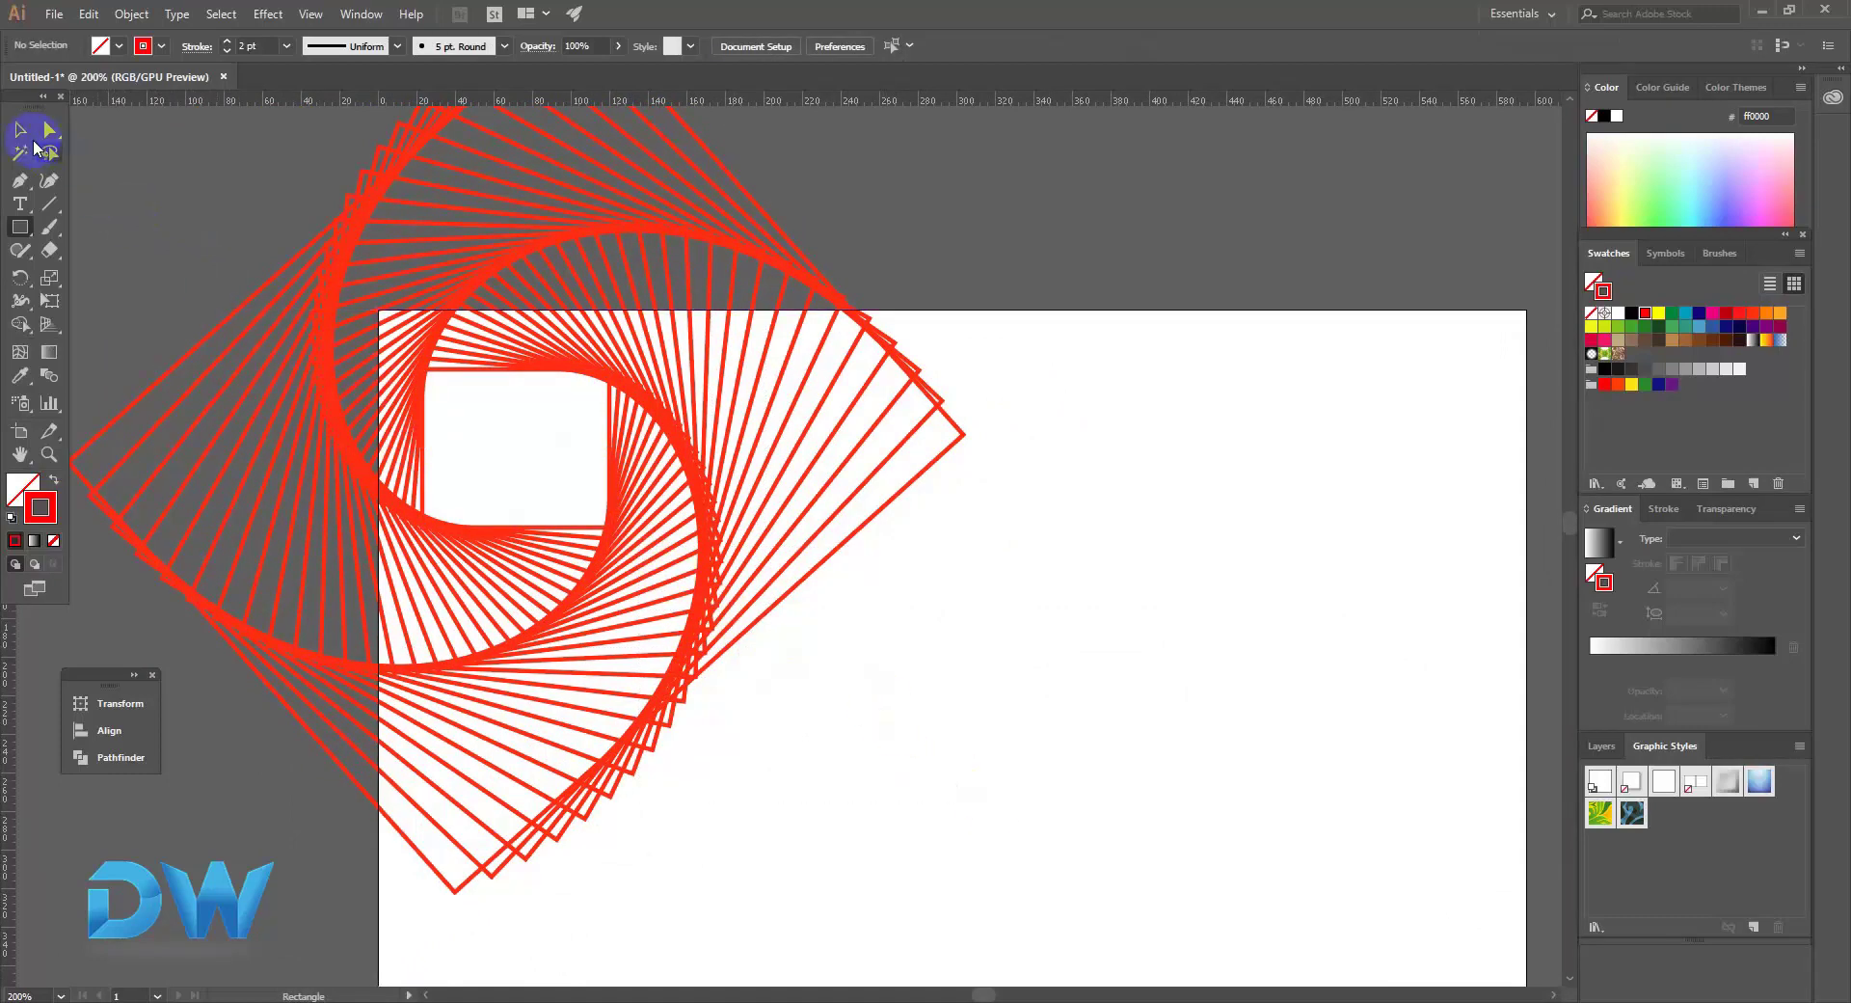
left_click(579, 538)
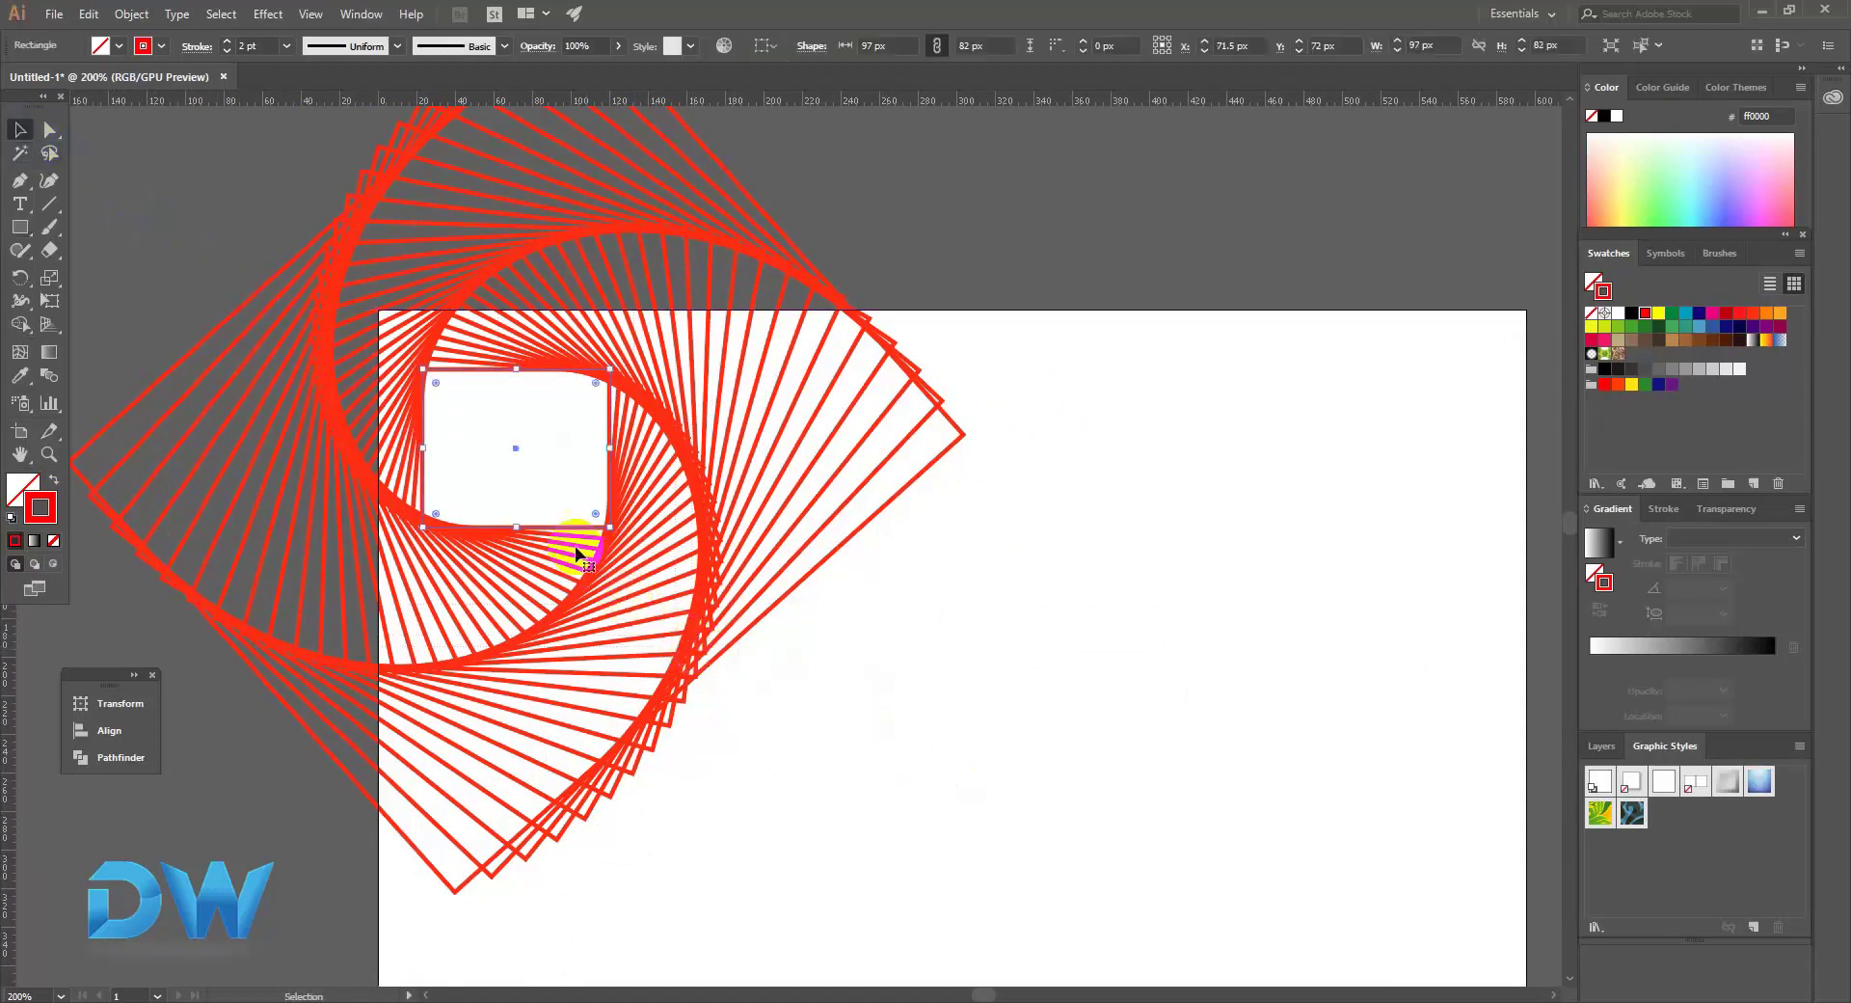
left_click(827, 703)
left_click(606, 503)
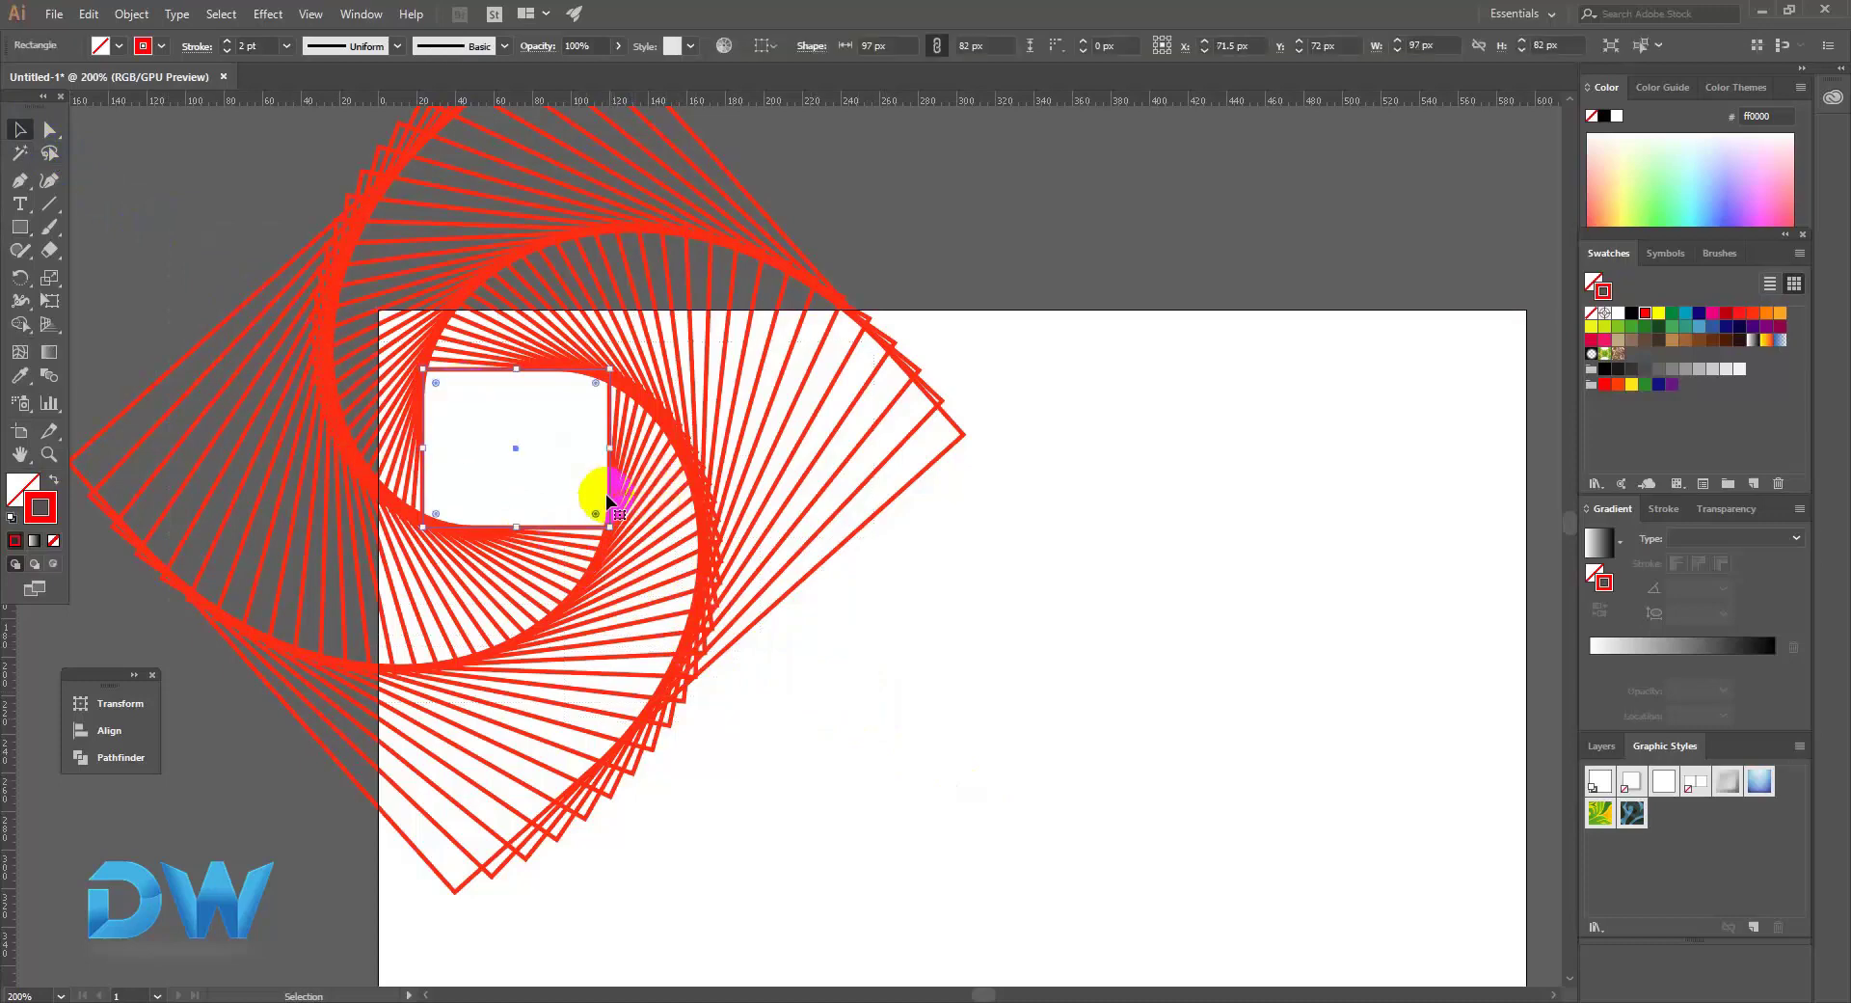
left_click_drag(610, 497, 1038, 814)
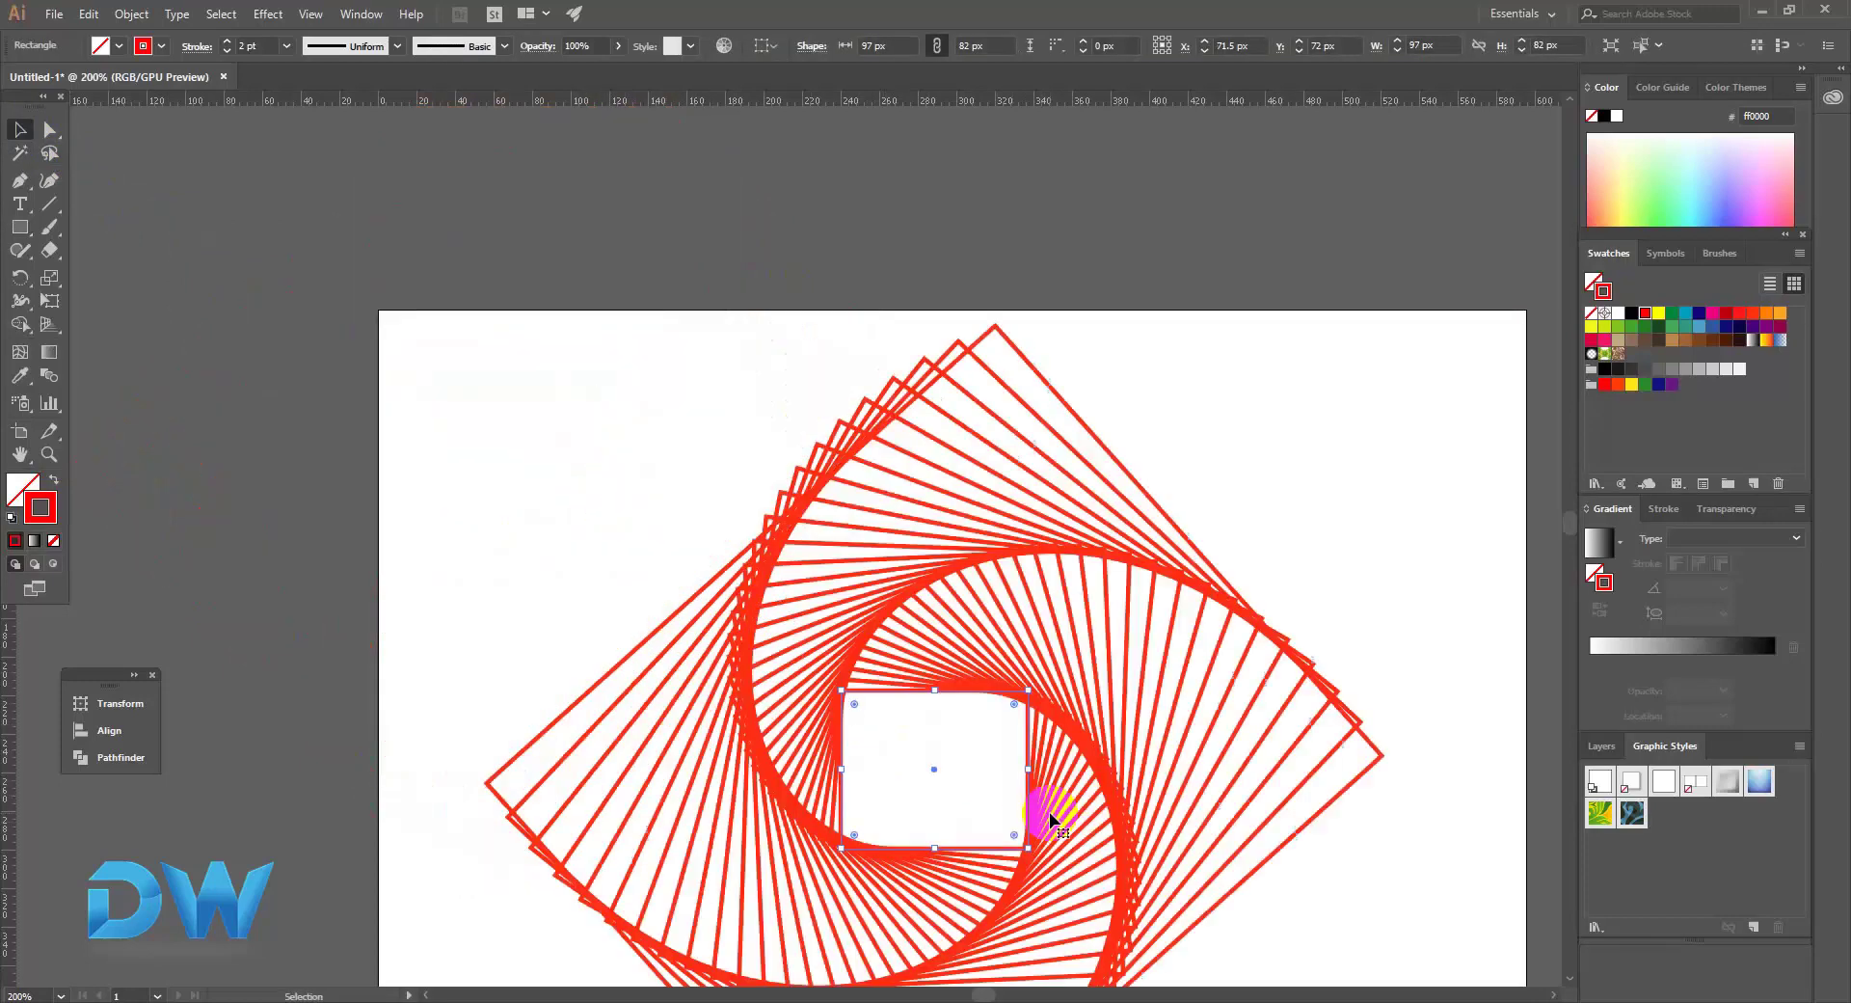
left_click_drag(909, 706, 827, 649)
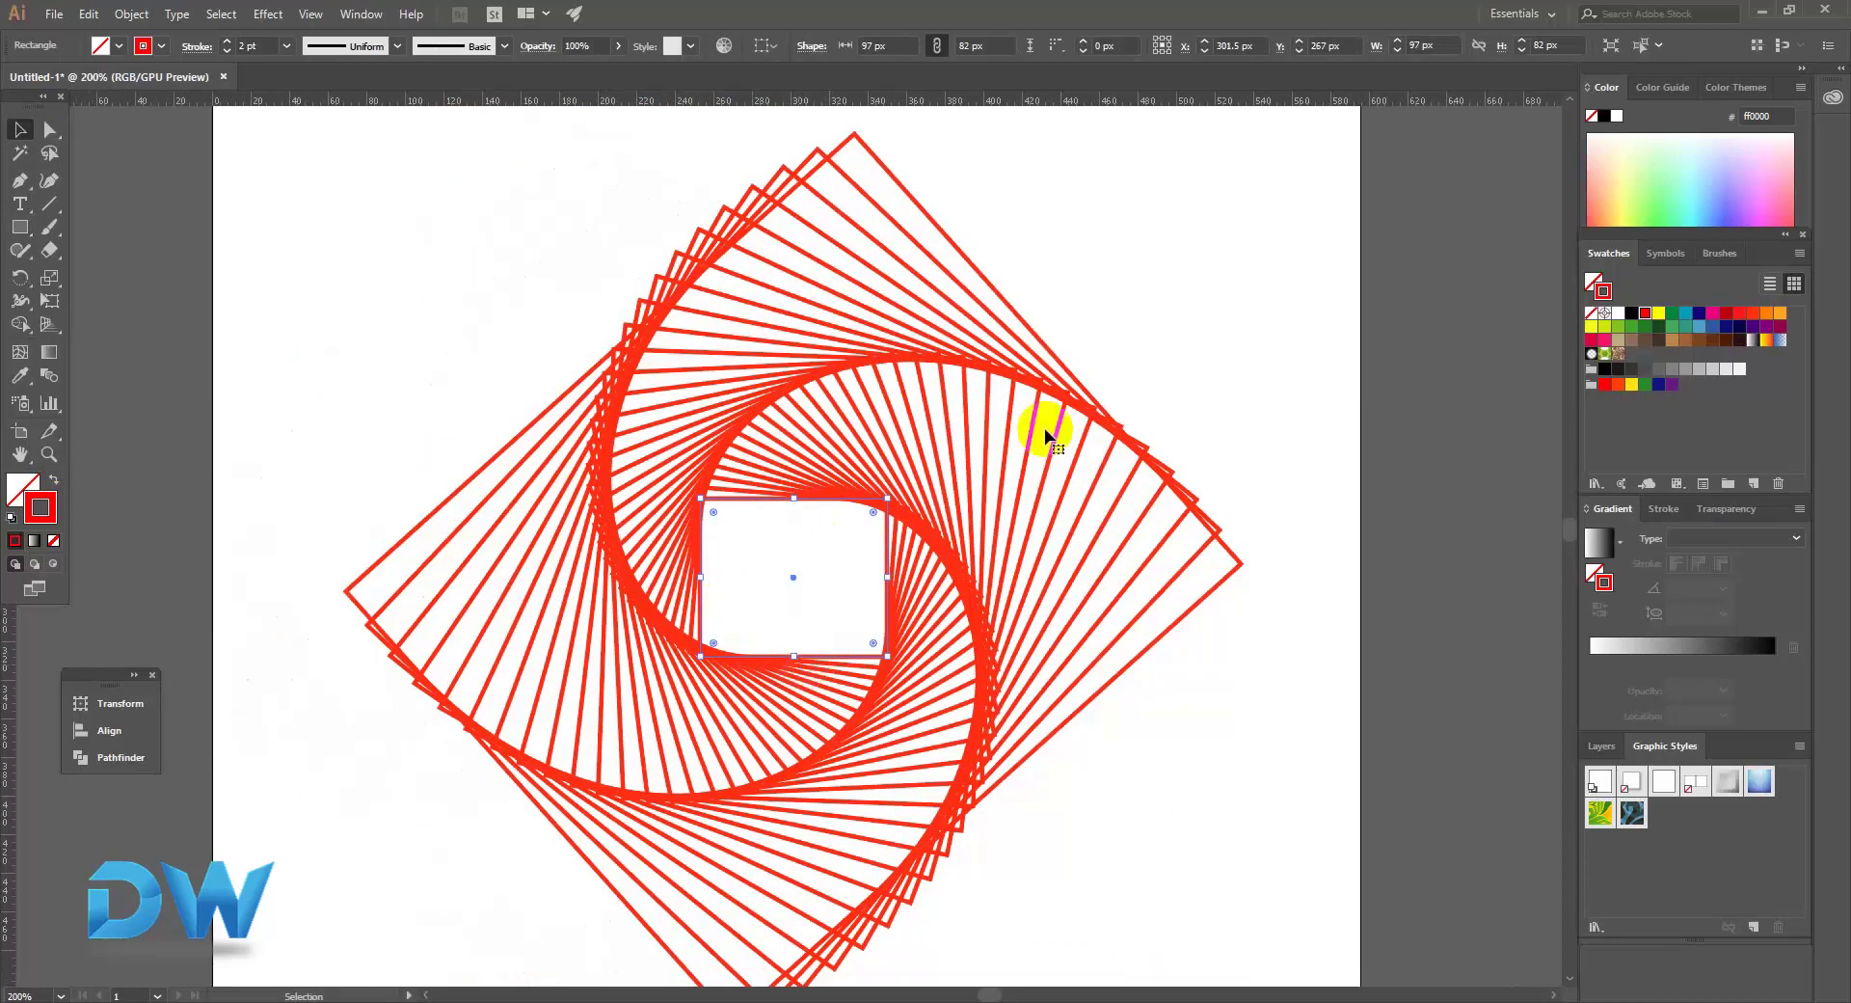
left_click(1126, 390)
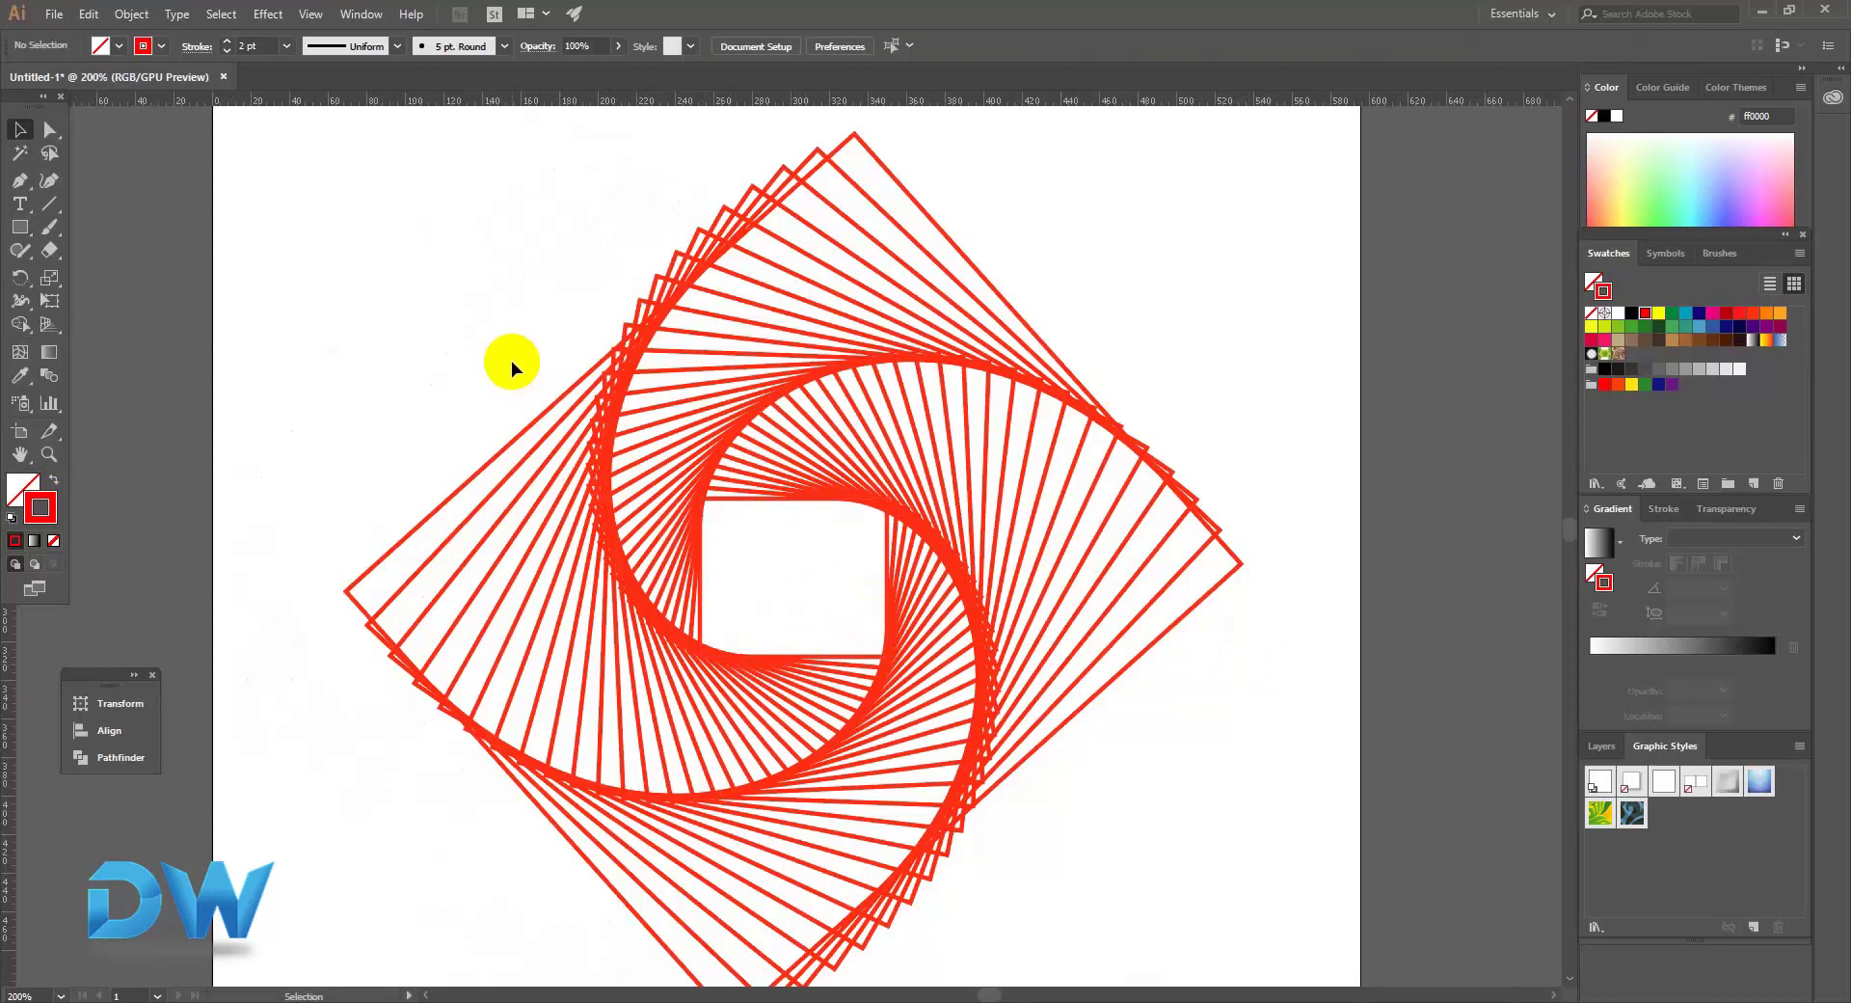
left_click(886, 657)
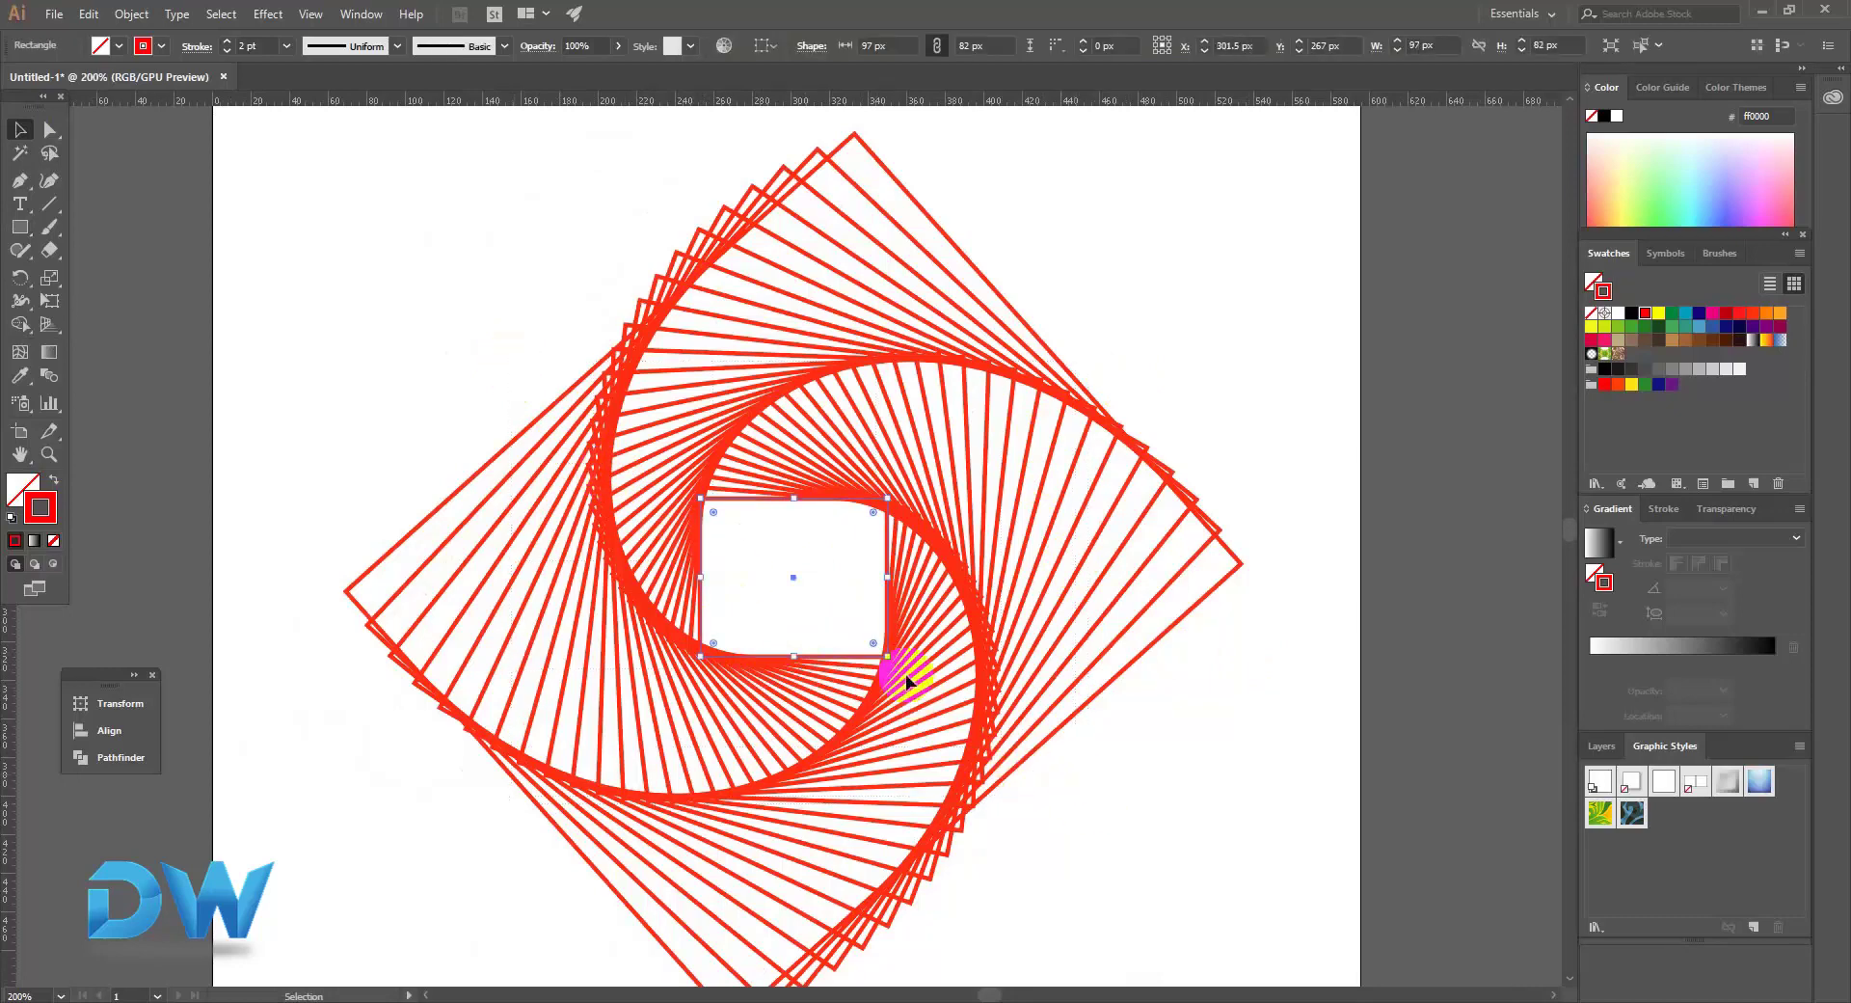
Expand the spiral's appearance, swap to red fill, and give it a white 1 pt stroke.
left_click(132, 13)
left_click(275, 240)
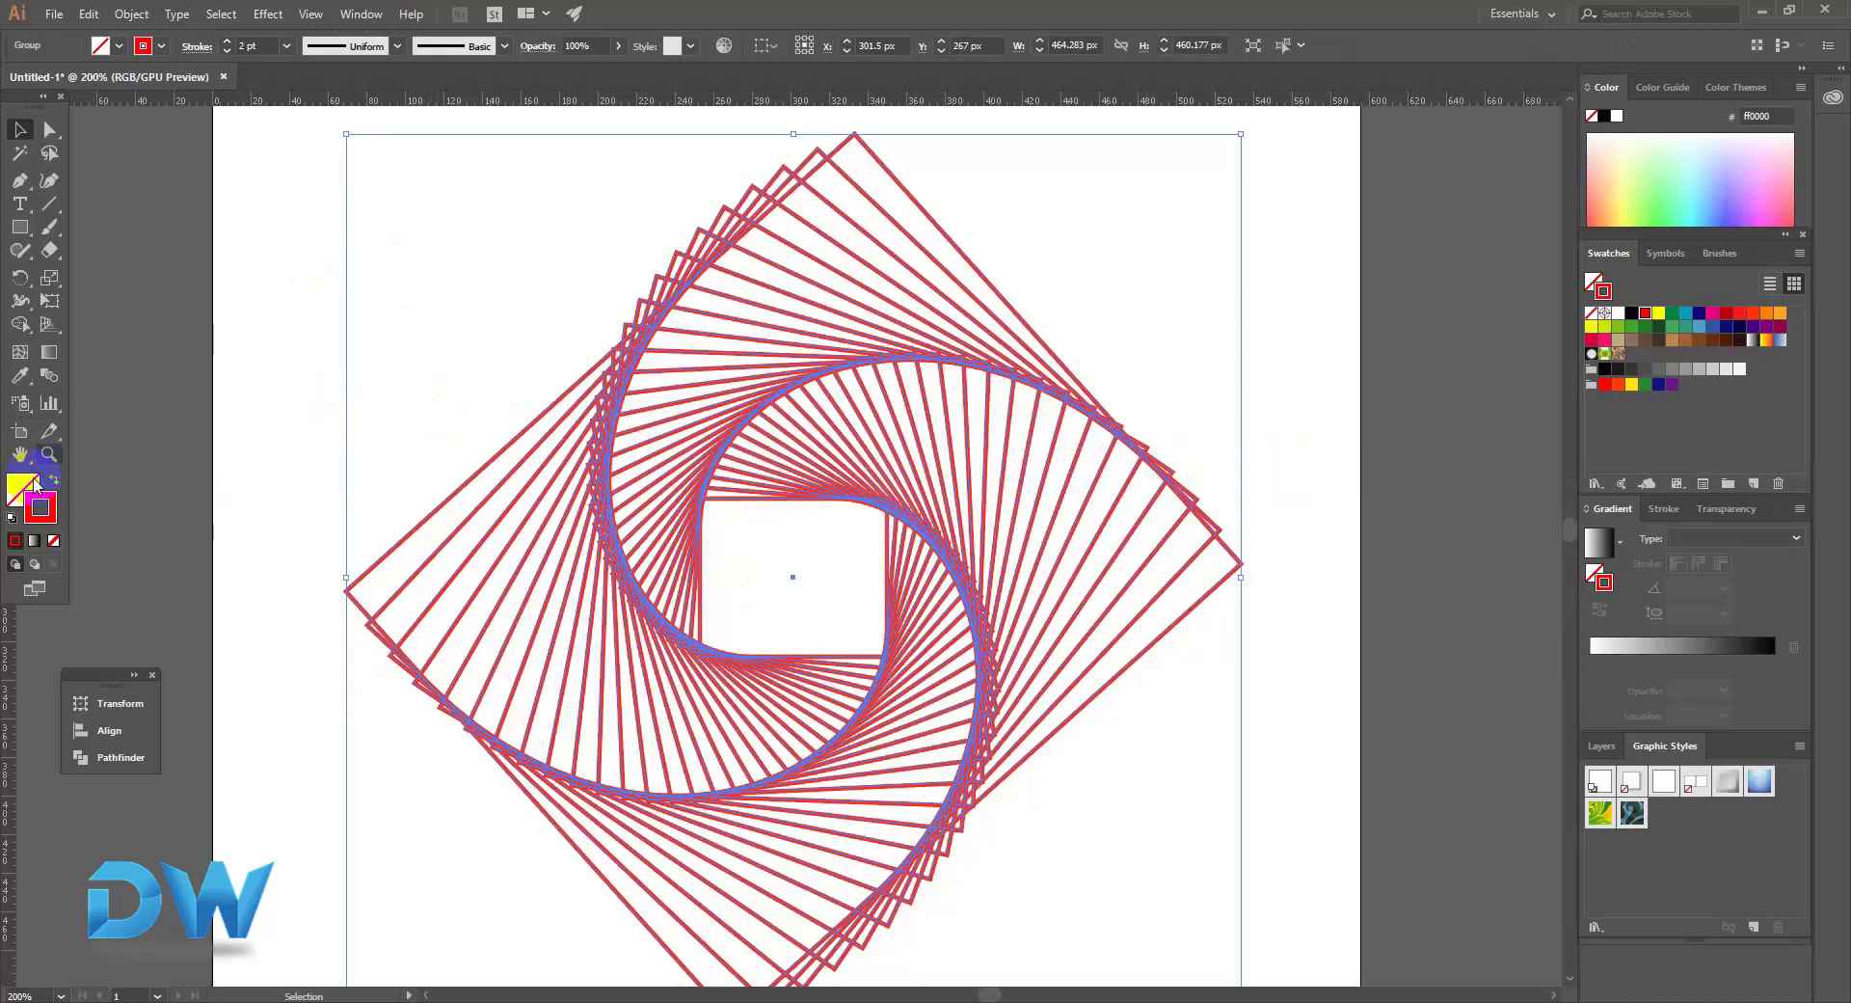
left_click(53, 481)
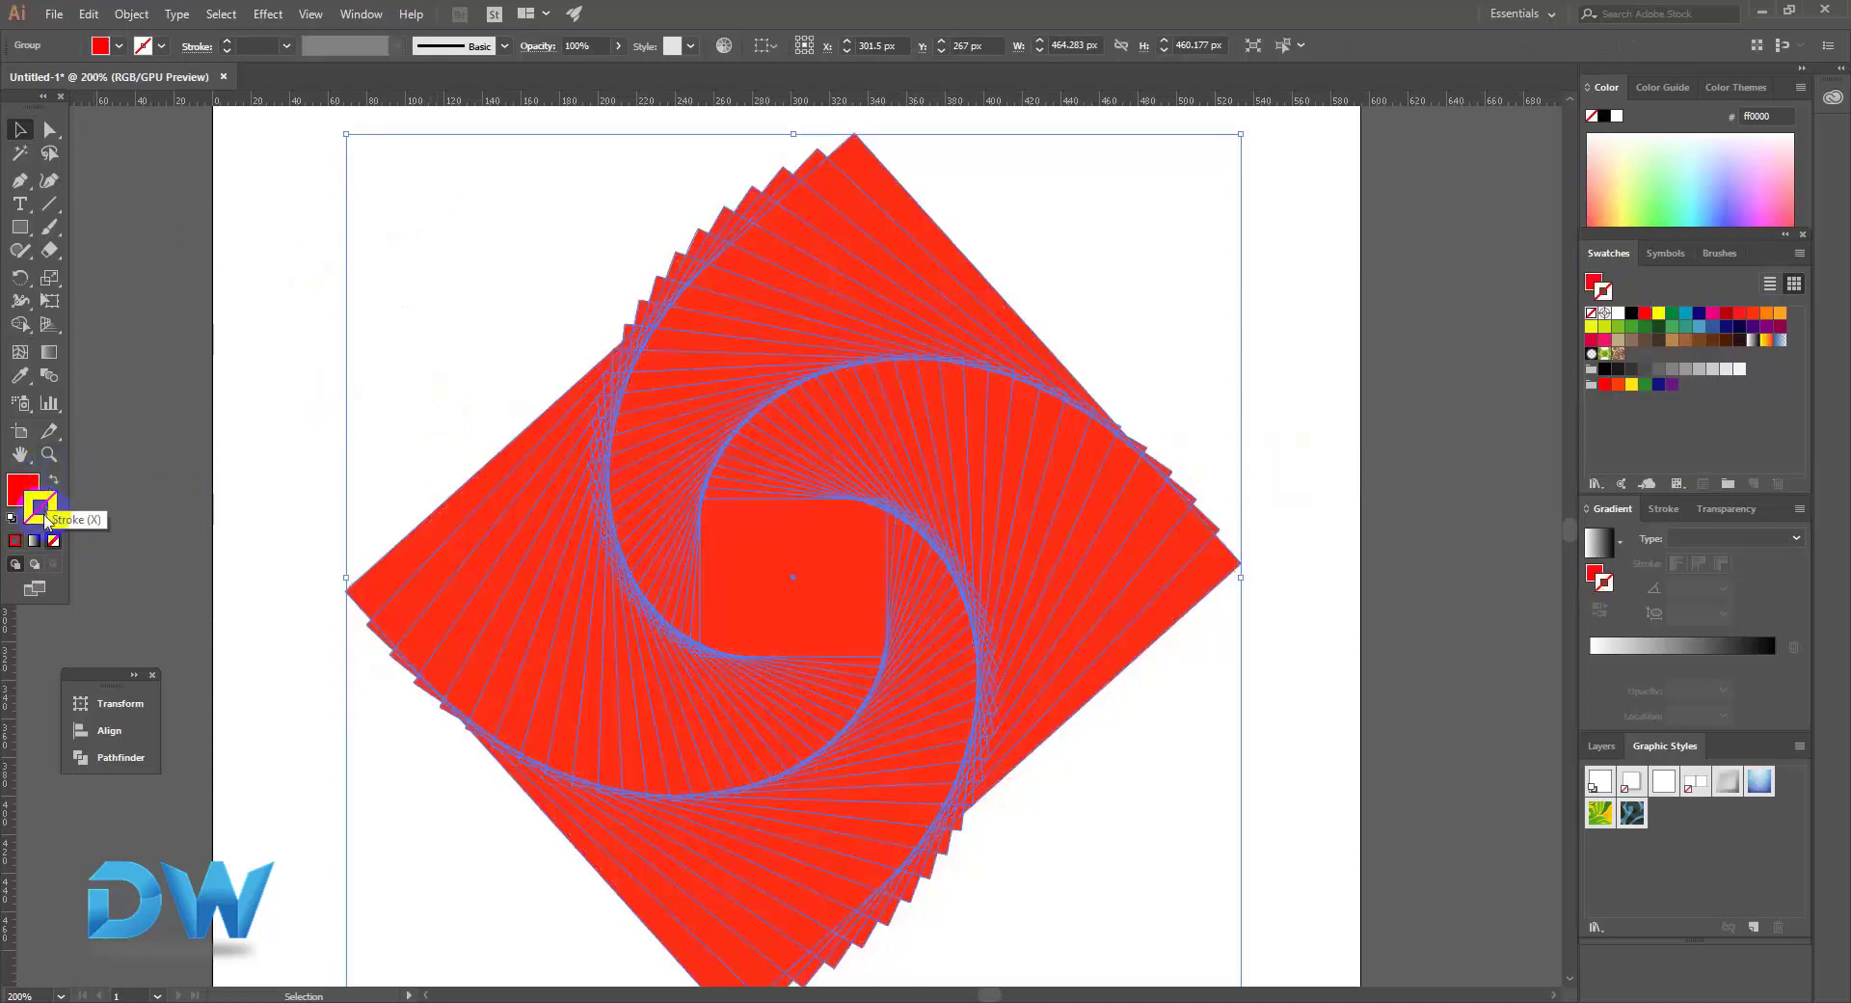
left_click(1618, 312)
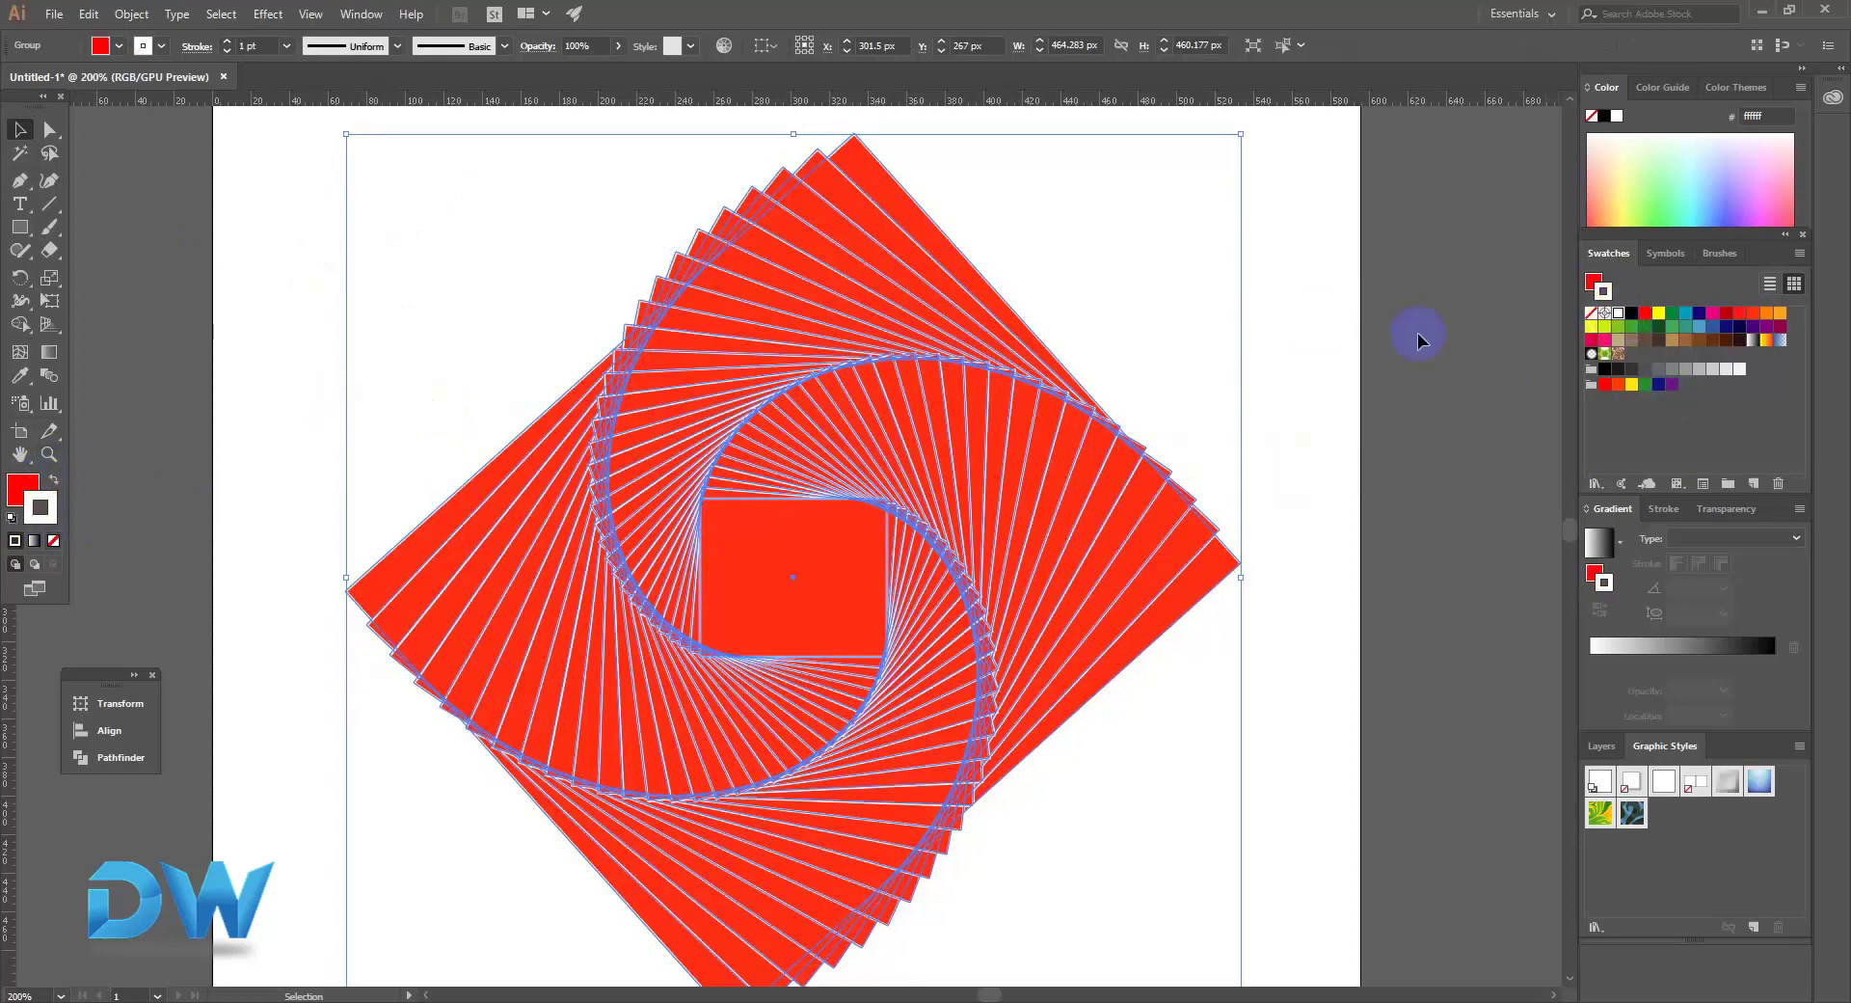
left_click(1275, 559)
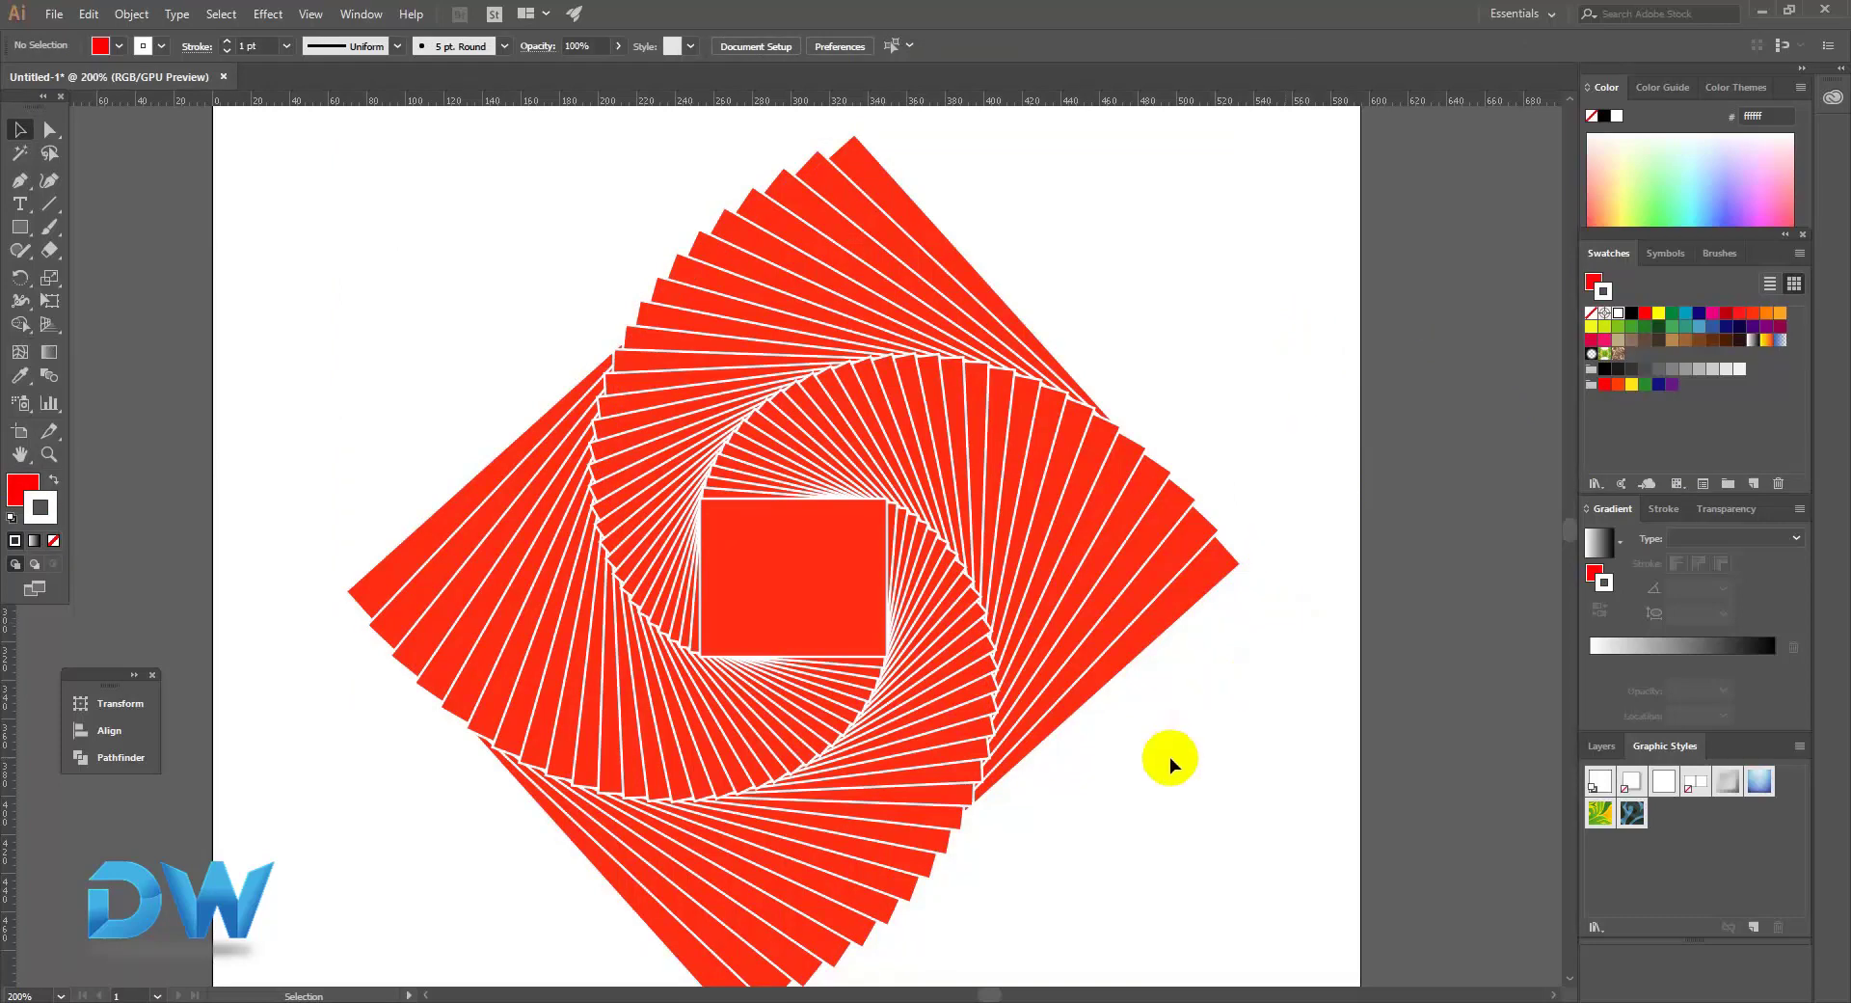
Delete the spiral and draw a small red-outlined, unfilled square at the top-left.
left_click(521, 417)
key("Delete")
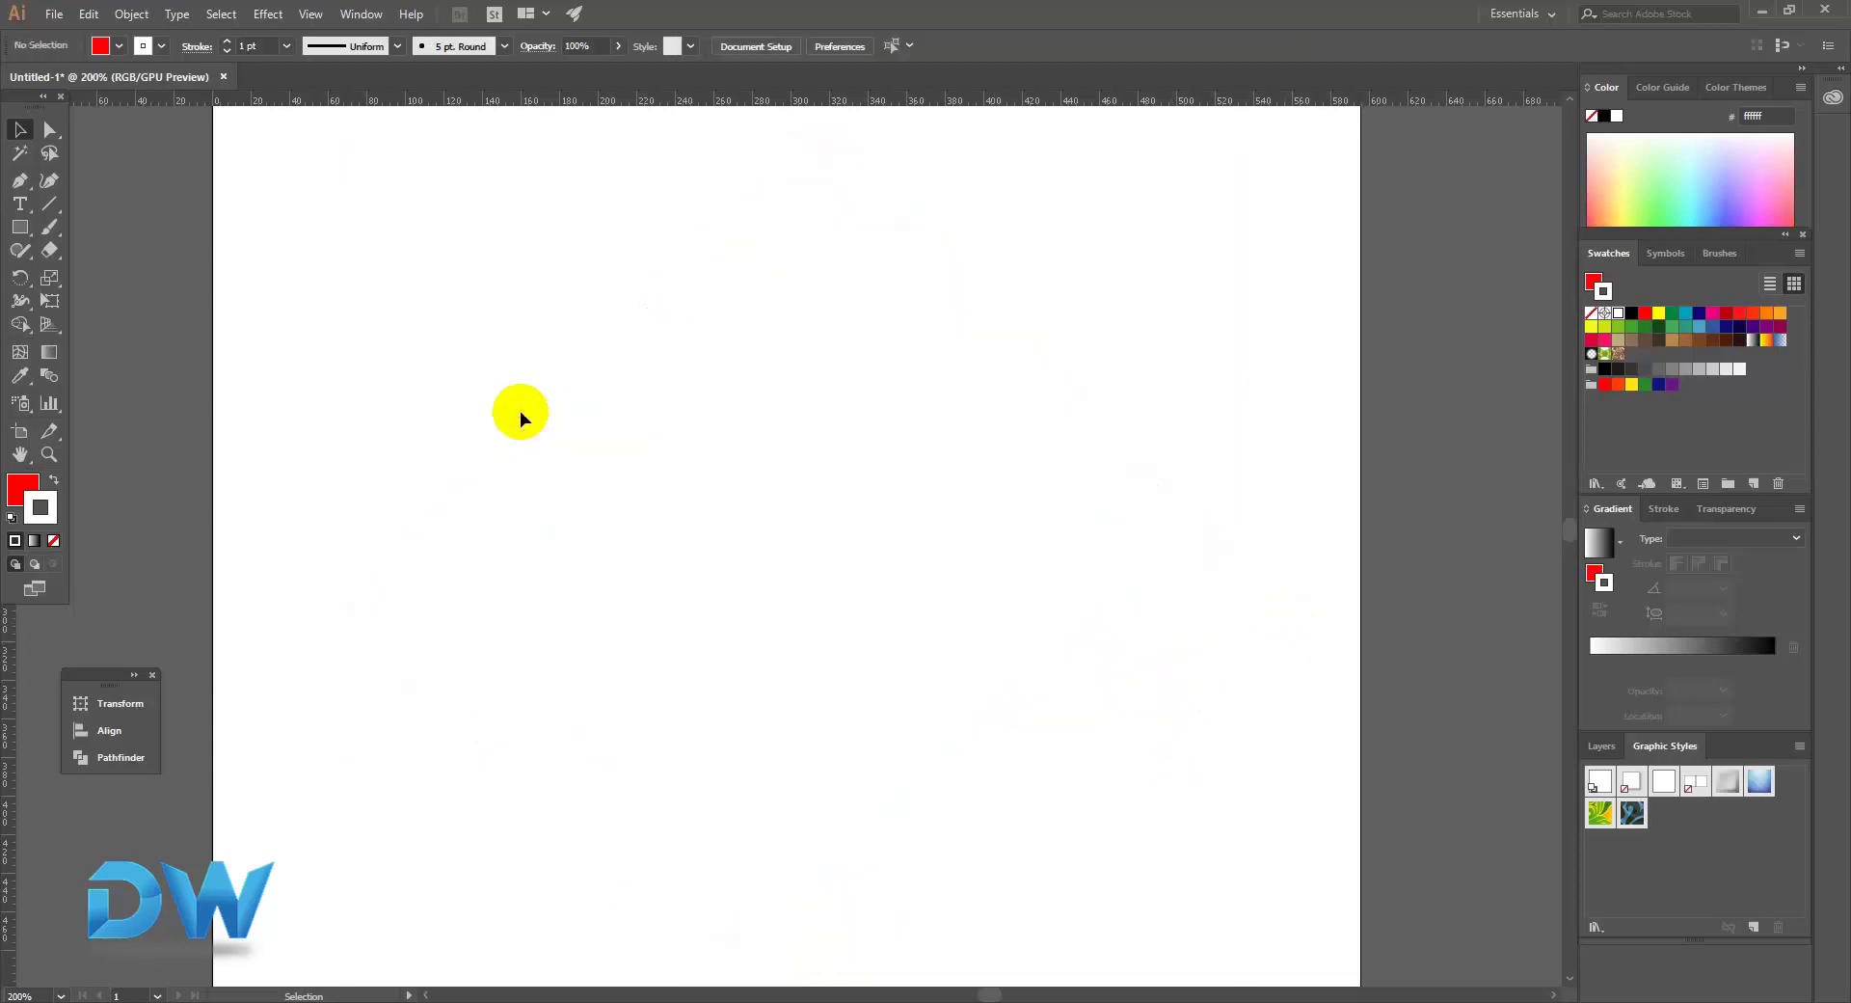
left_click_drag(512, 438, 519, 461)
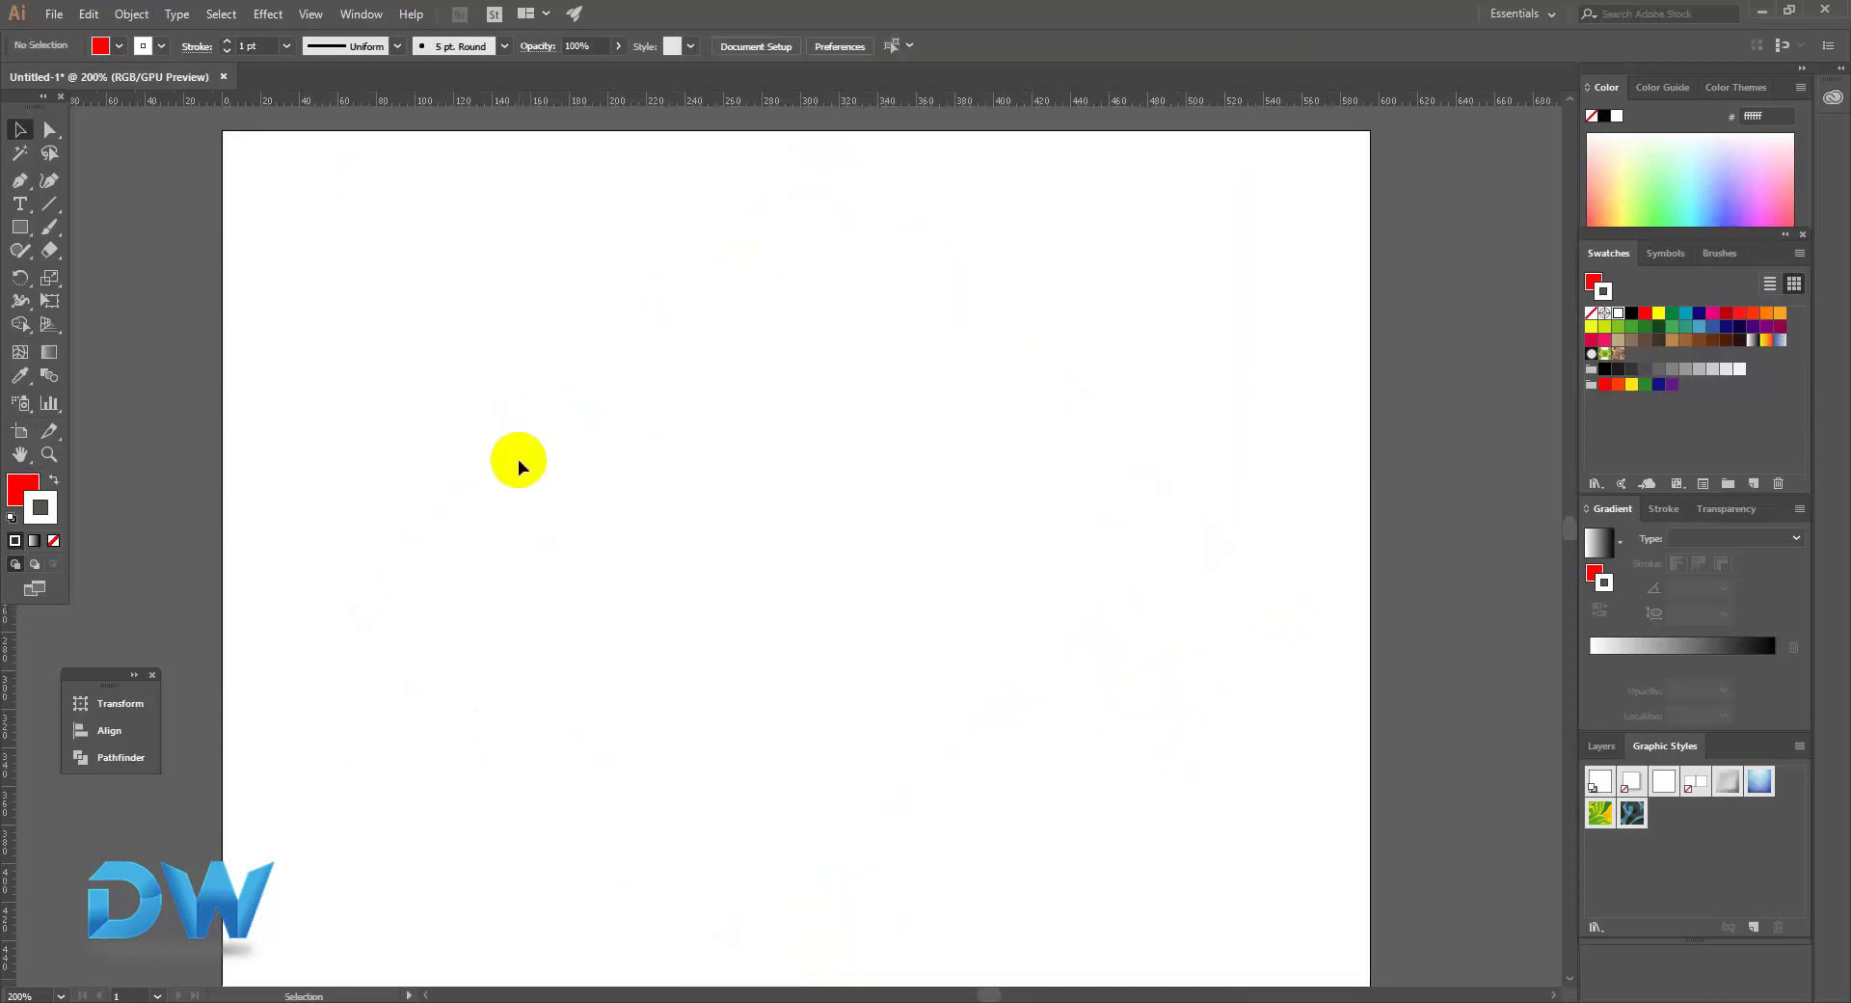
left_click(20, 228)
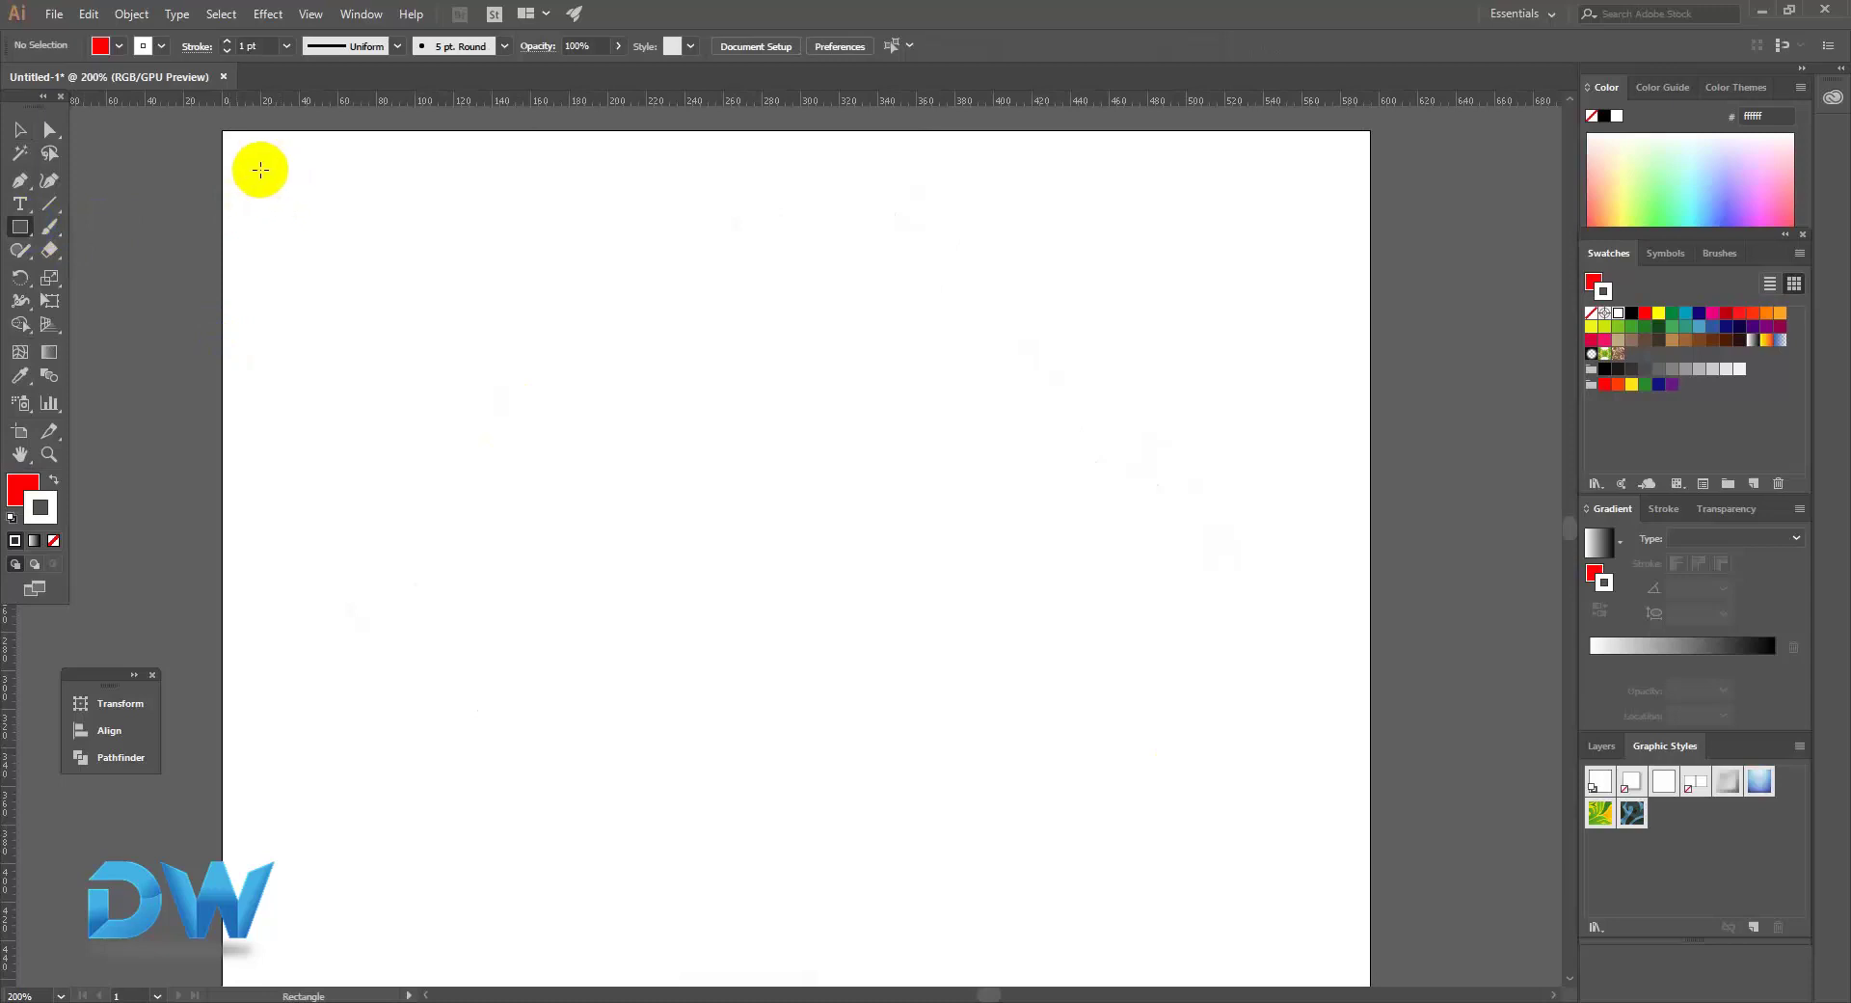
left_click_drag(255, 171, 324, 241)
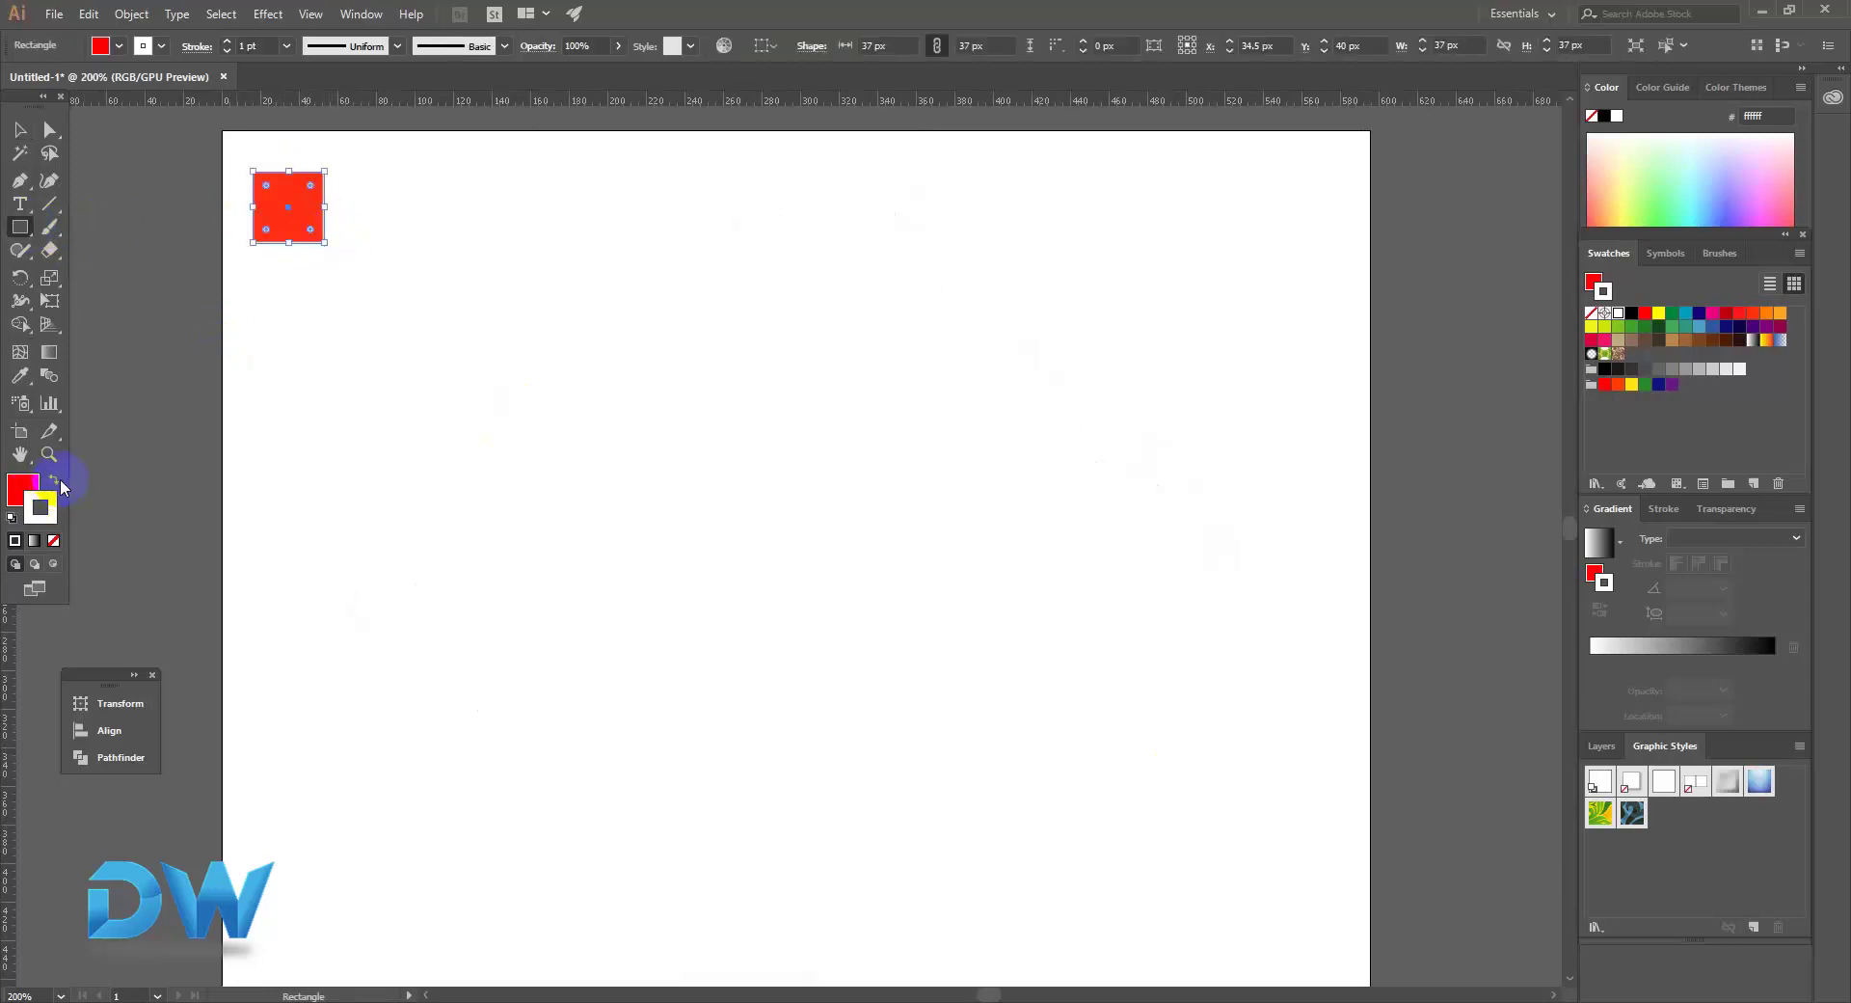
left_click(55, 544)
left_click(54, 480)
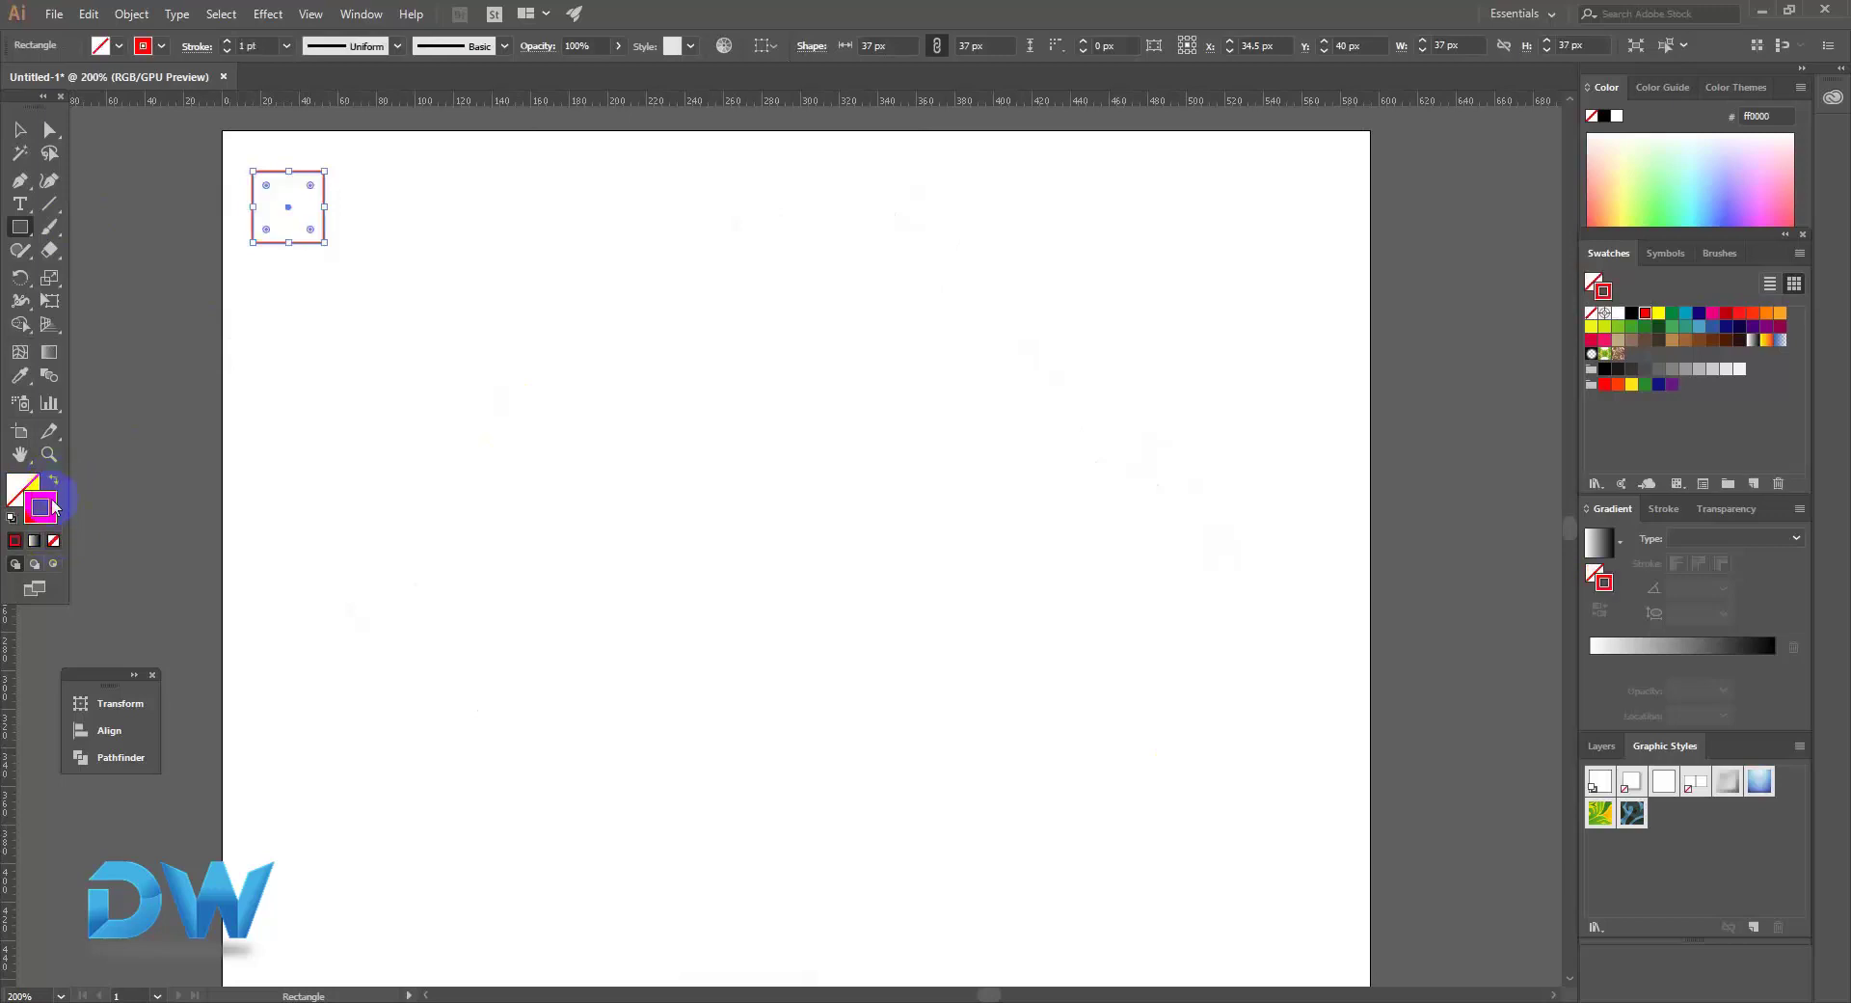
Duplicate the square into a row of eleven and group the row.
key("v")
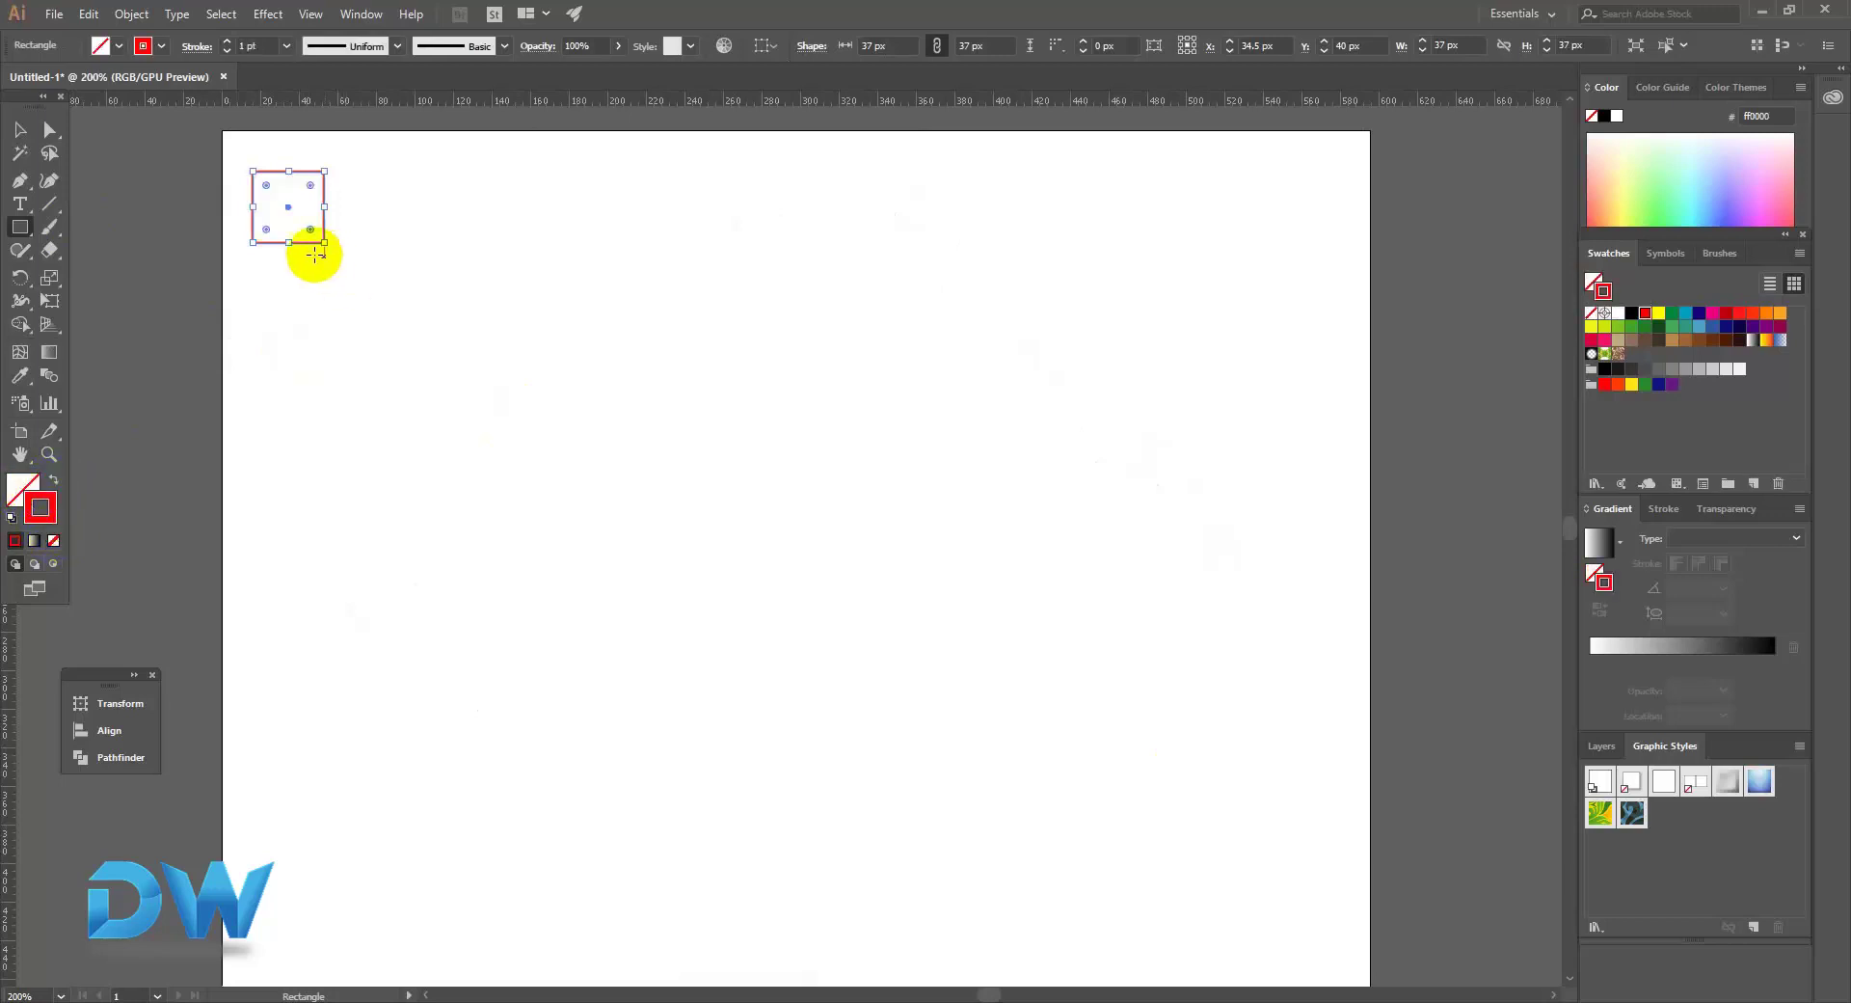
left_click_drag(324, 248, 398, 244)
key("ctrl+d")
key("ctrl+d")
key("ctrl+d")
key("ctrl+d")
key("ctrl+d")
key("ctrl+d")
key("ctrl+d")
key("ctrl+d")
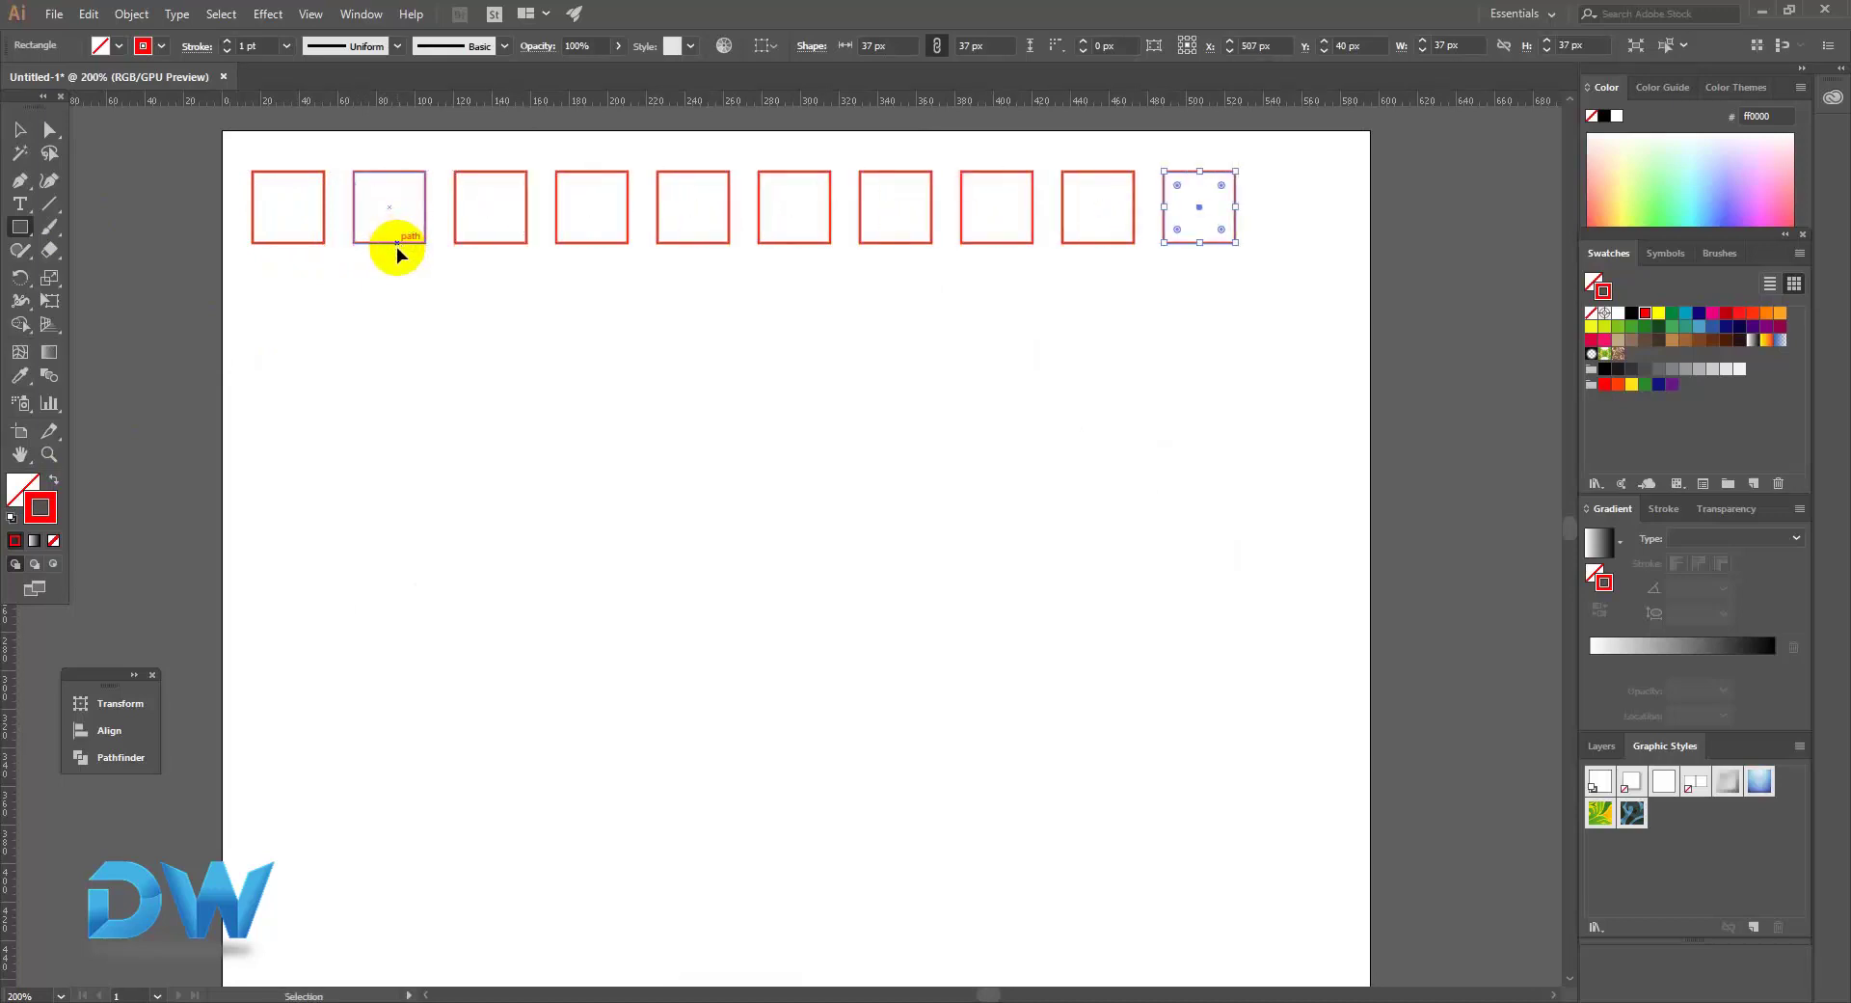
key("ctrl+d")
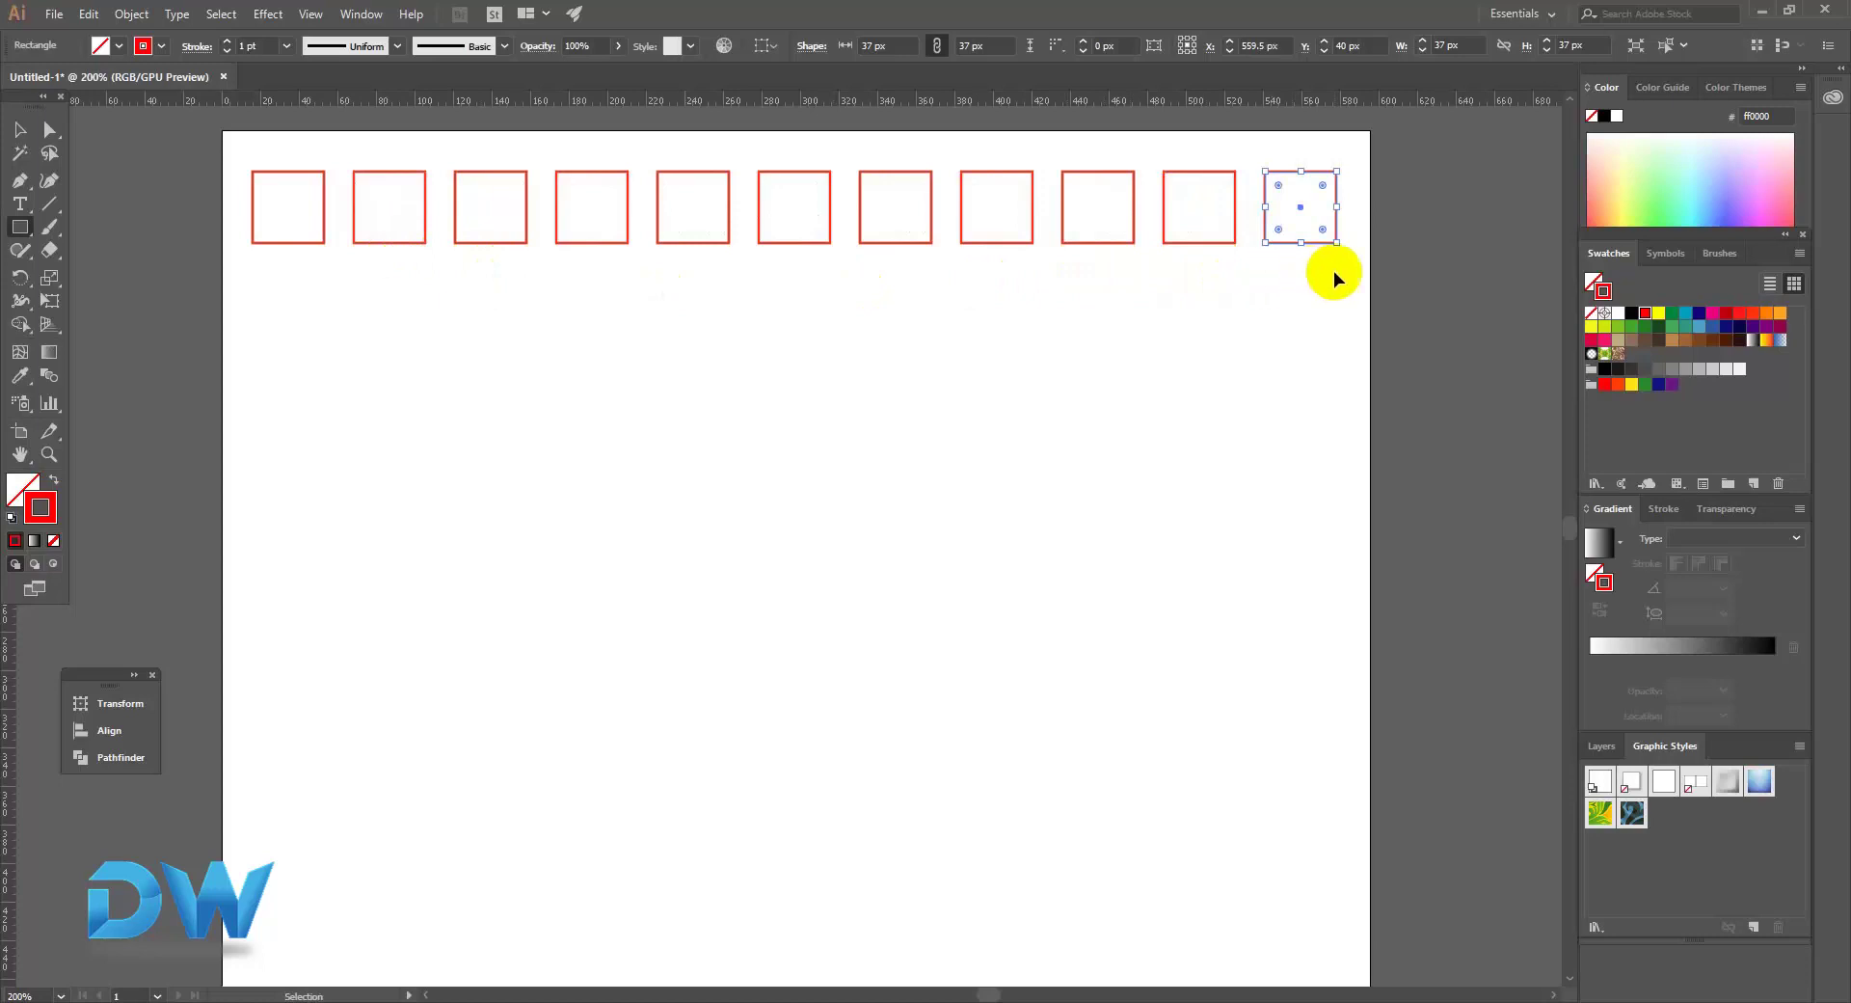
key("ctrl+a")
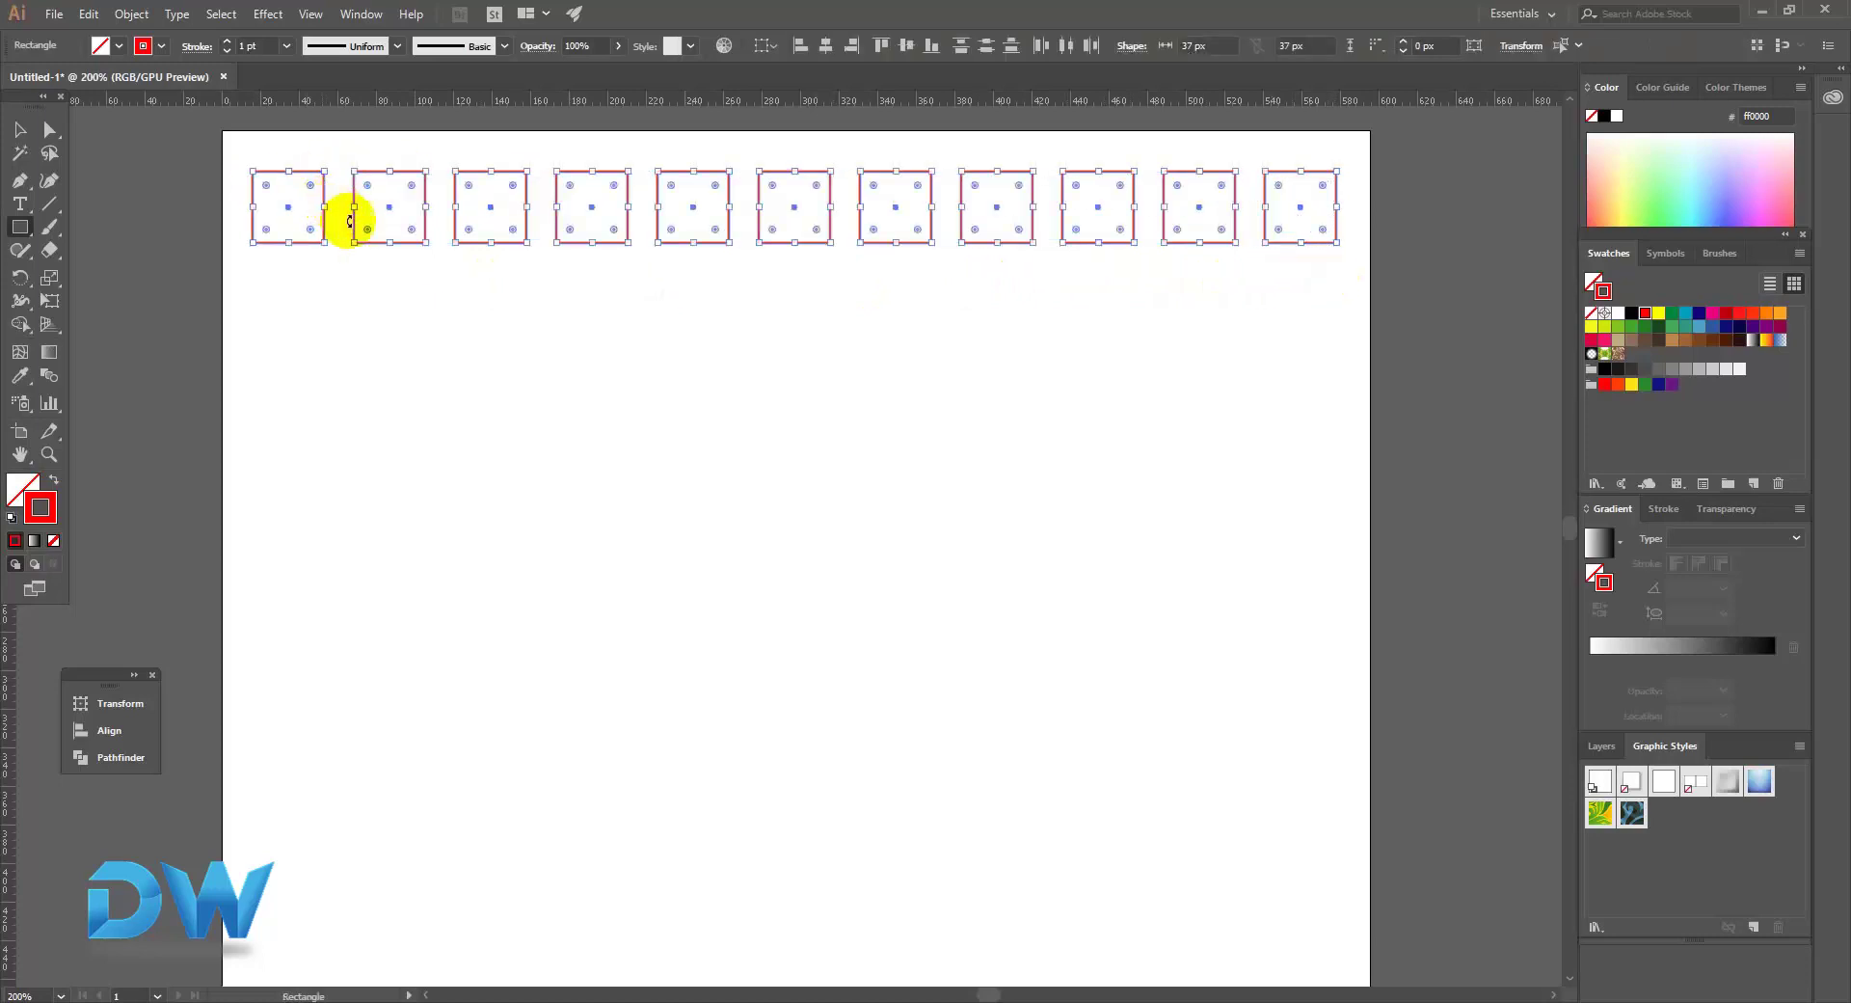
key("ctrl+g")
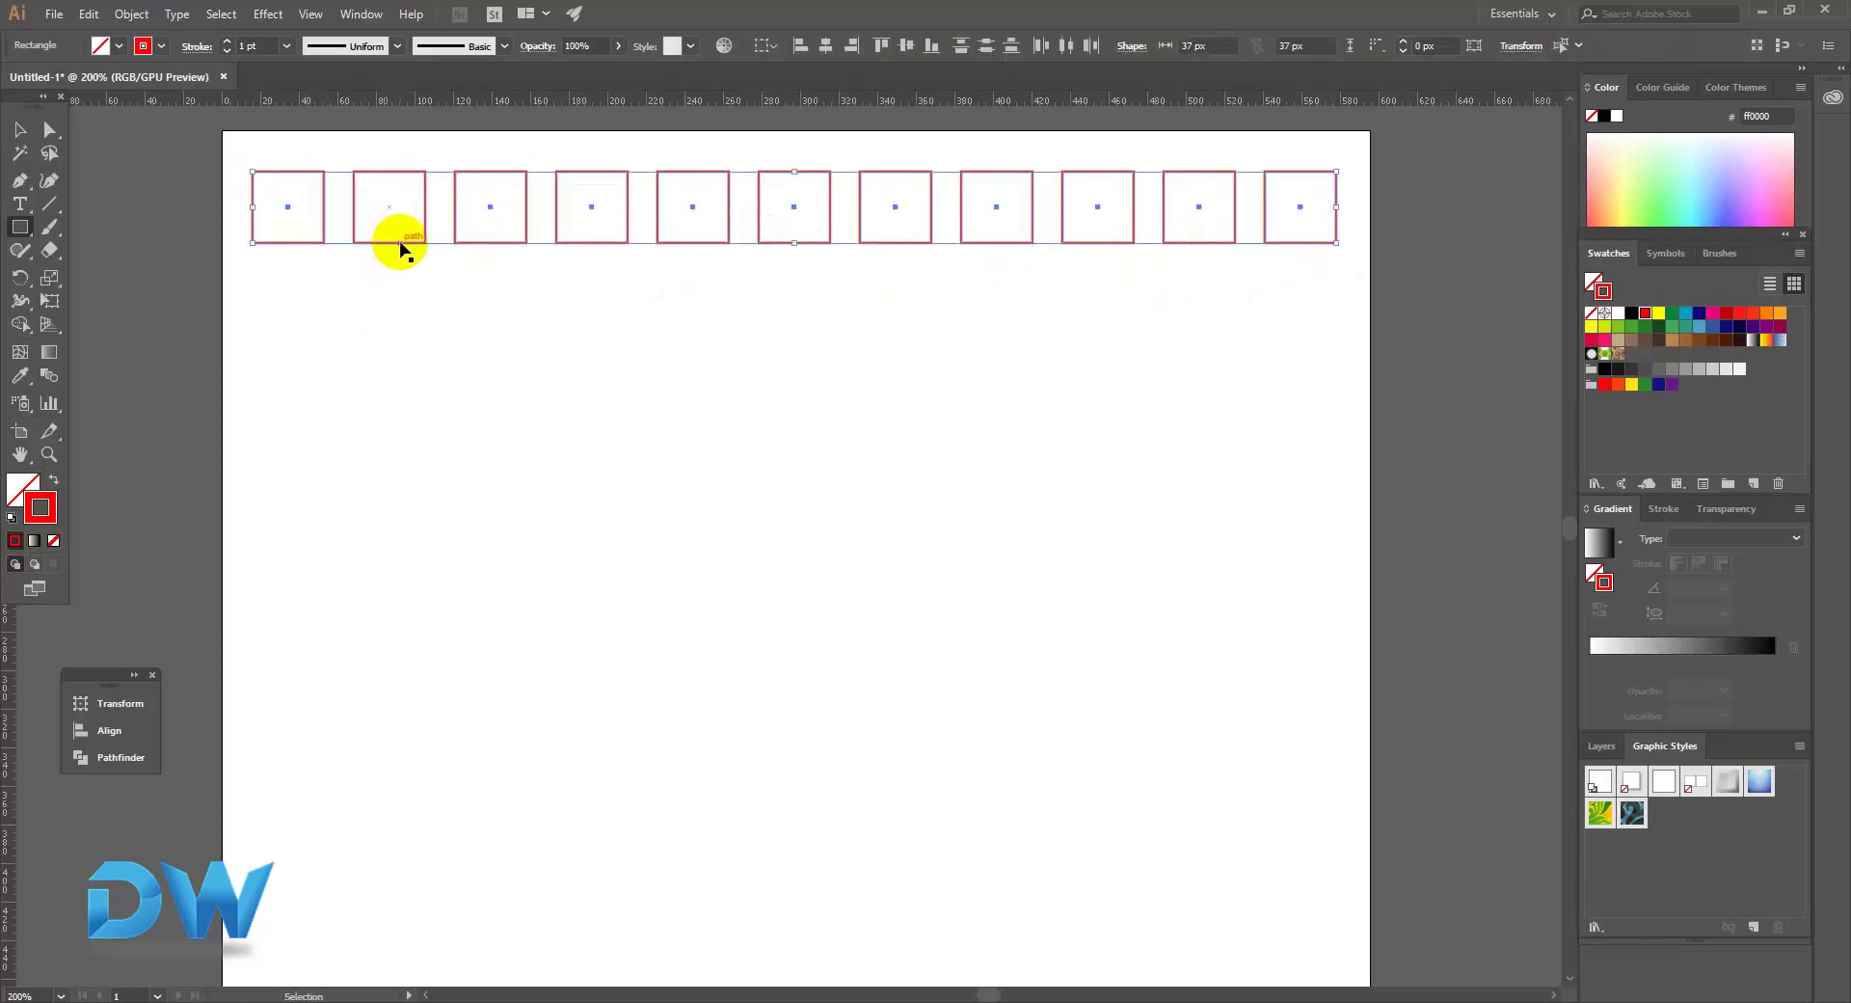
Duplicate the row downward into four rows and select every square.
left_click_drag(399, 246, 392, 355)
key("ctrl+z")
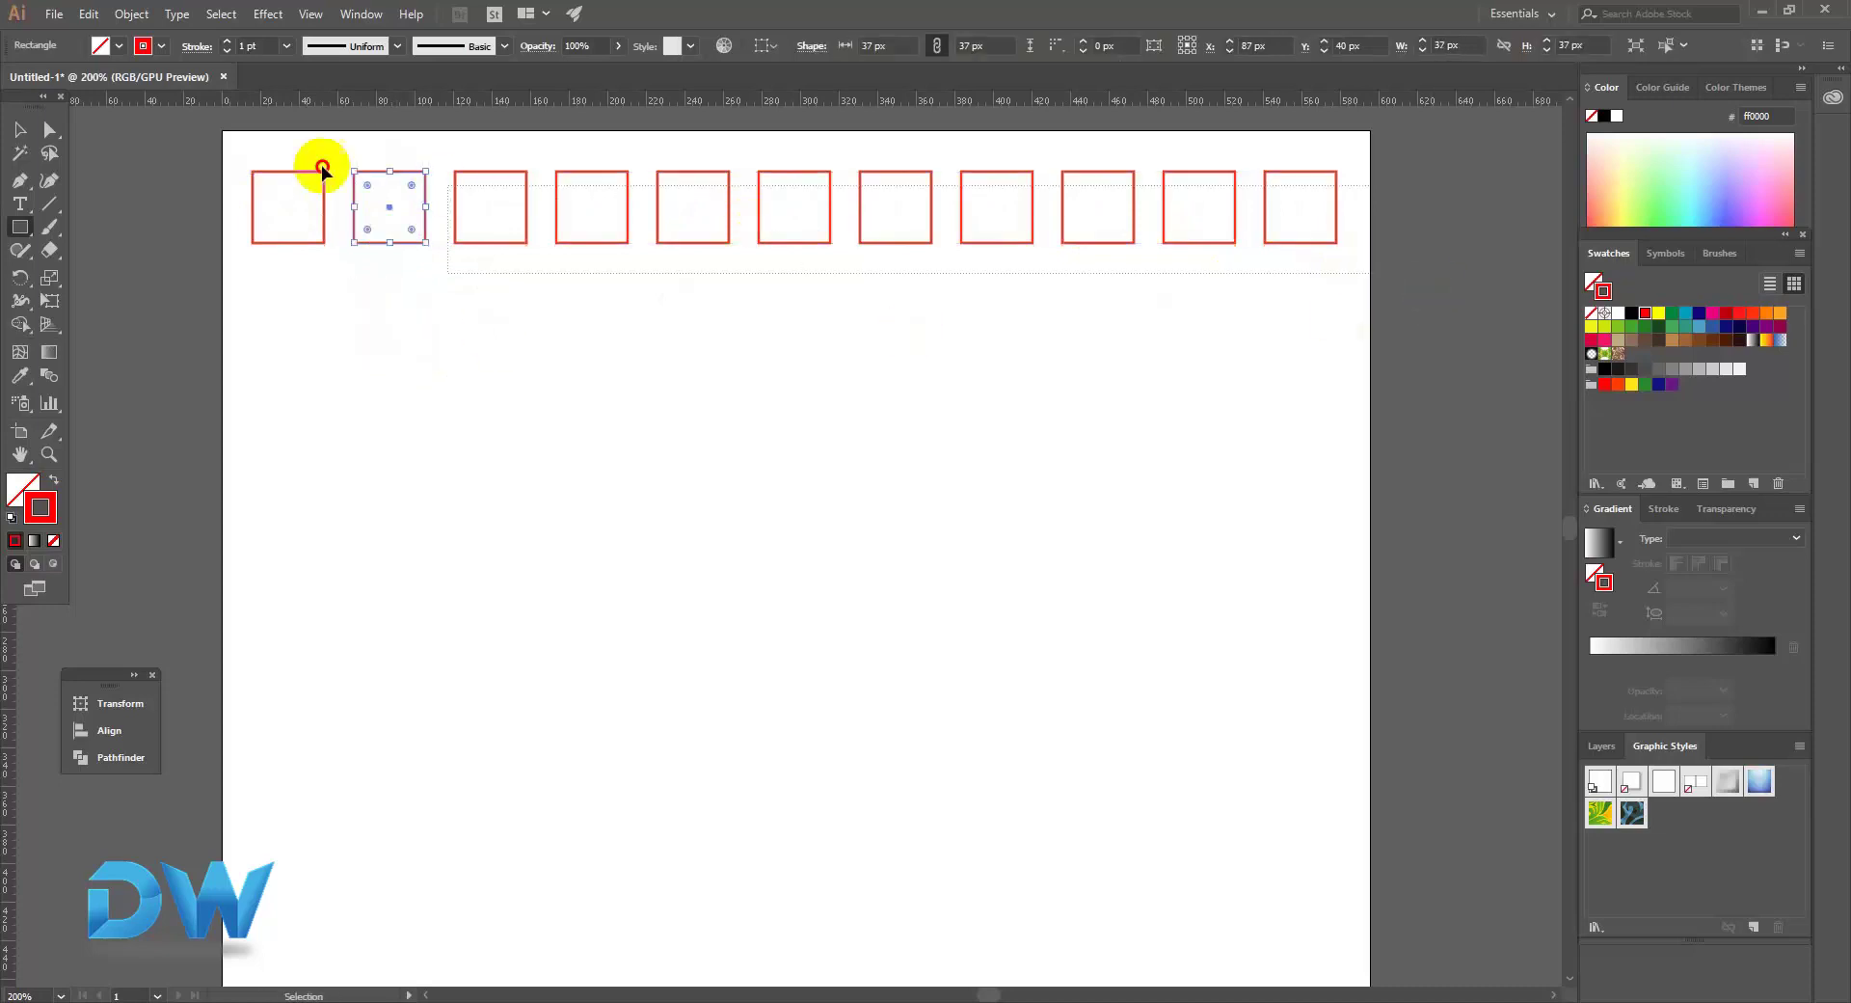
left_click(322, 170)
left_click_drag(399, 248, 400, 352)
key("ctrl+d")
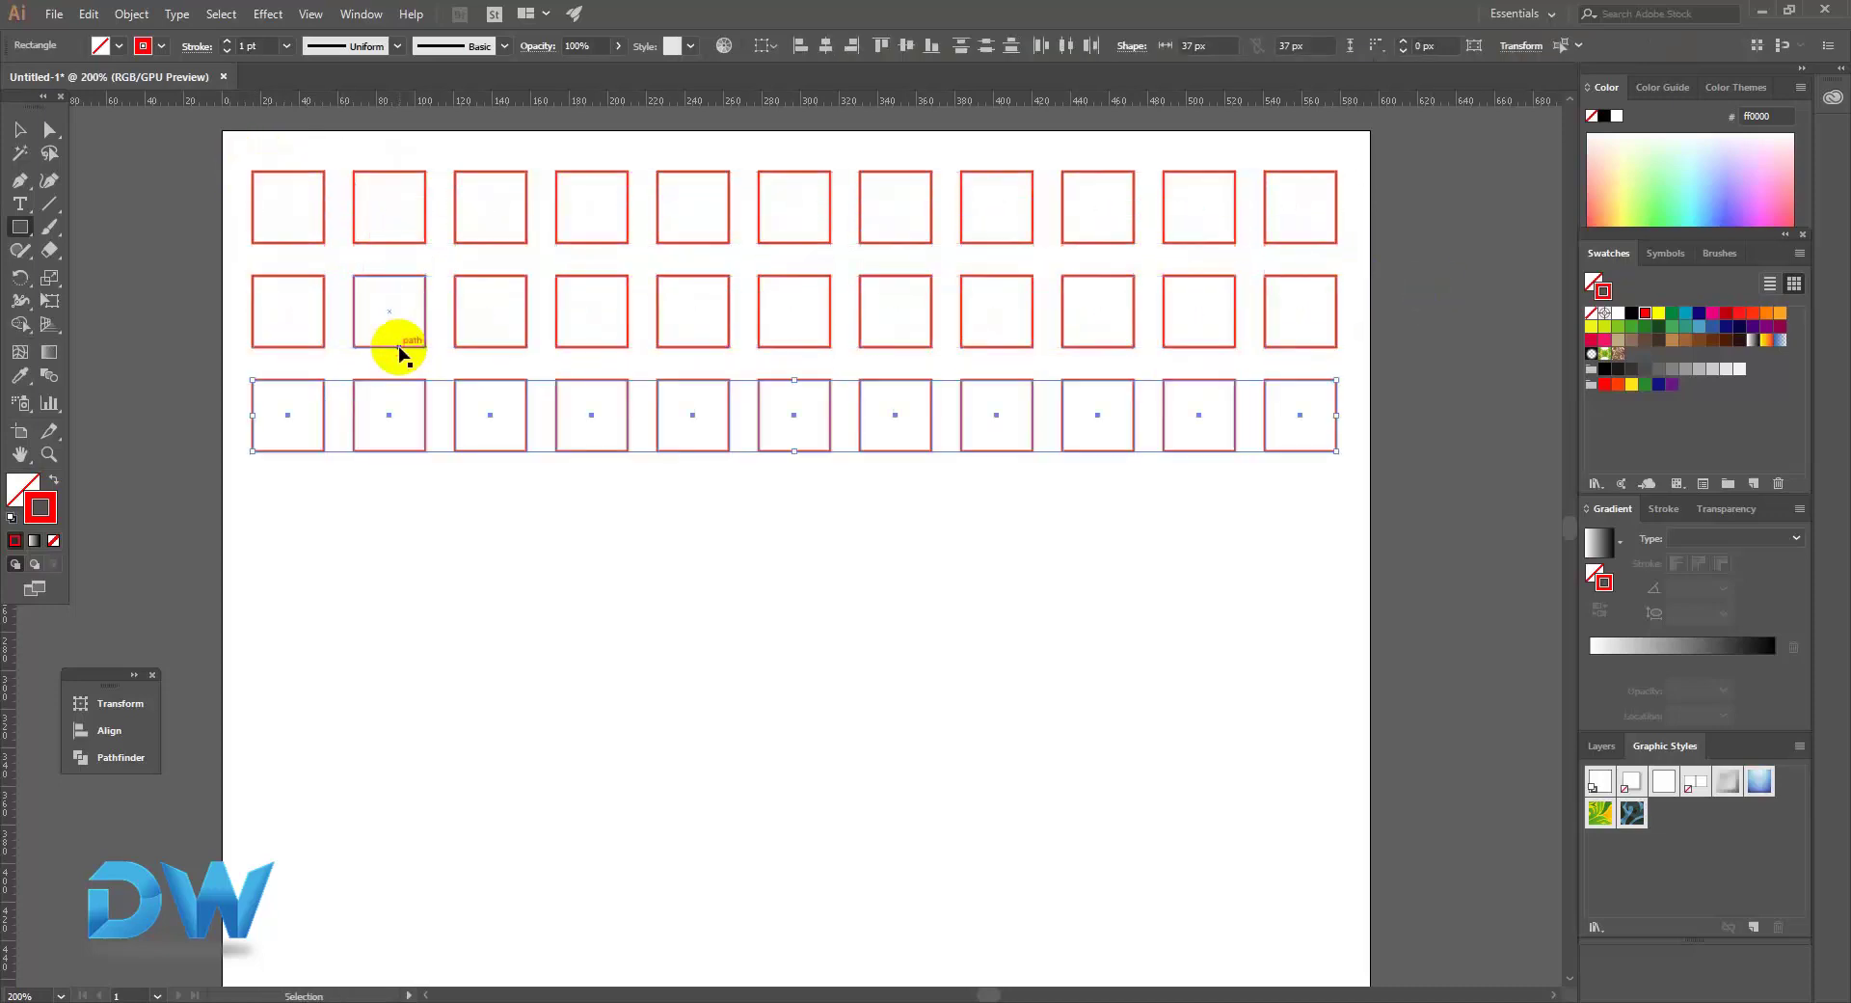
key("ctrl+d")
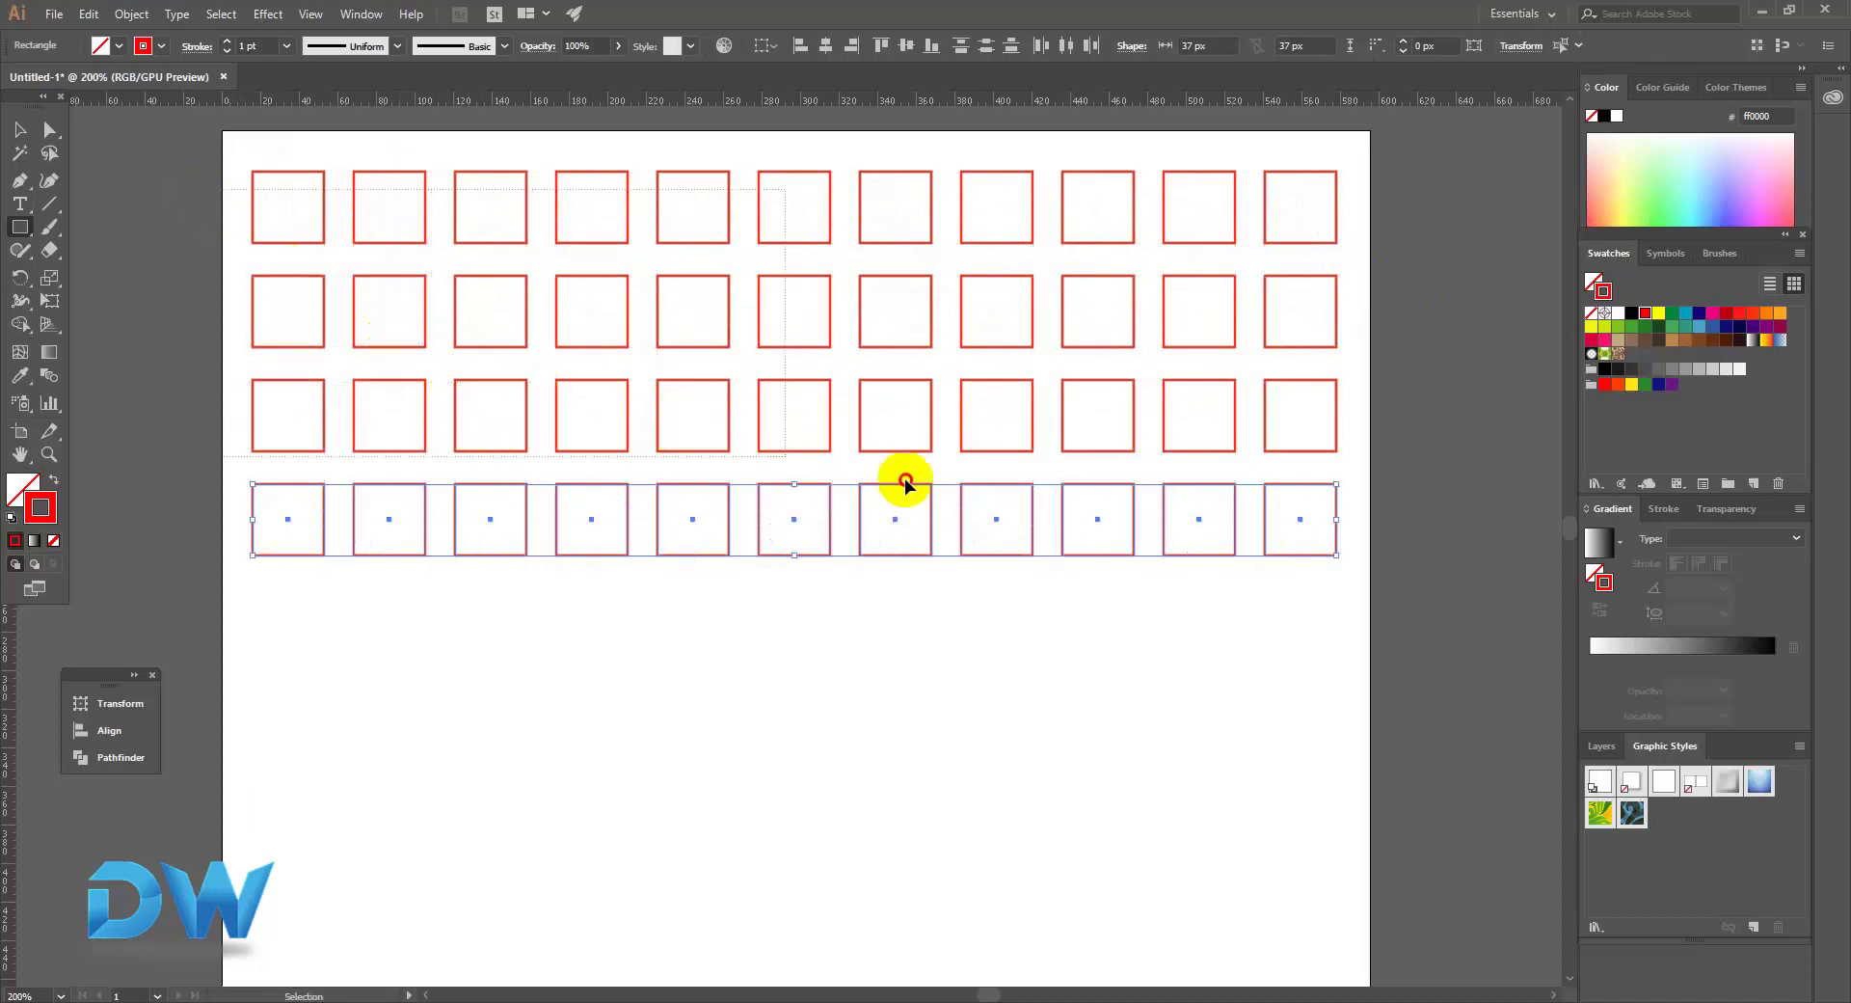
key("ctrl+a")
key("m")
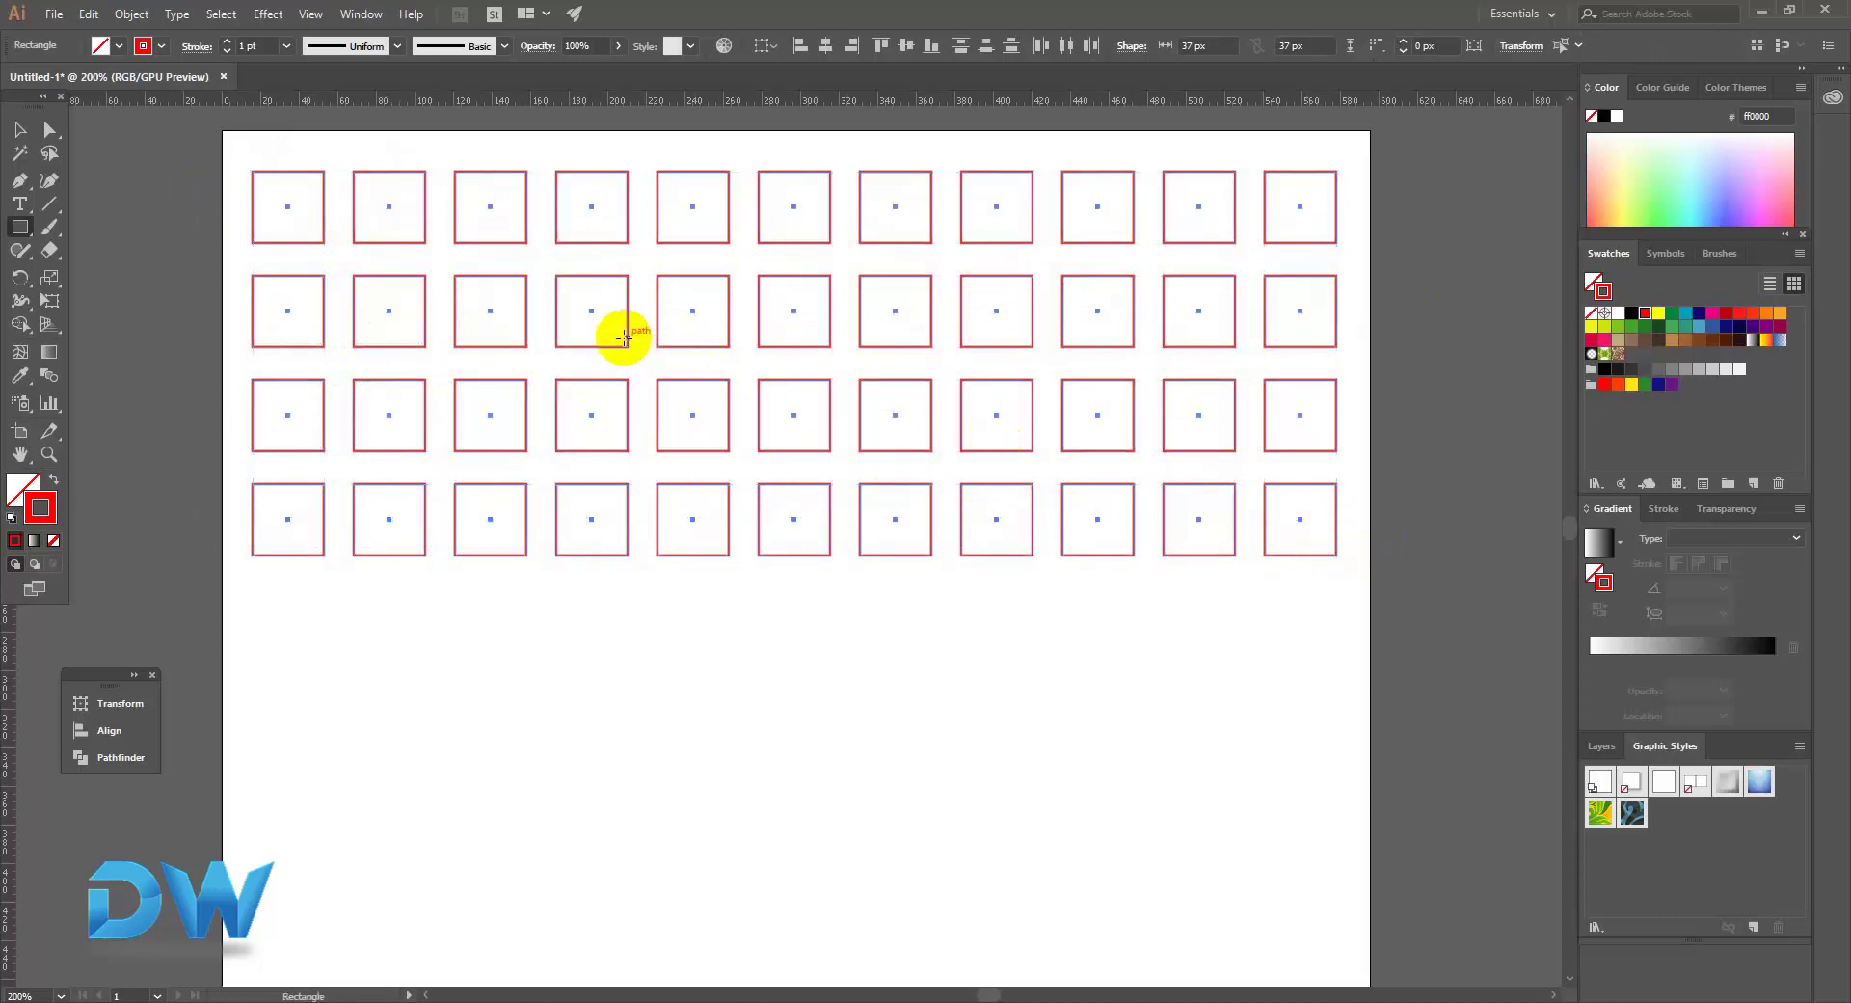
Add a Transform effect to the square grid with Preview on and a 45° angle.
left_click(261, 19)
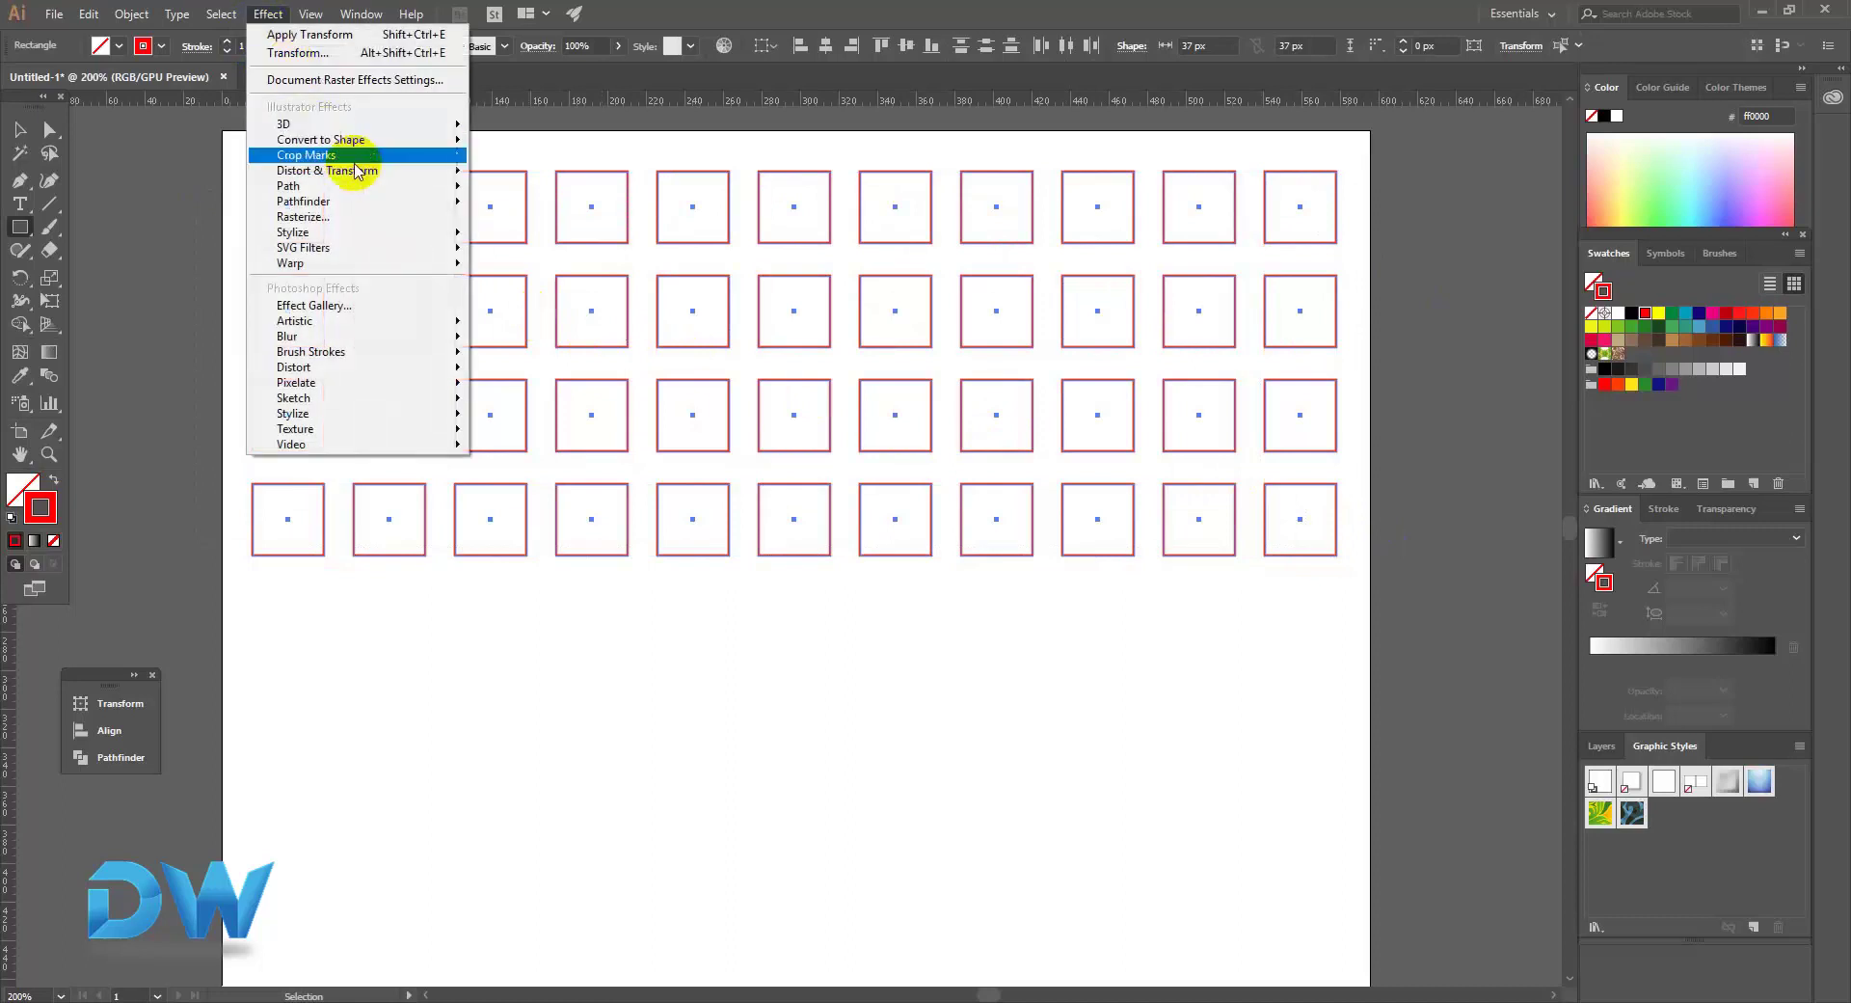
mouse_move(359, 171)
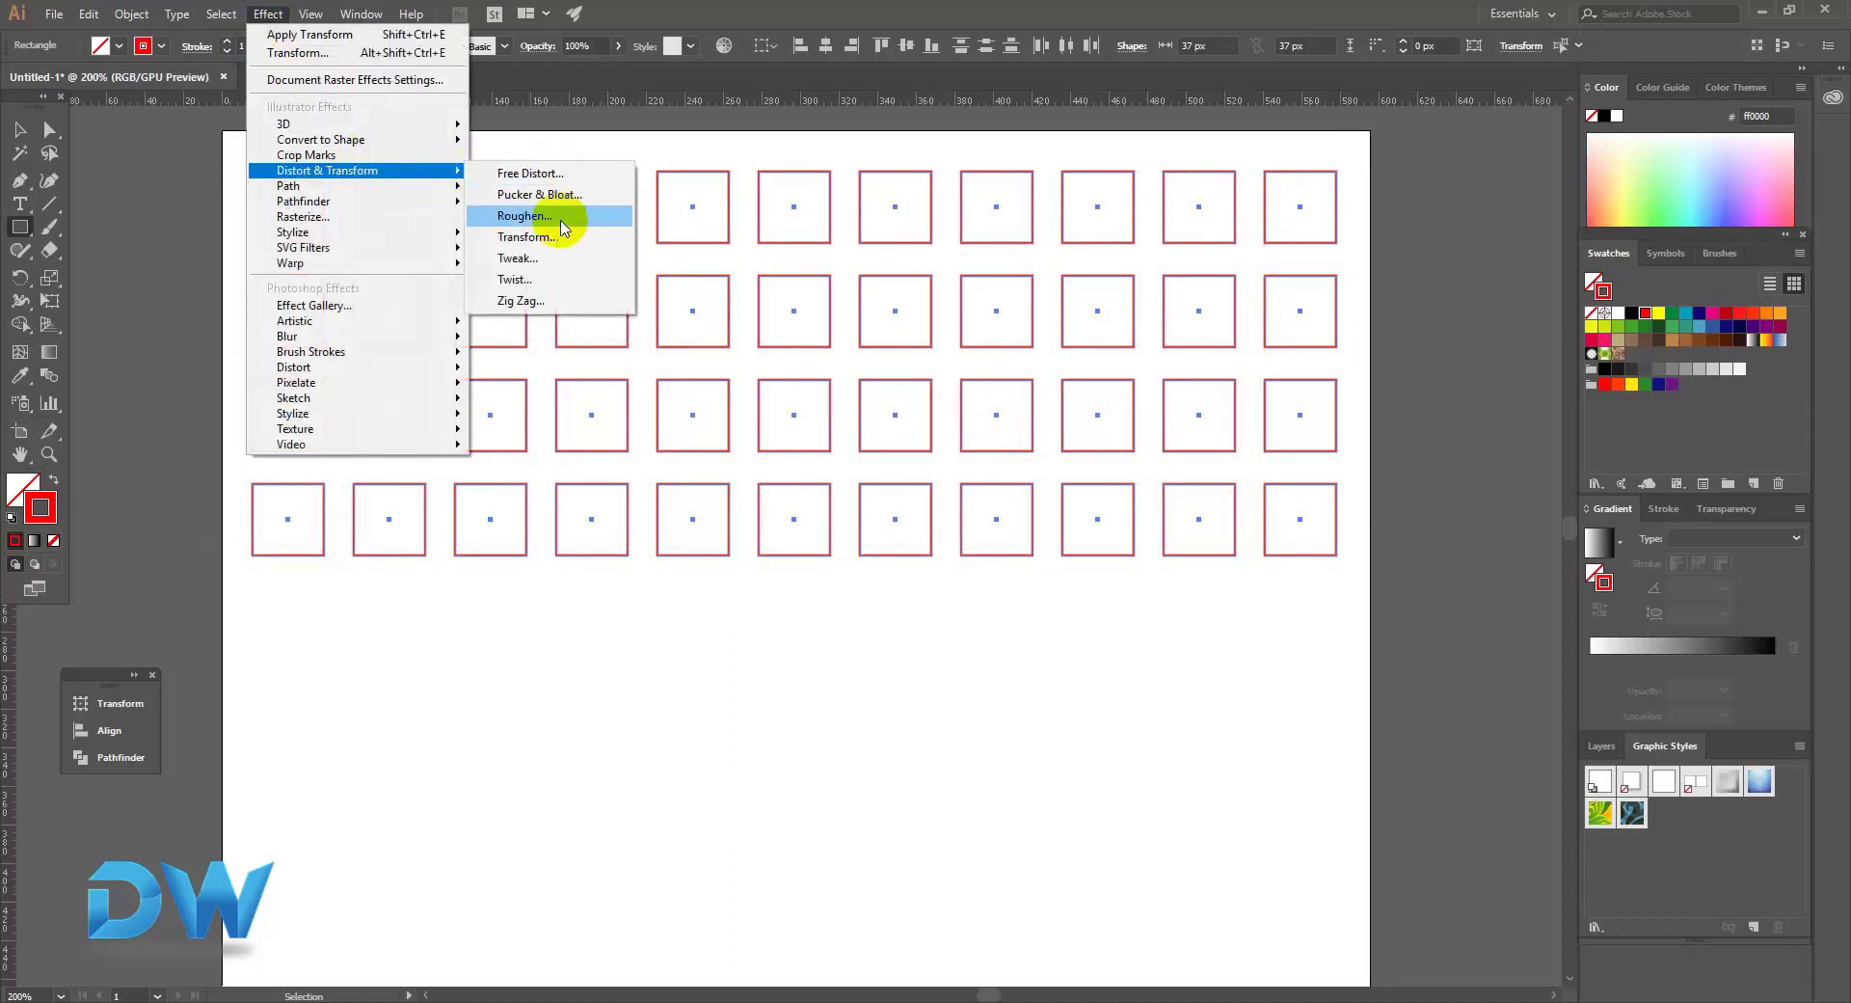
left_click(564, 238)
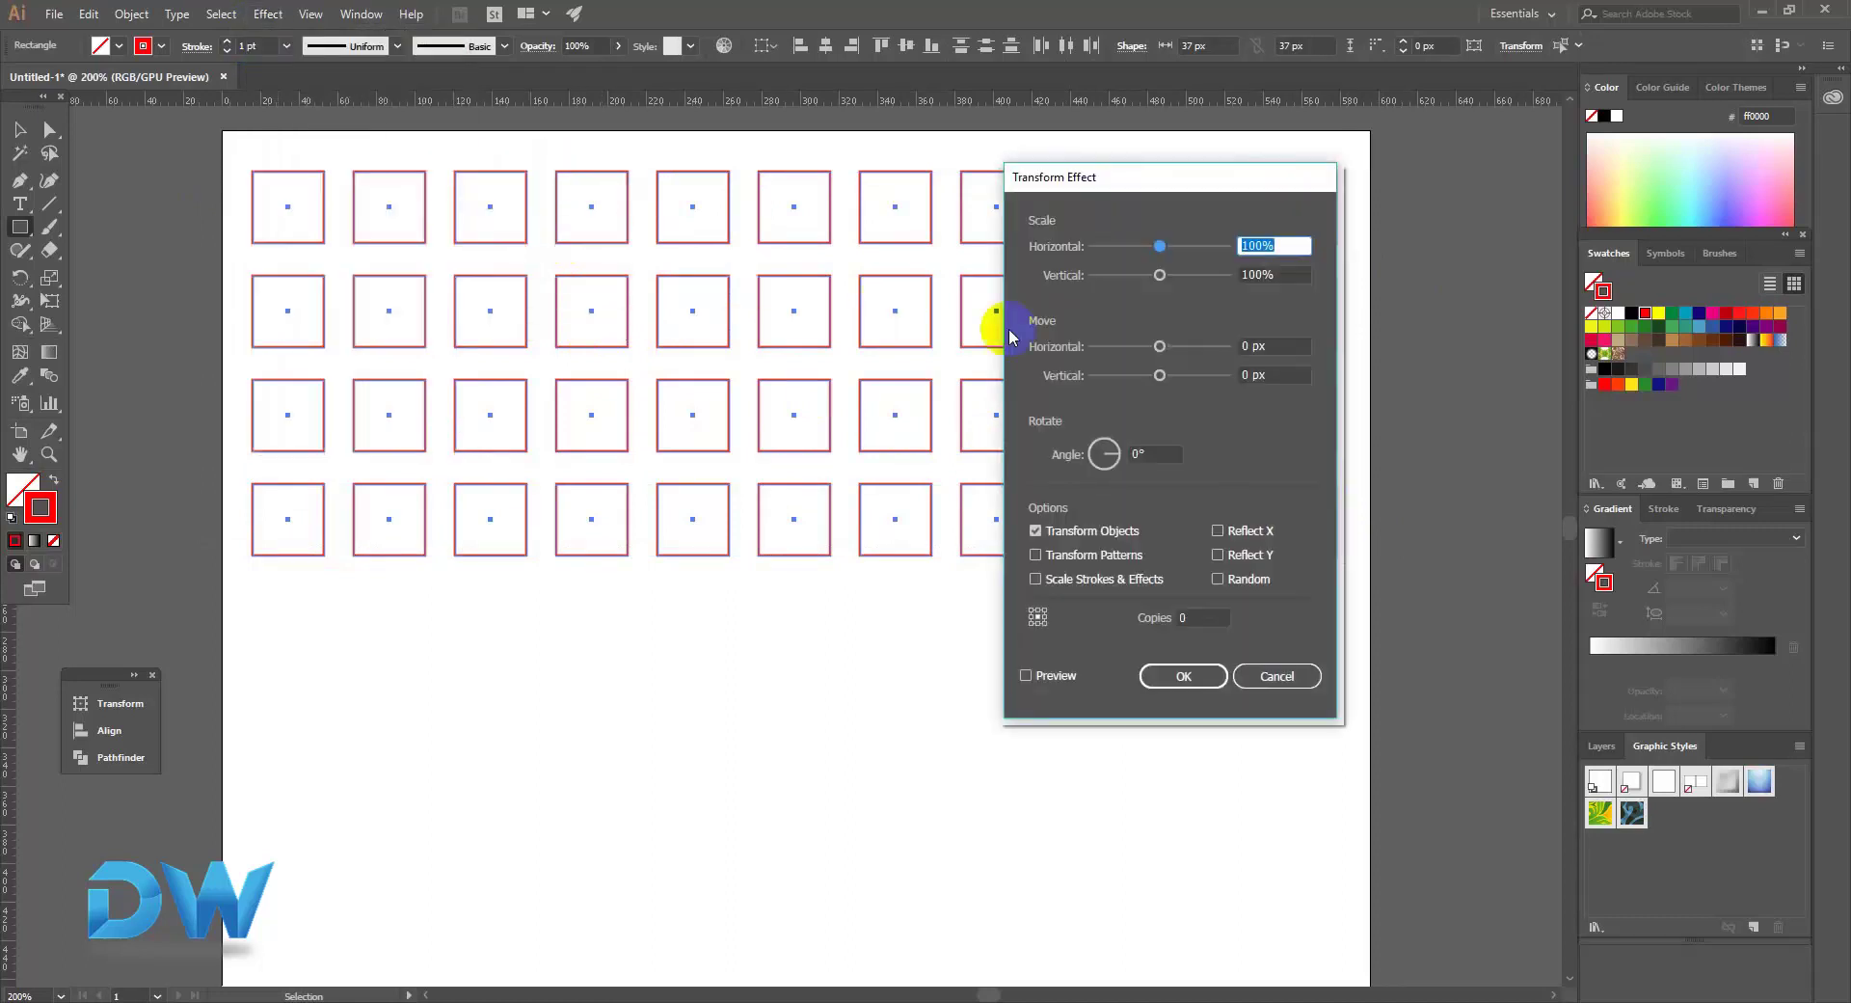
left_click_drag(1130, 198, 1353, 224)
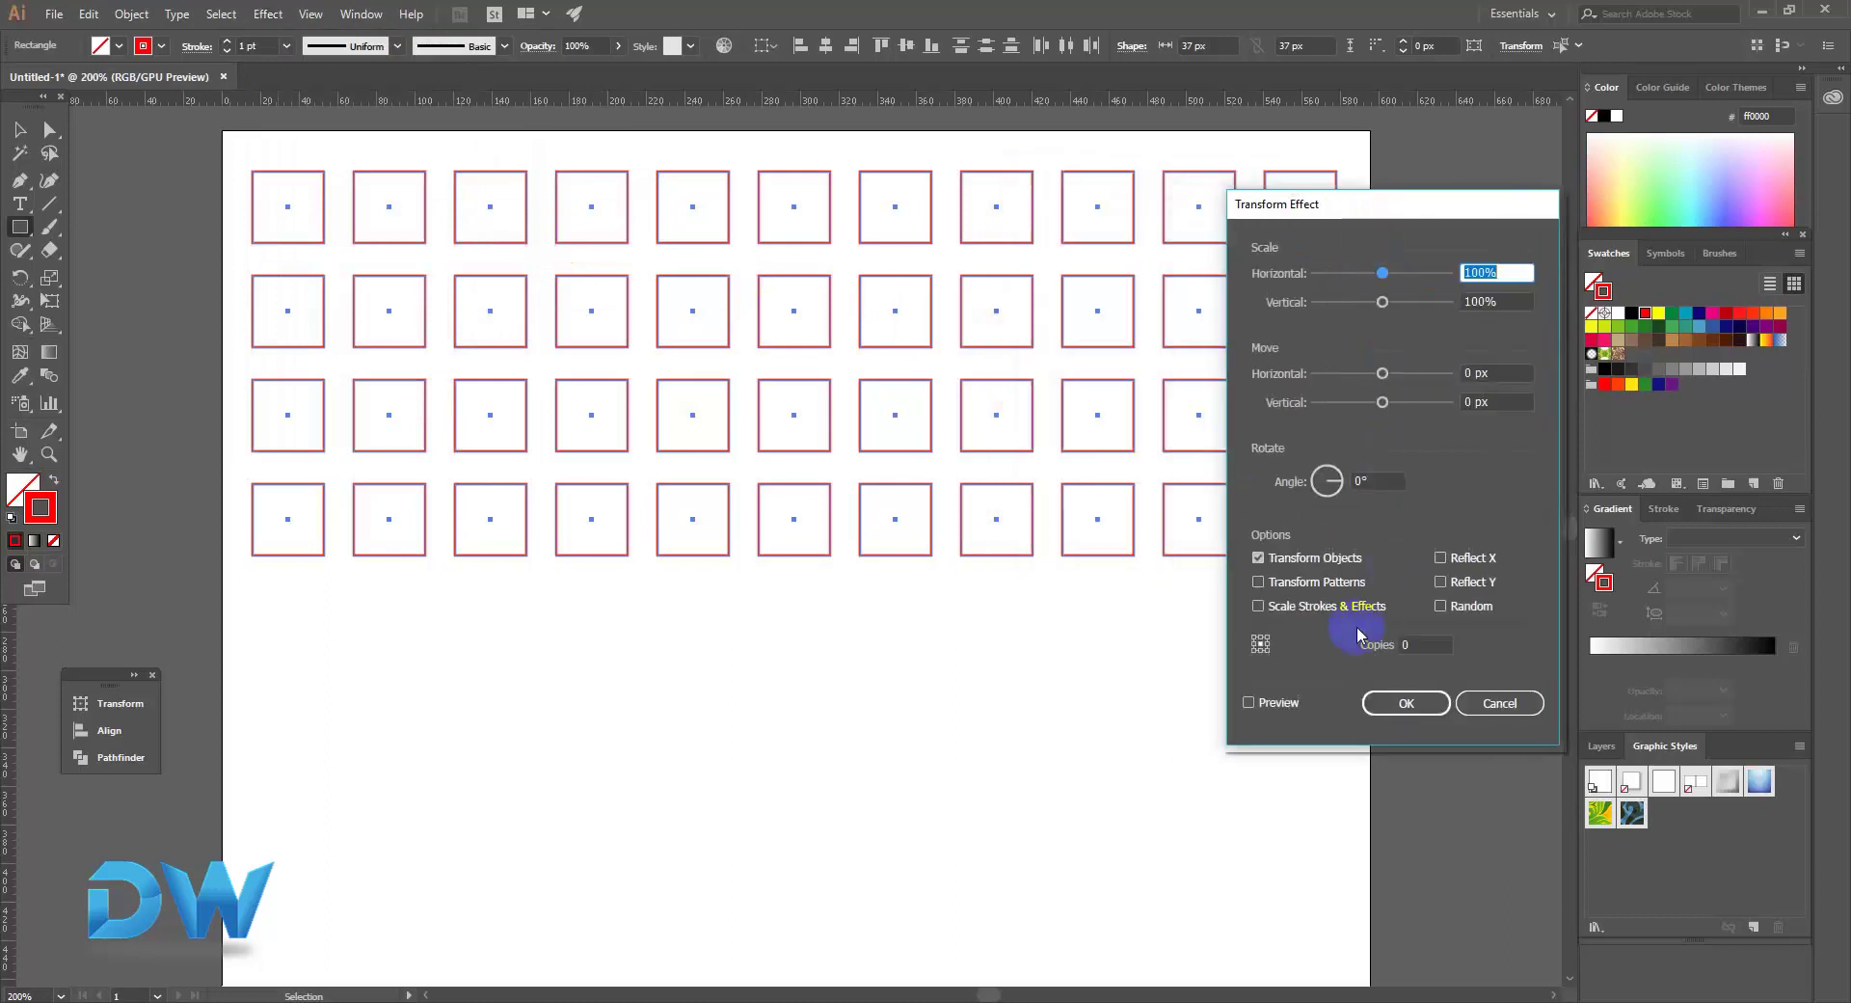
left_click(1249, 703)
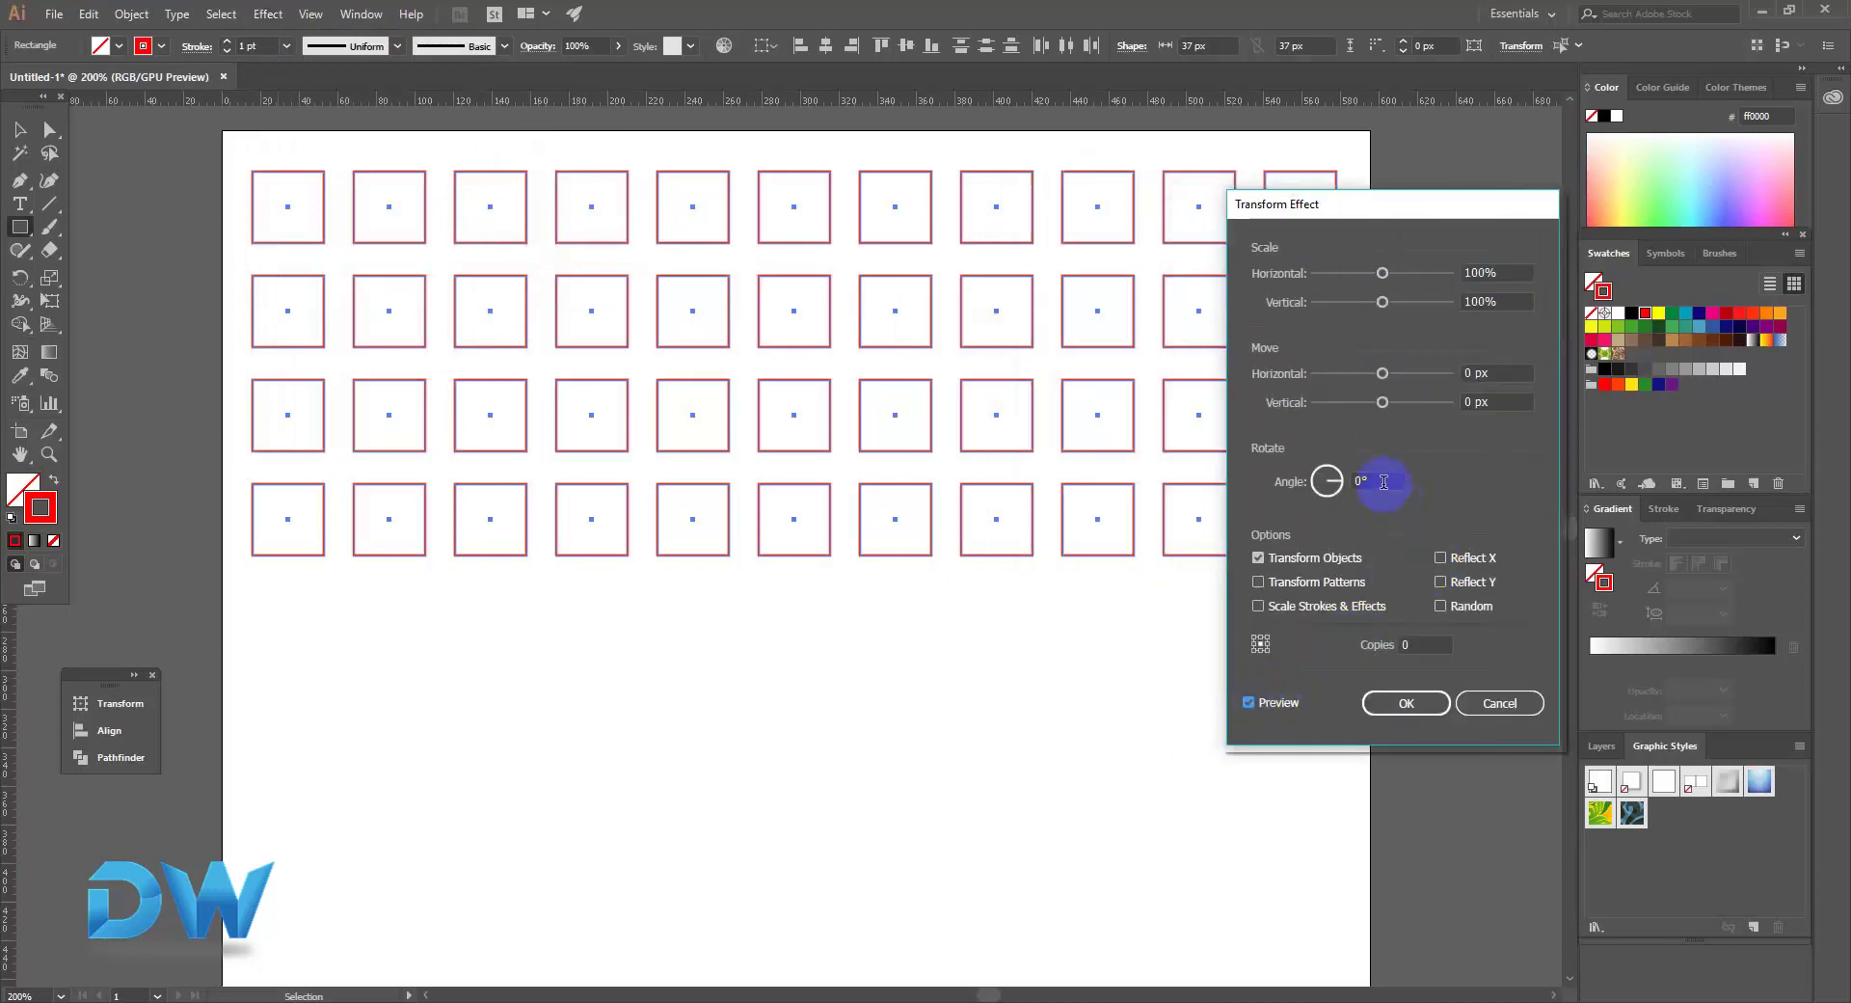
left_click(1333, 485)
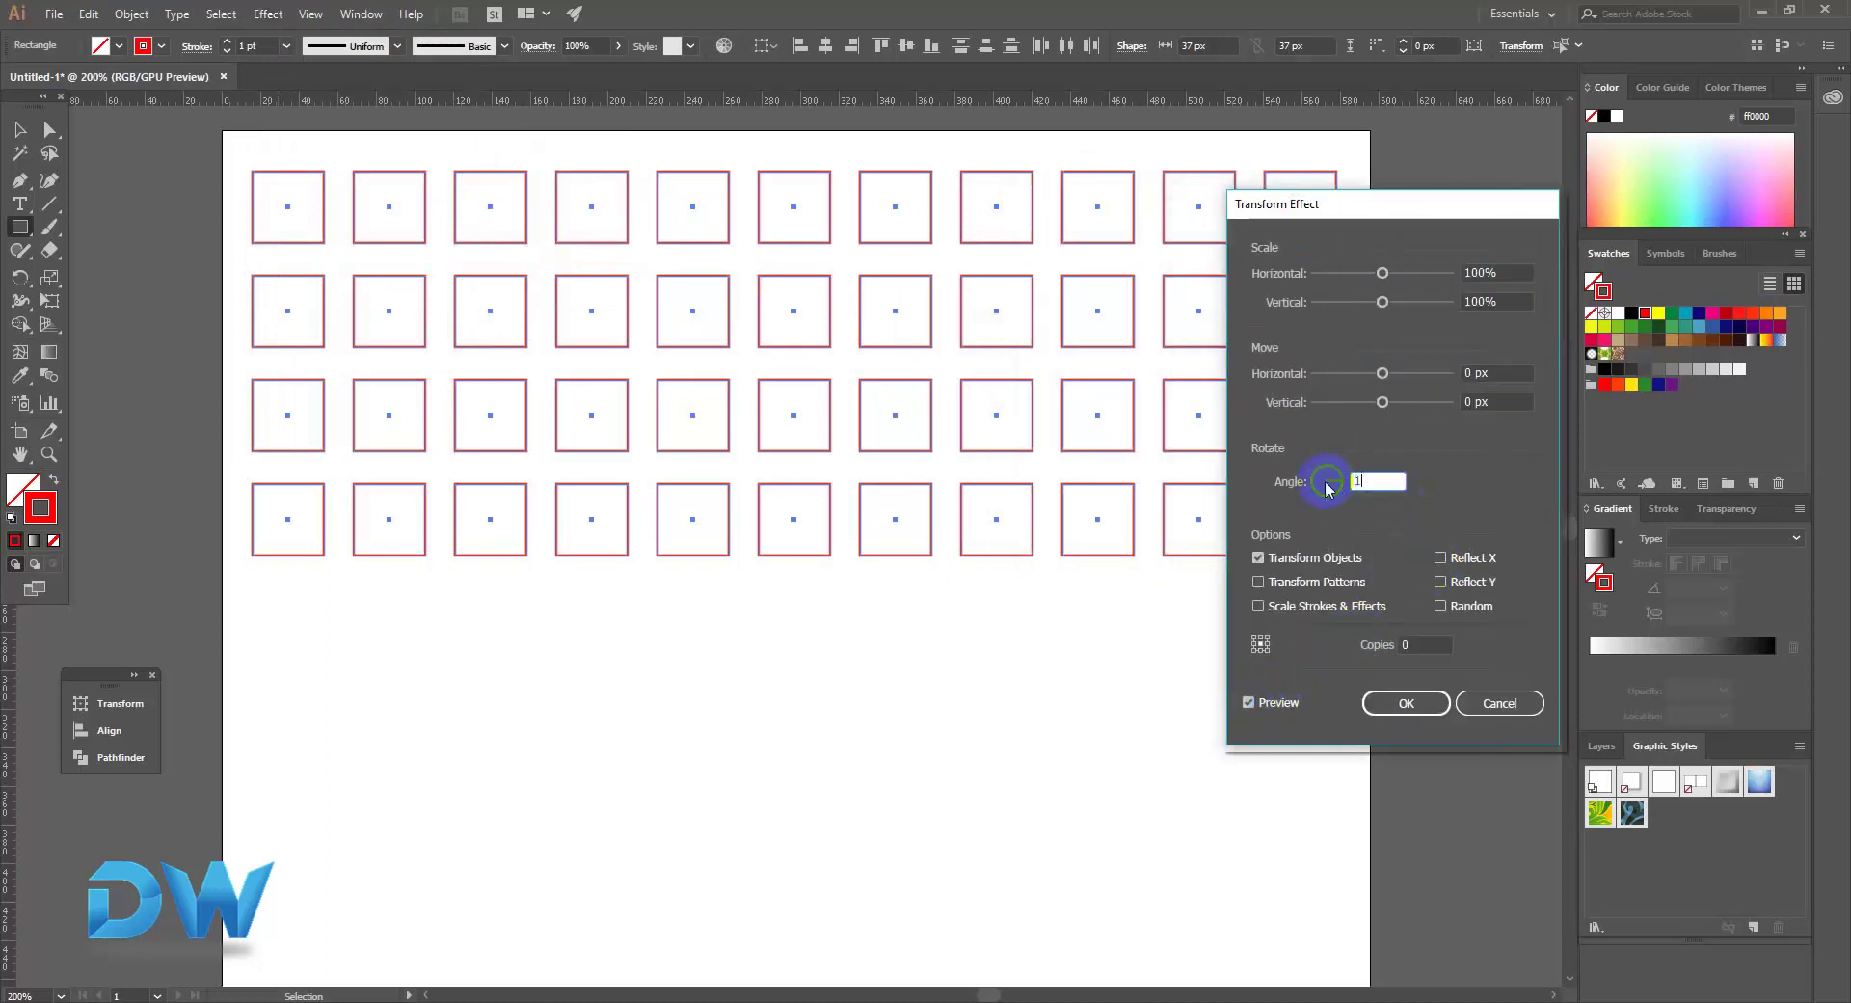
left_click(1369, 479)
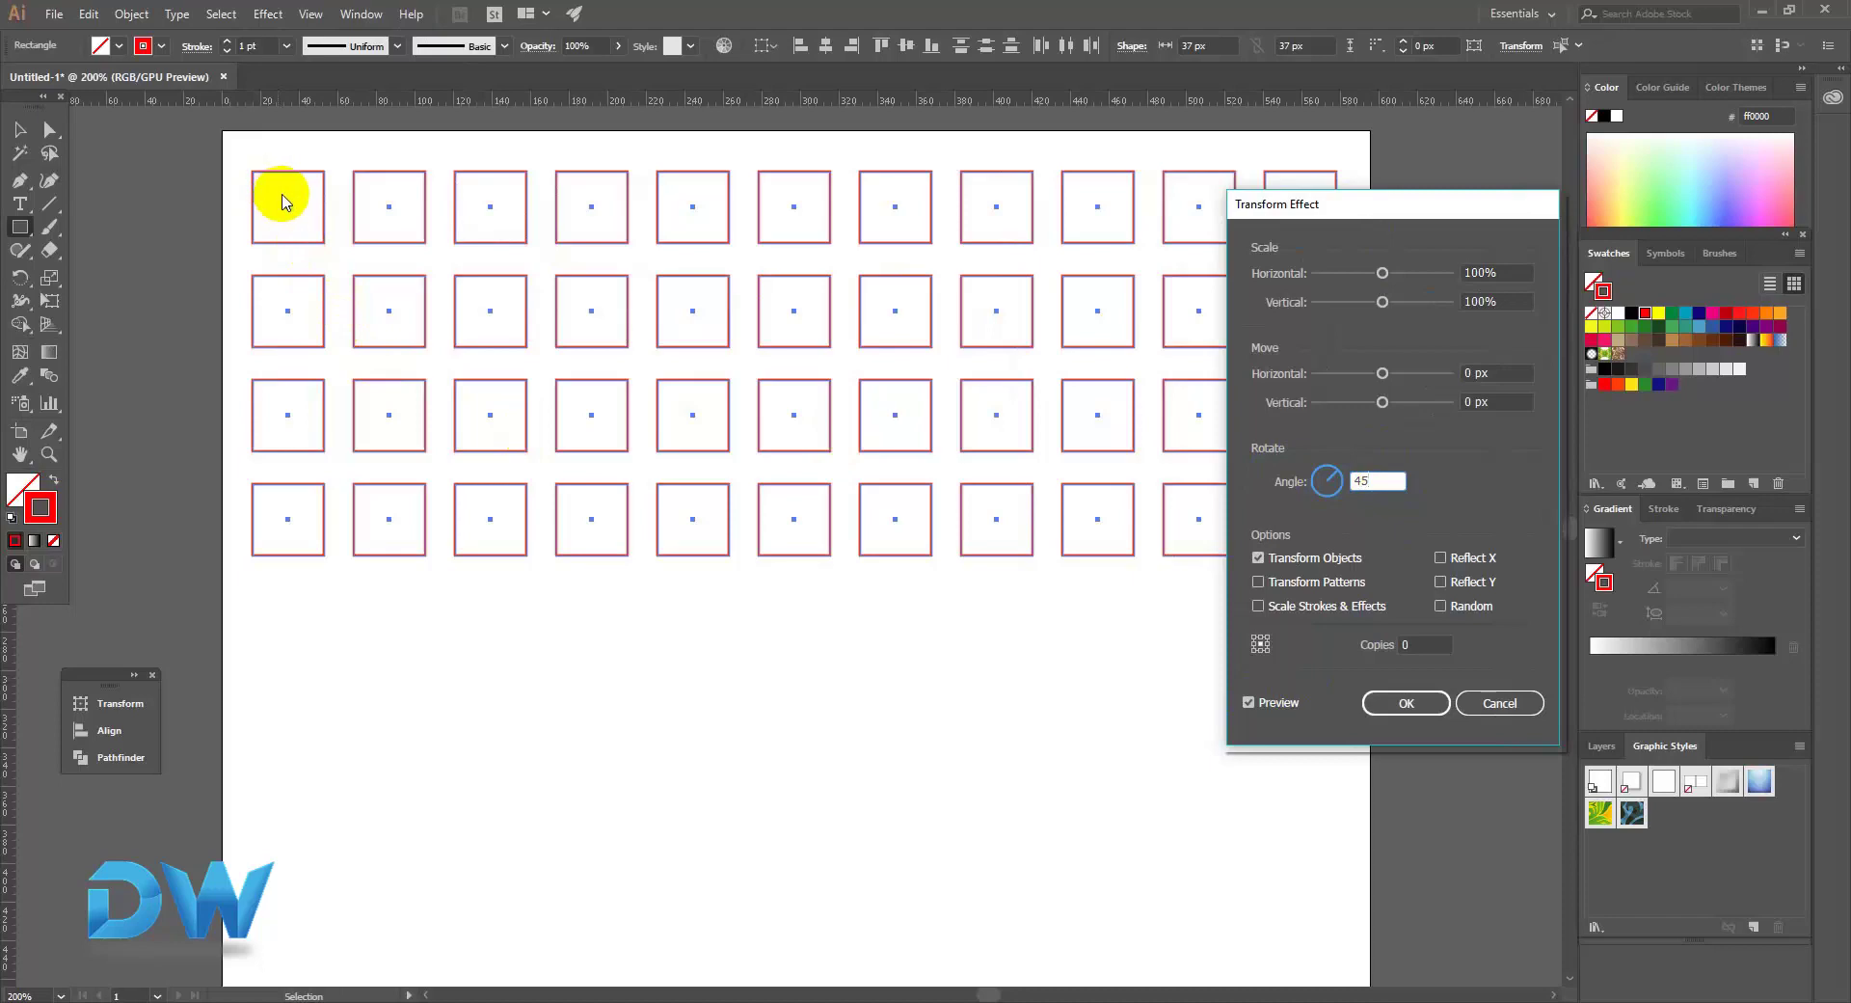
left_click(1399, 481)
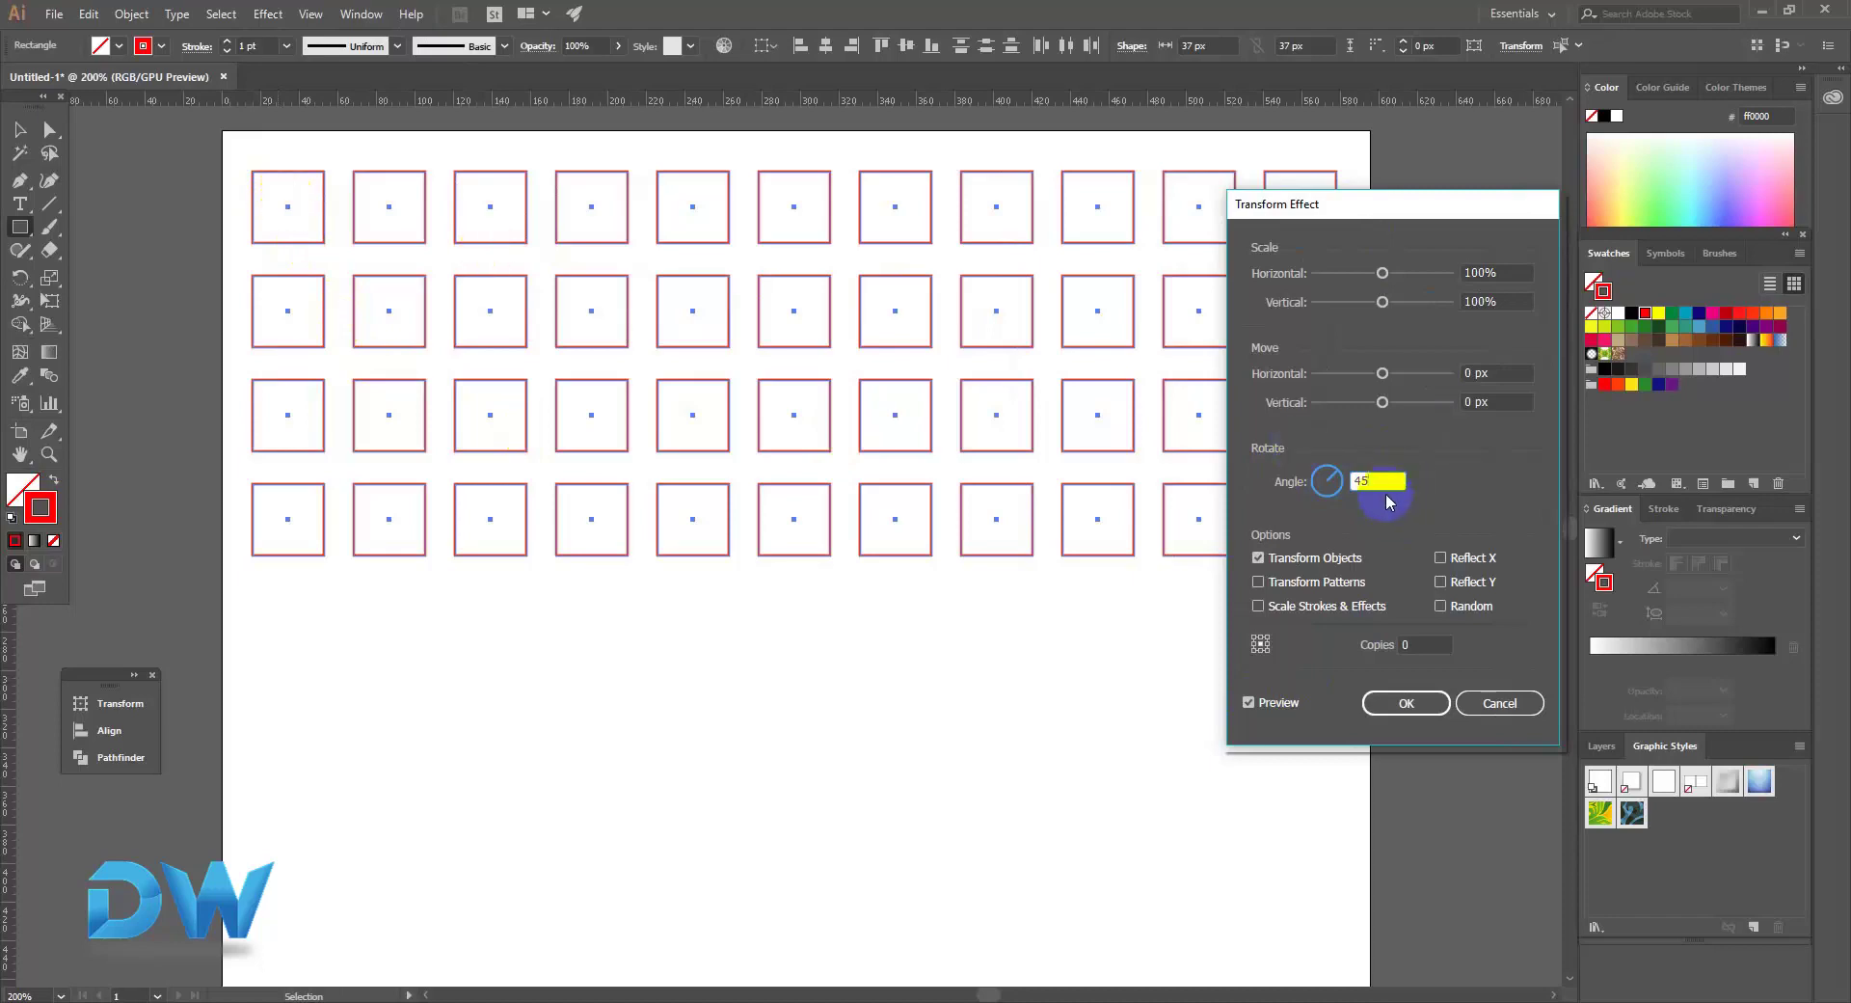
left_click(1494, 401)
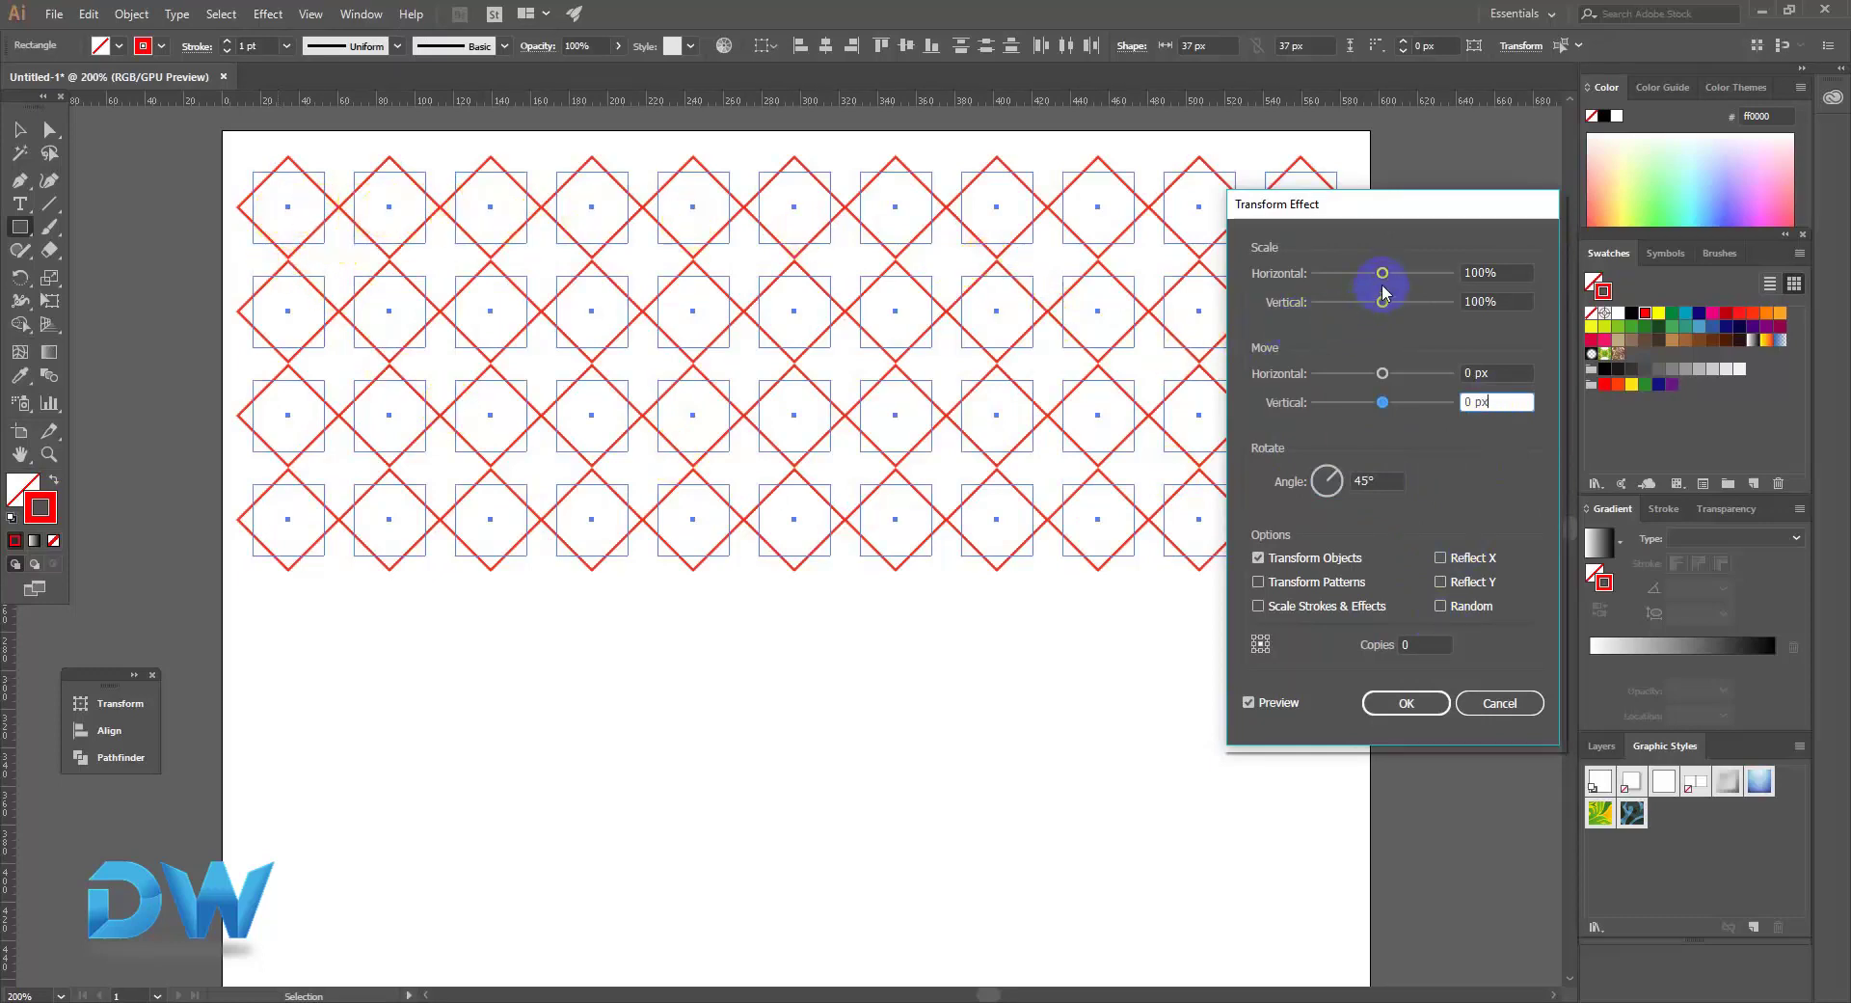
Set horizontal and vertical scale to 160%, try Reflect X, then tick Random.
left_click_drag(1383, 275, 1420, 274)
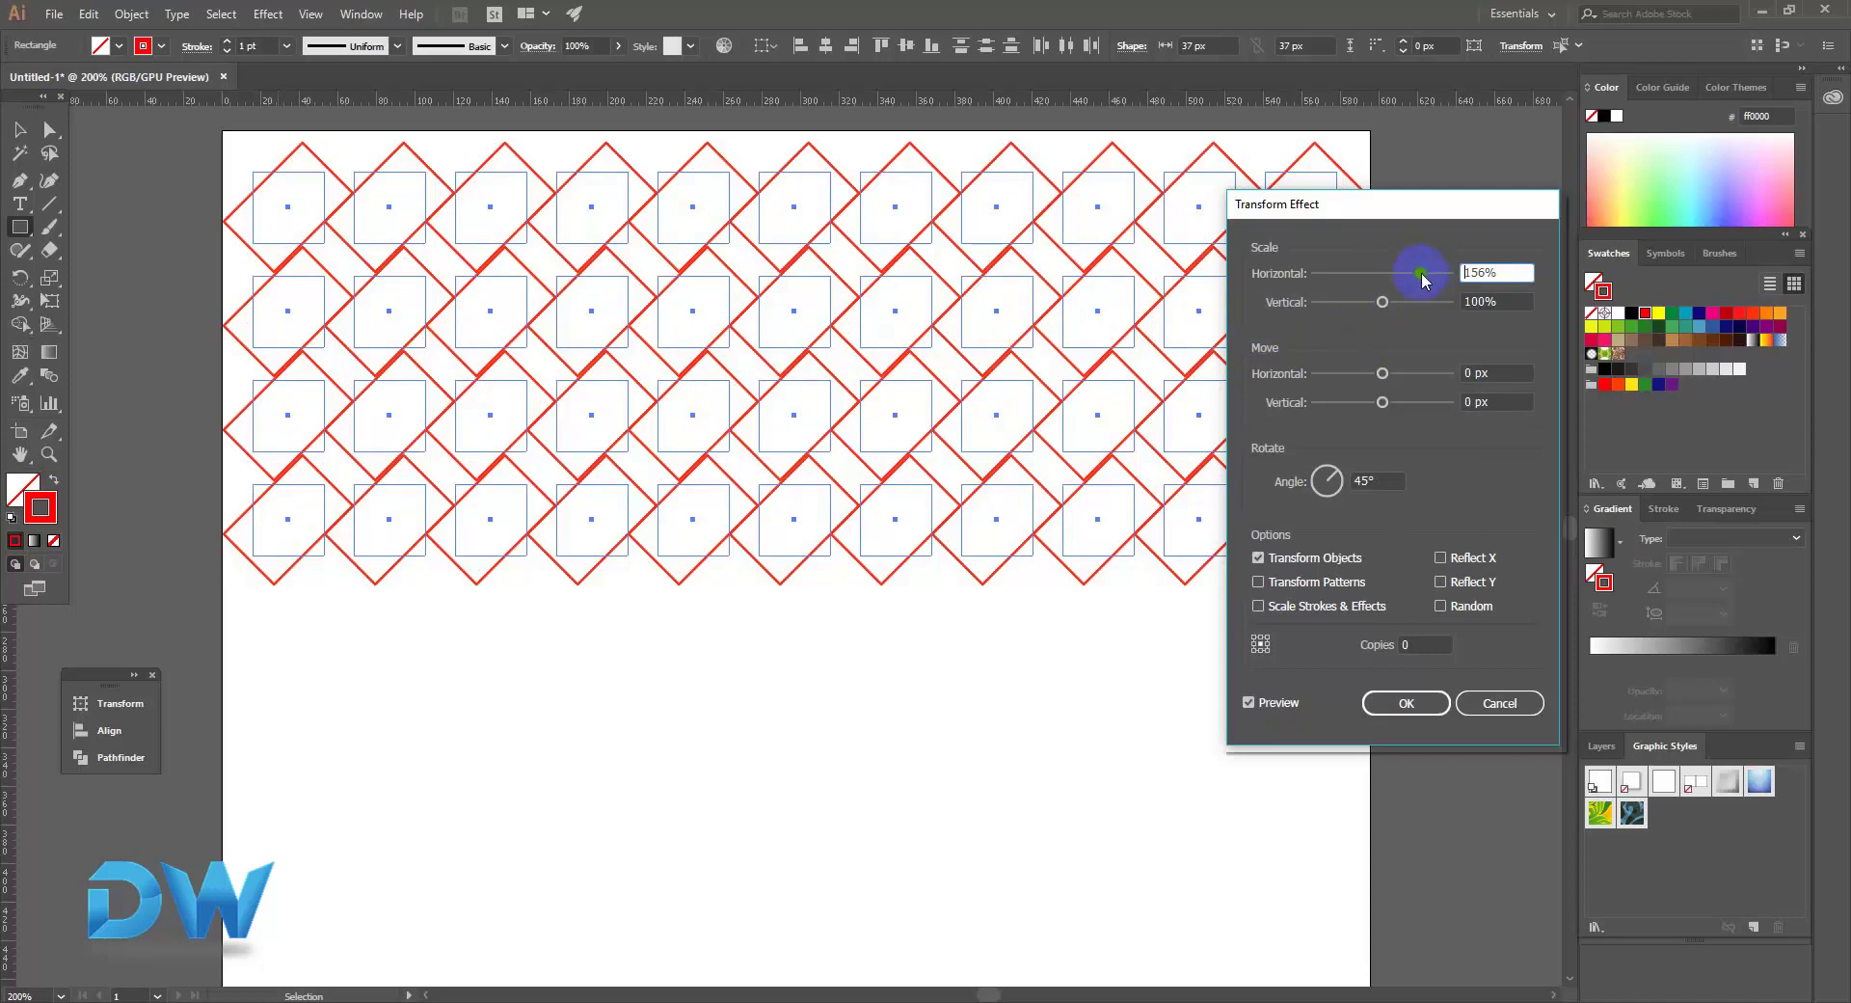
left_click_drag(1383, 302, 1417, 302)
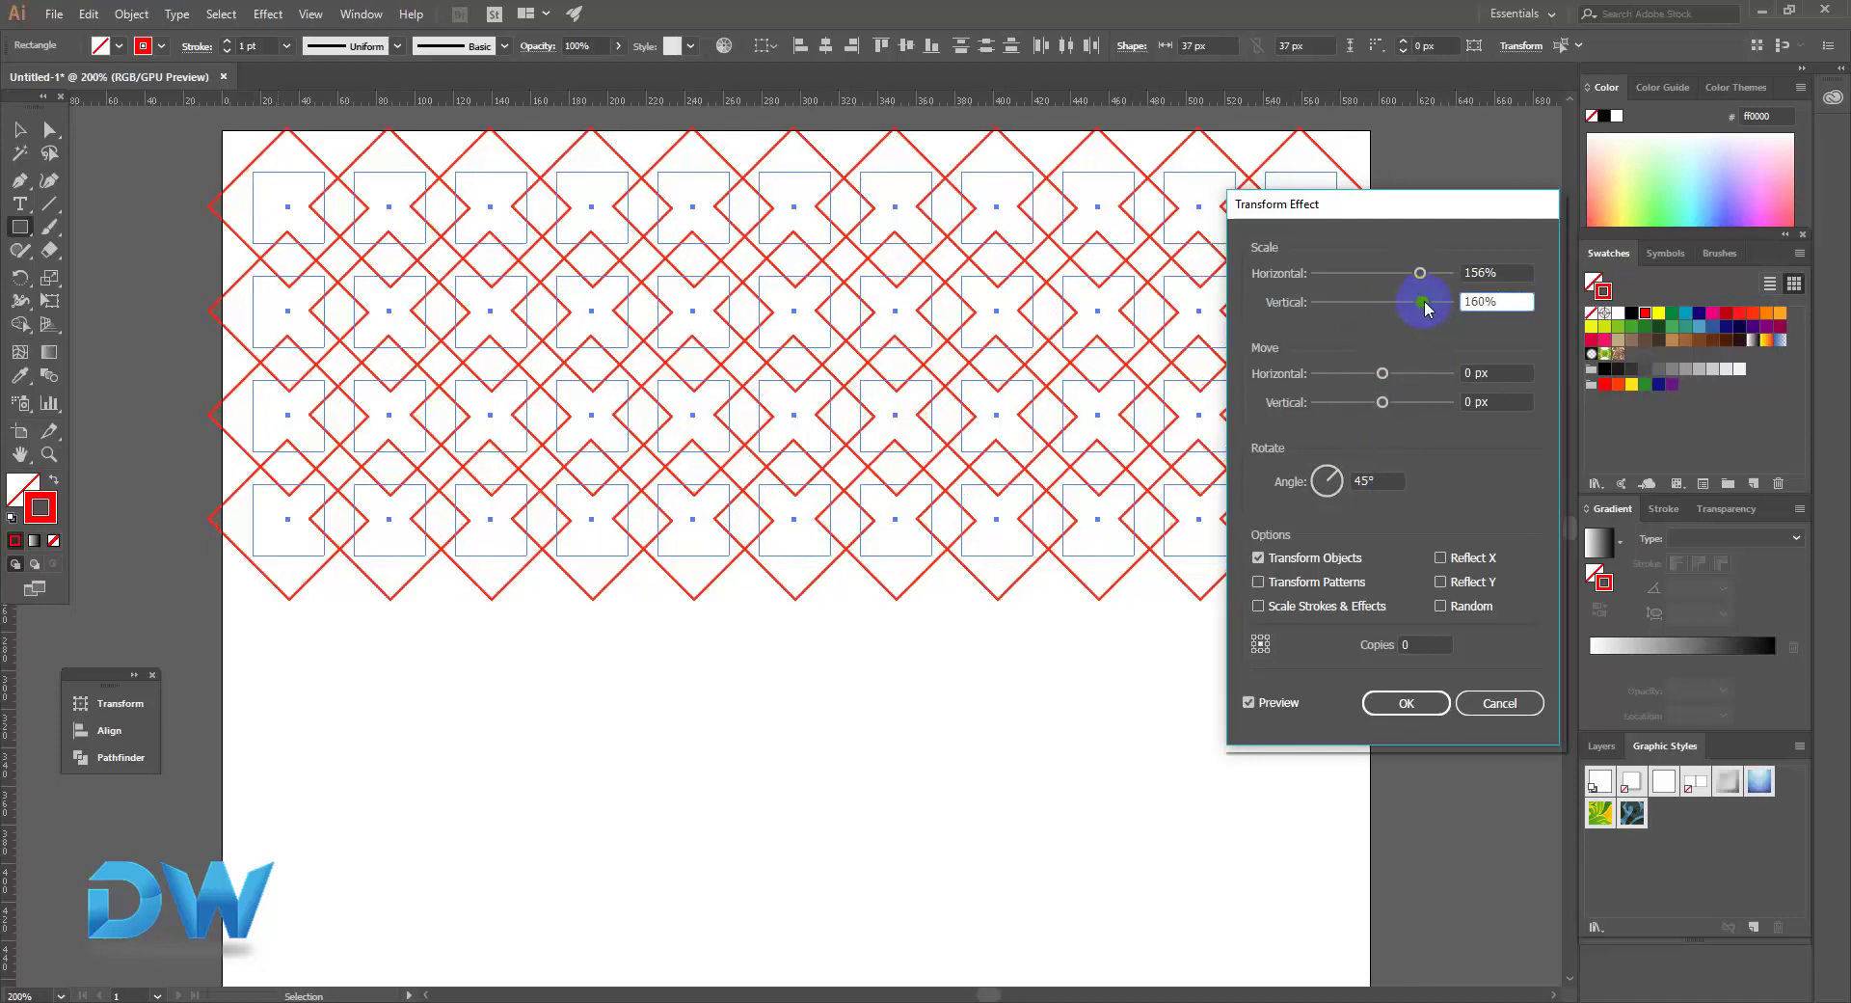
left_click(1501, 299)
left_click(1421, 273)
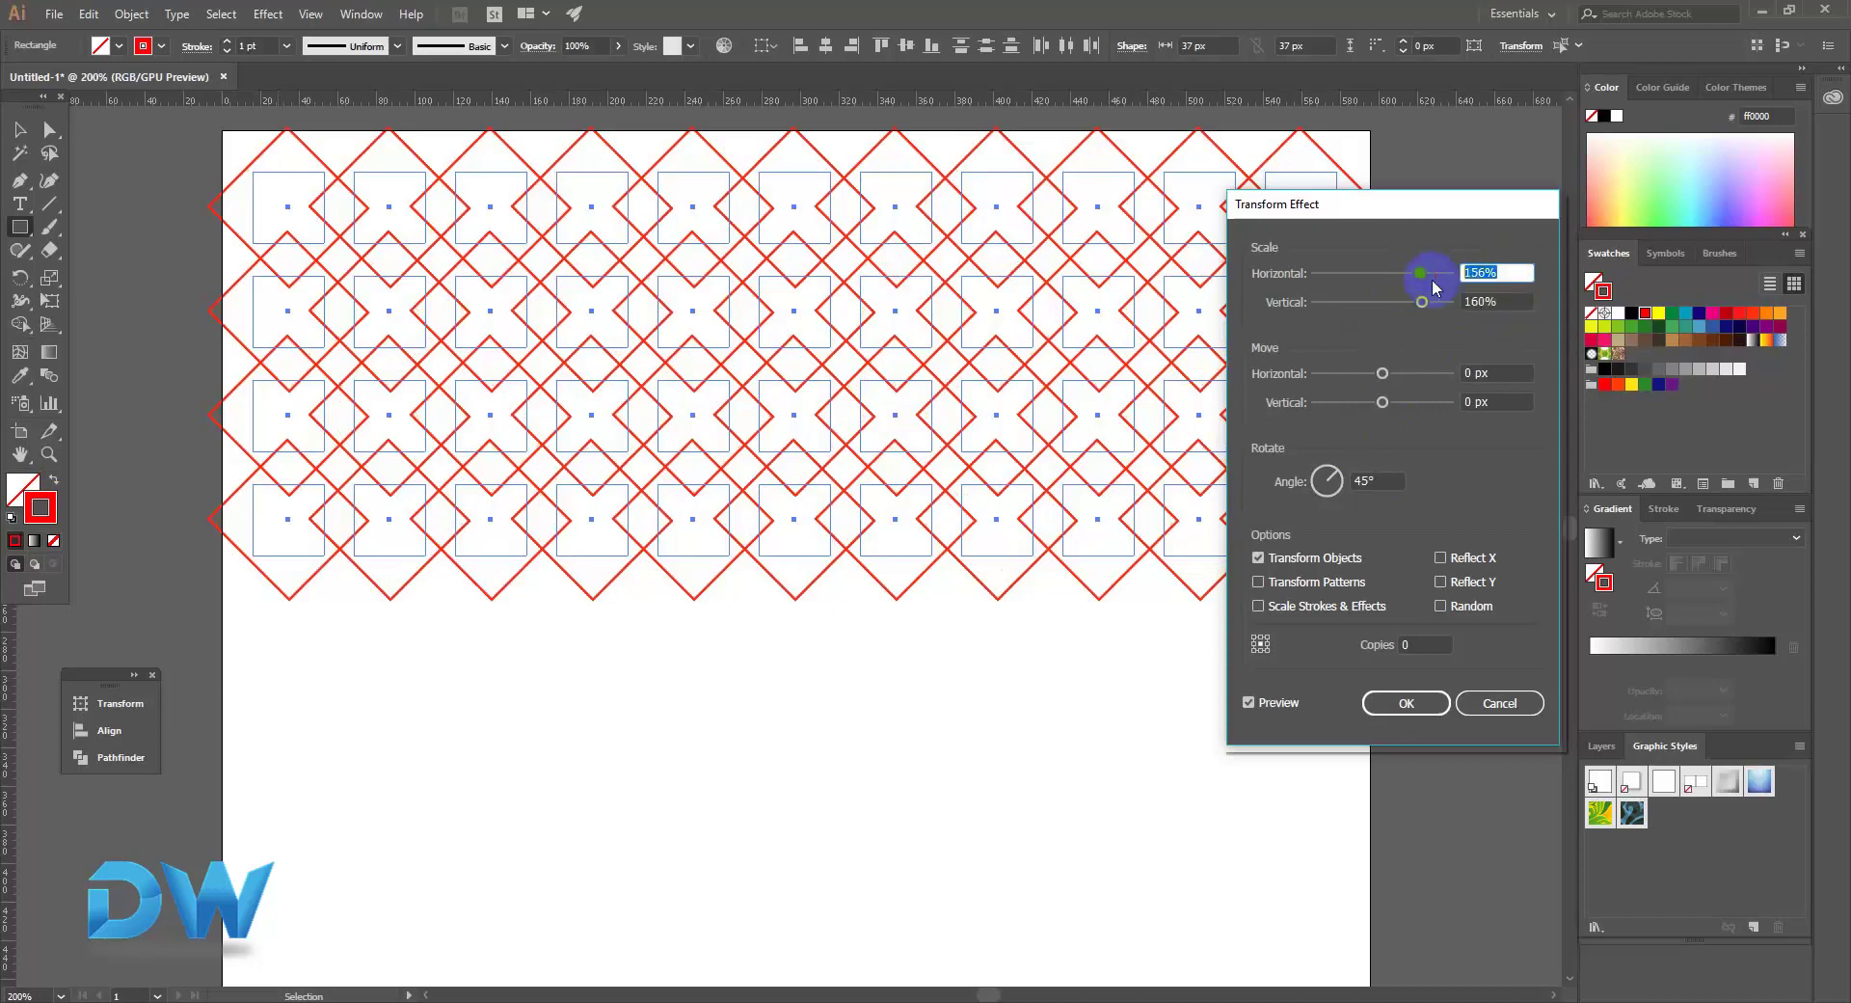
type("160")
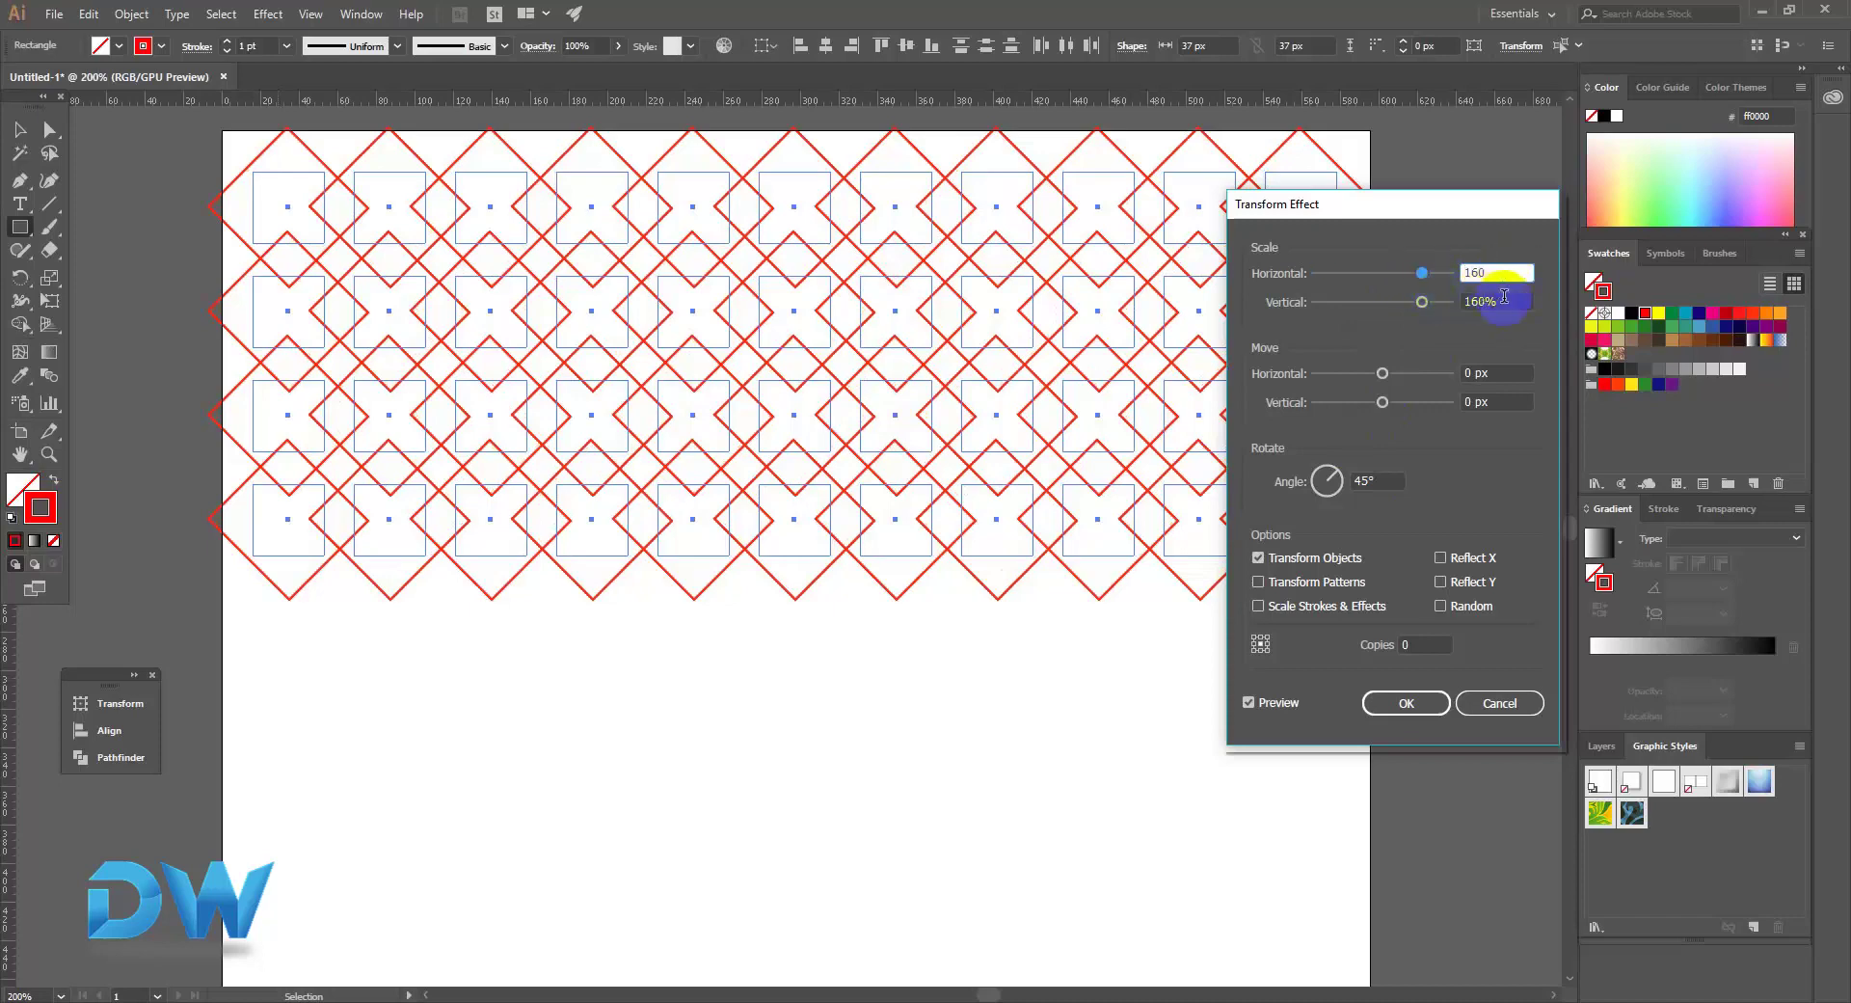
key("Tab")
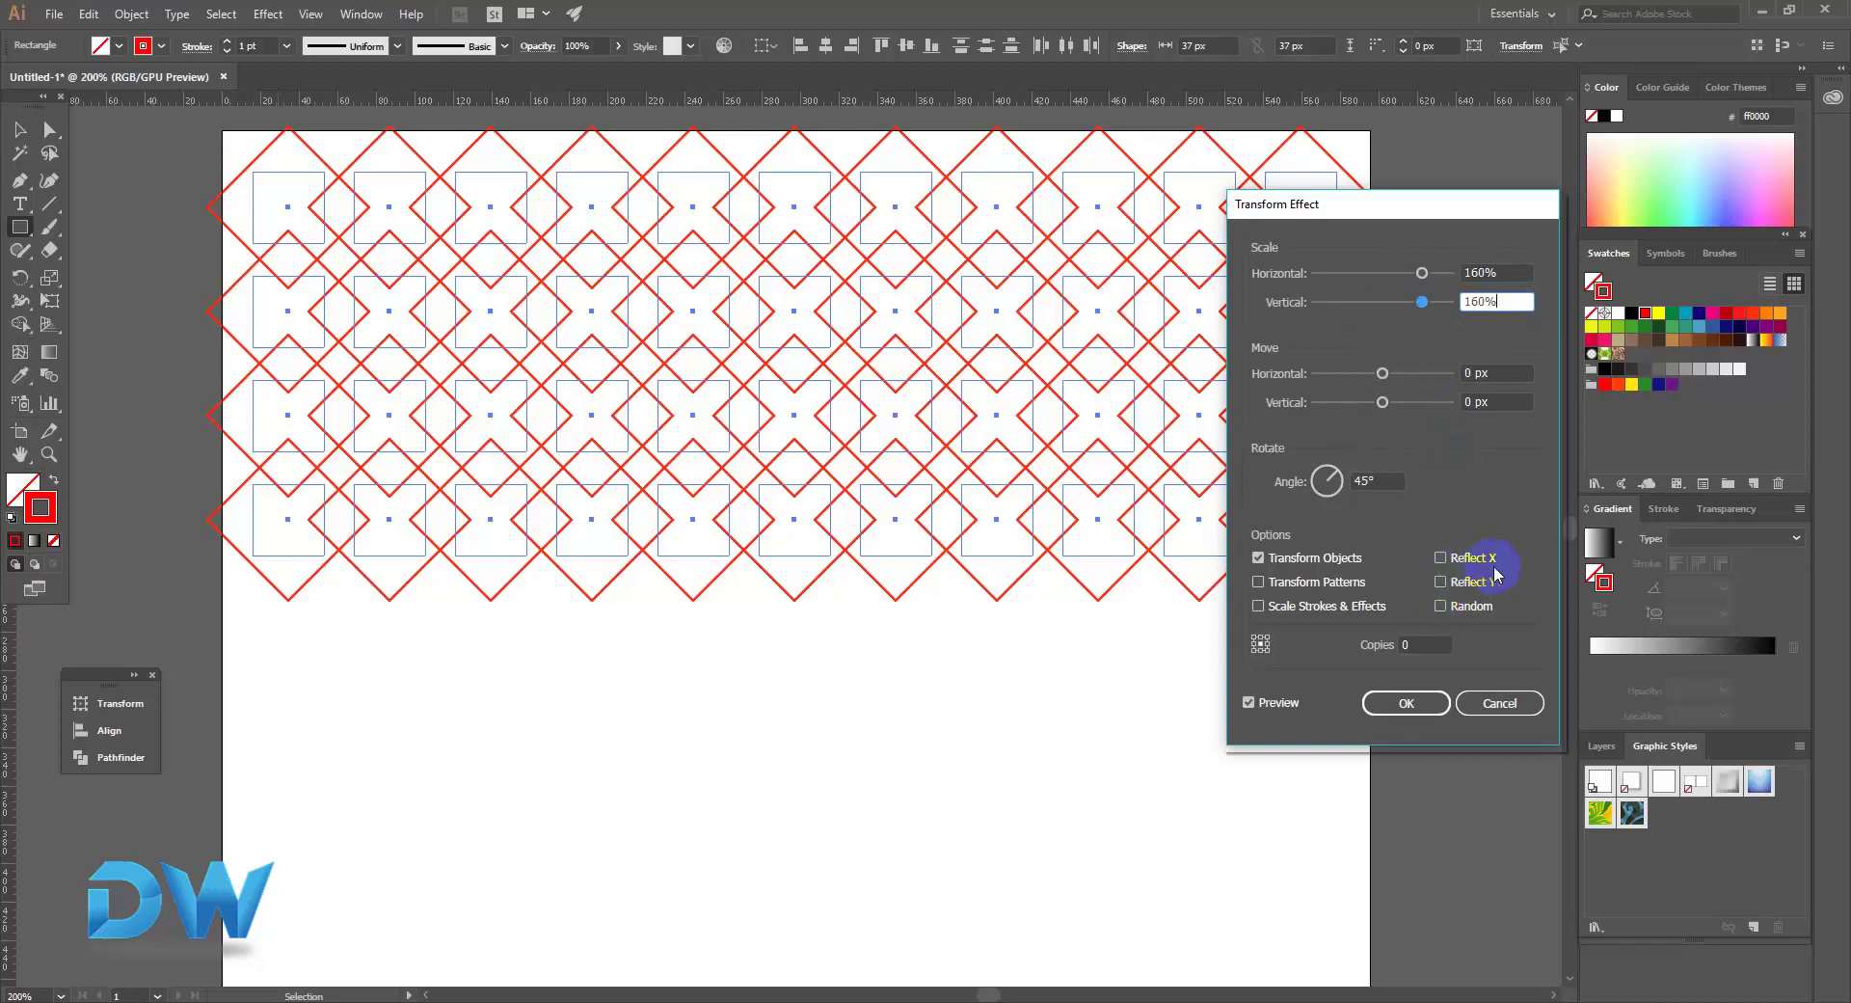
left_click(1442, 560)
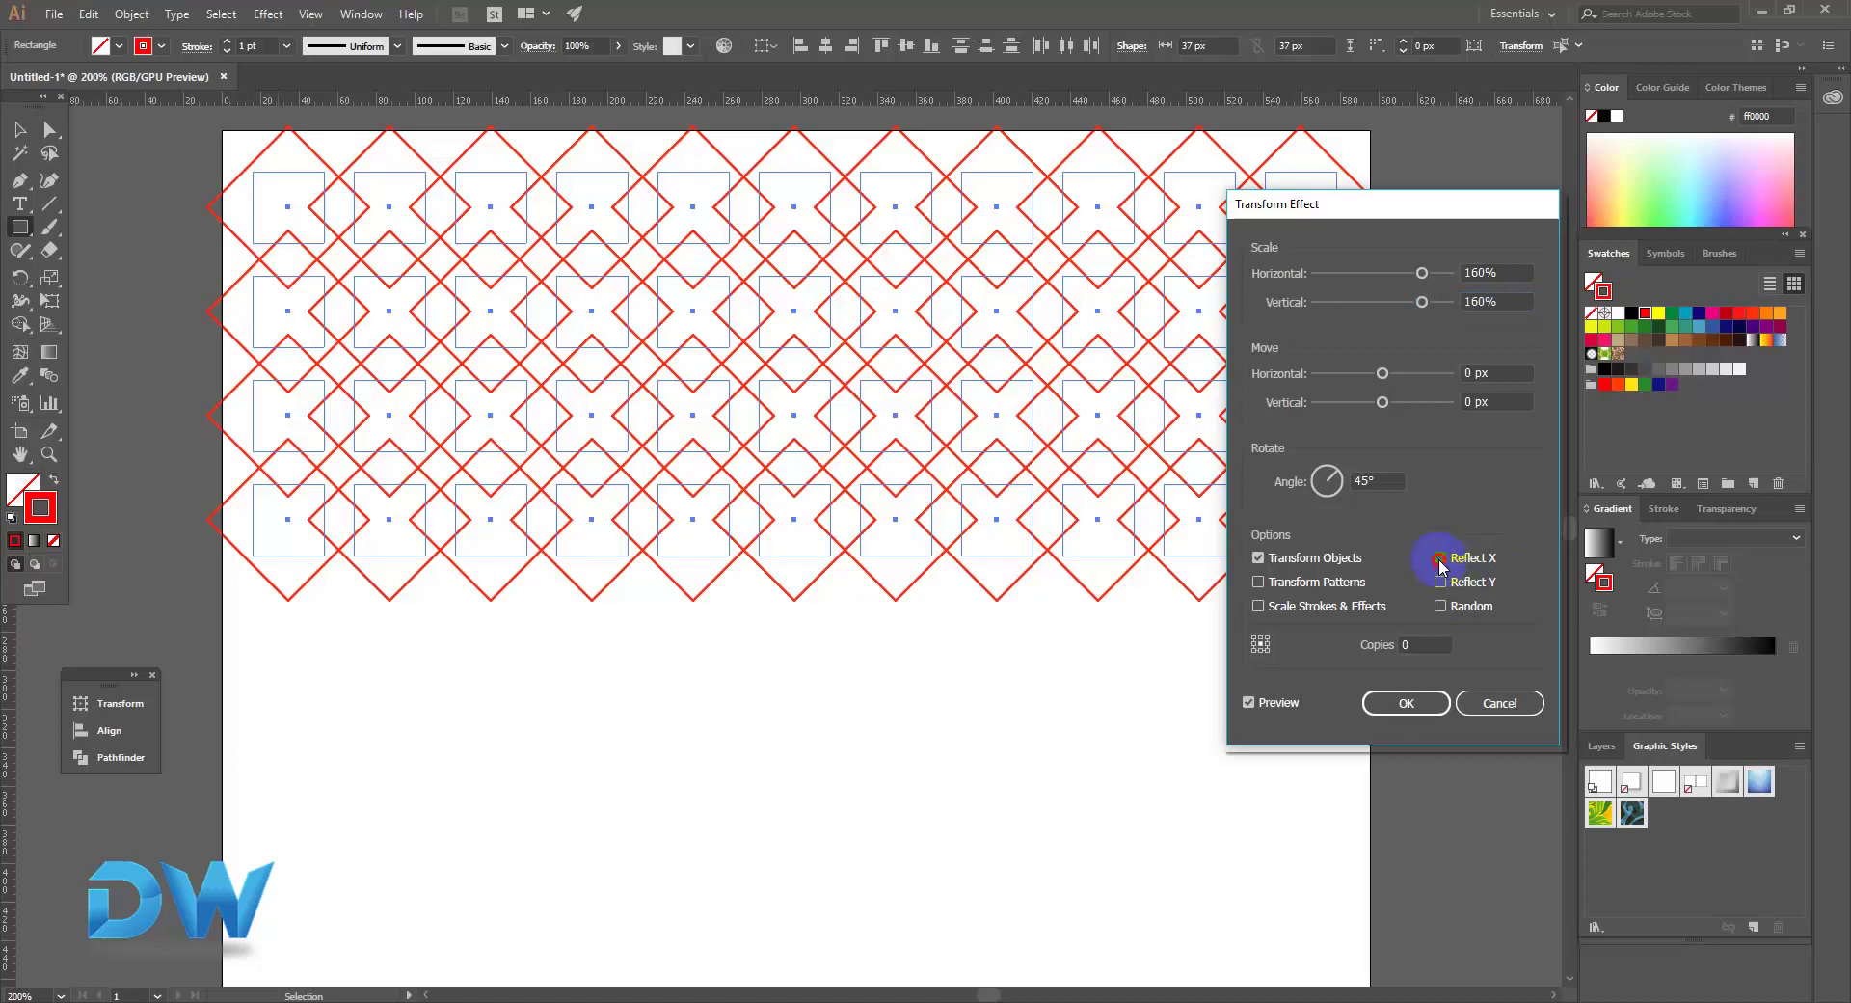
left_click(1441, 606)
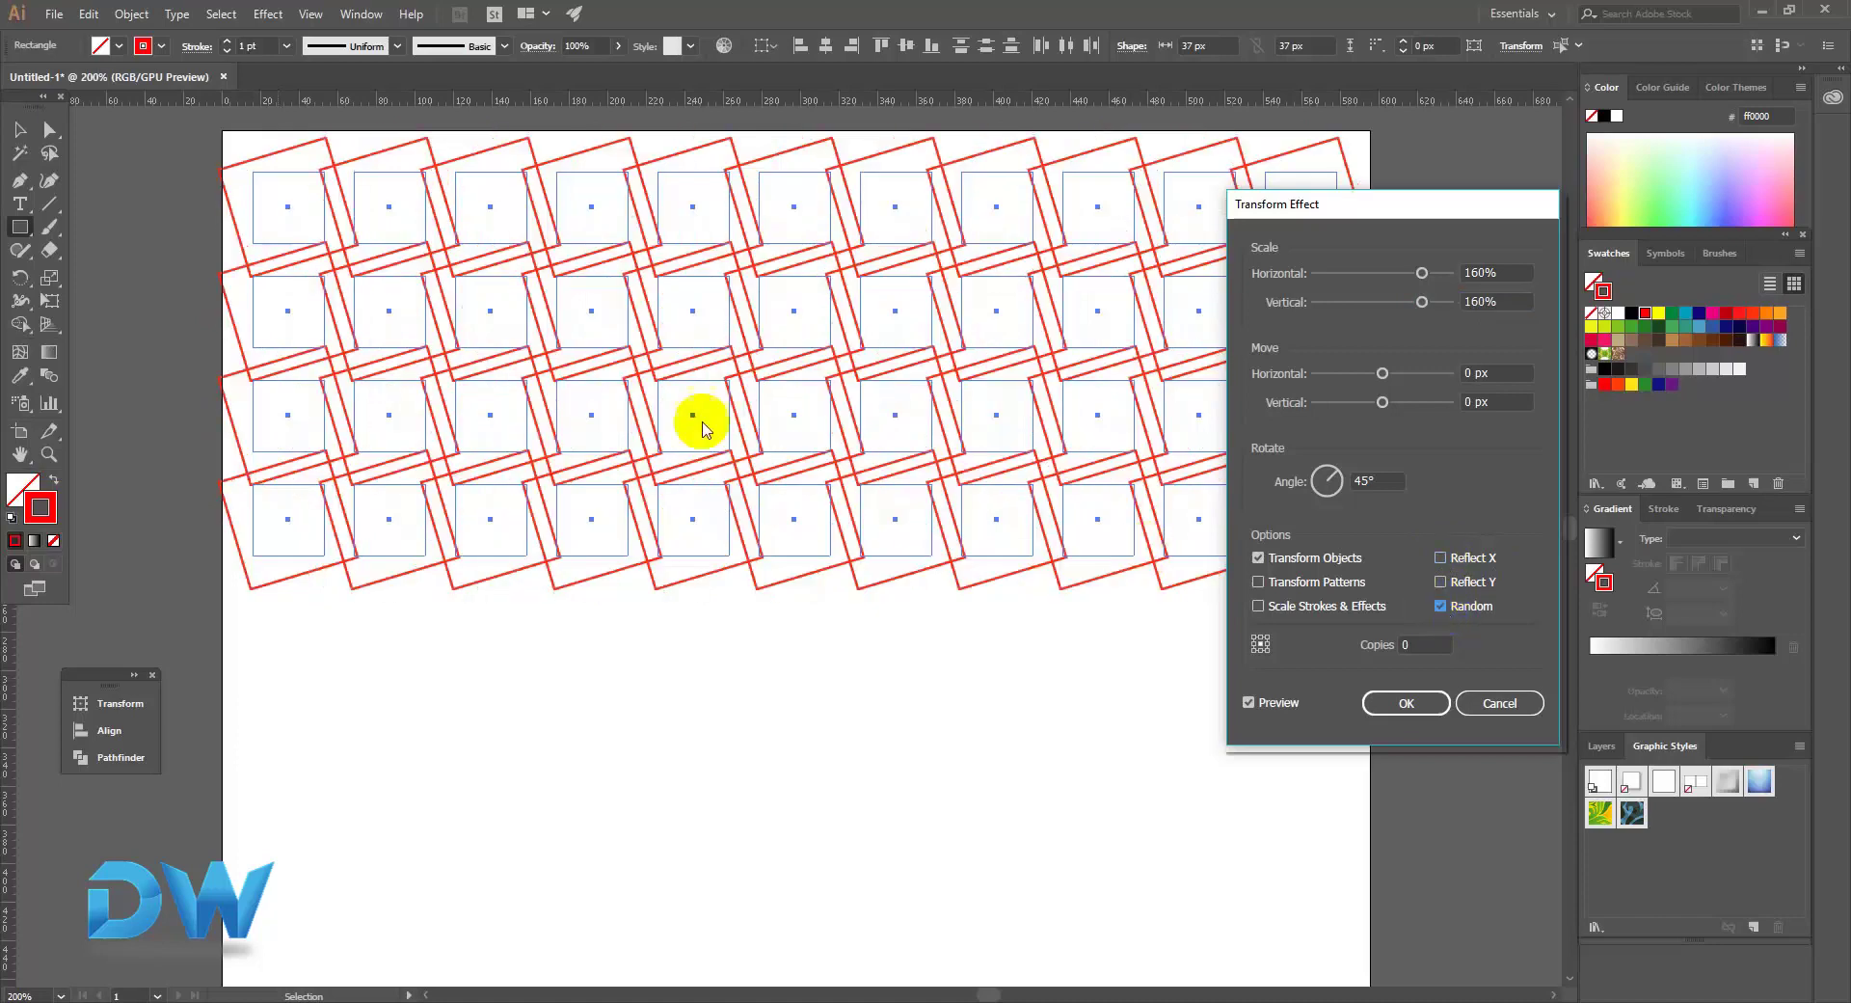
Step the Transform angle up from 45° to about 310° using the Up arrow.
left_click_drag(1377, 204, 1596, 365)
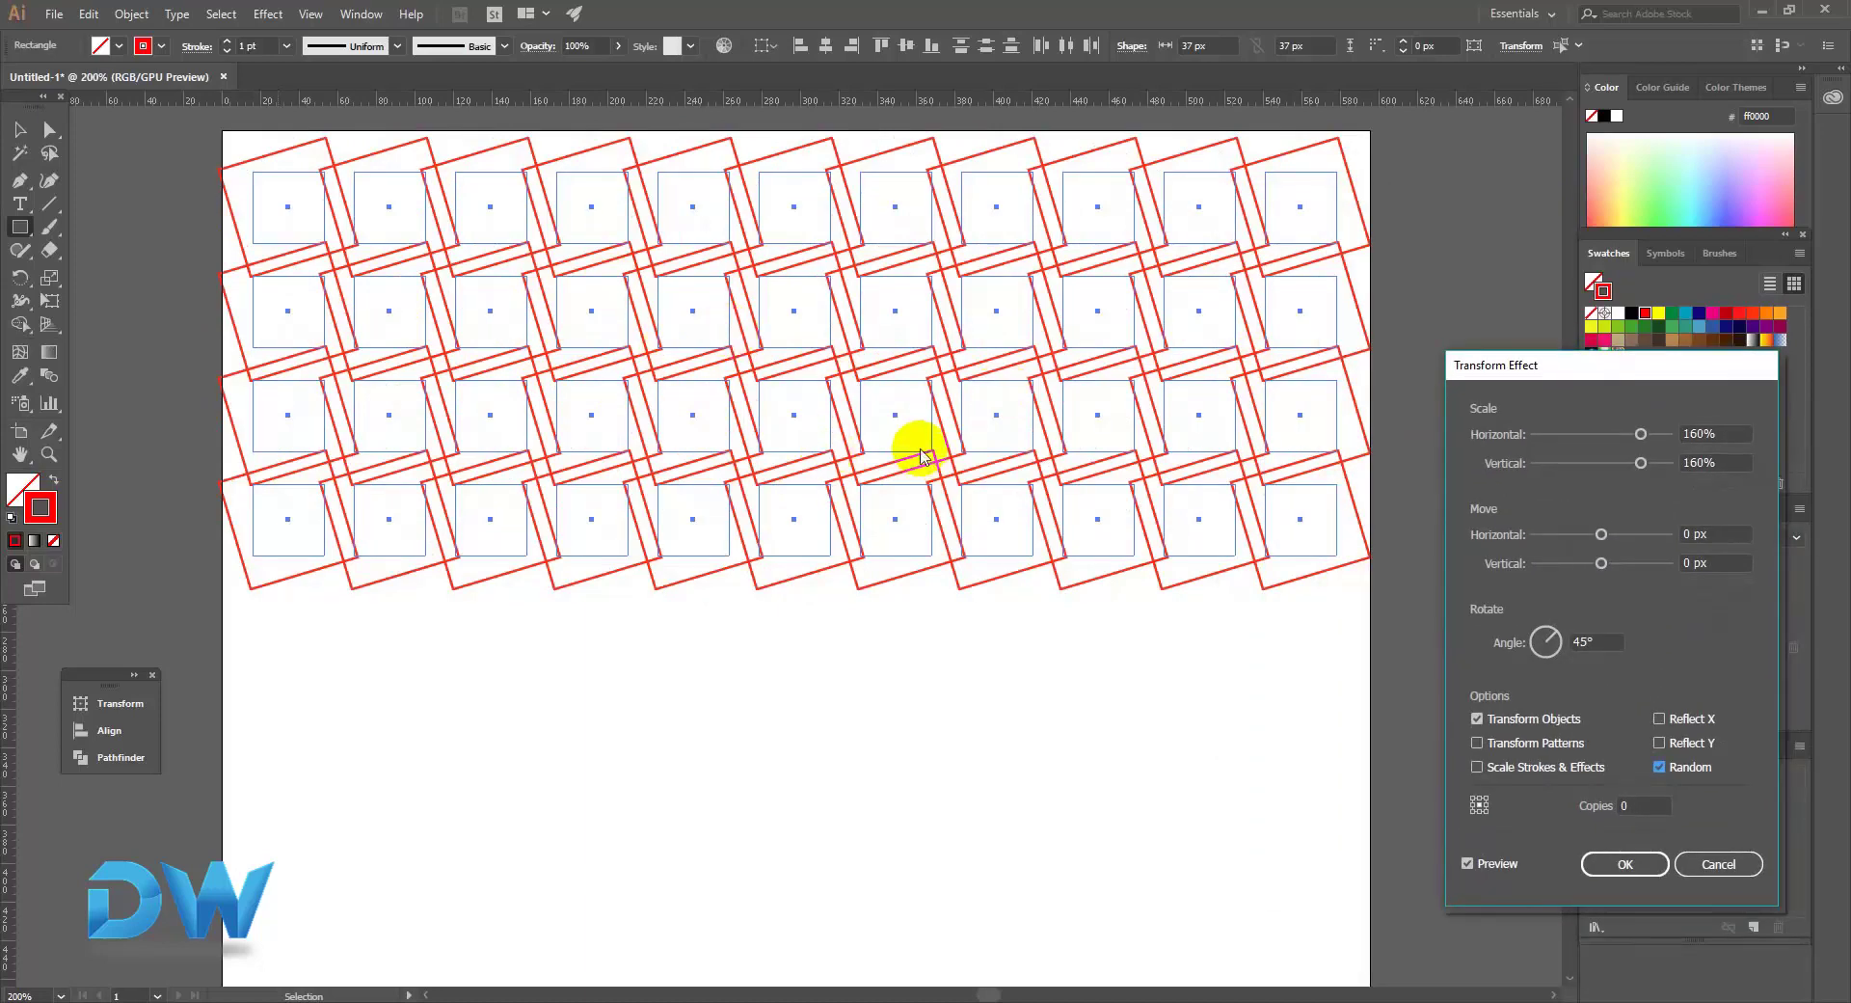
left_click(1595, 654)
left_click_drag(1597, 658, 1554, 649)
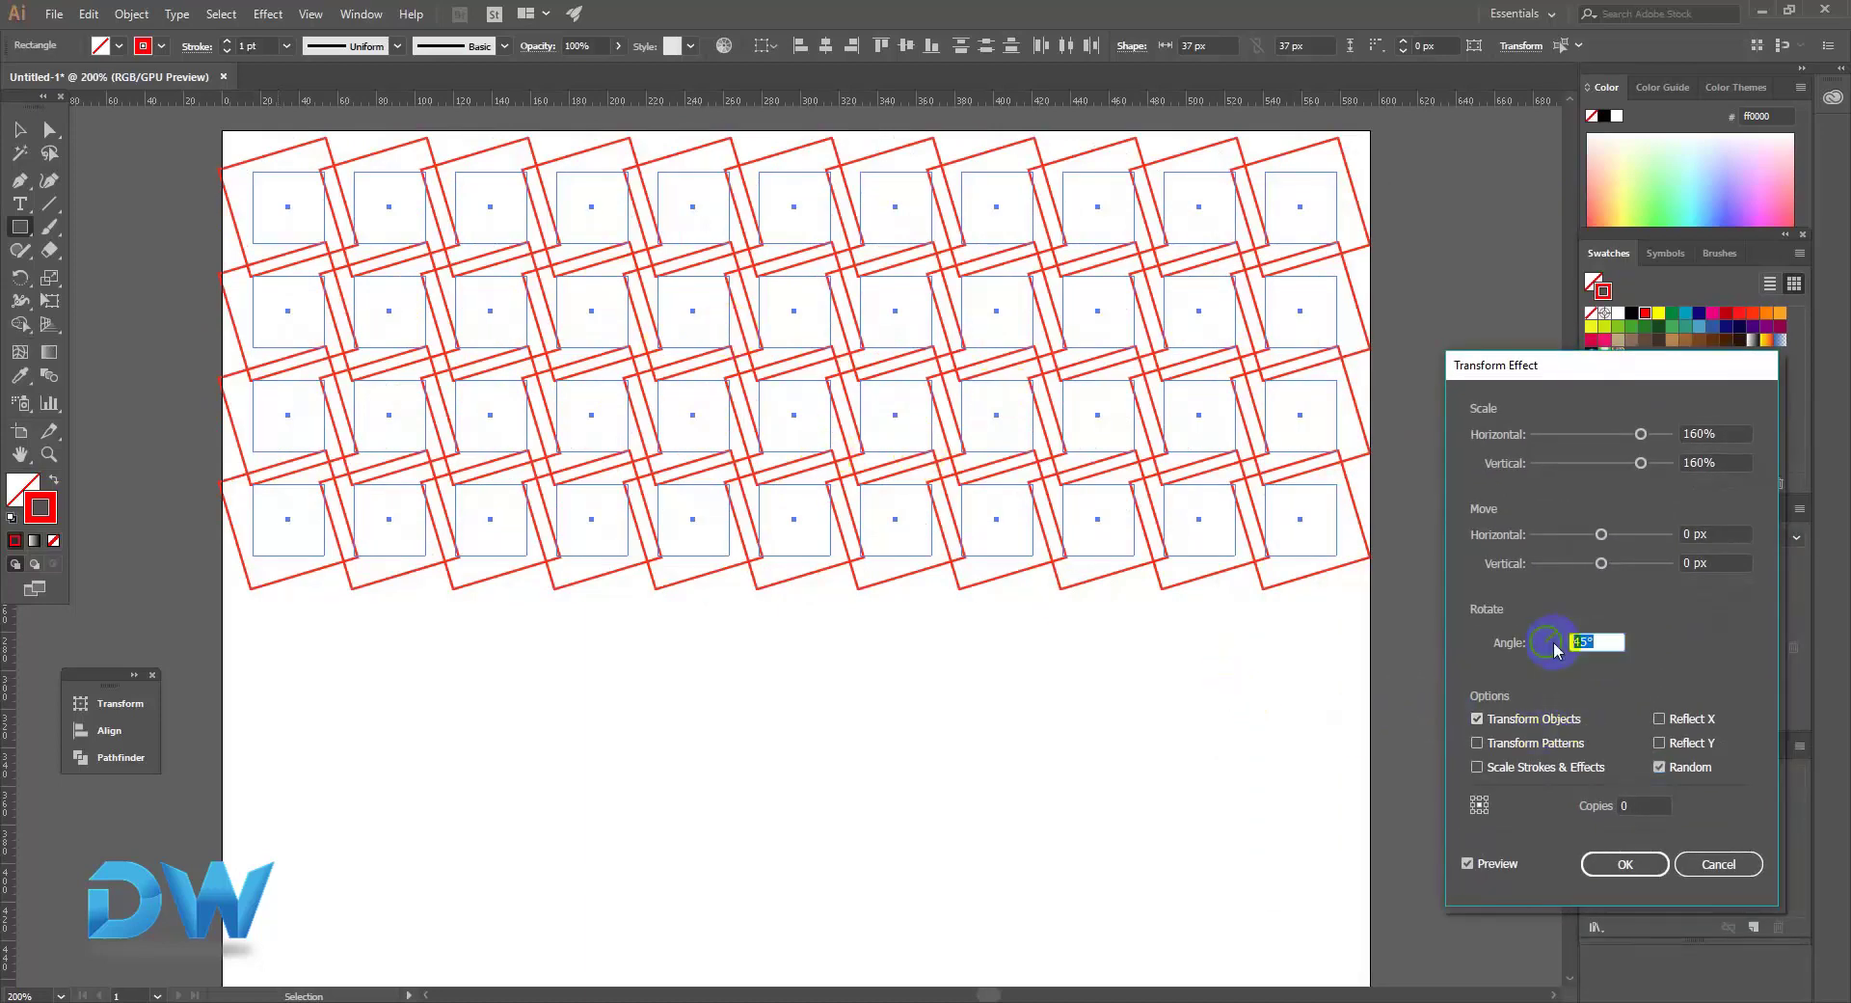
key("Up")
key("Up")
key("Up")
key("Up")
key("Up")
key("Up")
key("Up")
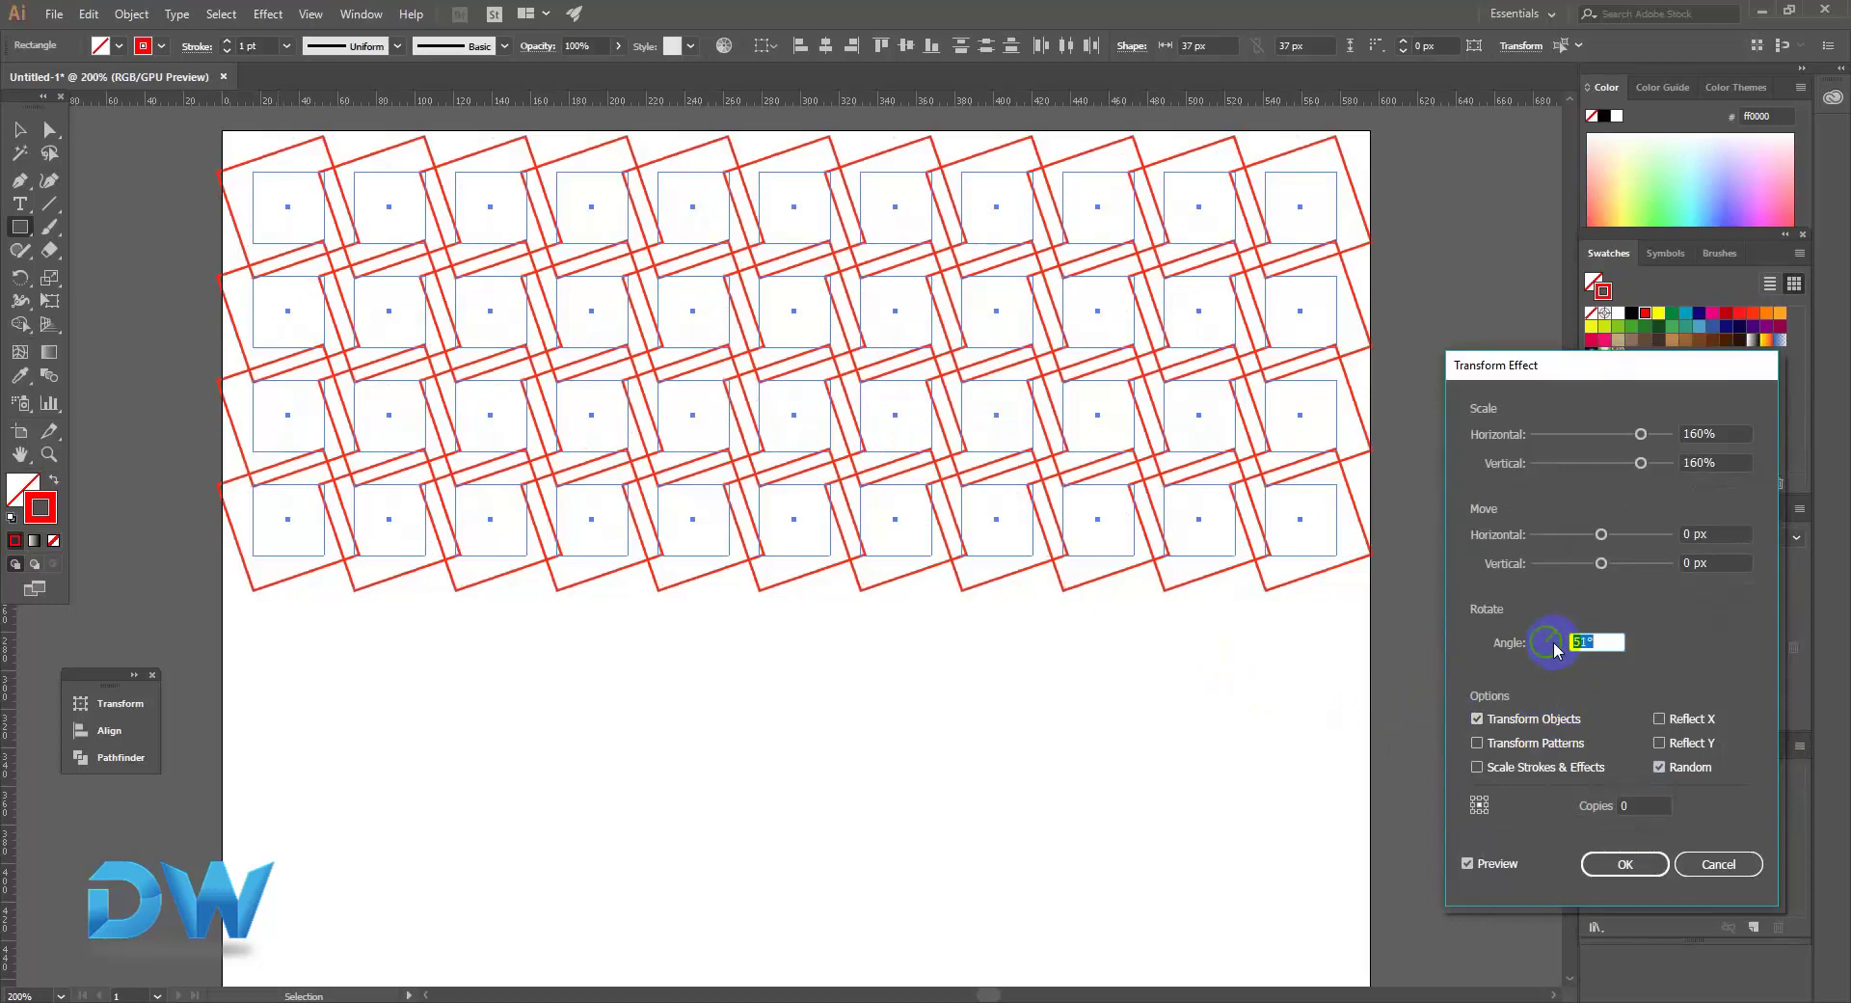
key("Up")
key("Up")
key("Up")
key("Up")
key("Up")
key("Up")
key("Up")
key("Up")
key("Up")
key("Up")
key("Up")
key("Up")
key("Up")
key("Up")
key("Up")
key("Up")
key("Up")
key("Up")
key("Up")
key("Up")
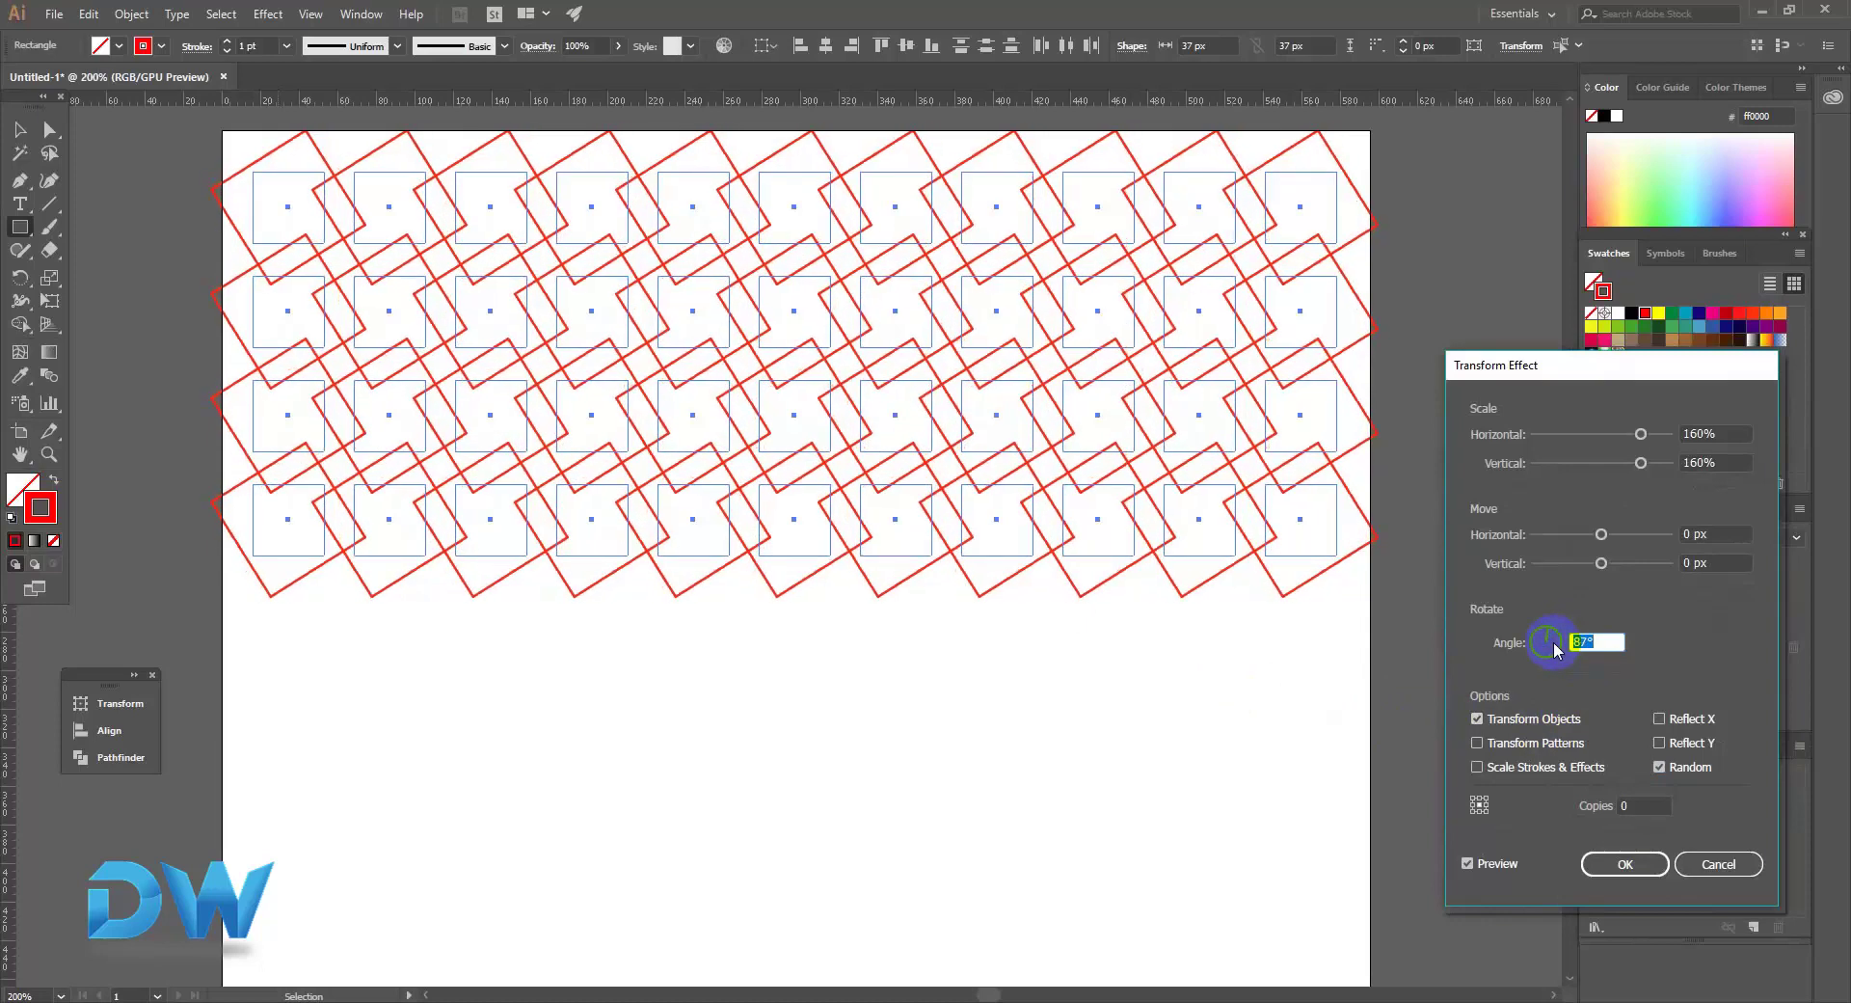
key("Up")
key("Up")
key("Up")
key("Up")
key("Up")
key("Up")
key("Up")
key("Up")
key("Up")
key("Up")
key("Up")
key("Up")
key("Up")
key("Up")
key("Up")
key("Up")
key("Up")
key("Up")
key("Up")
key("Up")
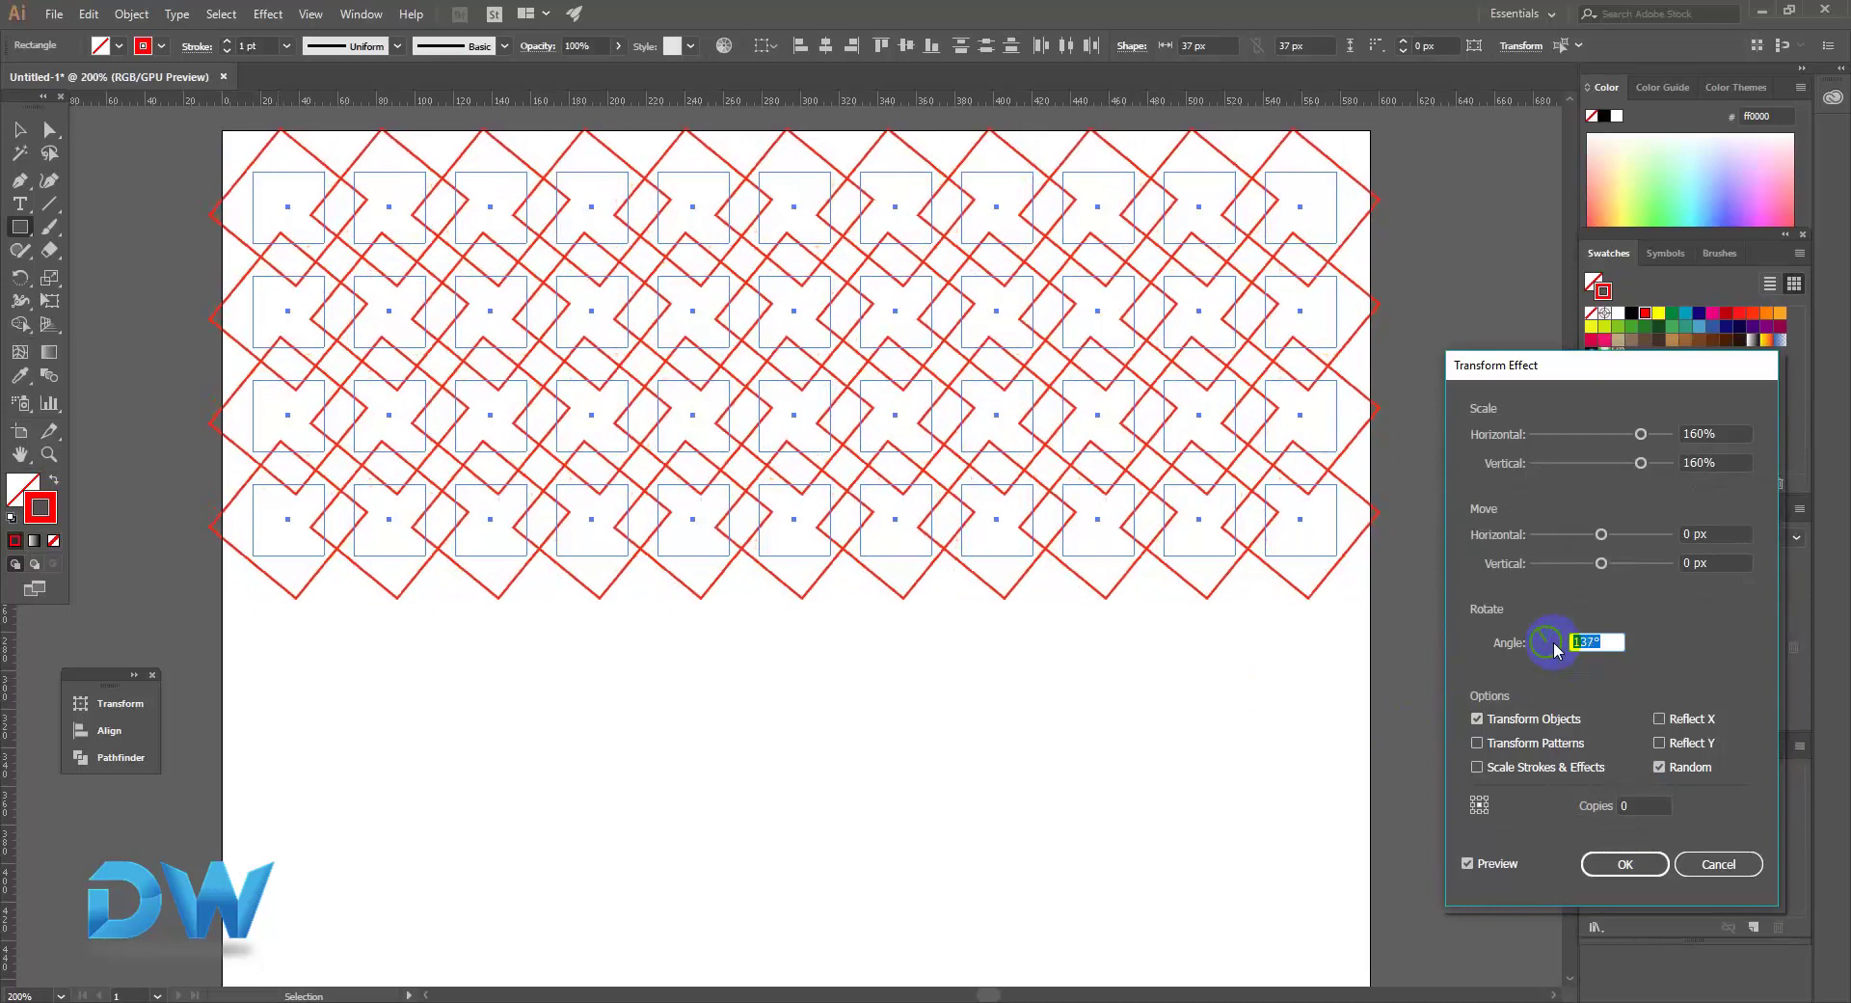
key("Up")
key("Up")
key("Up")
key("Up")
key("Up")
key("Up")
key("Up")
key("Up")
key("Up")
key("Up")
key("Up")
key("Up")
key("Up")
key("Up")
key("Up")
key("Up")
key("Up")
key("Up")
key("Up")
key("Up")
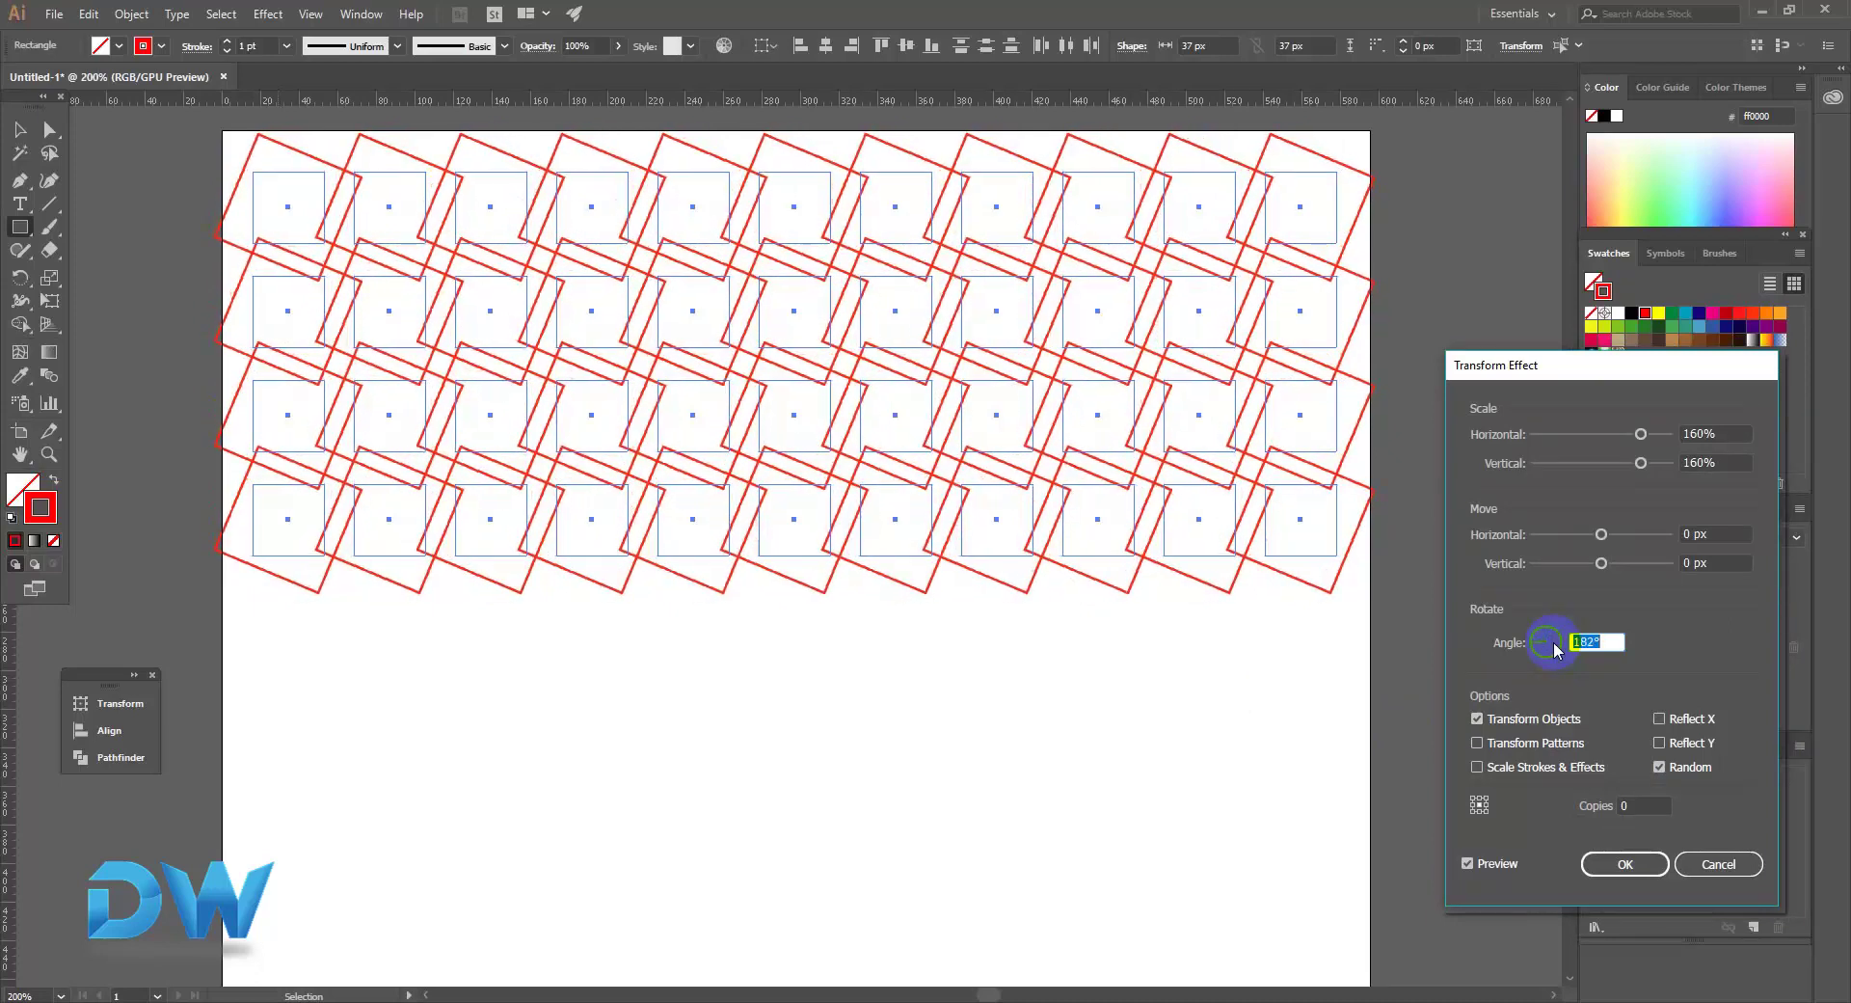
key("Up")
key("Up")
key("Up")
key("Up")
key("Up")
key("Up")
key("Up")
key("Up")
key("Up")
key("Up")
key("Up")
key("Up")
key("Up")
key("Up")
key("Up")
key("Up")
key("Up")
key("Up")
key("Up")
key("Up")
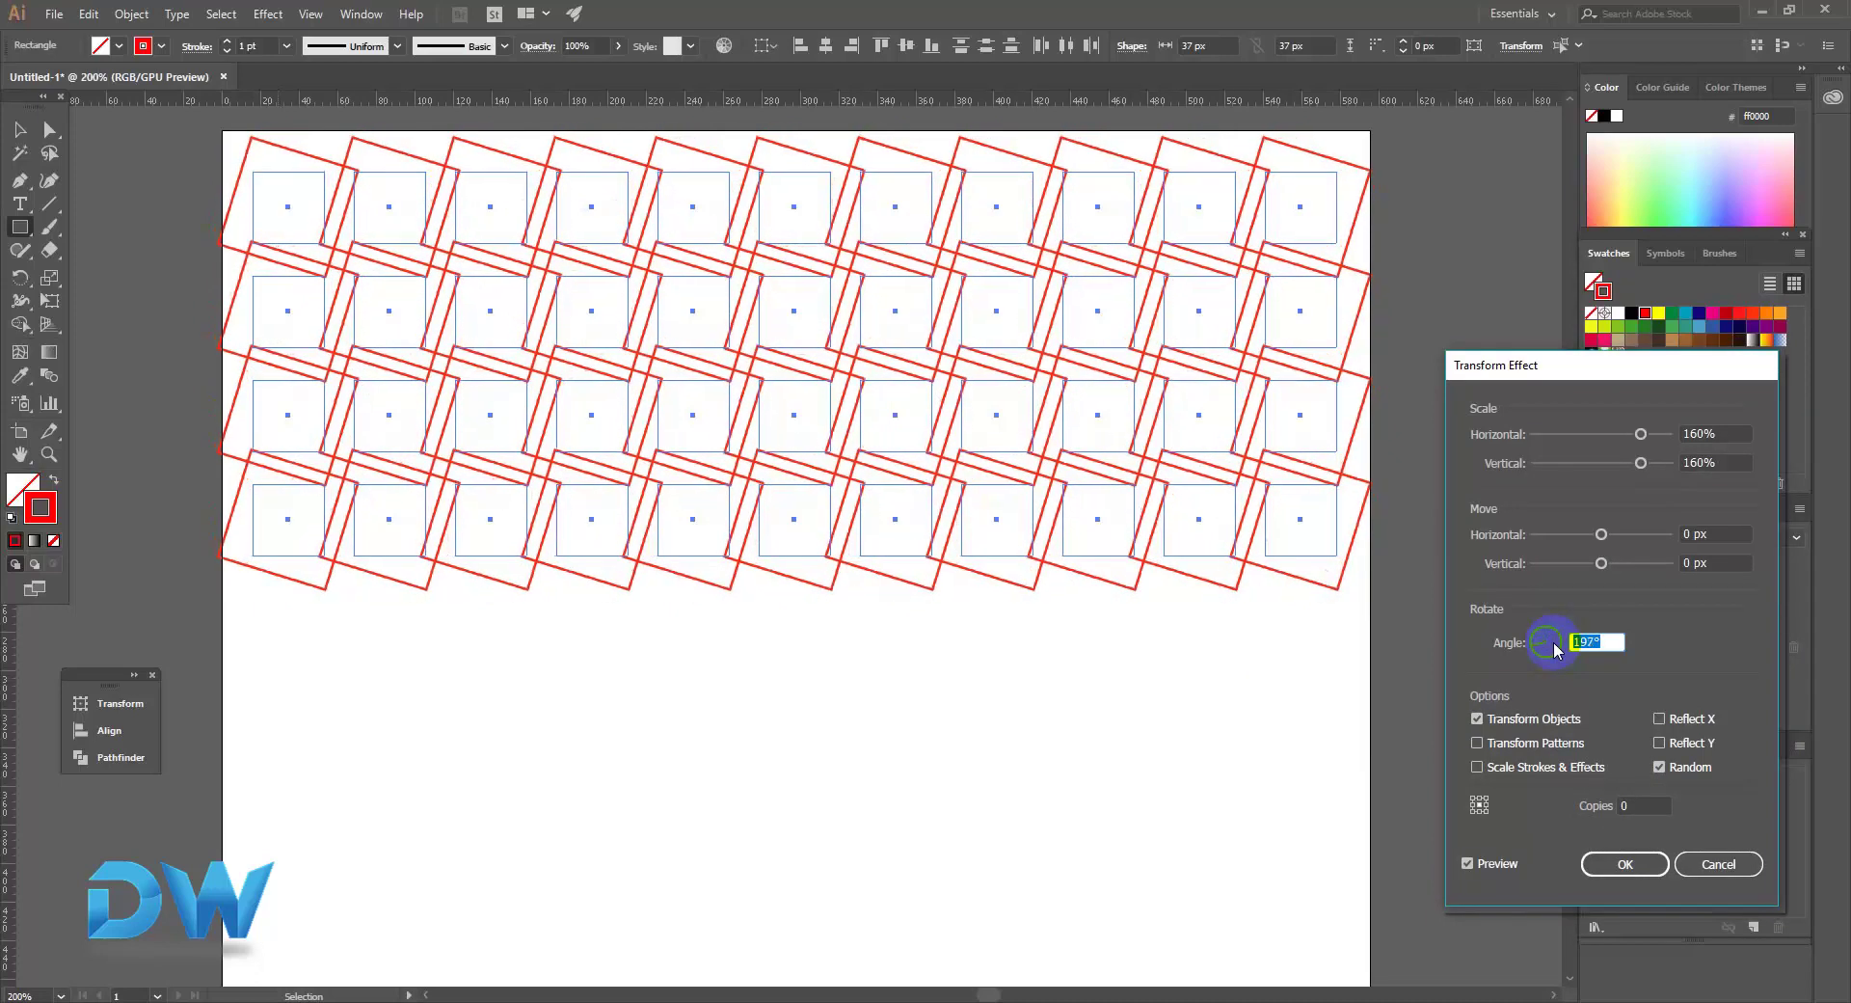
key("Up")
key("Up")
key("Up")
key("Up")
key("Up")
key("Up")
key("Up")
key("Up")
key("Up")
key("Up")
key("Up")
key("Up")
key("Up")
key("Up")
key("Up")
key("Up")
key("Up")
key("Up")
key("Up")
key("Up")
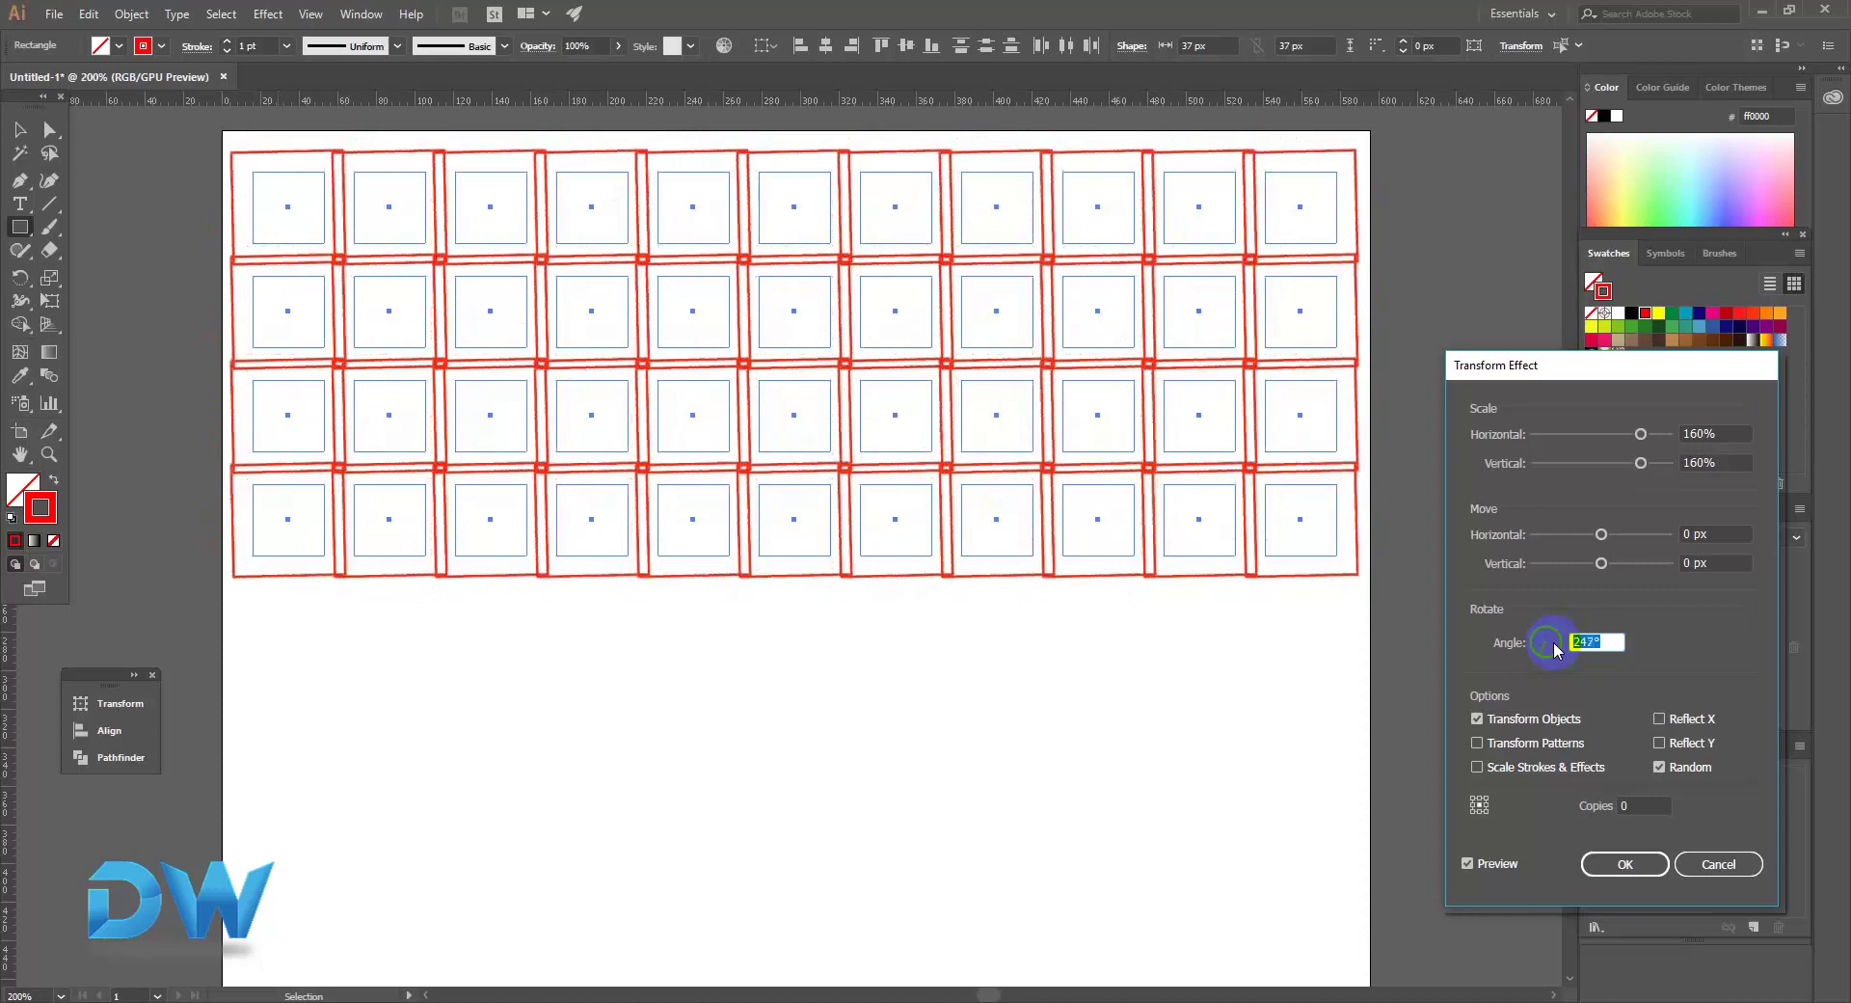
key("Up")
key("Up")
key("Up")
key("Up")
key("Up")
key("Up")
key("Up")
key("Up")
key("Up")
key("Up")
key("Up")
key("Up")
key("Up")
key("Up")
key("Up")
key("Up")
key("Up")
key("Up")
key("Up")
key("Up")
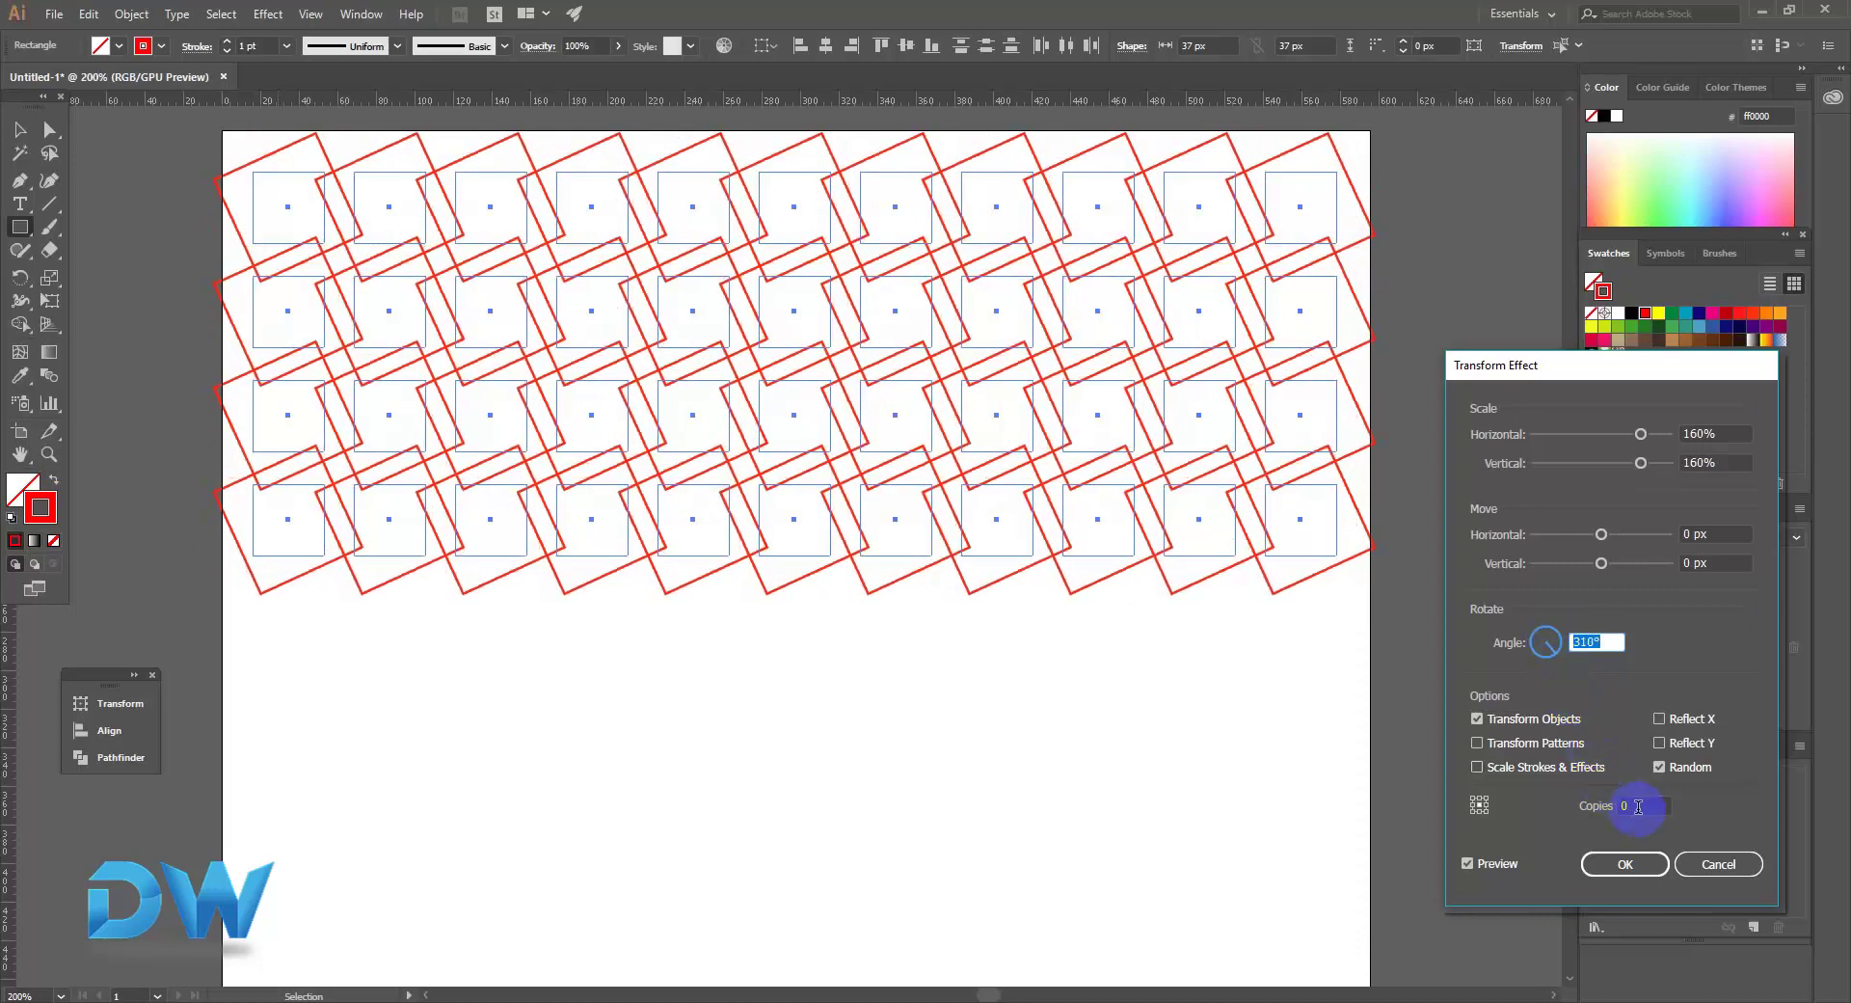
Try a 60° rotation angle with 1, then 2, copies in the Transform Effect.
left_click(1612, 642)
type("60")
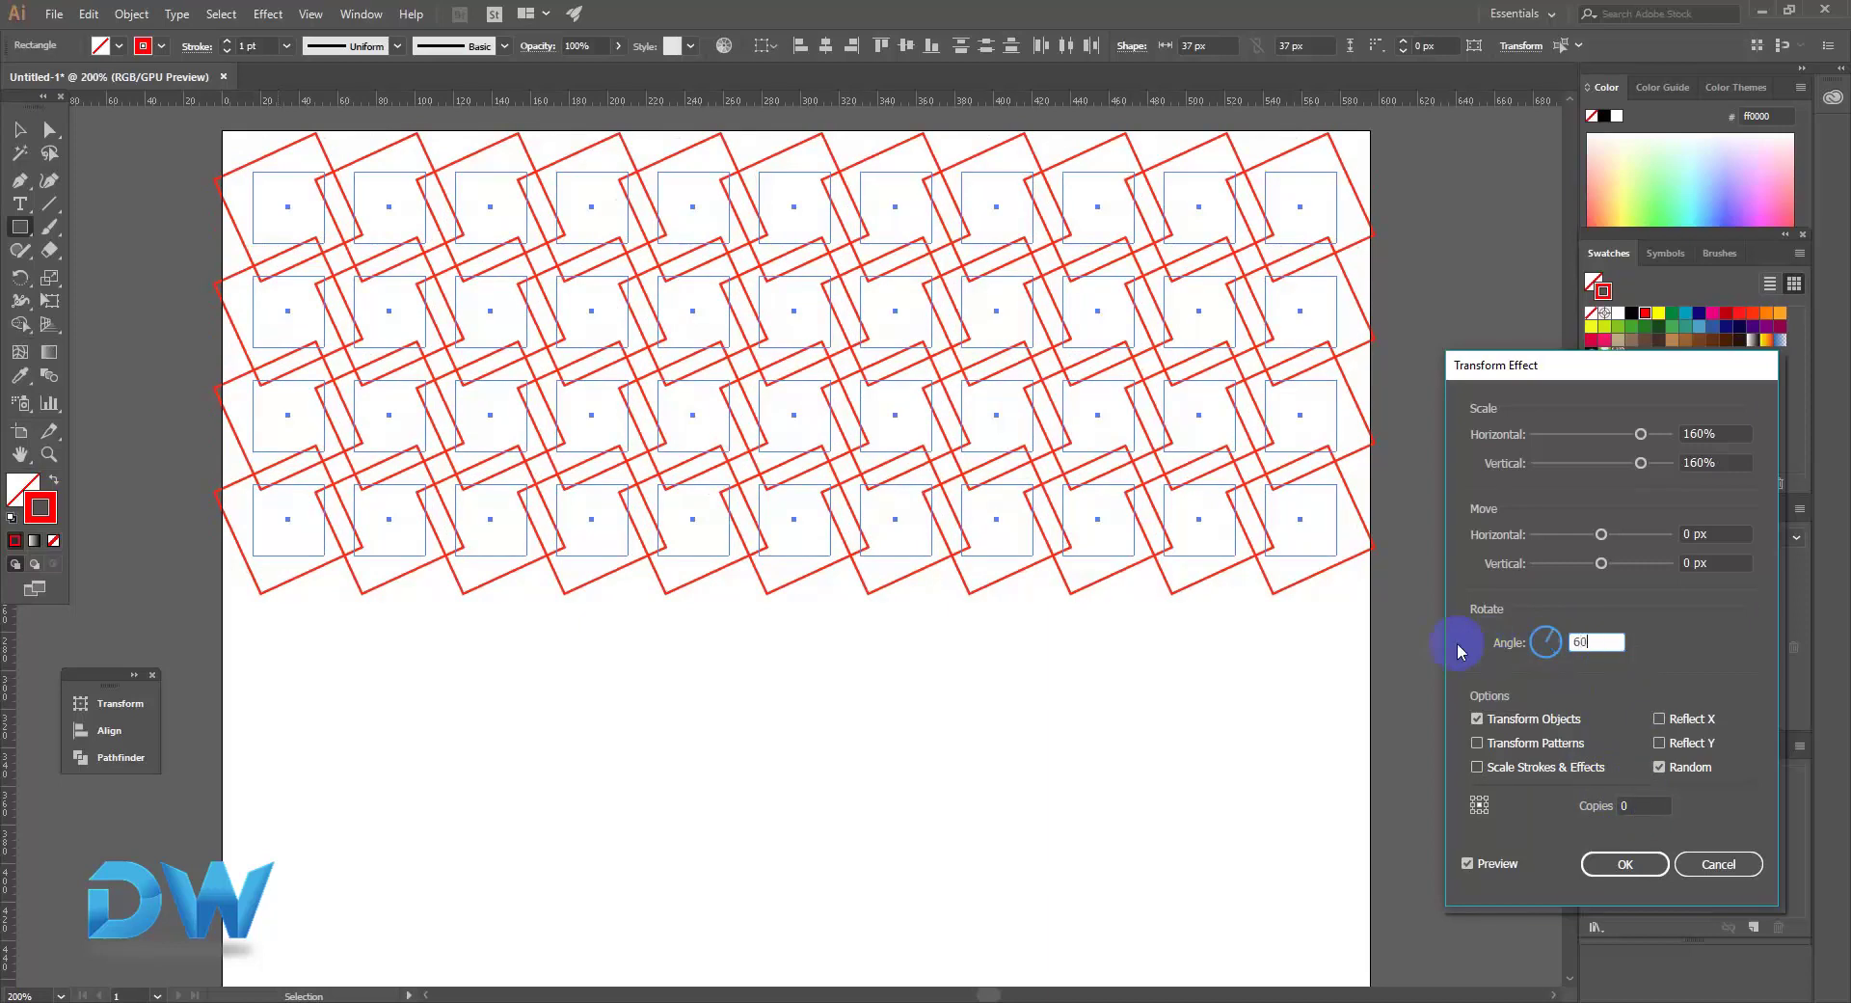
left_click(1732, 562)
left_click(1596, 806)
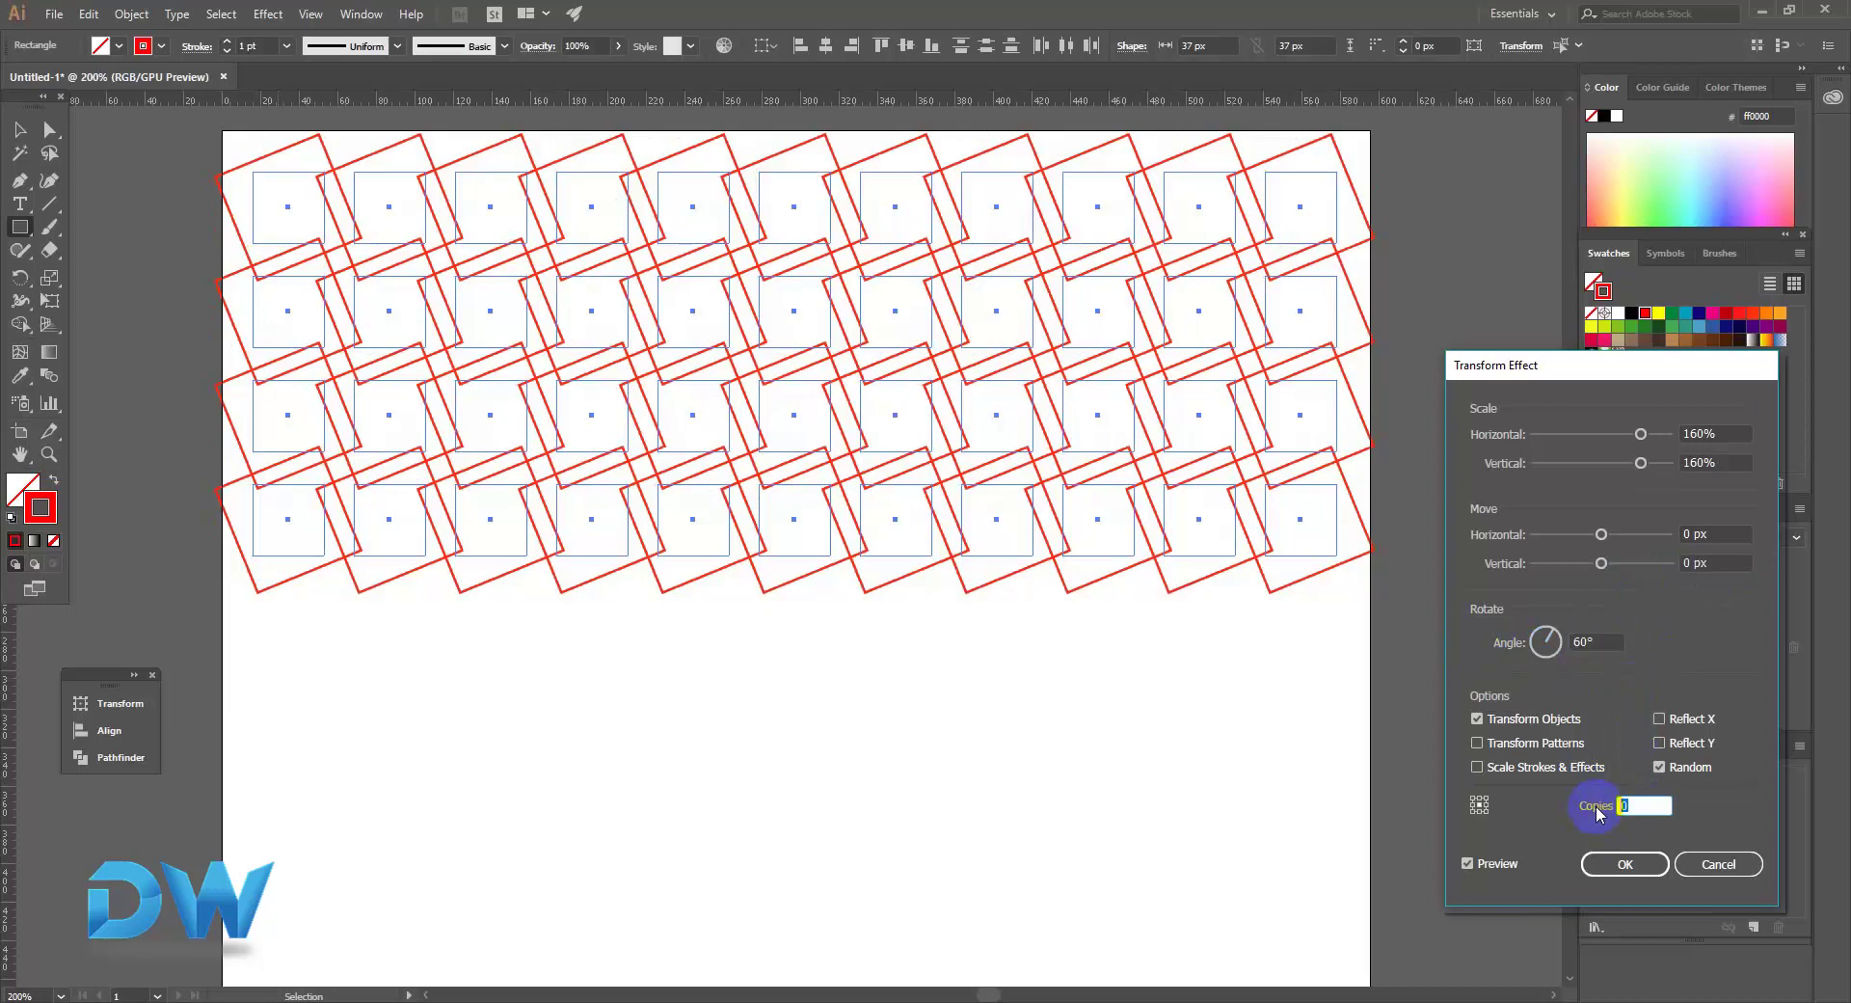
type("1")
double_click(1719, 566)
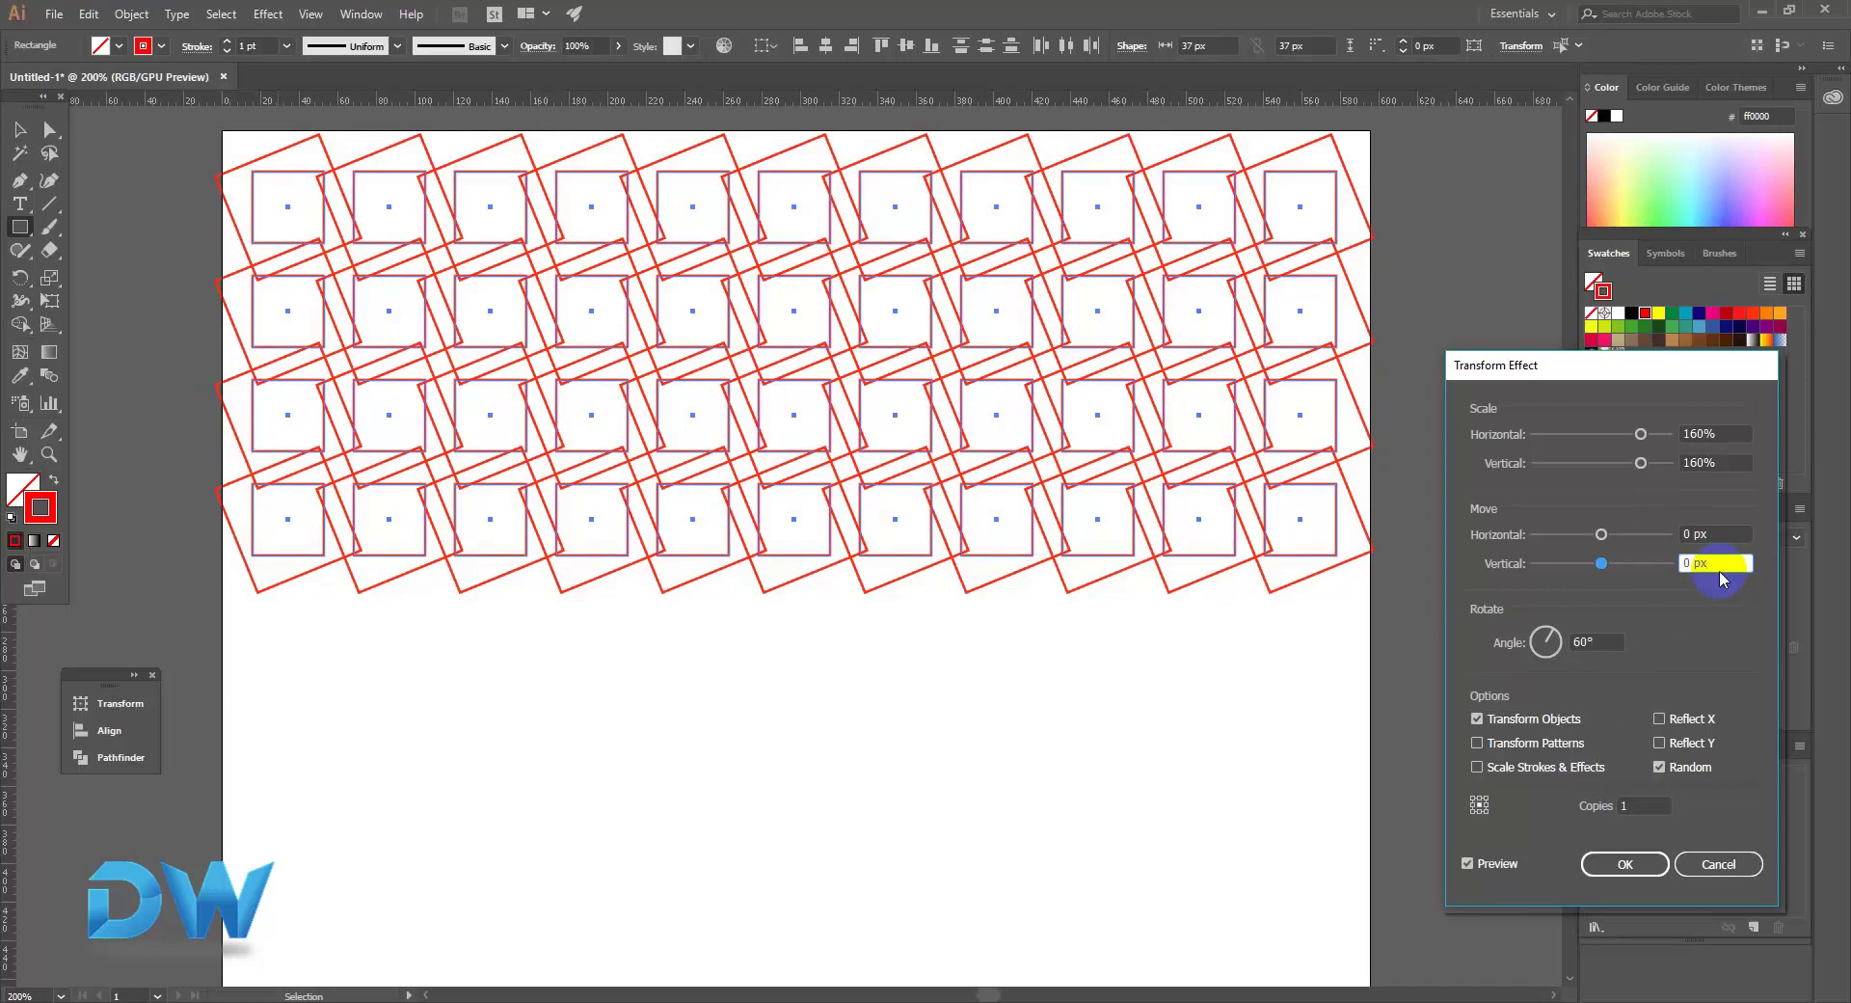
double_click(1652, 802)
key("Up")
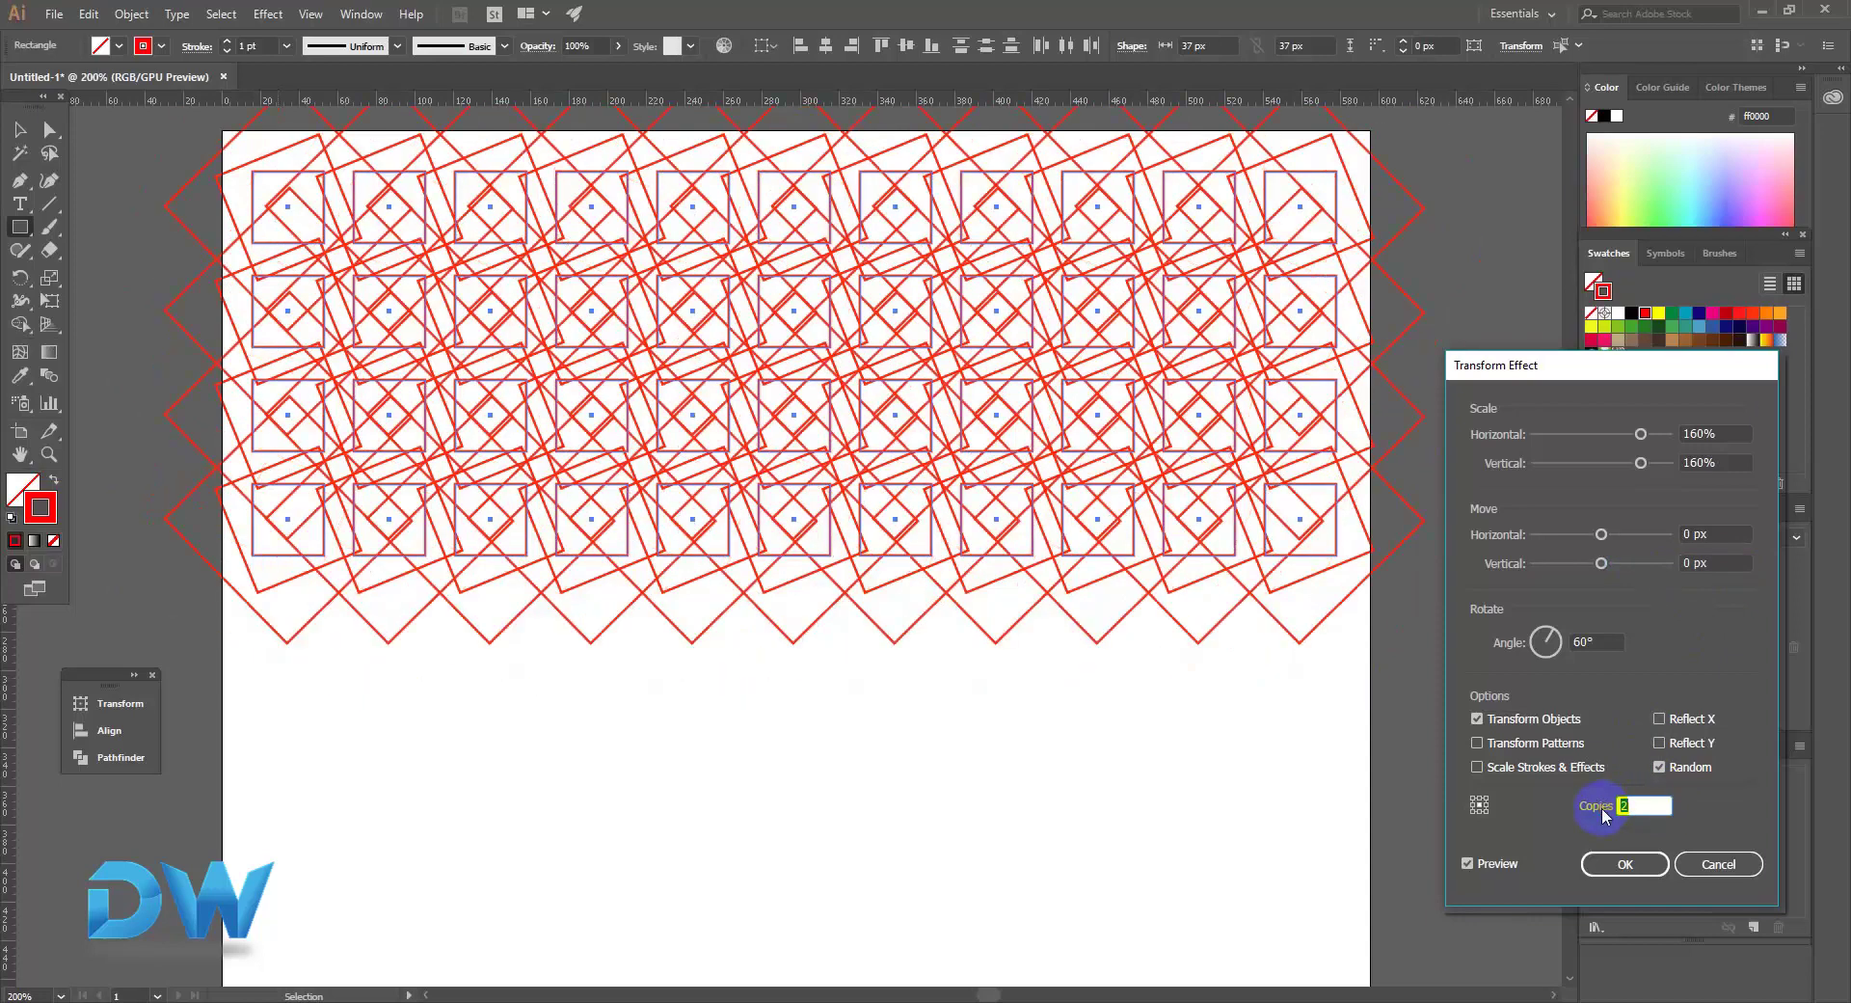
Widen the horizontal scale, turn off Random, turn on Reflect X, and reset Copies to 1.
left_click_drag(1649, 436, 1659, 435)
left_click(1660, 769)
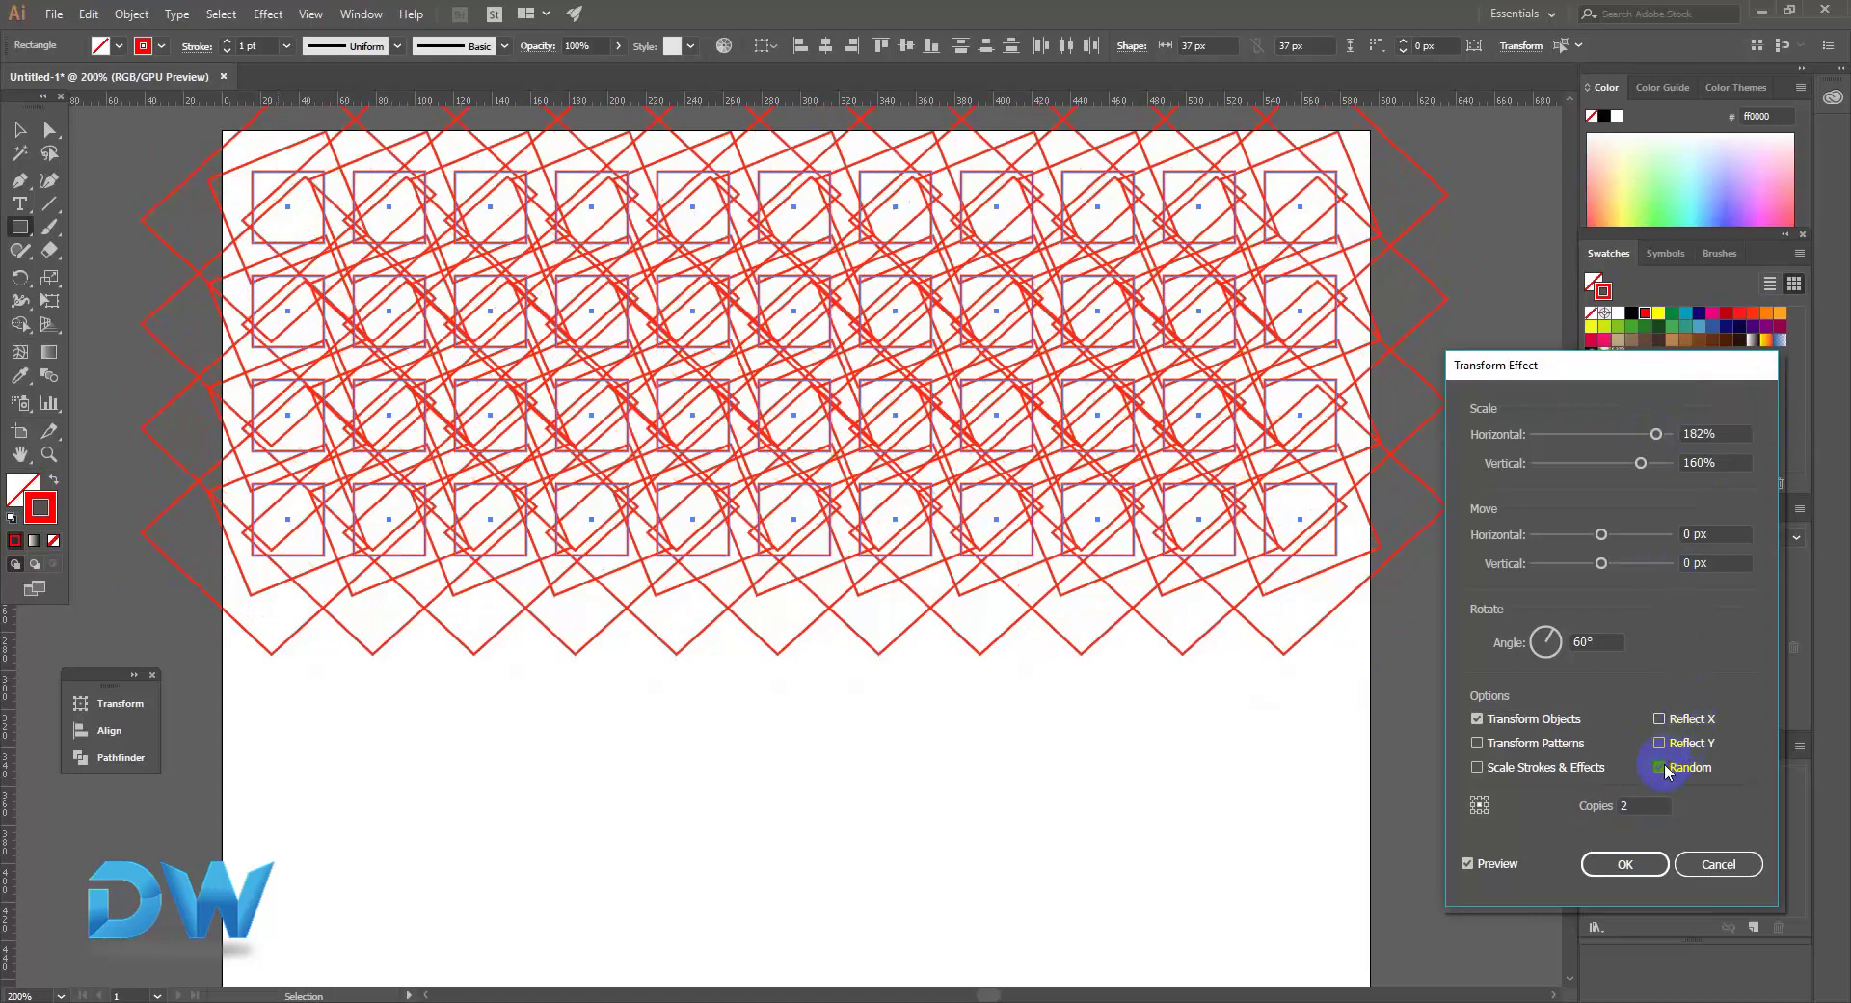
left_click(1659, 720)
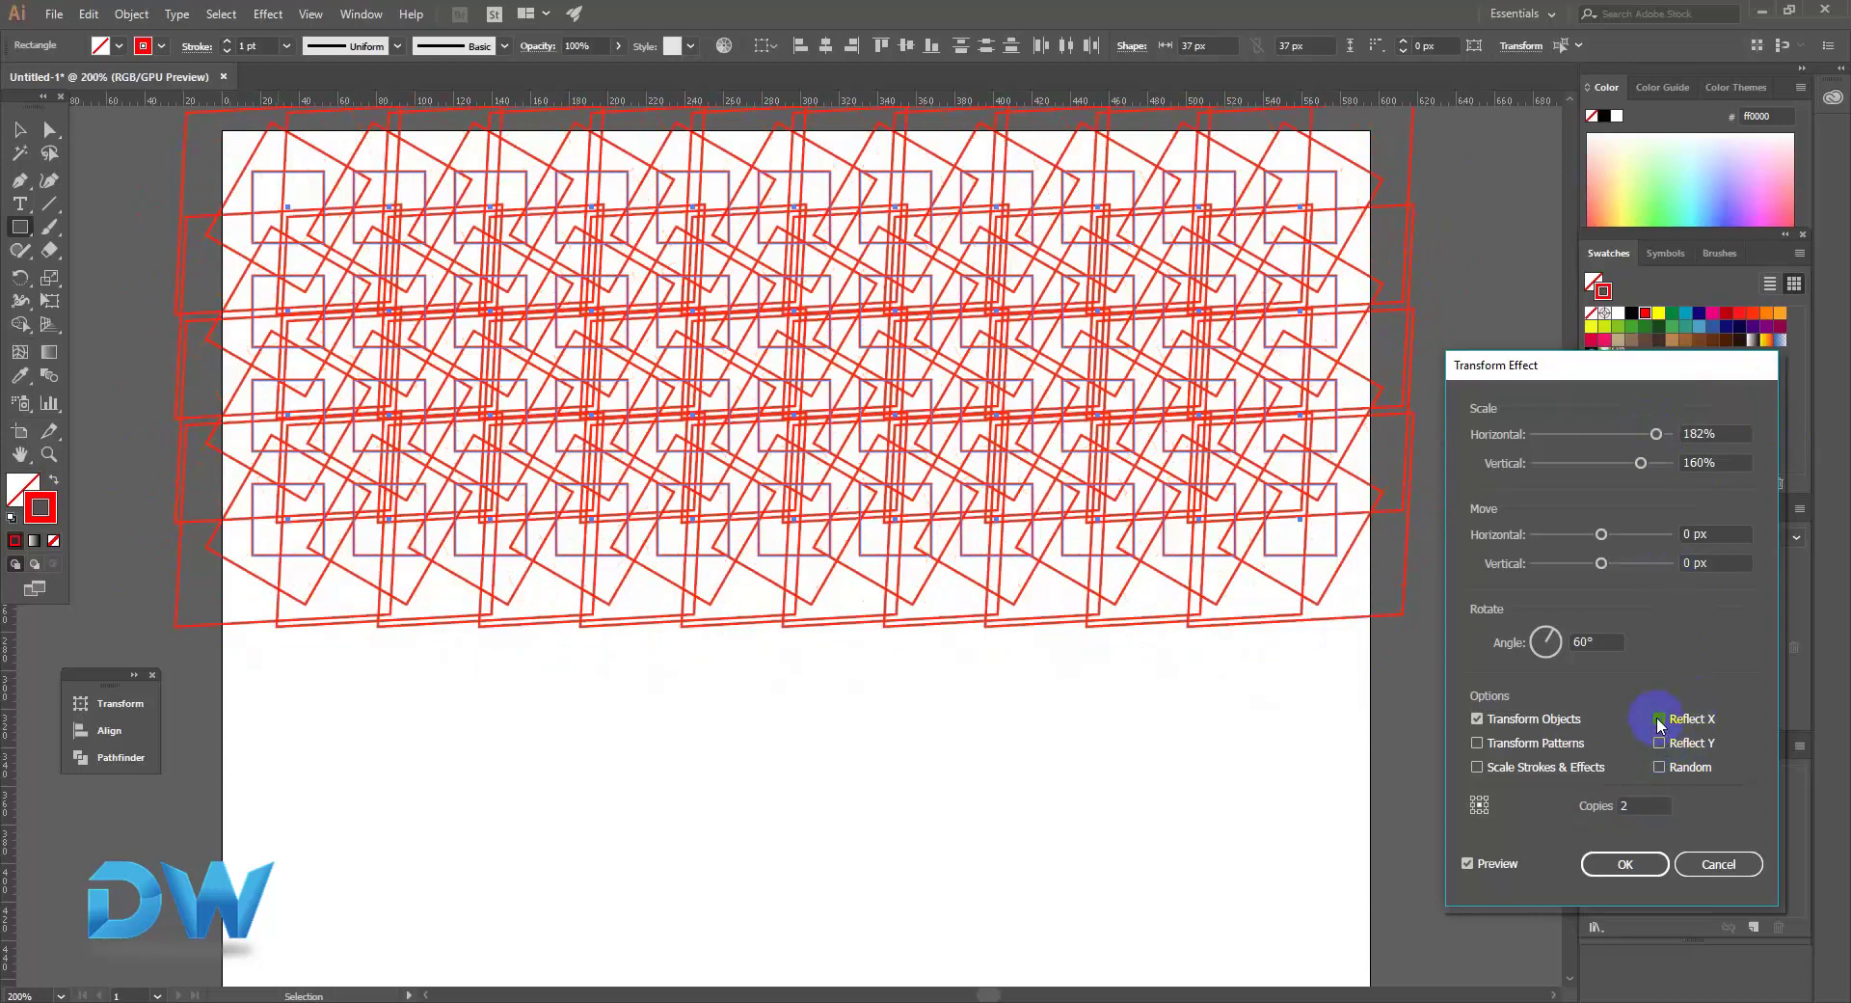
left_click(1623, 808)
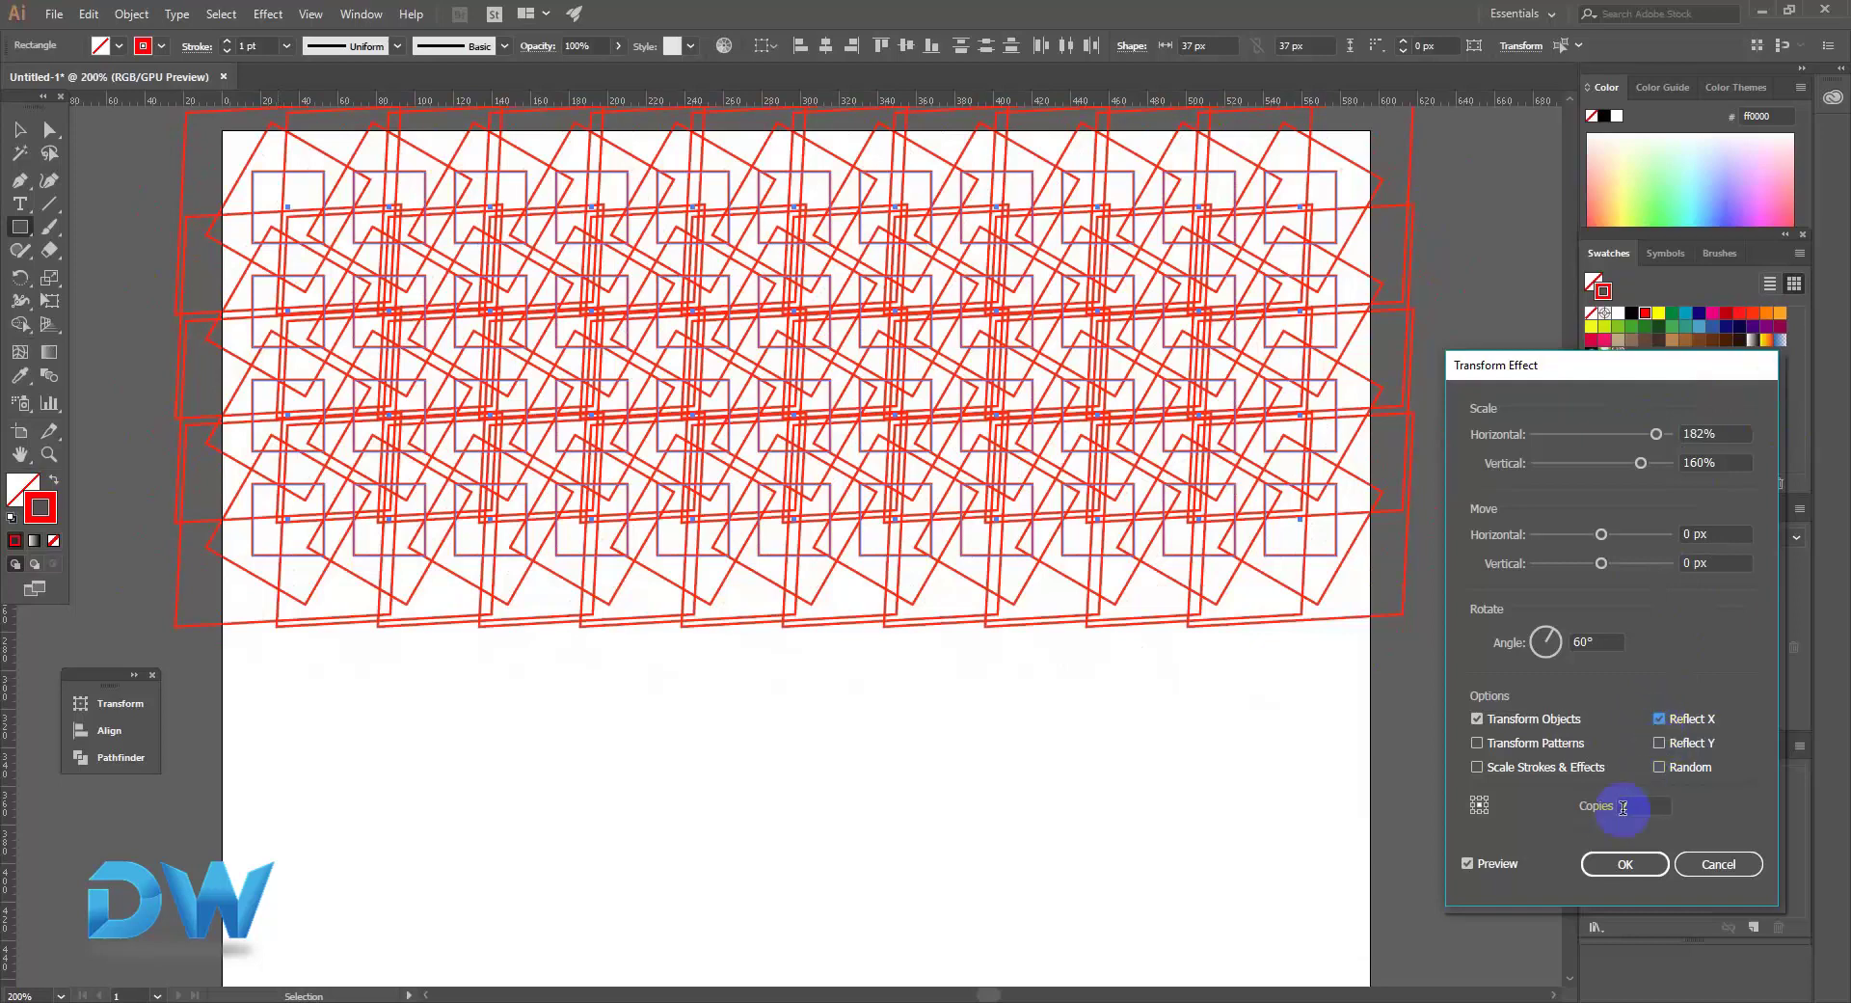
left_click_drag(1644, 804, 1603, 809)
type("1")
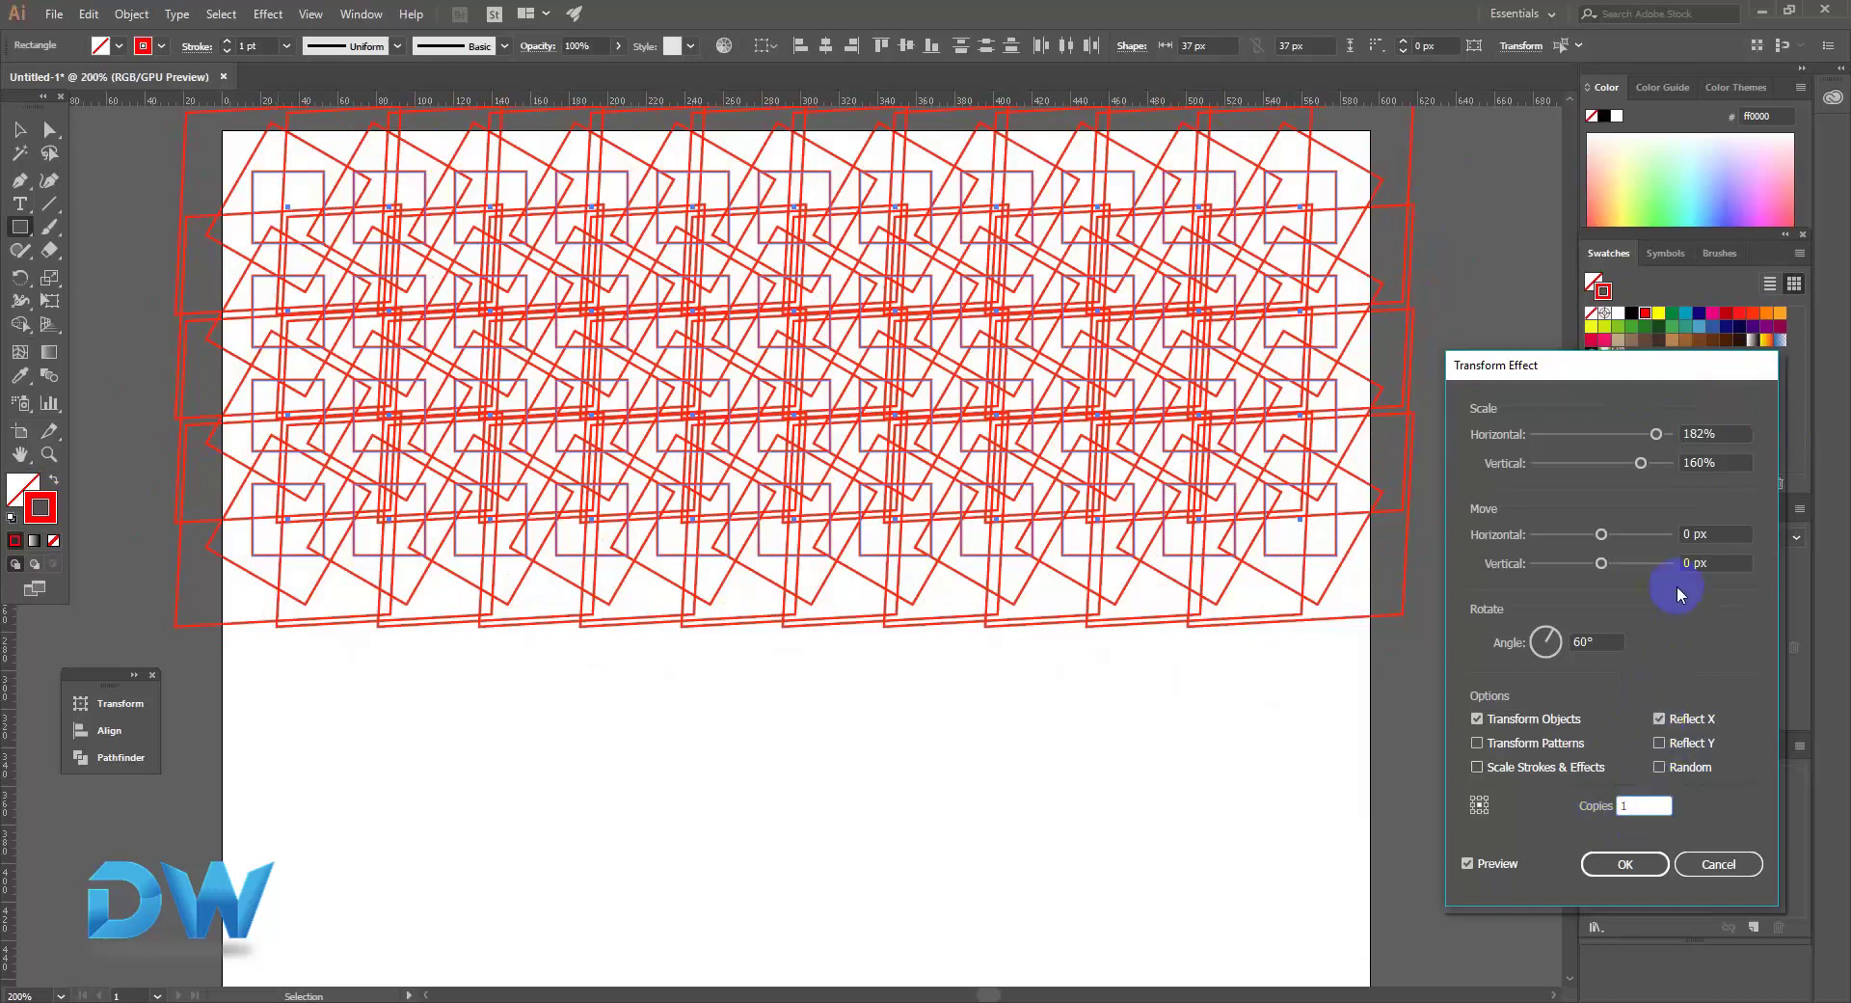
left_click(1697, 562)
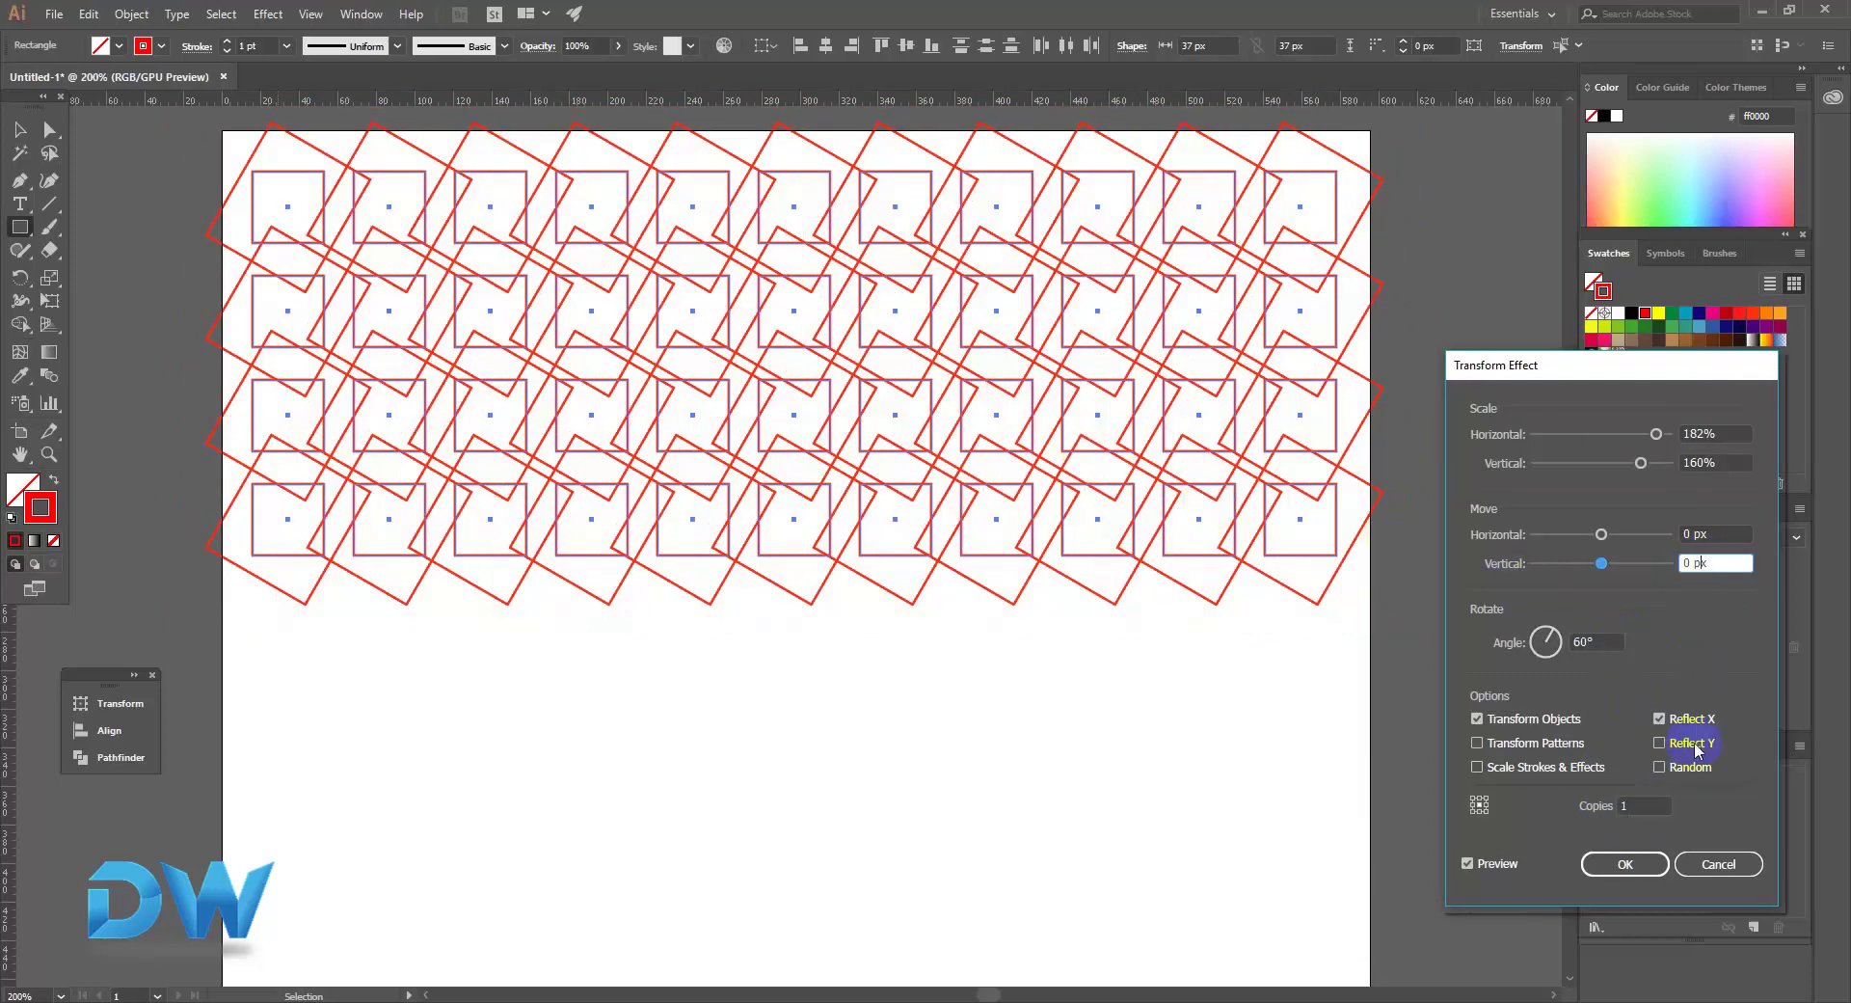
Turn Reflect X off, enable Random, set scale to 160%, and set the angle to 125°.
left_click(1659, 723)
left_click(1660, 767)
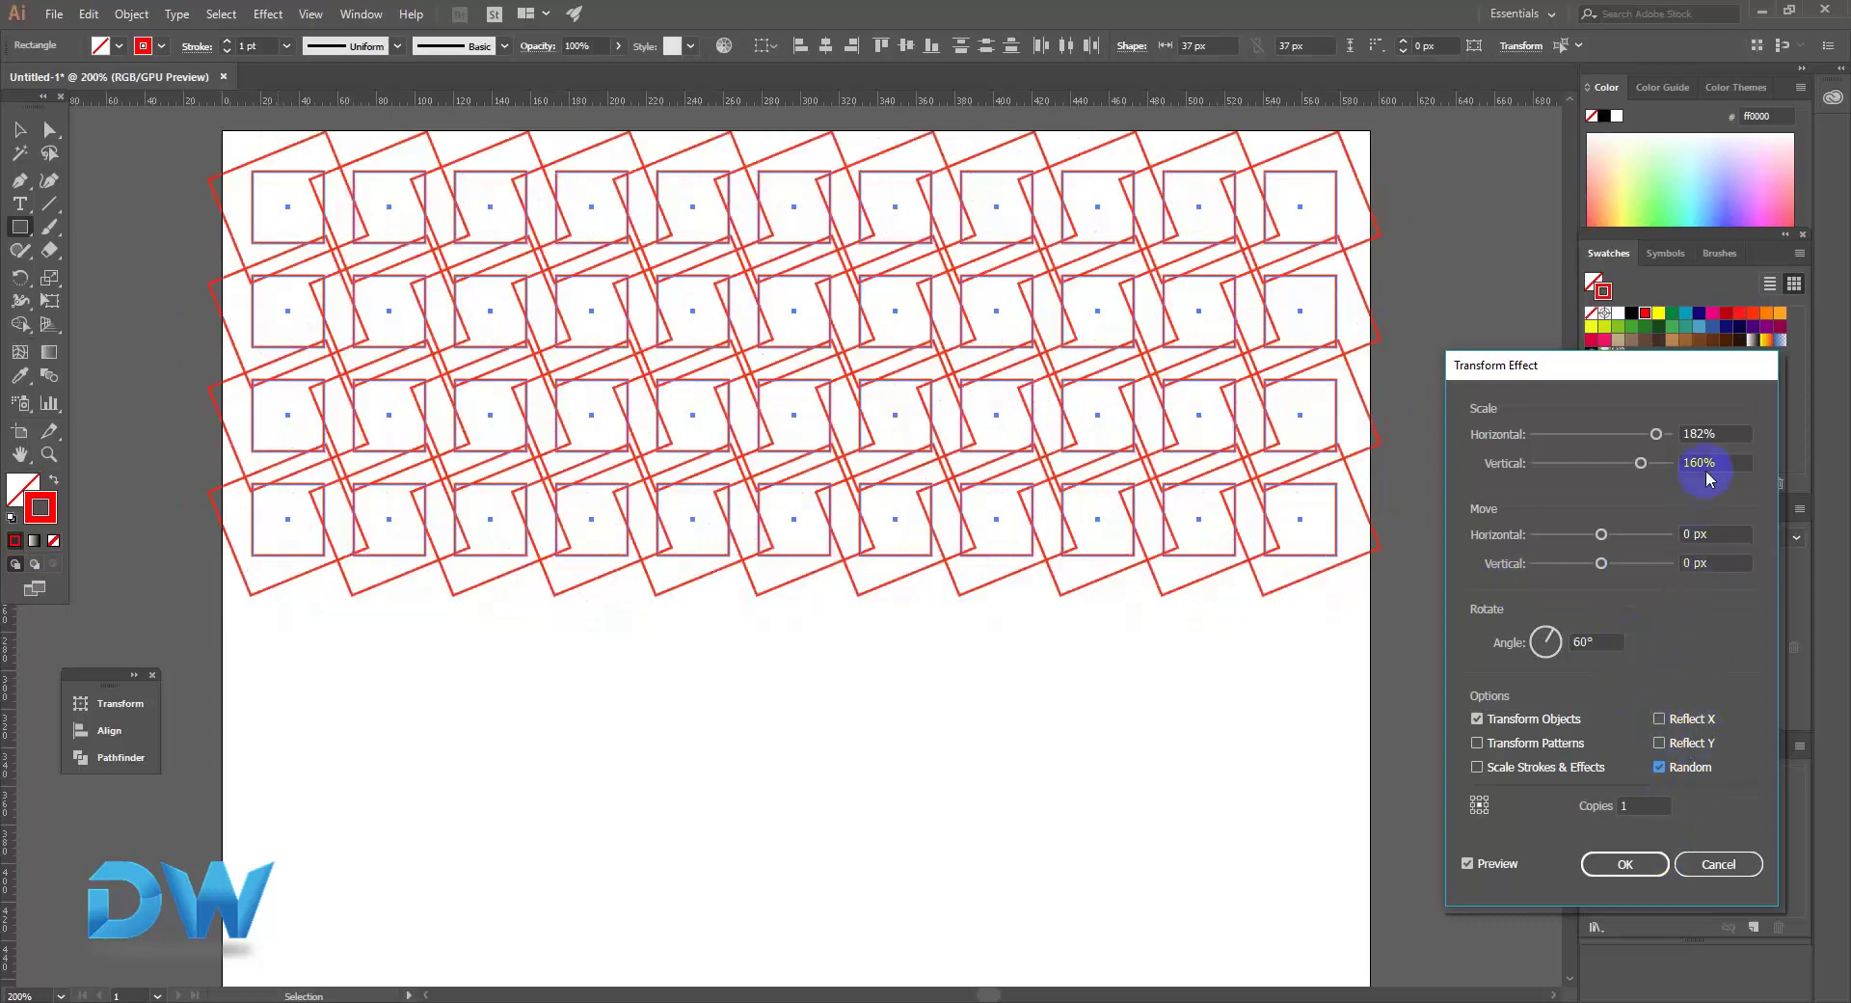
left_click(1637, 435)
type("160")
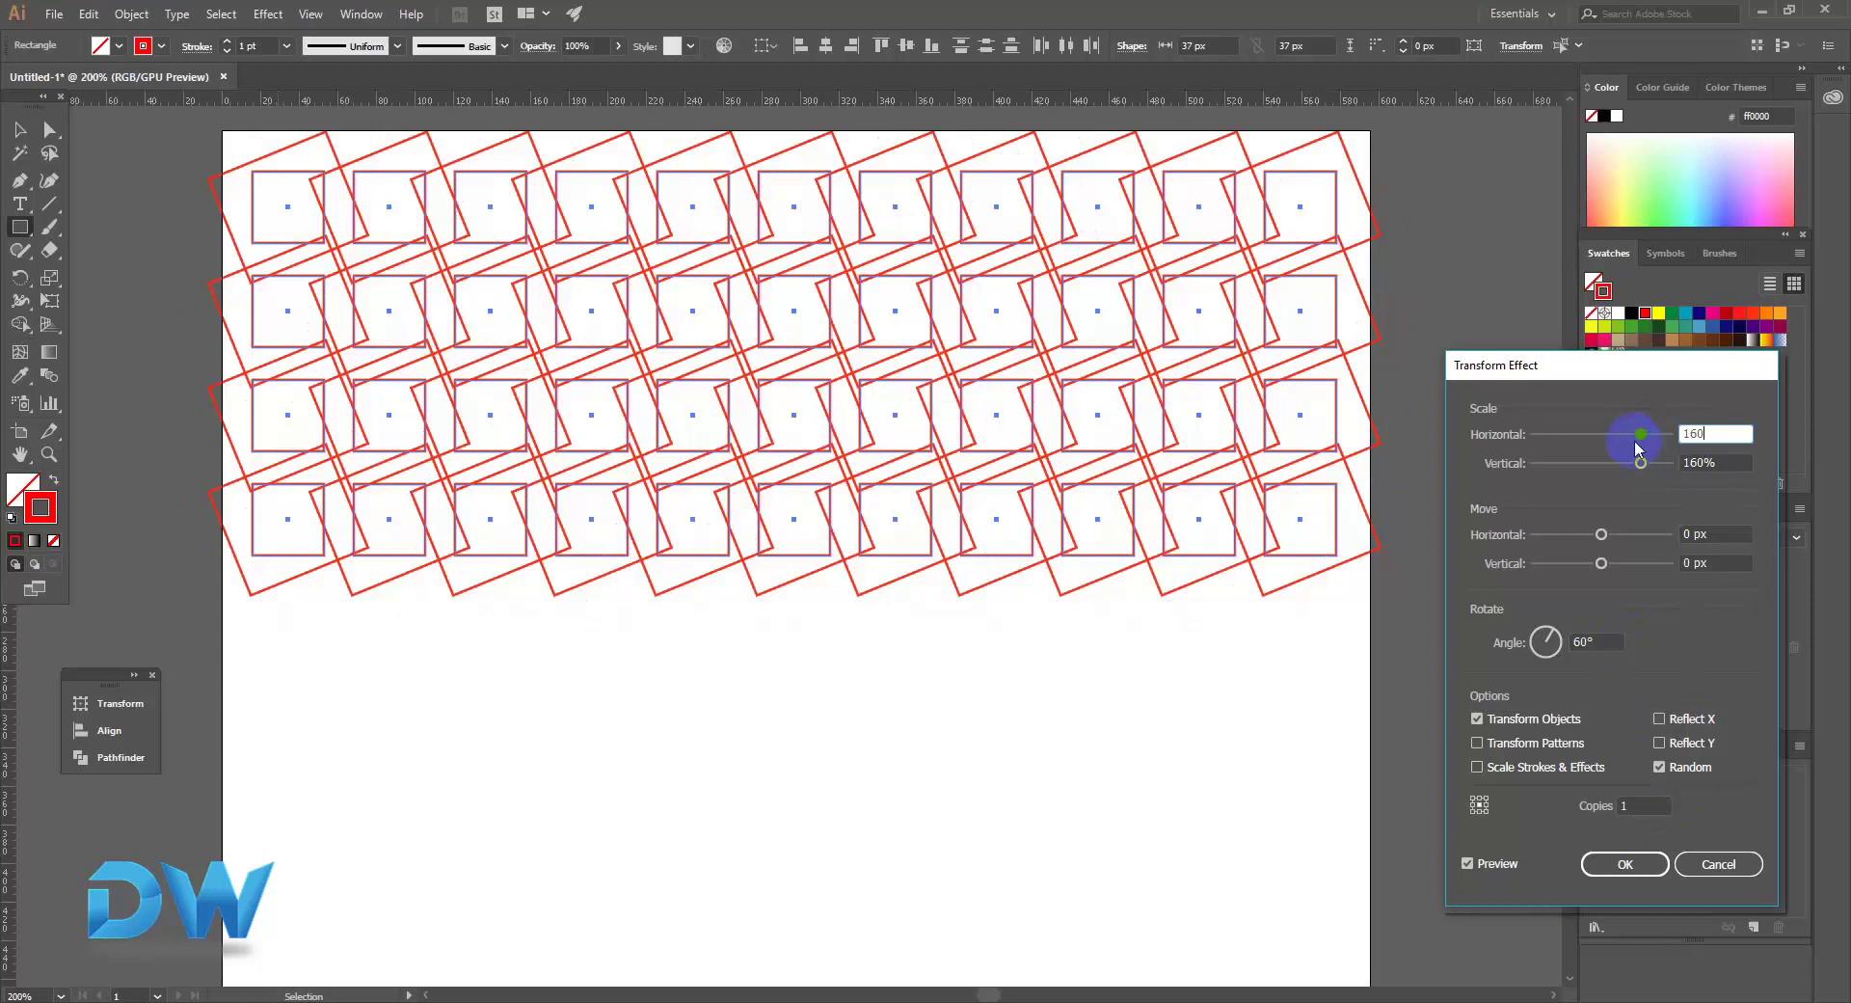
key("Tab")
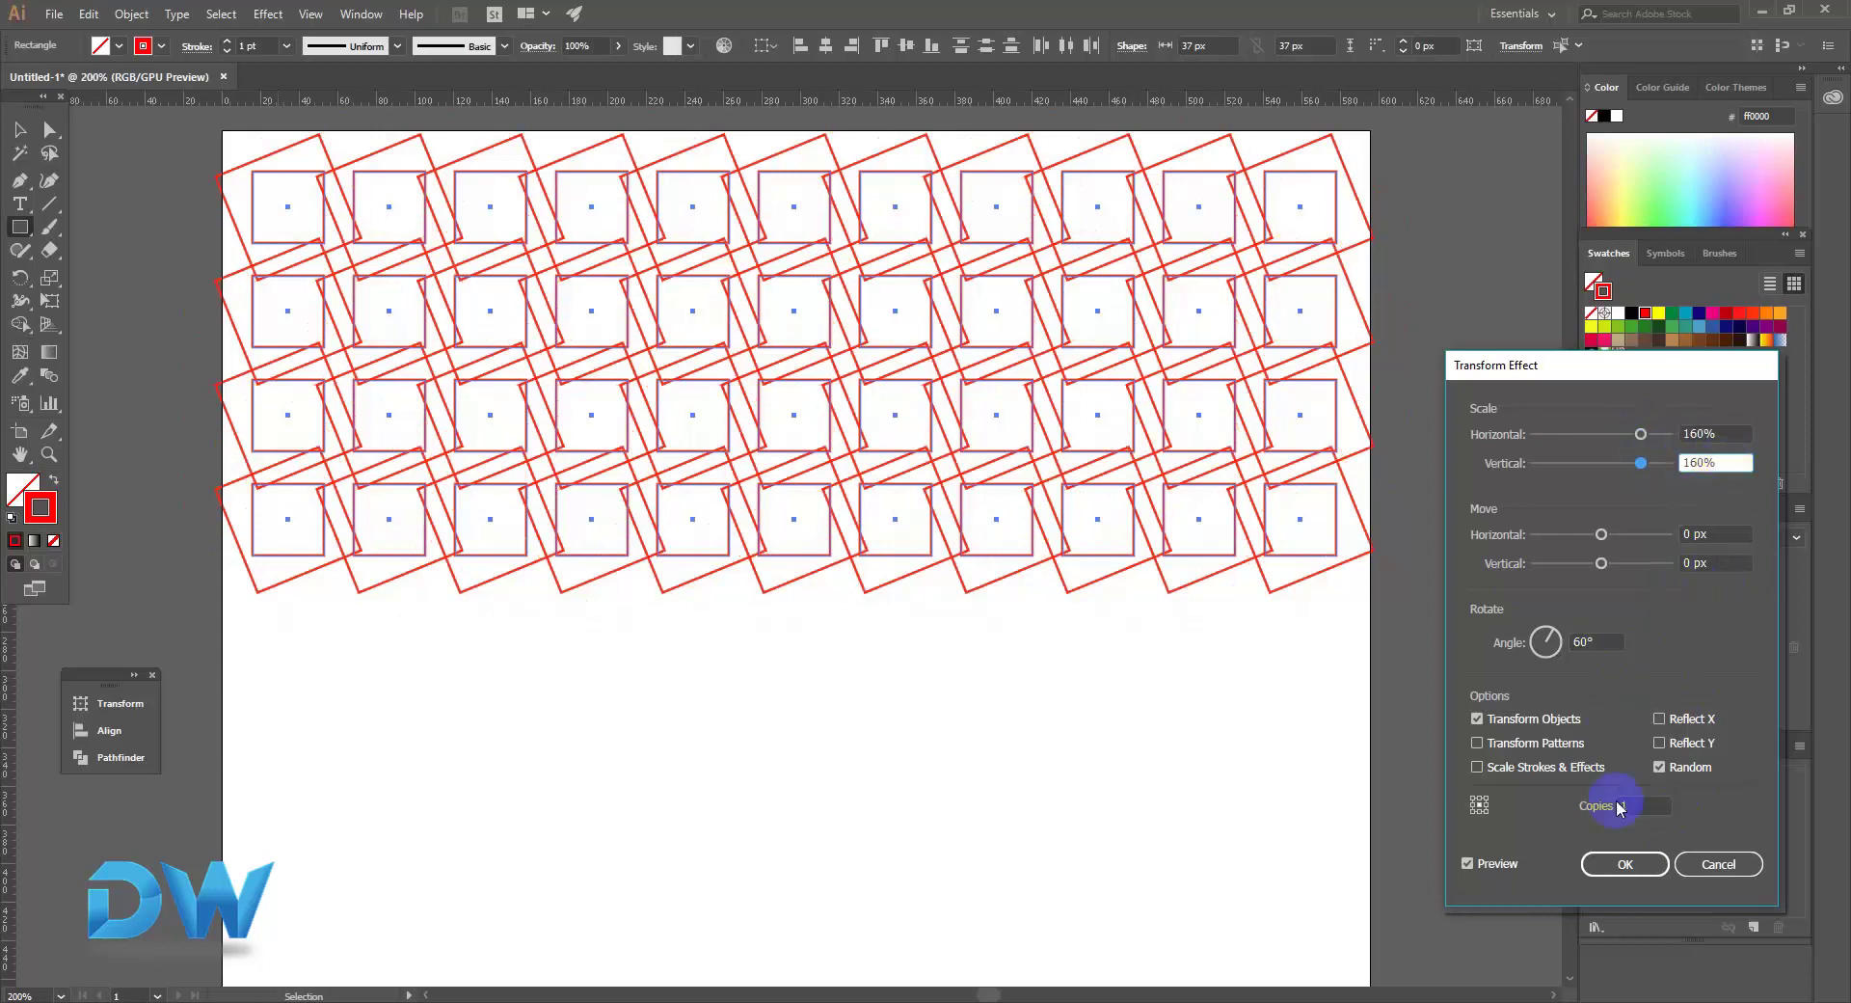
left_click(1548, 640)
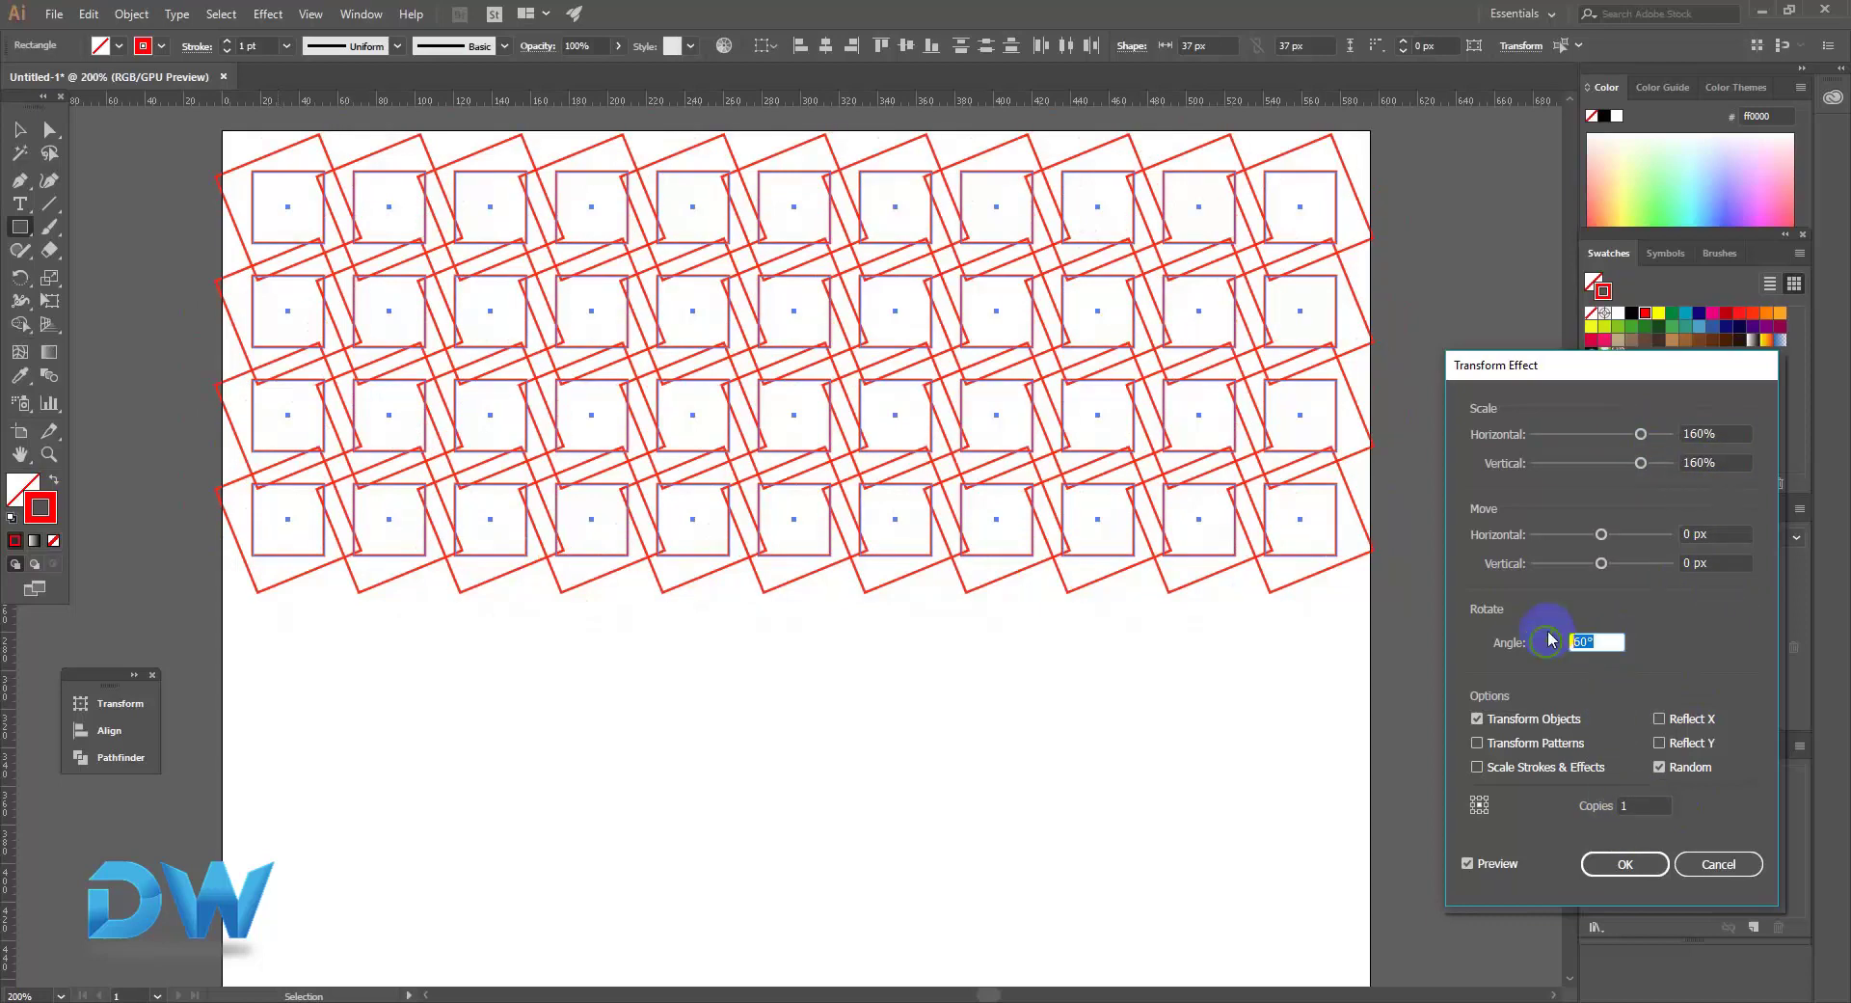
left_click_drag(1549, 641, 1550, 640)
left_click(1625, 873)
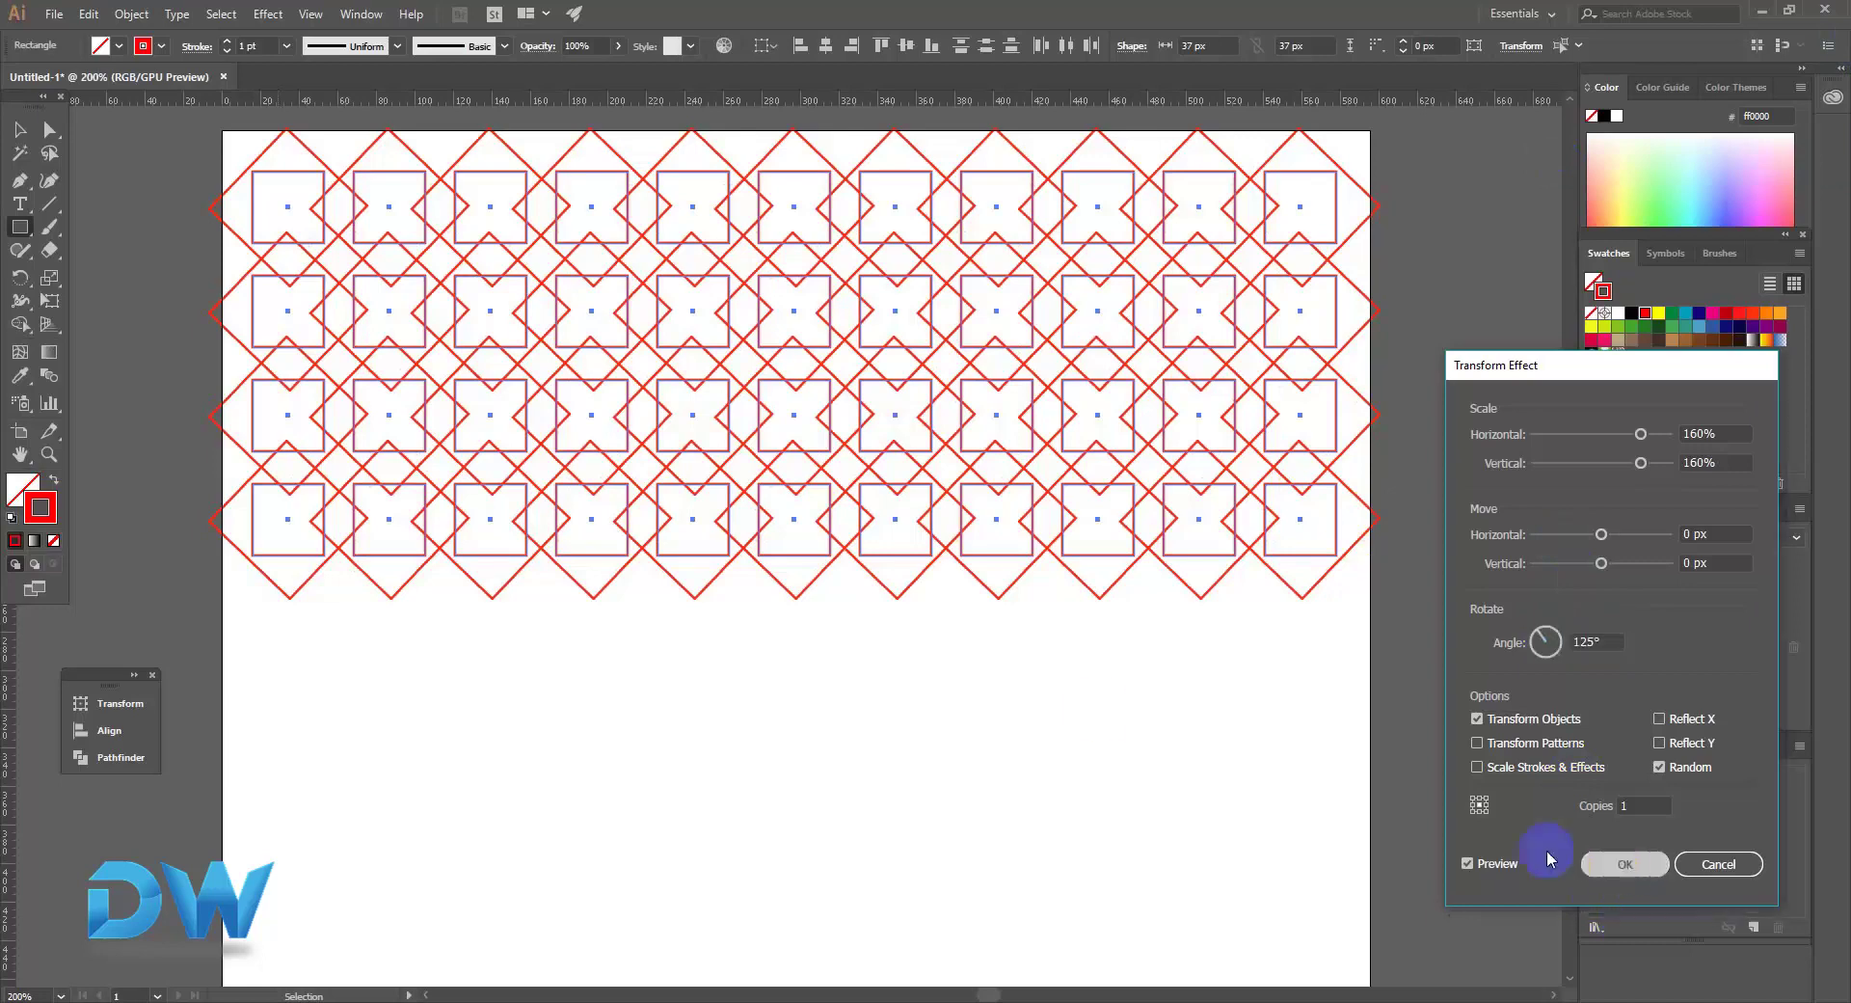
Select the whole square pattern, swap fill and stroke for solid red squares, and add a white stroke.
key("v")
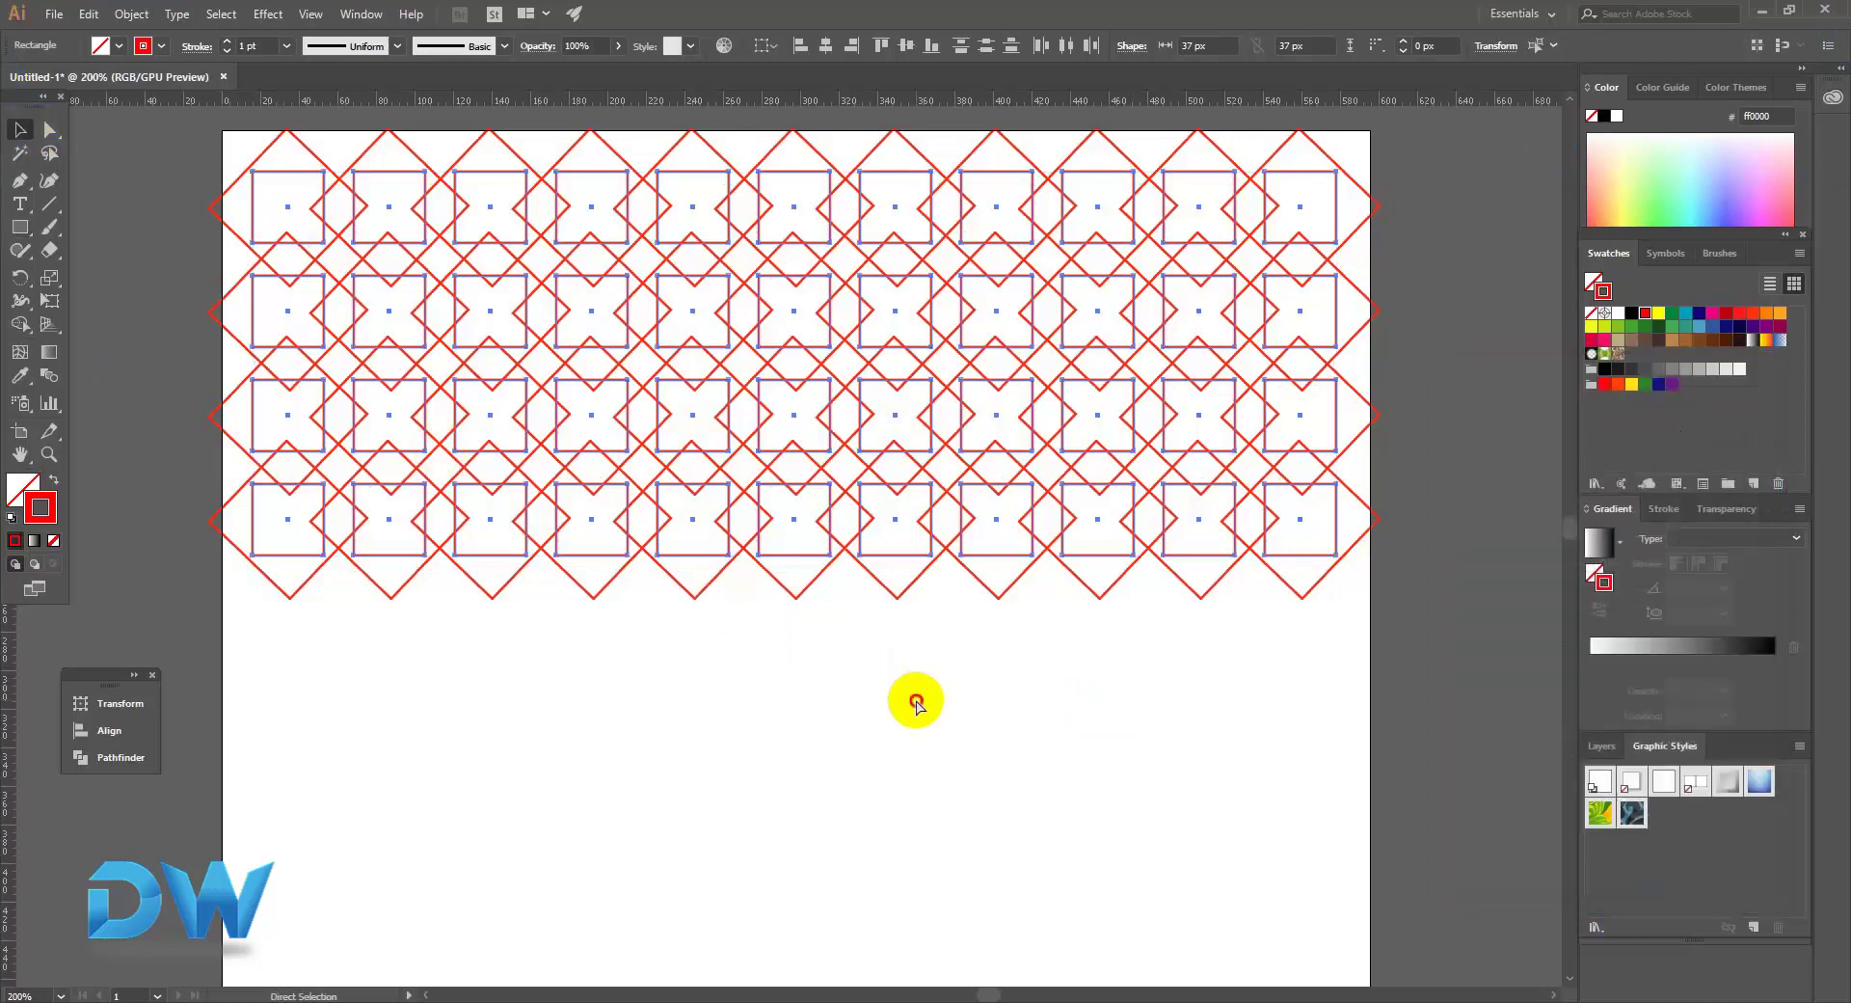
left_click(911, 698)
left_click_drag(809, 681, 823, 756)
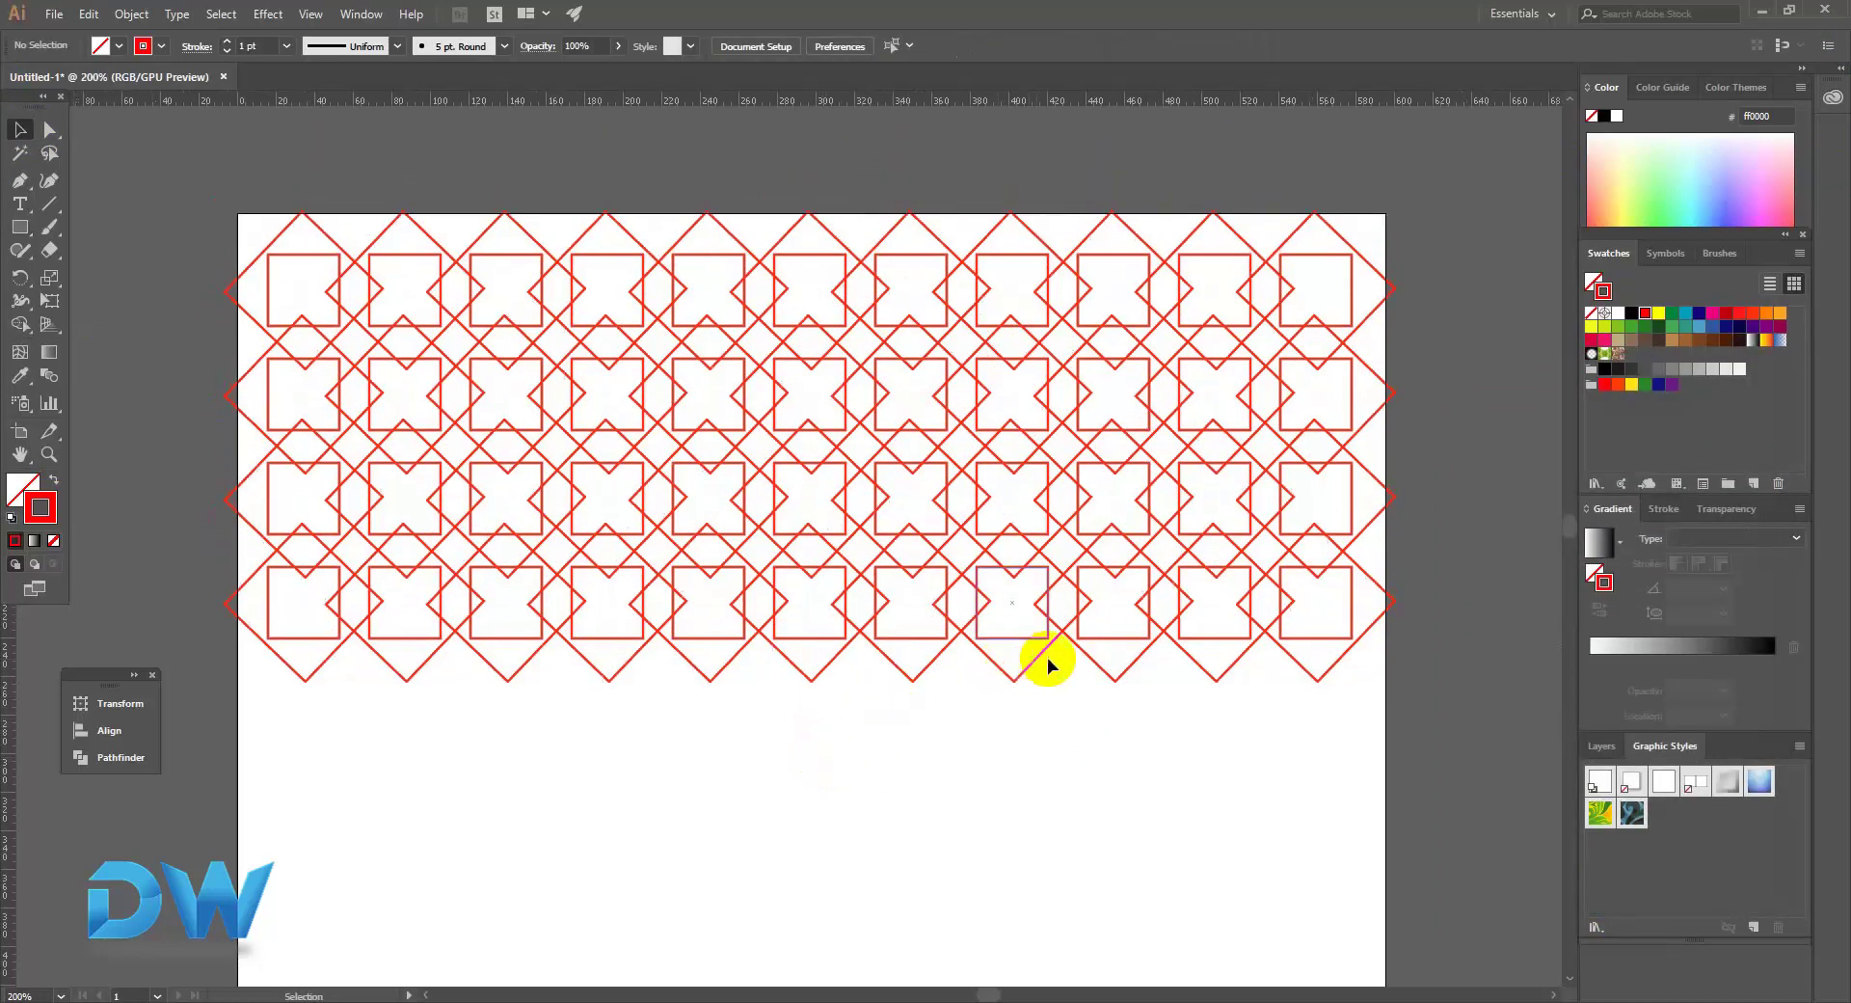
left_click_drag(174, 211, 1368, 715)
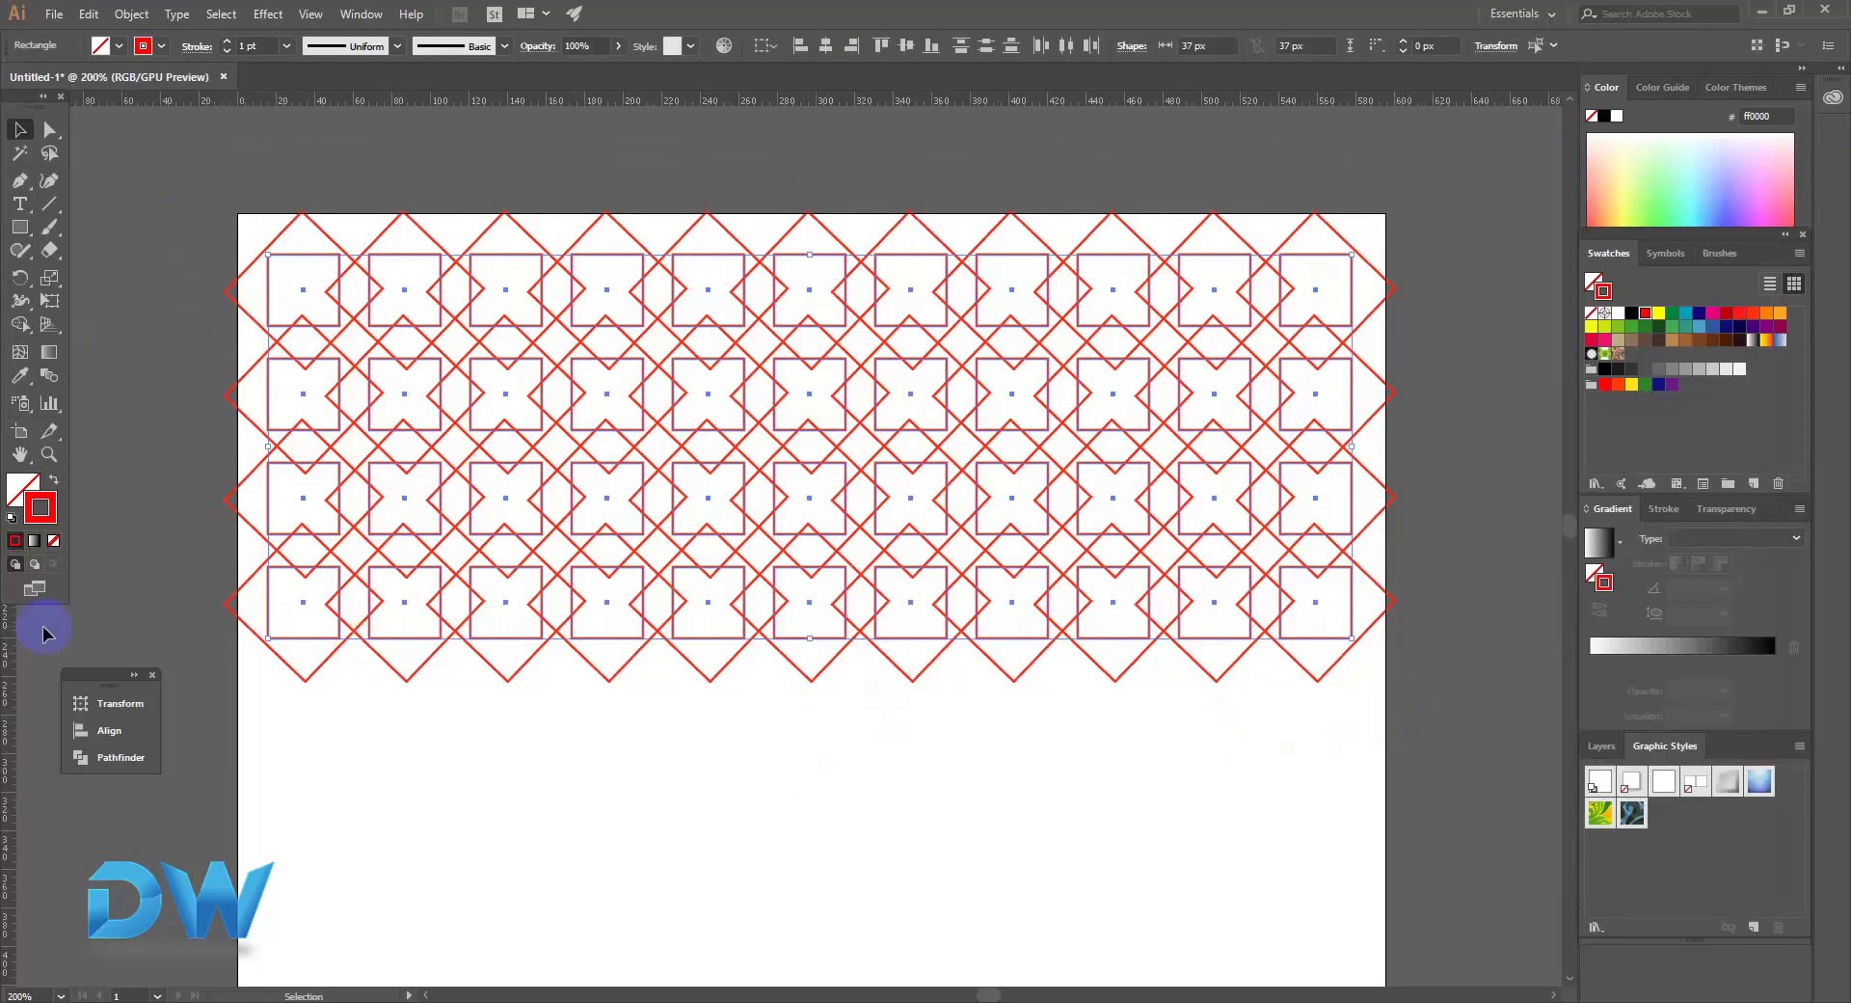
left_click(54, 482)
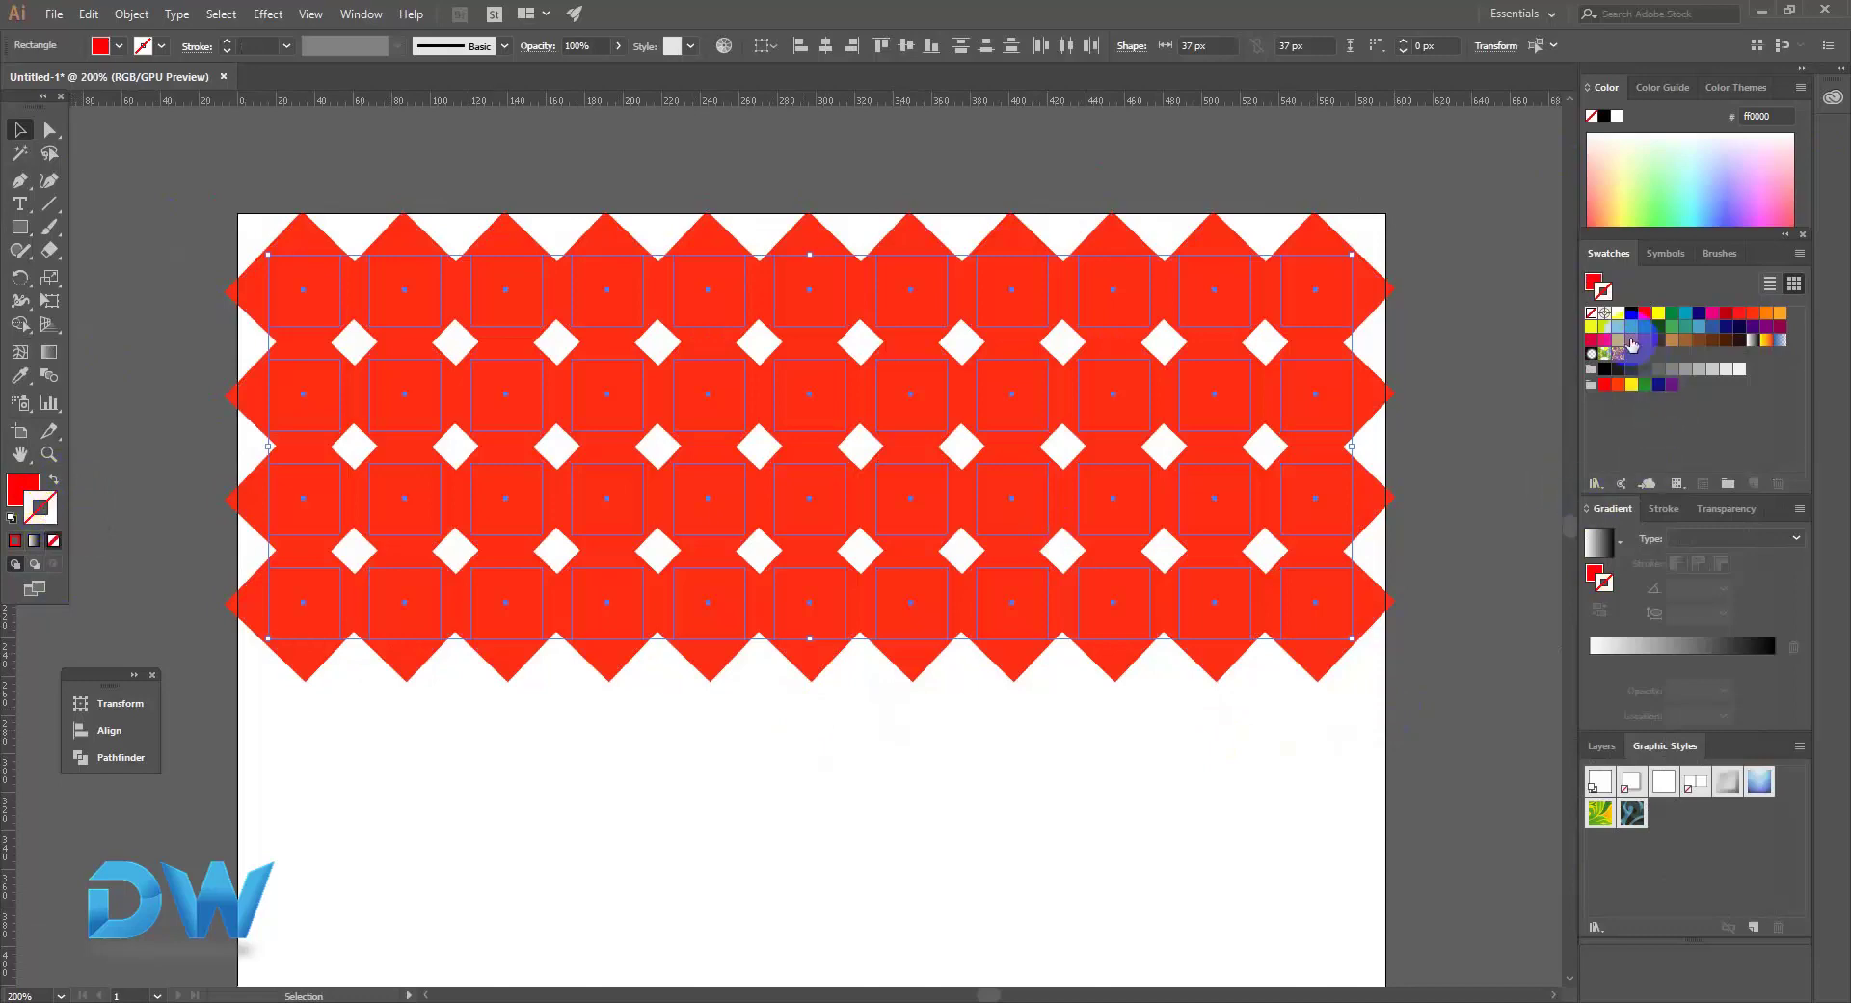
left_click_drag(1618, 313, 1296, 342)
left_click(1394, 413)
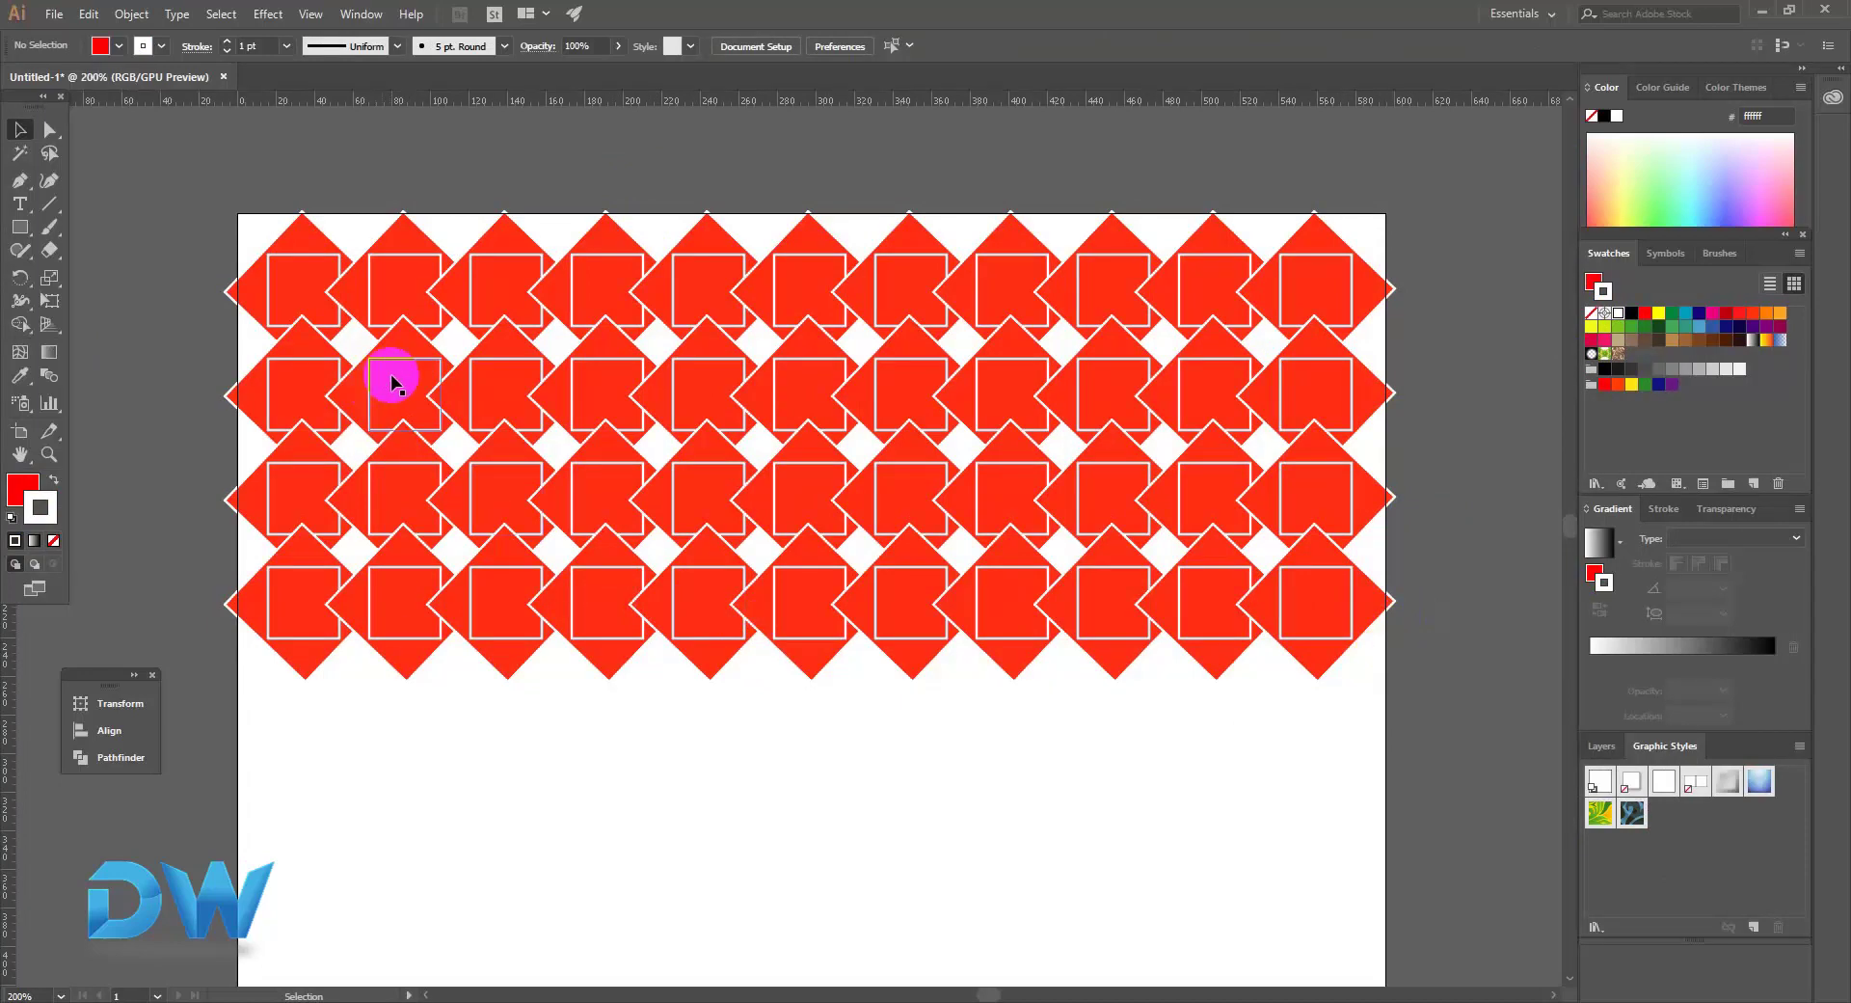
Make the top-left tile yellow with a red outline.
left_click_drag(230, 189, 984, 661)
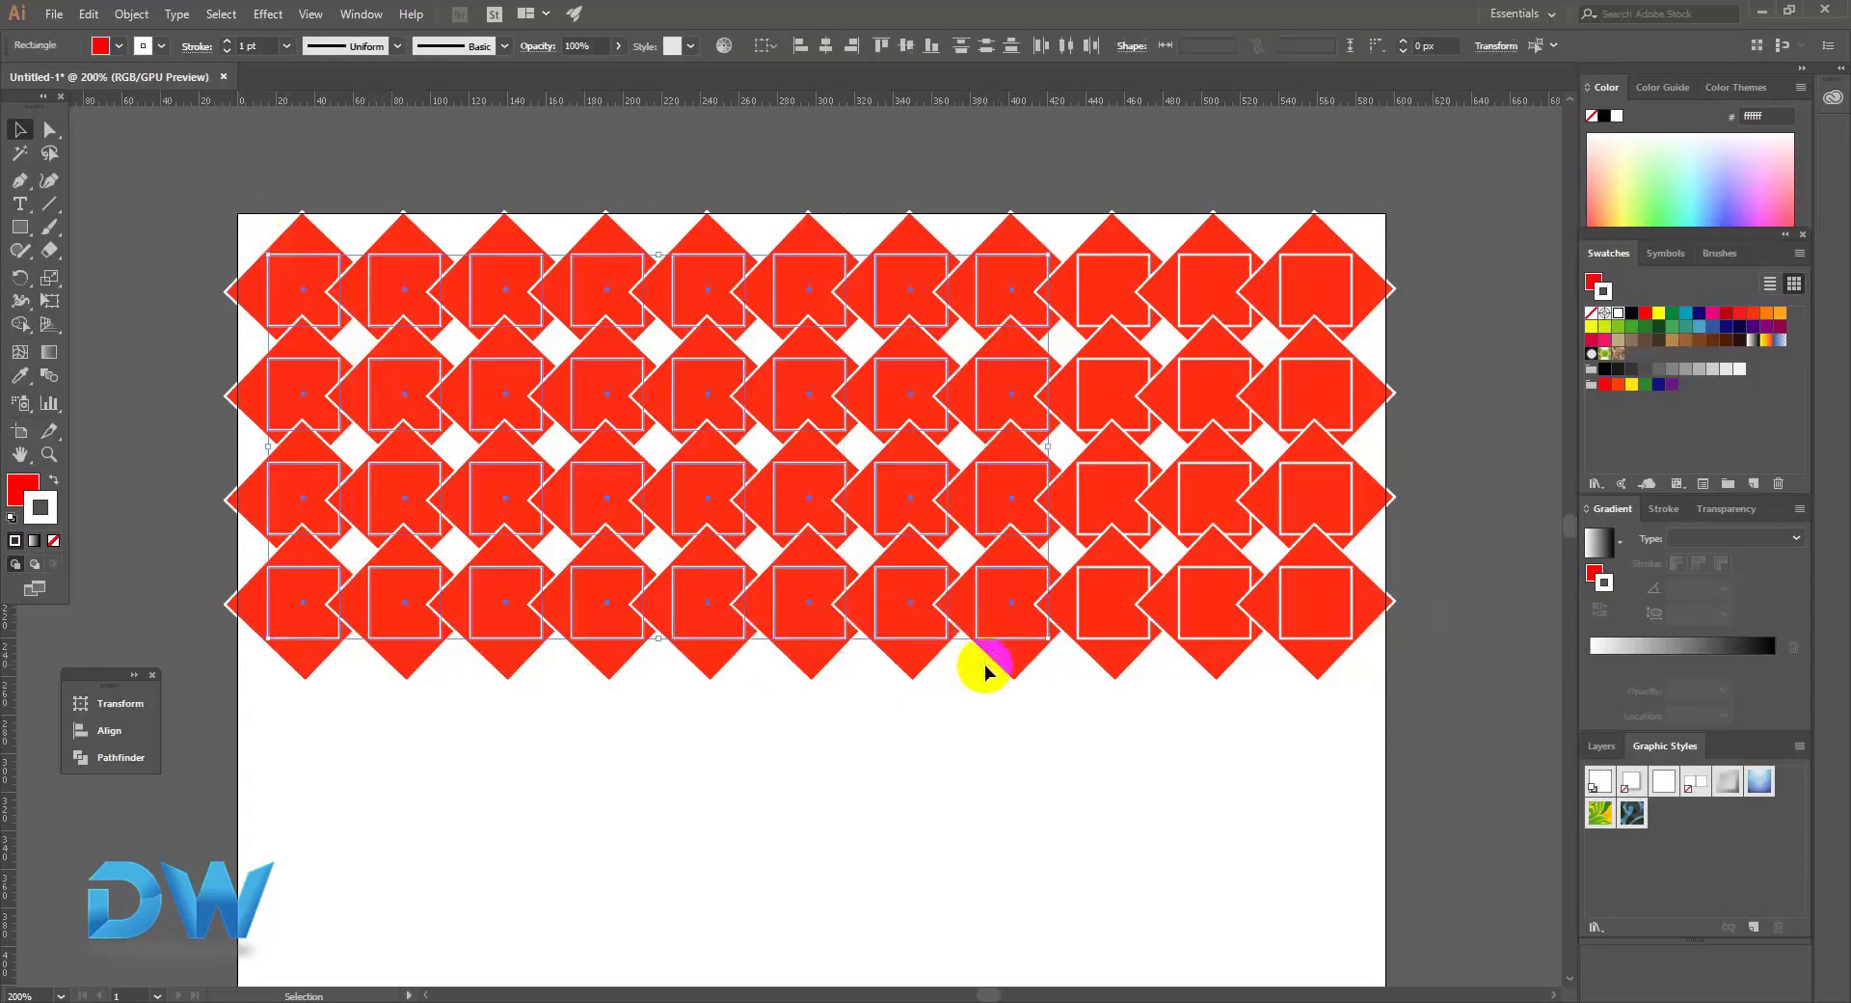
left_click(302, 282)
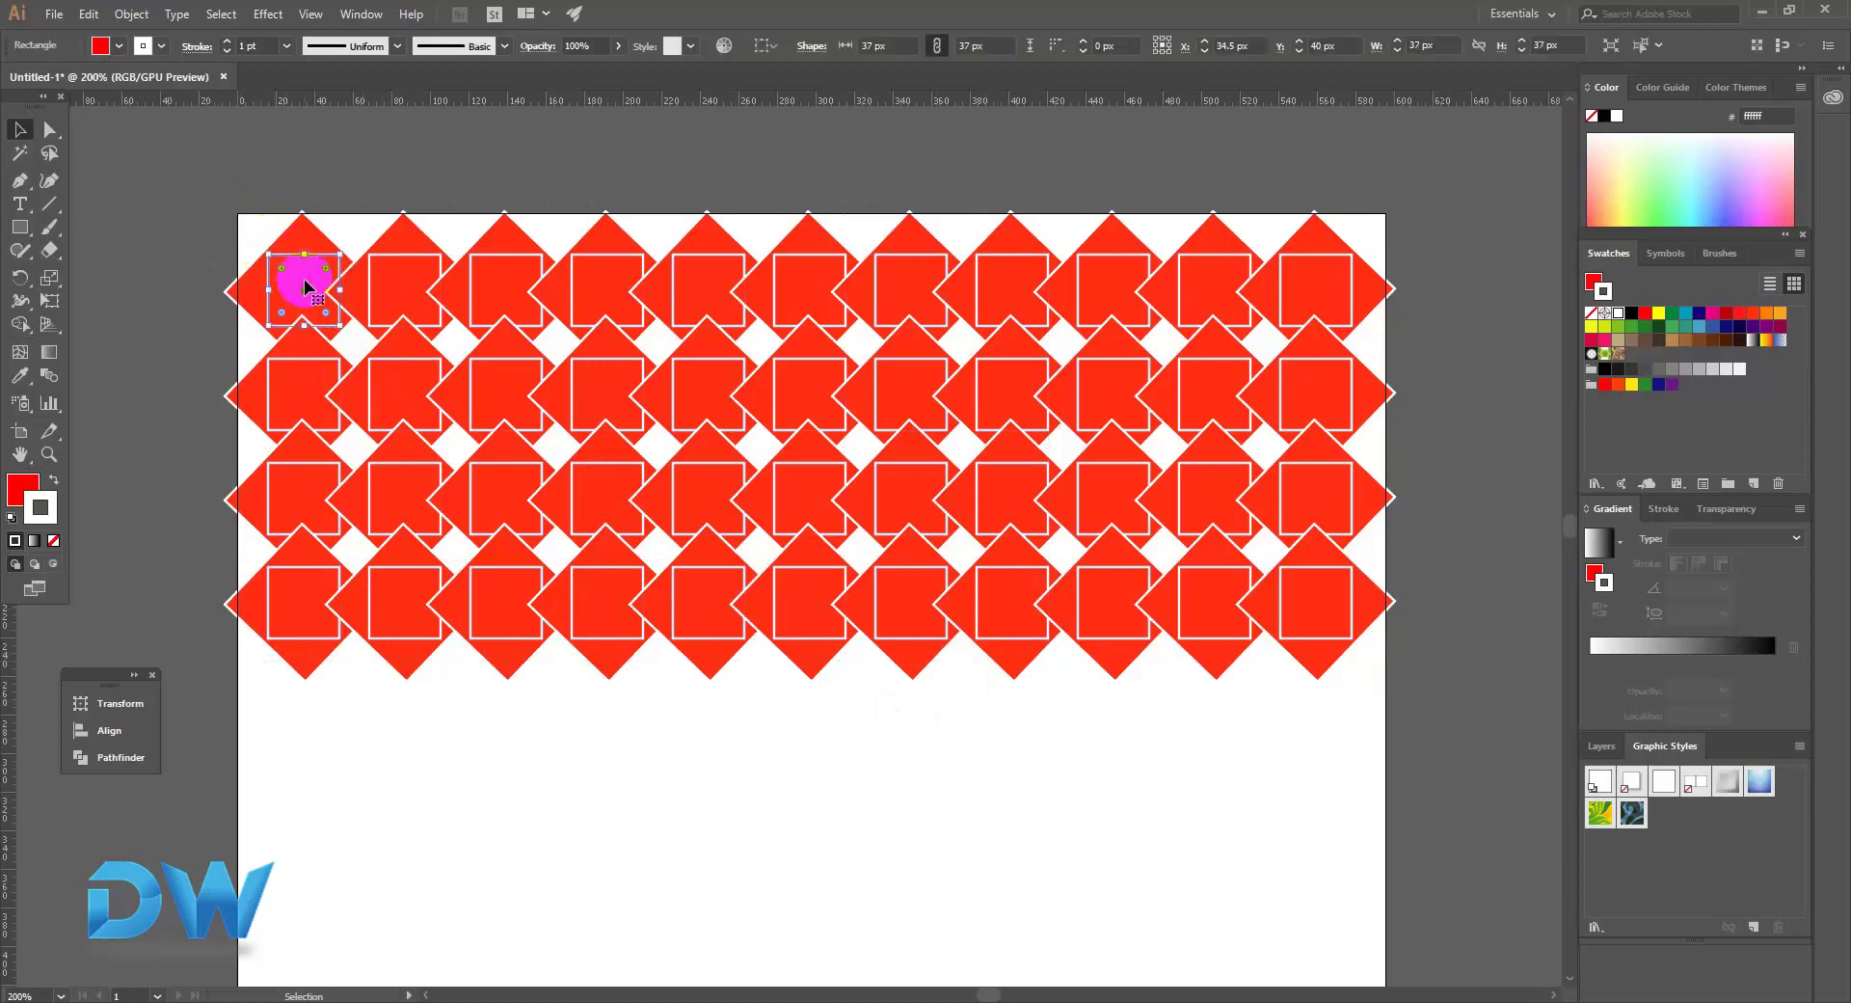
left_click(1658, 316)
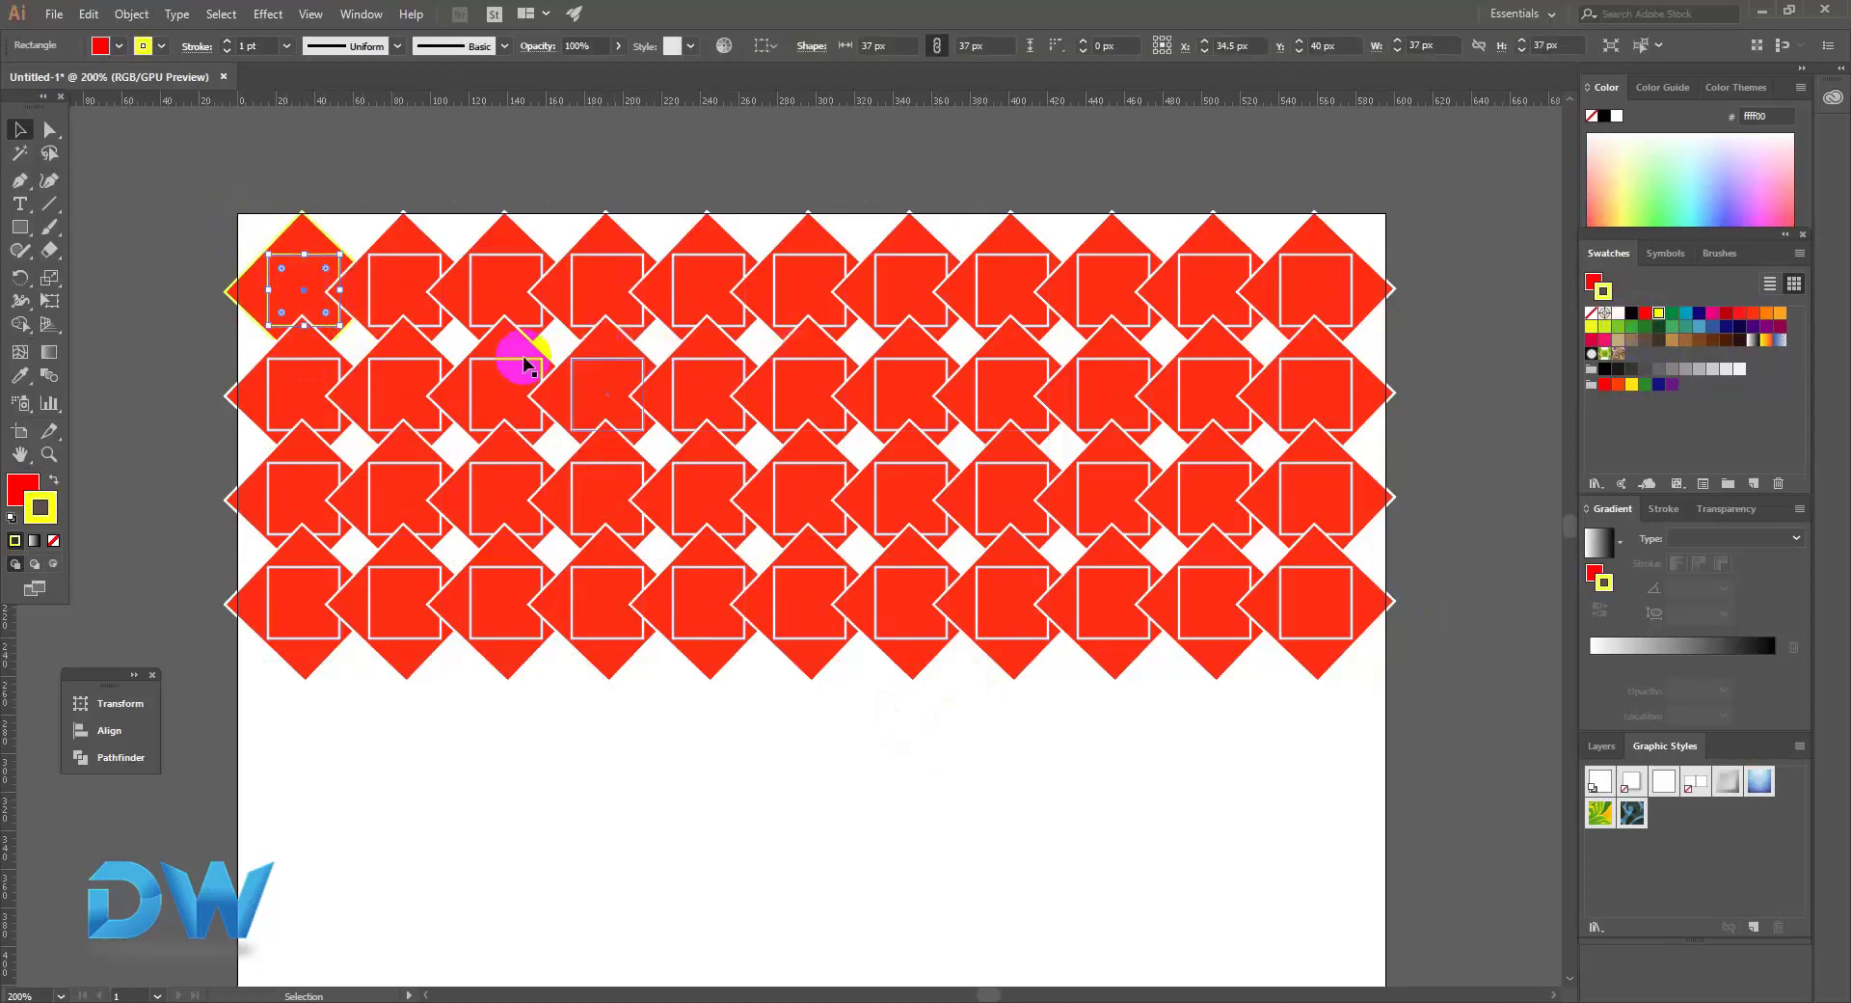
left_click(53, 481)
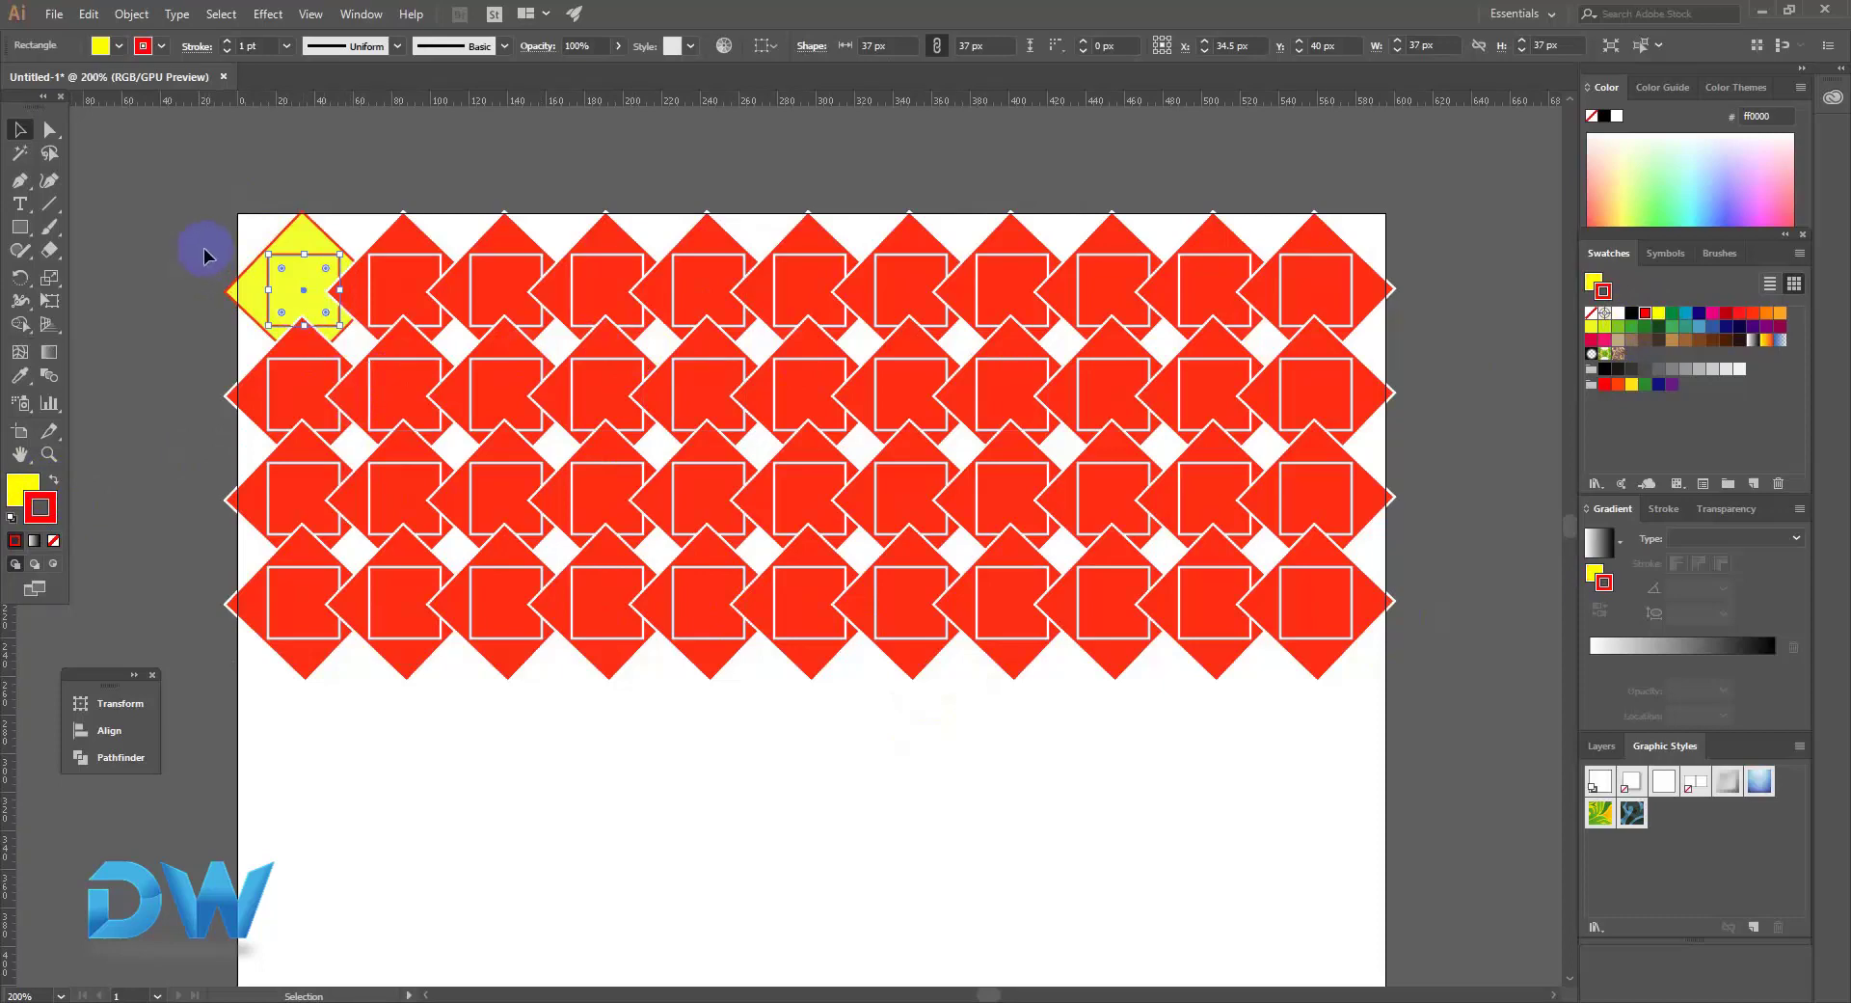
Fill the second top-row tile orange, then select the entire pattern.
left_click(393, 281)
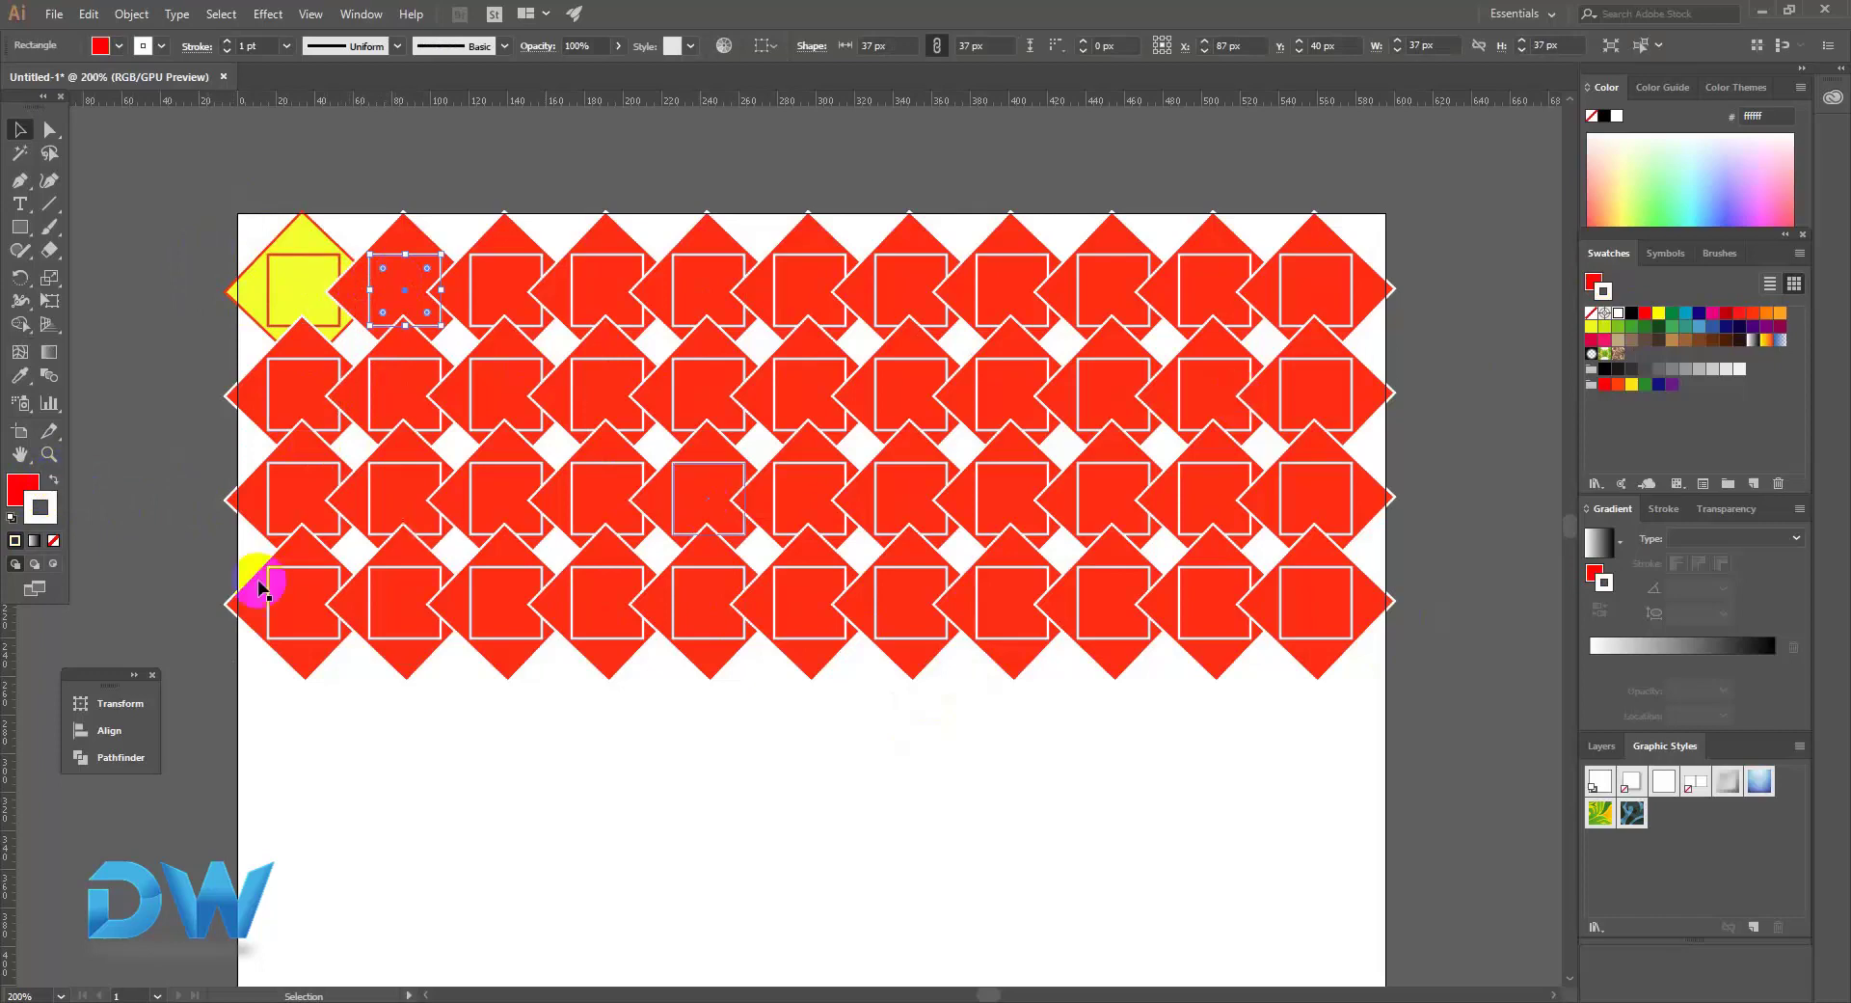
left_click(27, 491)
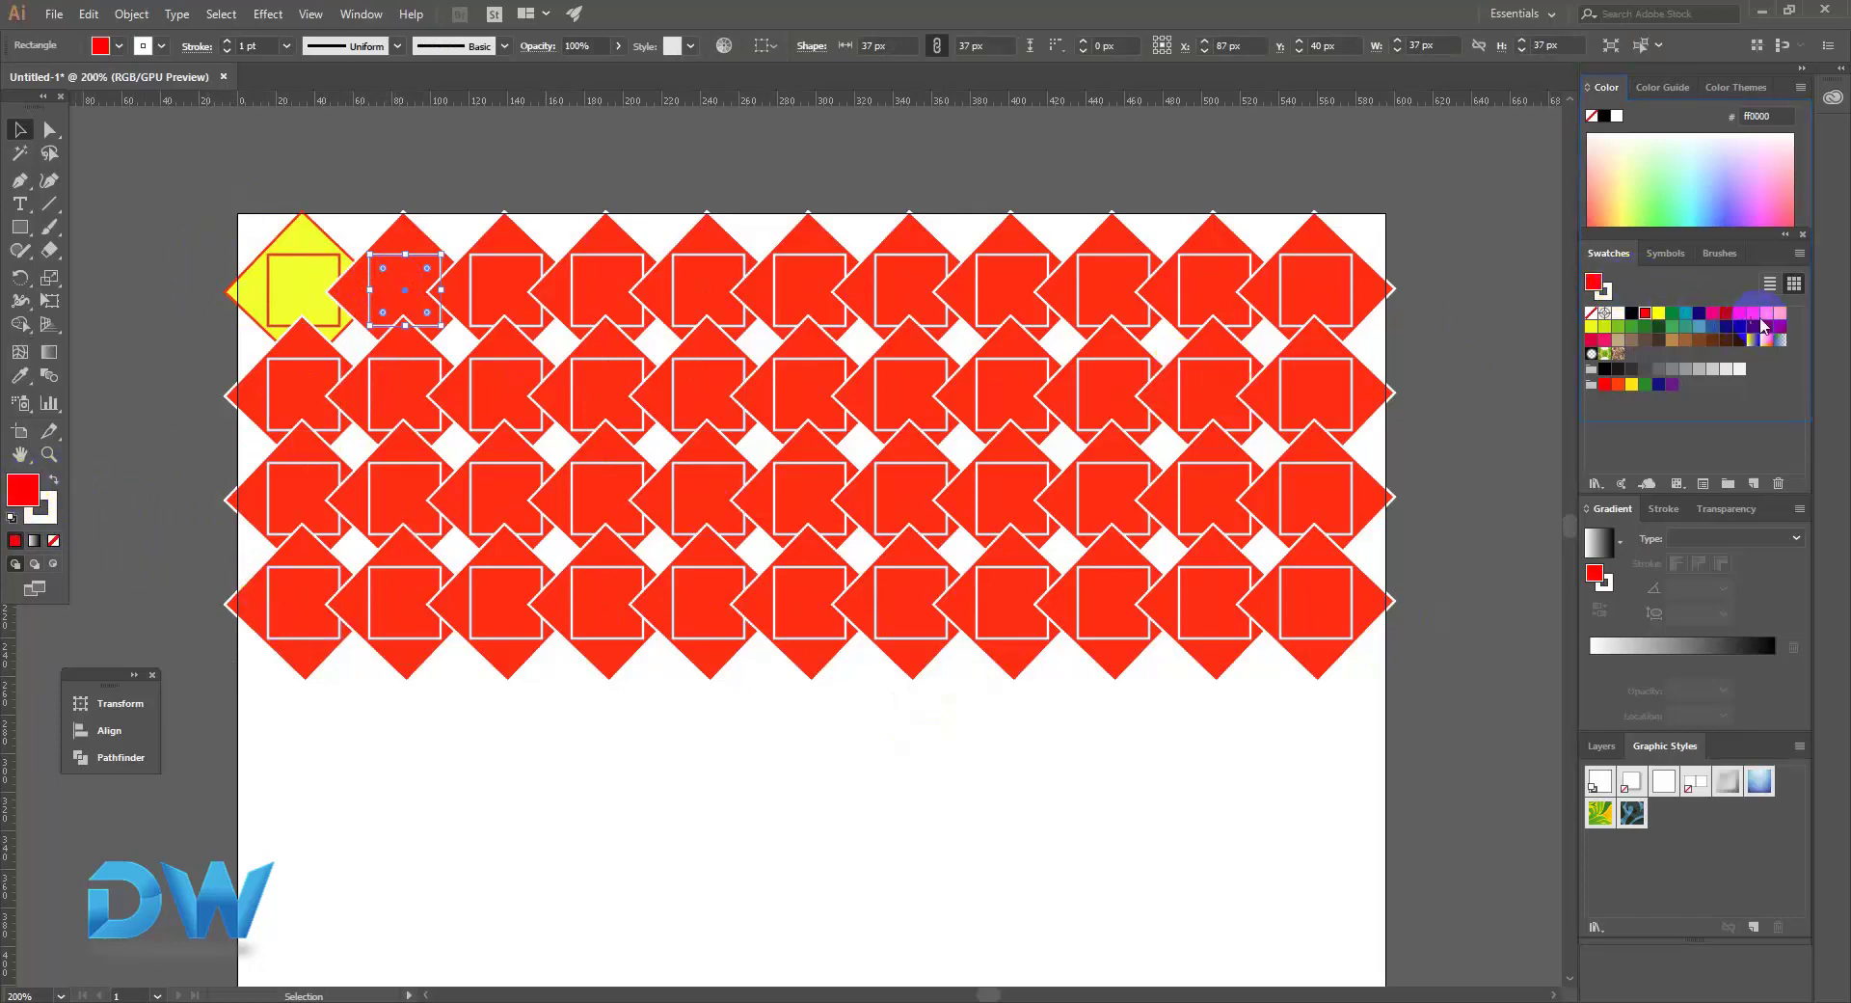
left_click(1767, 315)
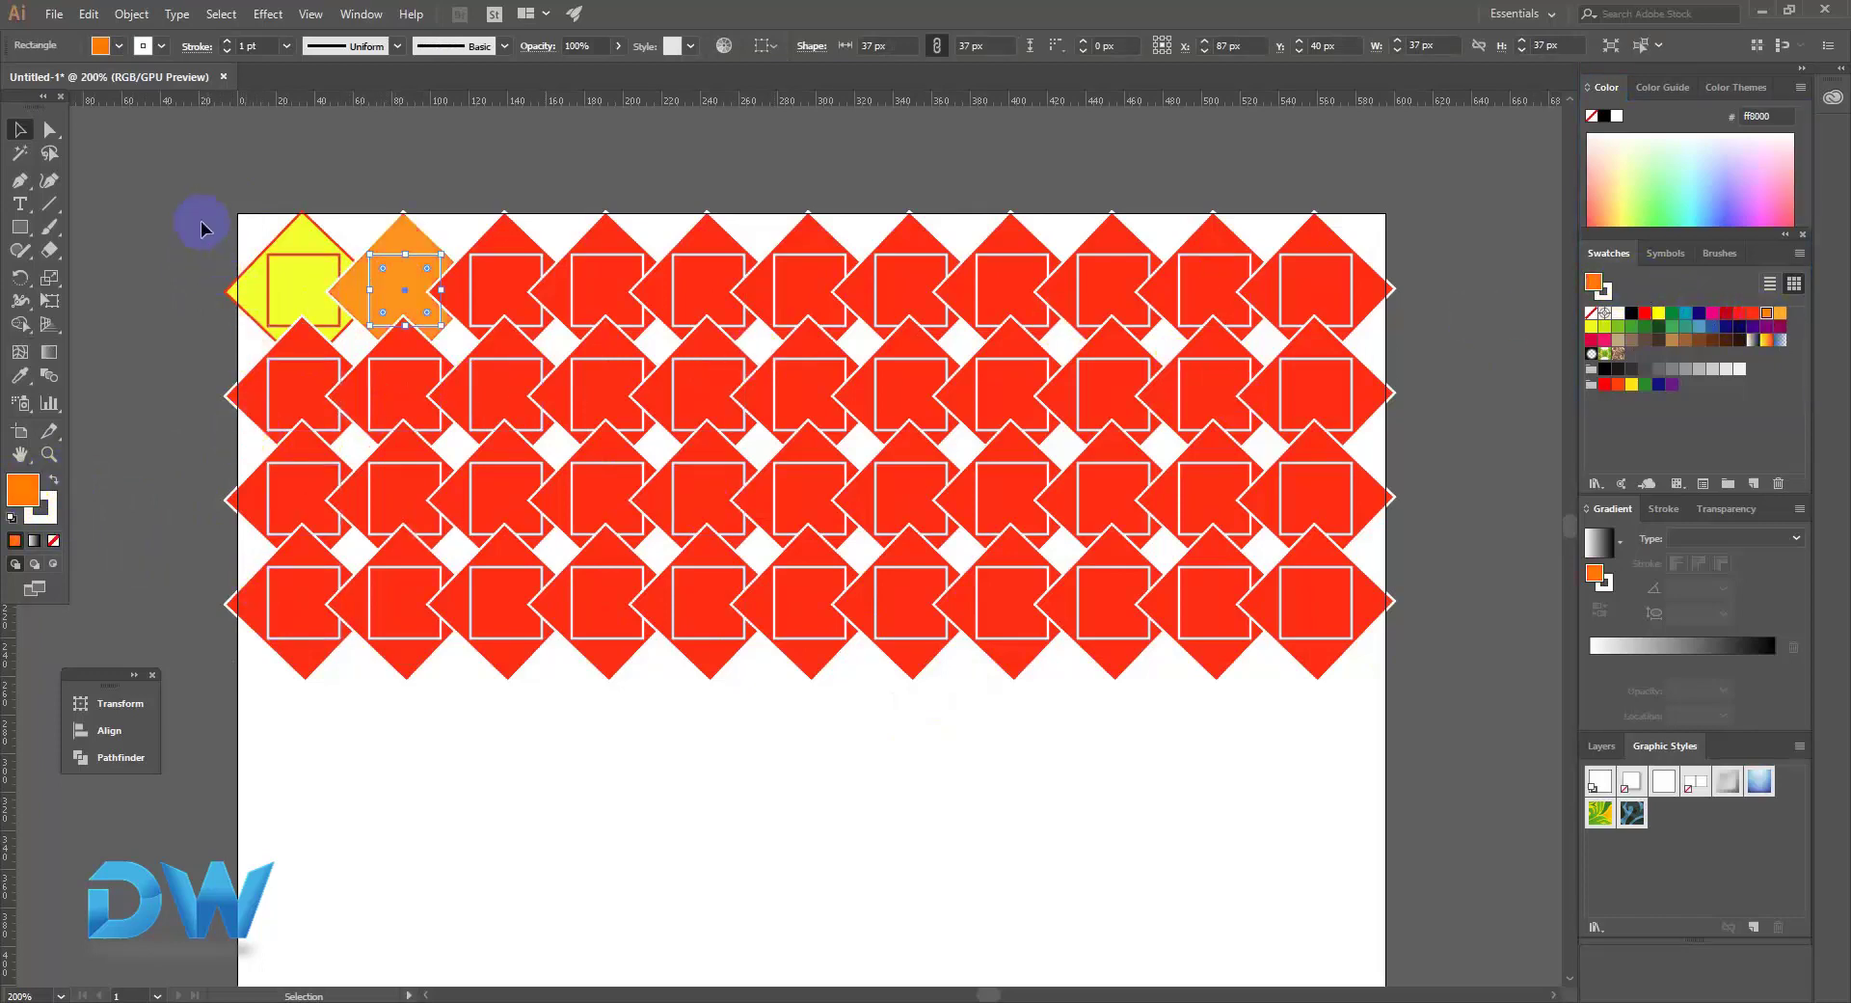
mouse_move(190, 232)
left_mouse_down()
mouse_move(748, 603)
mouse_move(1400, 767)
left_mouse_up()
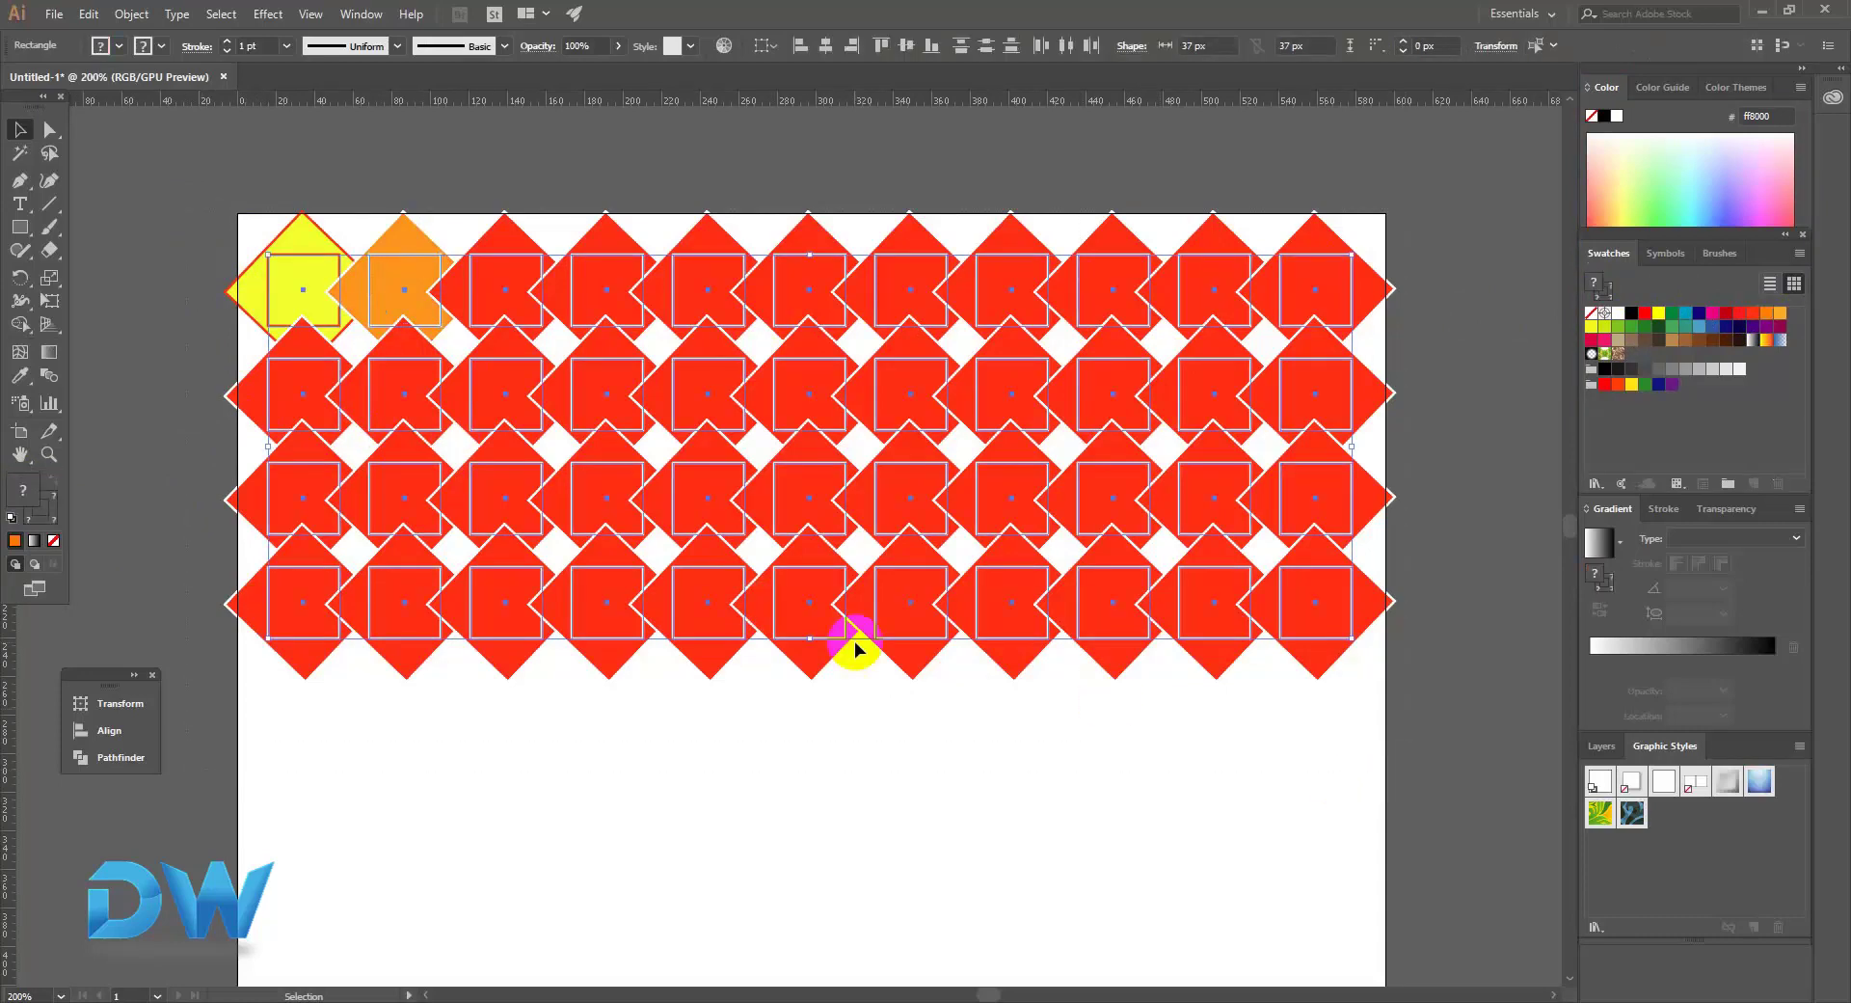
left_click(132, 13)
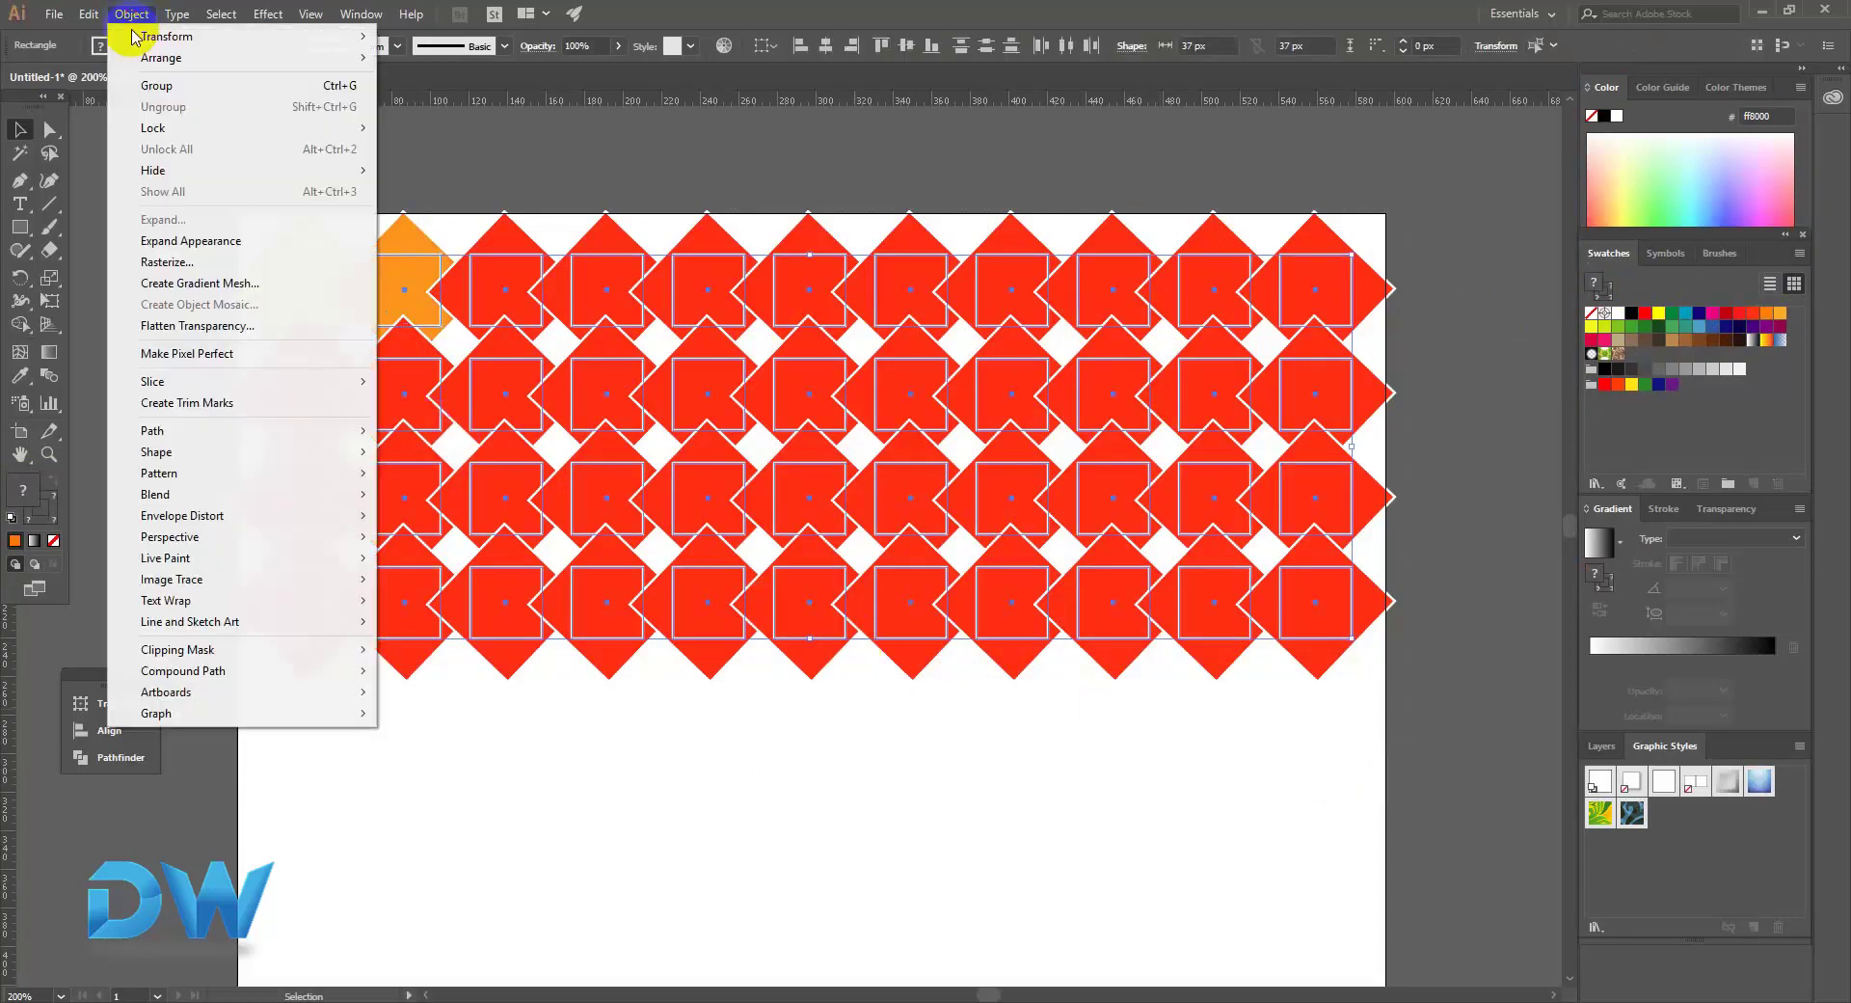
Expand the pattern's appearance and ungroup the resulting shapes.
left_click(194, 243)
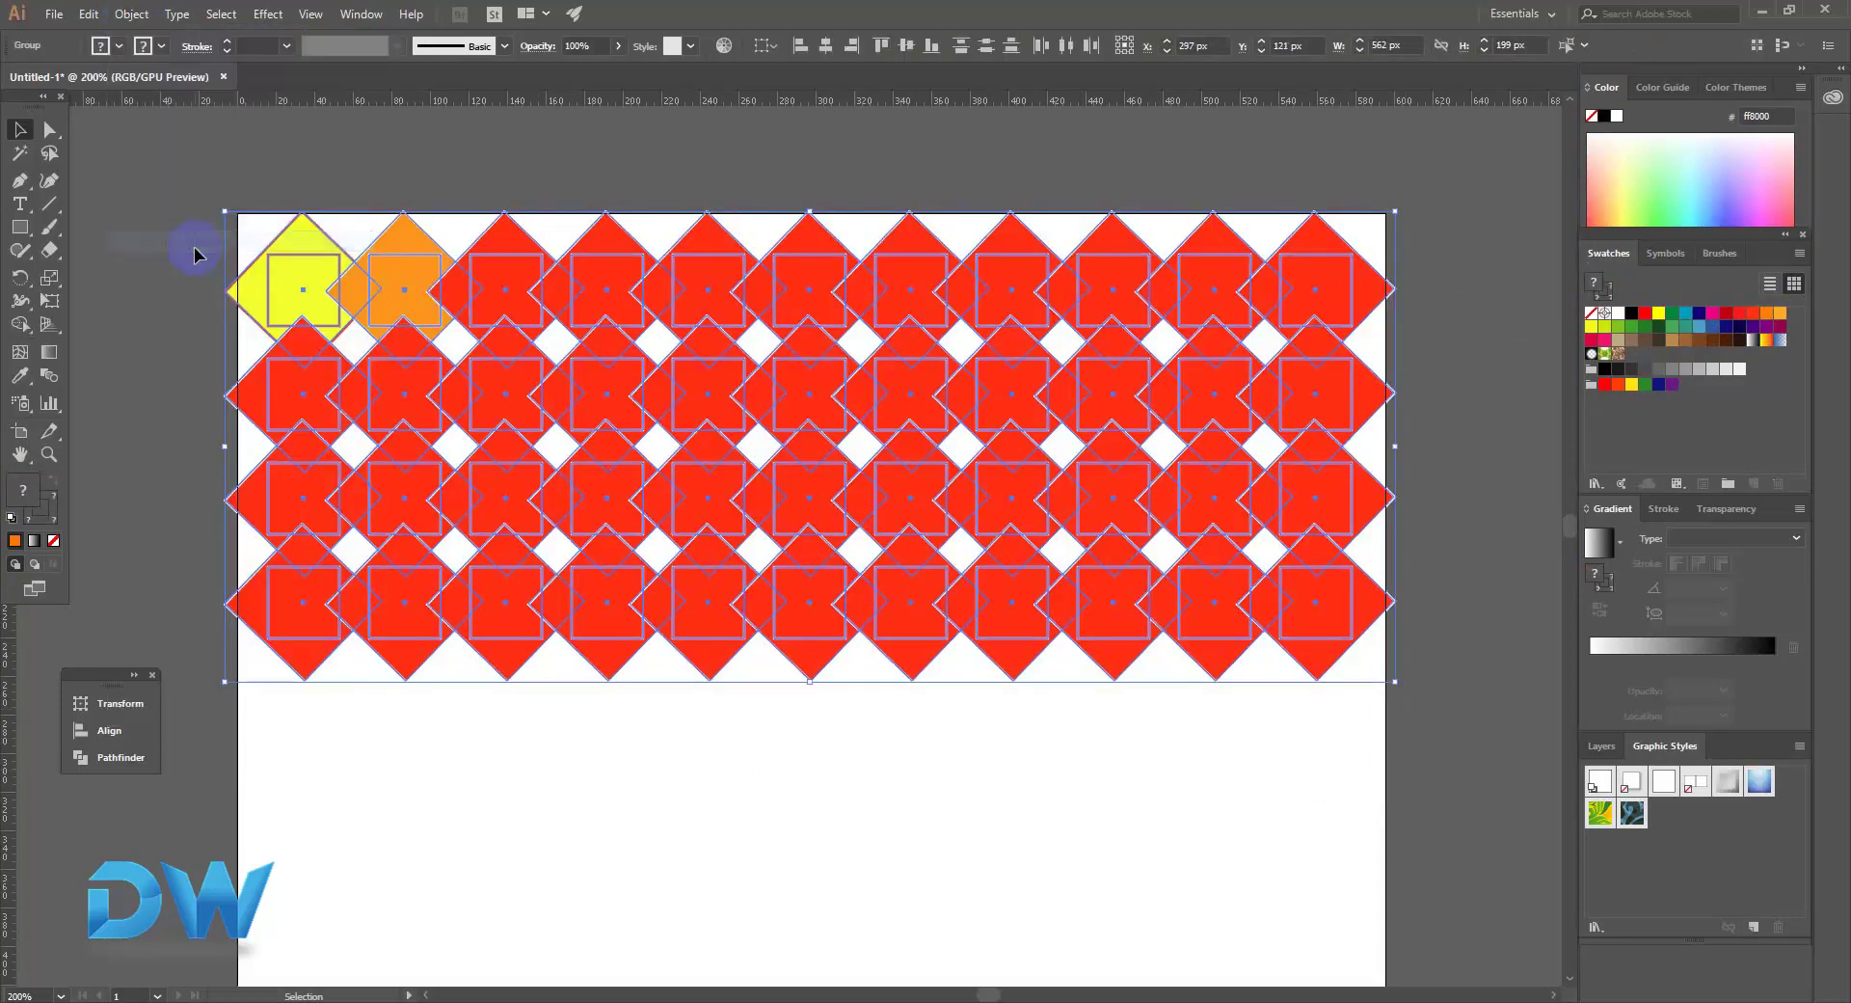
left_click(400, 203)
left_click(404, 289)
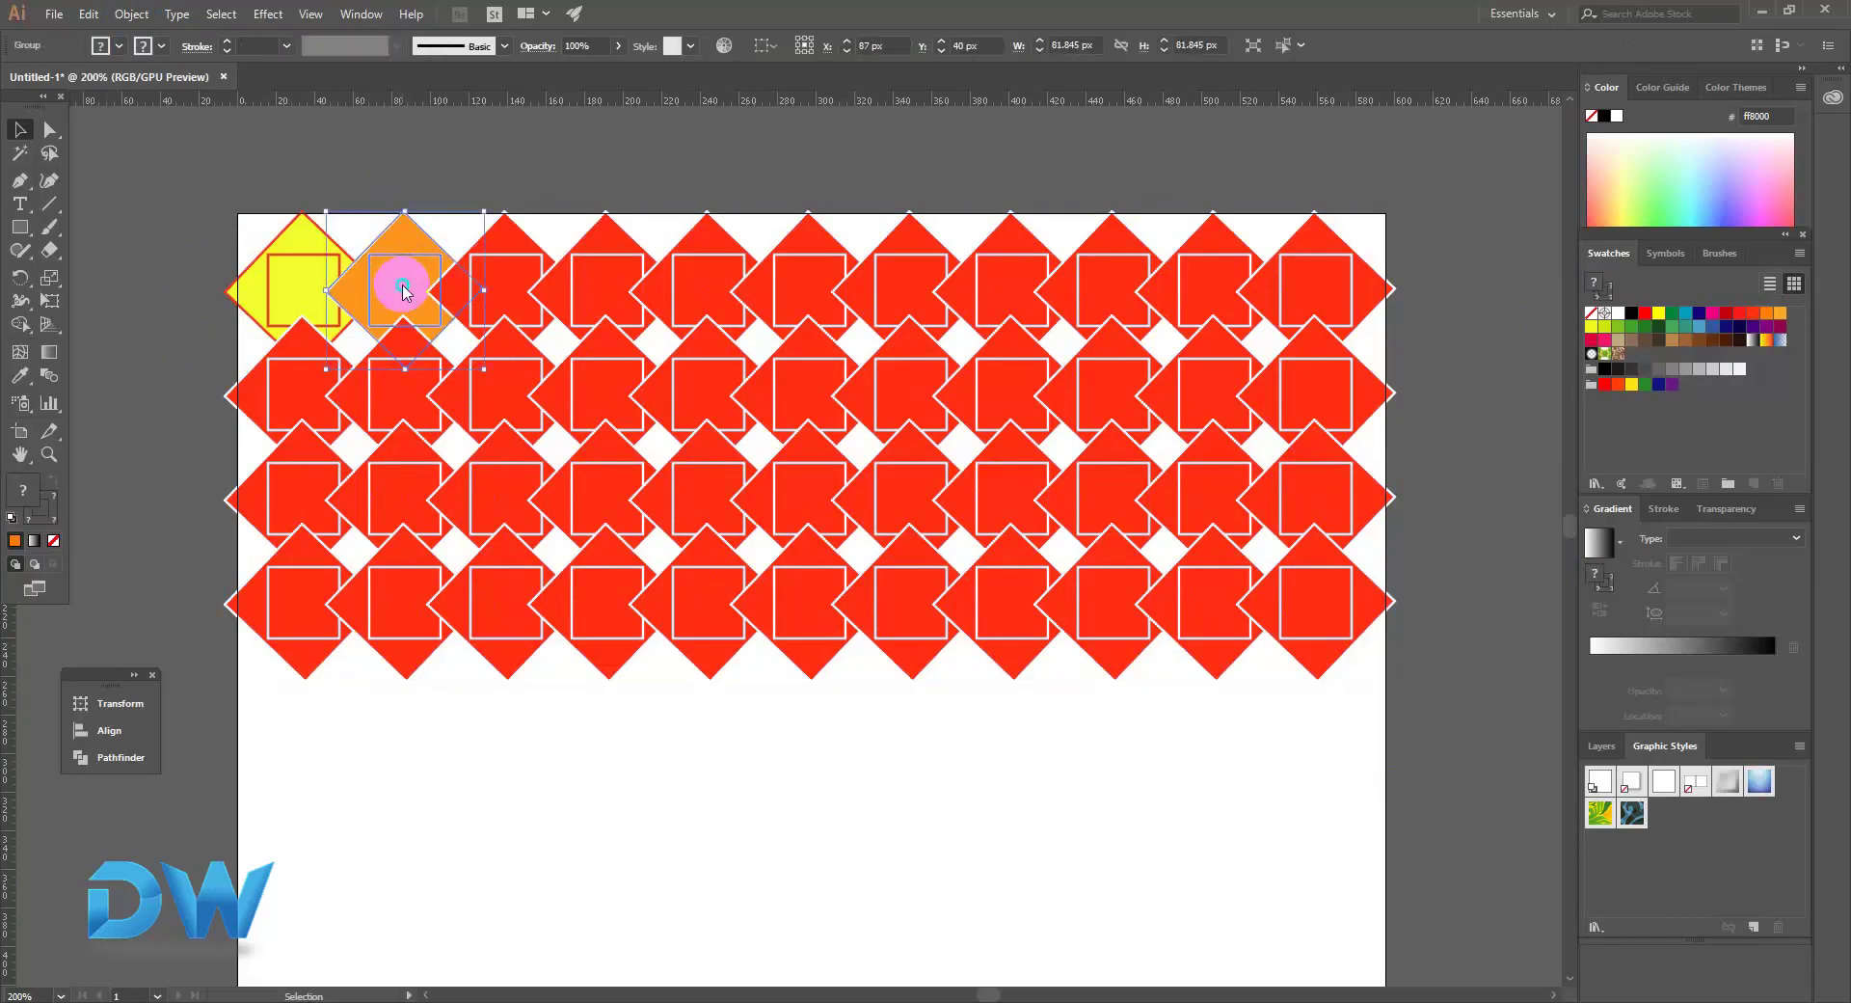
right_click(404, 288)
left_click(1055, 691)
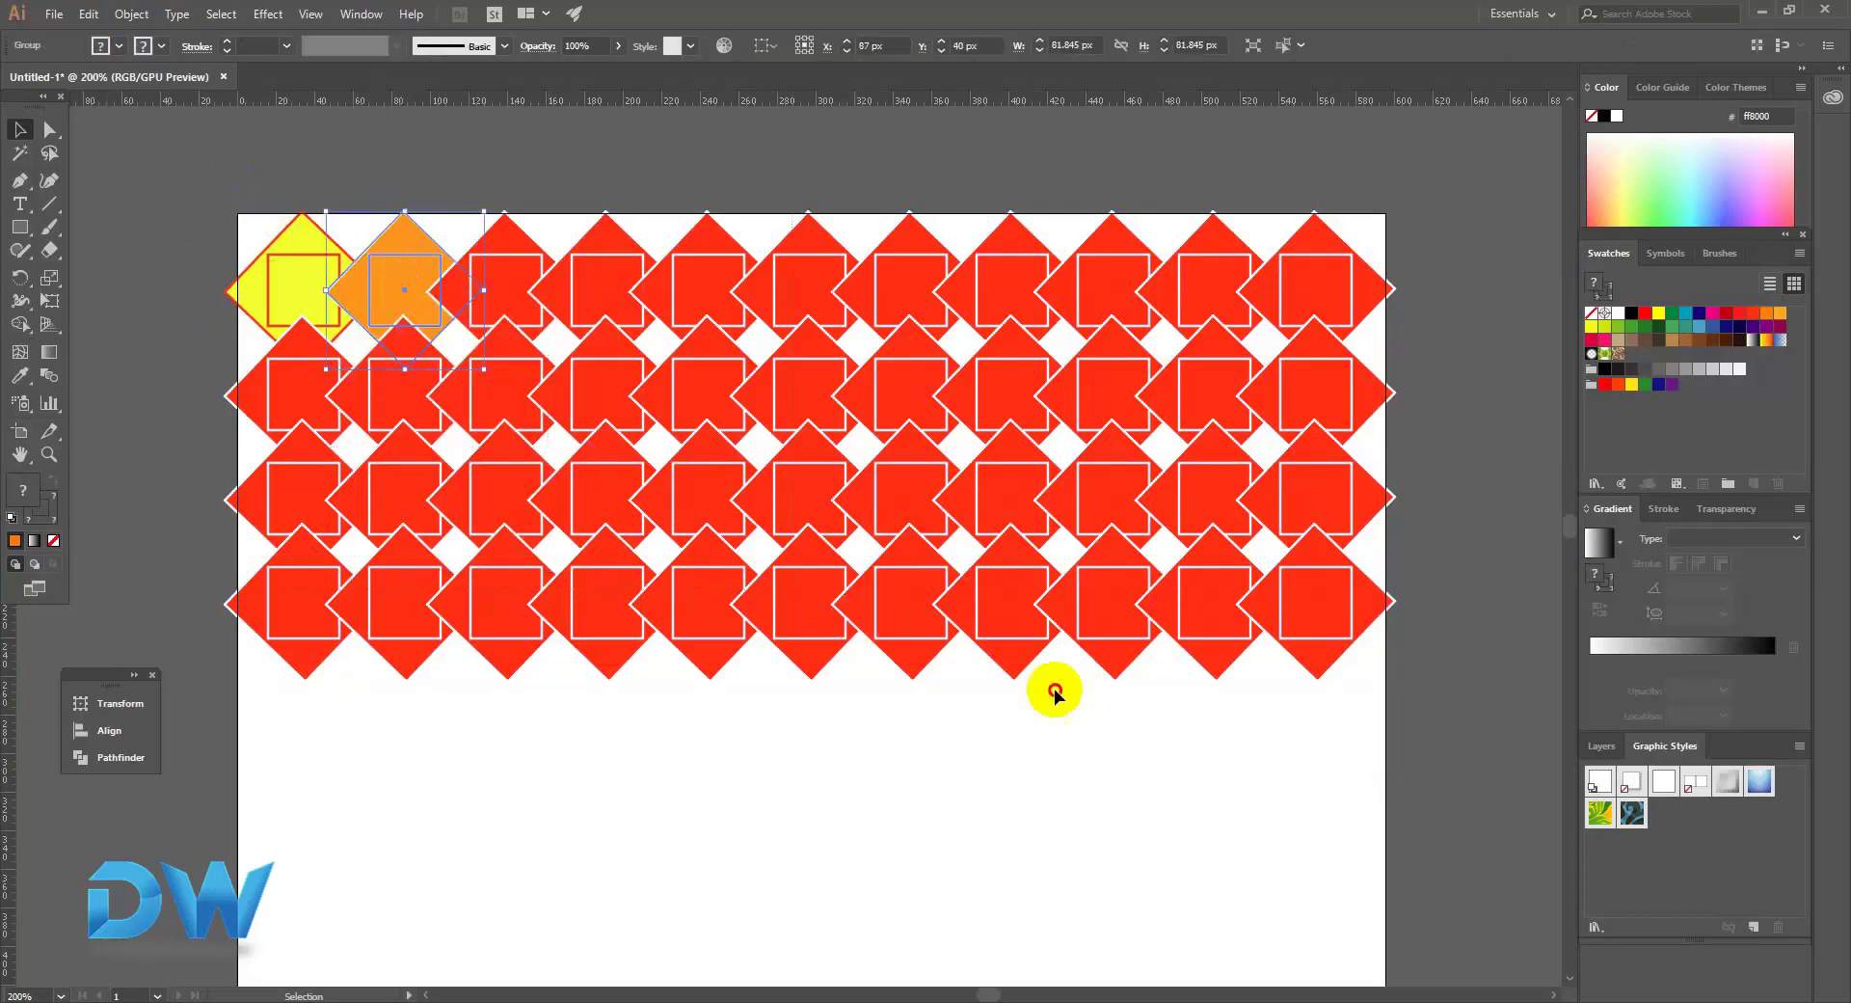
left_click_drag(1414, 731, 226, 197)
right_click(594, 342)
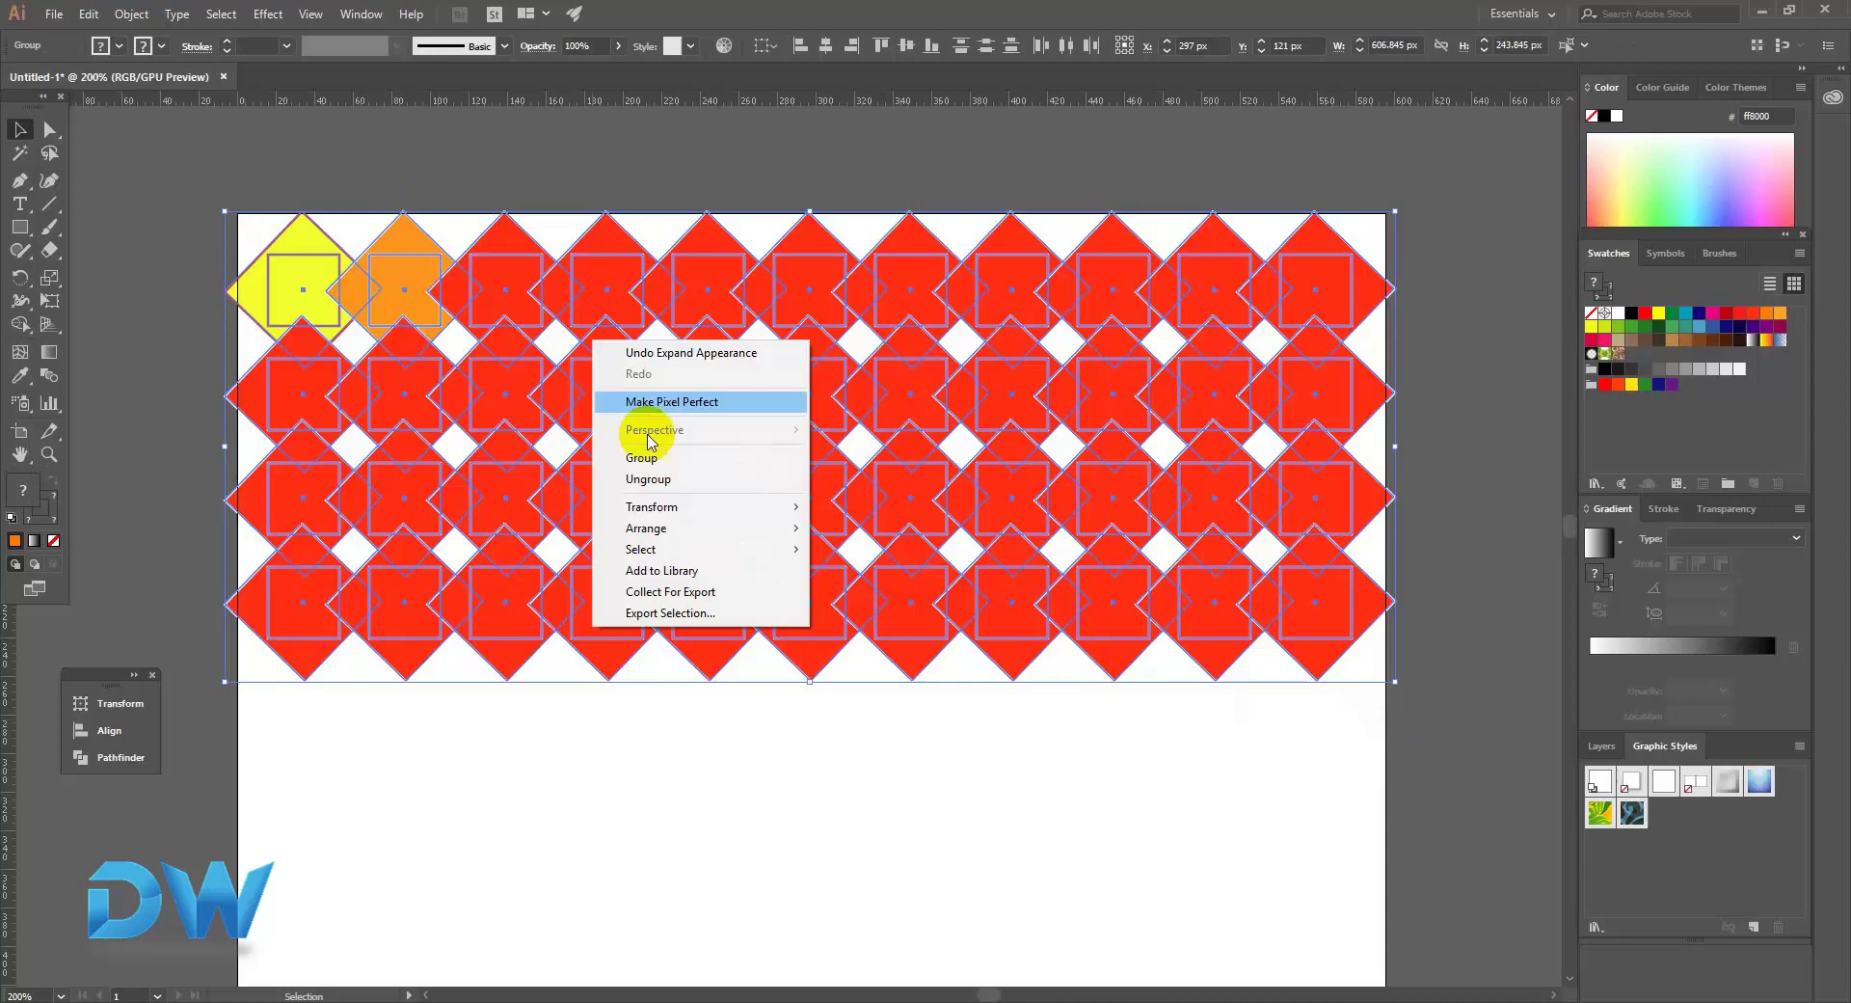
left_click(669, 479)
Recolour tiles: one inner square dark green, the third diamond dark purple, the fourth inner square green.
left_click(404, 288)
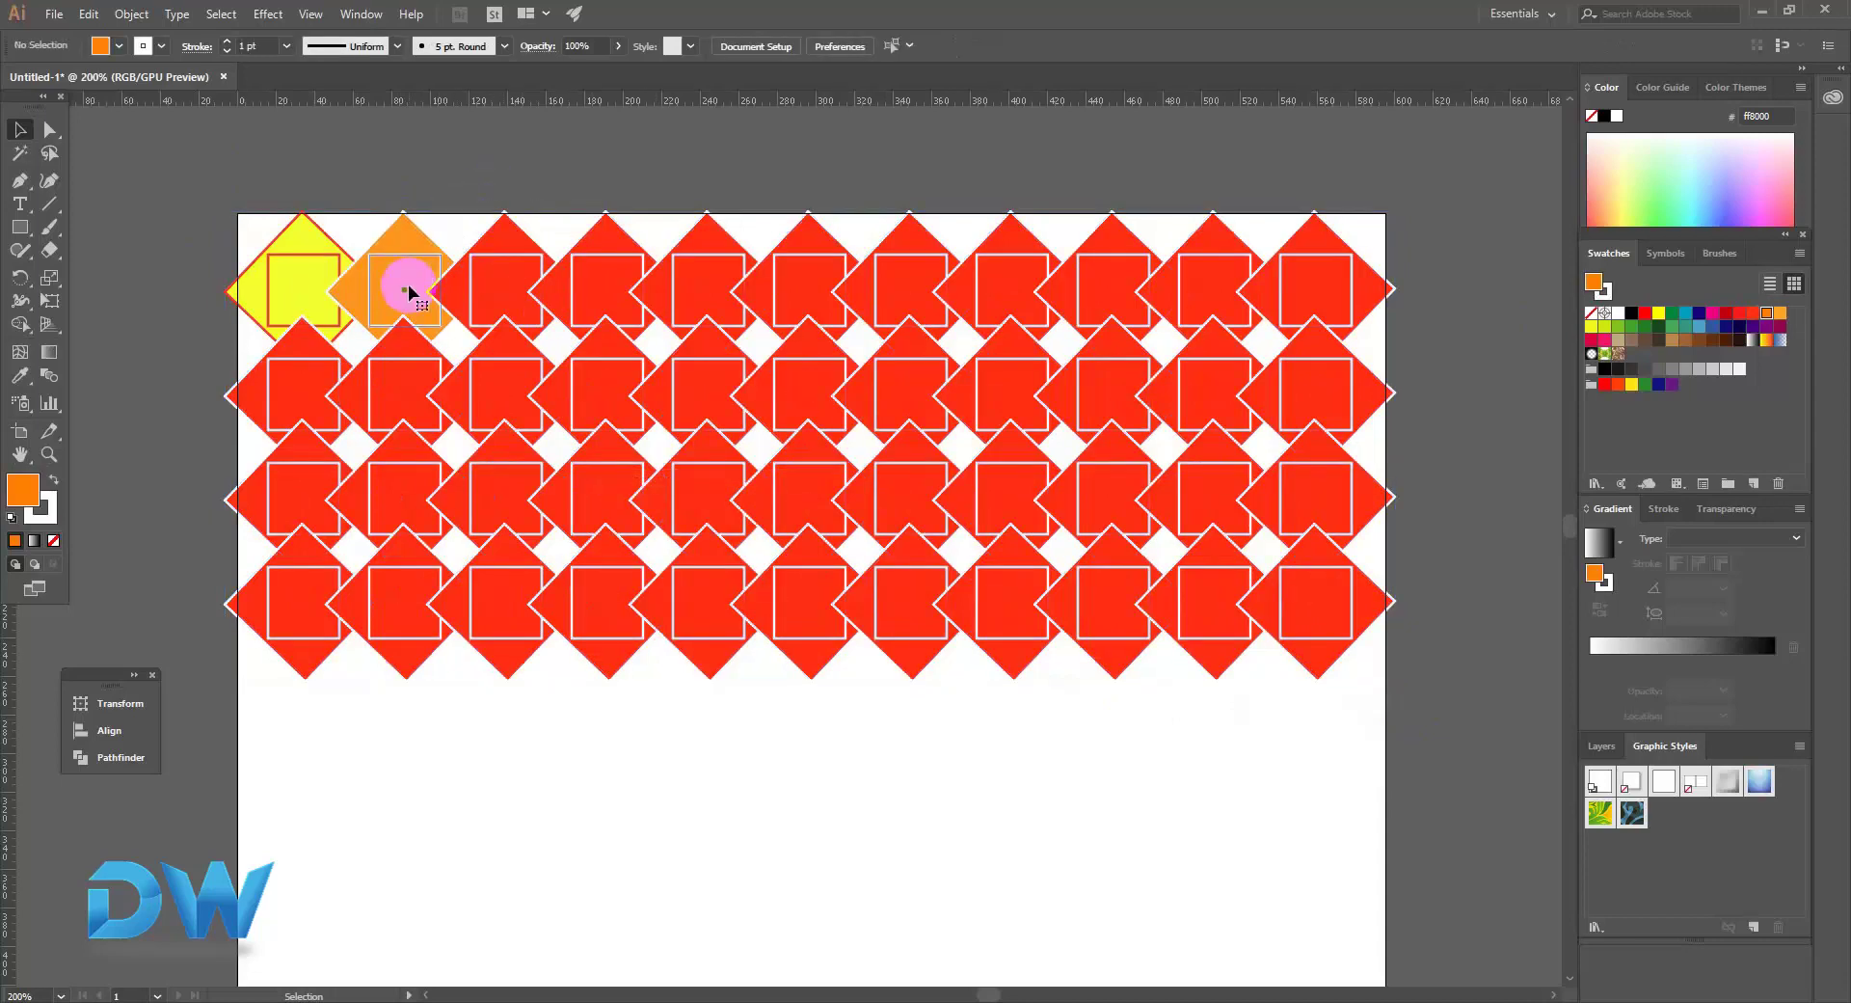
left_click(1646, 326)
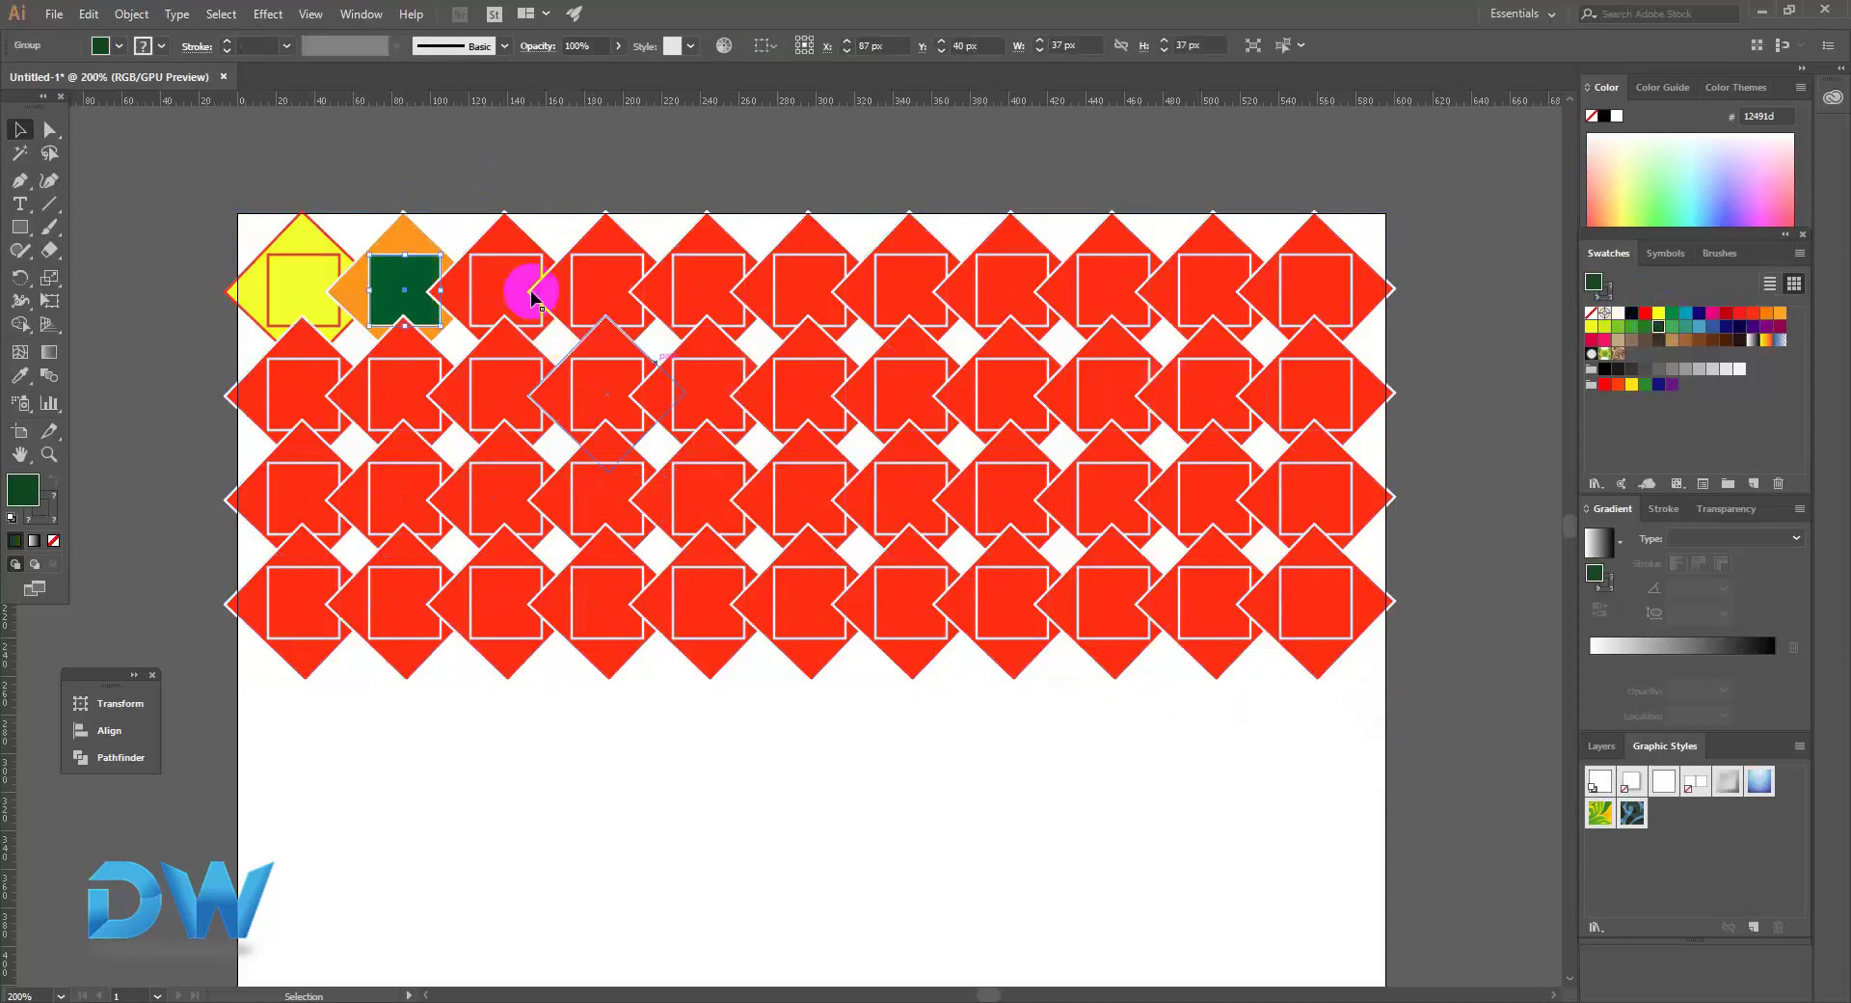
left_click(458, 292)
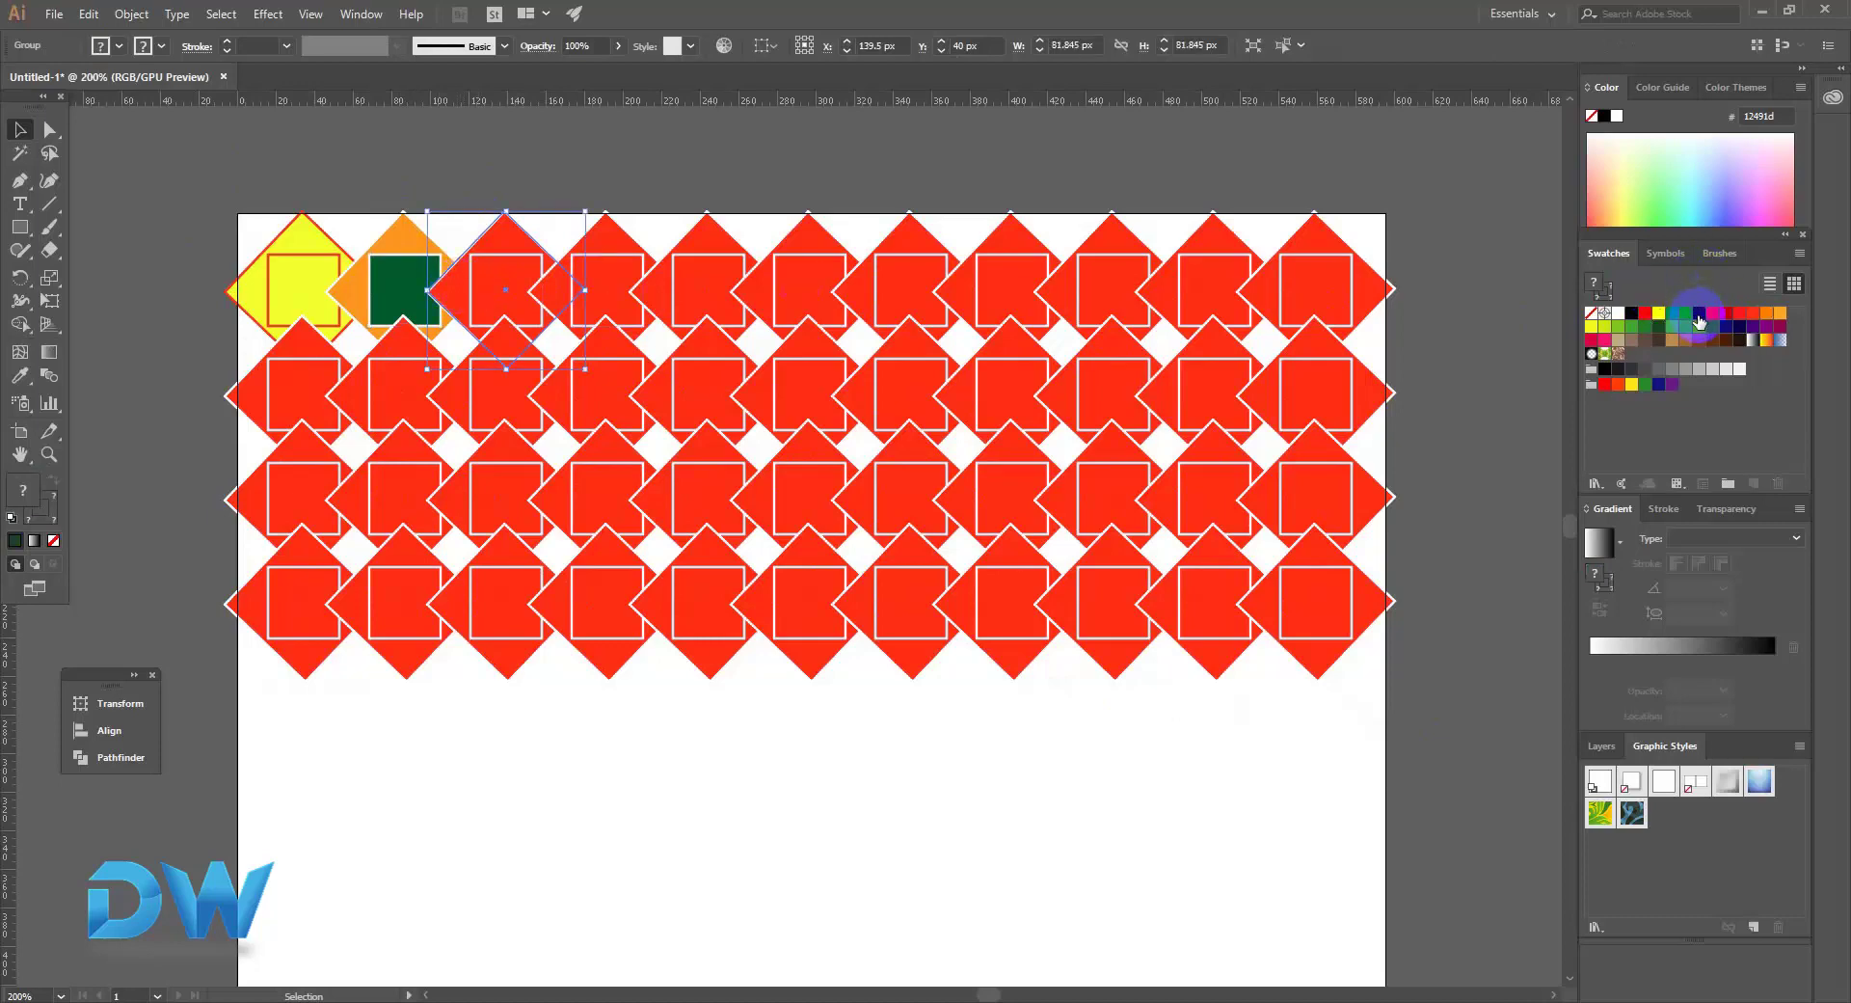
left_click(1699, 321)
left_click(599, 277)
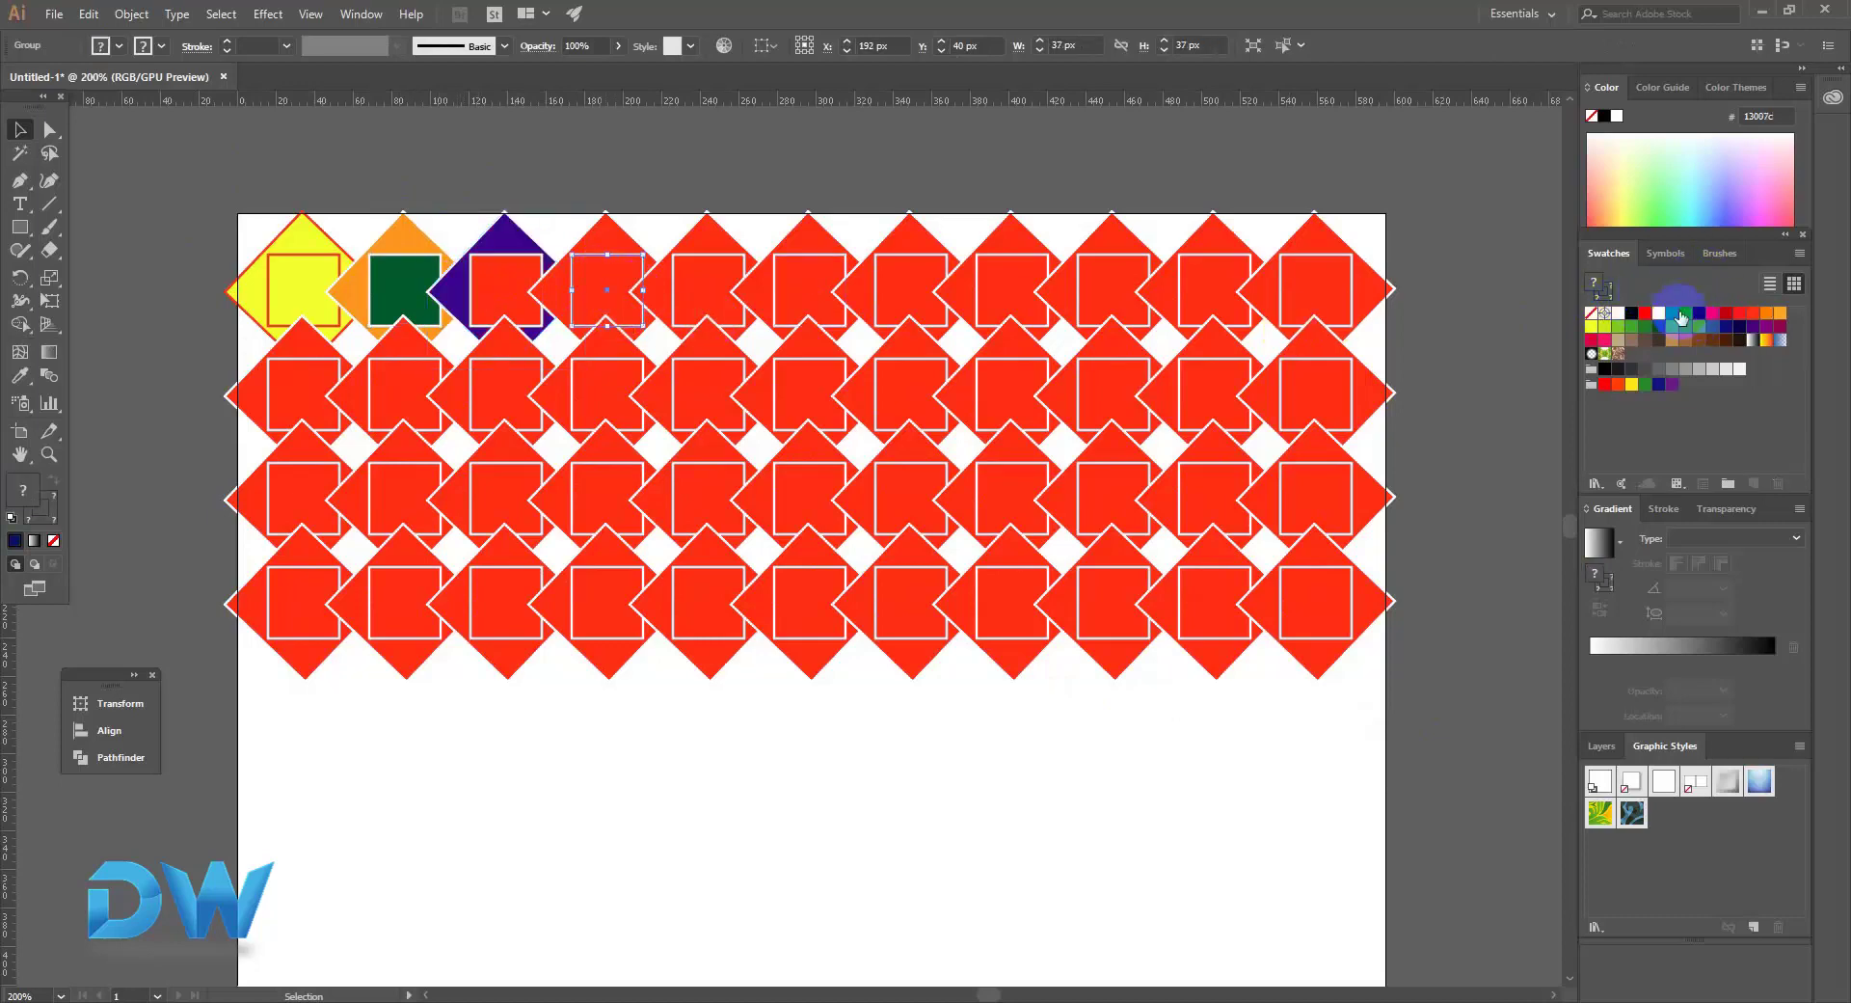
left_click(1674, 326)
left_click(764, 453)
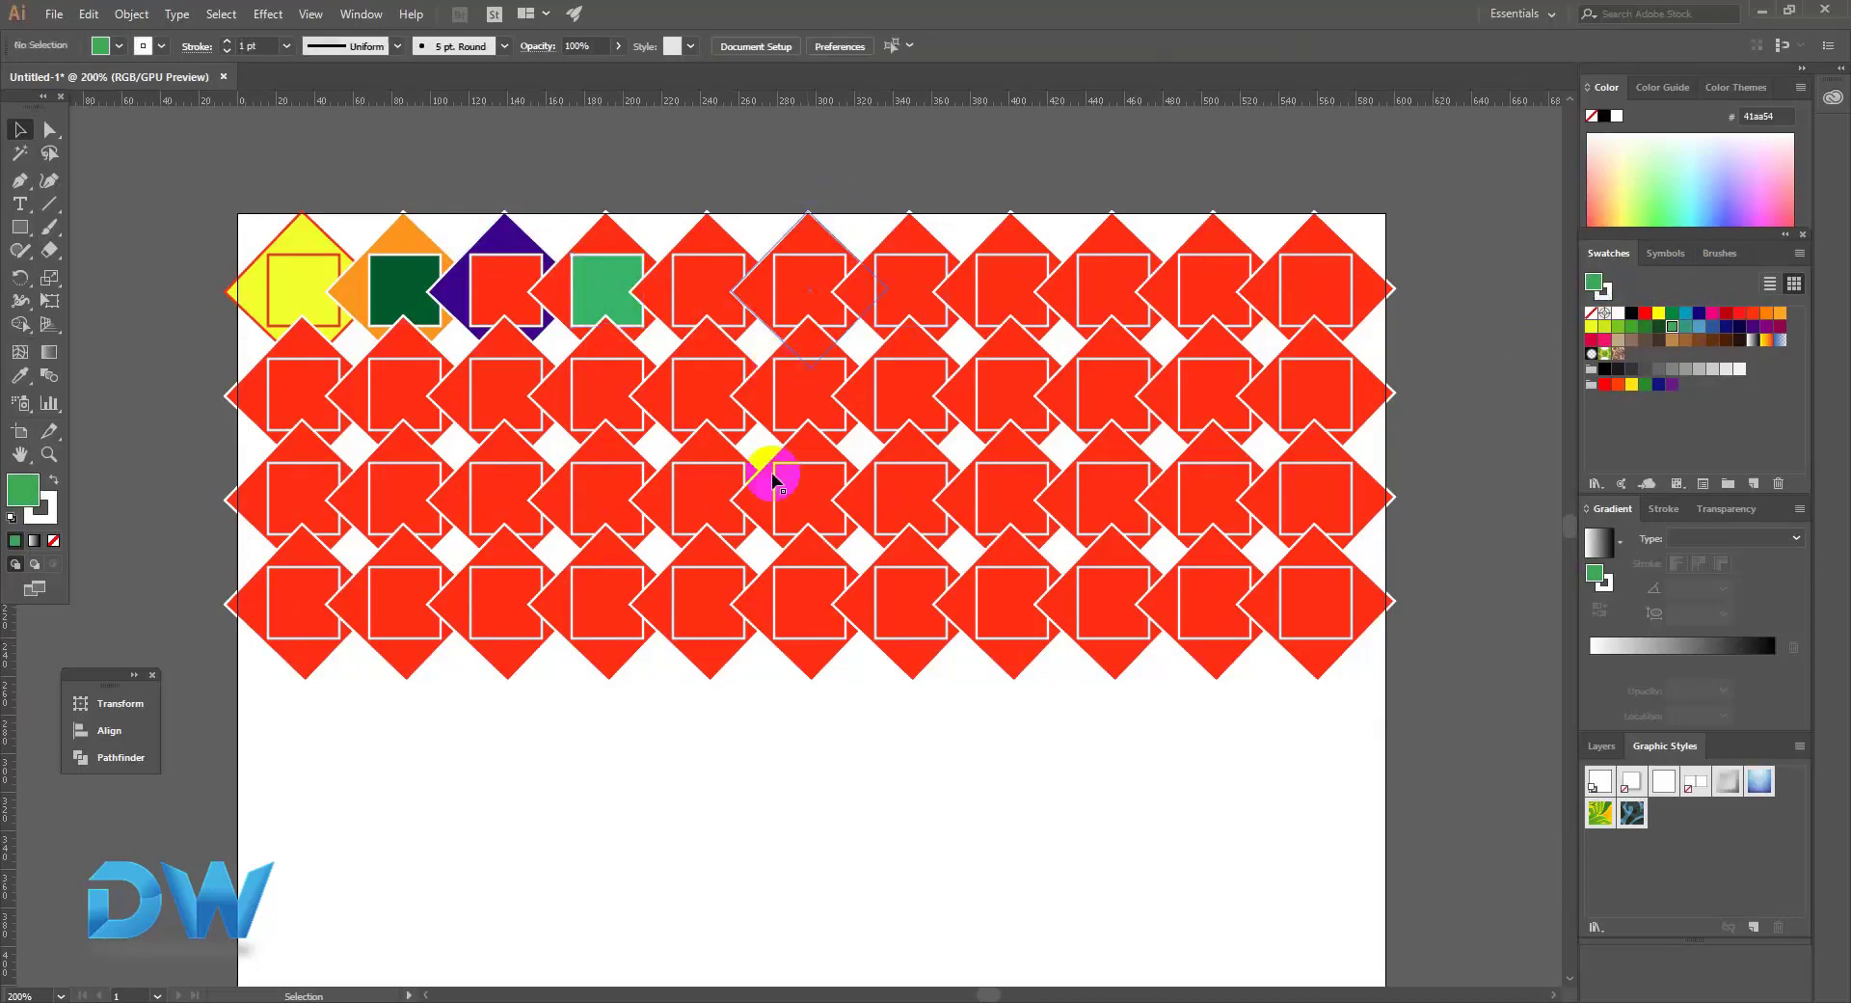
left_click_drag(214, 225, 1410, 749)
Delete the tile pattern and draw a tall green ellipse with the Ellipse Tool.
key("Delete")
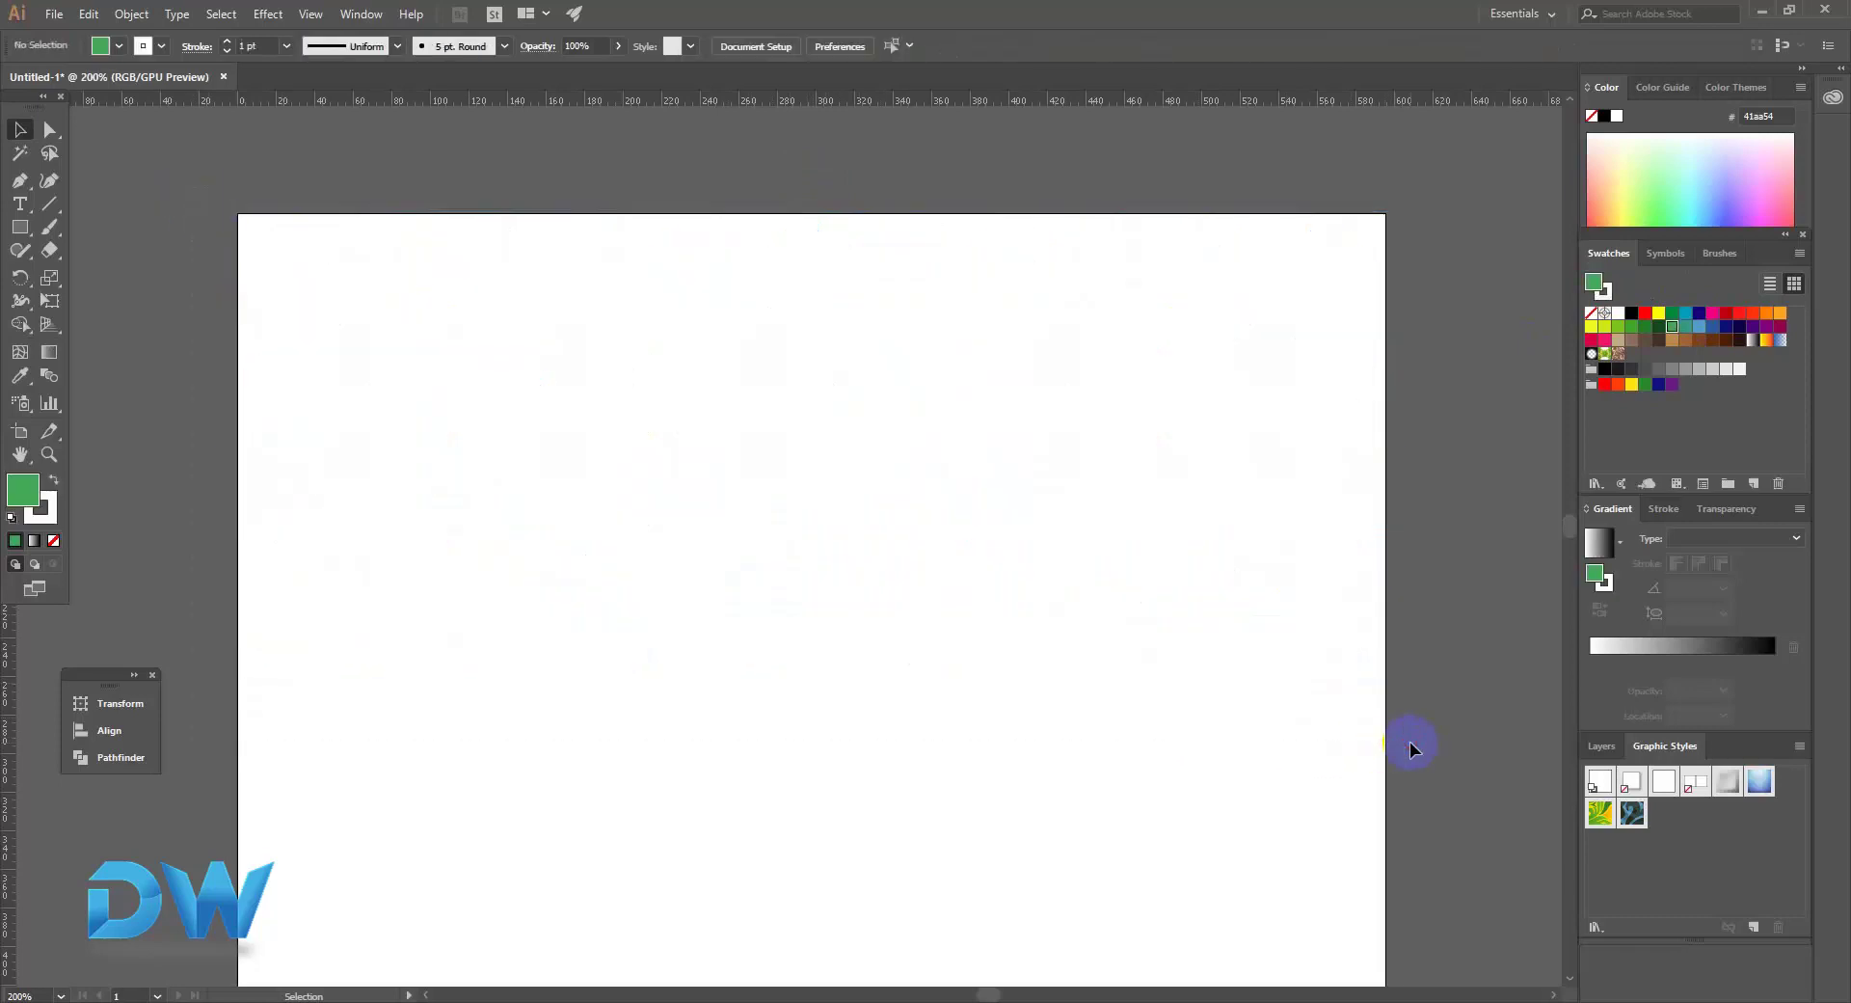
left_click(27, 232)
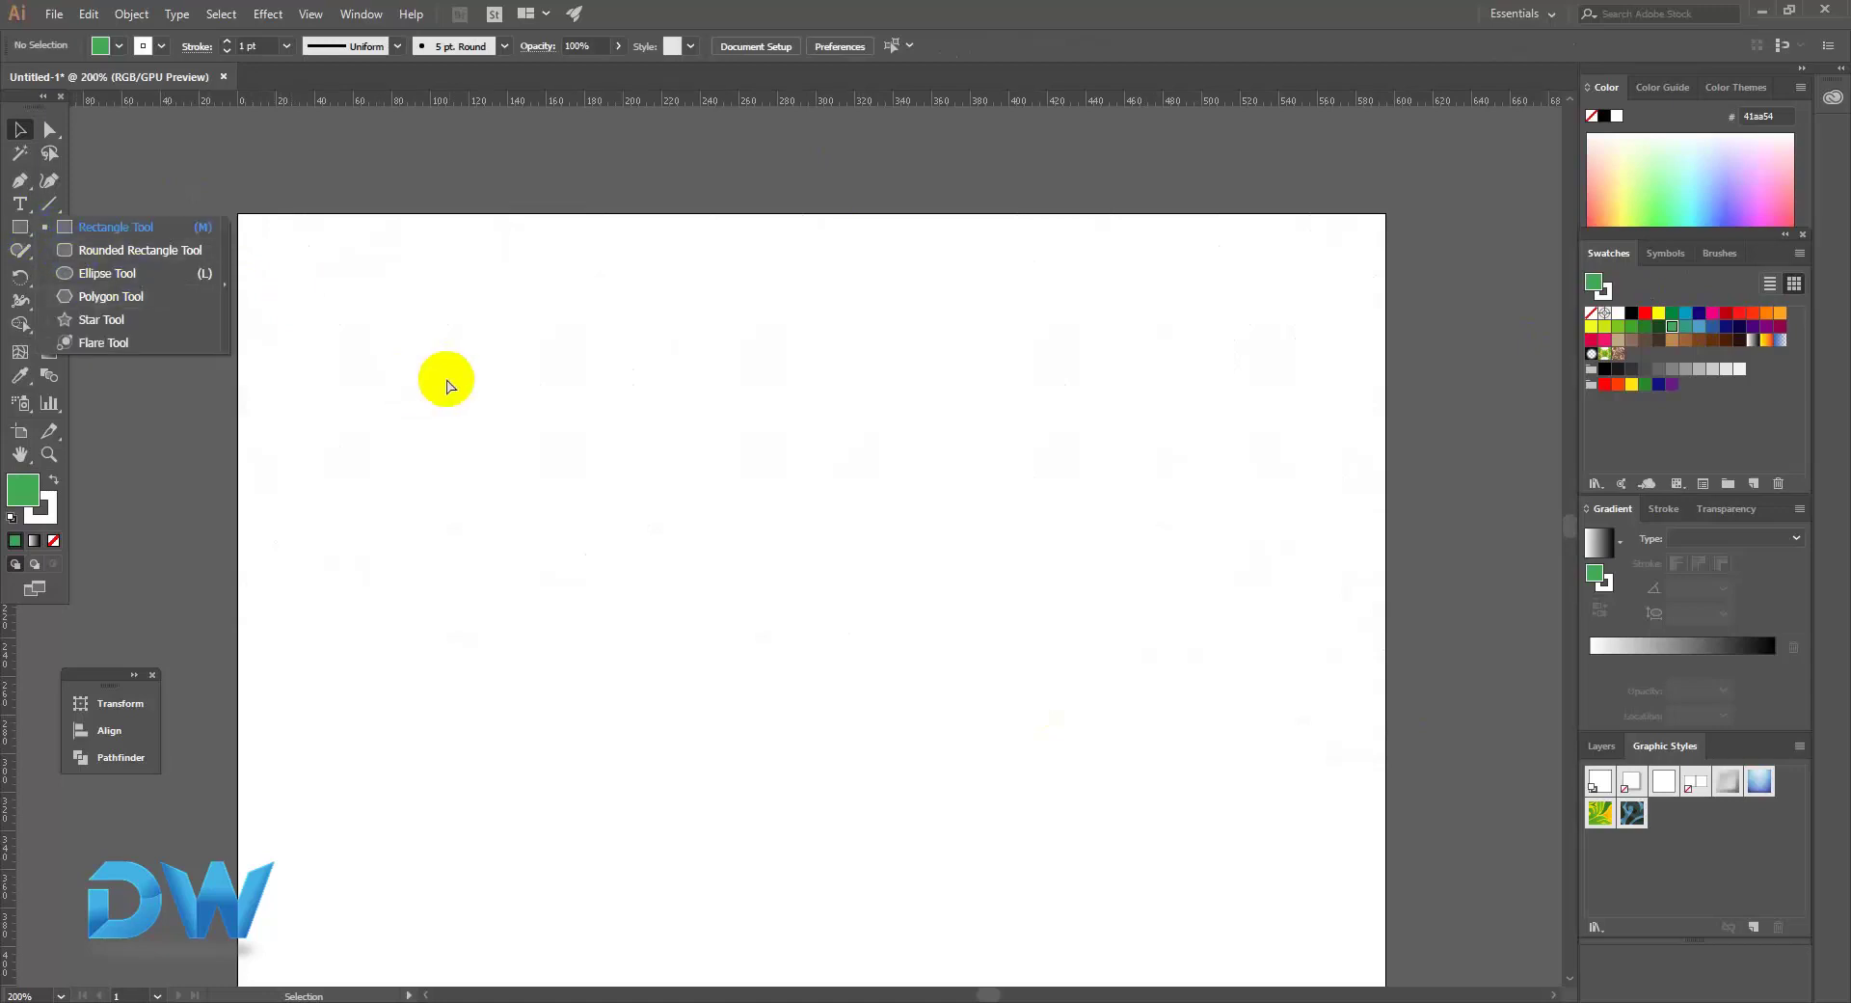
left_click_drag(488, 471, 132, 269)
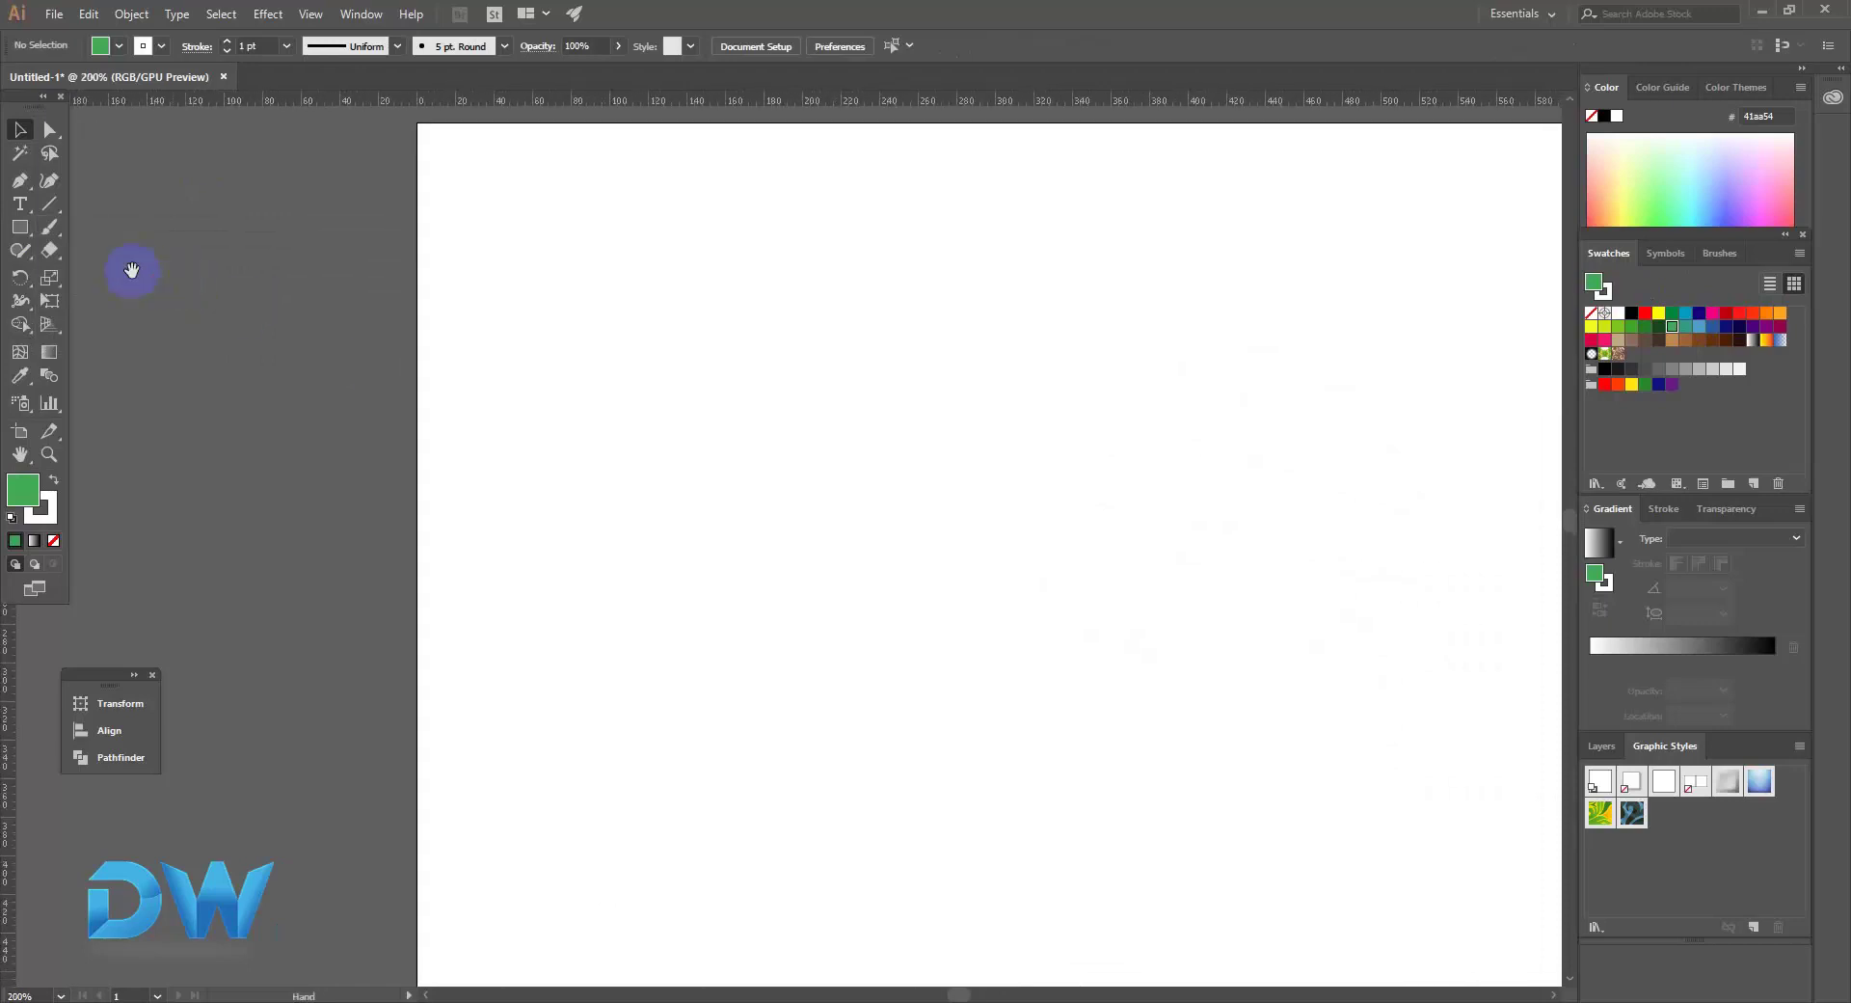
left_click(19, 228)
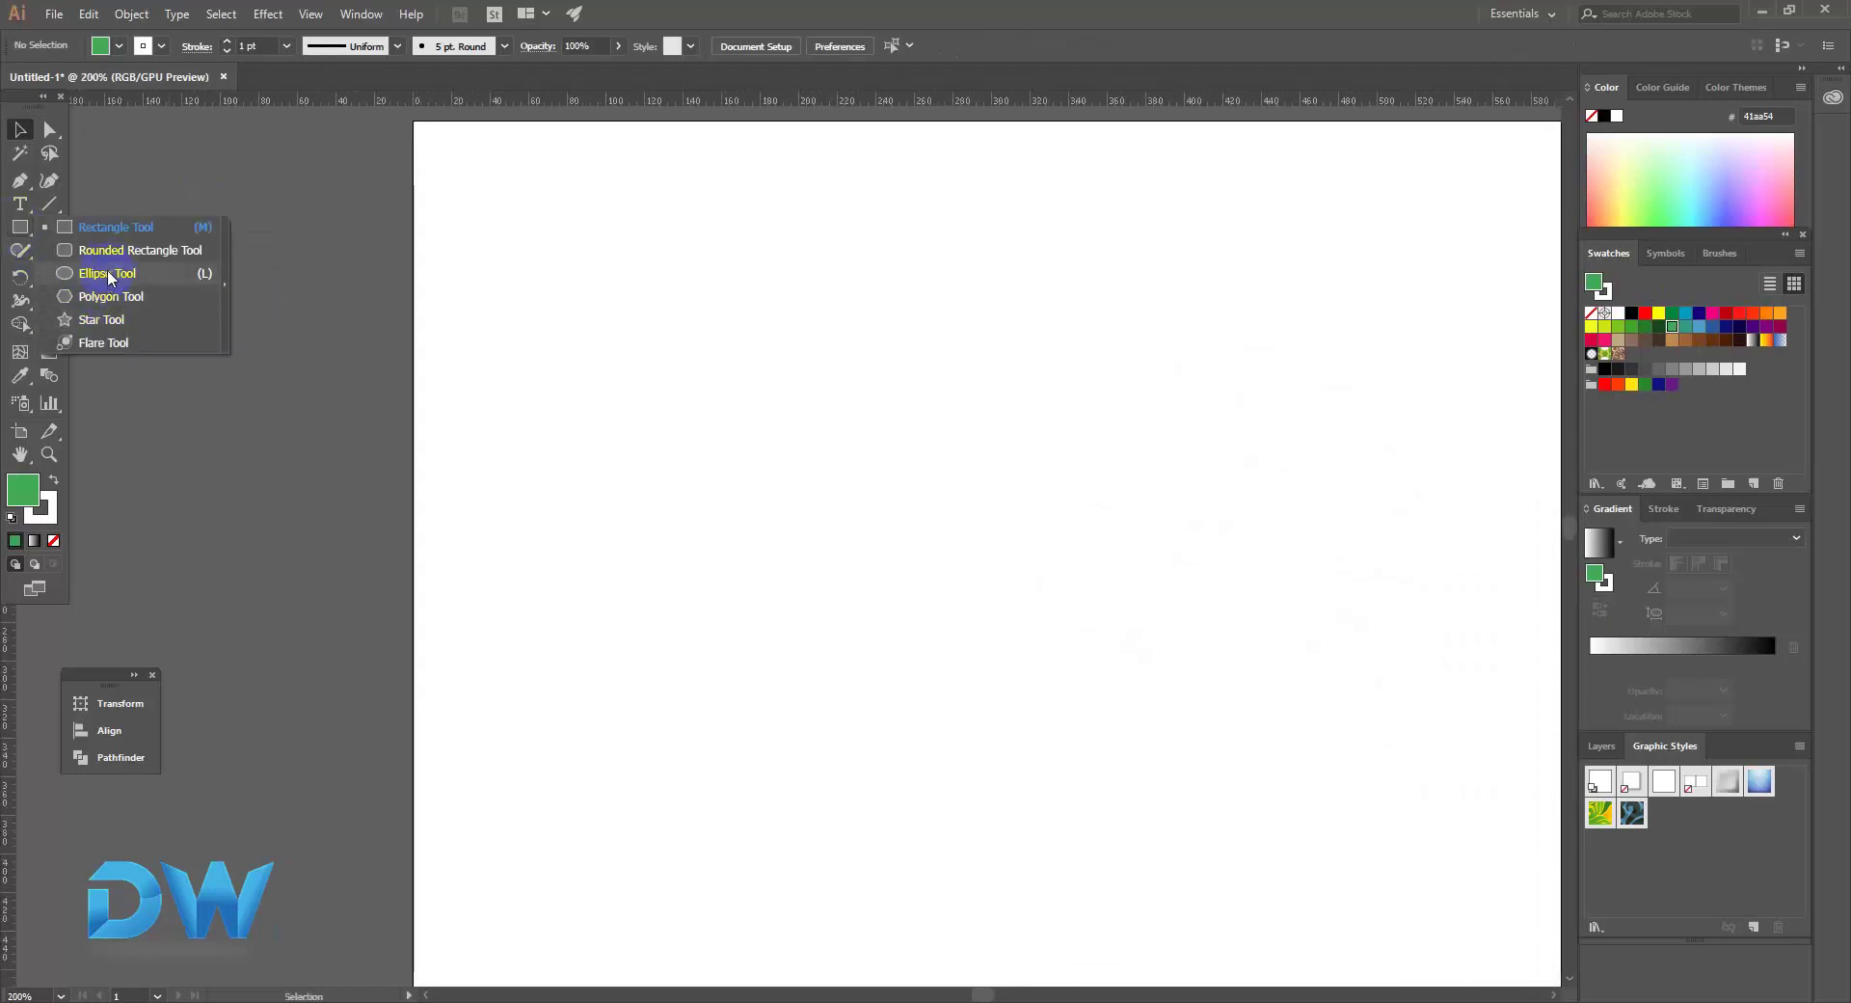
left_click(107, 273)
left_click_drag(390, 247, 627, 507)
Remove the ellipses' stroke and use the Shape Builder to delete both crescents, keeping the lens.
left_click(447, 442, "shift")
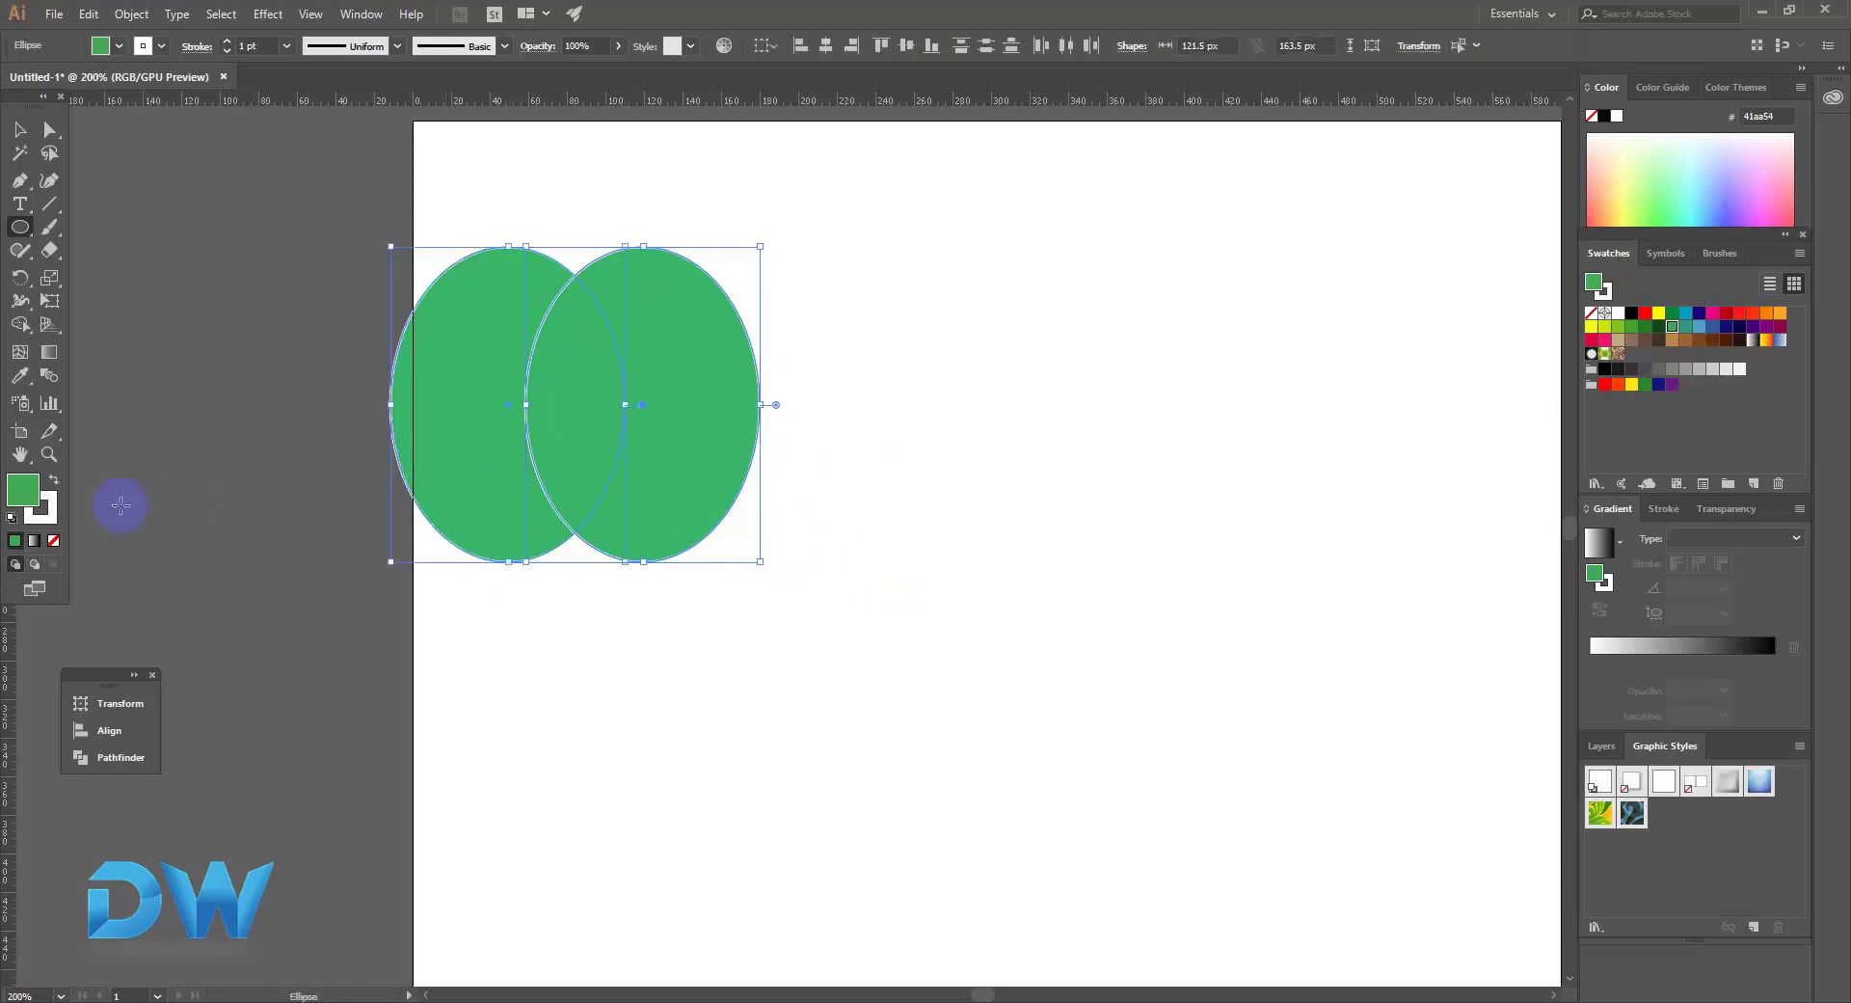
left_click(50, 520)
left_click(53, 540)
left_click(22, 488)
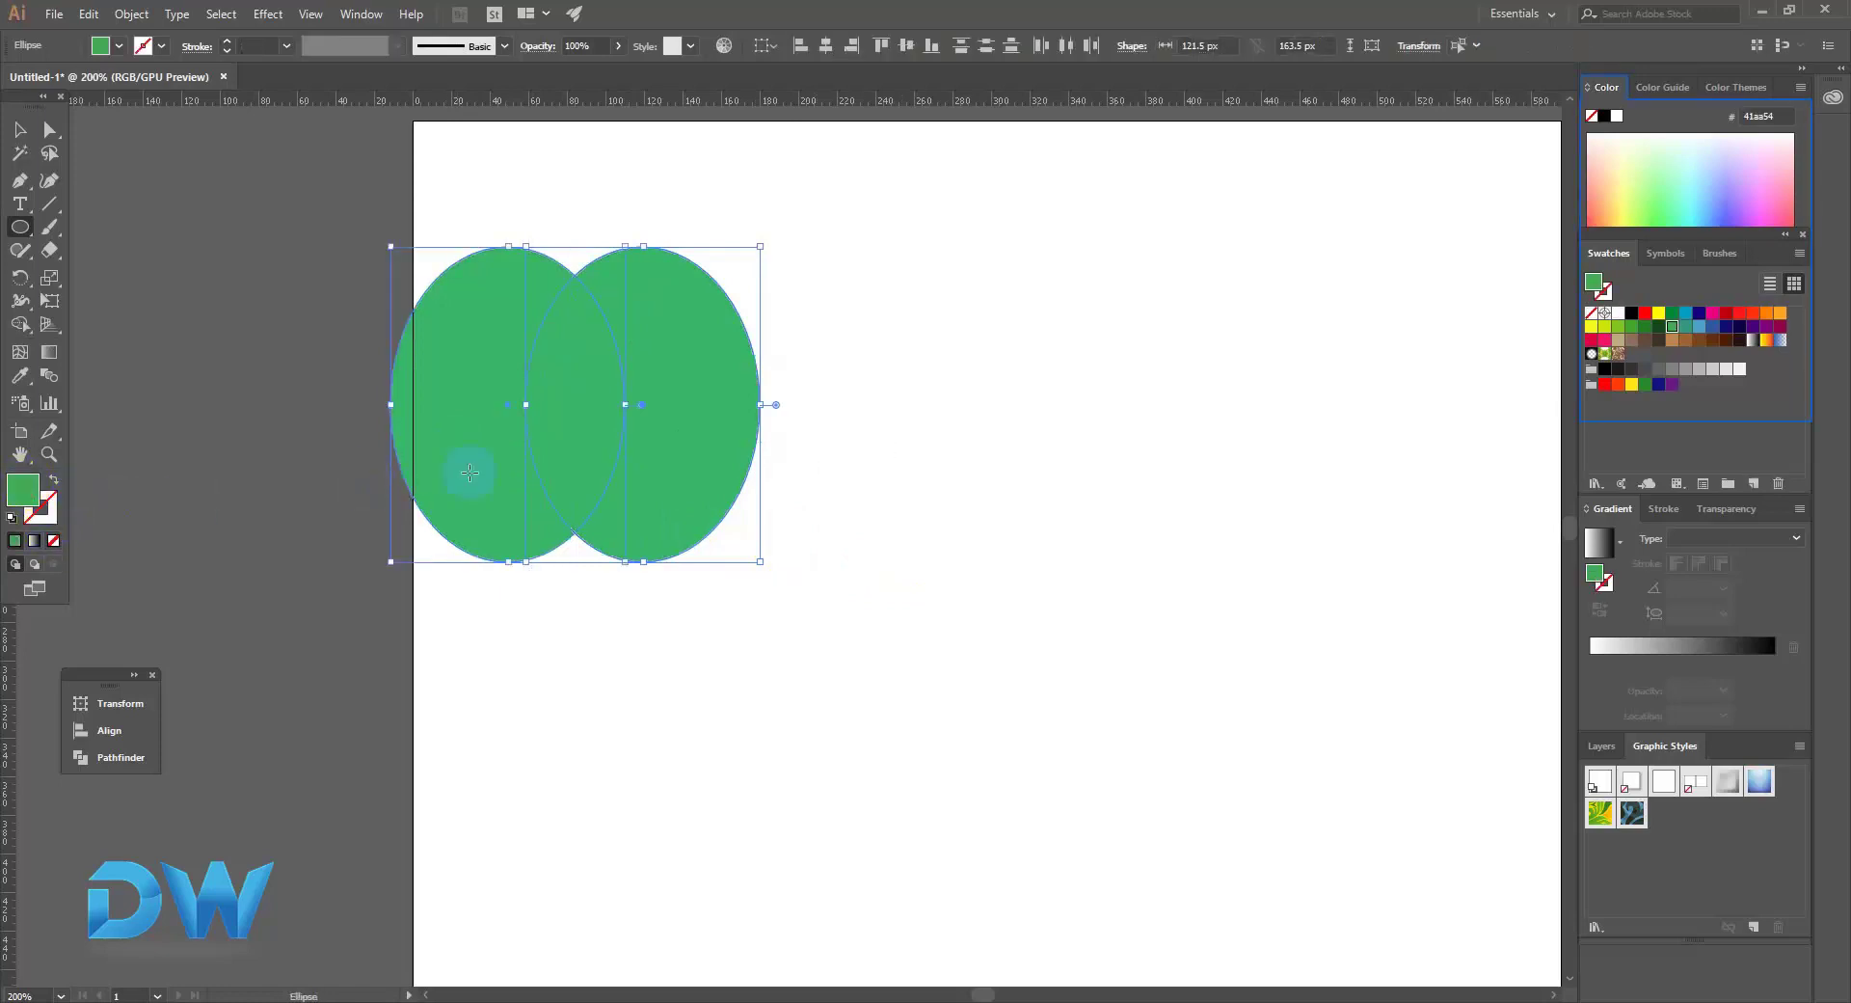
left_click(21, 325)
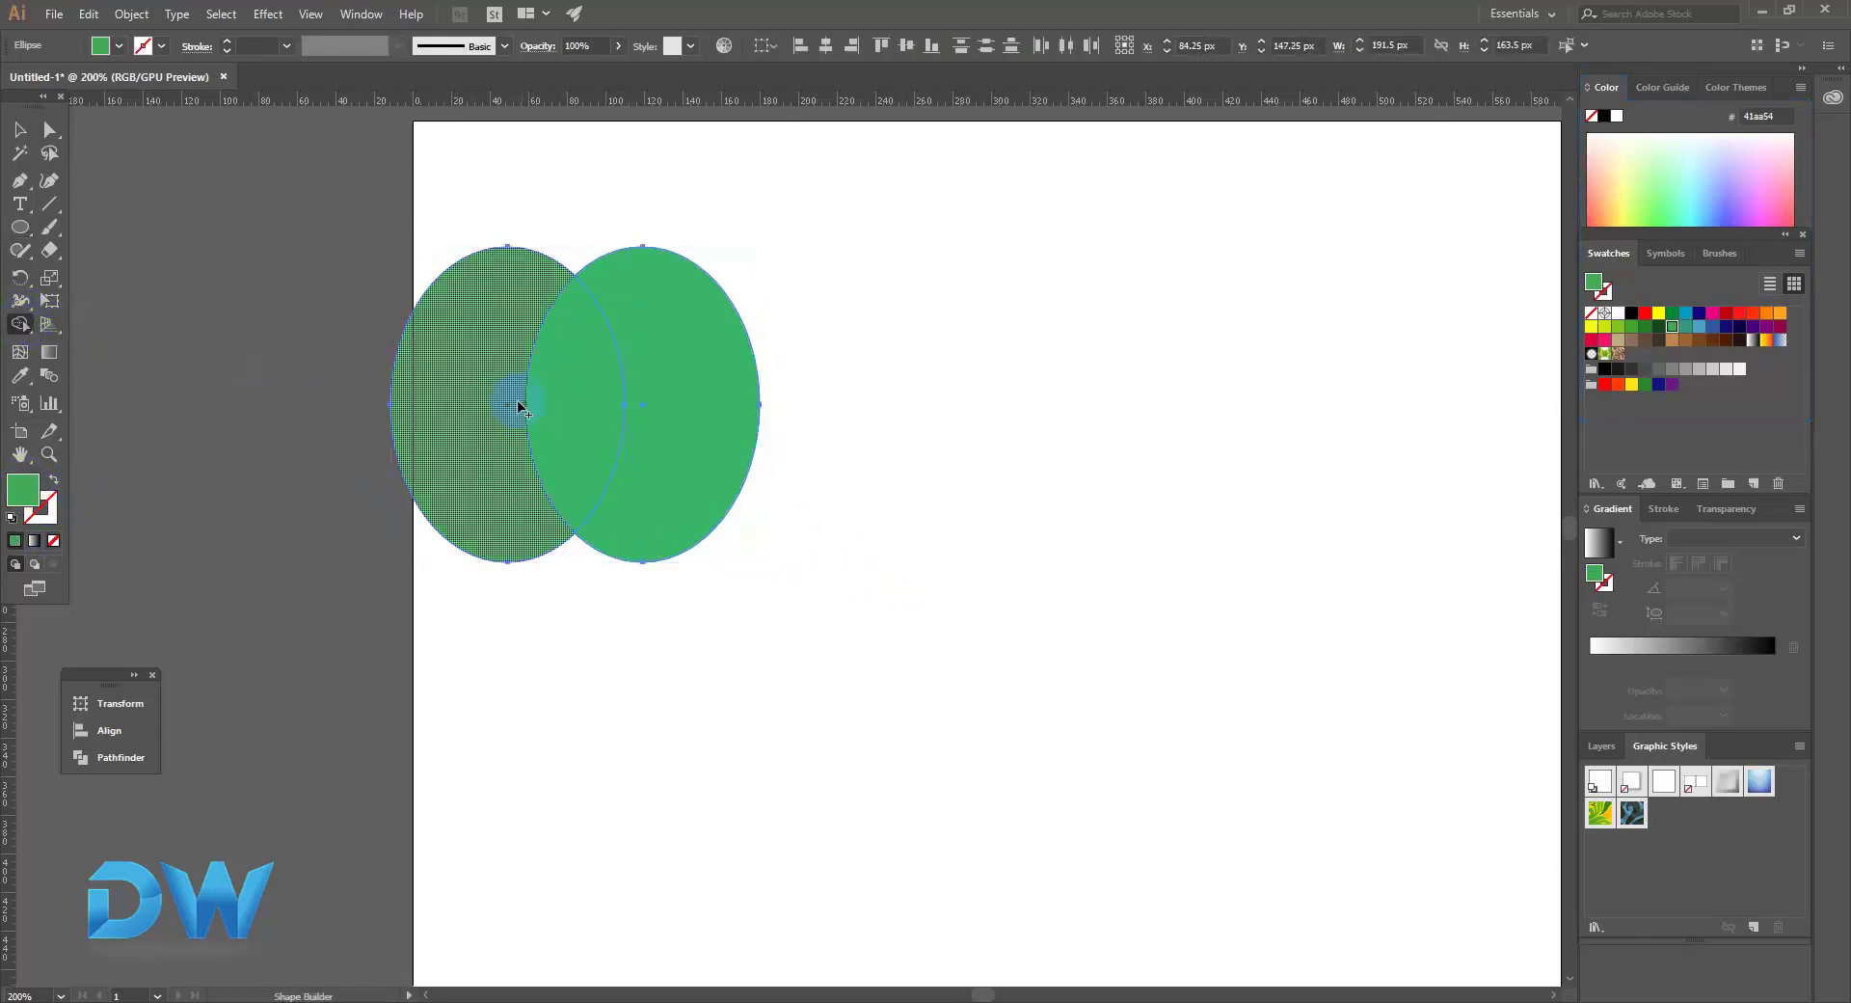
left_click(476, 396, "alt")
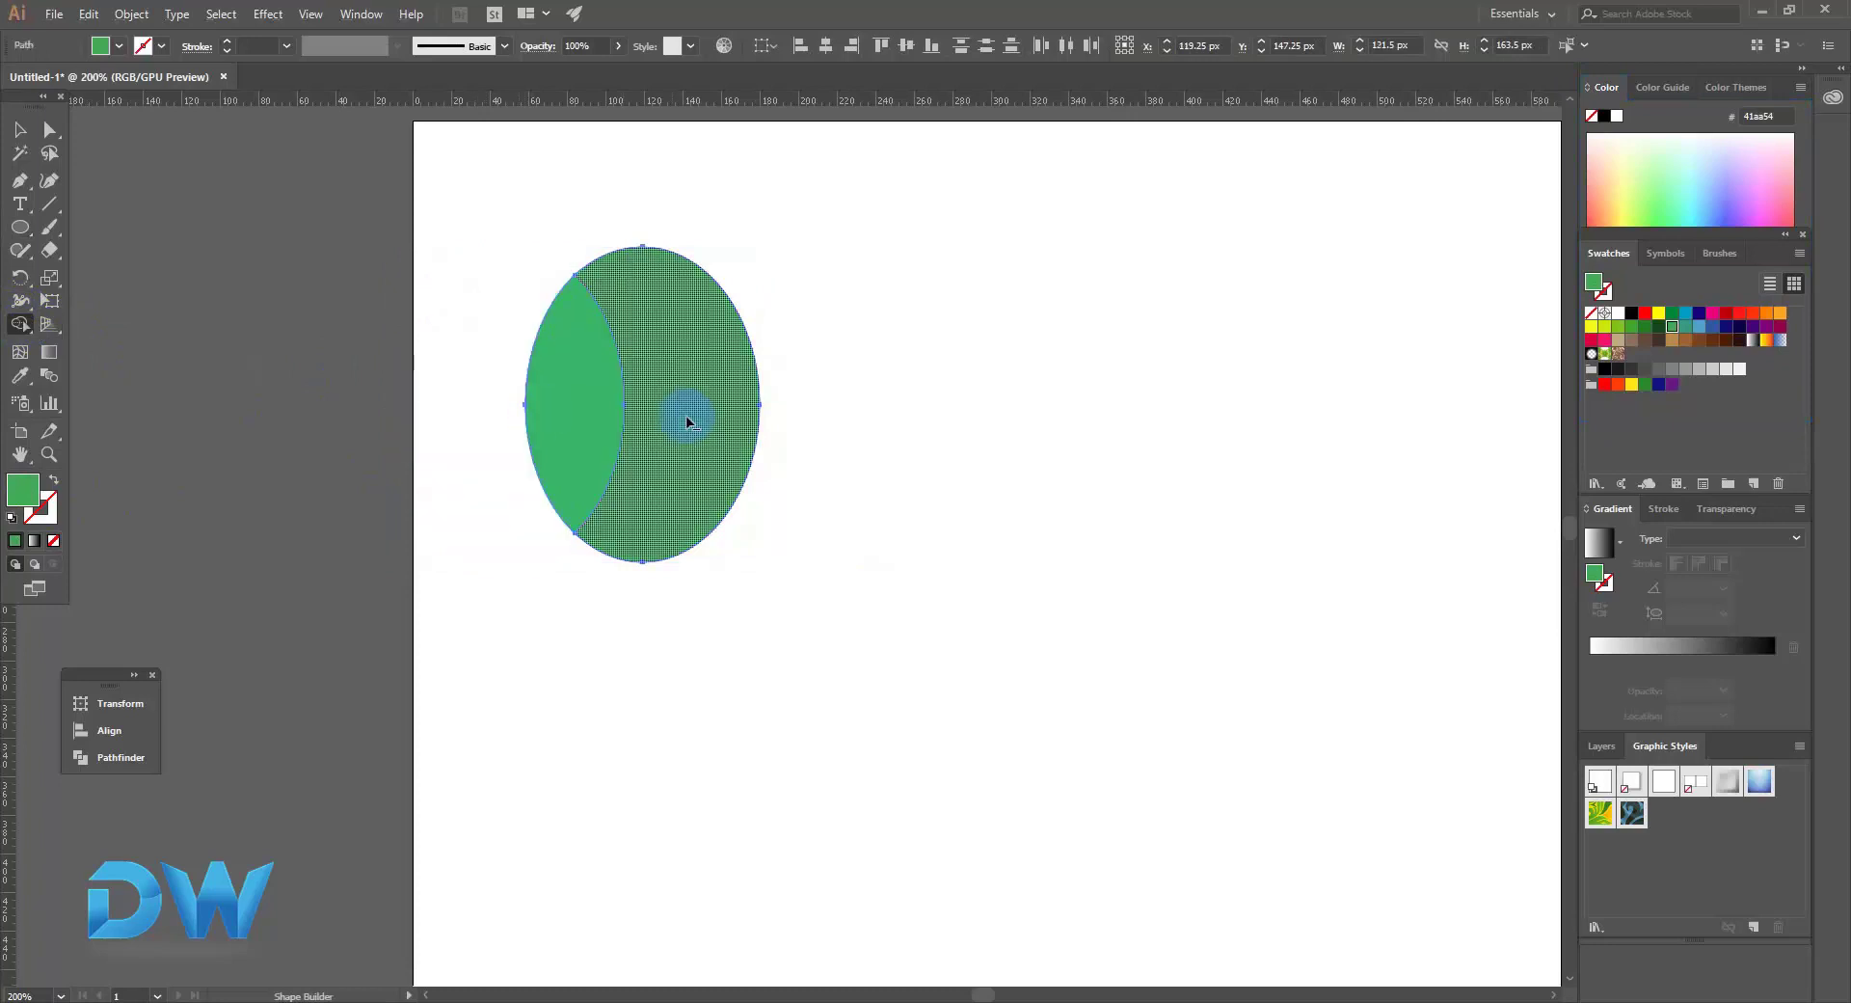
left_click(688, 419, "alt")
Resize the lens to a tall narrow leaf, about 43.5 × 202.33 px, and centre it.
left_click_drag(591, 417, 636, 412)
left_click_drag(623, 507, 624, 641)
left_click_drag(670, 450, 1176, 564)
left_click_drag(702, 553, 812, 565)
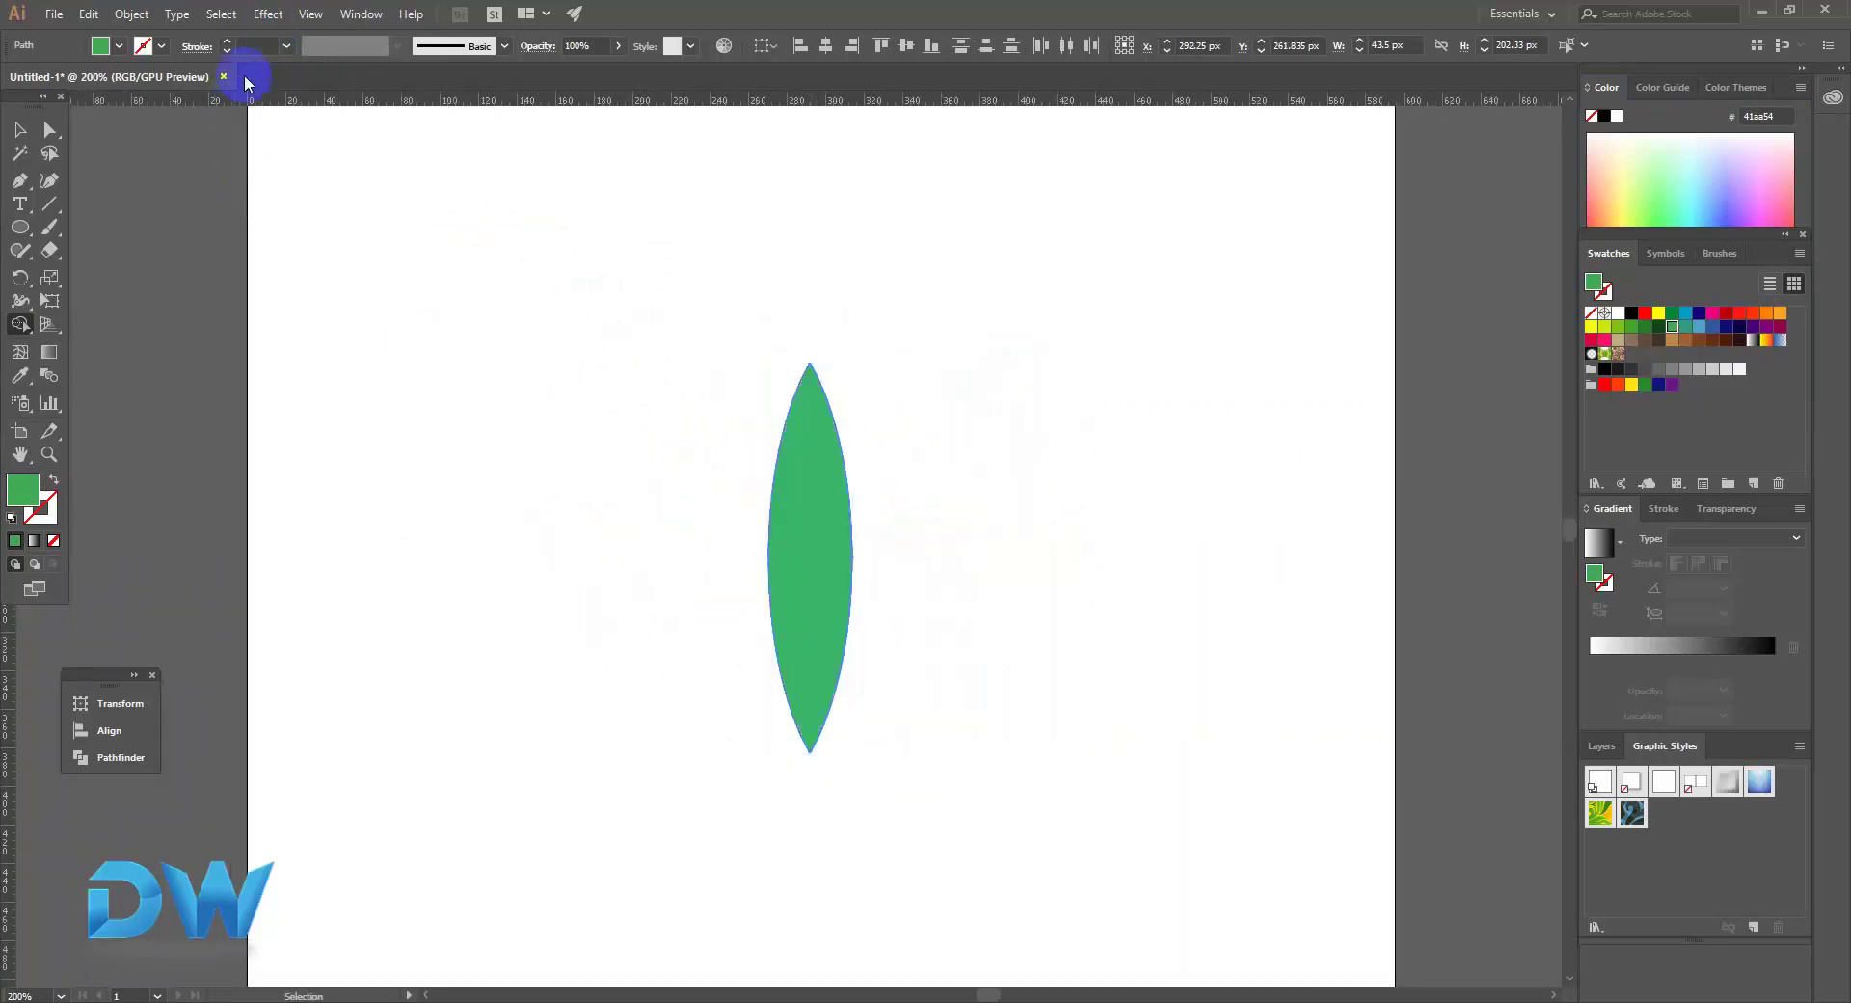
Apply Effect > Distort & Transform > Transform with Preview on and a 20° angle.
left_click(268, 13)
mouse_move(383, 182)
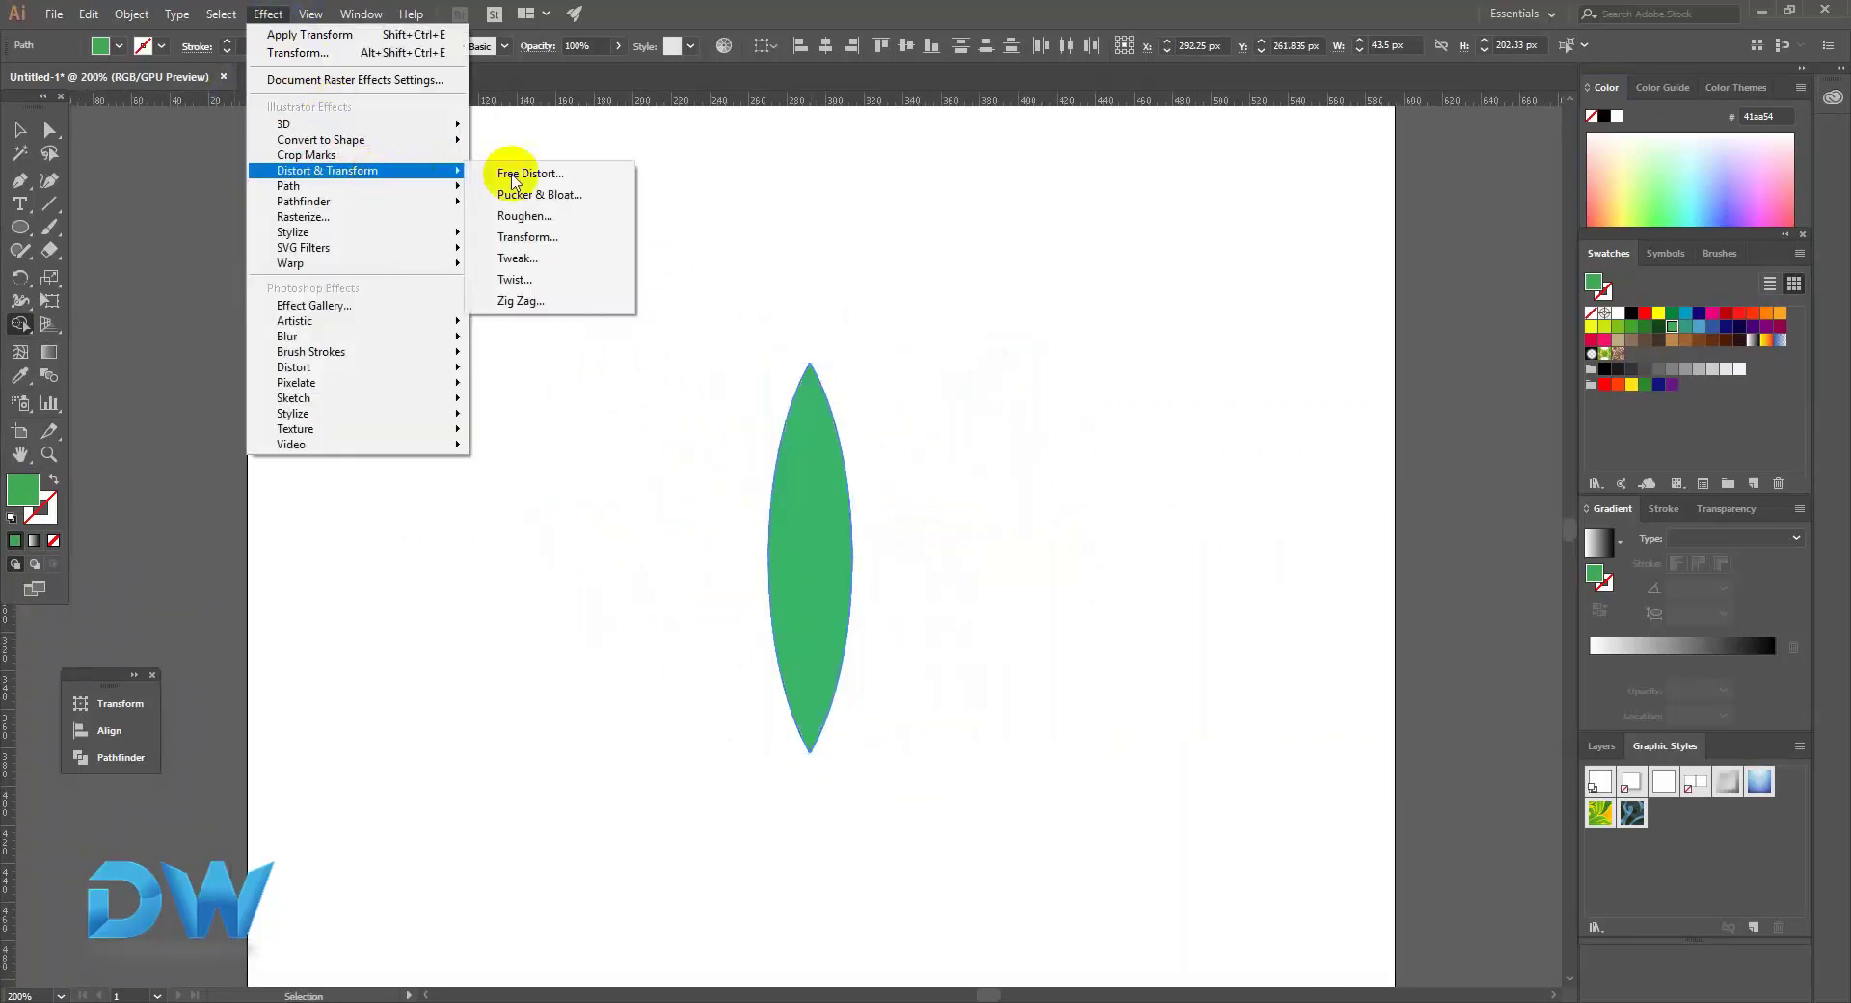
left_click(579, 244)
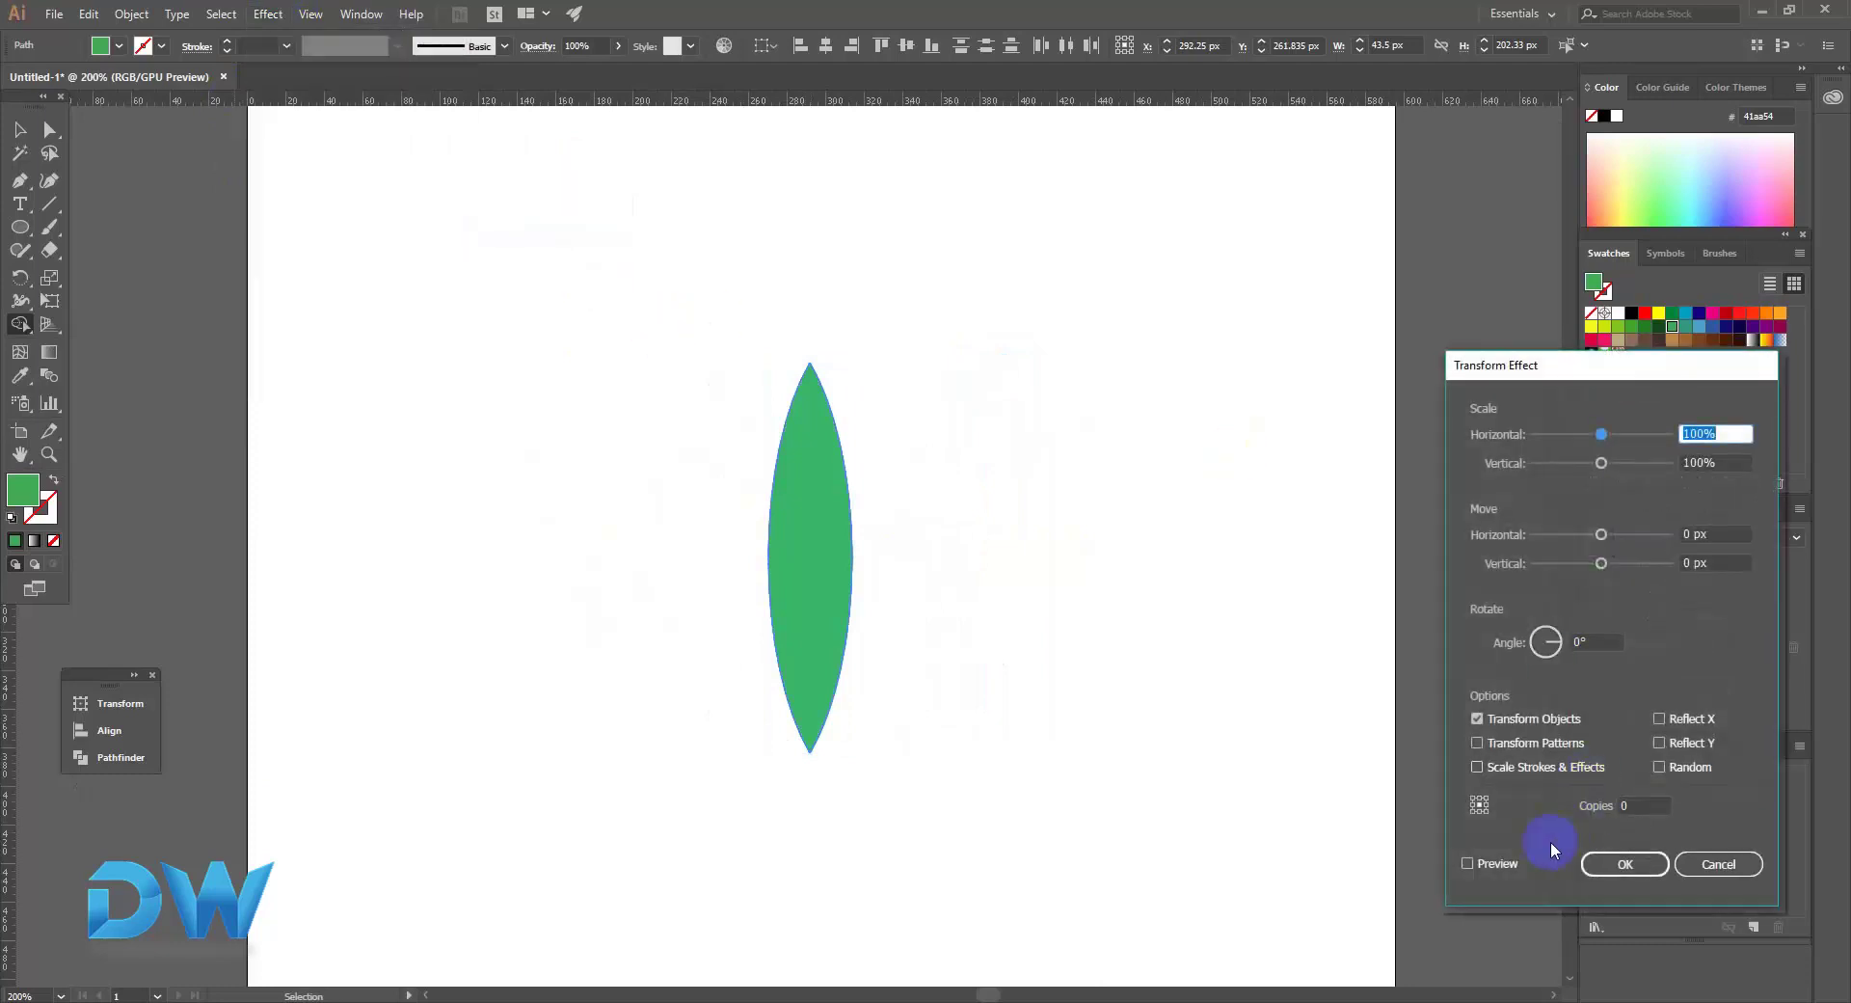
left_click(1475, 865)
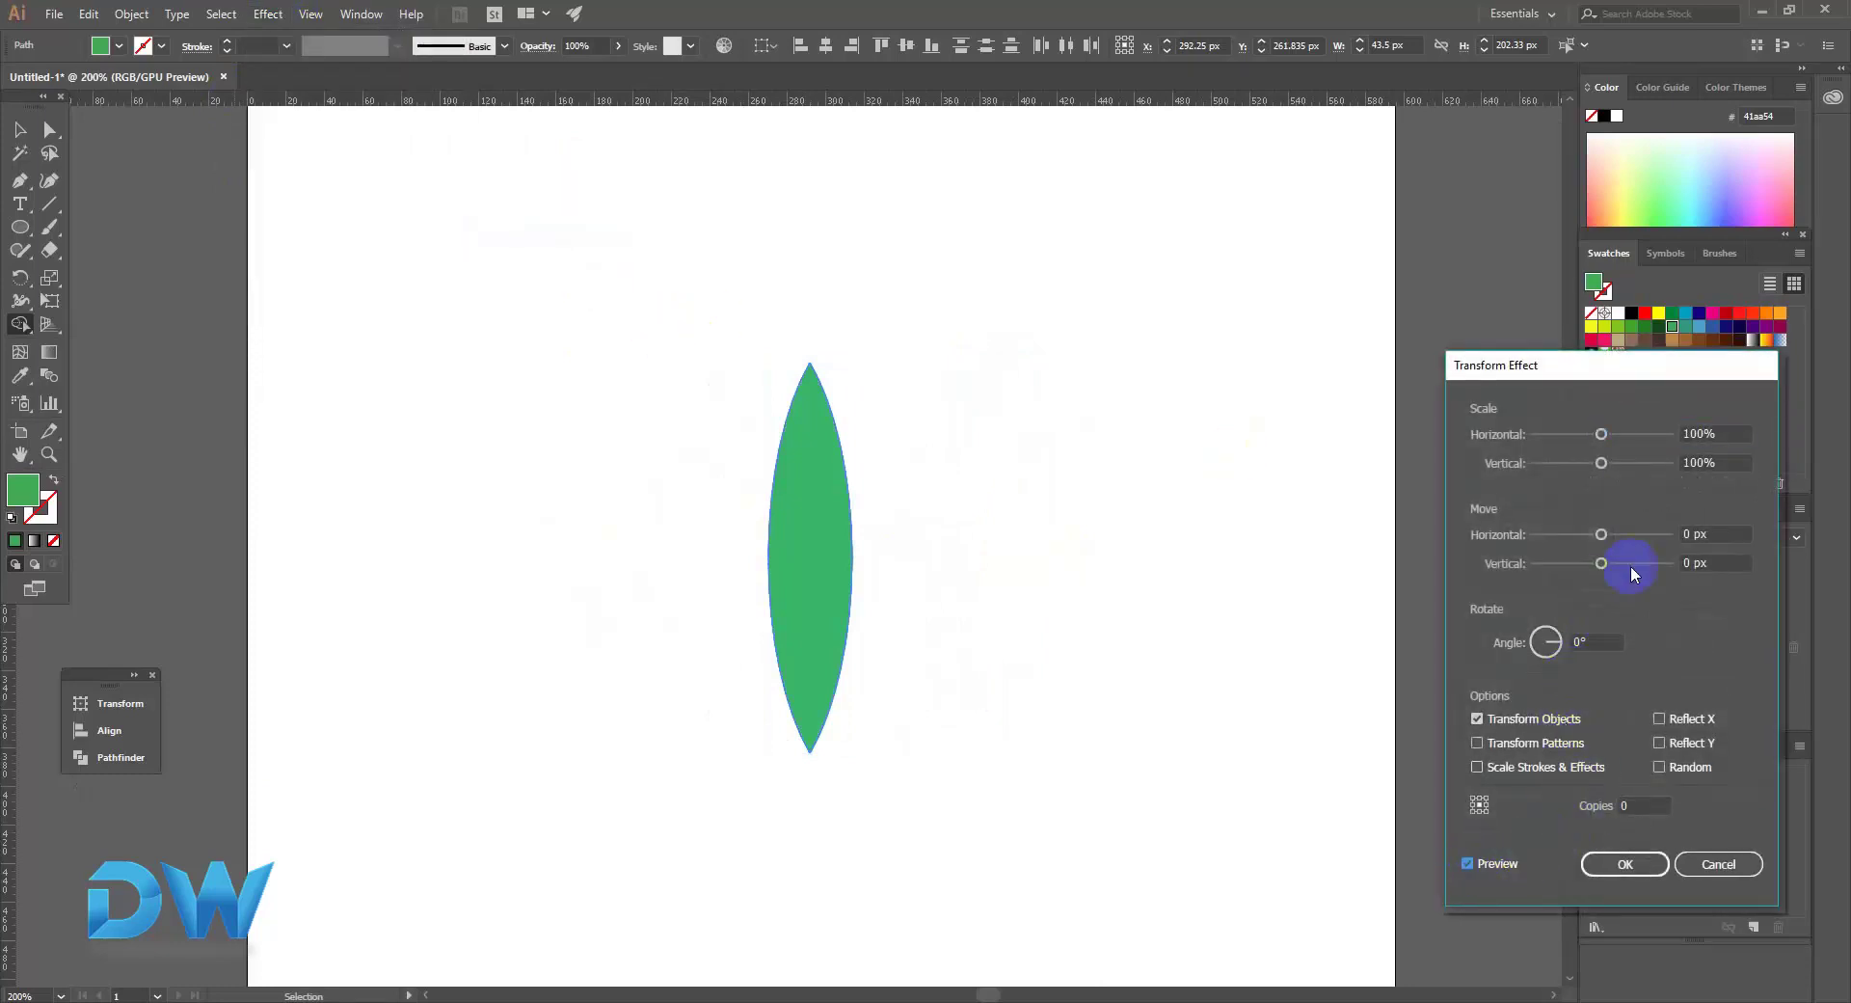
left_click(1598, 636)
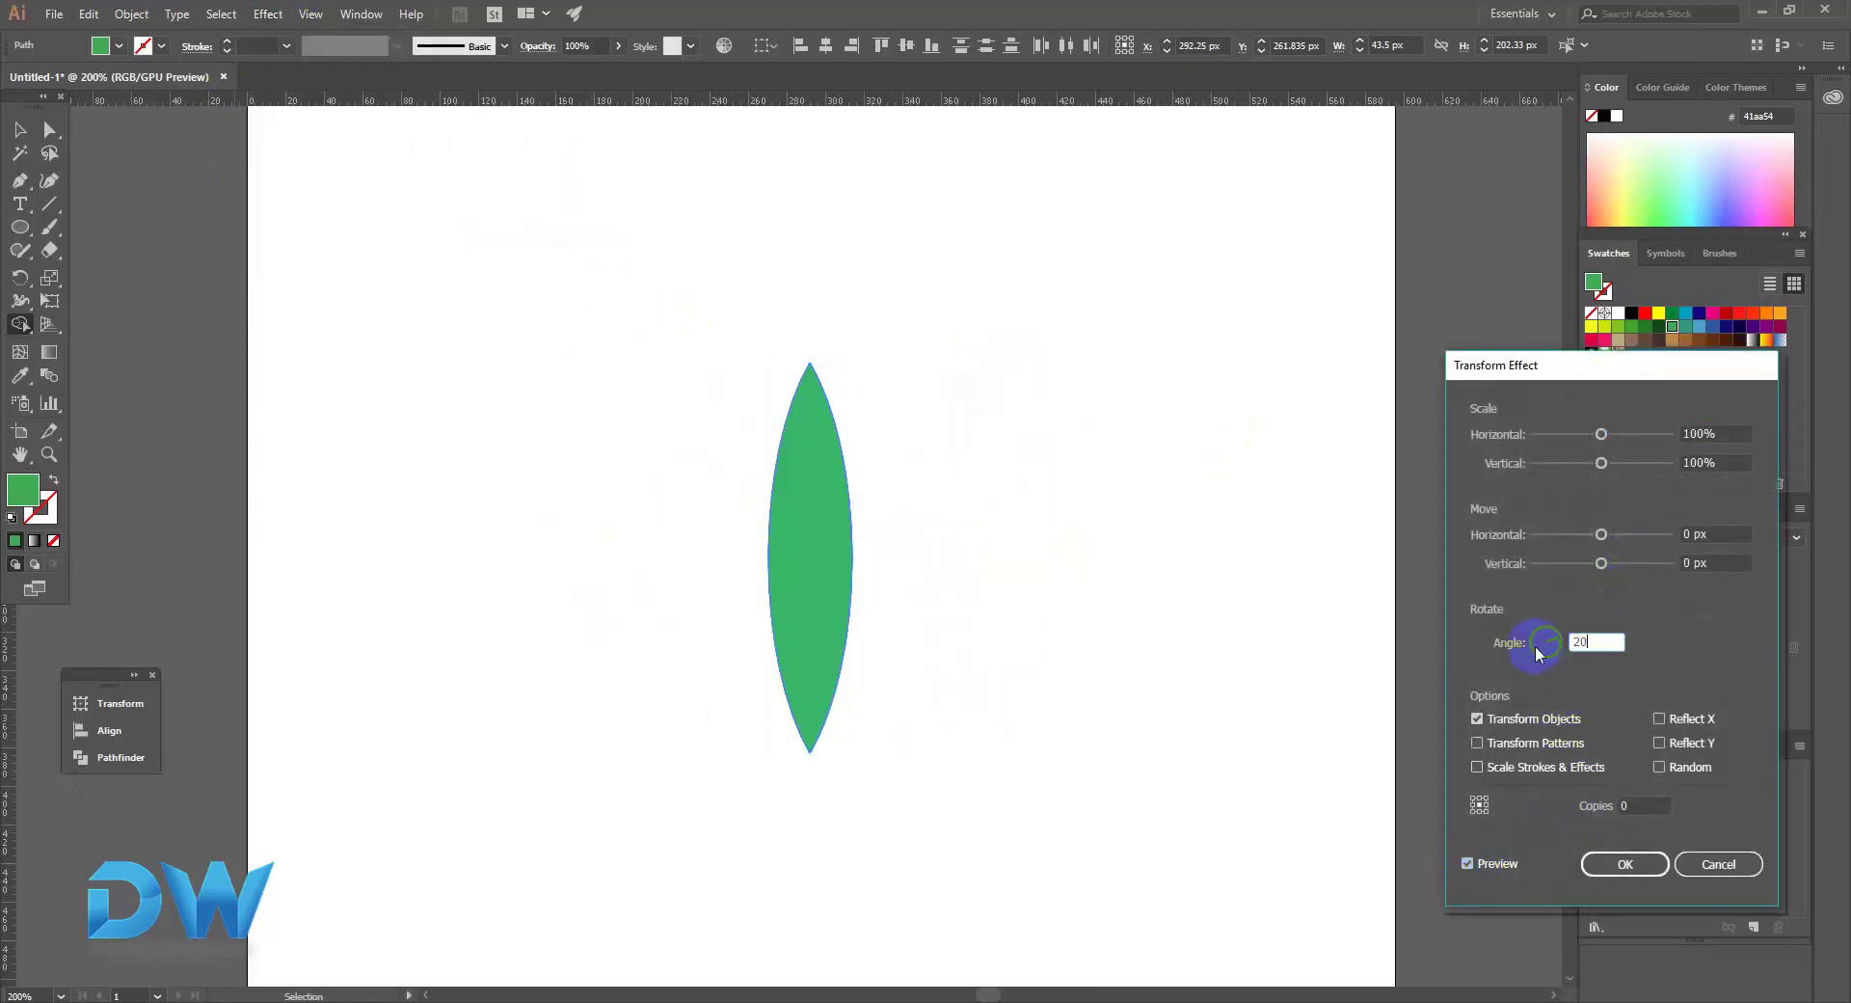
left_click(1707, 562)
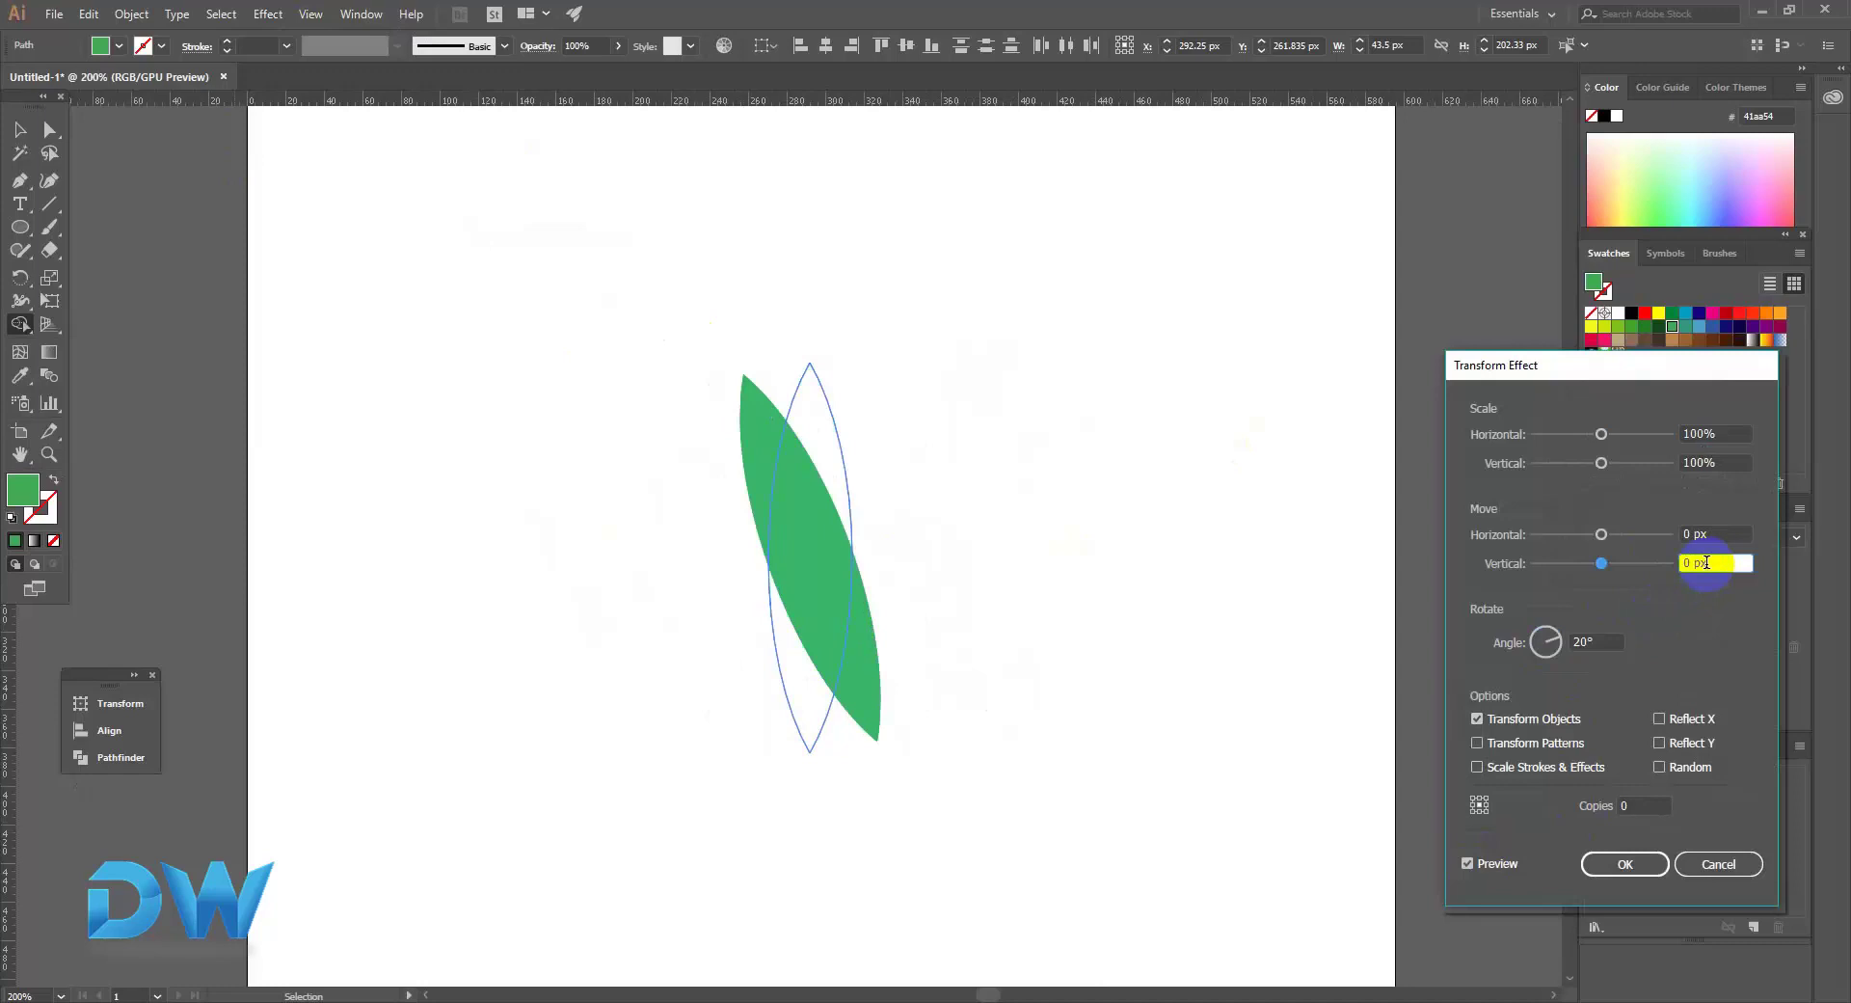
Raise Copies to 50 and shift the horizontal move to about −7 px for a ring.
left_click(1640, 803)
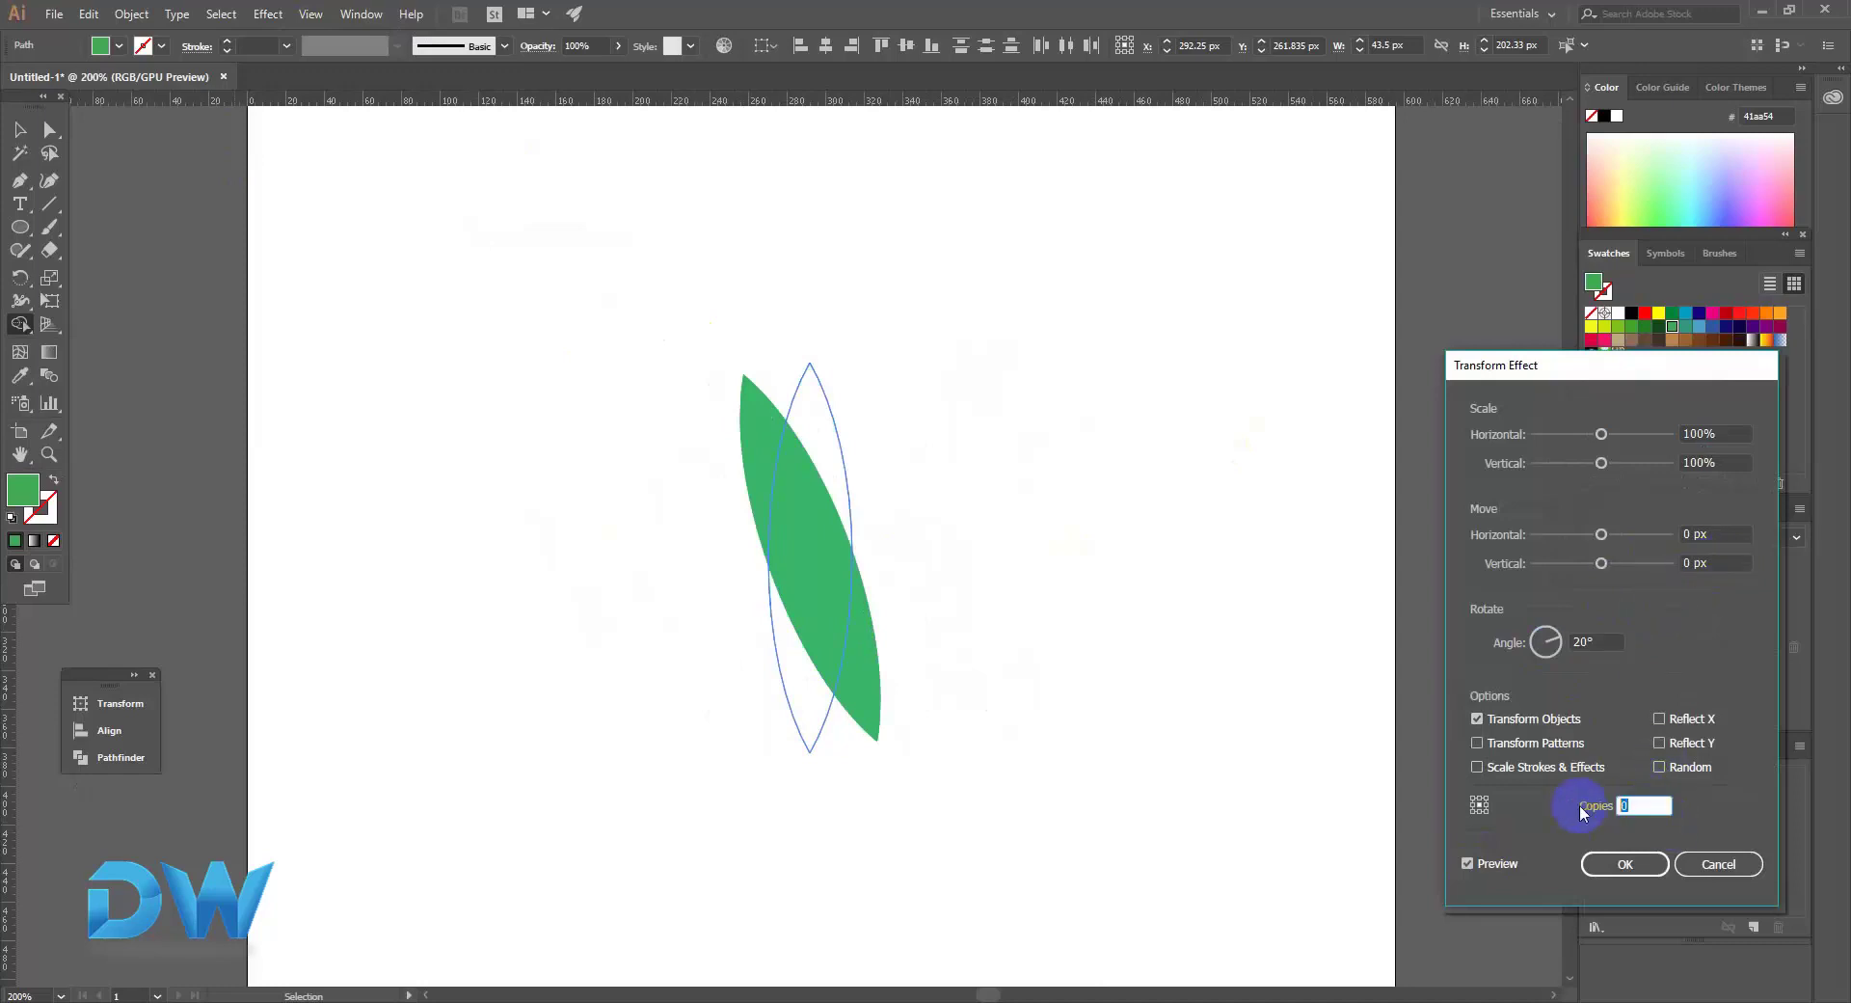
key("Up")
key("Up")
key("Up")
key("Up")
key("Up")
key("Up")
key("Up")
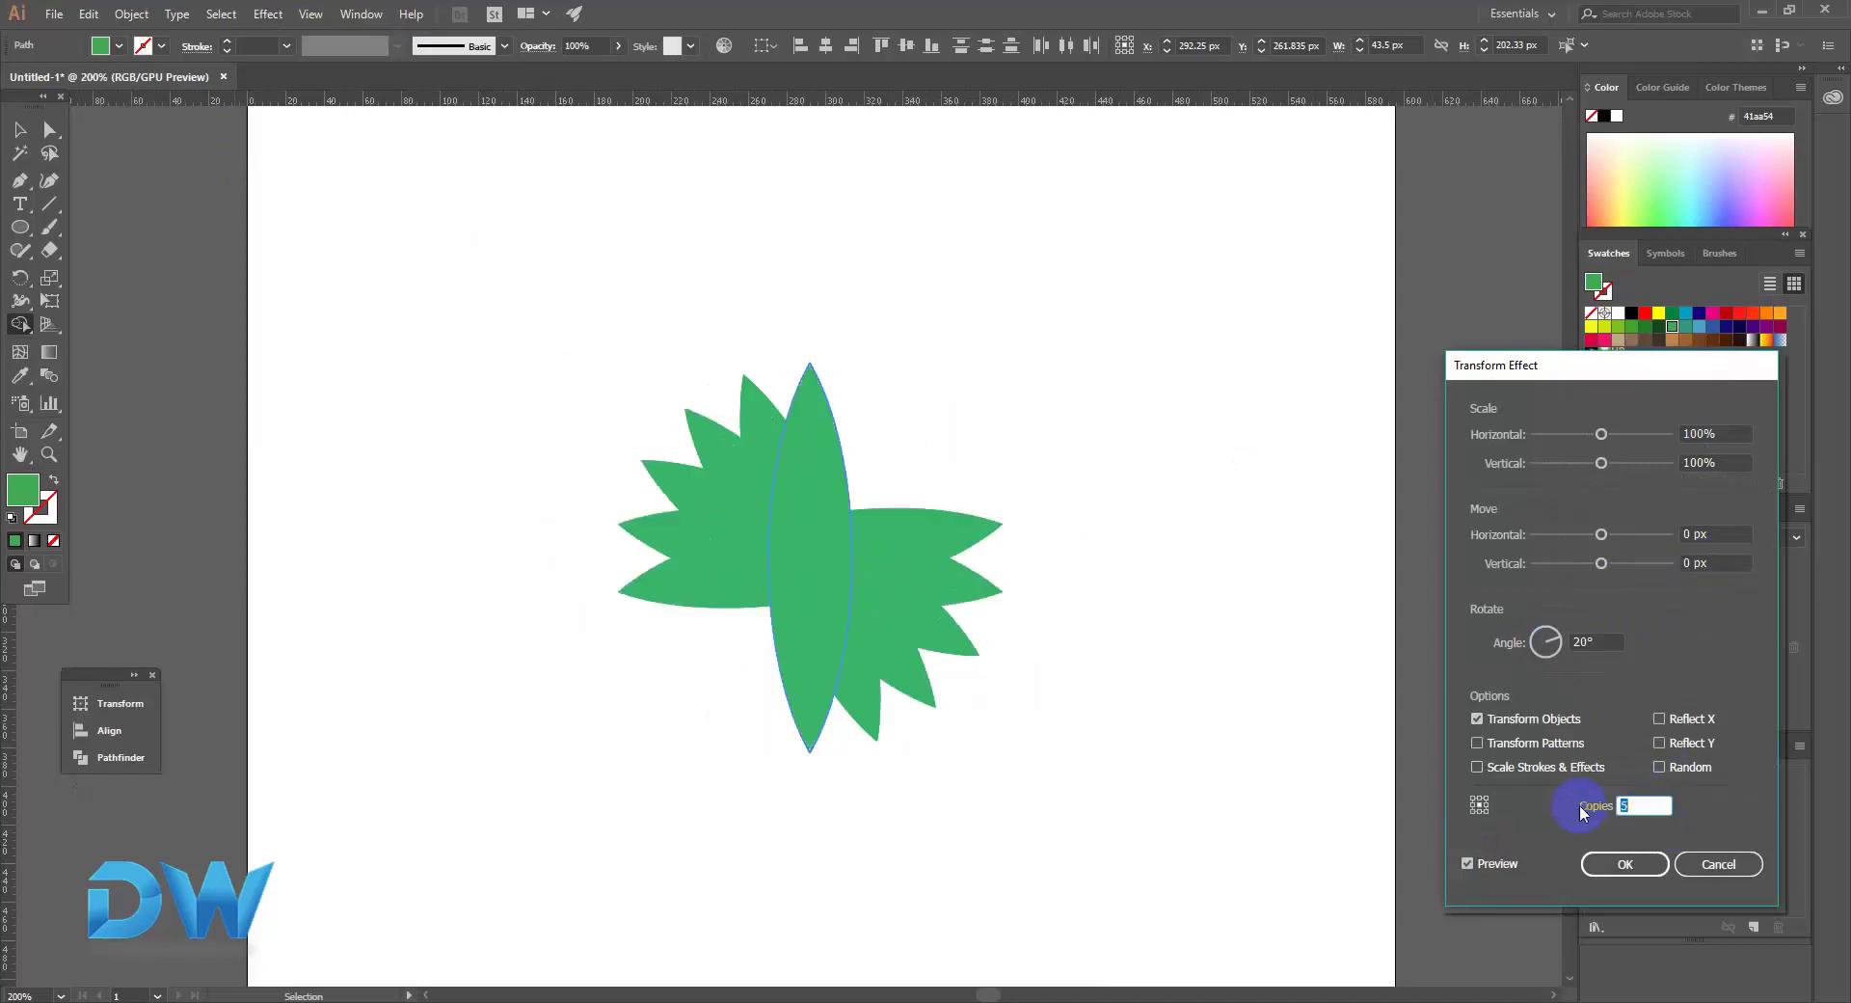
key("Up")
key("Up")
key("Up")
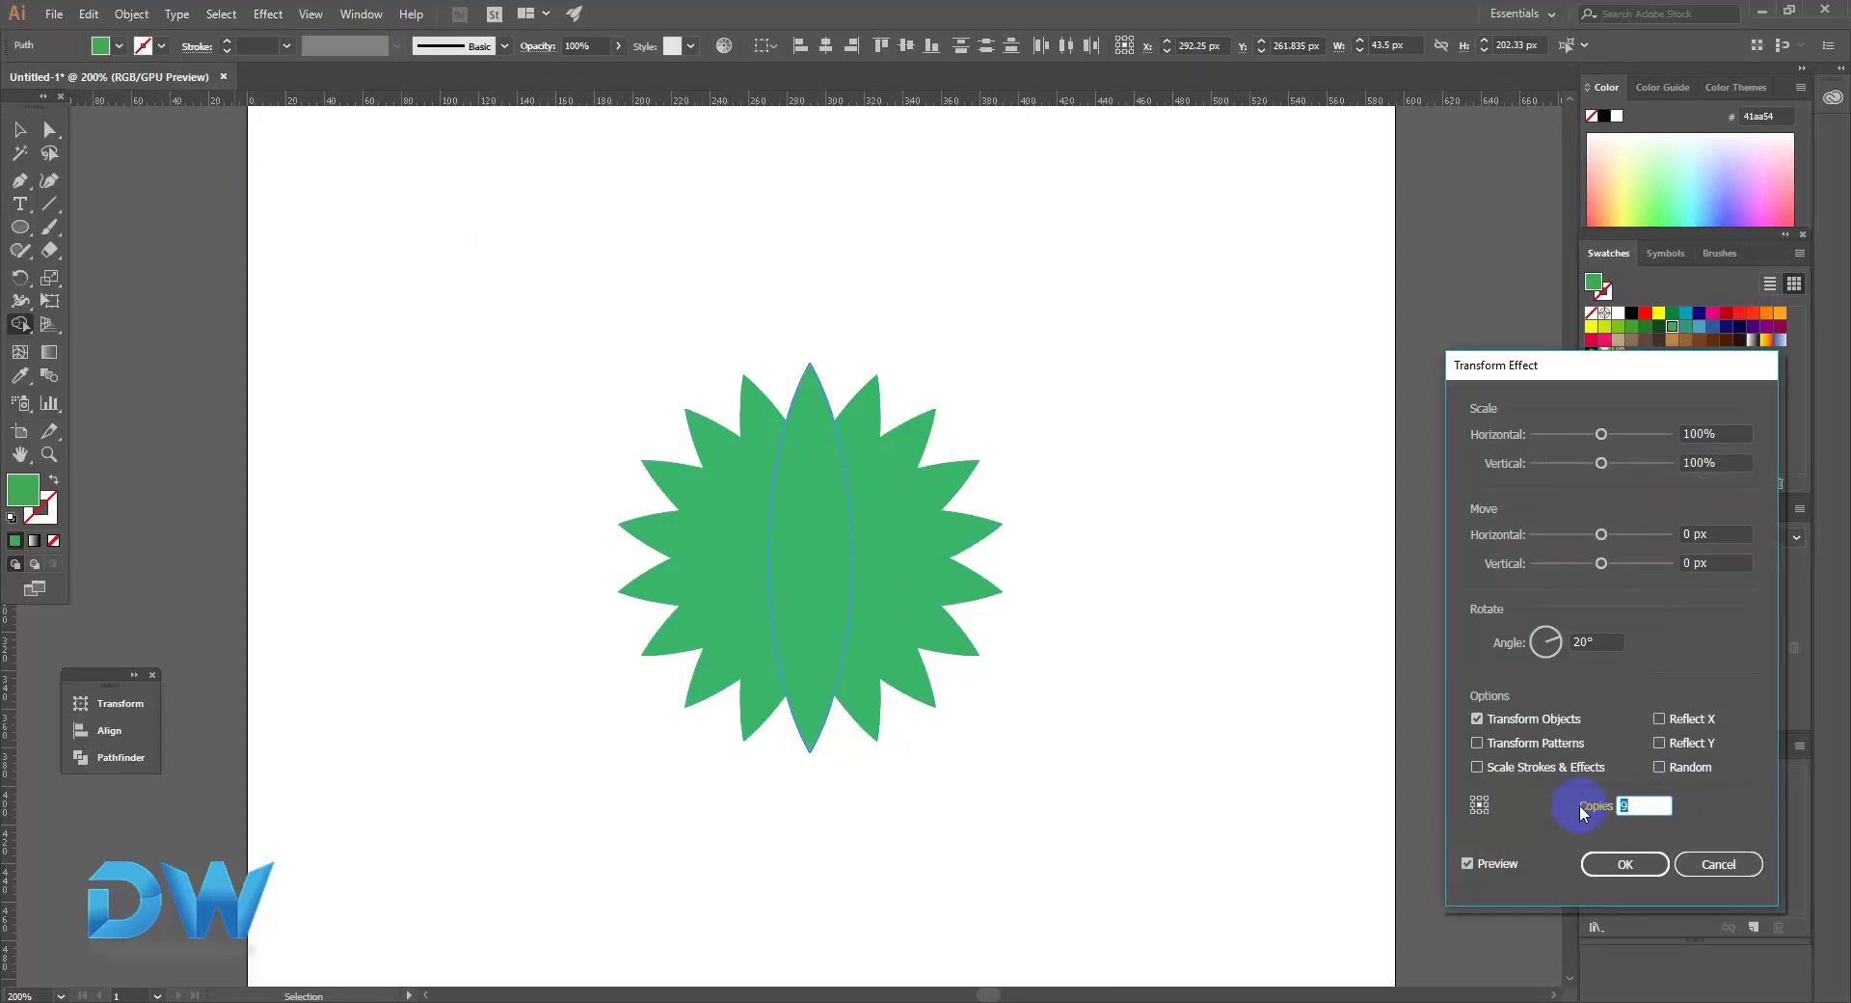
left_click(1602, 531)
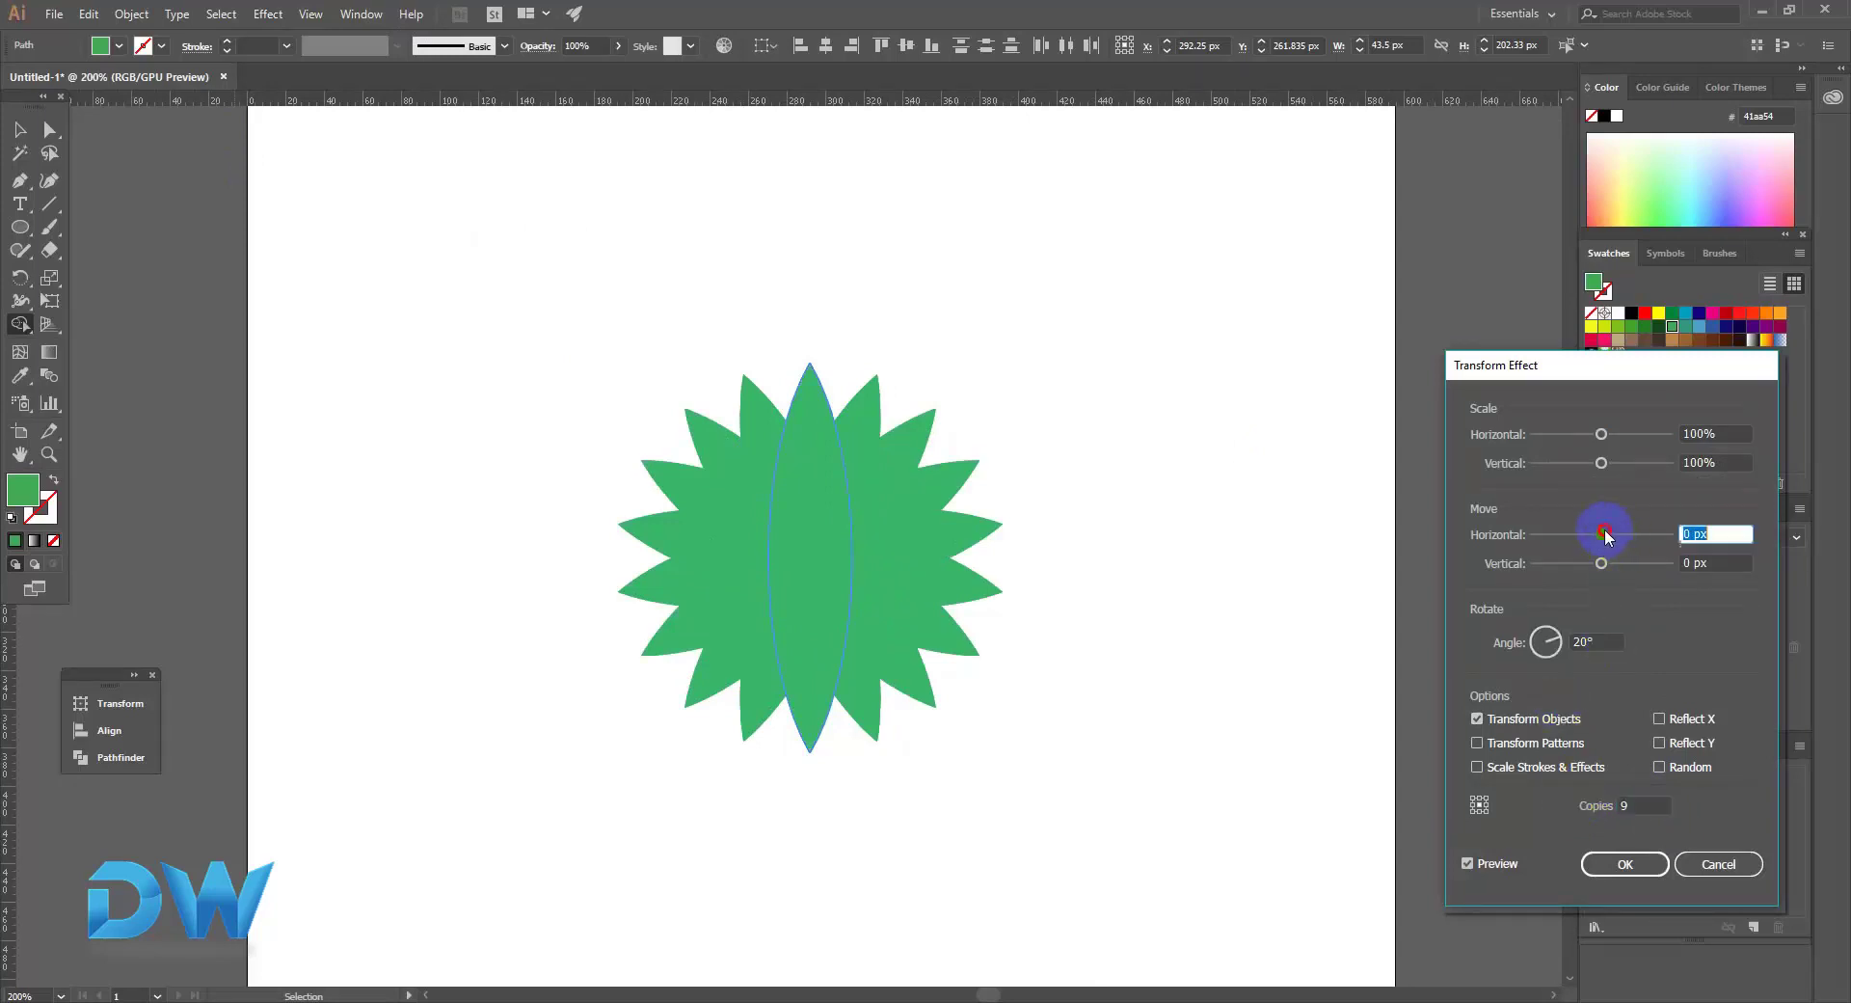
left_click_drag(1604, 533, 1591, 564)
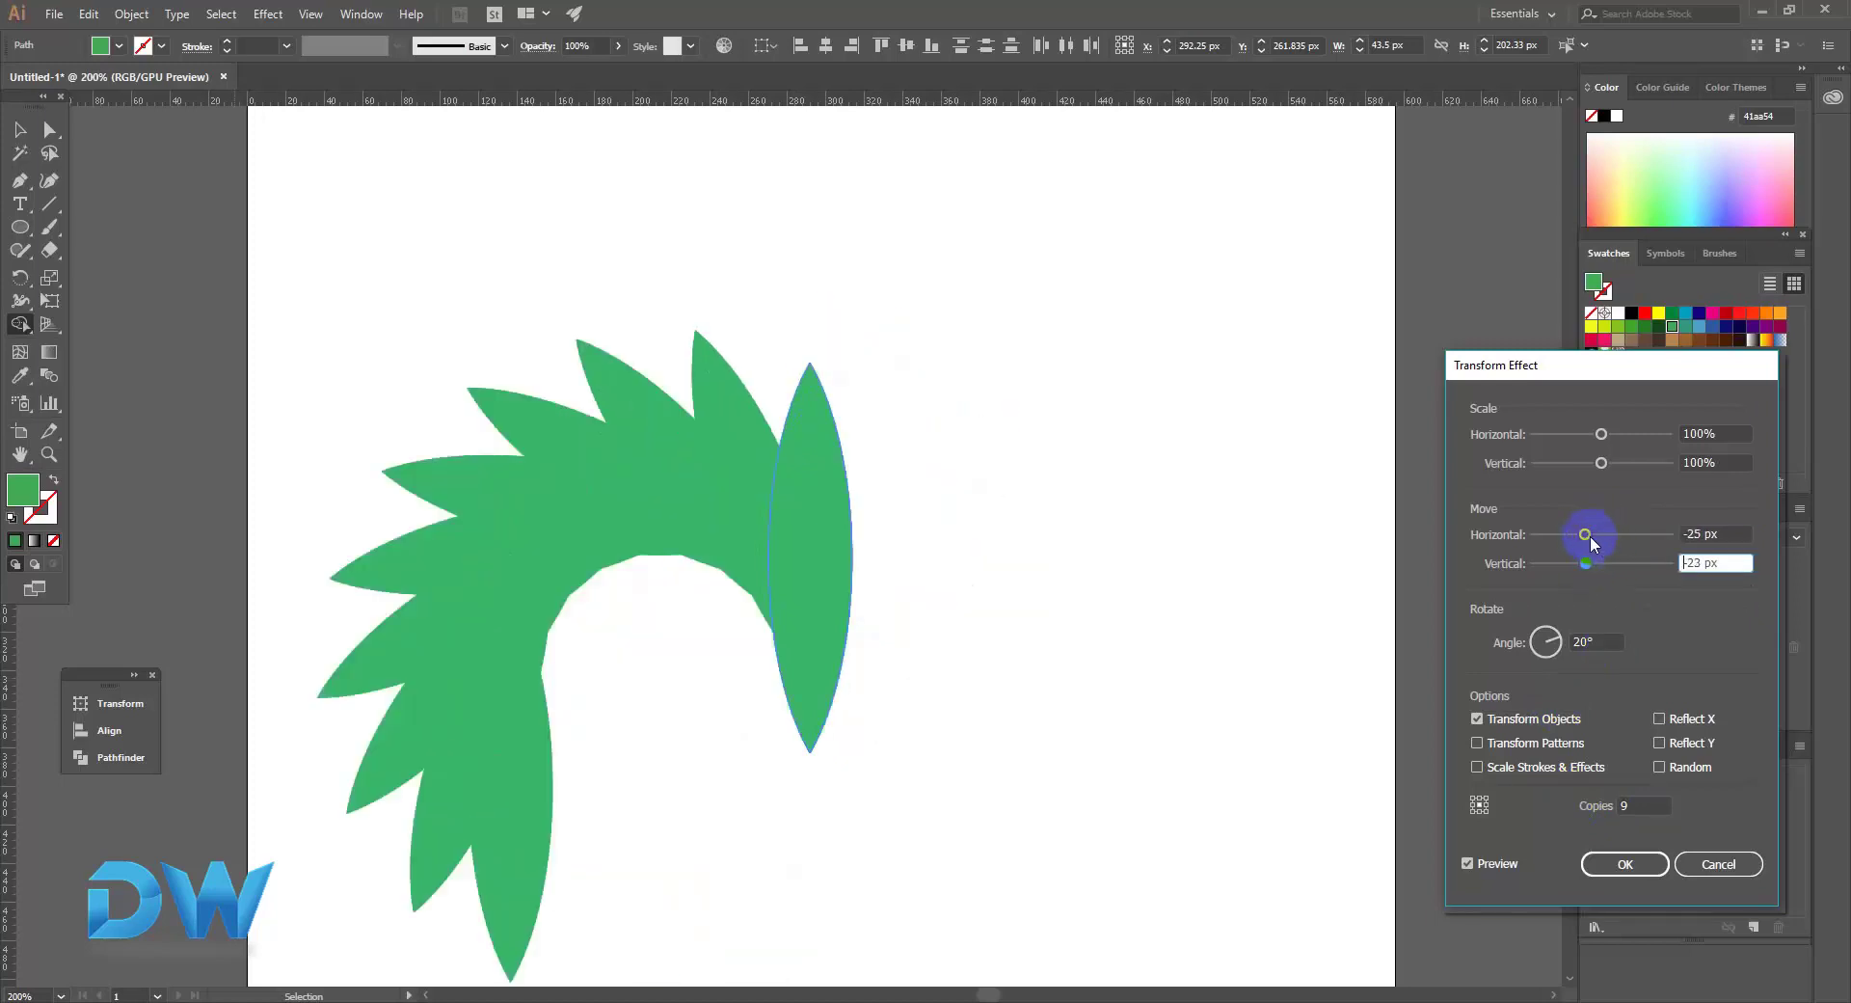
left_click(1596, 802)
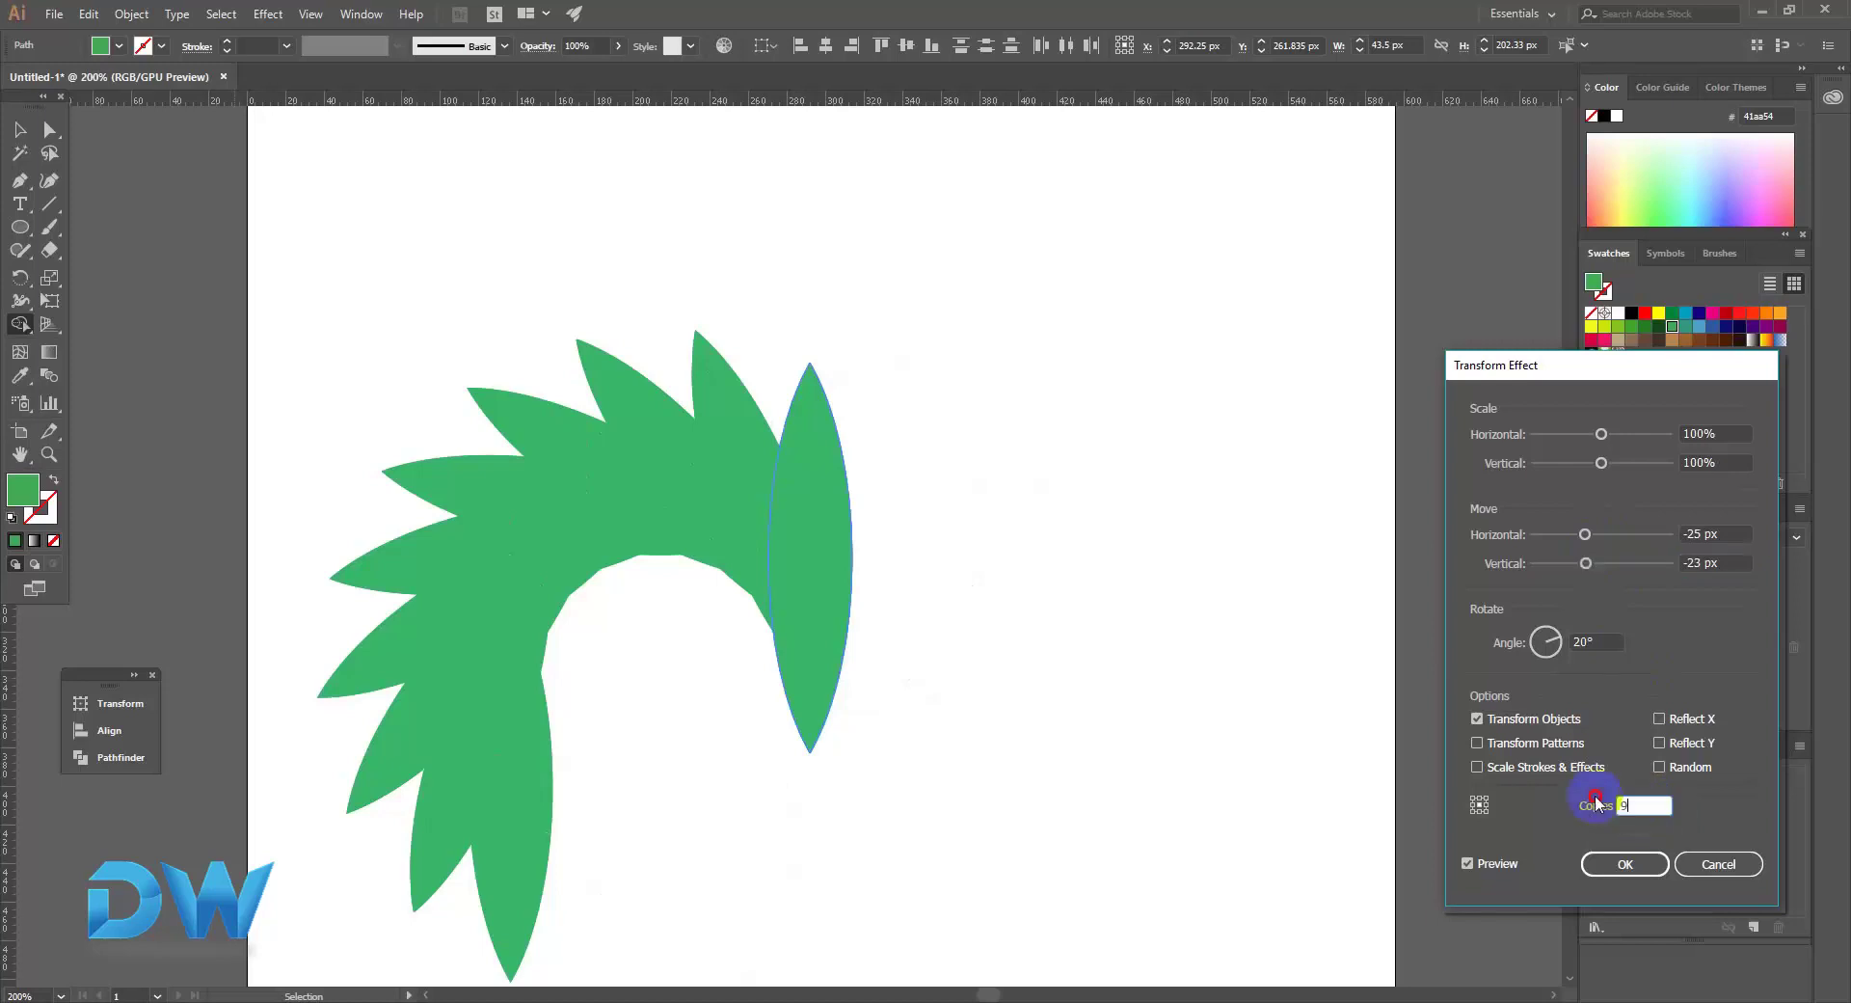
key("Up")
key("Up")
key("Up")
key("Up")
key("Up")
key("Up")
key("Up")
key("Up")
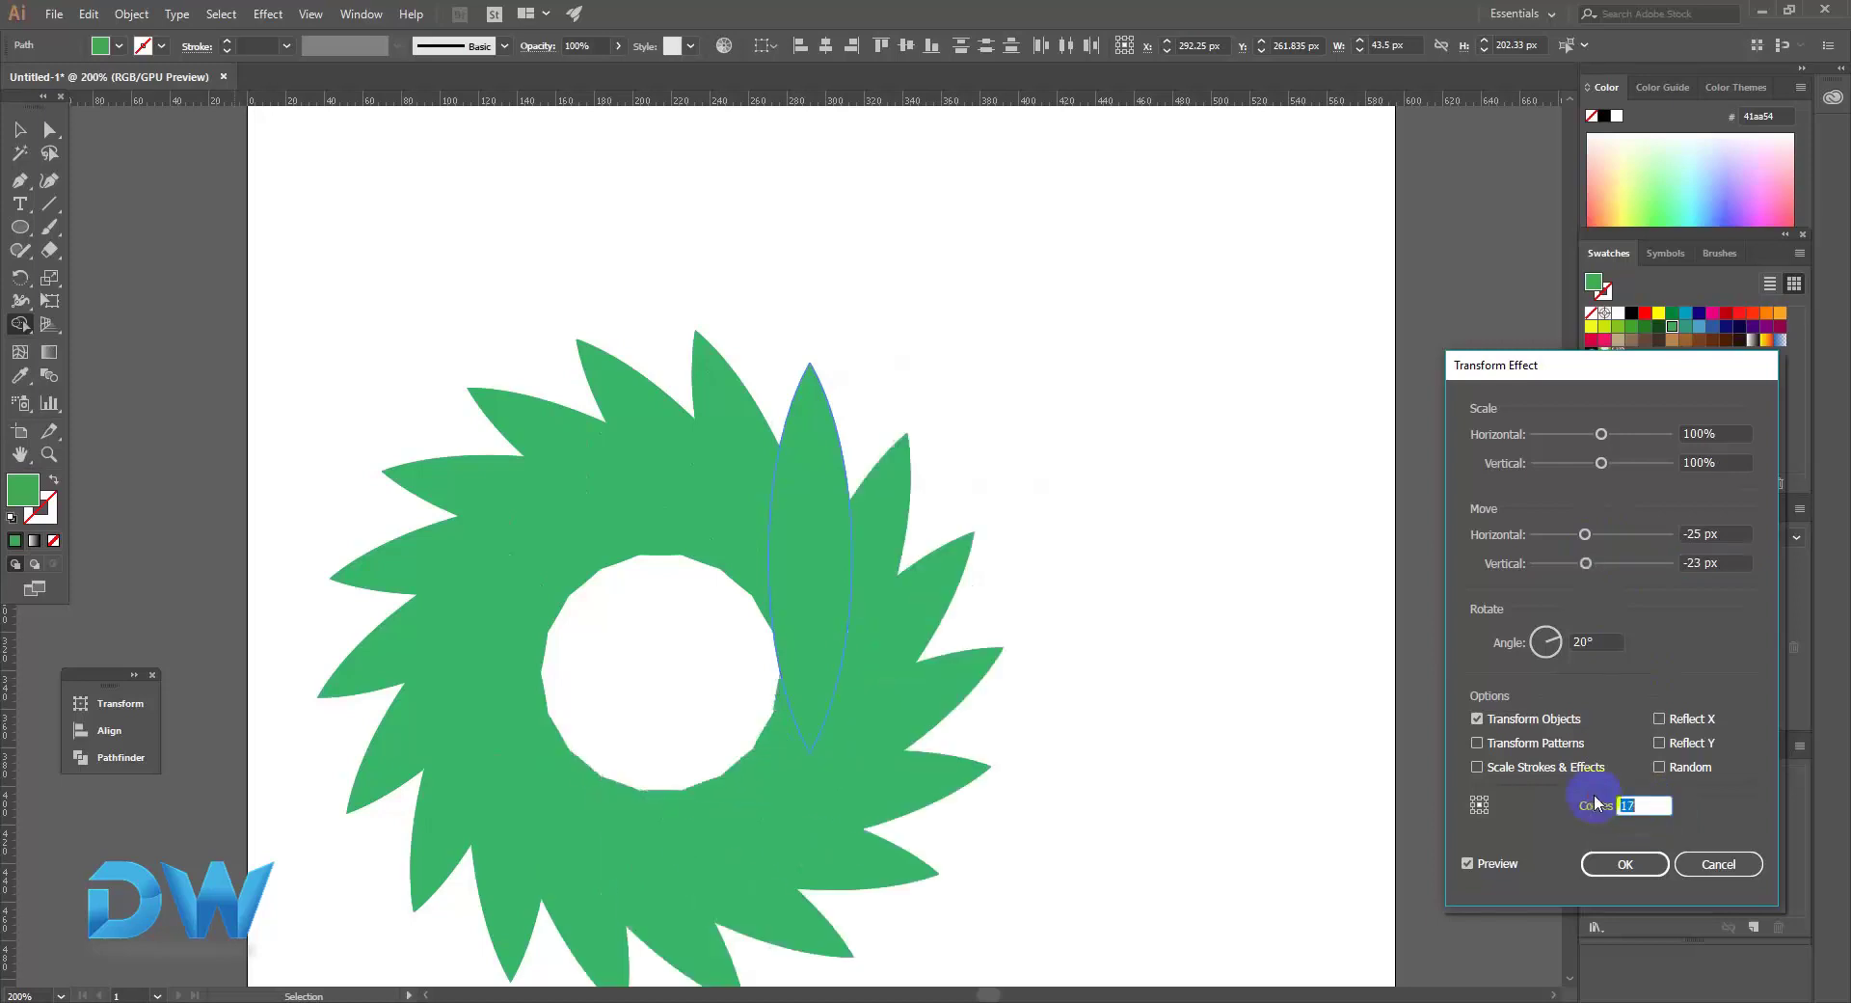
left_click(1634, 808)
type("50")
left_click_drag(1585, 534, 1629, 558)
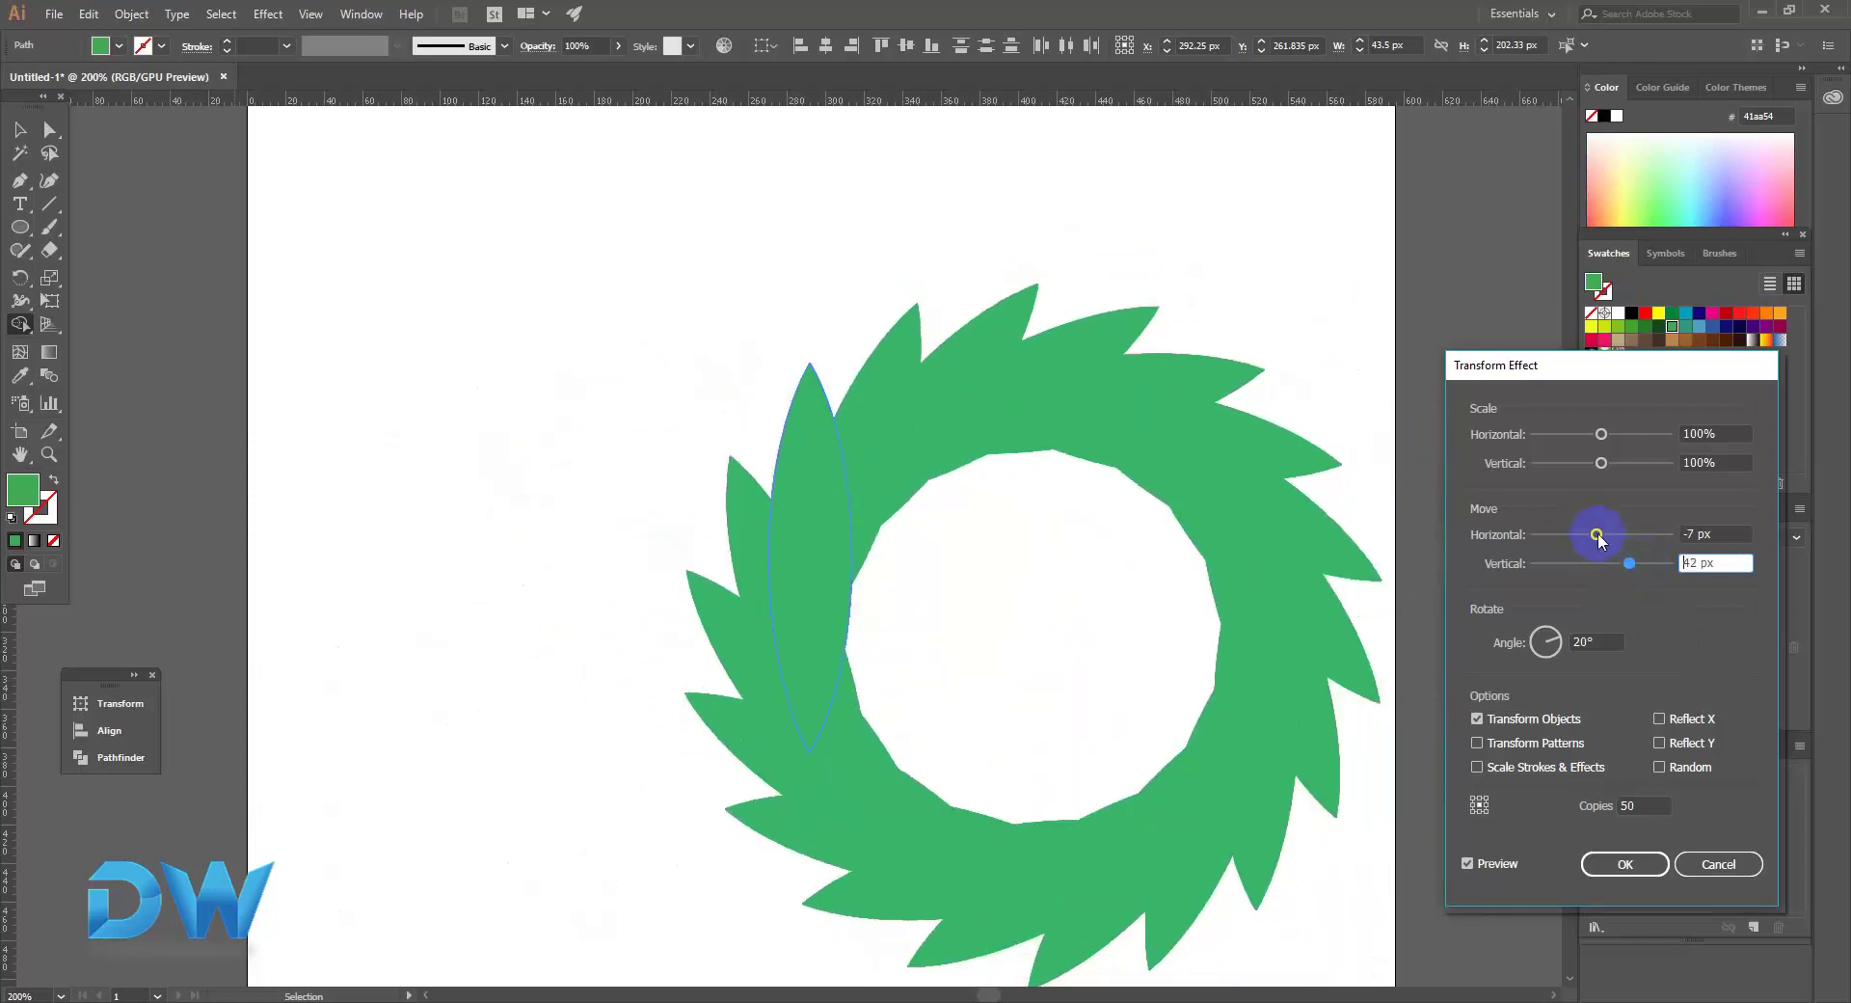
Set Move Horizontal 0 px and Vertical 20 px, adjust Copies around 44, and set the angle to 29°.
left_click(1599, 538)
type("0")
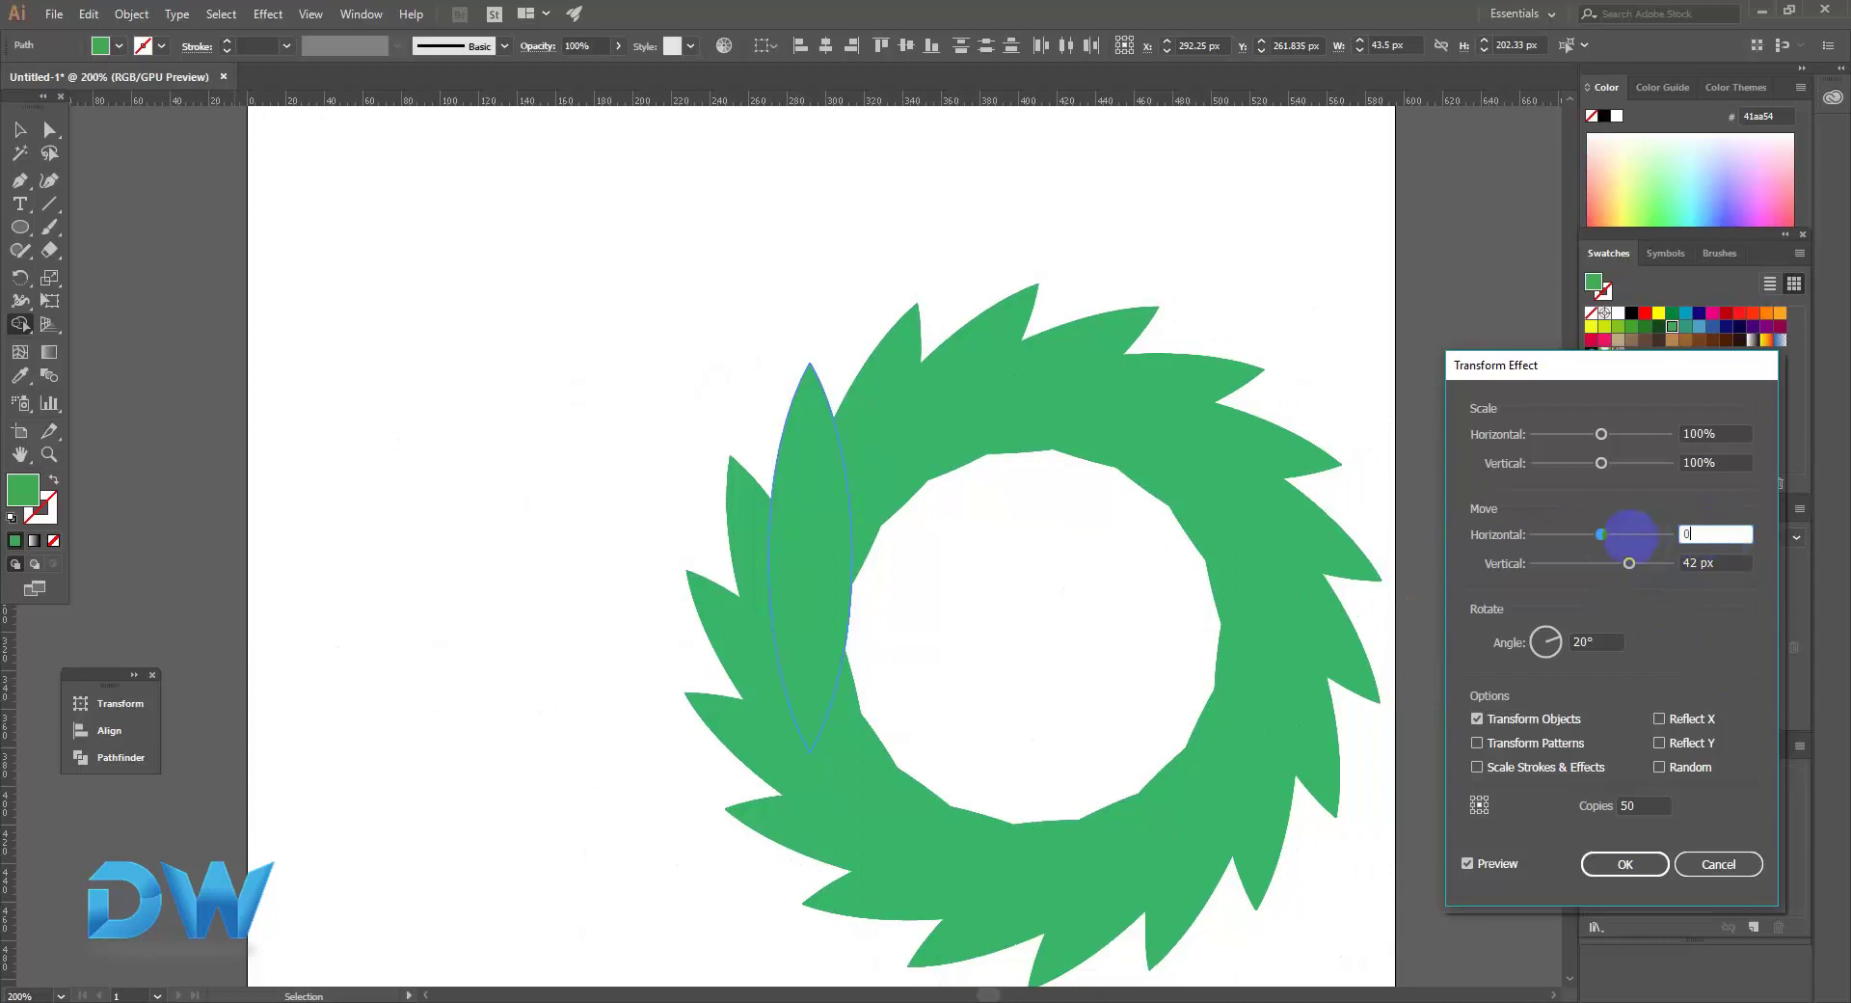
left_click_drag(1629, 562, 1611, 563)
left_click(1651, 805)
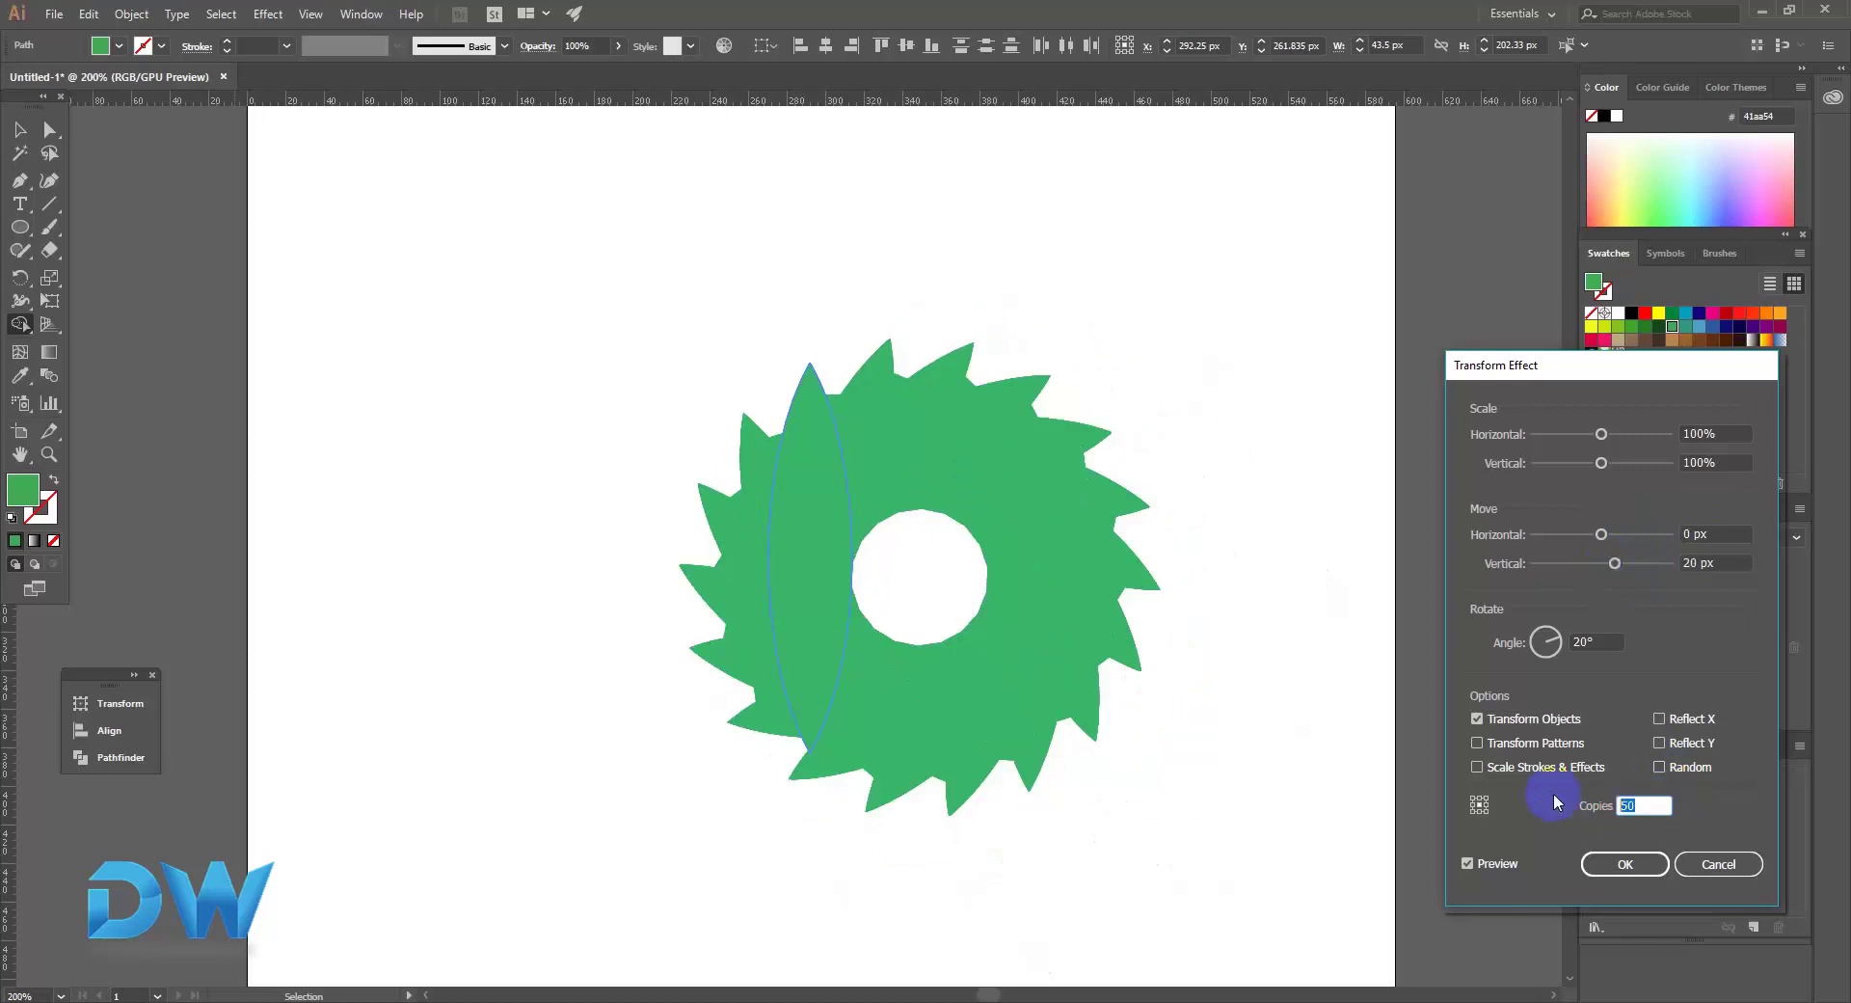
type("44")
key("Down")
key("Down")
key("Down")
key("Down")
key("Down")
key("Down")
key("Down")
left_click(1558, 636)
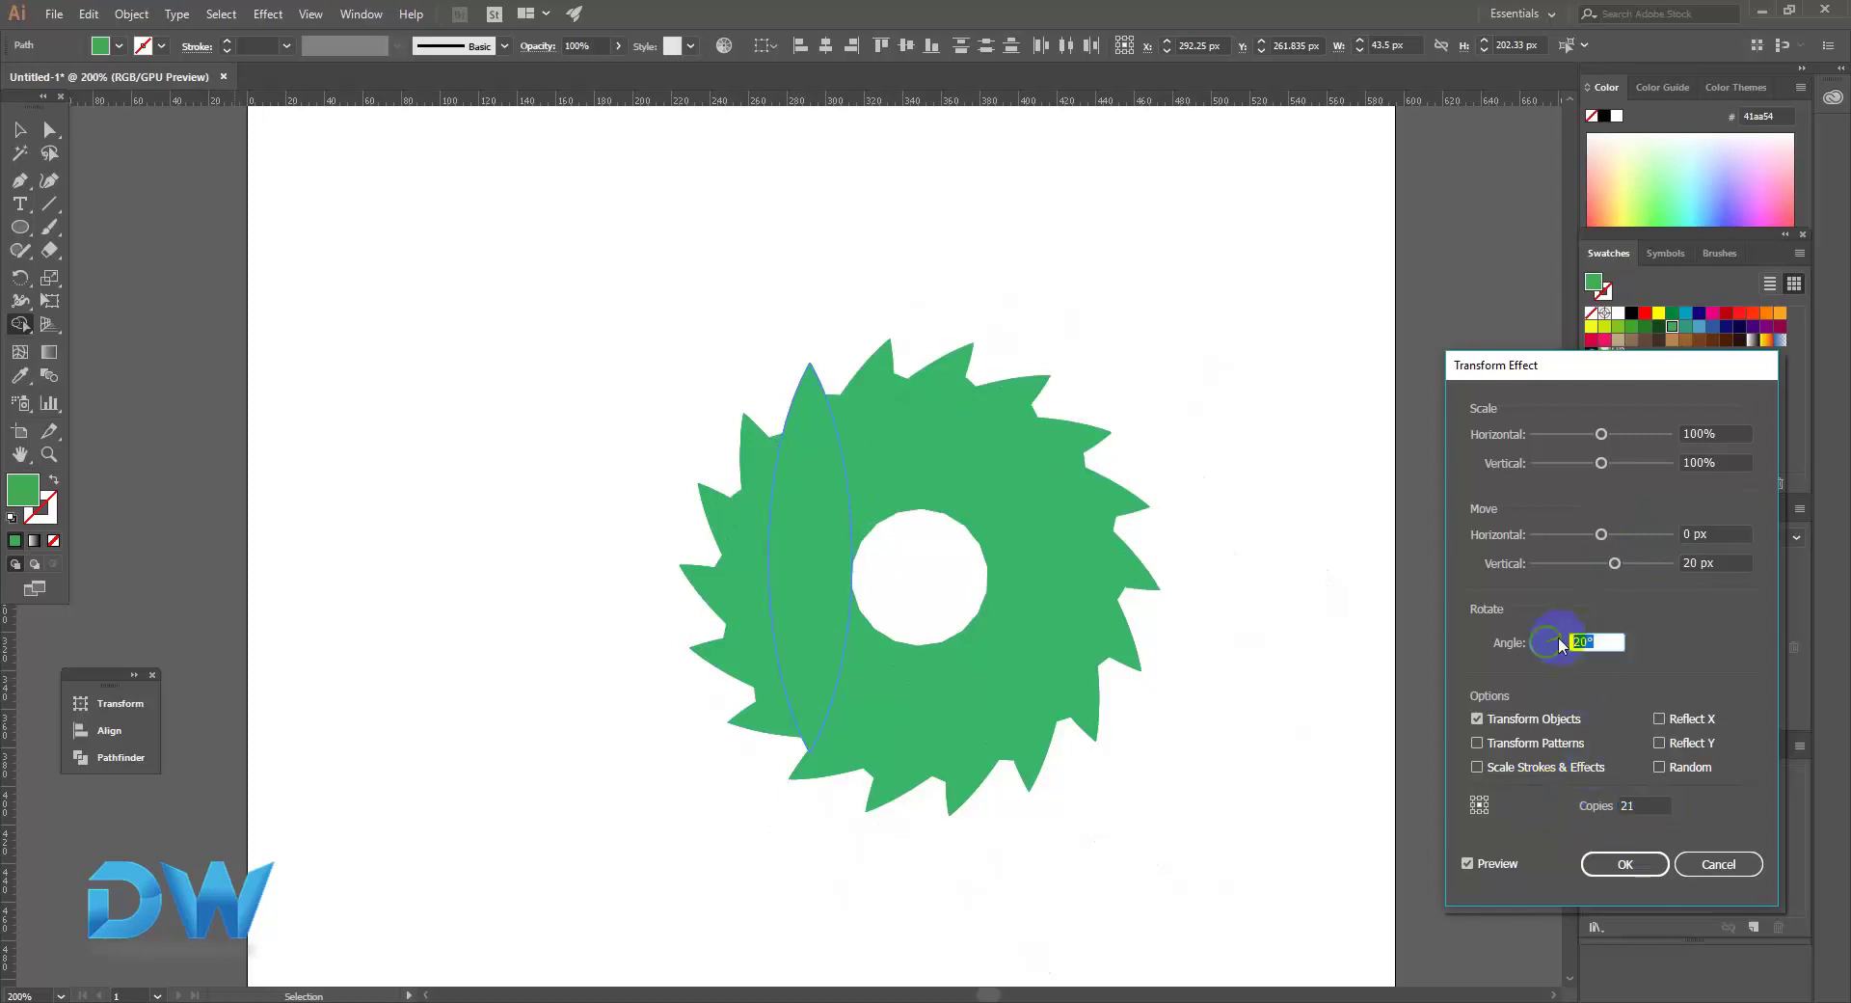
key("Up")
key("Up")
key("Up")
key("Up")
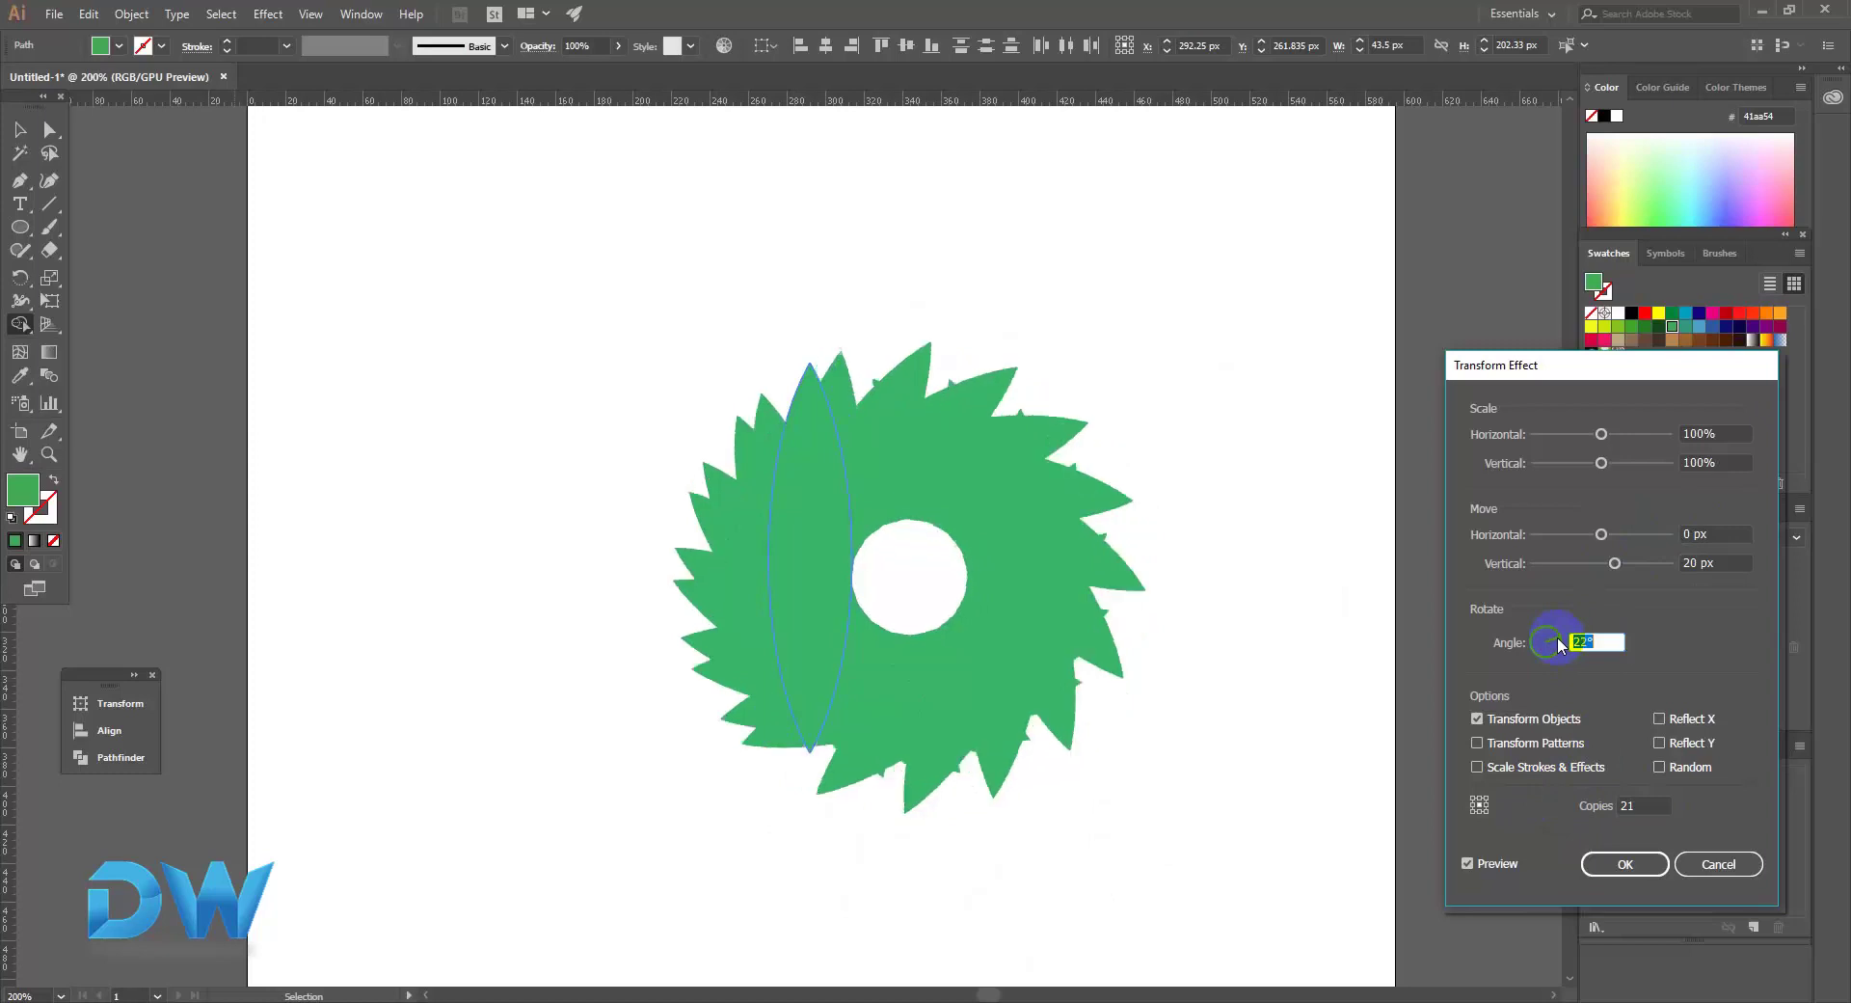
key("Up")
key("Up")
key("Up")
key("Up")
key("Up")
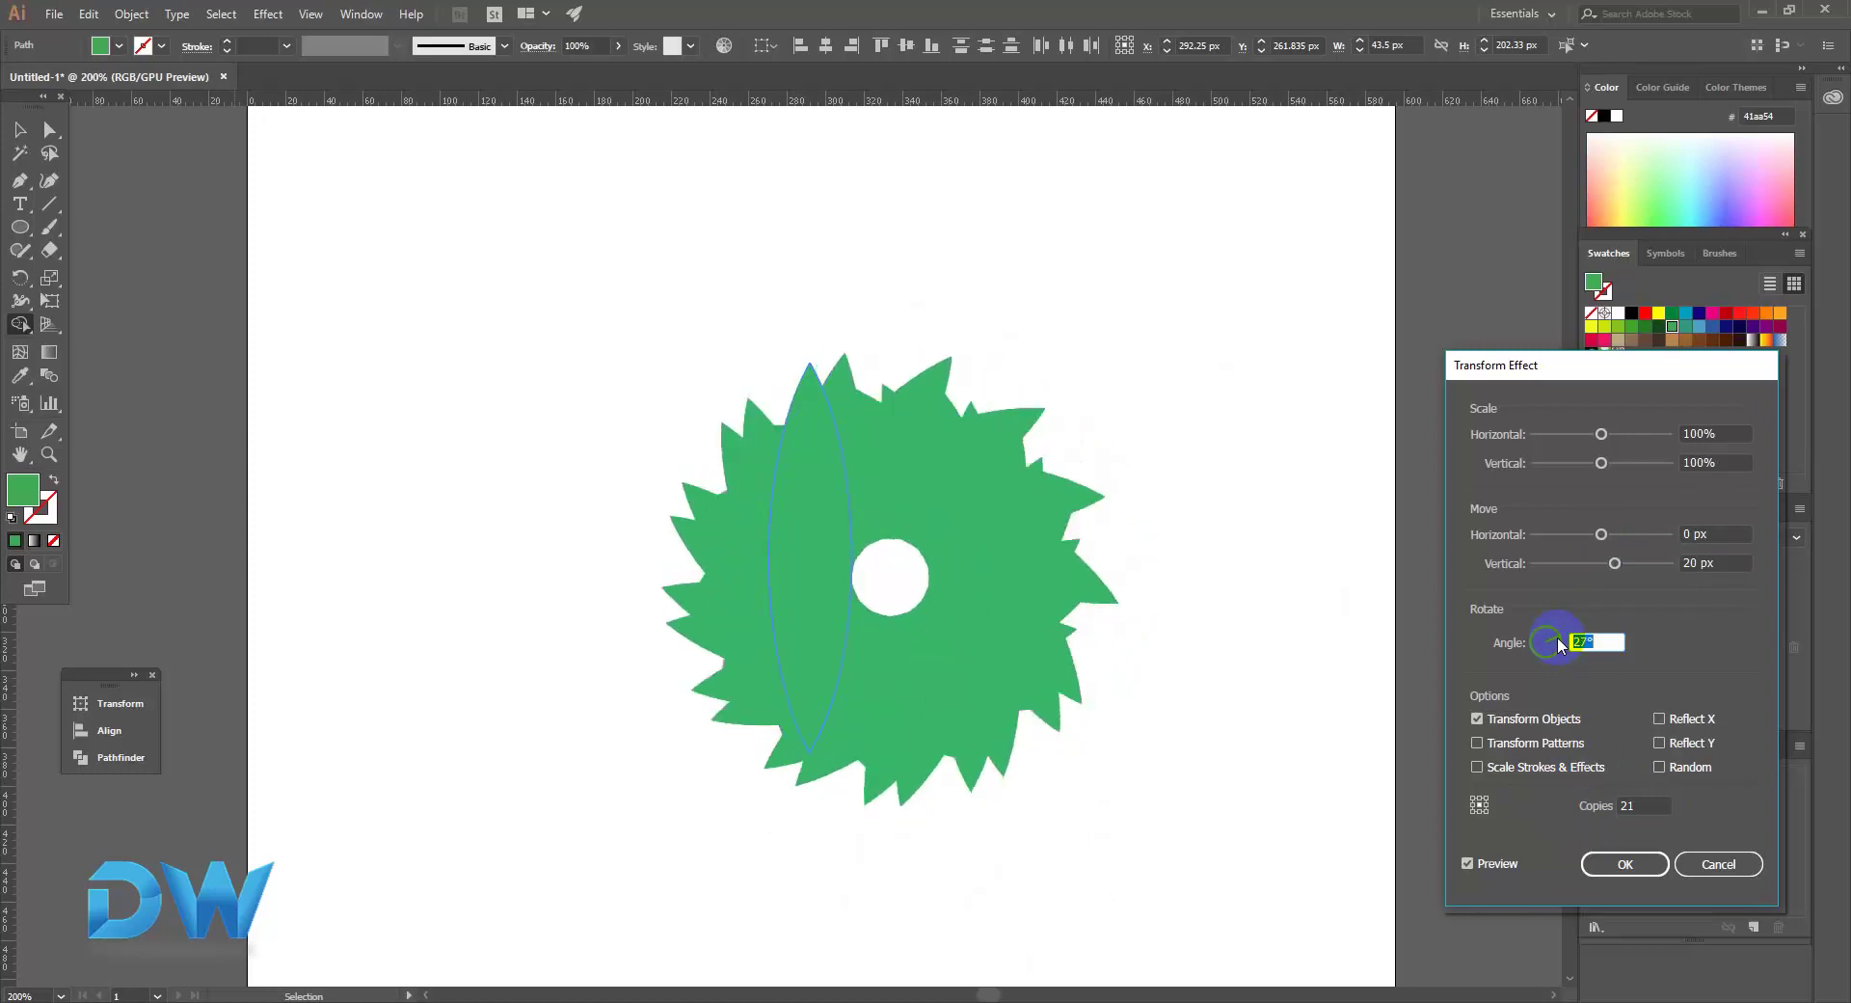
double_click(1625, 805)
key("Up")
key("Up")
key("Up")
key("Up")
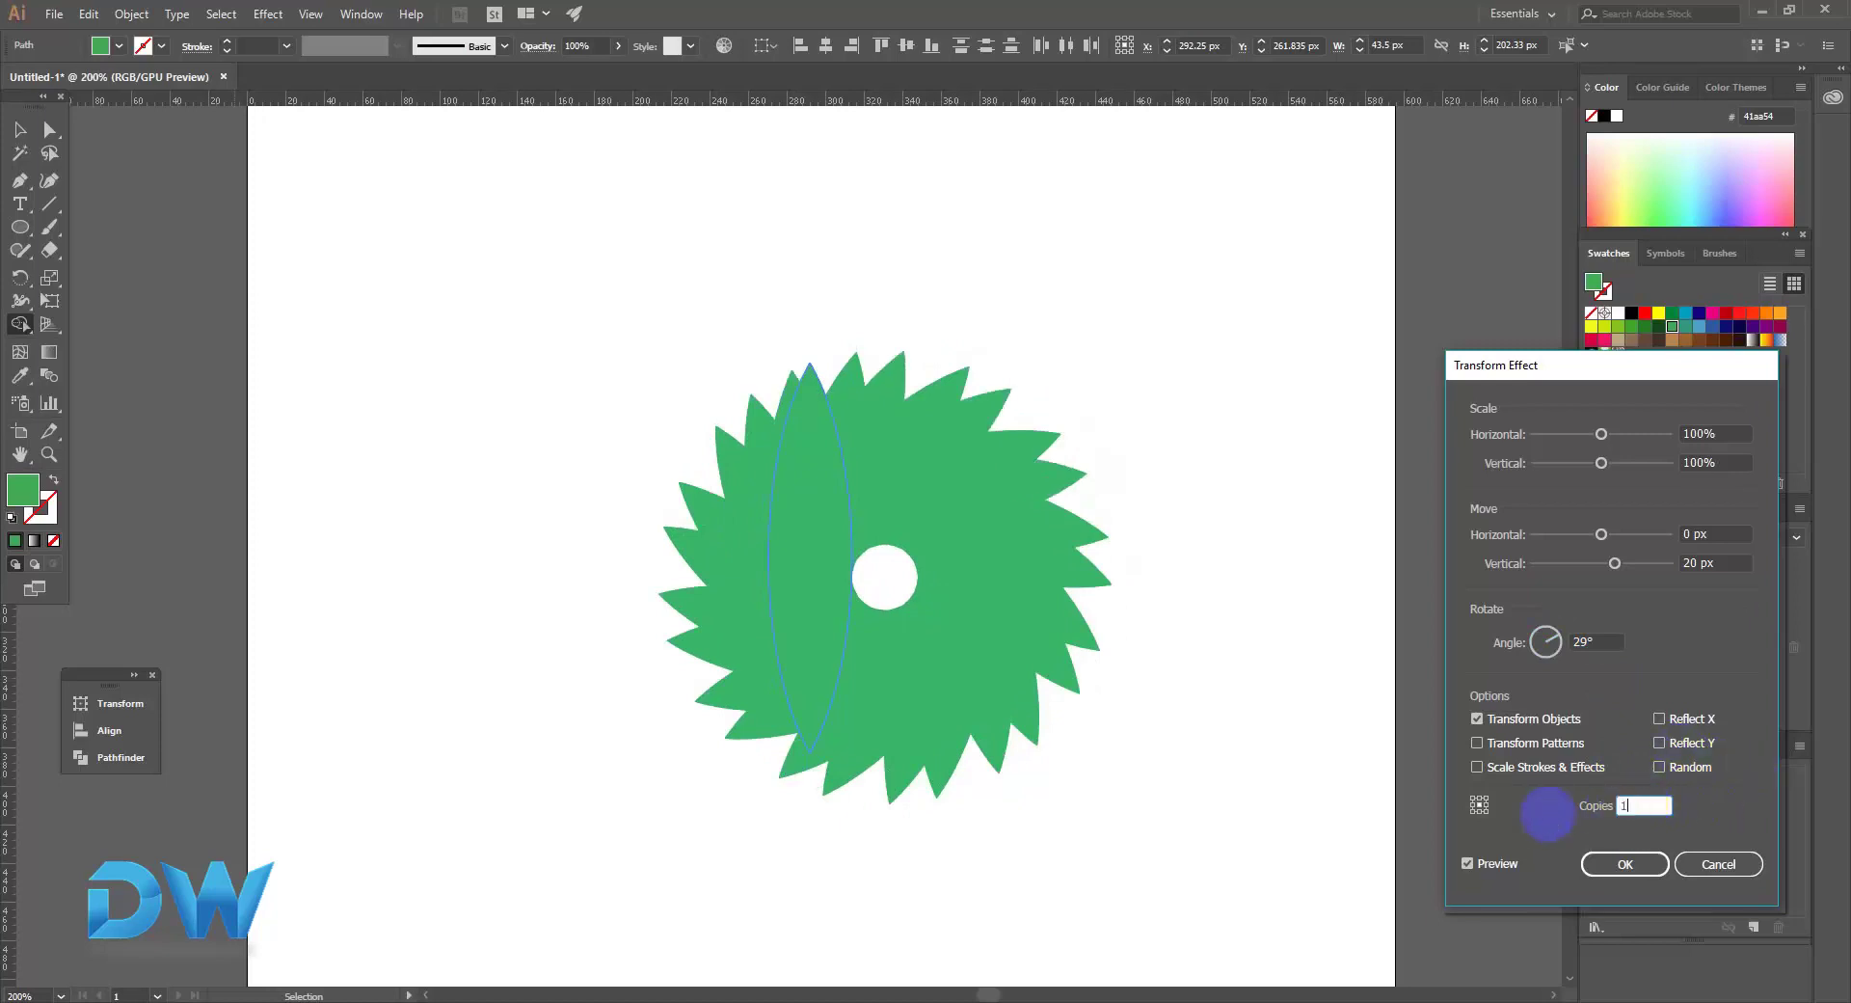
Reset the vertical move to 0 and the rotation angle to 20°.
double_click(1689, 563)
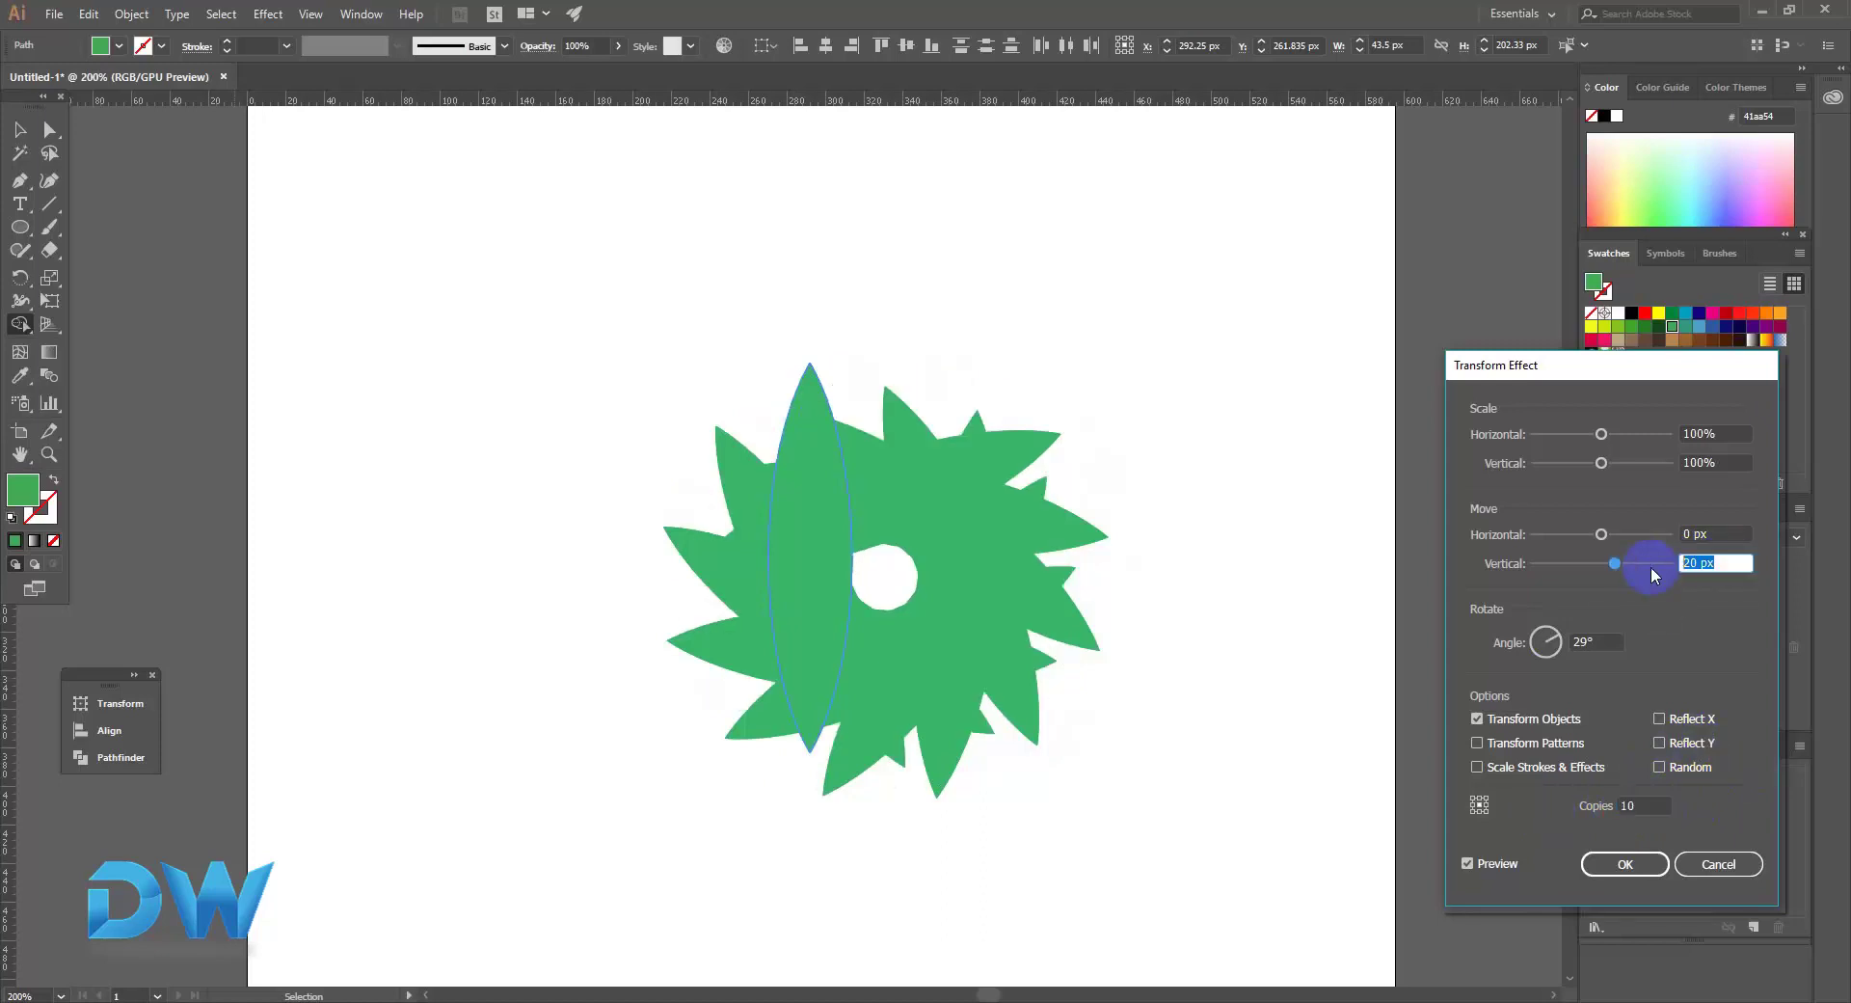
type("0")
double_click(1597, 642)
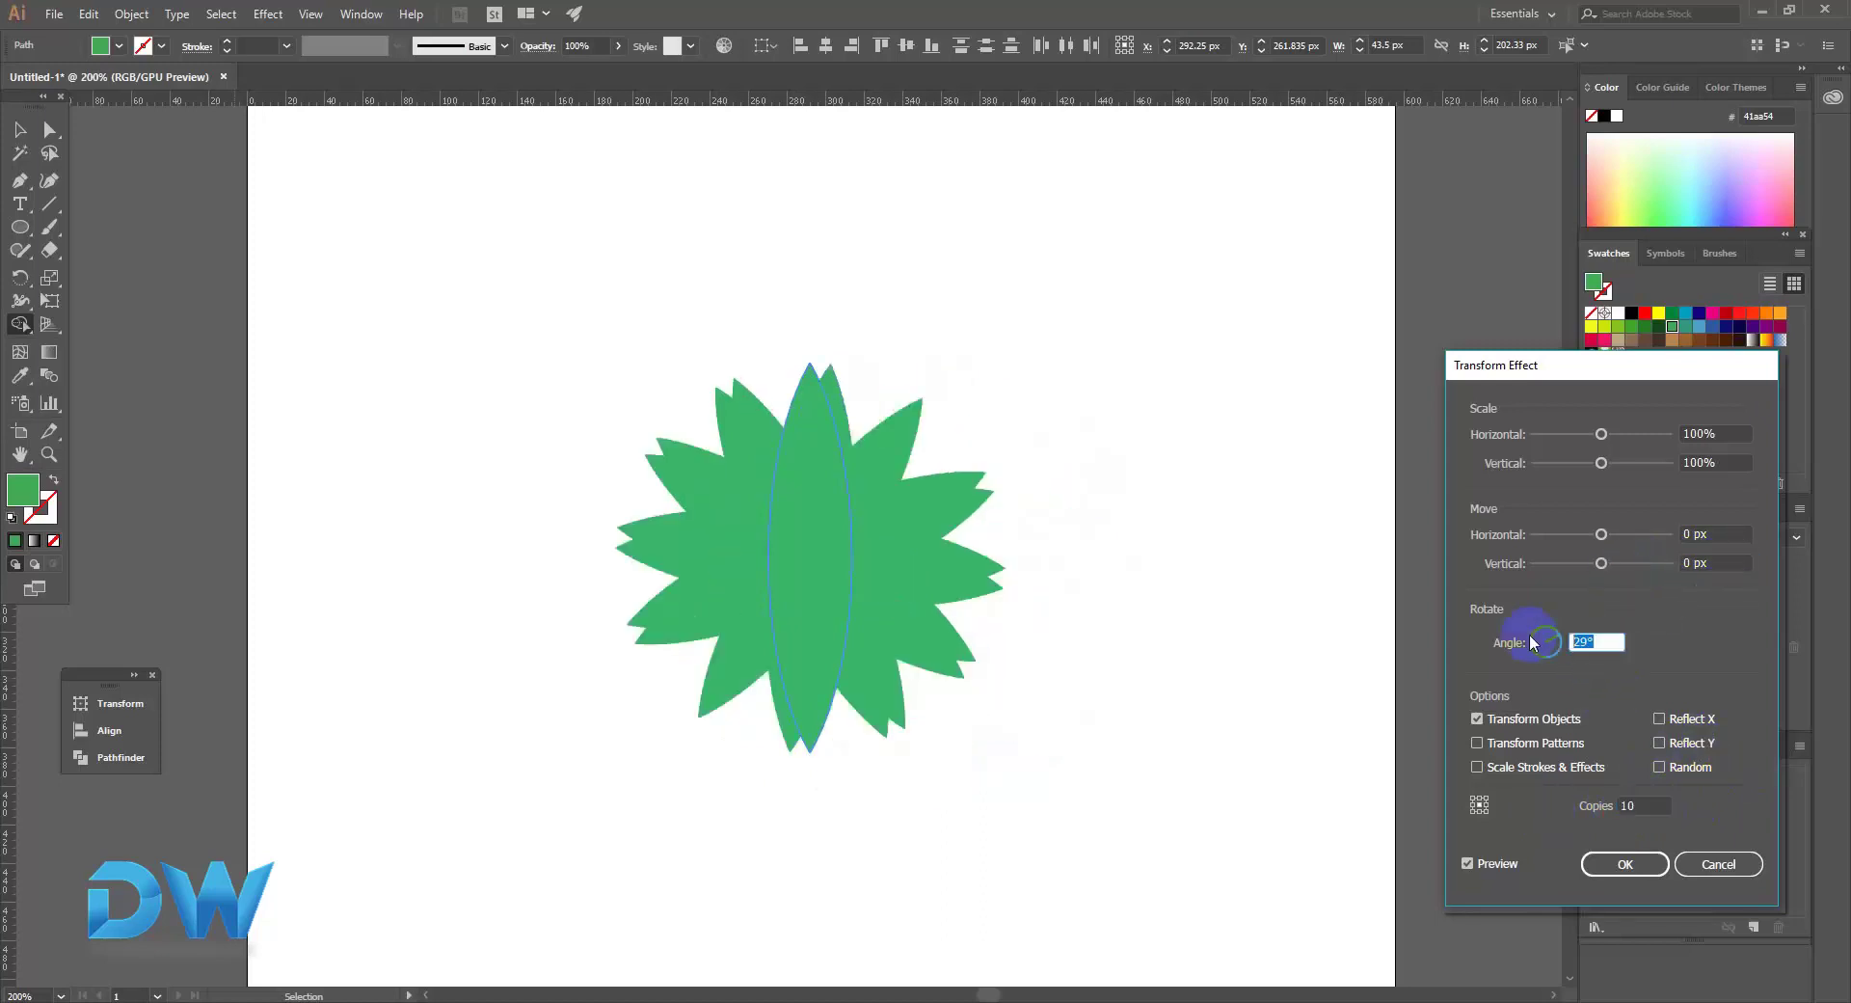
type("20")
left_click(1718, 562)
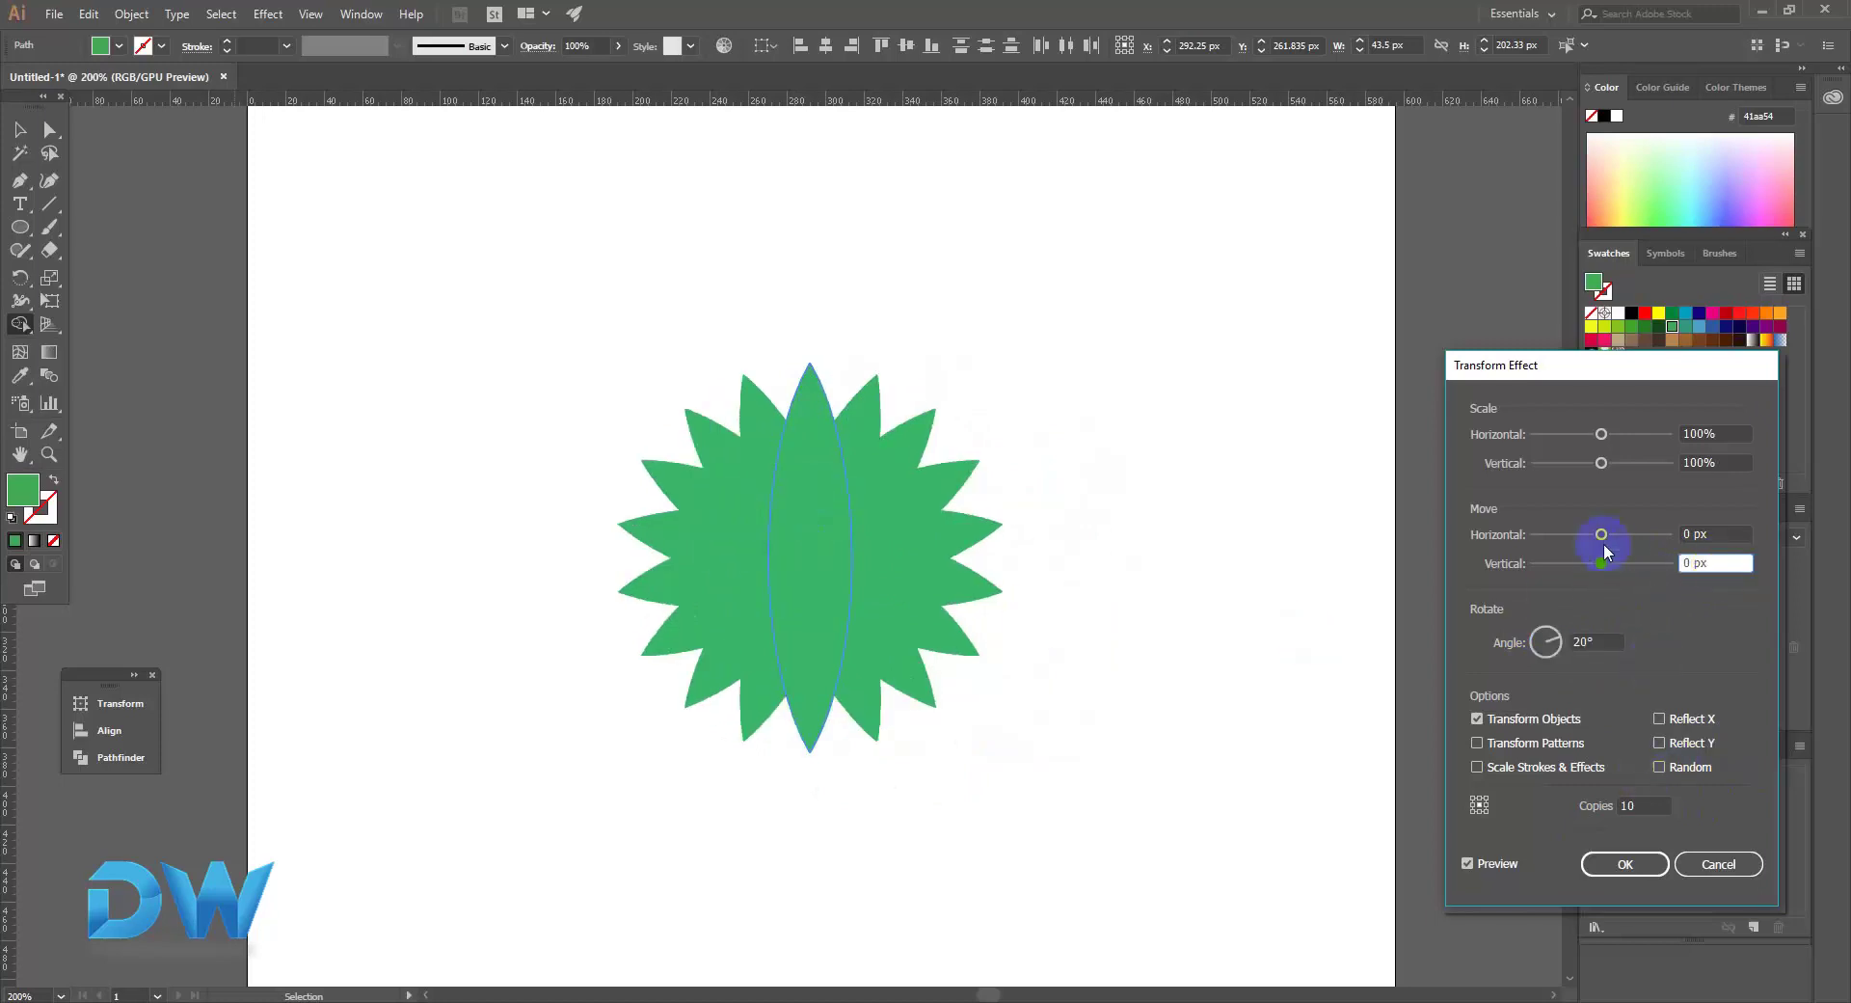
Raise Copies to 17, drag the horizontal move out to separate the petals, and apply the effect.
left_click_drag(1601, 535, 1589, 535)
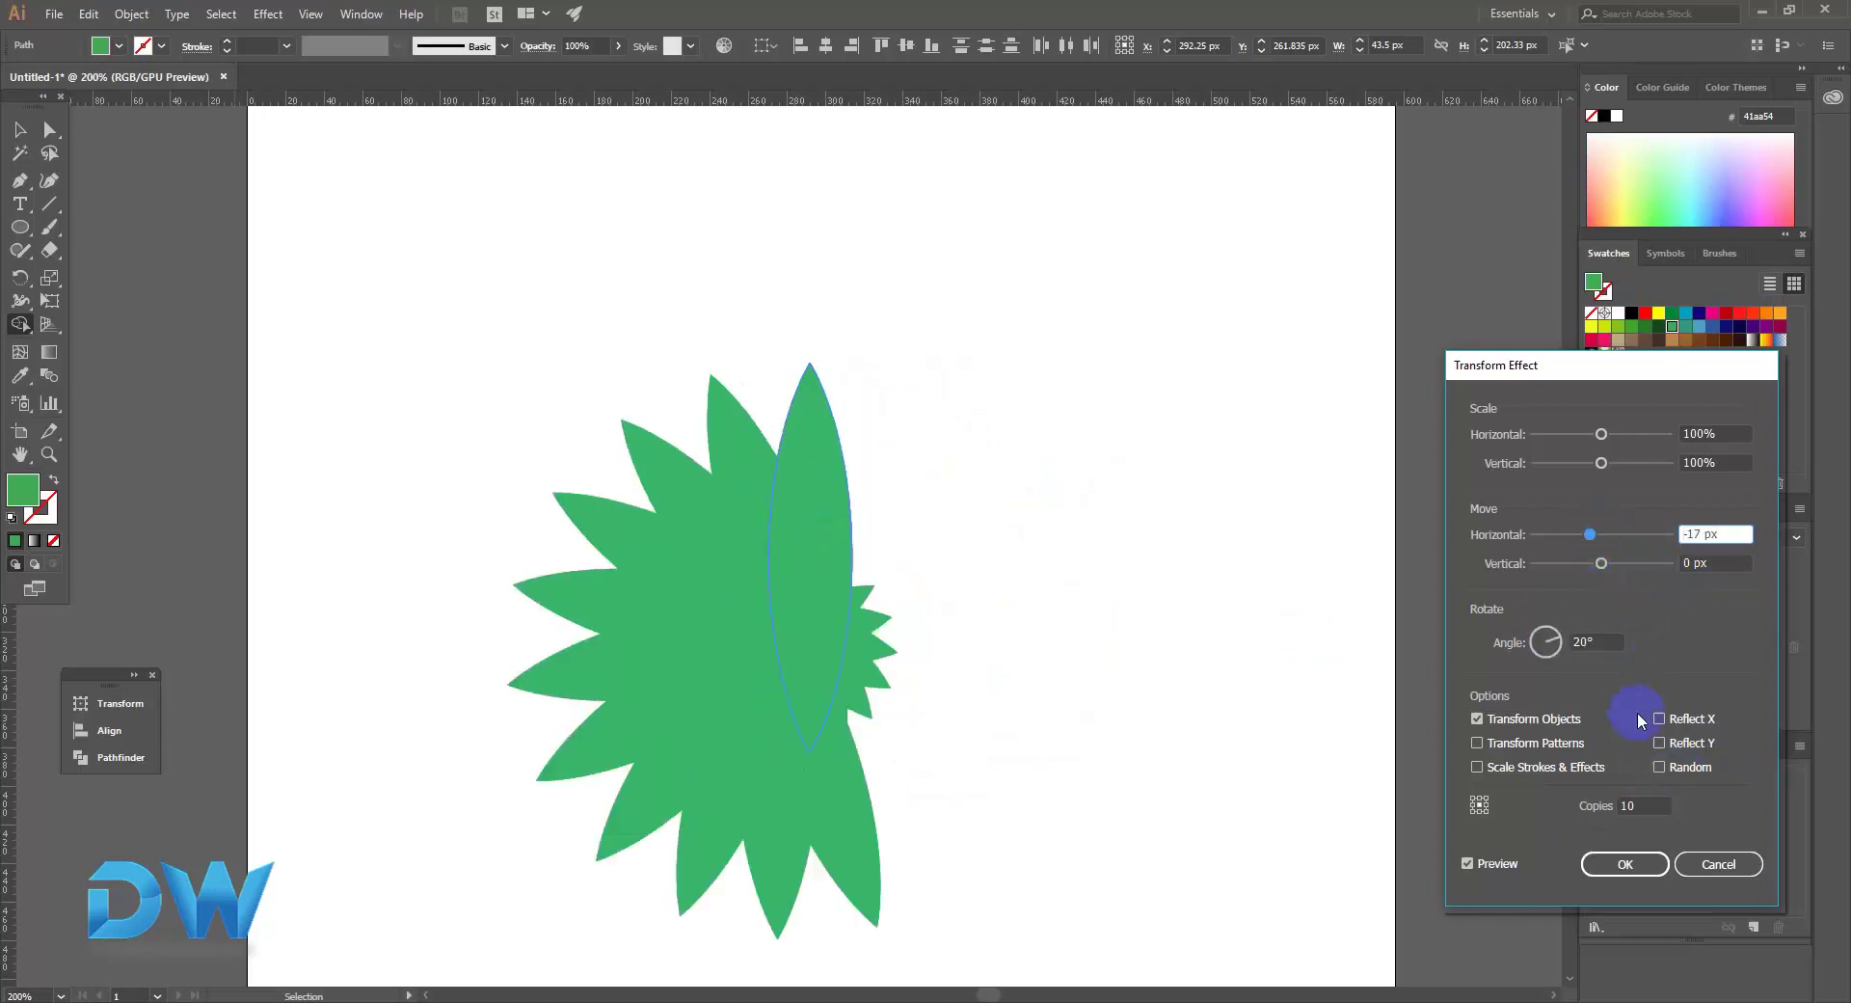
double_click(1619, 809)
key("Up")
key("Up")
key("Up")
key("Up")
key("Up")
key("Up")
key("Up")
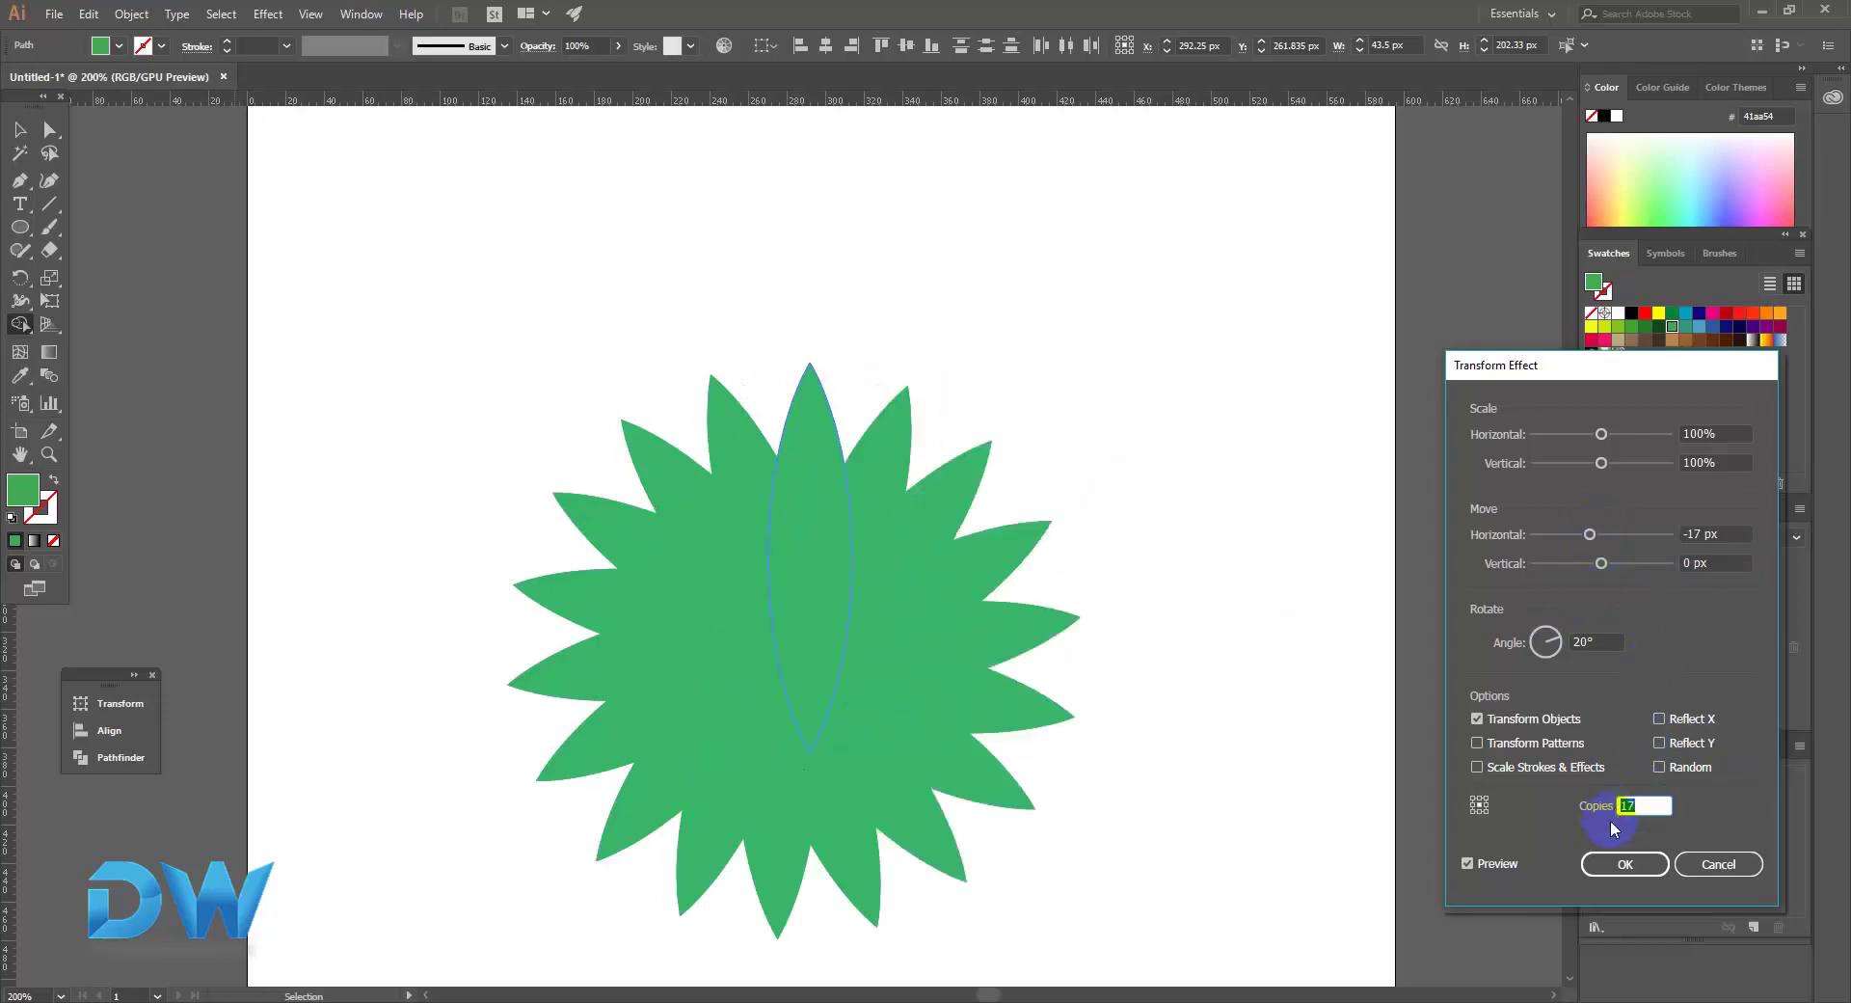
left_click_drag(1587, 531, 1559, 531)
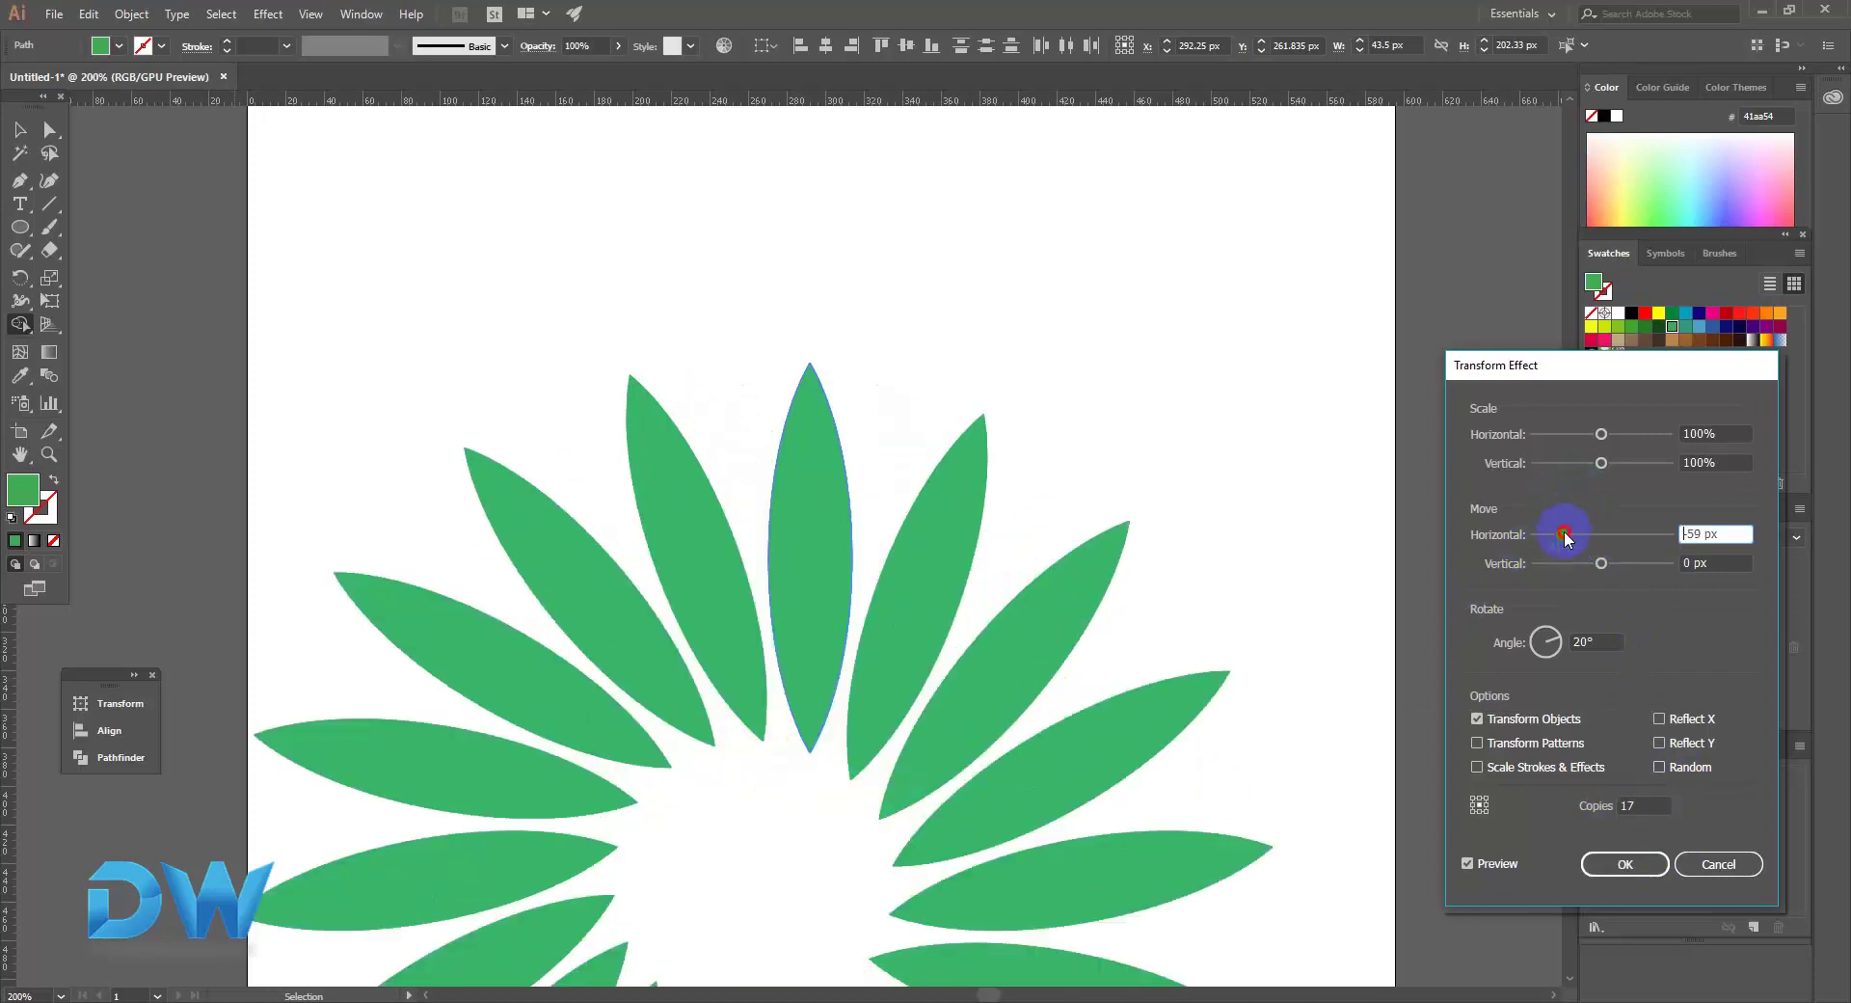
left_click_drag(1565, 536, 1579, 536)
left_click(1634, 865)
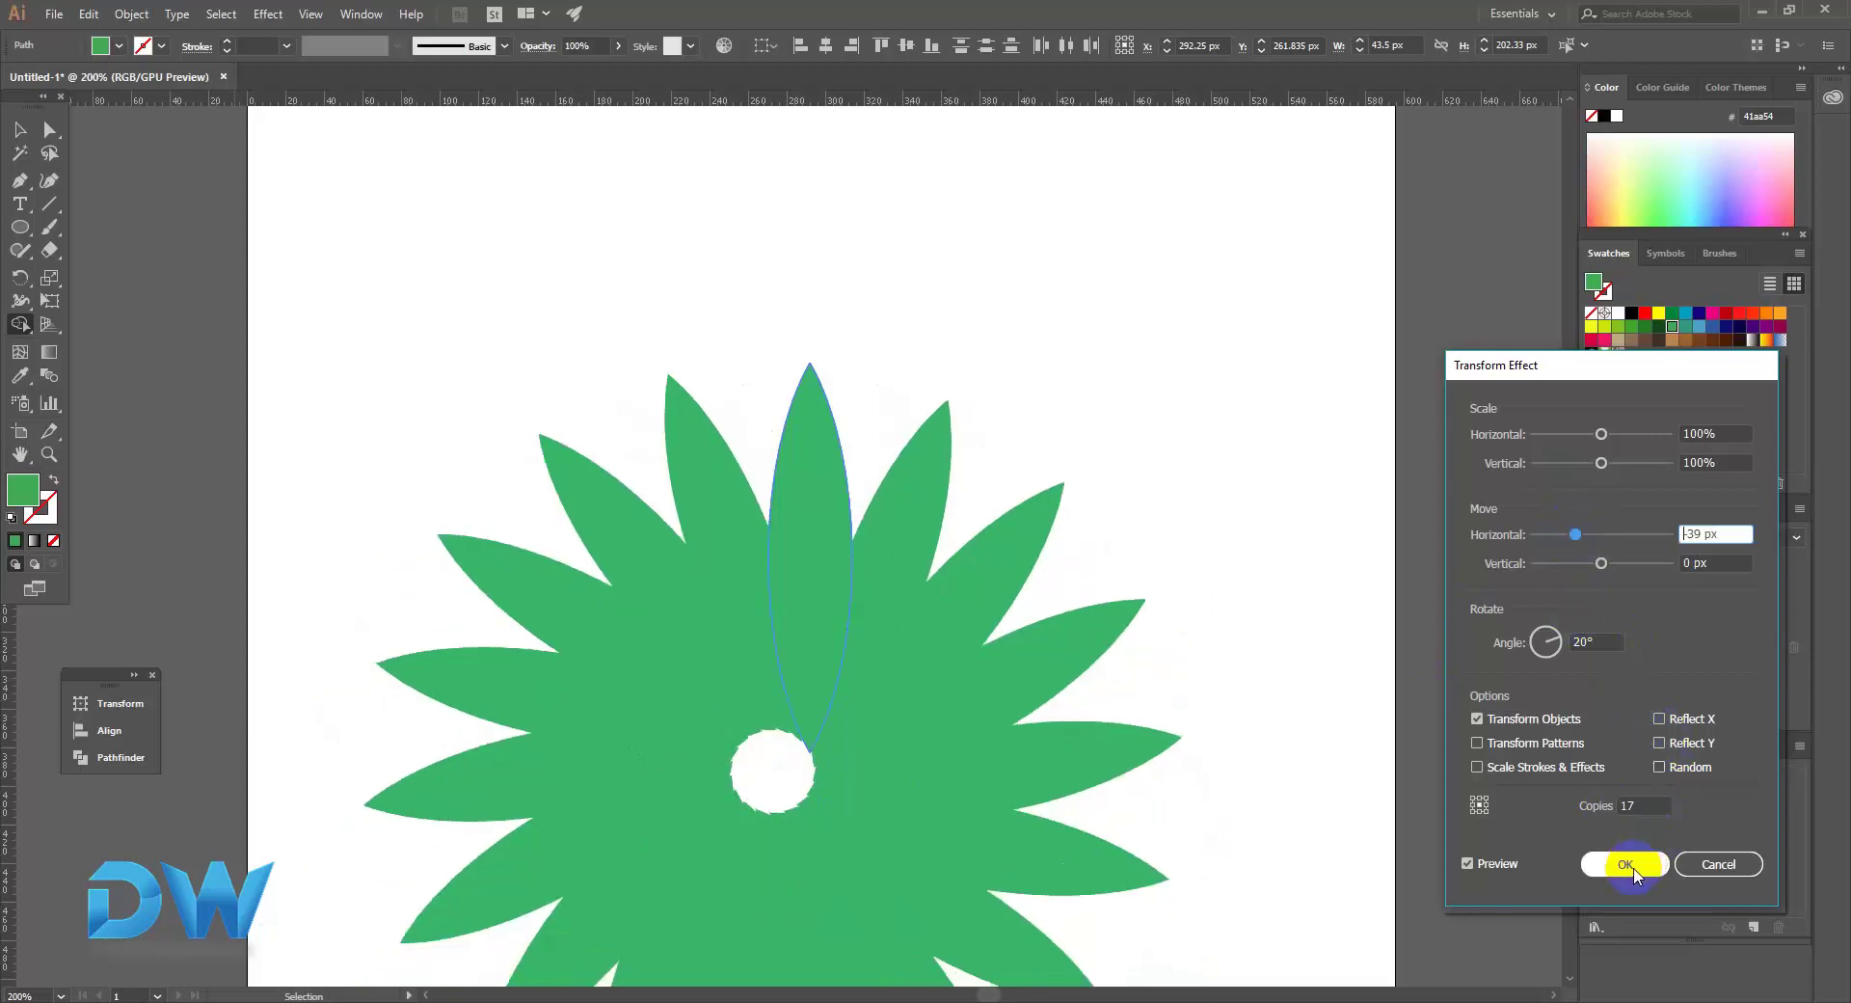
left_click_drag(946, 426, 967, 247)
Select the flower and use Object > Expand Appearance to make each petal a real shape.
left_click(20, 129)
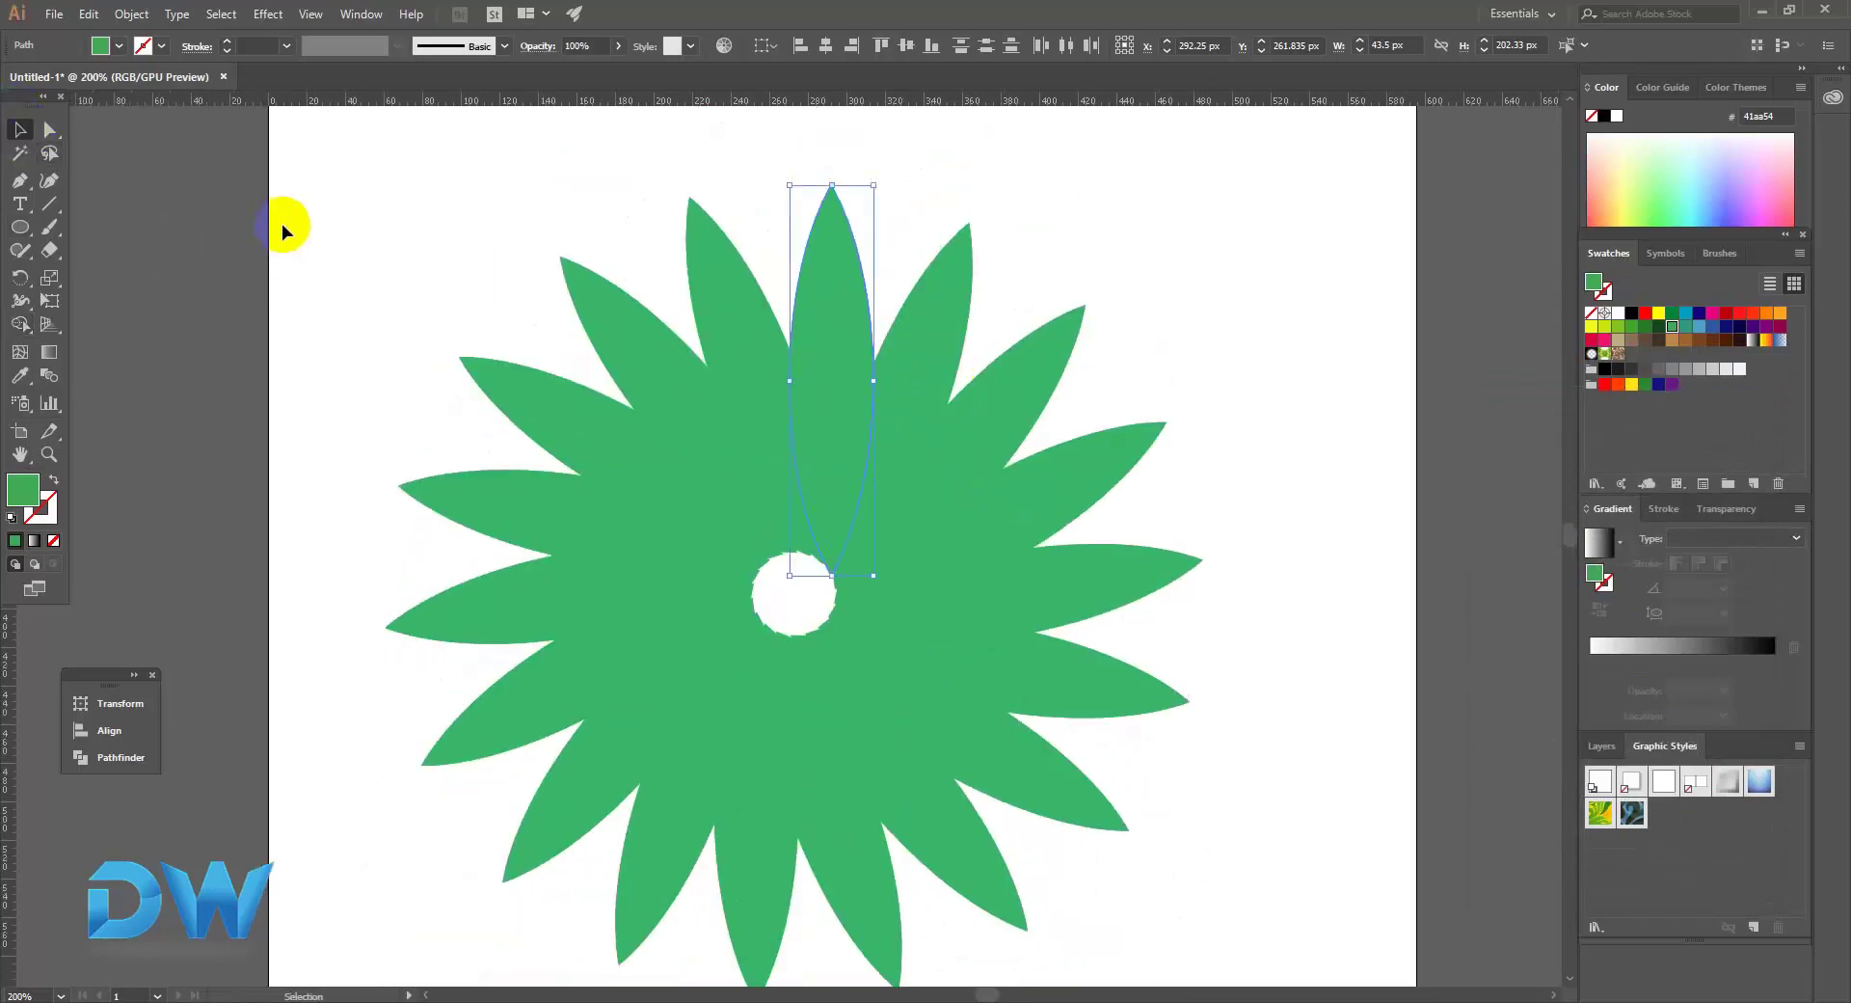
left_click_drag(283, 228, 1260, 839)
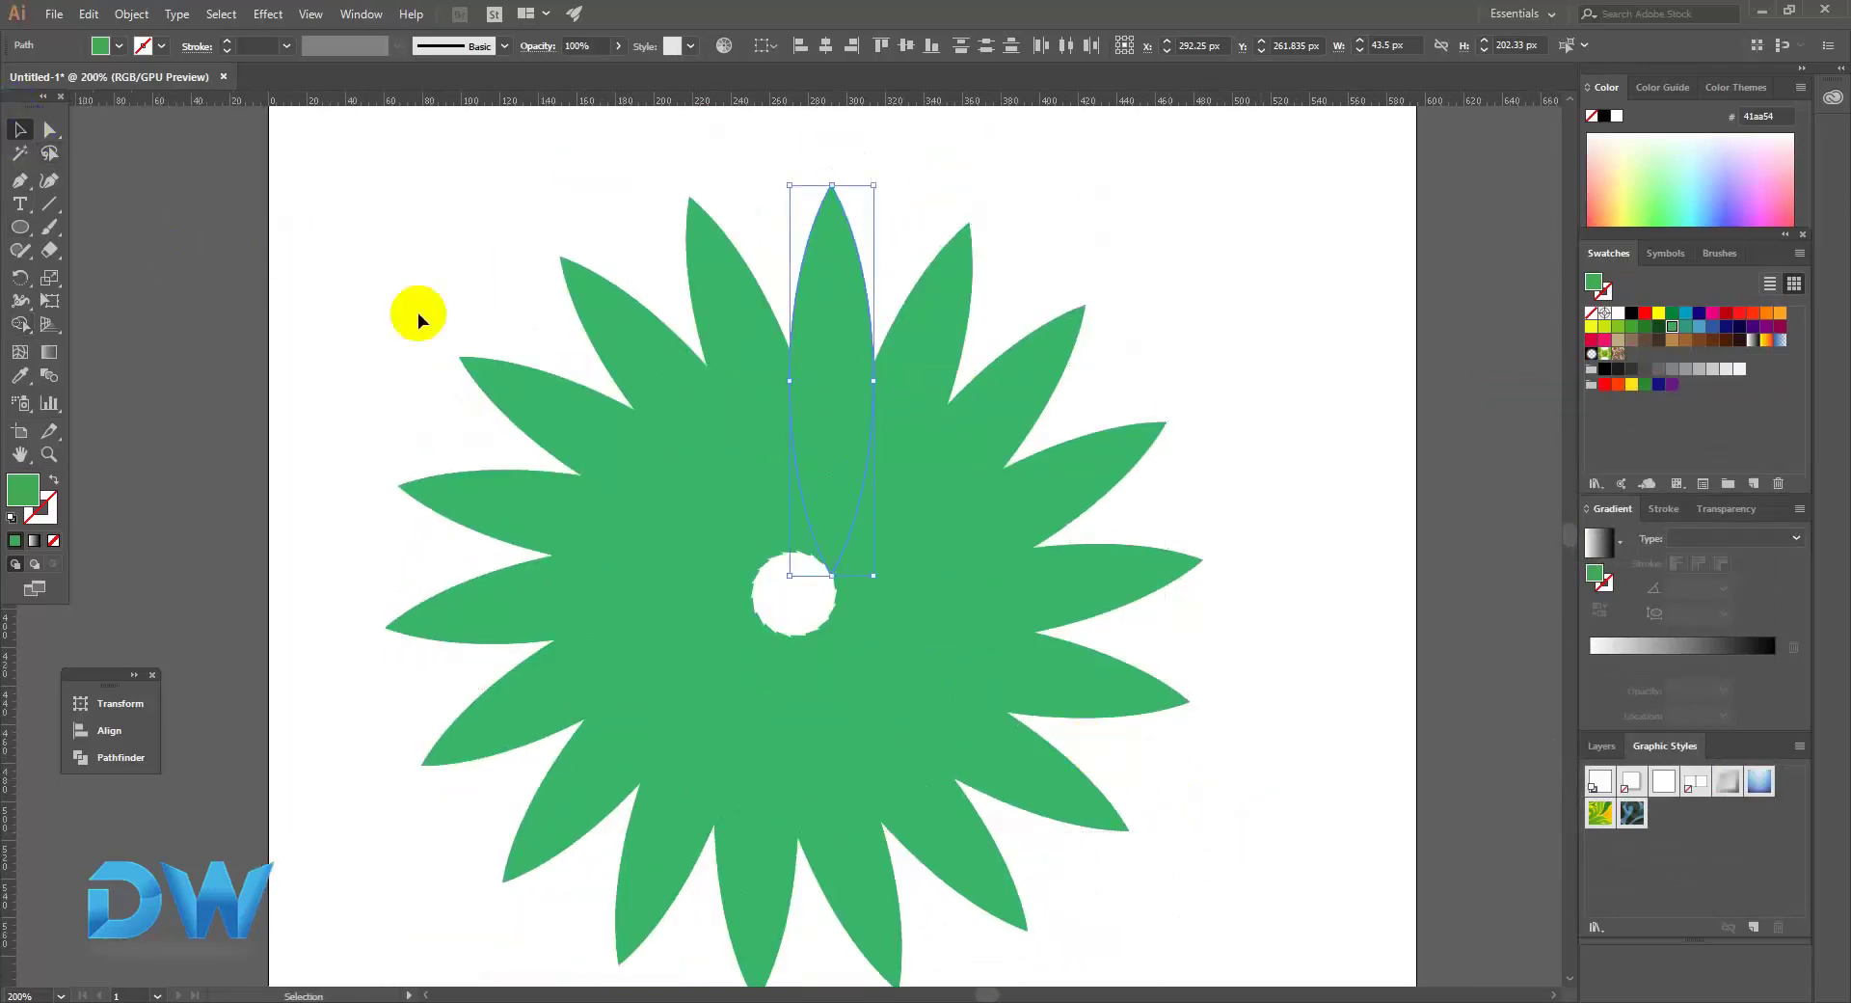
left_click(131, 14)
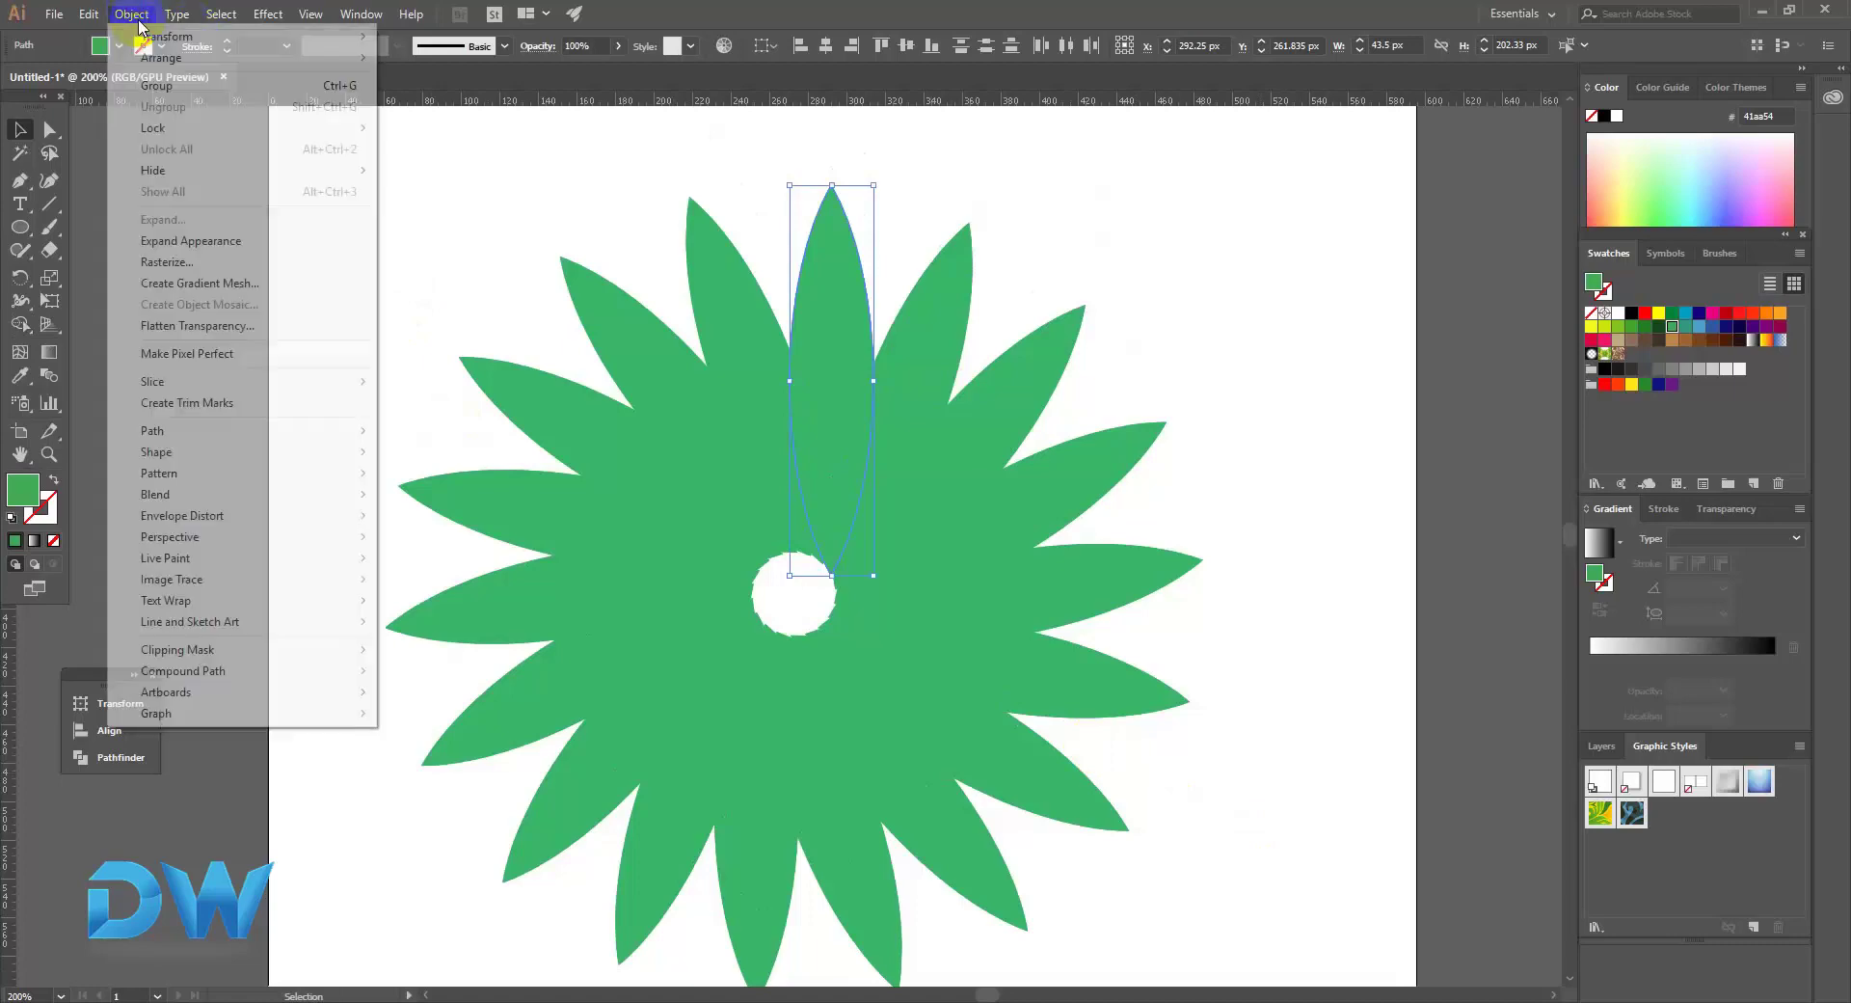
left_click(210, 243)
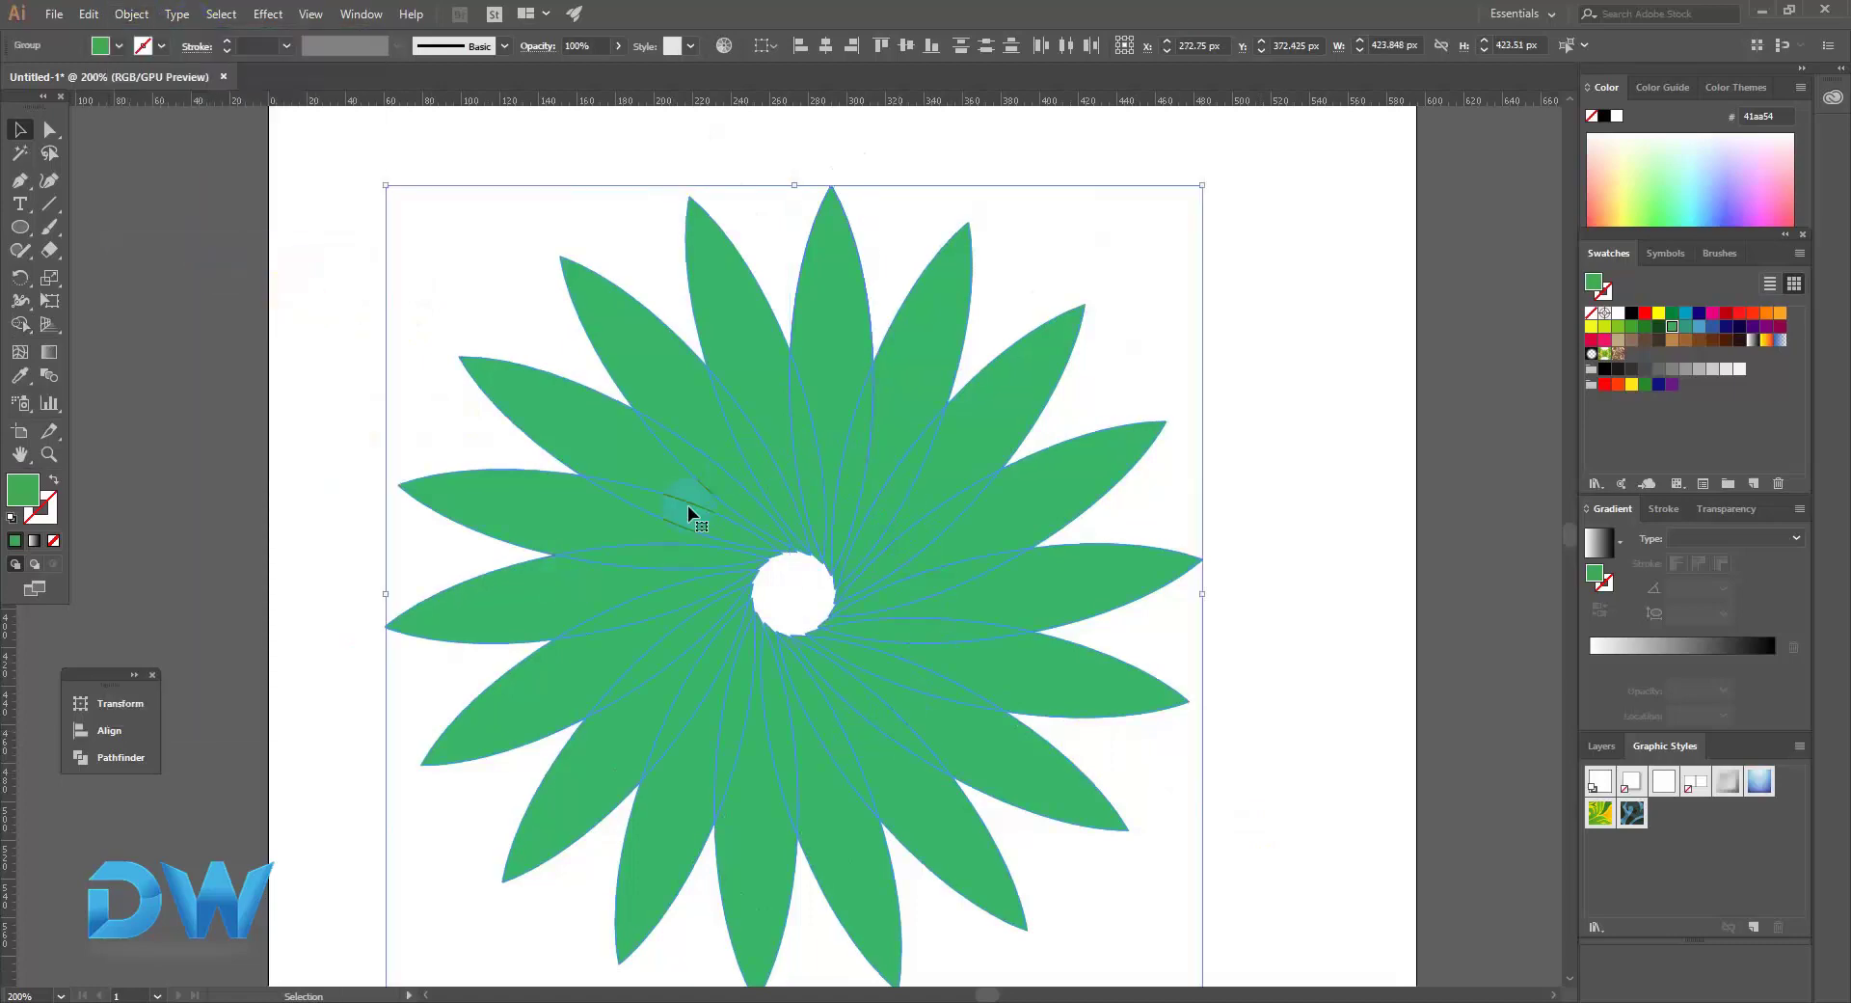
left_click(51, 374)
right_click(705, 475)
Ungroup the expanded flower, fill the petal right of the top red and the next one blue.
left_click(776, 613)
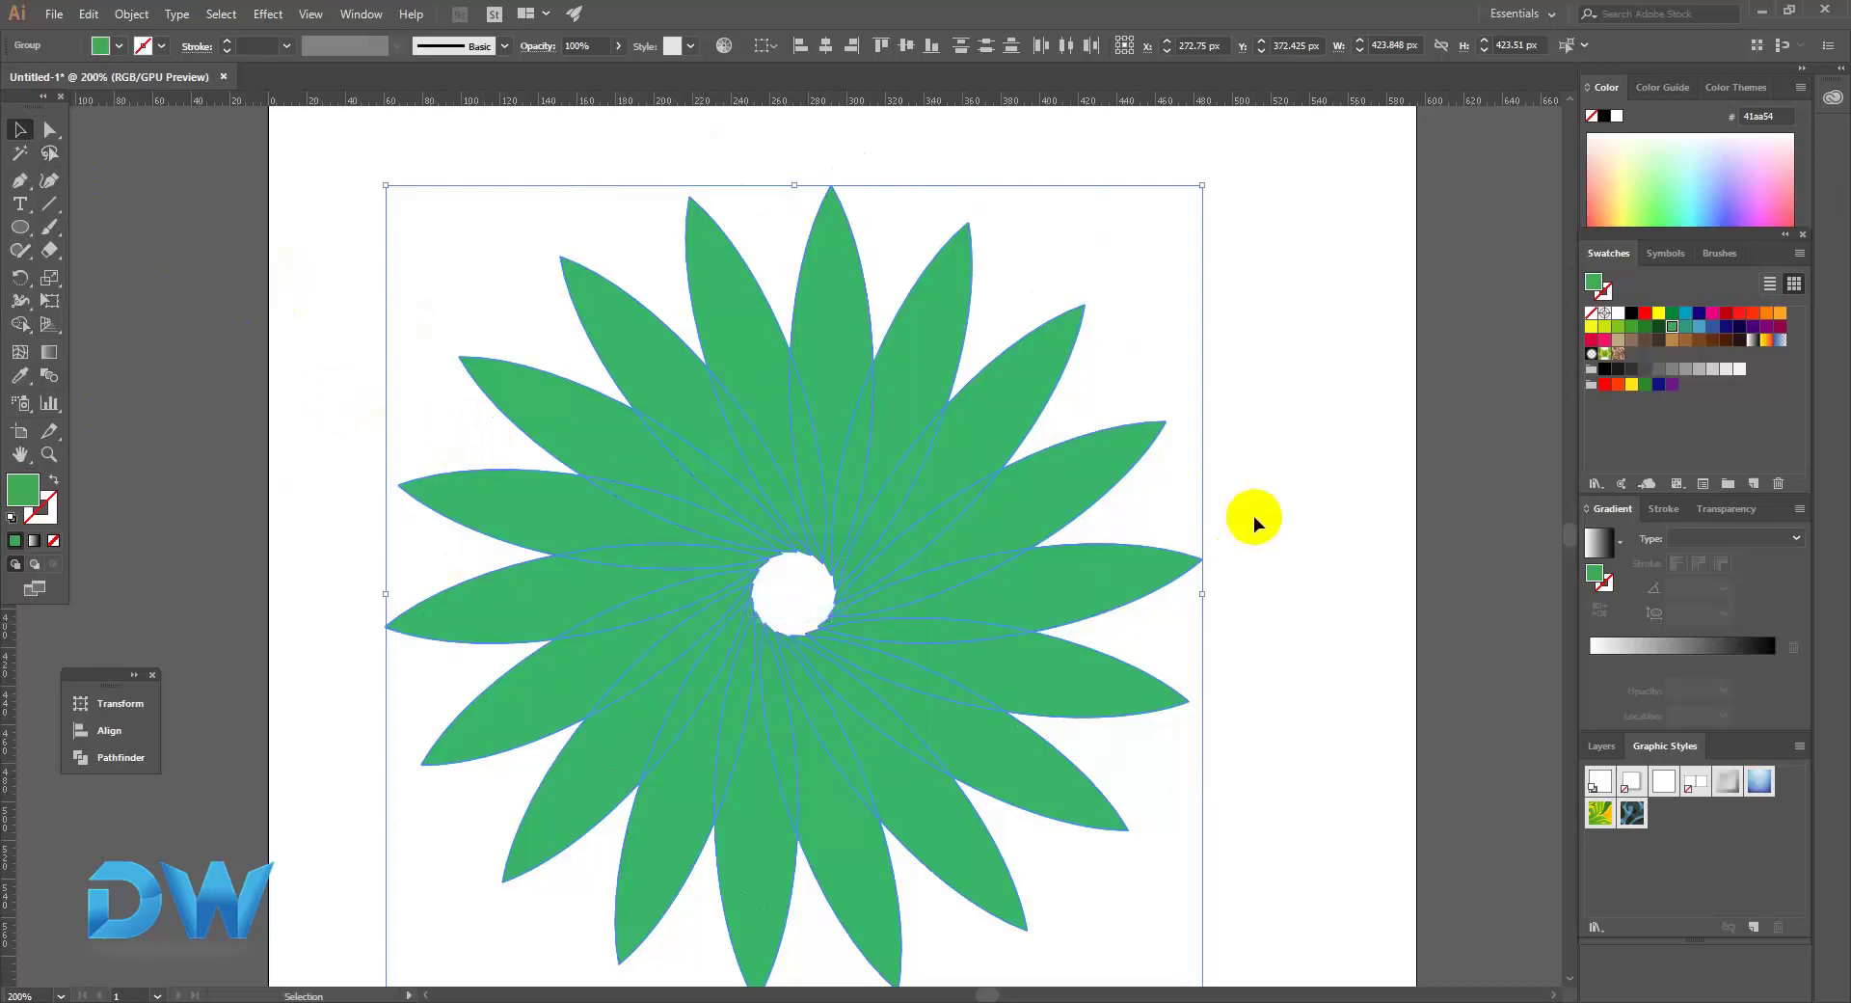
left_click(1253, 516)
left_click(987, 387)
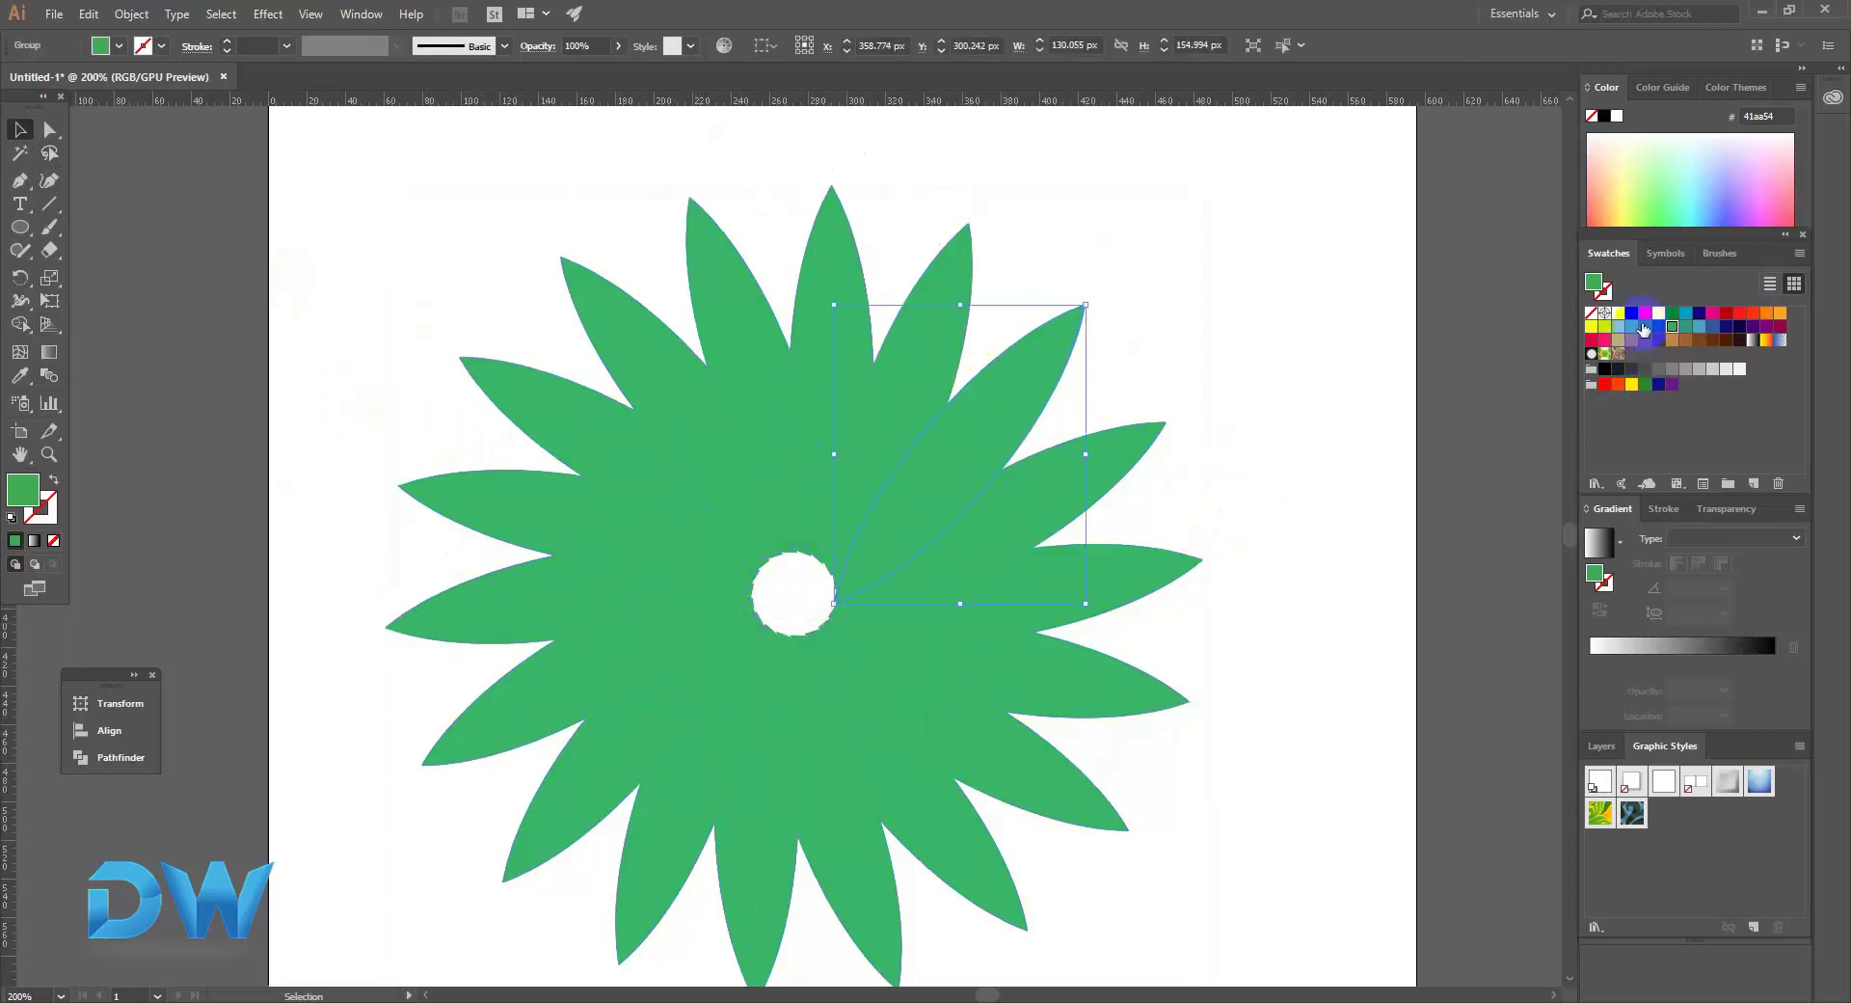
left_click(1645, 312)
left_click(921, 308)
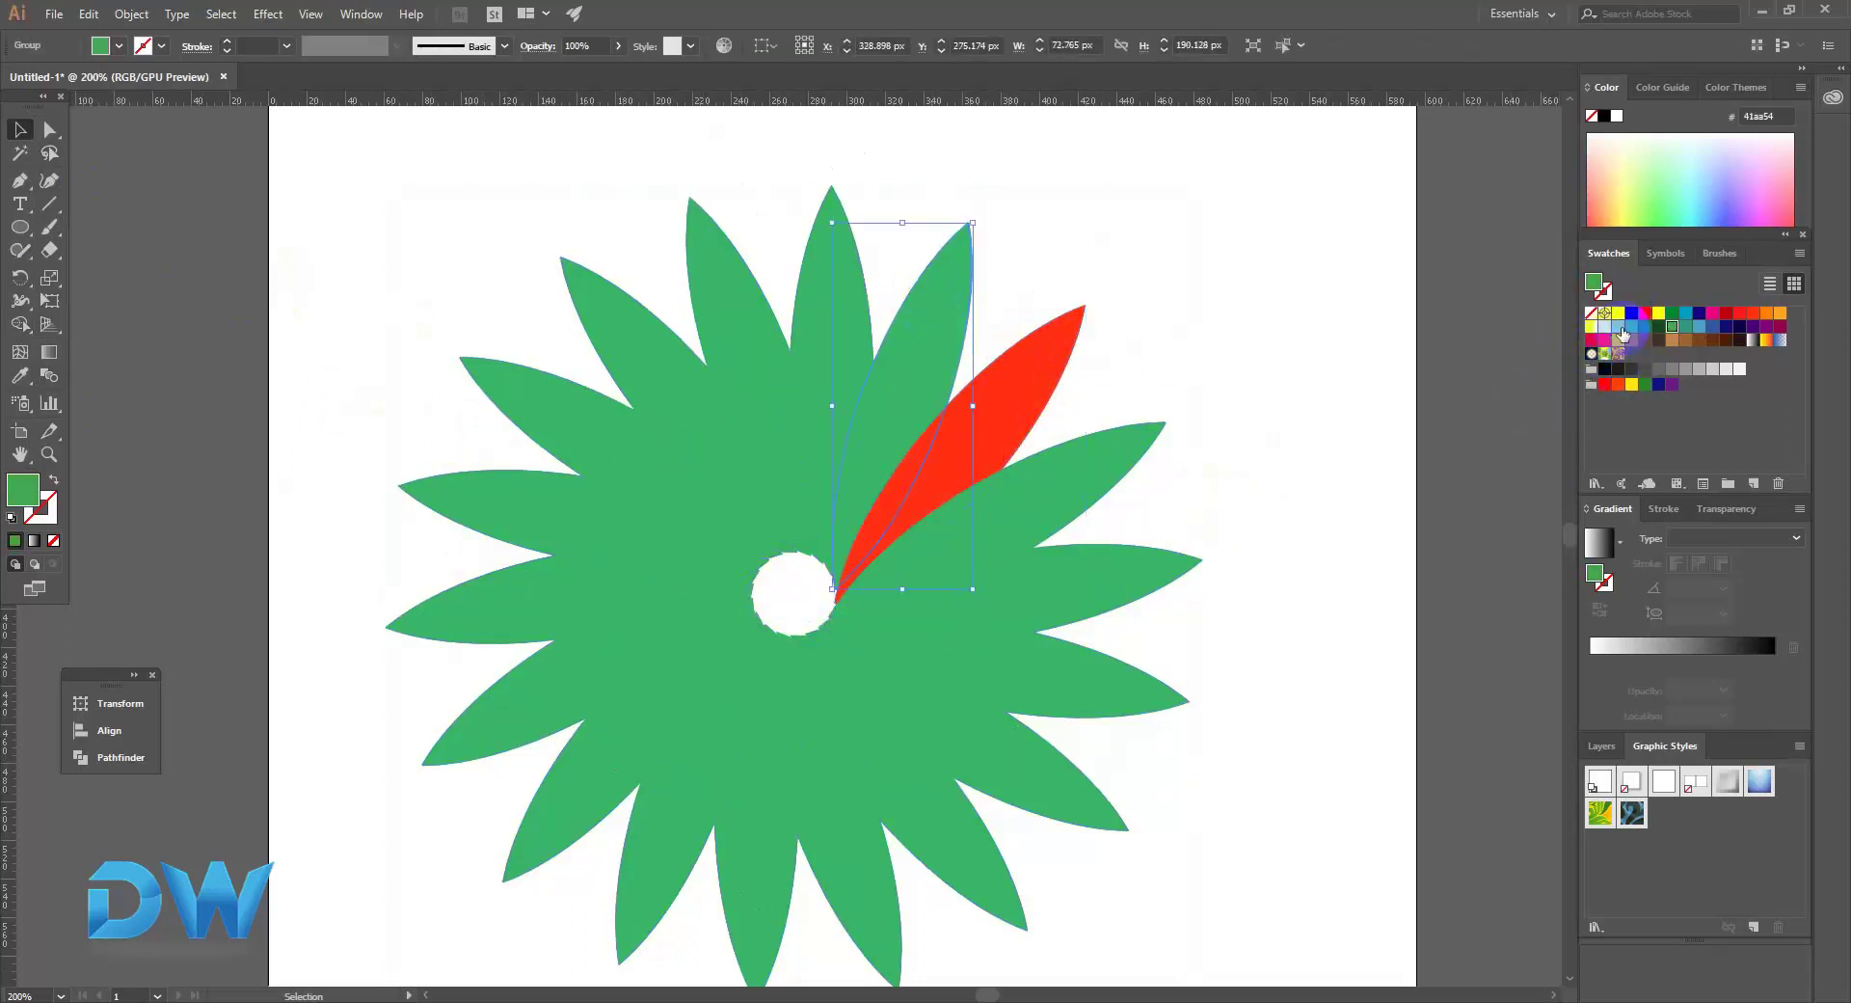
left_click(1684, 317)
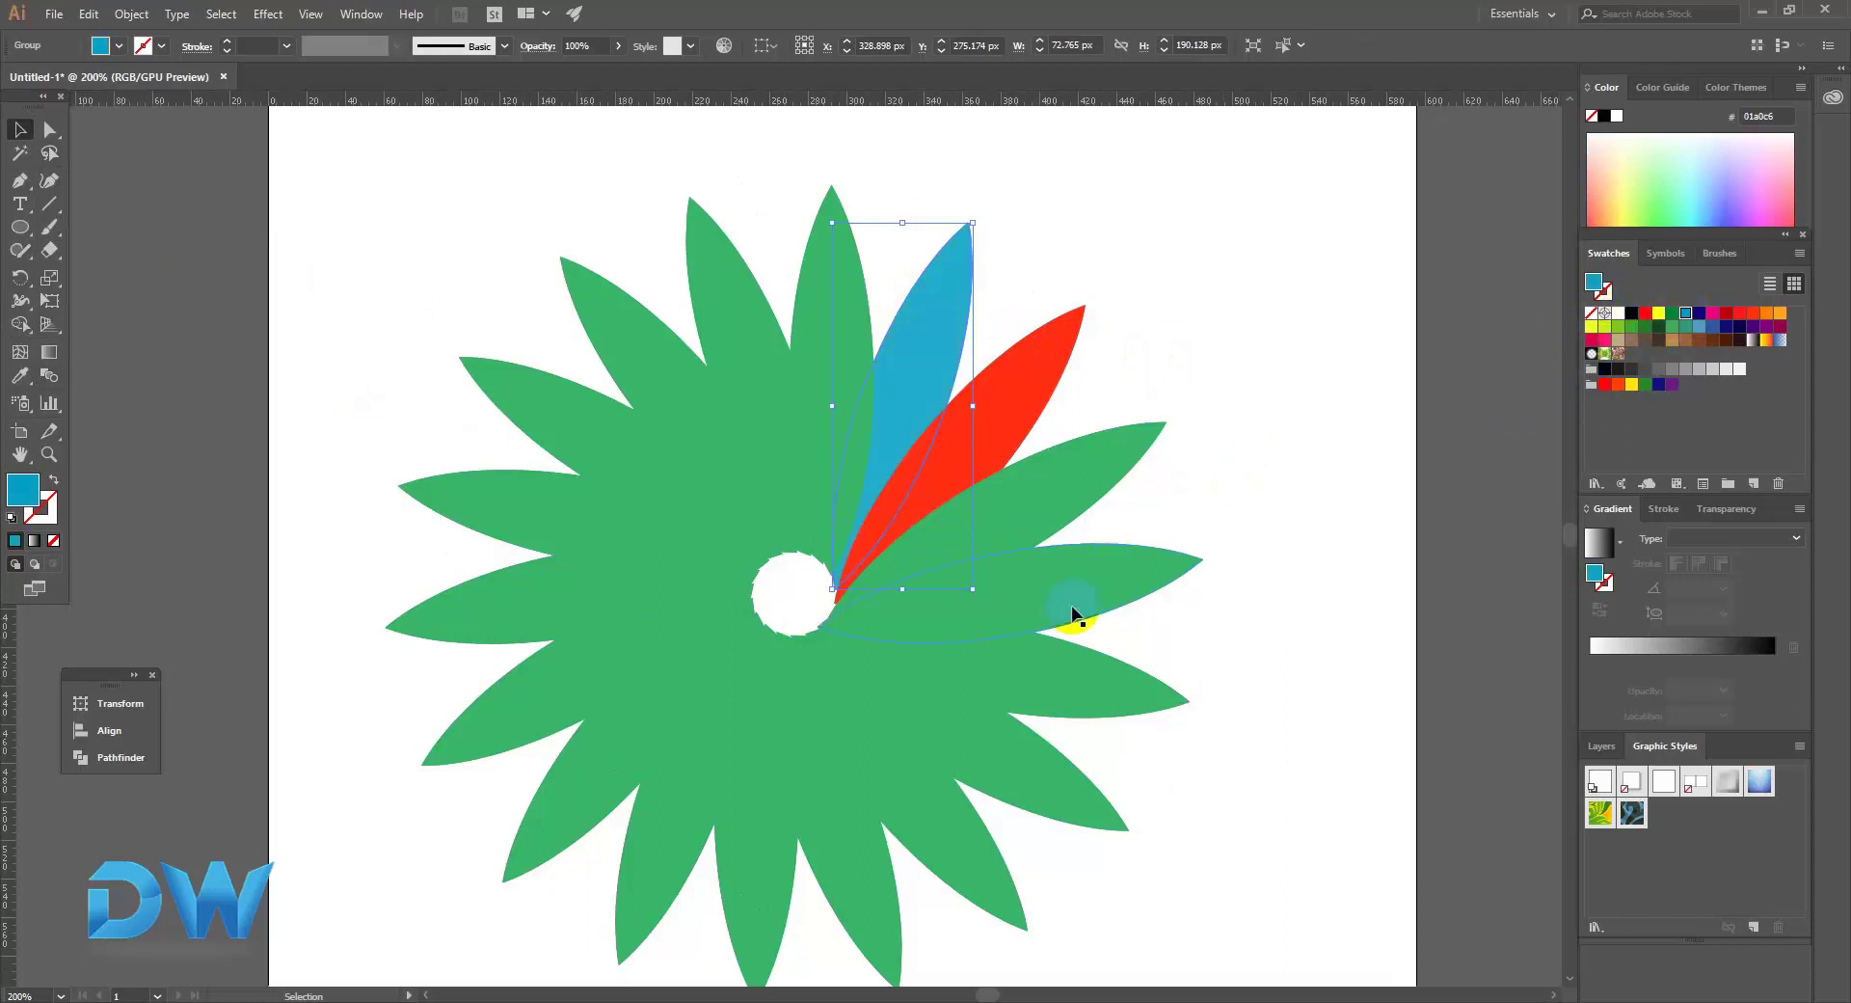
Fill the top petal red, then marquee-select all the flower's petals.
left_click(1078, 615)
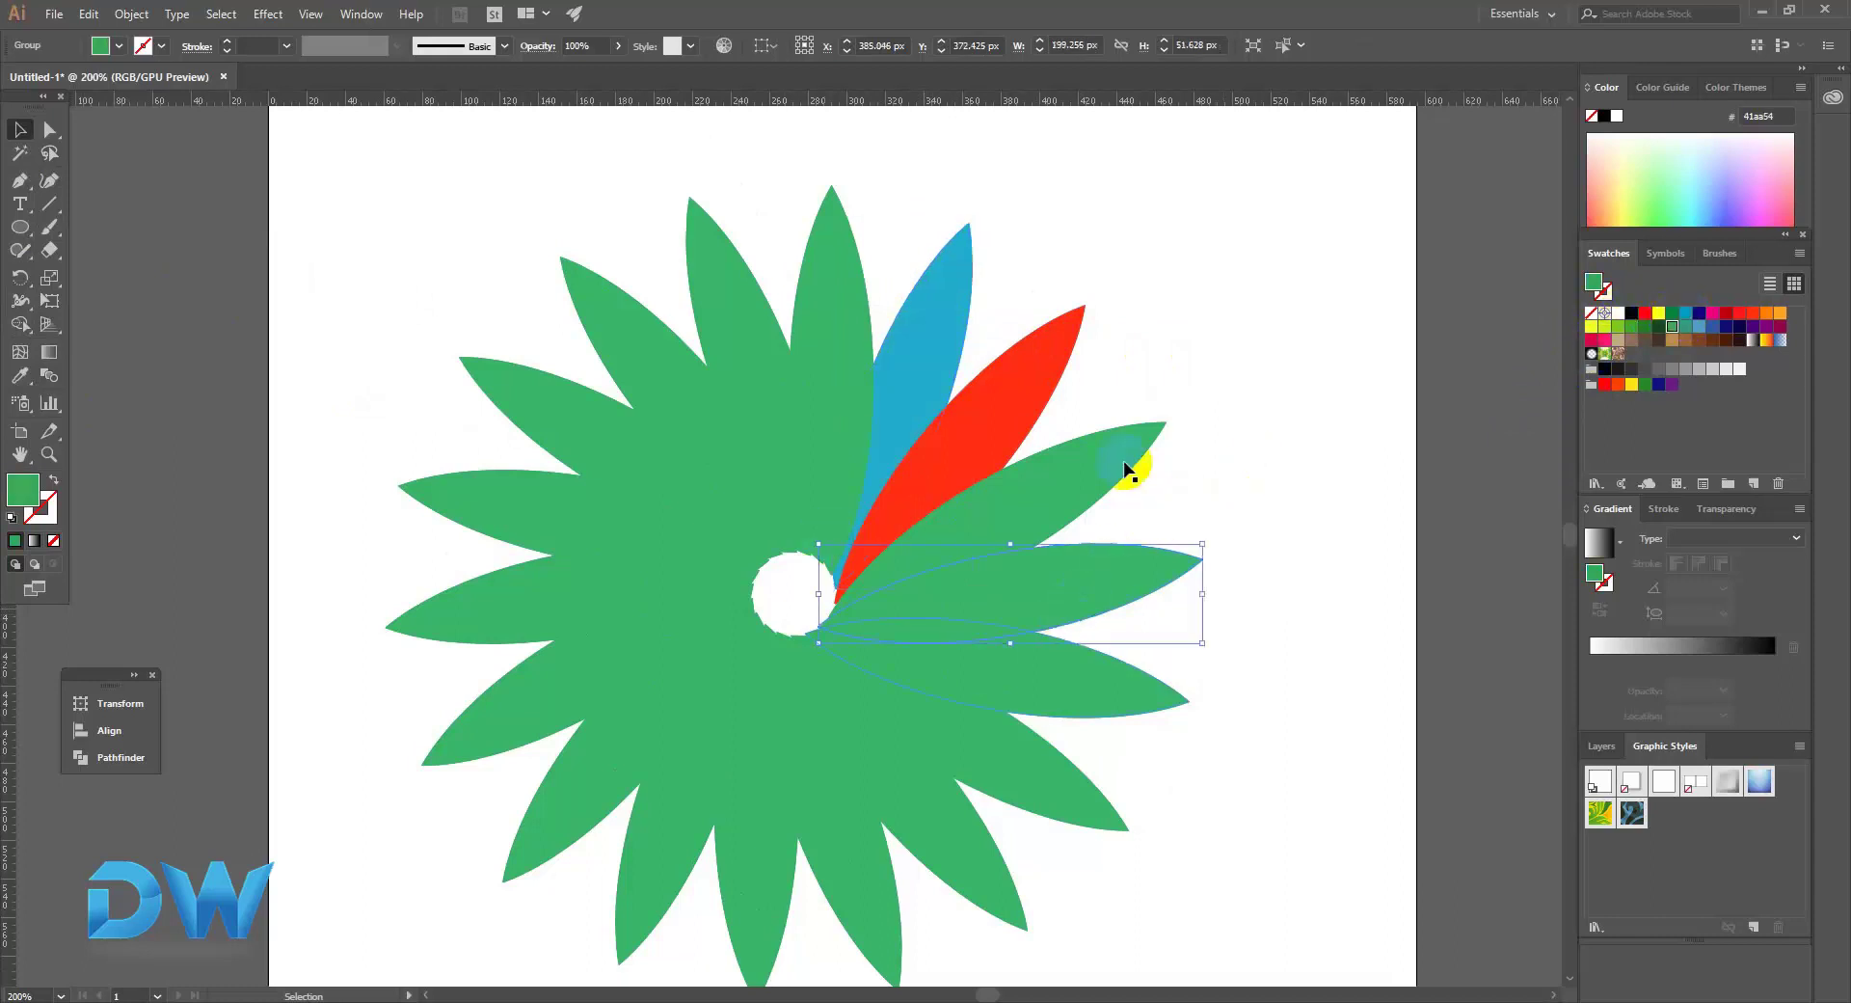
left_click(839, 453)
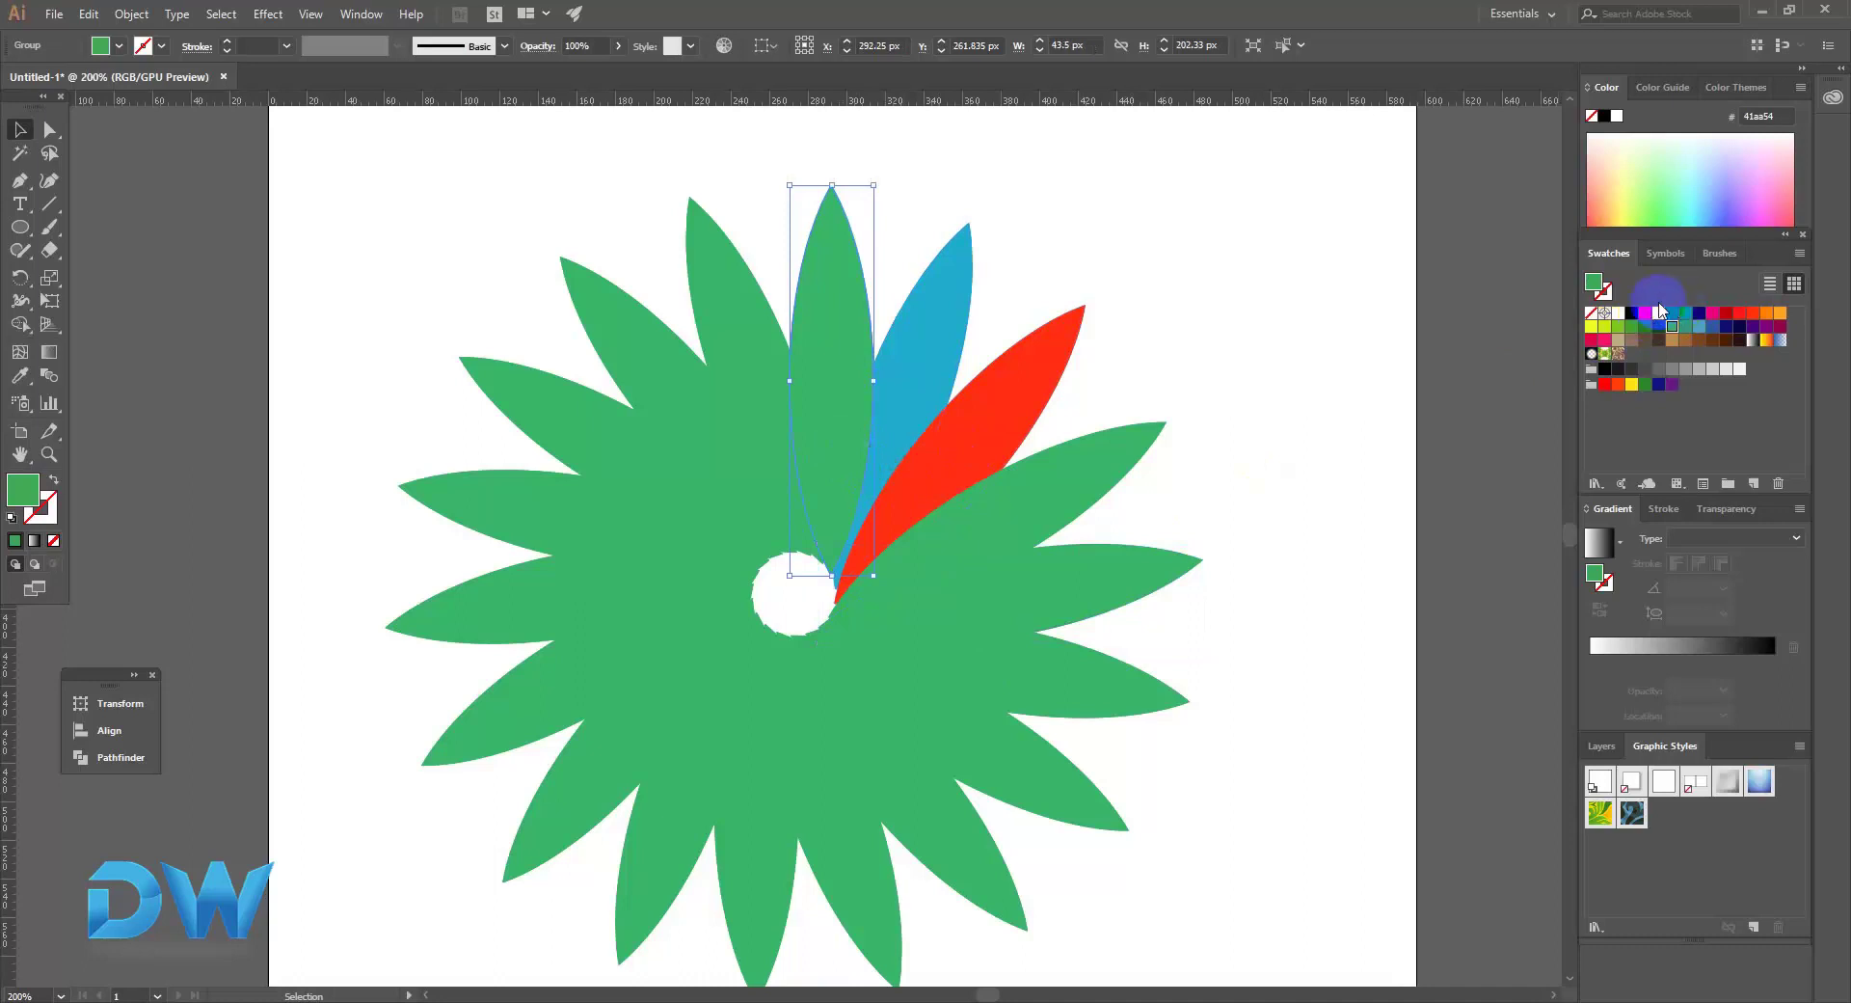
left_click(1644, 312)
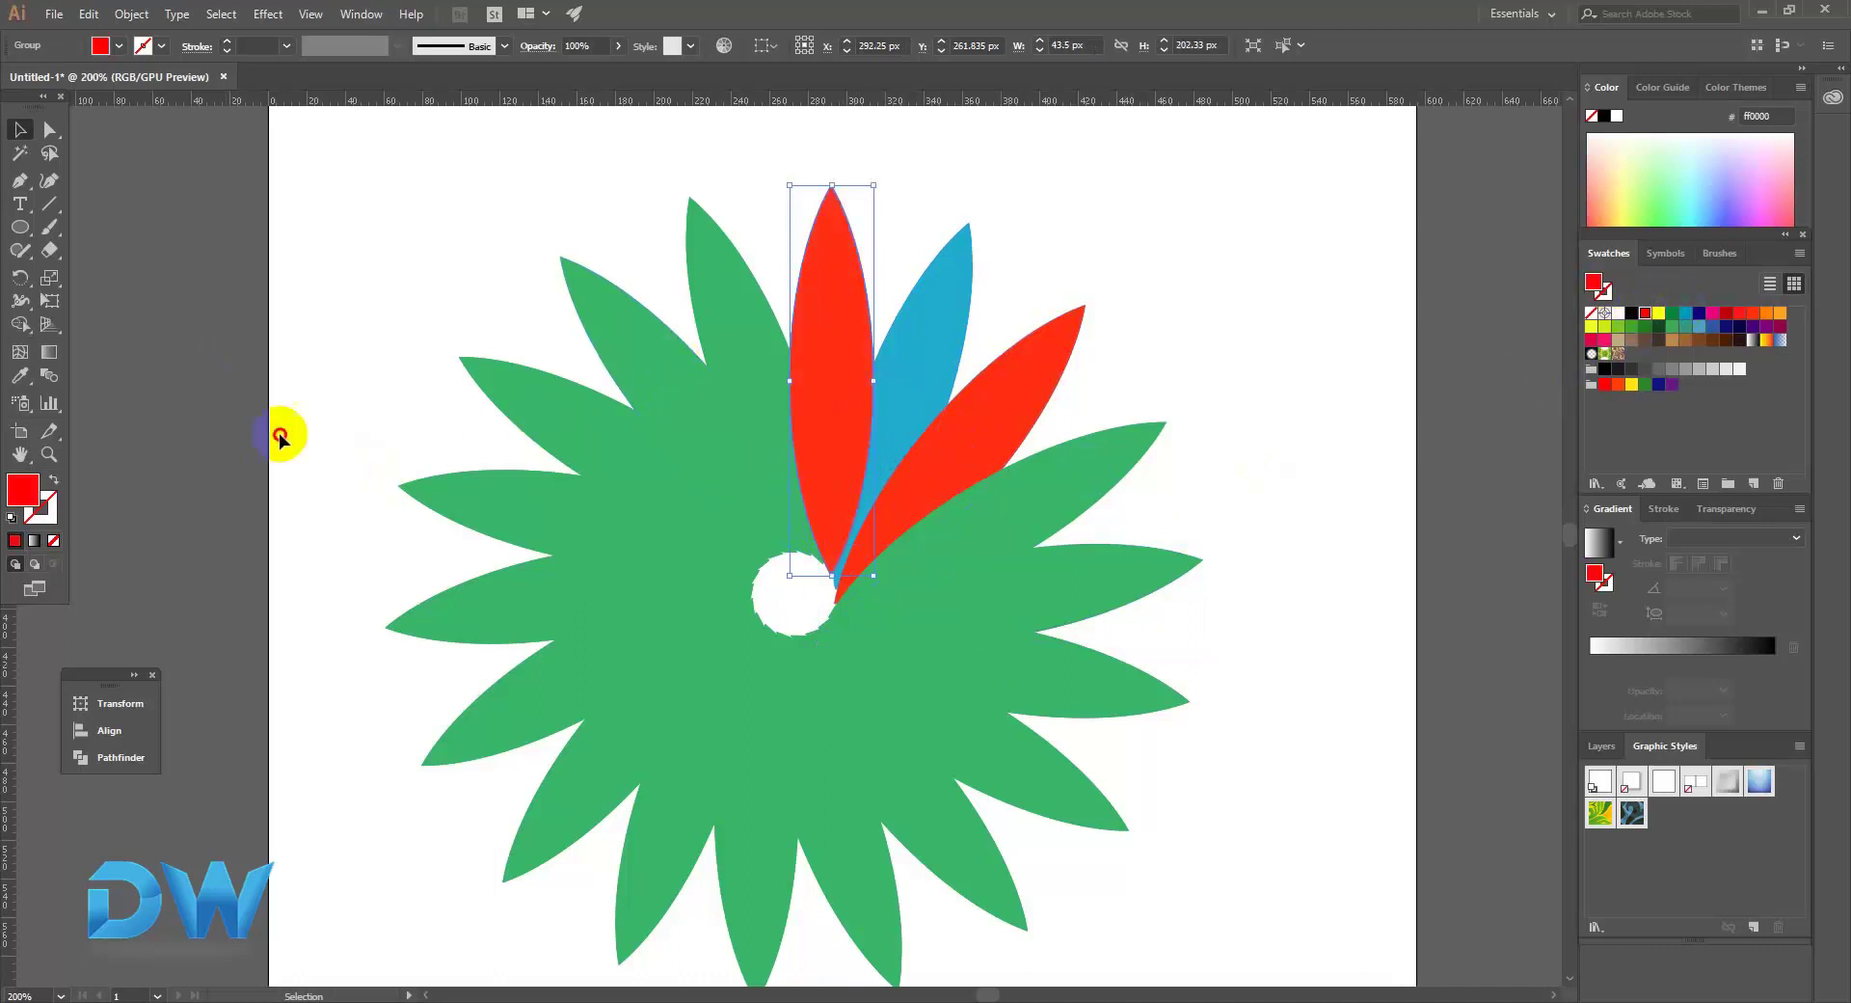
left_click_drag(275, 338, 511, 822)
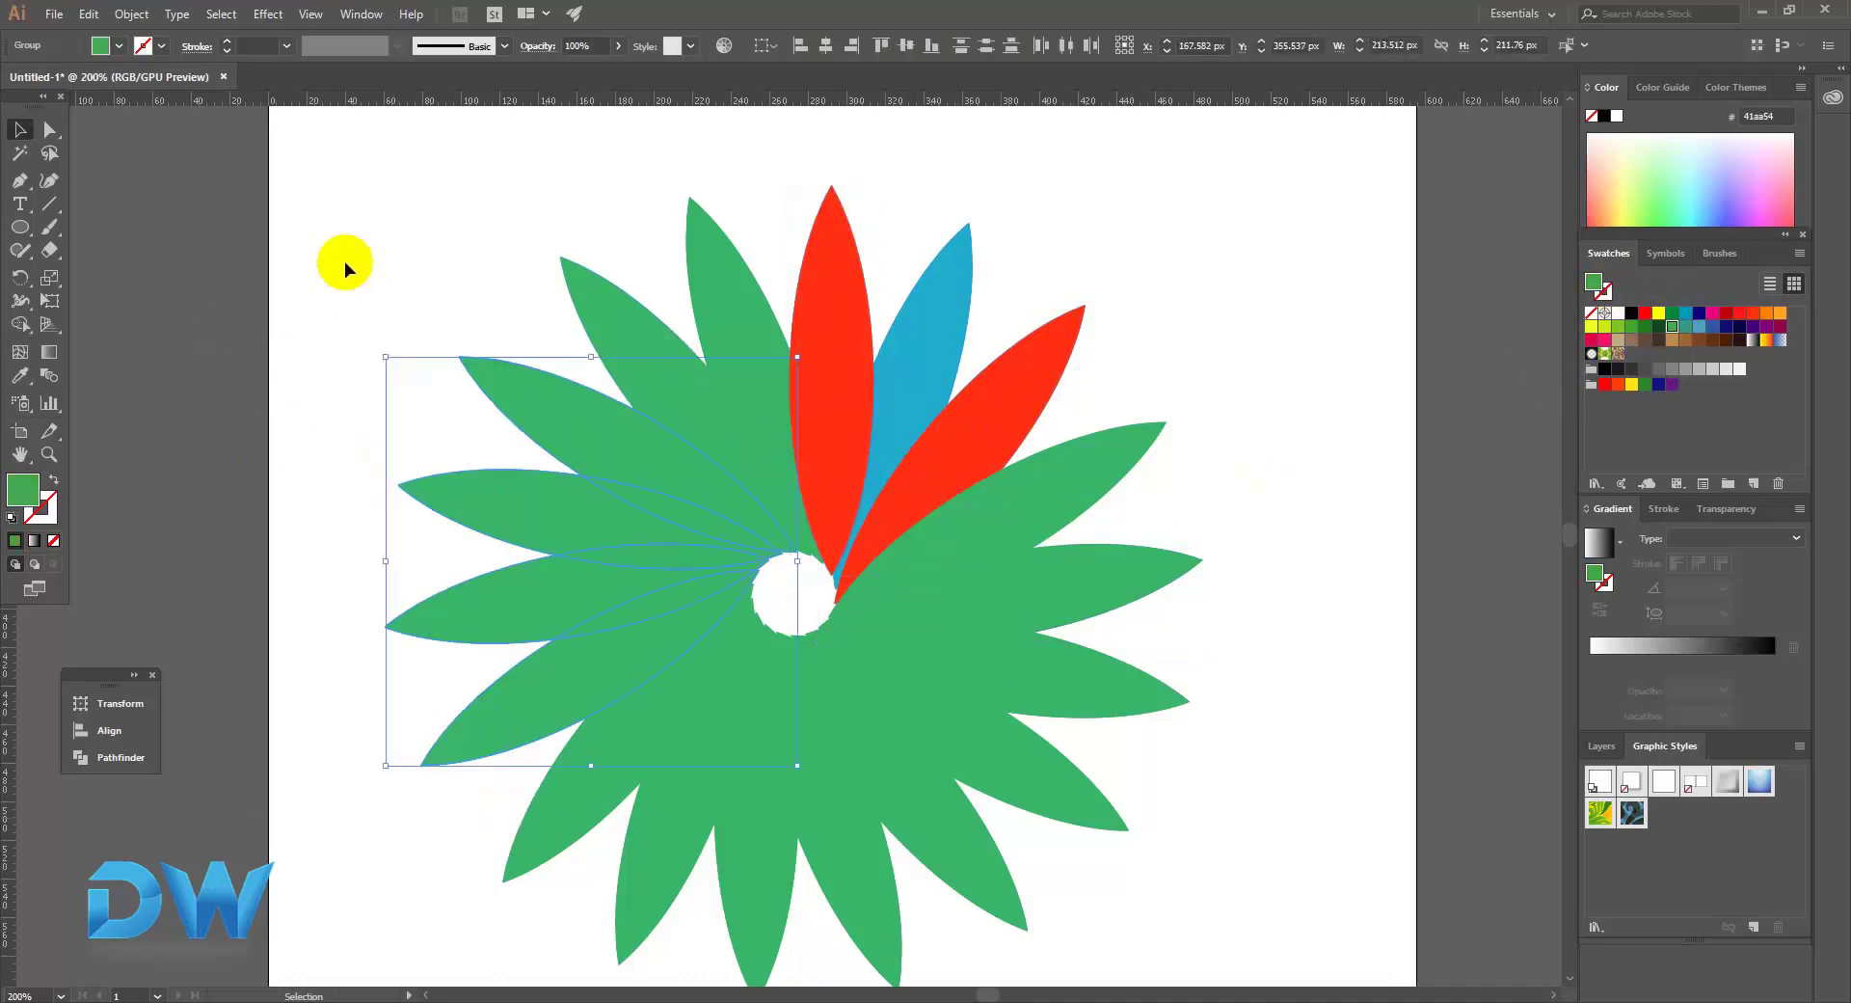
left_click_drag(347, 264, 1257, 935)
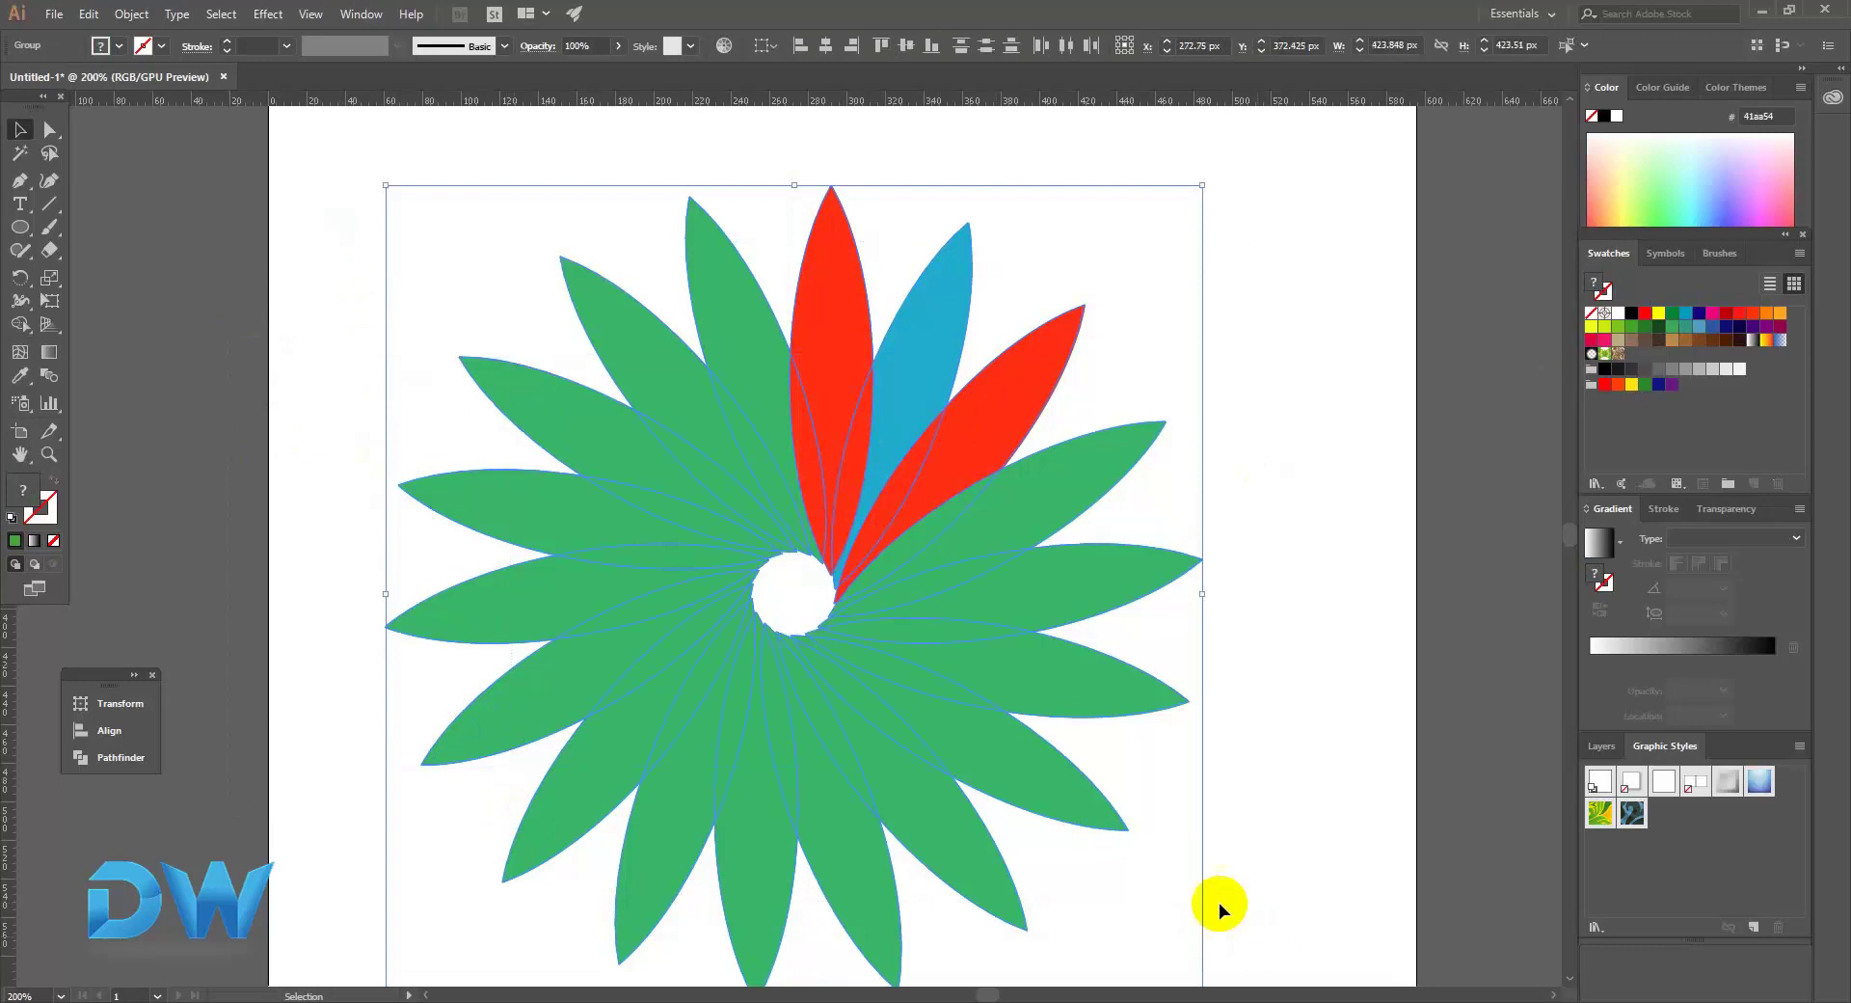
Fill all selected petals with the red swatch and give them a white stroke.
left_click(1654, 316)
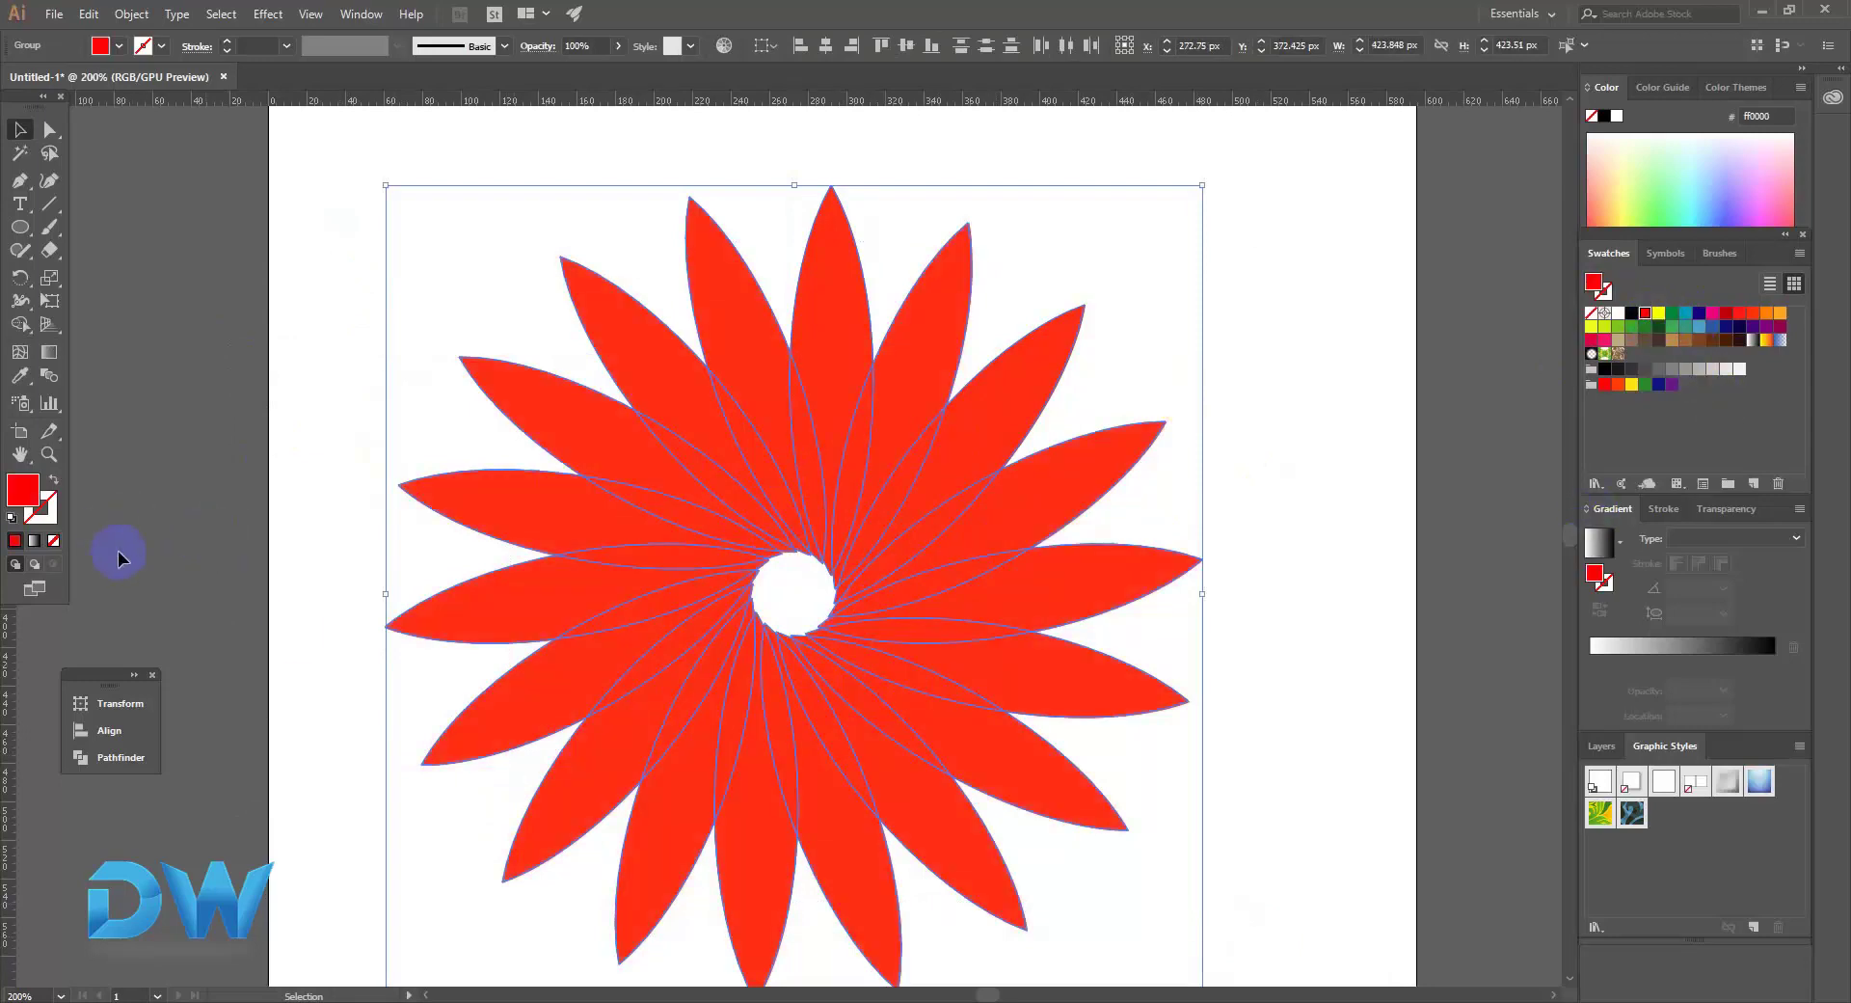
left_click(40, 504)
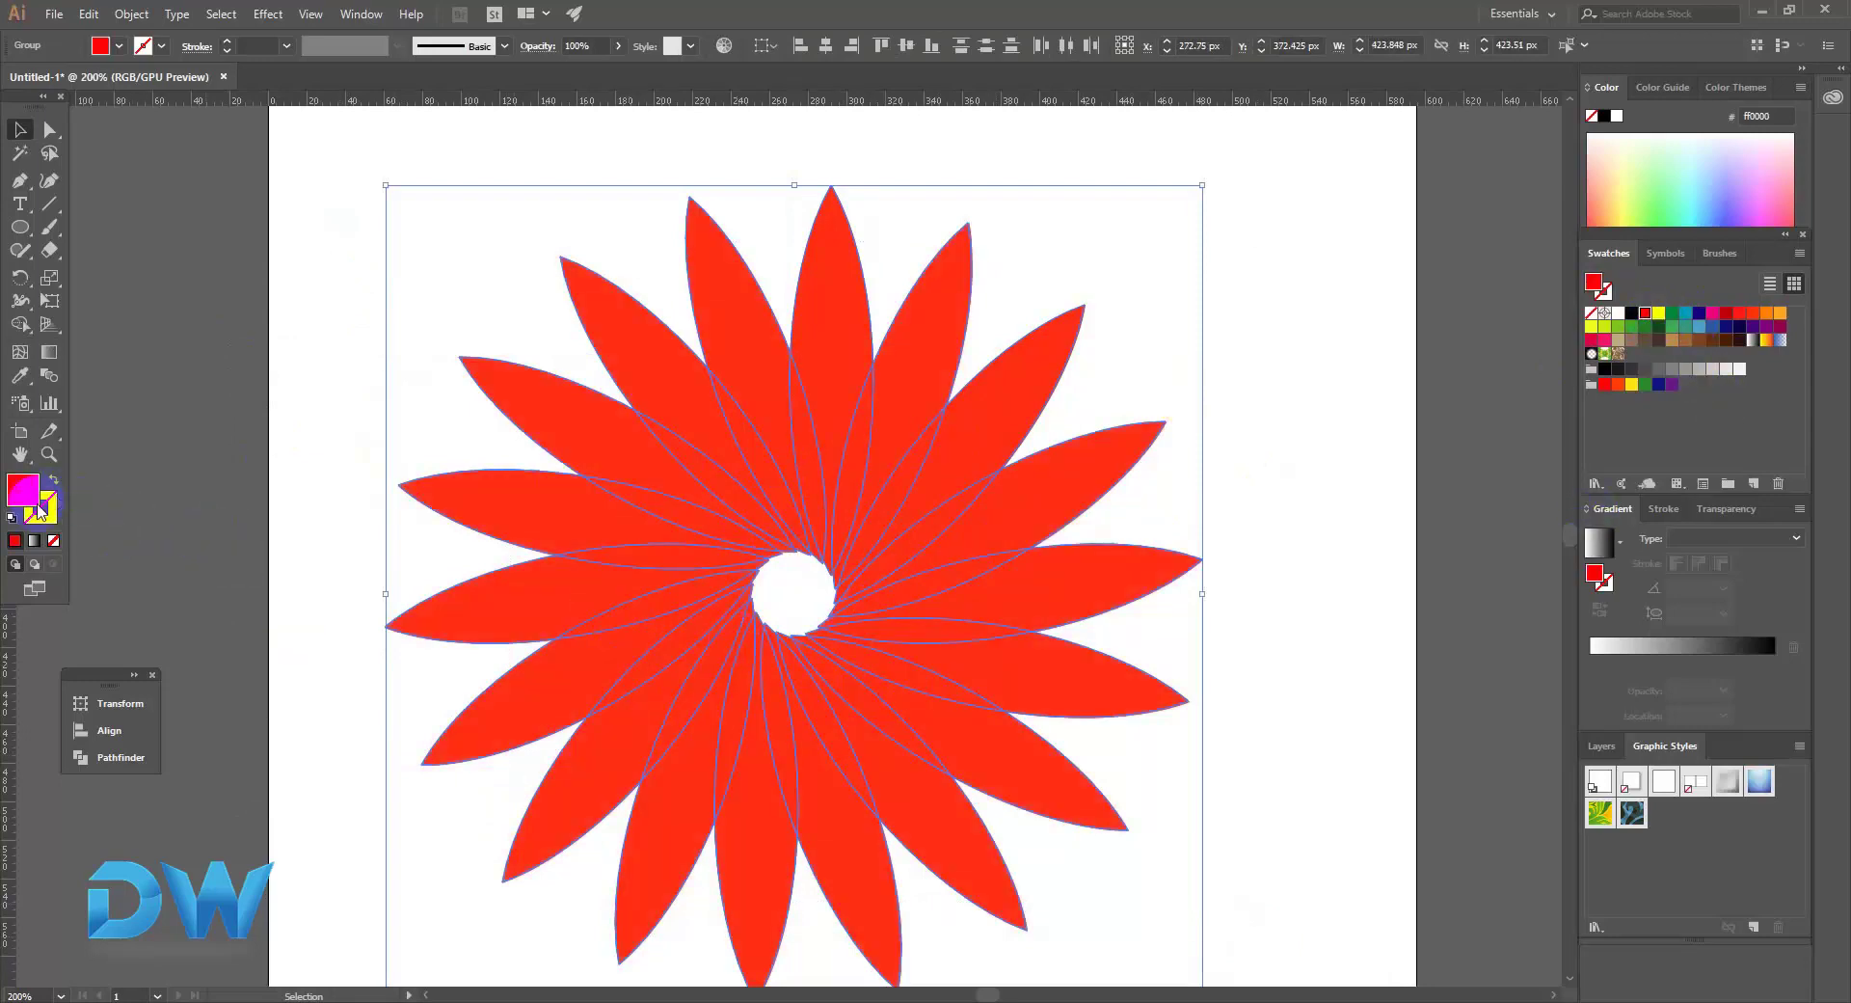
left_click(1618, 314)
left_click(1343, 445)
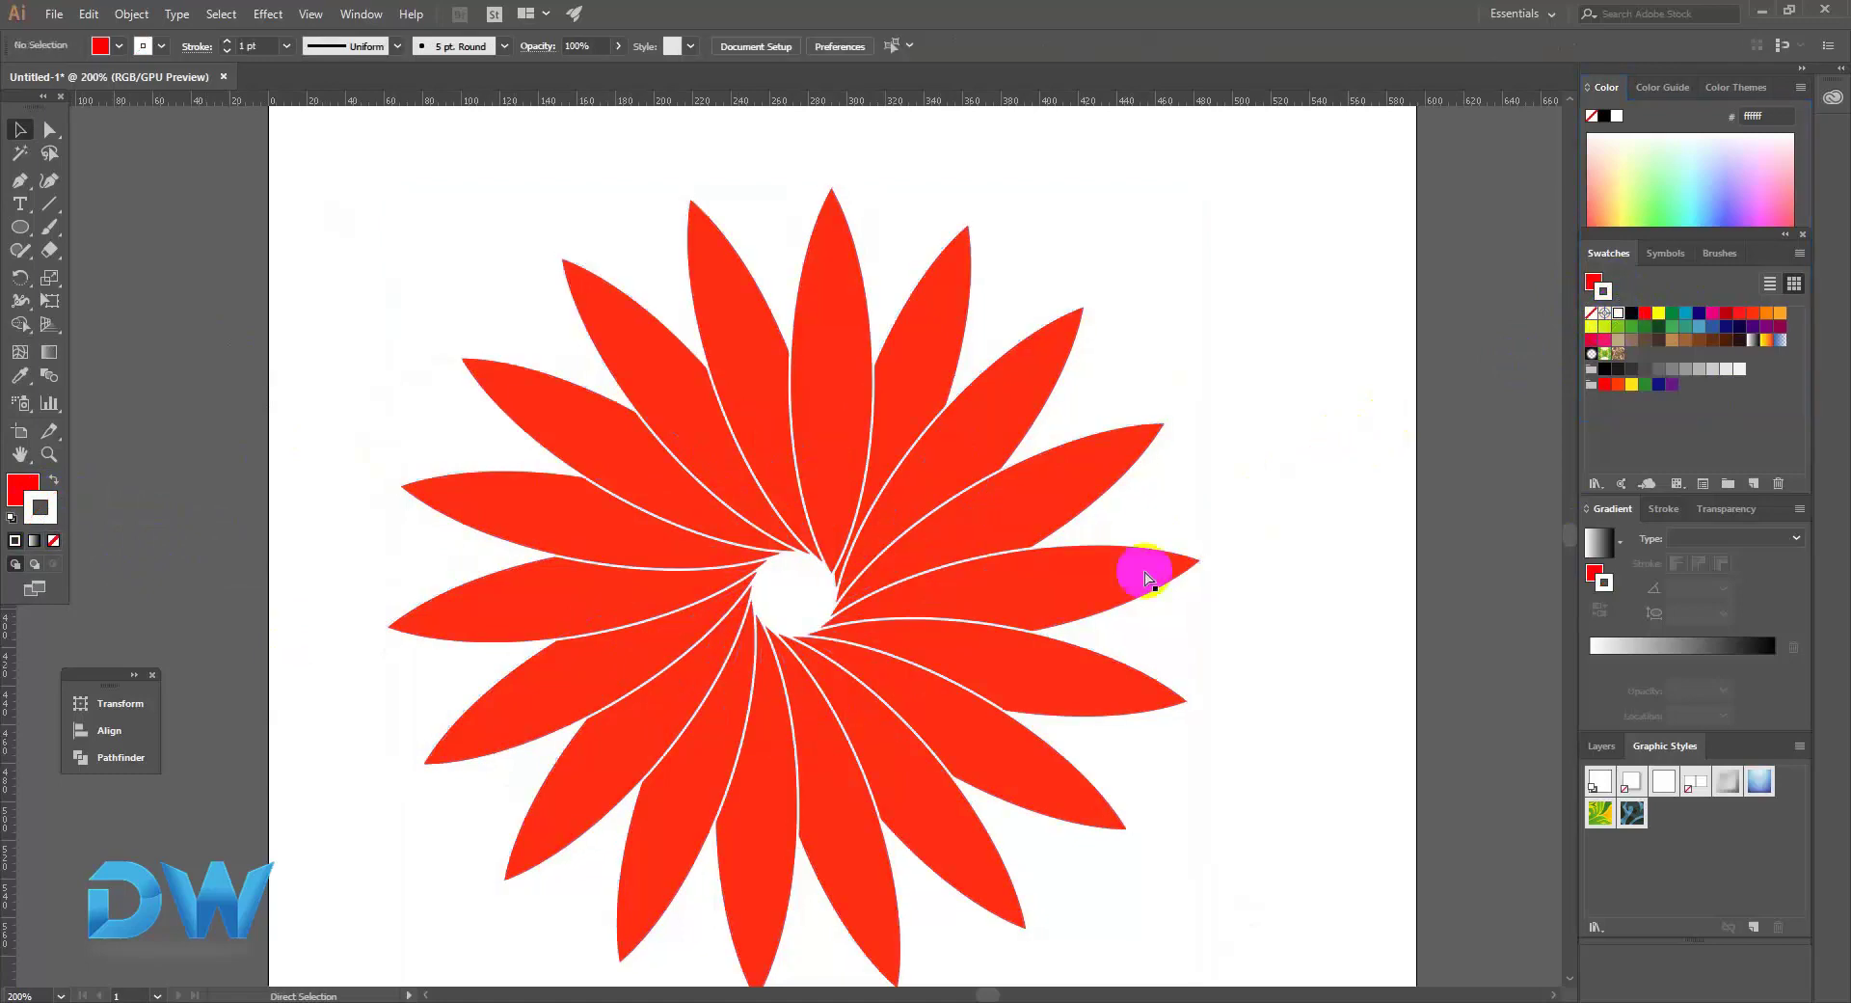
key("z")
left_click(930, 598, "alt")
left_click(917, 608, "alt")
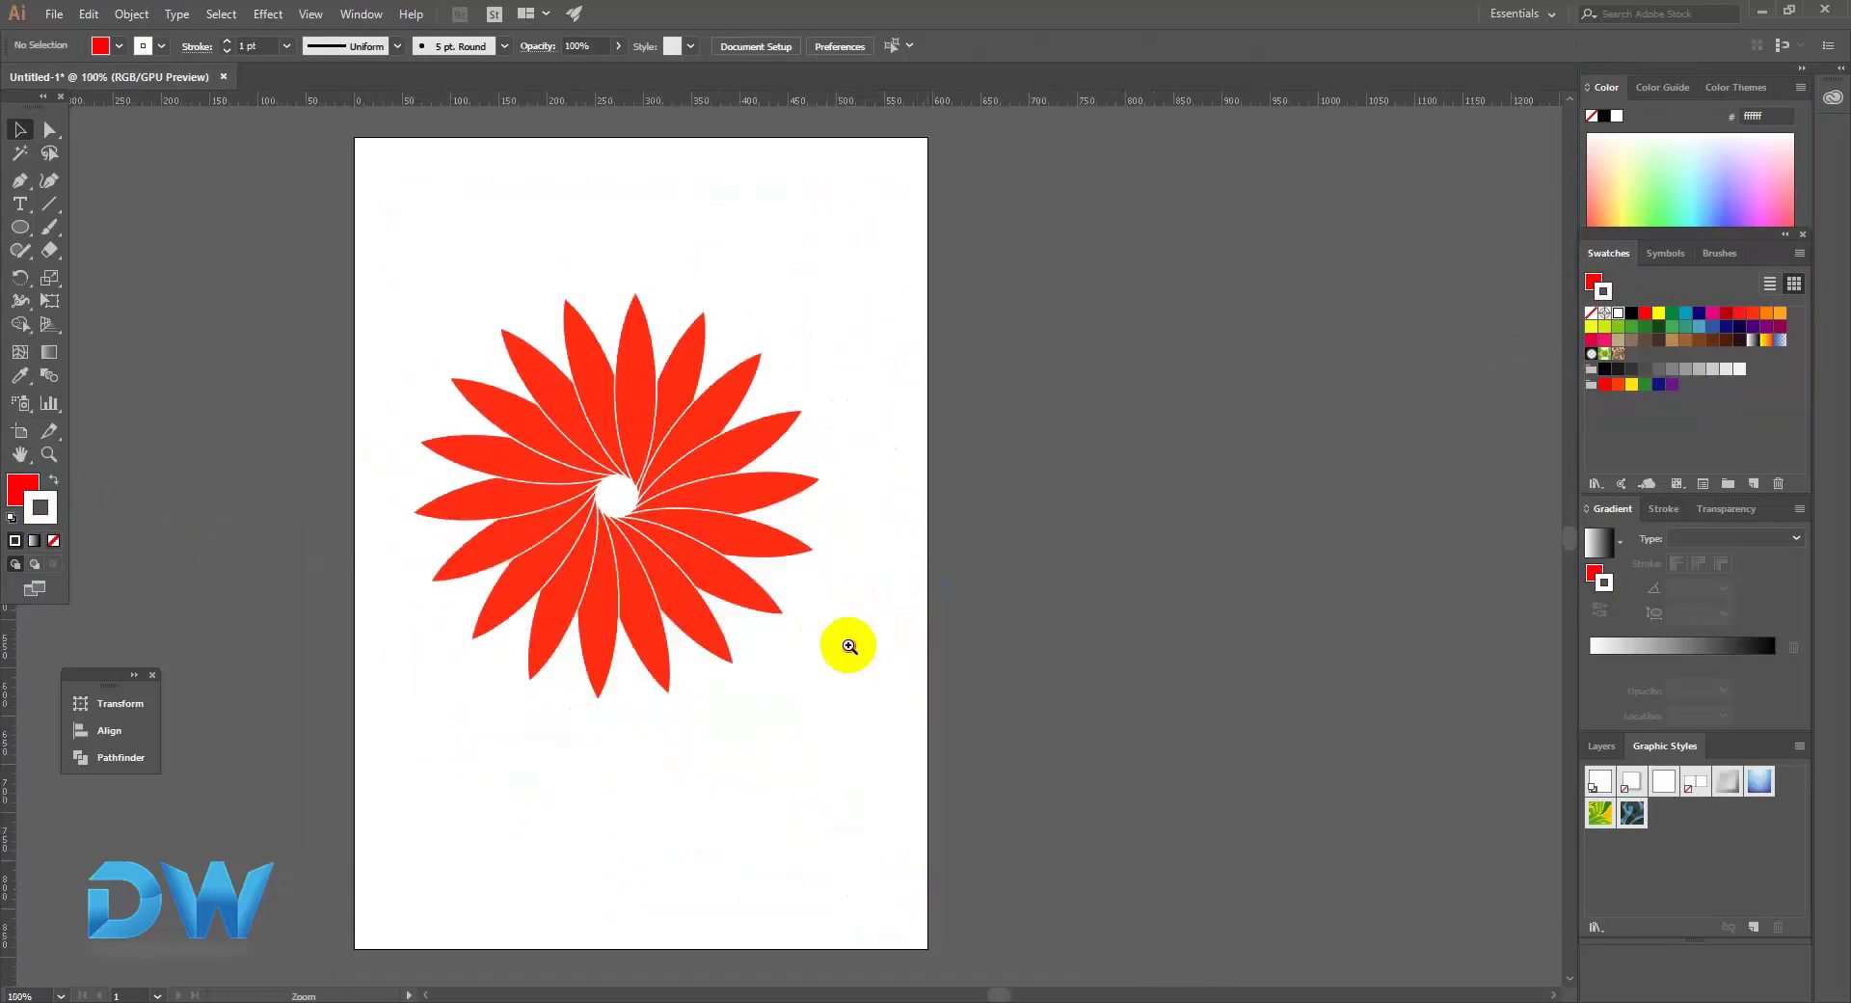
left_click_drag(566, 416, 652, 434)
key("v")
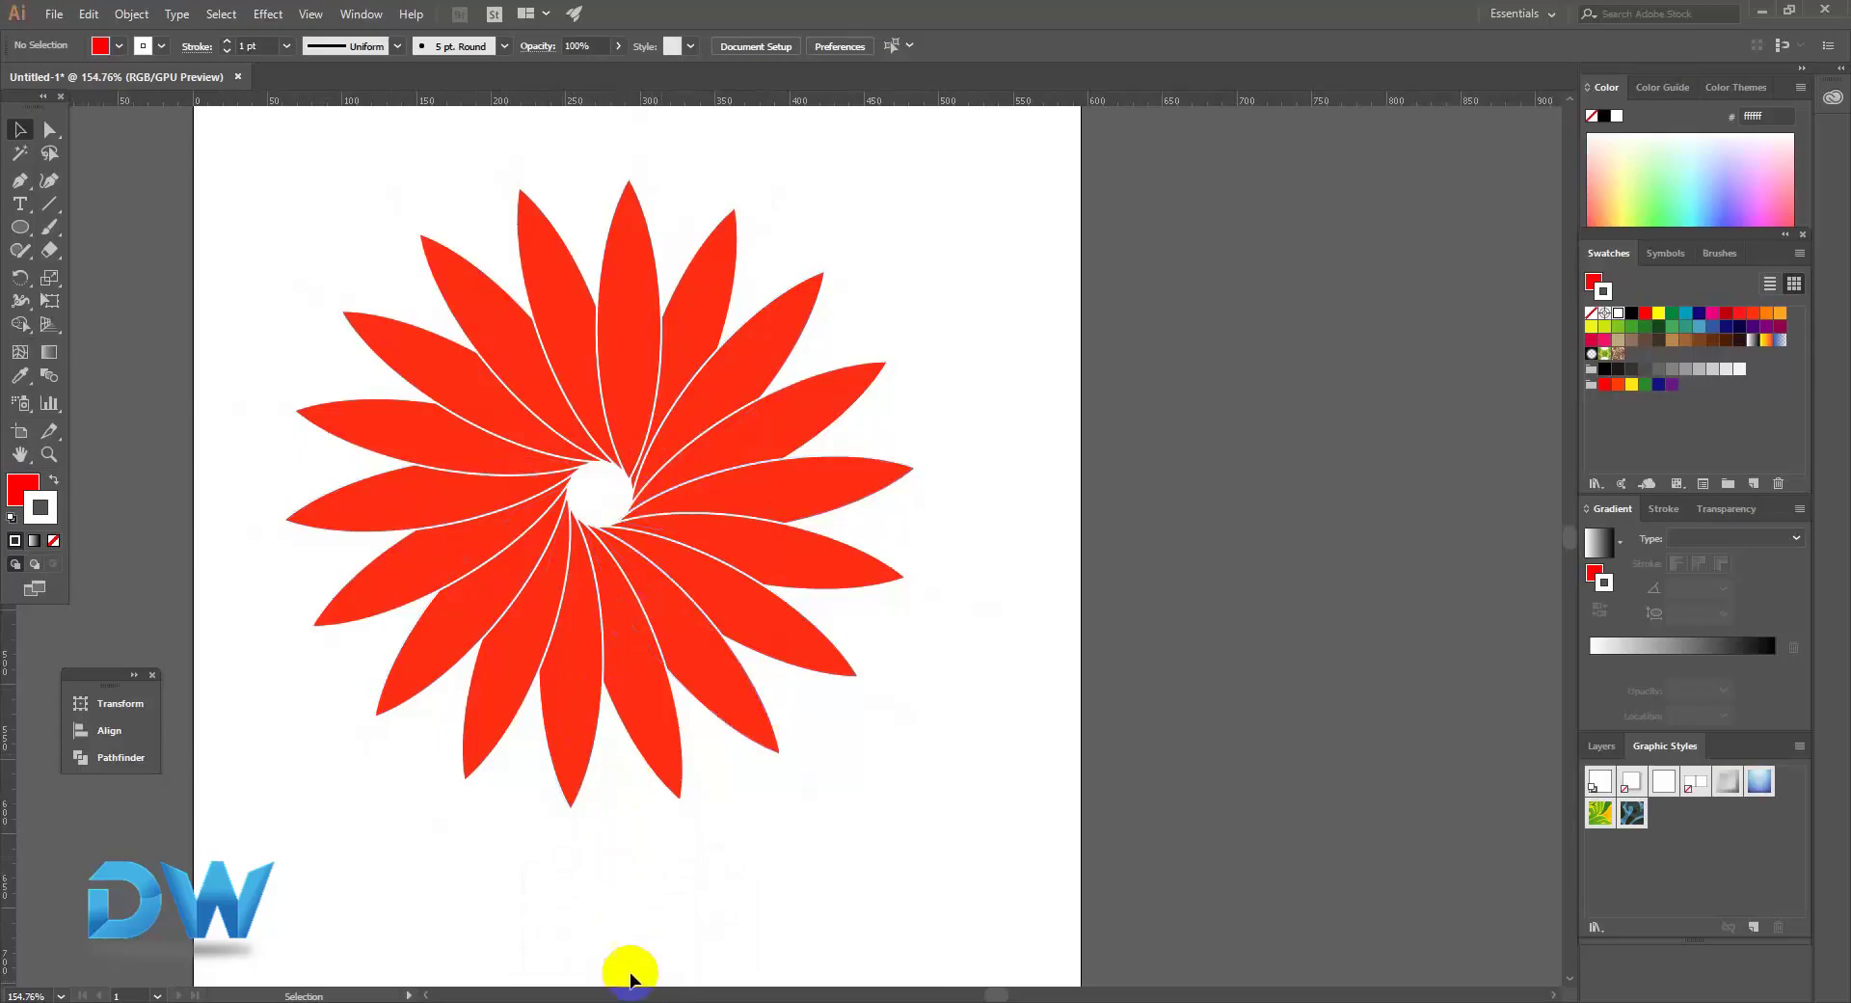
Switch to the PowerPoint presentation showing slide 10 on Shape Builder and Transform Effect.
left_click(621, 998)
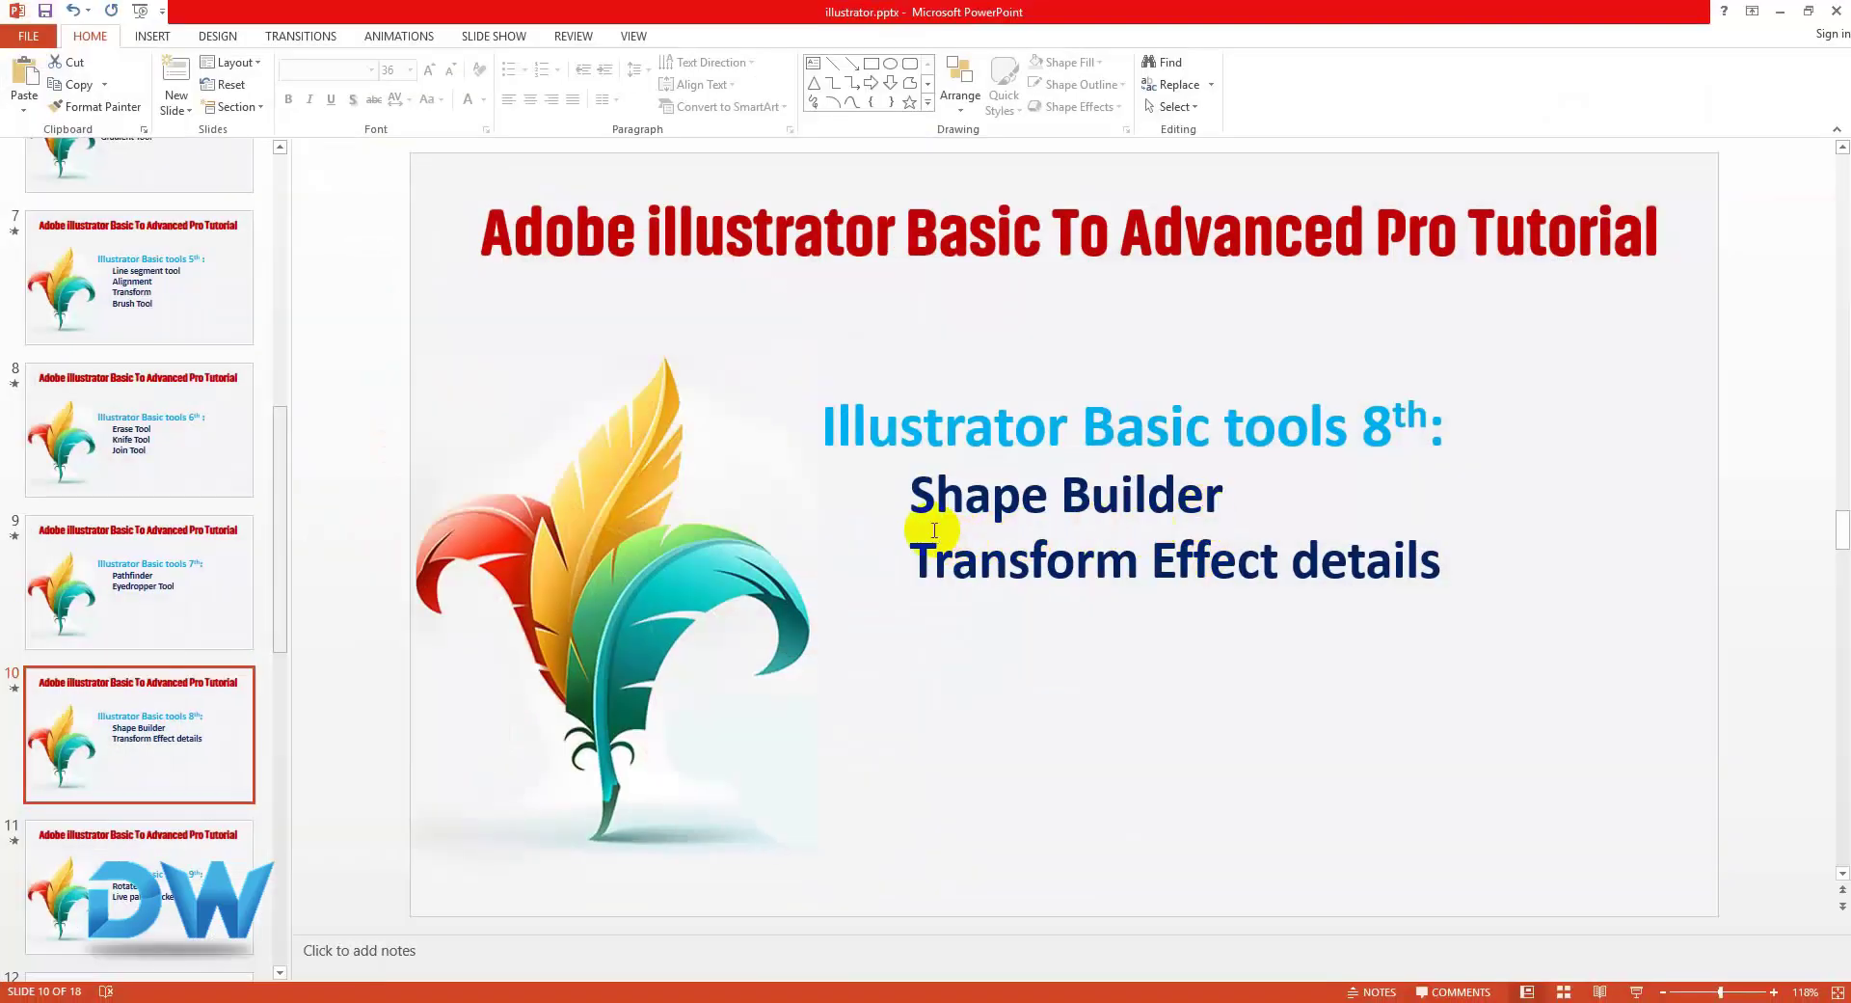